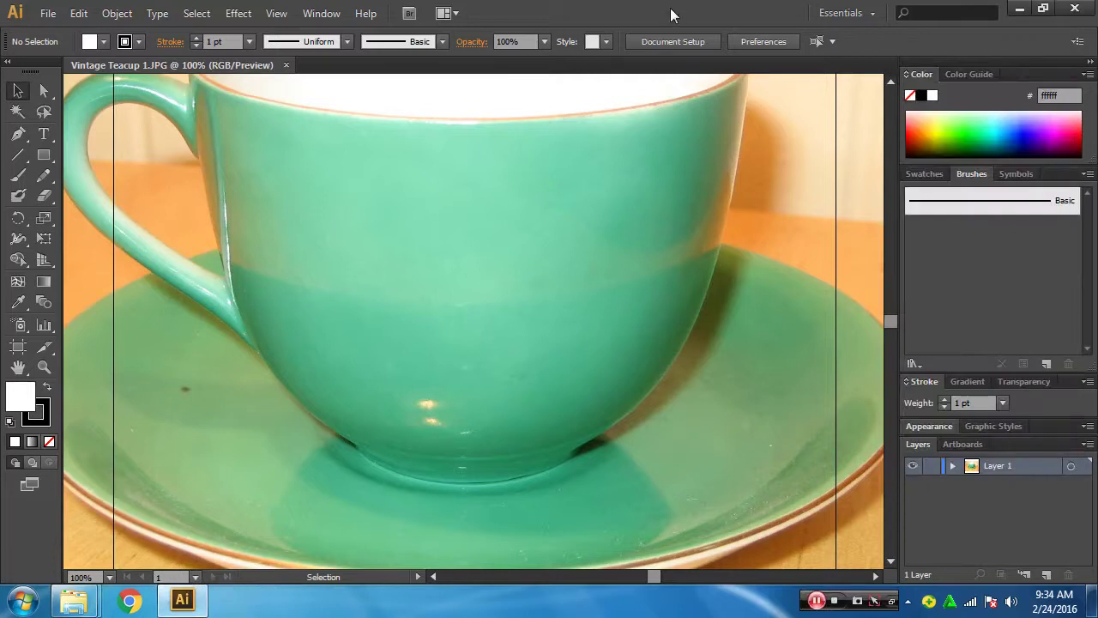
# - Zoom out to 50% to see the whole teacup photo and inspect its artboard
pyautogui.hotkey('ctrl', '-')
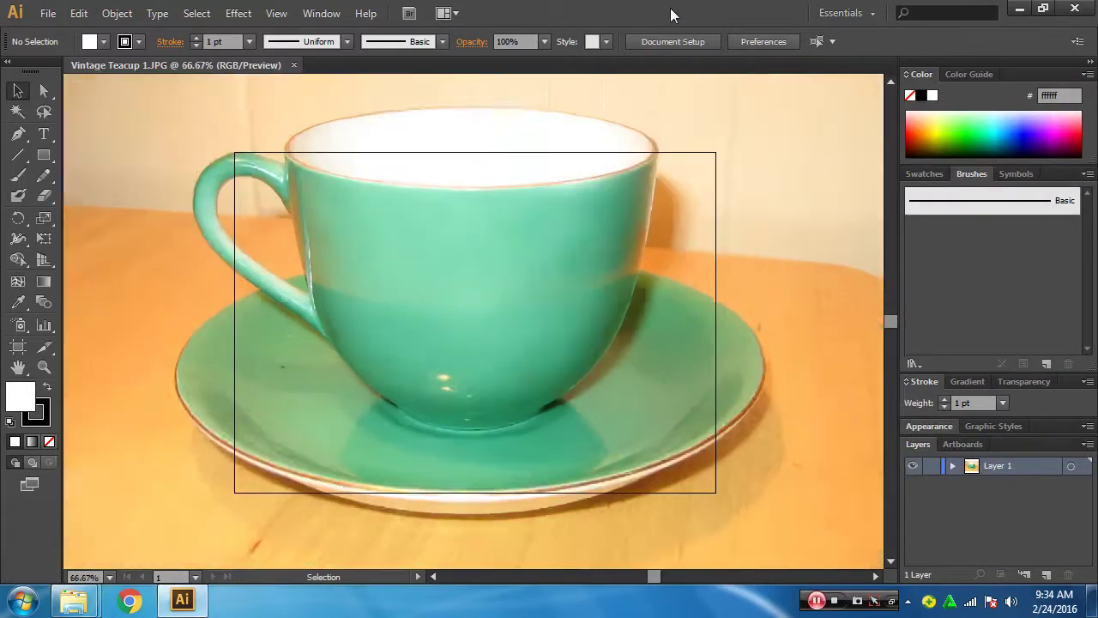
pyautogui.hotkey('ctrl', '-')
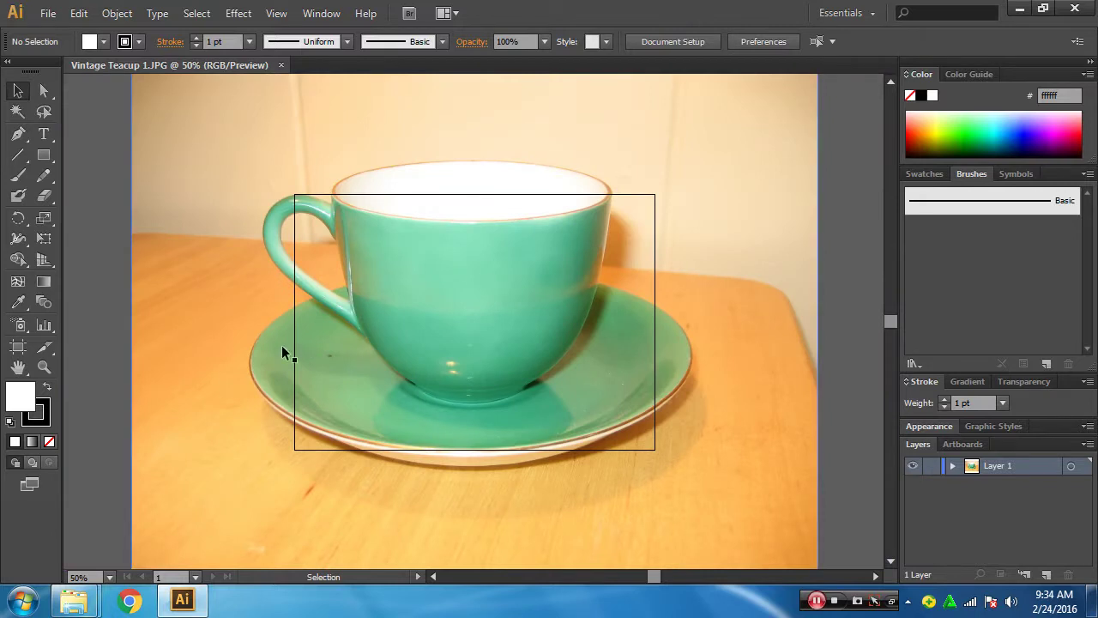
pyautogui.click(18, 347)
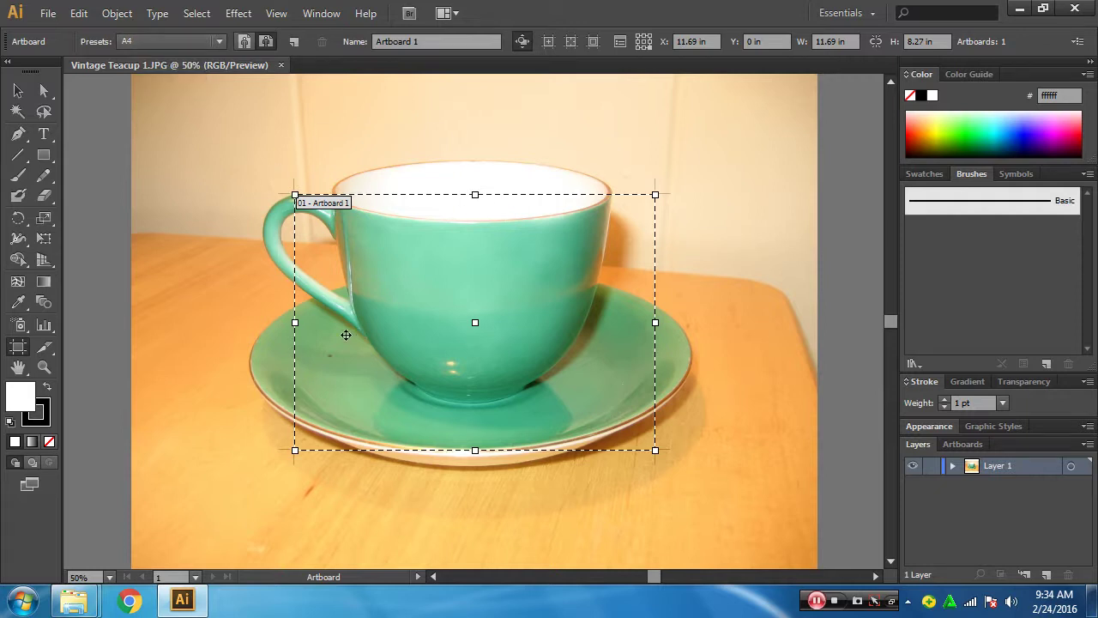
pyautogui.click(17, 93)
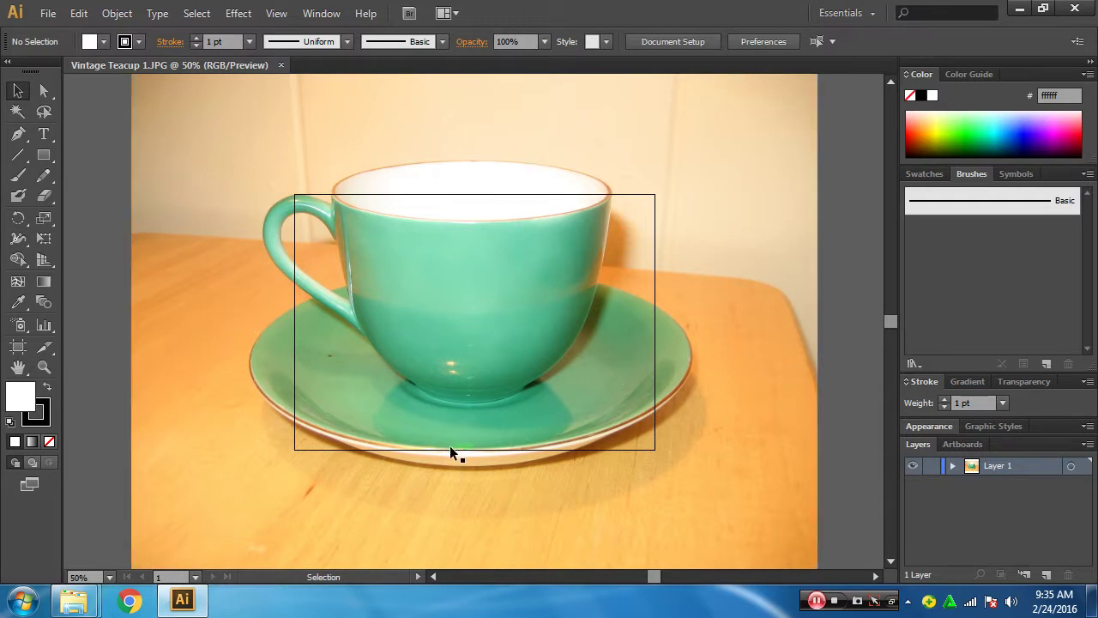
# - Hide the artboards from the View menu and select the placed teacup photo
pyautogui.click(278, 18)
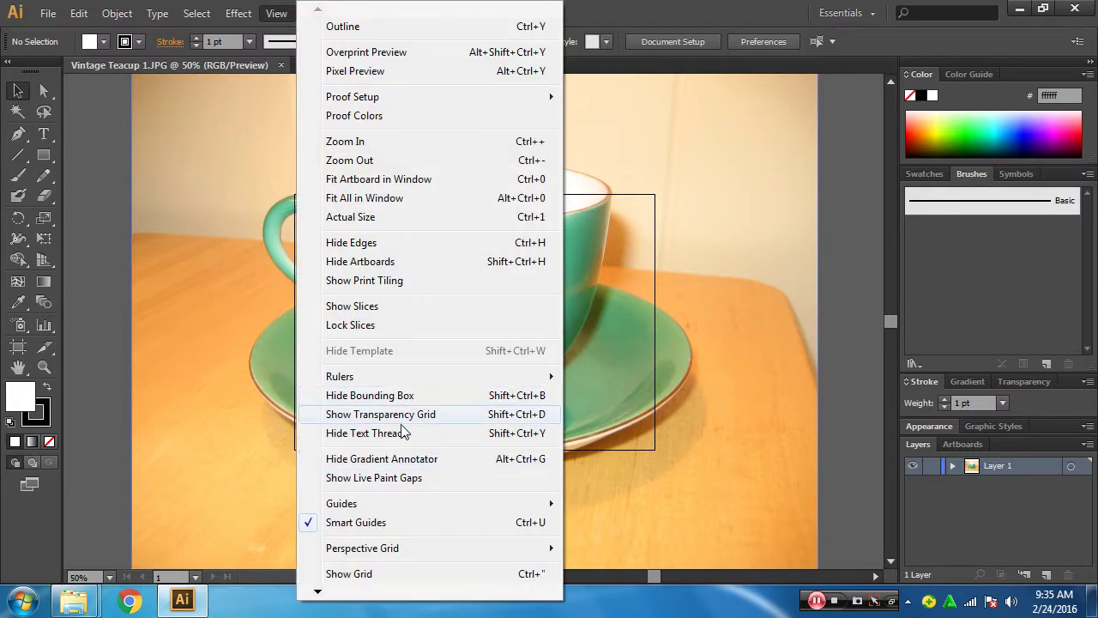
pyautogui.click(380, 262)
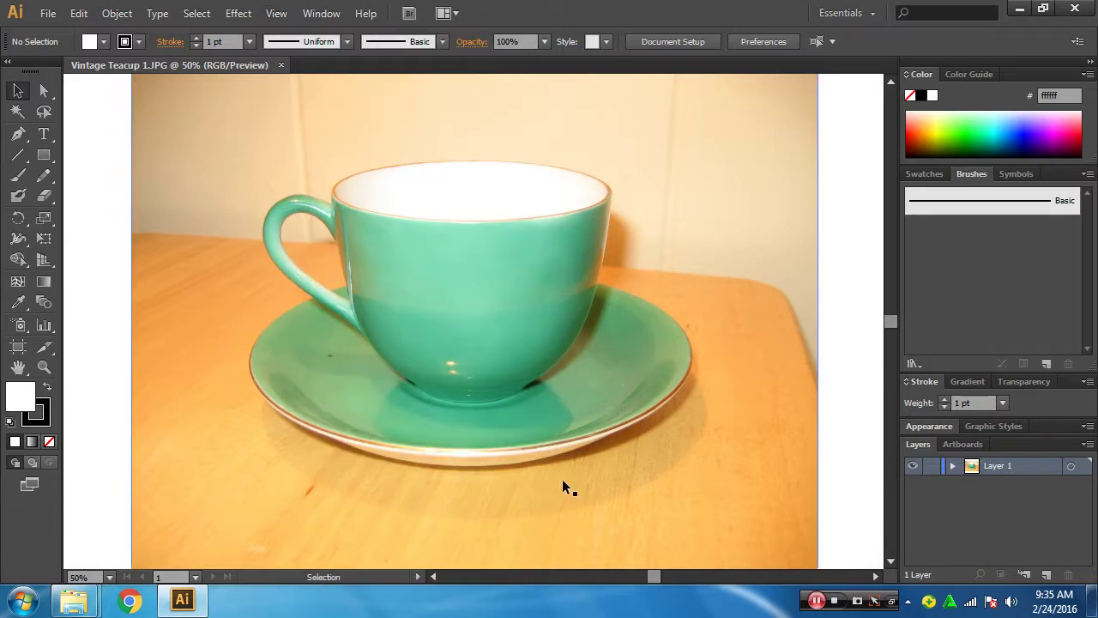
pyautogui.click(526, 352)
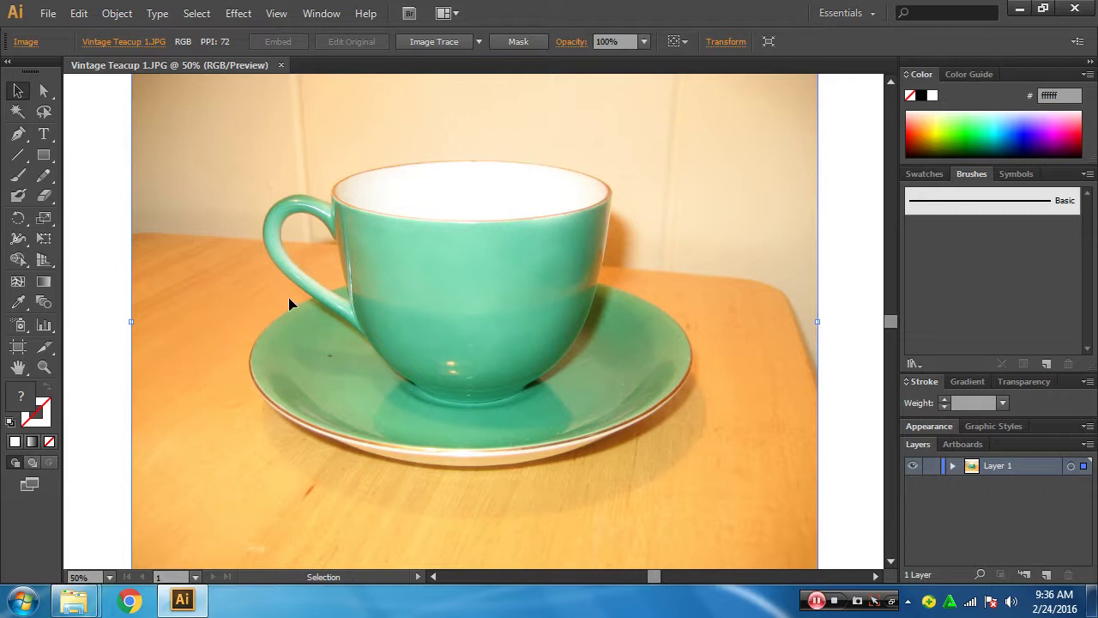
# - Mirror the teacup photo across a vertical axis with the Reflect tool
pyautogui.click(18, 218)
pyautogui.moveTo(21, 220); pyautogui.dragTo(53, 237)
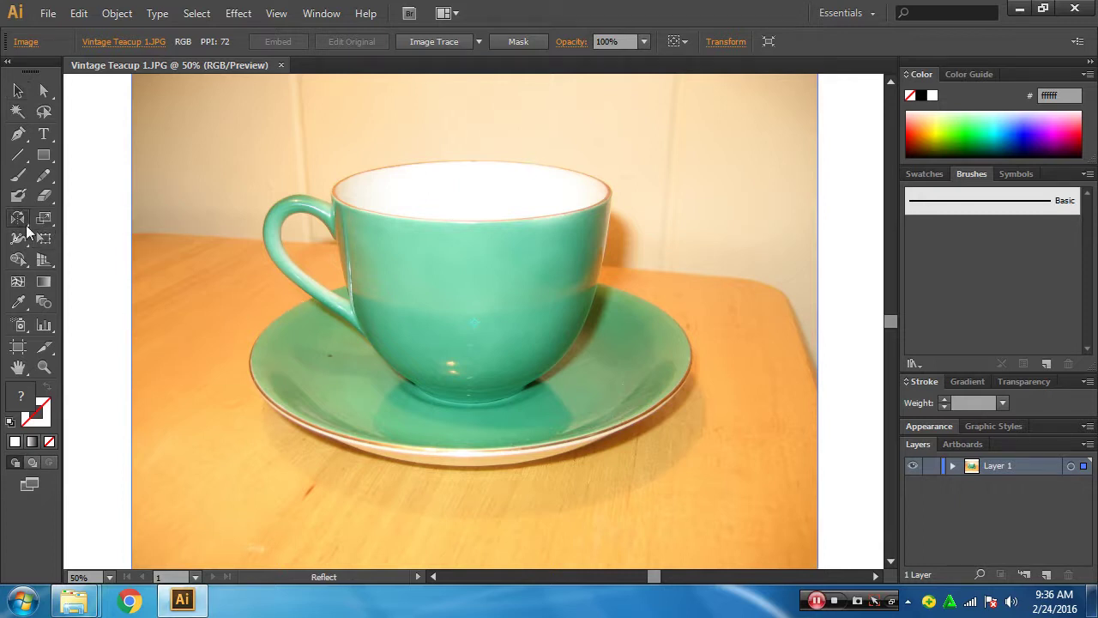
pyautogui.doubleClick(19, 220)
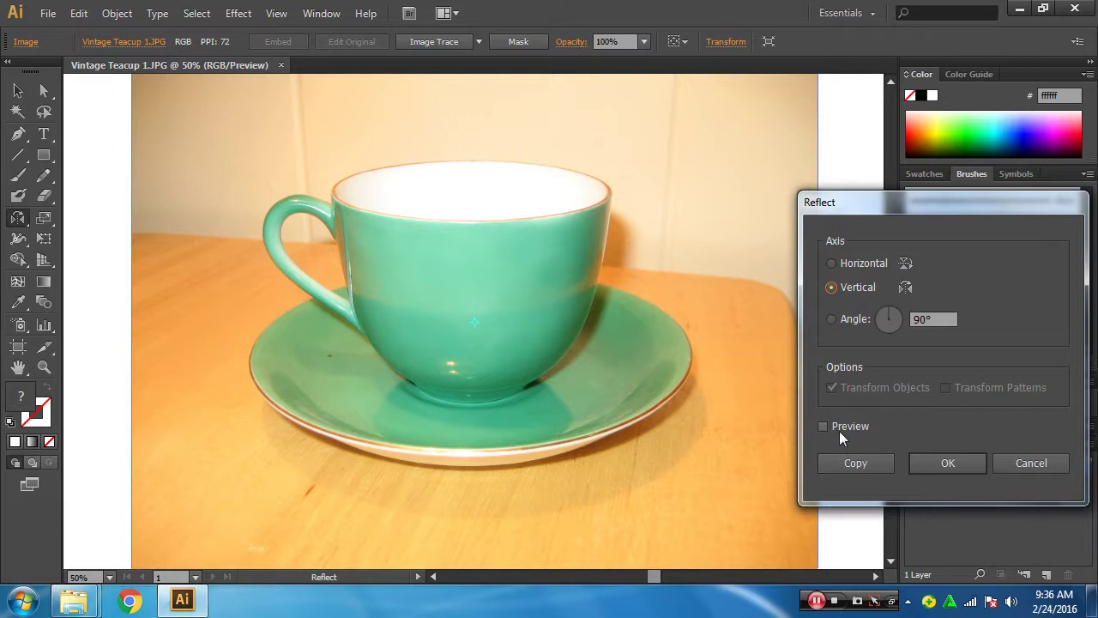
pyautogui.click(854, 427)
pyautogui.click(964, 462)
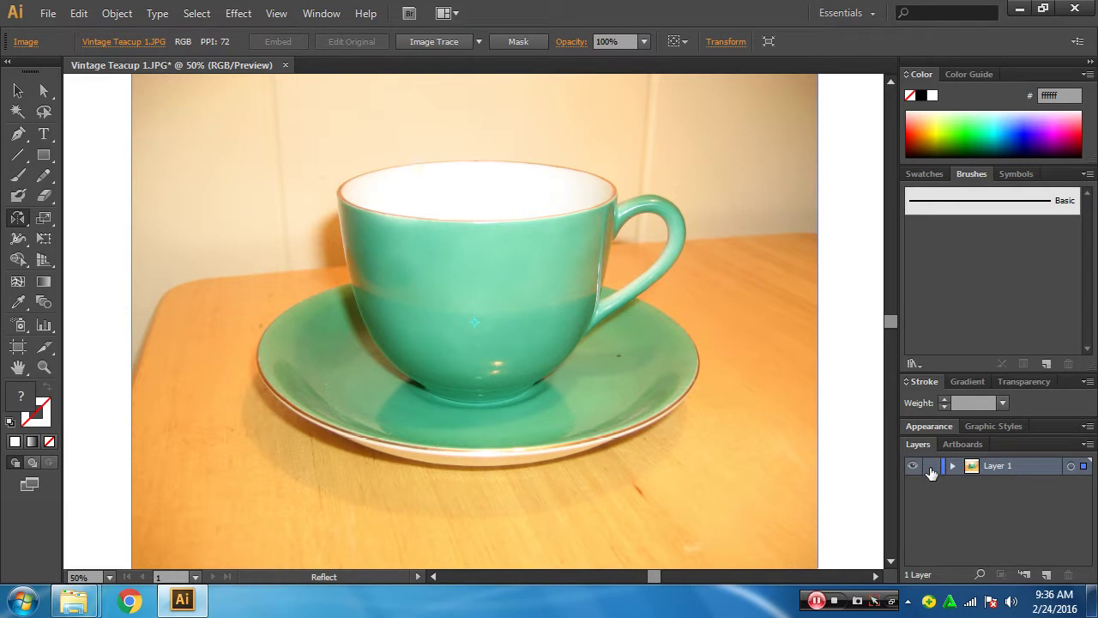
# - Lock Layer 1 and turn on Dim Images to 50% in its layer options
pyautogui.click(931, 470)
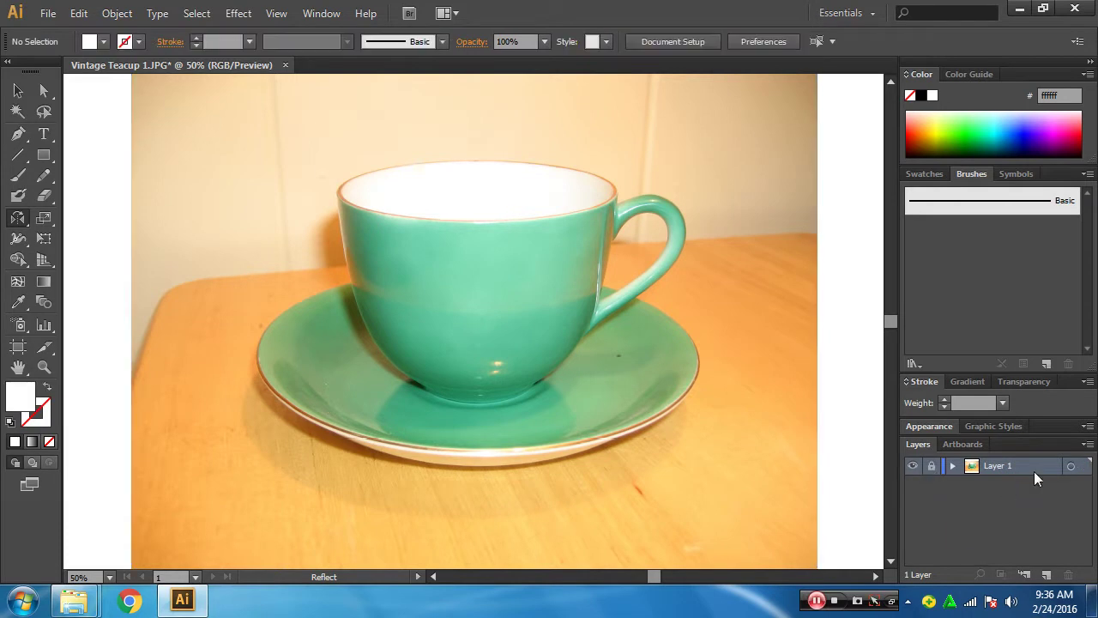
pyautogui.doubleClick(1035, 475)
pyautogui.click(534, 331)
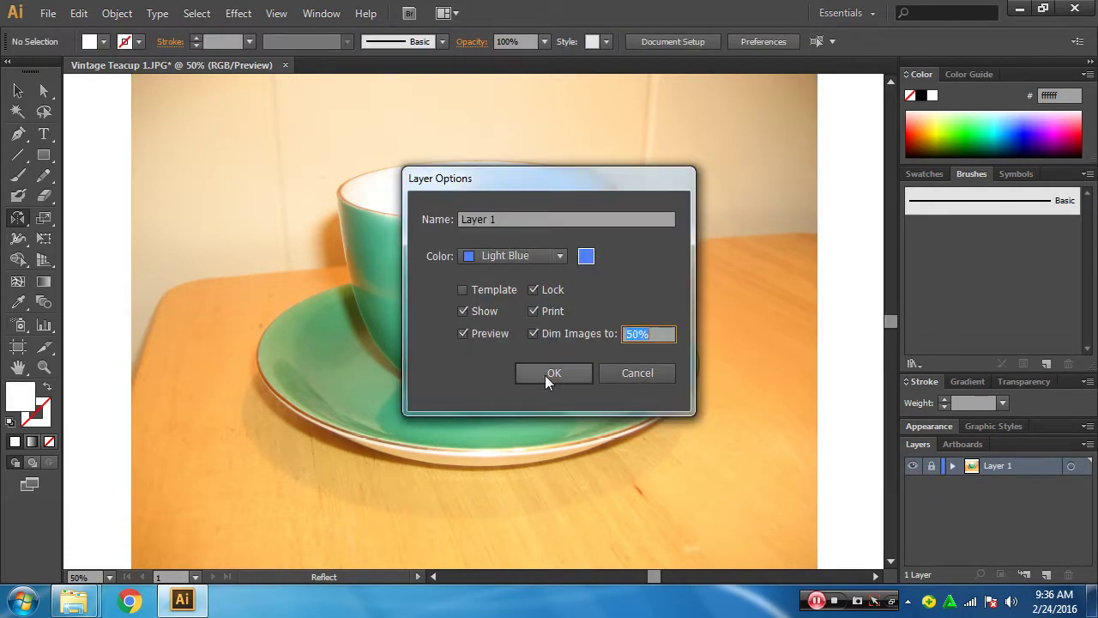
pyautogui.click(549, 369)
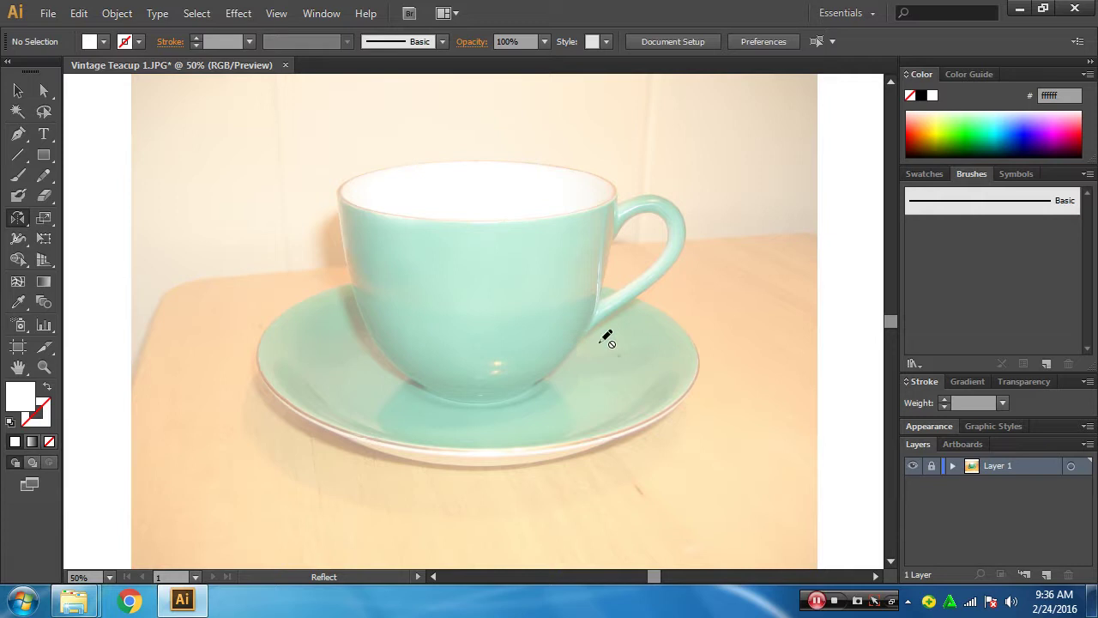
pyautogui.click(41, 158)
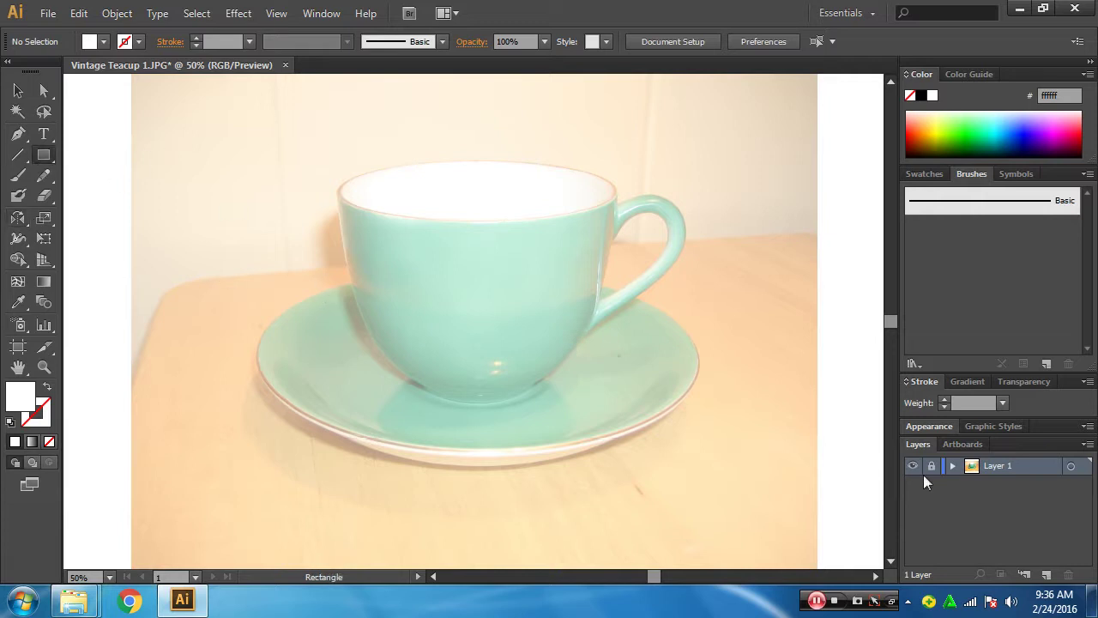
# - Add Layer 2, sample the cup's green 7dd2a5 into a test rectangle, then delete it
pyautogui.click(1047, 576)
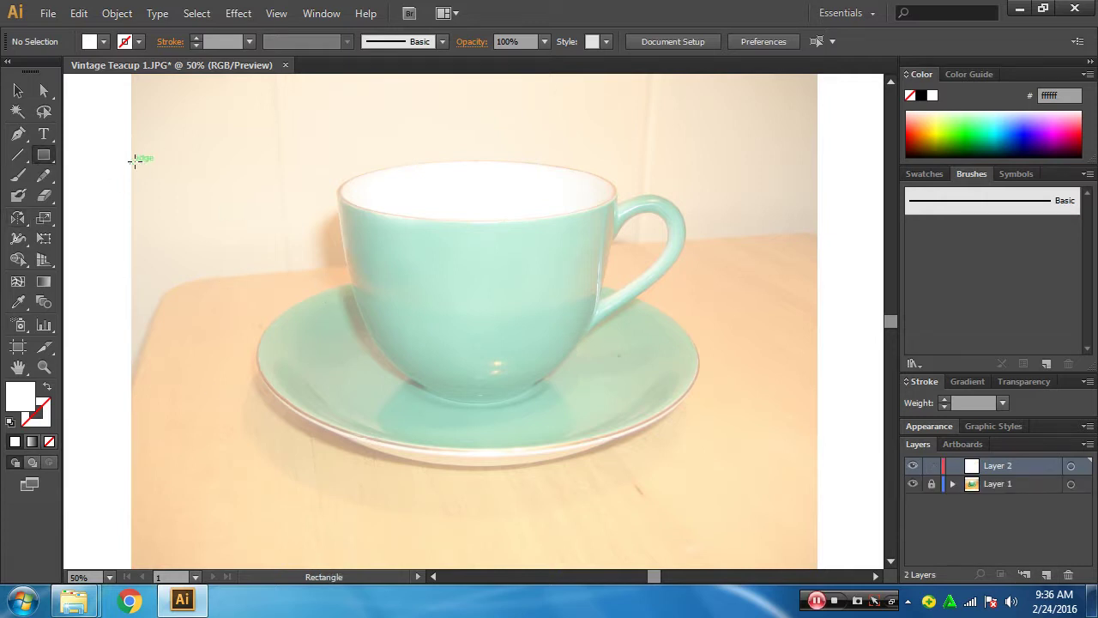
pyautogui.moveTo(131, 160); pyautogui.dragTo(195, 228)
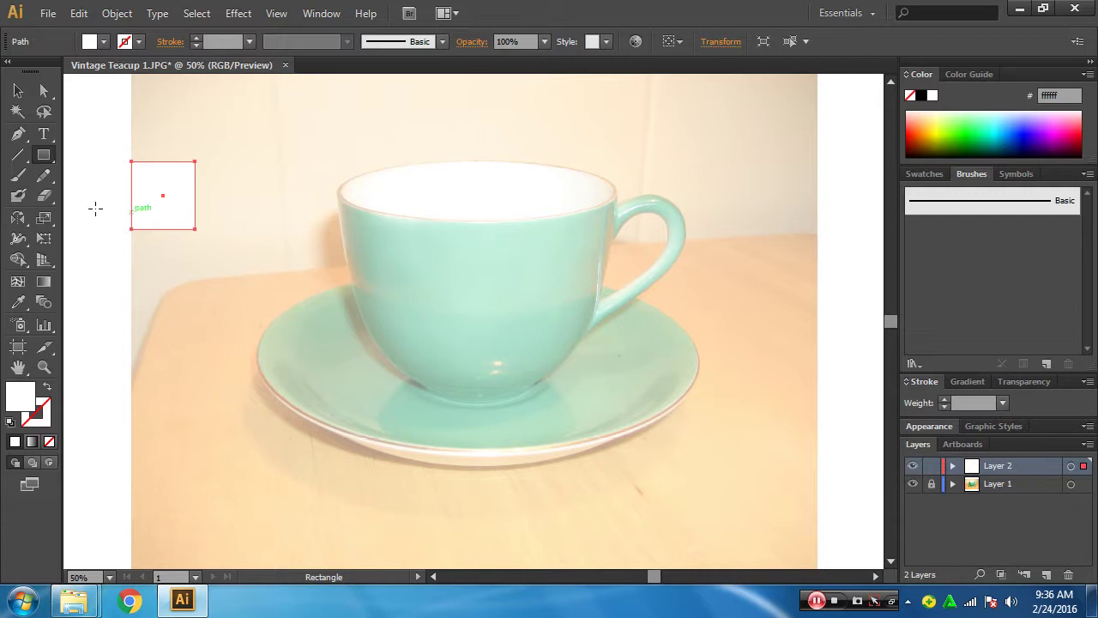
pyautogui.click(18, 302)
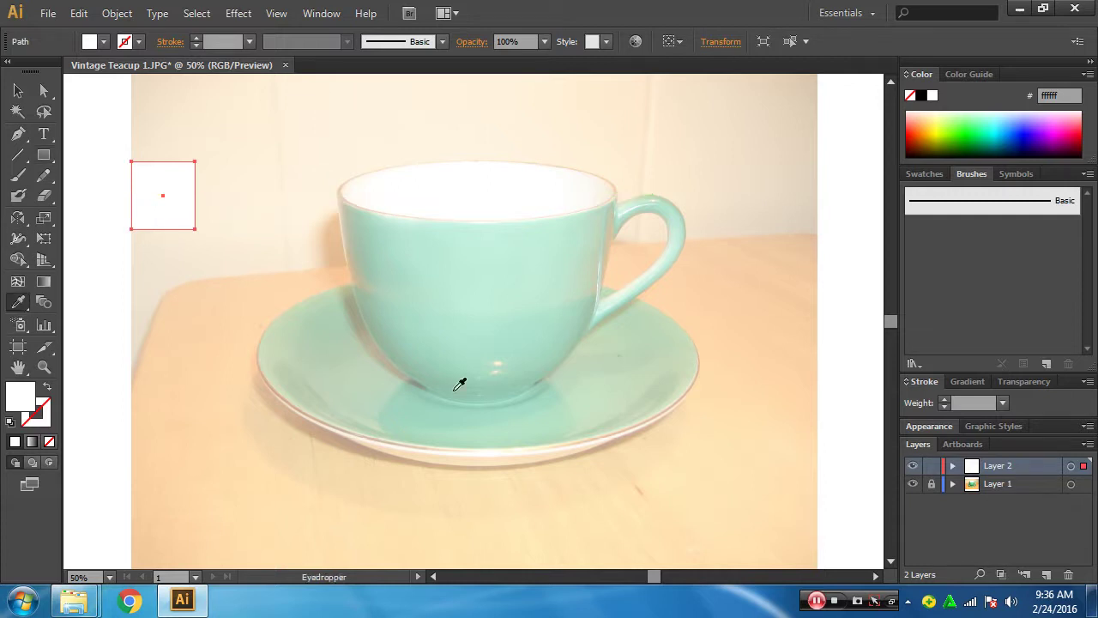
pyautogui.click(552, 289)
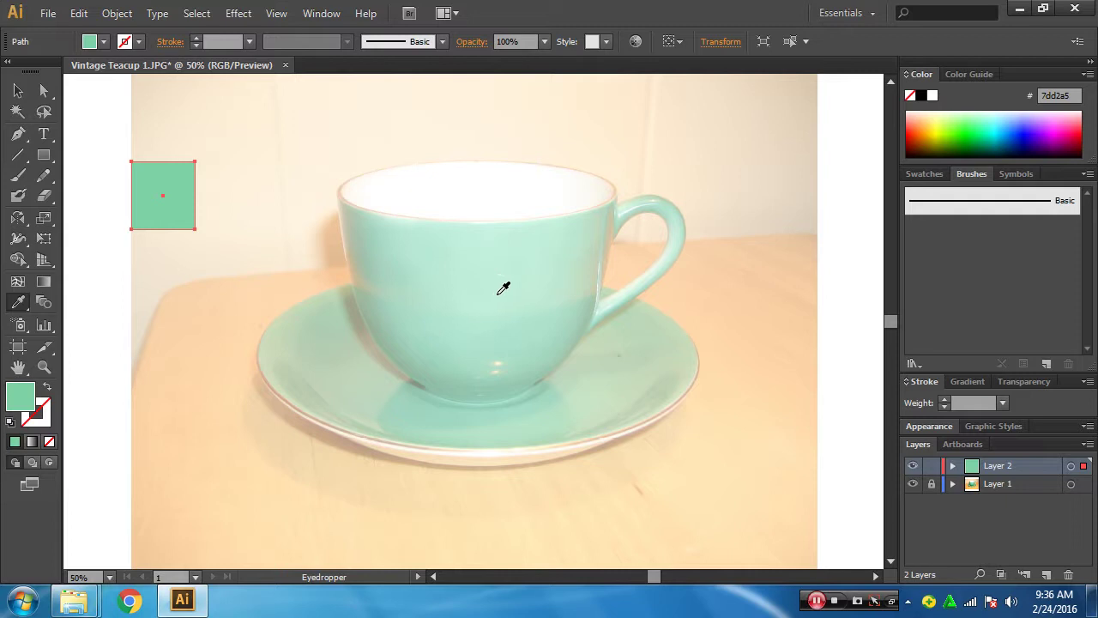
pyautogui.press('Delete')
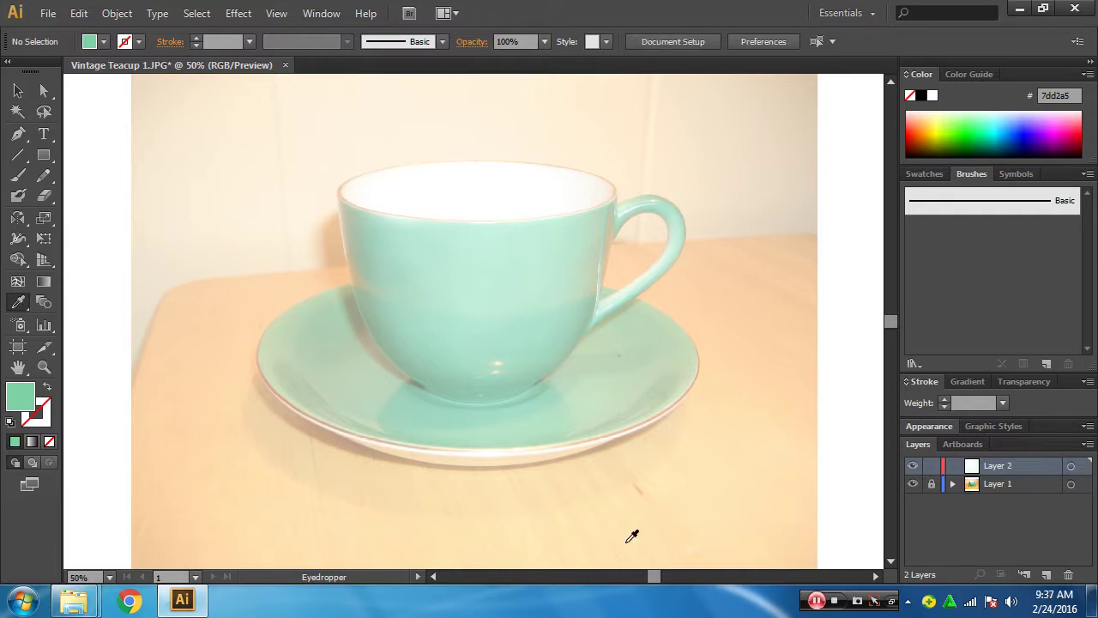
# - Turn off Dim Images on Layer 1 so the photo shows at full brightness
pyautogui.doubleClick(998, 484)
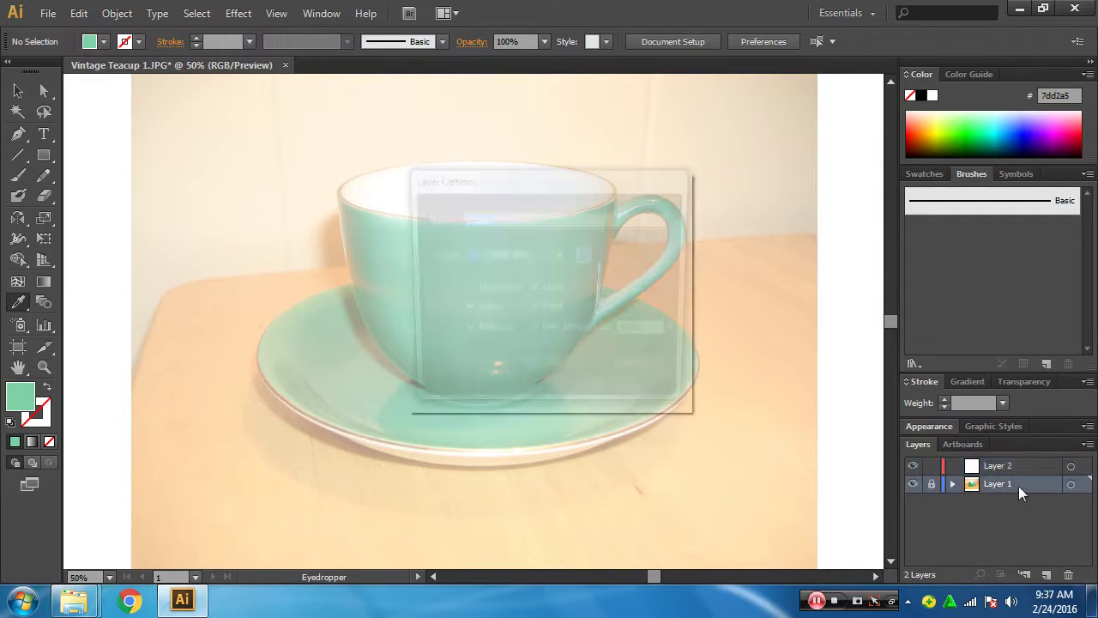
pyautogui.click(566, 342)
pyautogui.click(553, 375)
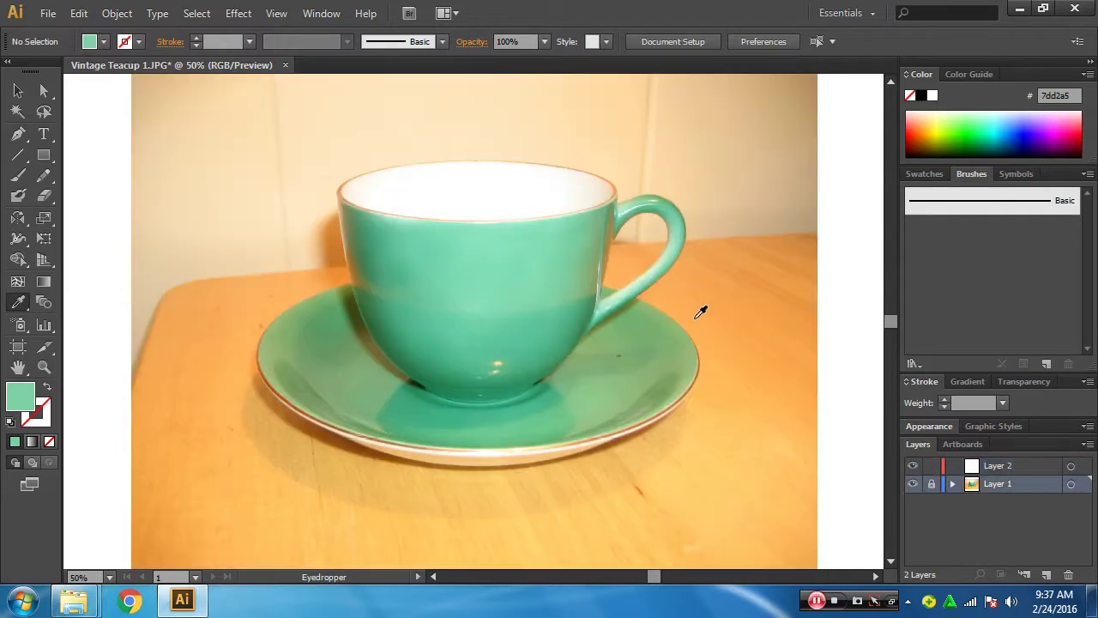
# - Zoom in on the cup handle's detail, then zoom back out to the whole cup
pyautogui.press('z')
pyautogui.click(614, 296)
pyautogui.moveTo(212, 320); pyautogui.dragTo(485, 377)
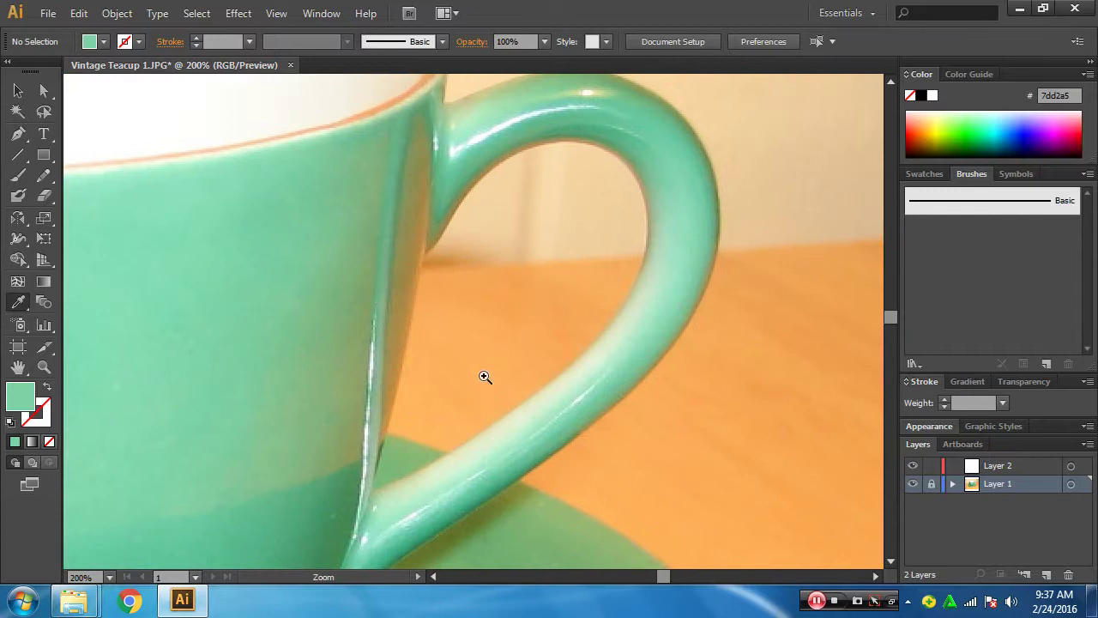
pyautogui.keyDown('alt'); pyautogui.click(484, 376); pyautogui.keyUp('alt')
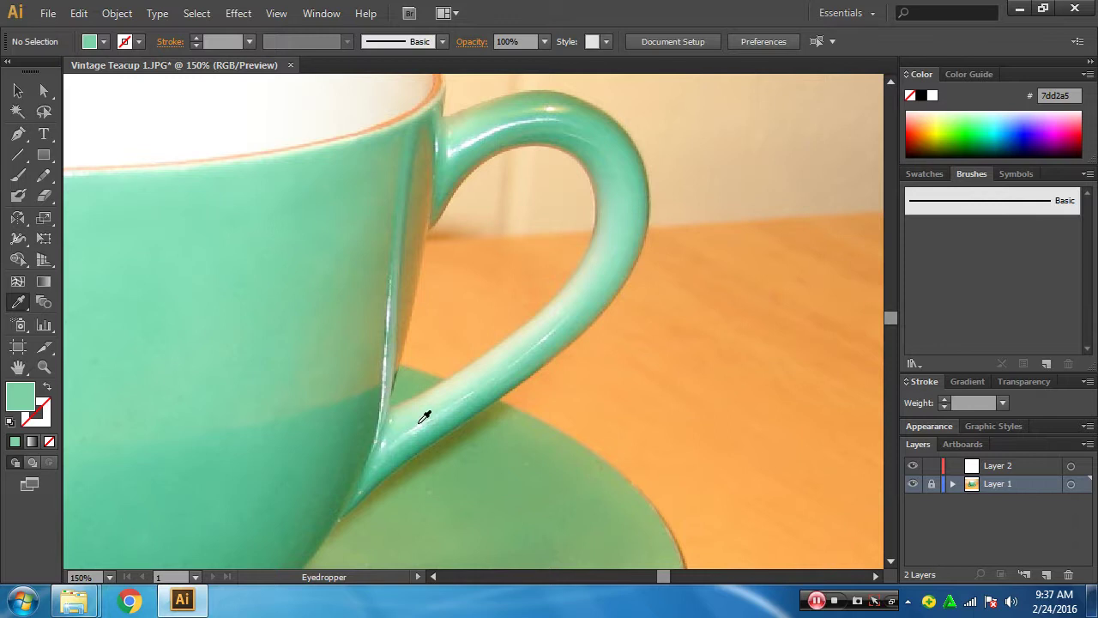
pyautogui.hotkey('ctrl', '-')
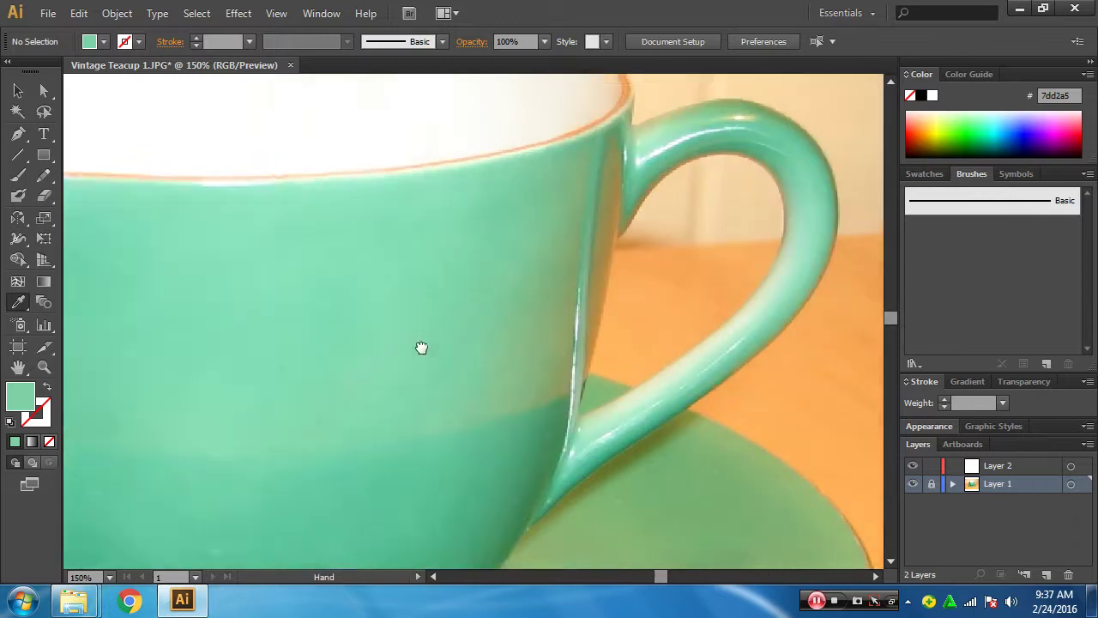
pyautogui.hotkey('ctrl', '-')
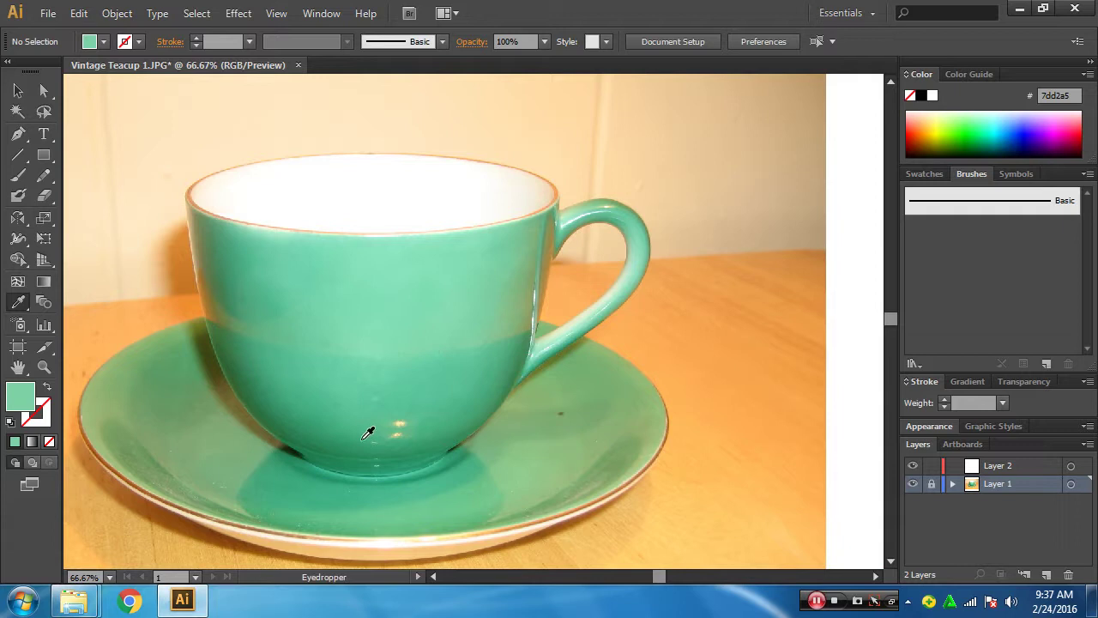
# - Open the face mesh example image from the mesh folder in Photo Viewer
pyautogui.click(67, 607)
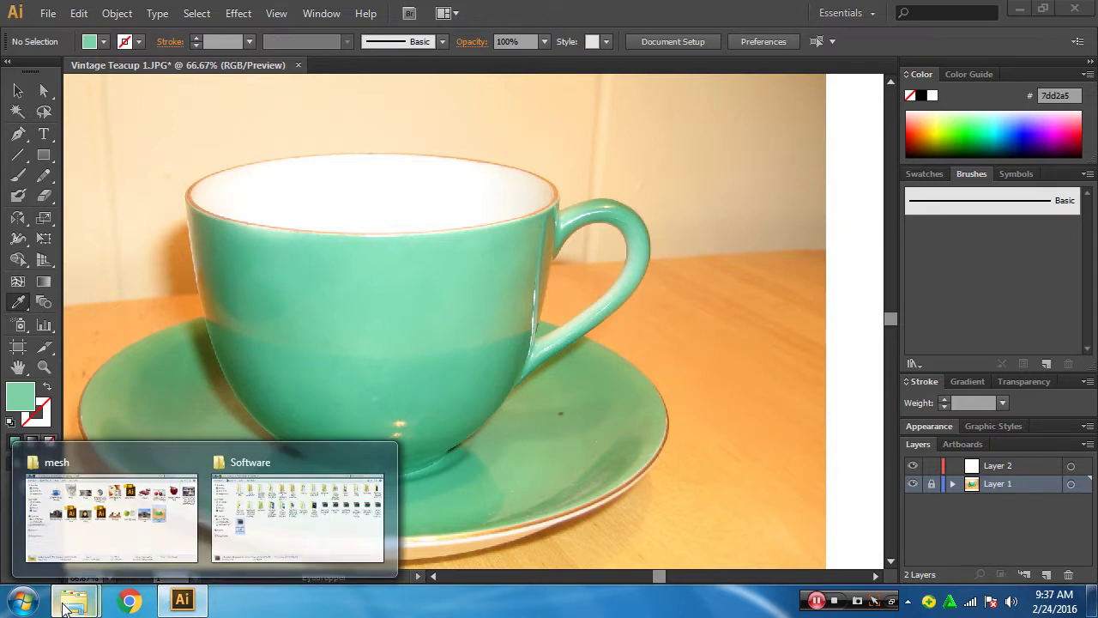
pyautogui.click(103, 532)
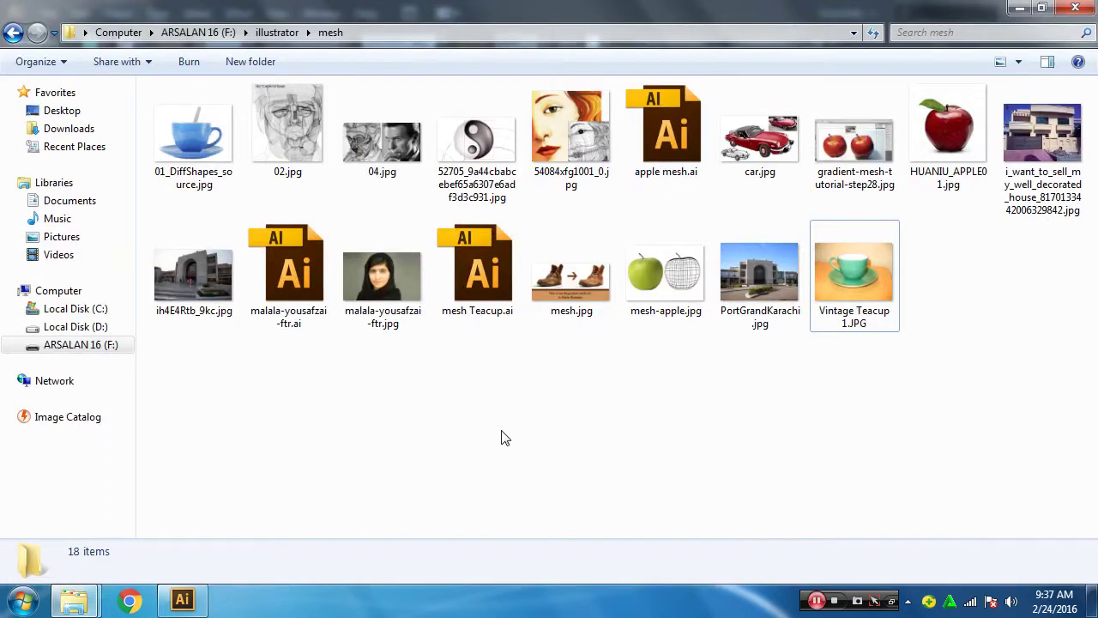
pyautogui.click(571, 127)
pyautogui.doubleClick(571, 127)
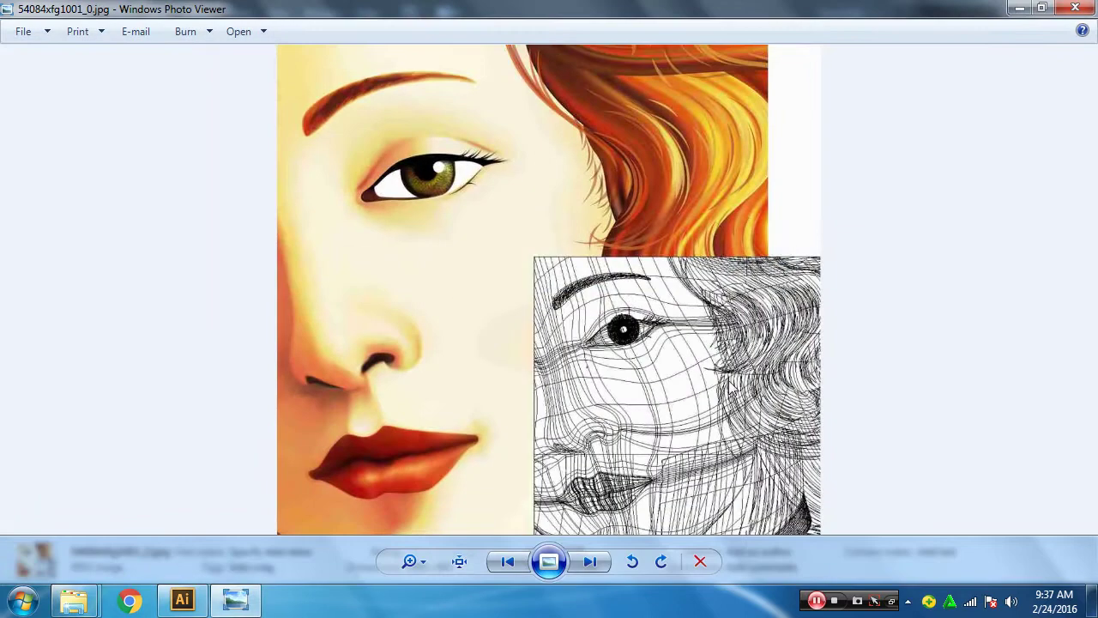
# - Zoom in to inspect the face from lips to eye, then close Photo Viewer
pyautogui.scroll(2, 743, 399)
pyautogui.scroll(2, 743, 399)
pyautogui.moveTo(743, 399); pyautogui.dragTo(731, 340)
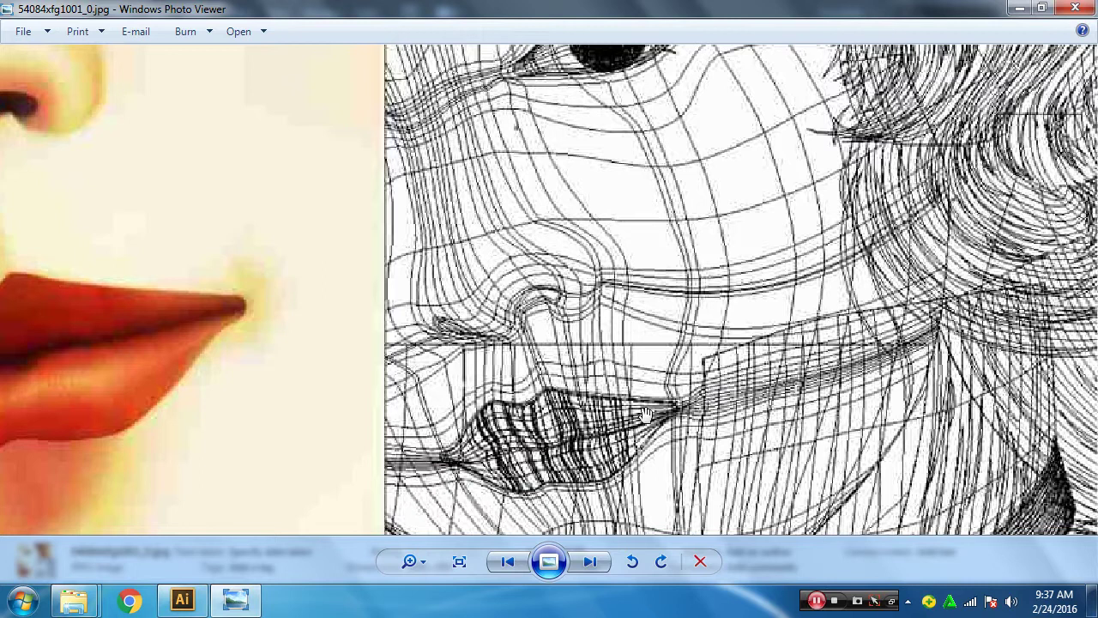
pyautogui.moveTo(645, 415); pyautogui.dragTo(658, 405)
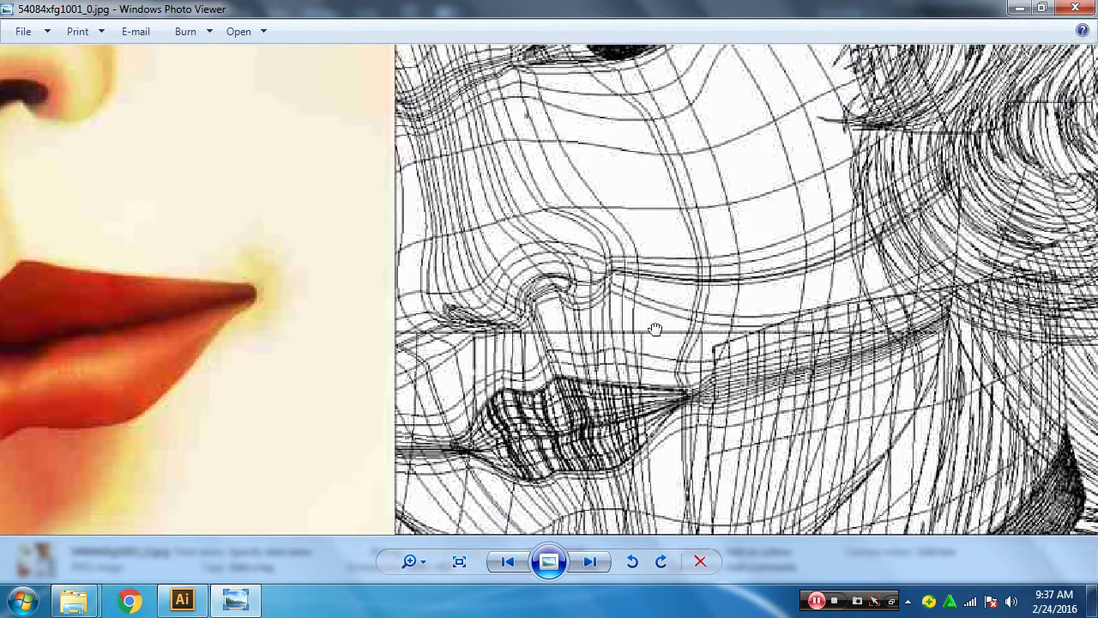
pyautogui.moveTo(648, 289); pyautogui.dragTo(688, 420)
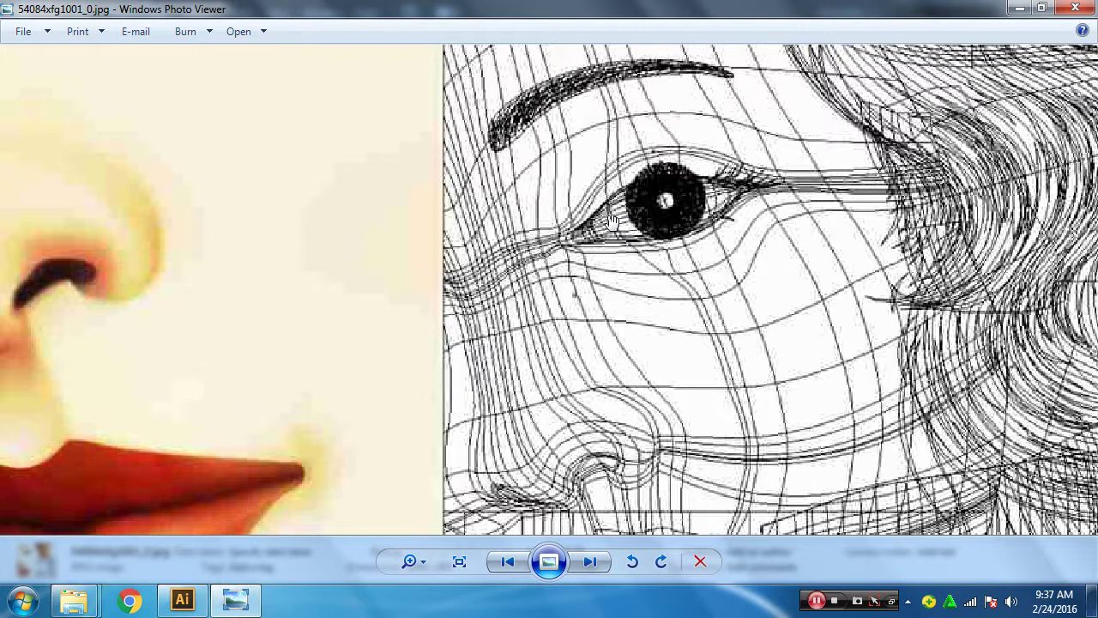
pyautogui.scroll(-3, 569, 353)
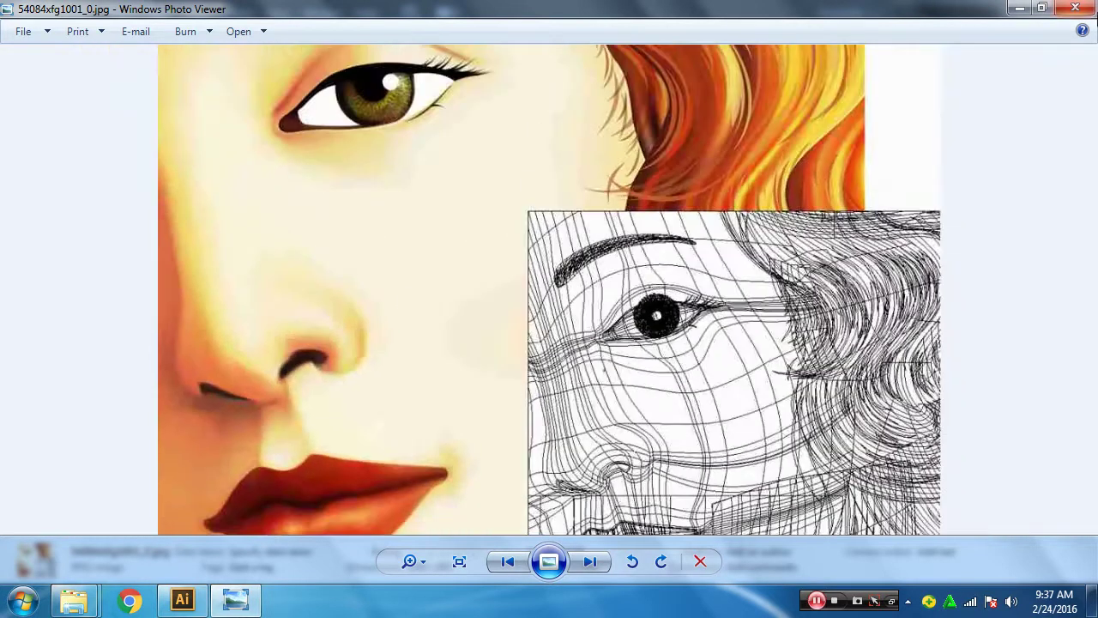
pyautogui.click(1072, 10)
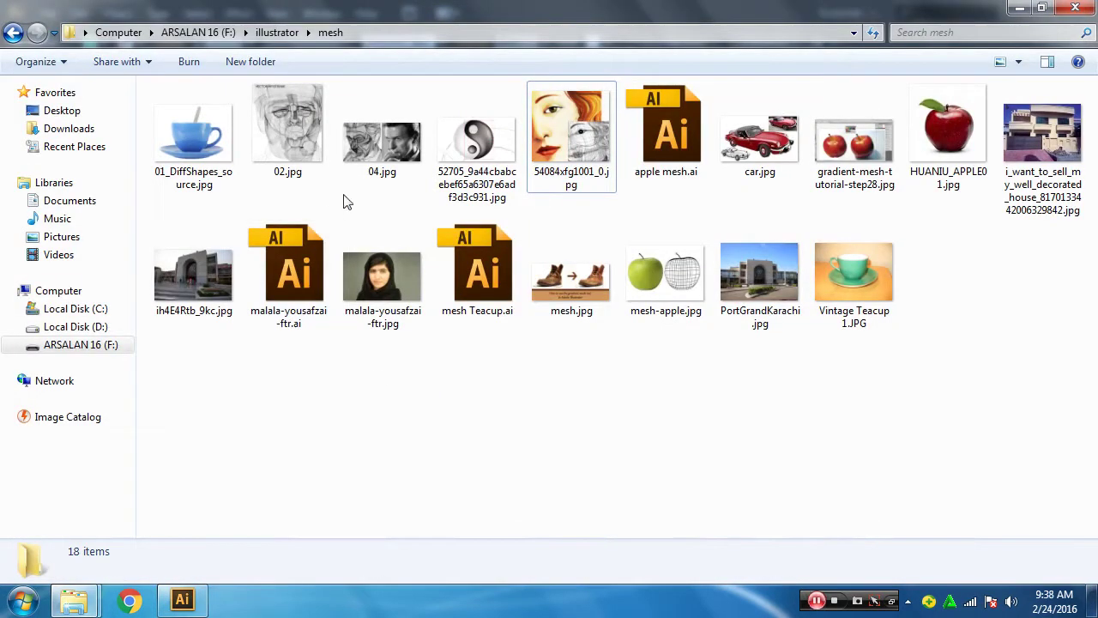
# - Open 02.jpg and zoom in to study the wireframe face from eyes down to chin
pyautogui.click(306, 142)
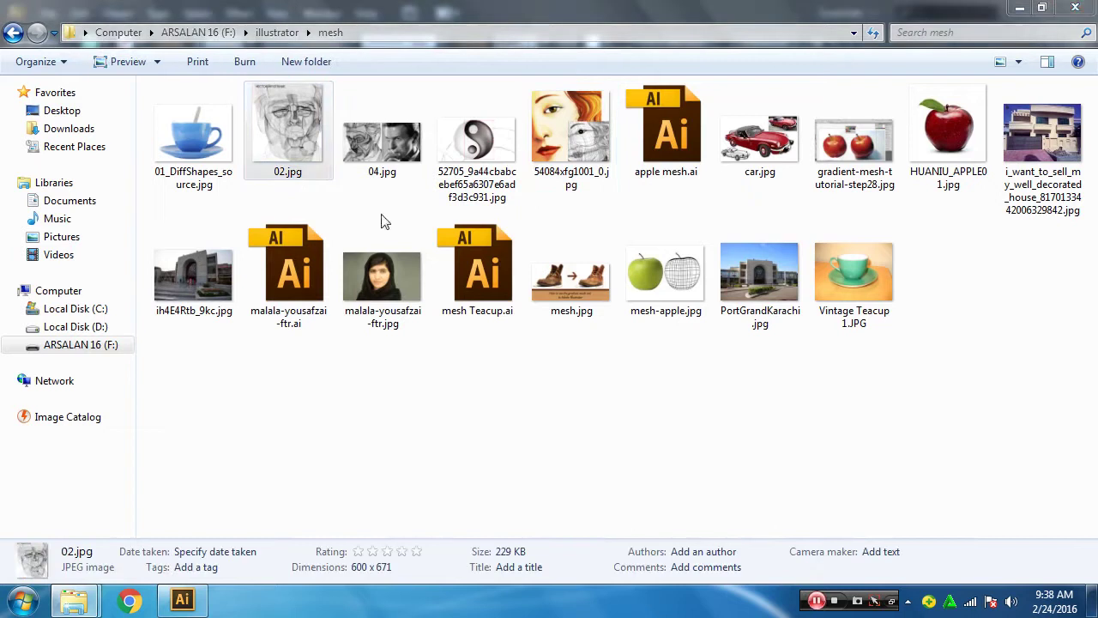
pyautogui.doubleClick(275, 163)
pyautogui.scroll(2, 544, 345)
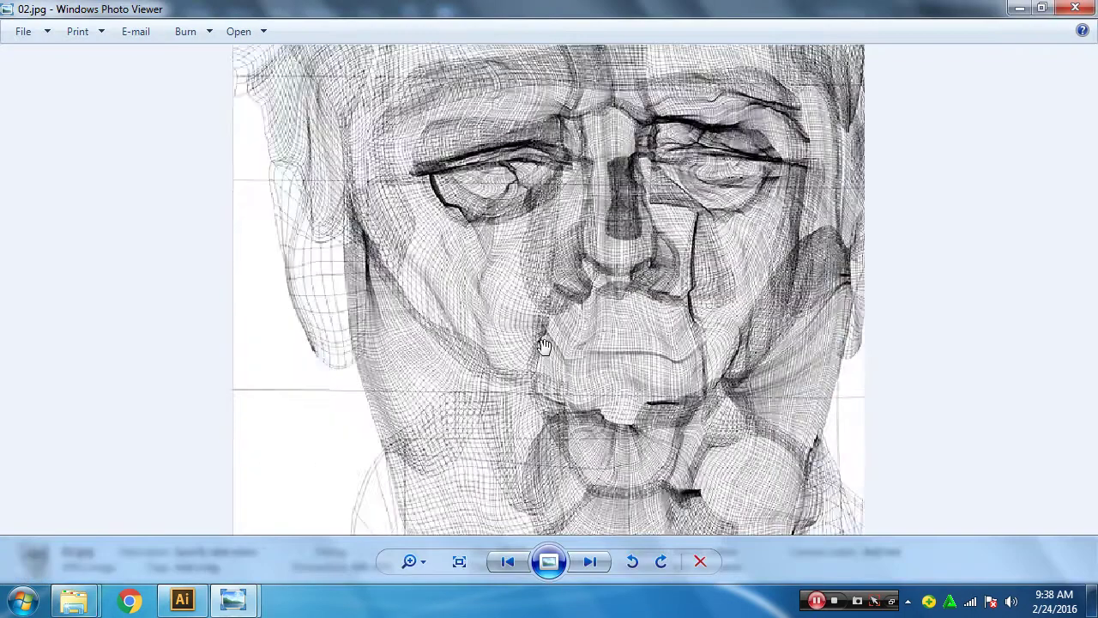
pyautogui.scroll(1, 544, 345)
pyautogui.scroll(1, 581, 436)
pyautogui.scroll(1, 702, 444)
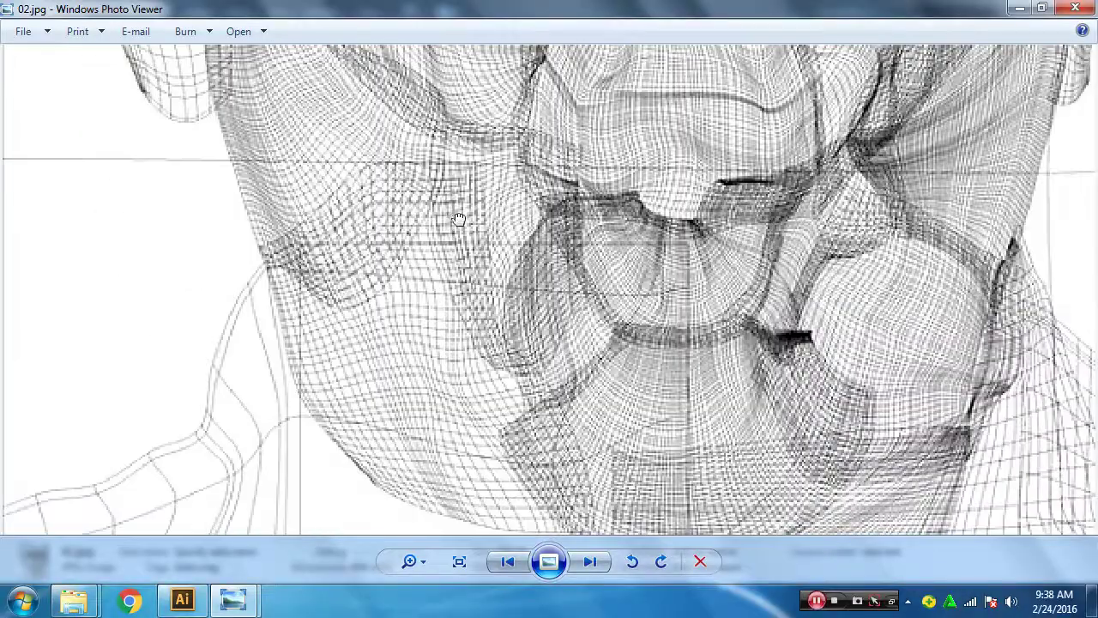
pyautogui.moveTo(542, 211)
pyautogui.mouseDown()
pyautogui.moveTo(580, 381)
pyautogui.moveTo(998, 189)
pyautogui.mouseUp()
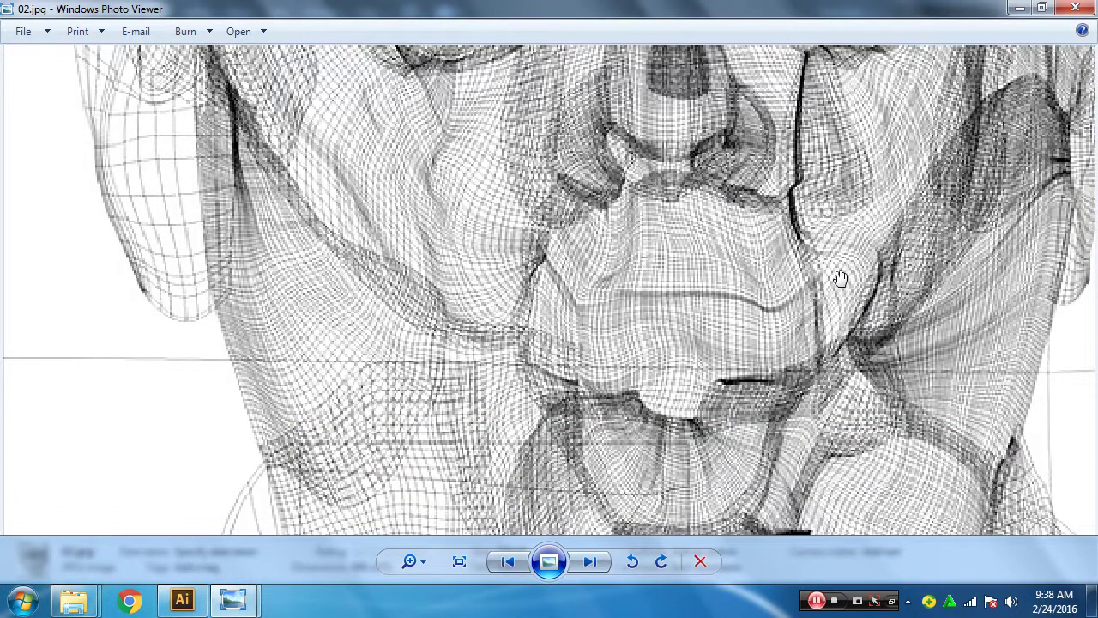
pyautogui.moveTo(320, 440); pyautogui.dragTo(327, 360)
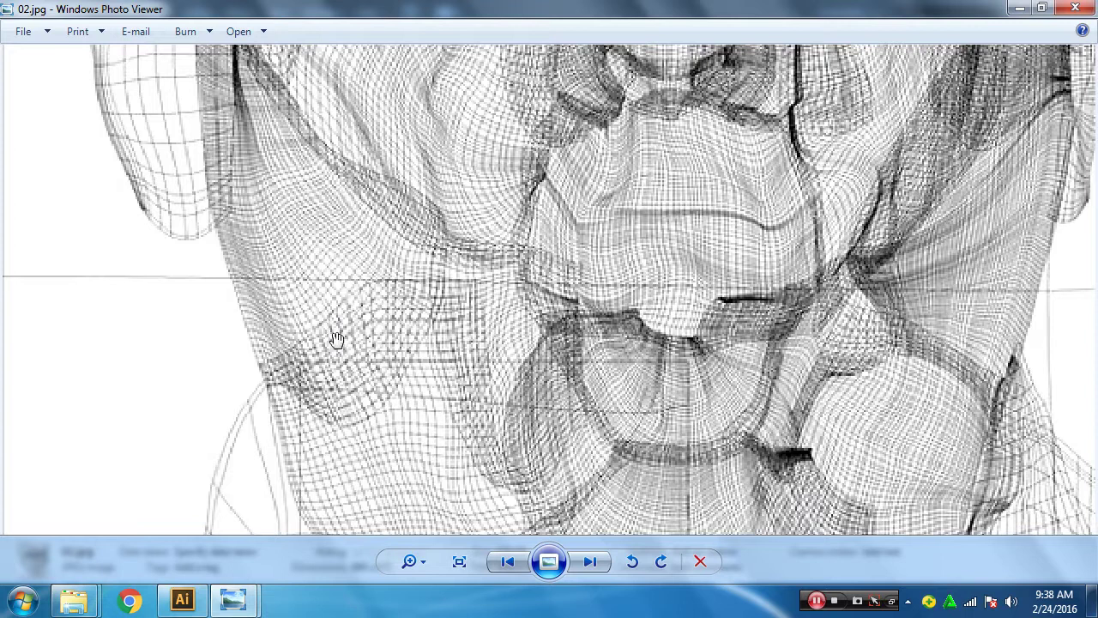
pyautogui.moveTo(407, 399); pyautogui.dragTo(417, 309)
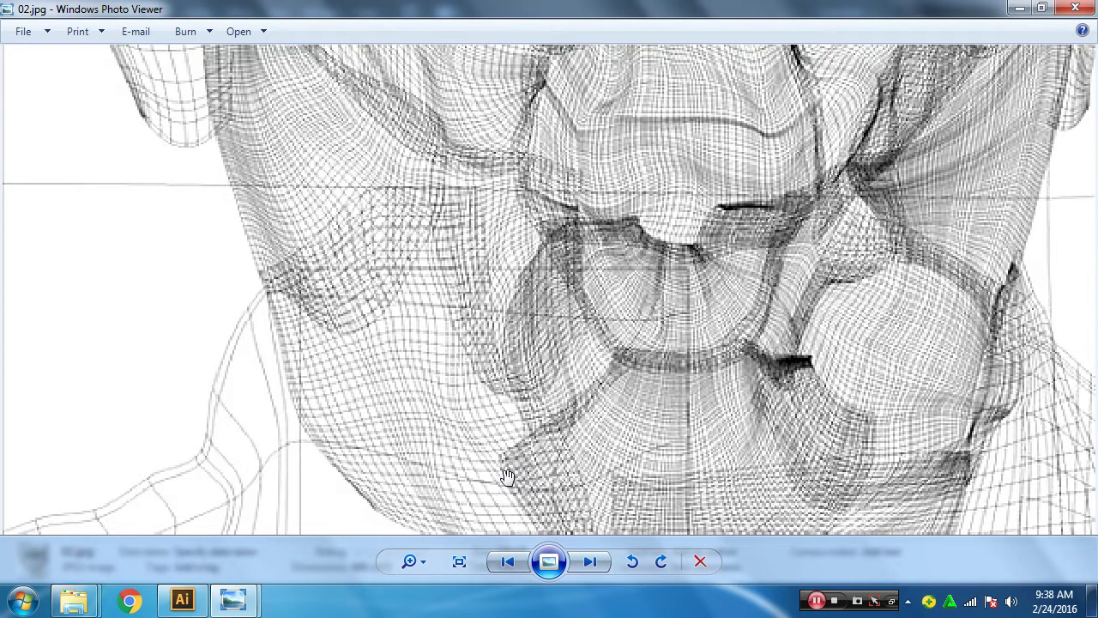
# - Minimize Photo Viewer and return to the Vintage Teacup document in Illustrator
pyautogui.click(1019, 9)
pyautogui.click(232, 600)
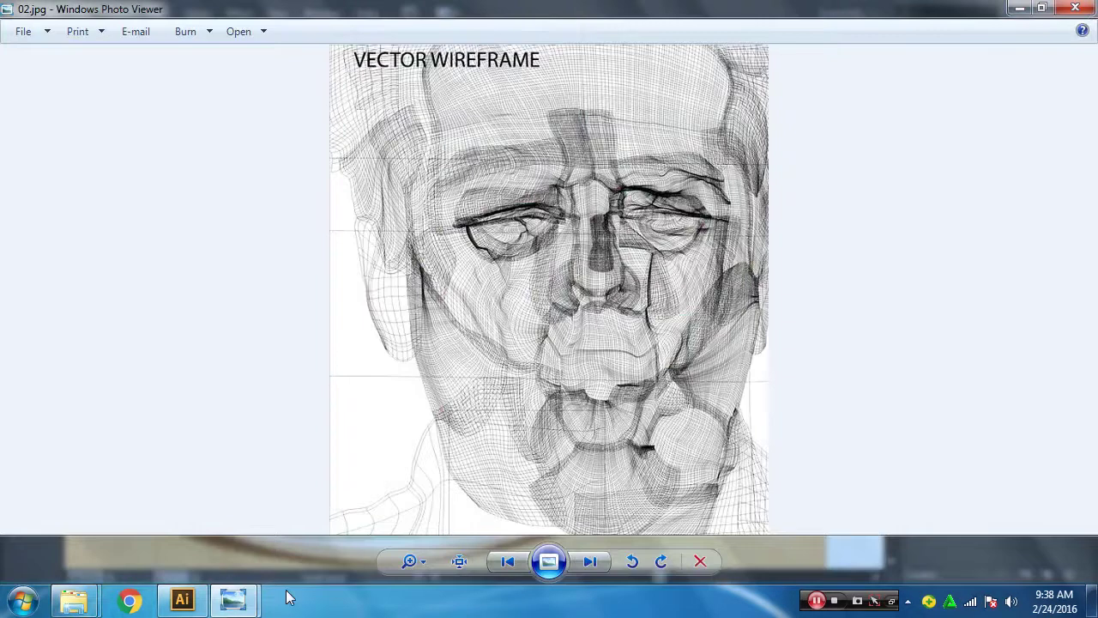
pyautogui.click(185, 602)
# - Hide Layer 1 and draw a large teal circle with the Ellipse Tool
pyautogui.click(914, 484)
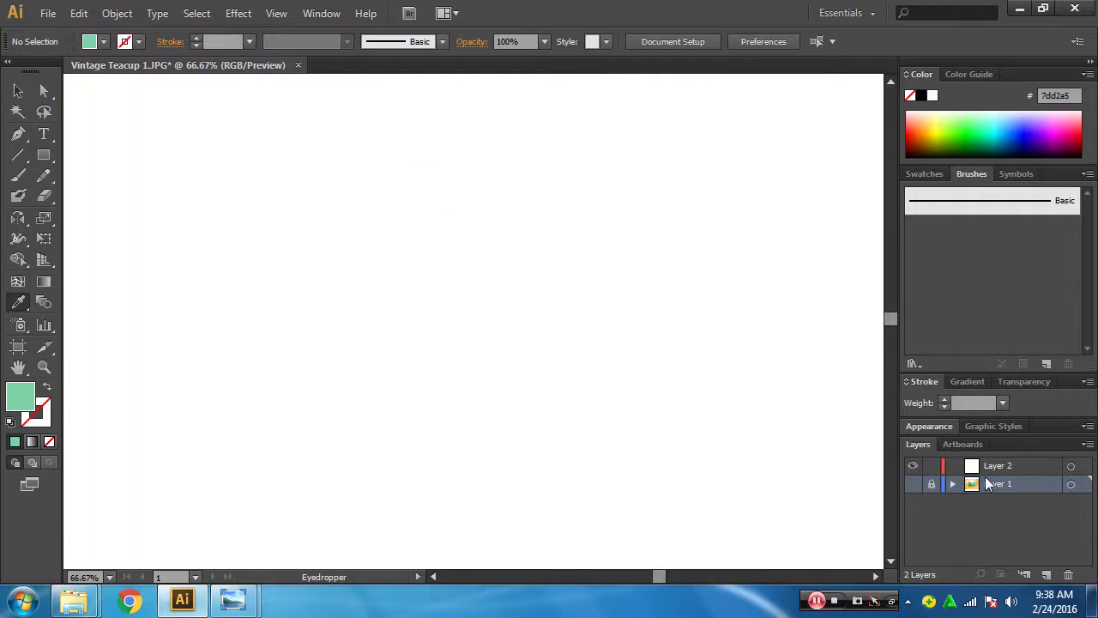
pyautogui.moveTo(44, 155); pyautogui.dragTo(103, 199)
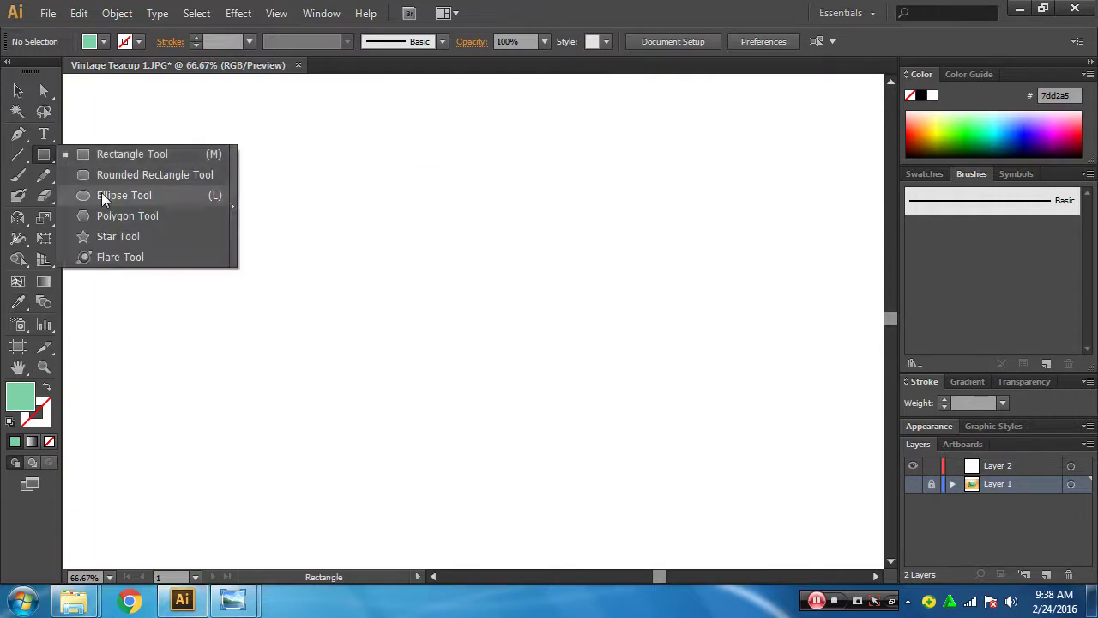
pyautogui.click(995, 468)
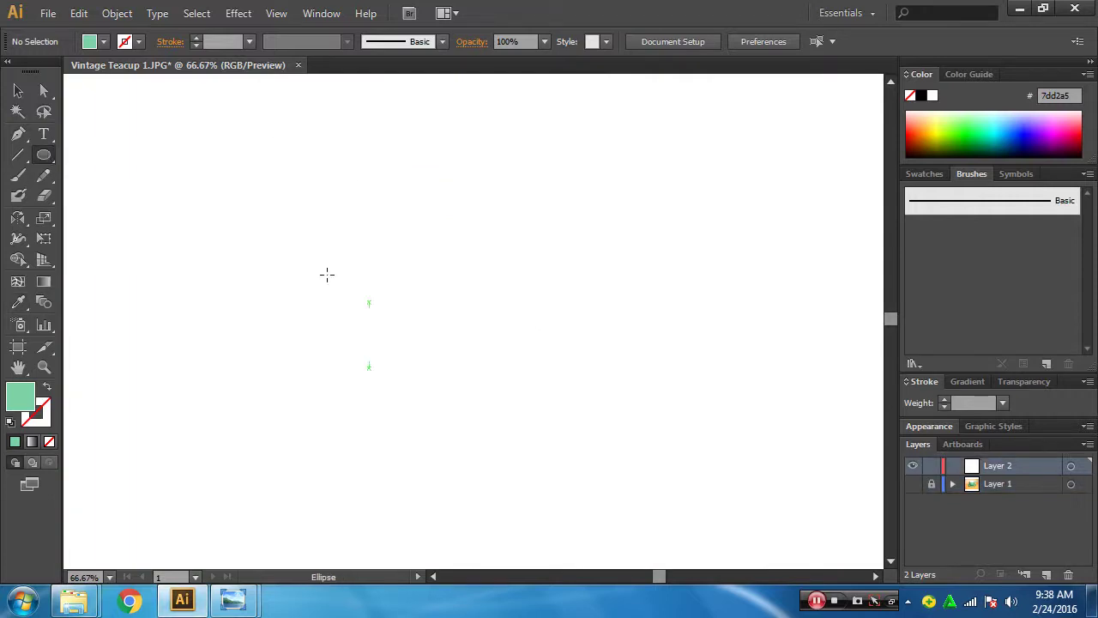
pyautogui.moveTo(274, 142); pyautogui.dragTo(656, 507)
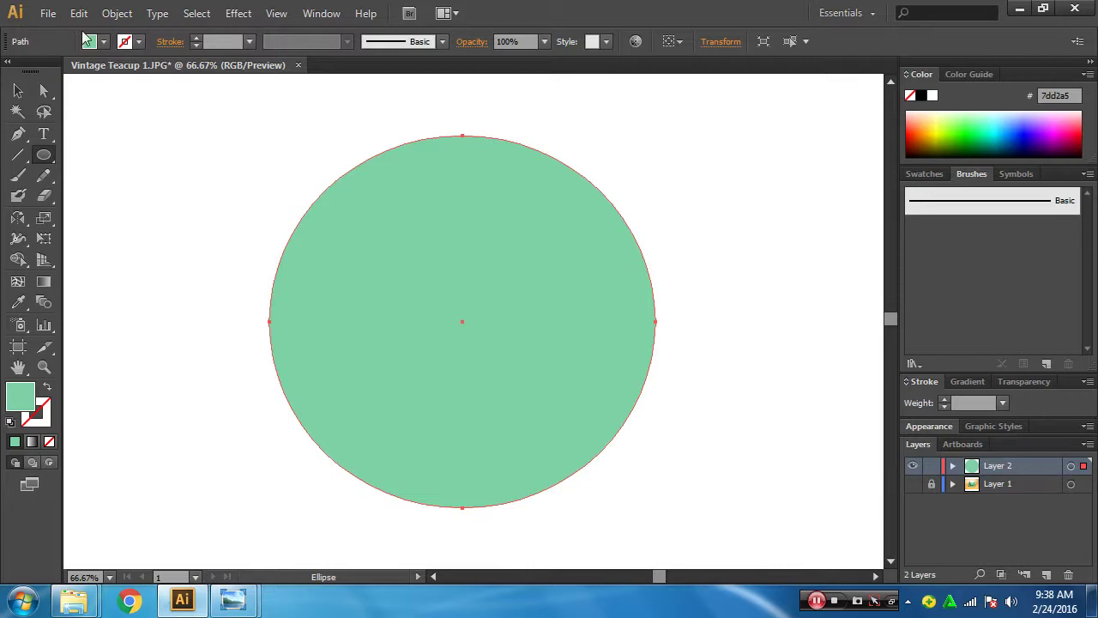
# - Convert the circle into a gradient mesh with 8 rows and 8 columns
pyautogui.click(115, 14)
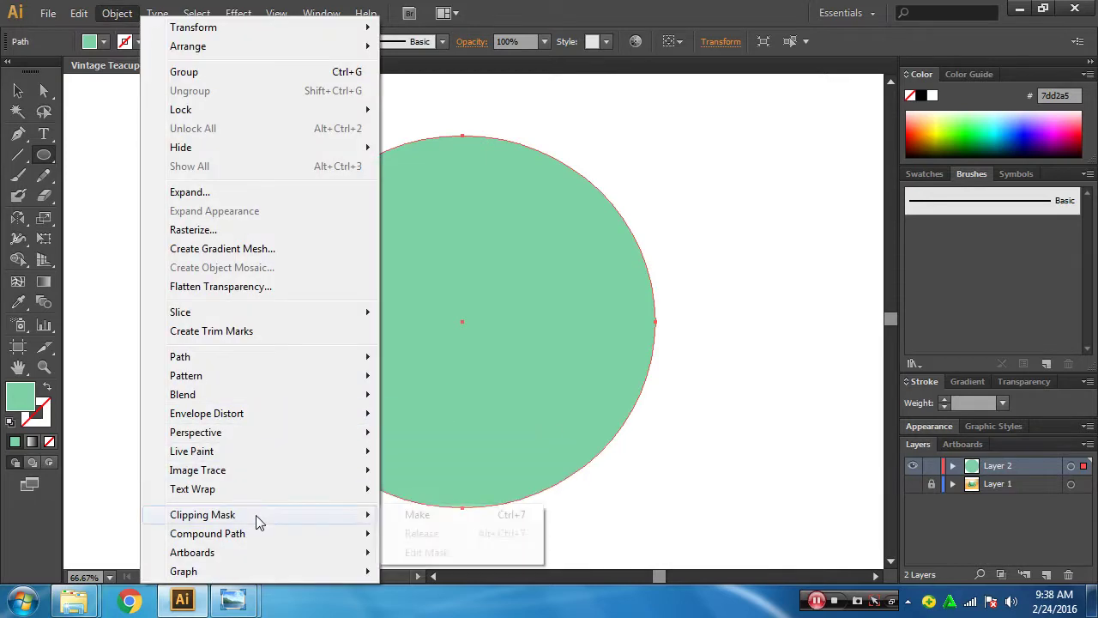
pyautogui.moveTo(206, 414)
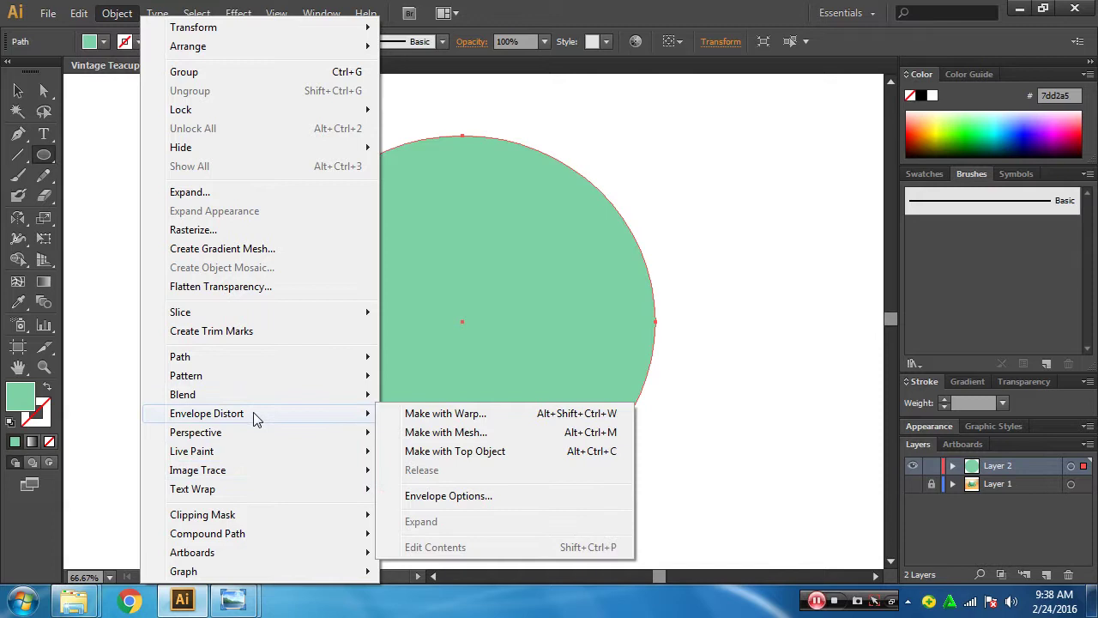
pyautogui.click(275, 249)
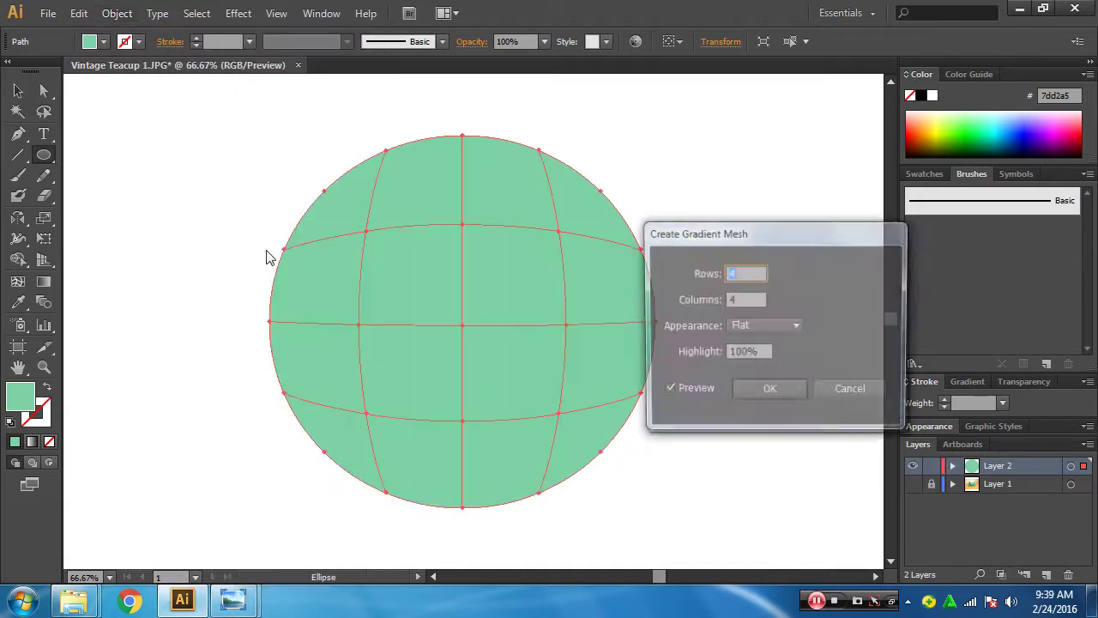
pyautogui.moveTo(687, 233); pyautogui.dragTo(761, 224)
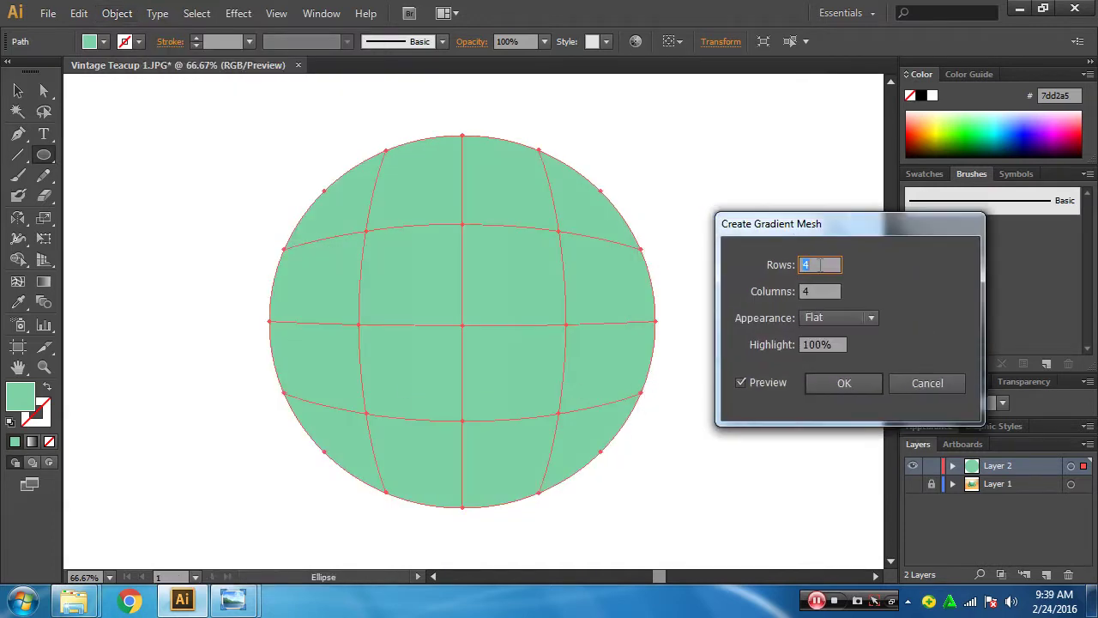
pyautogui.write('8')
pyautogui.press('Tab')
pyautogui.write('8')
pyautogui.hotkey('shift', 'Tab')
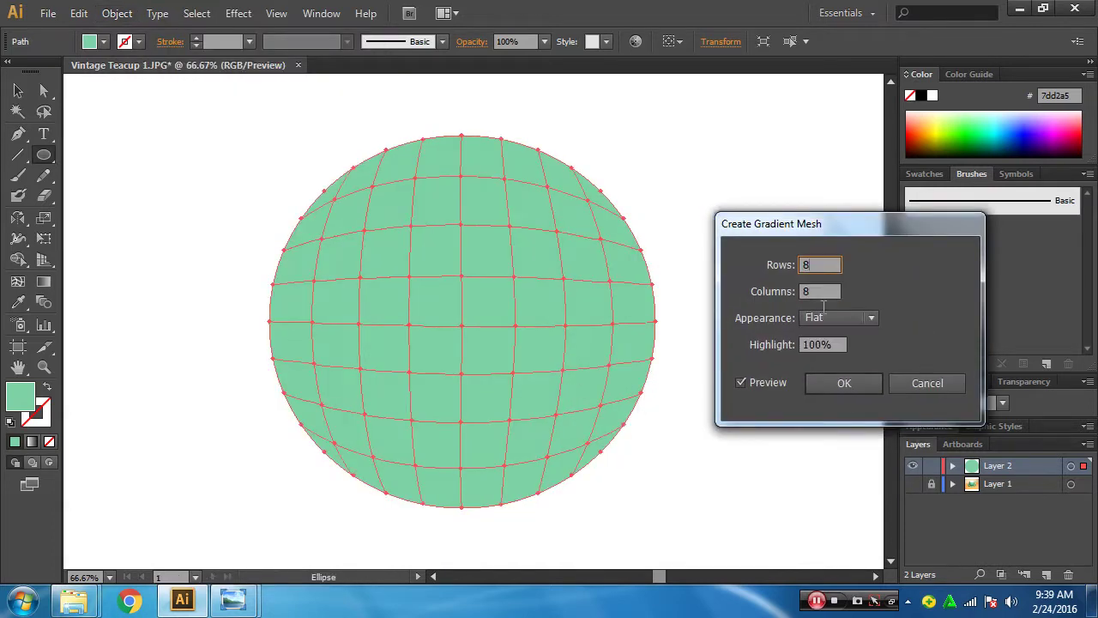
pyautogui.click(845, 385)
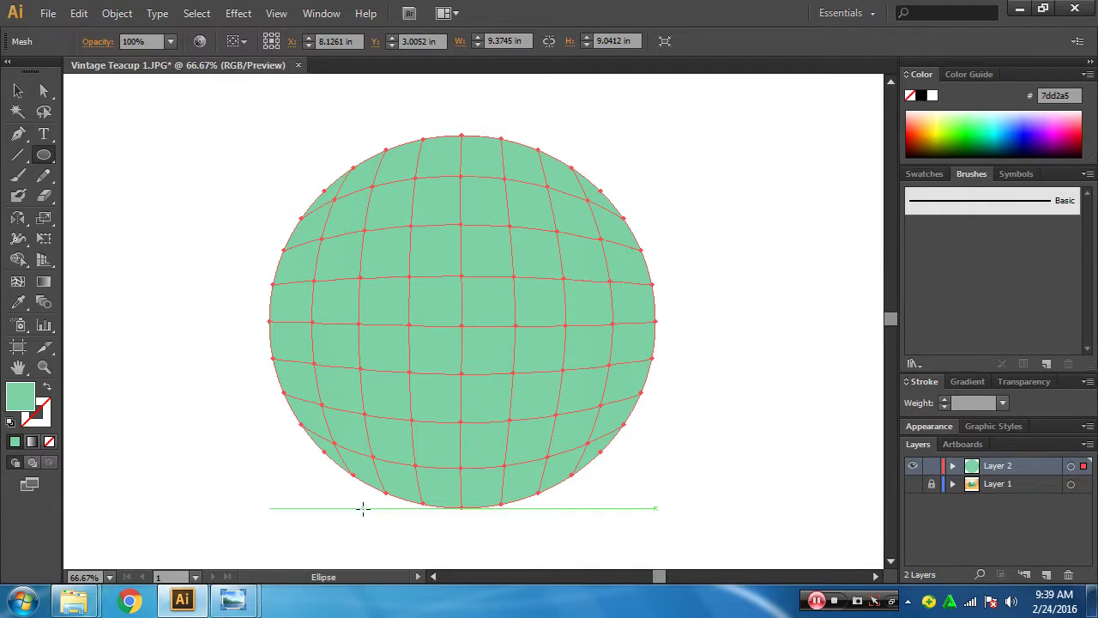
# - Colour an upper-left mesh point yellow and a right-of-centre point bright green 65ff48
pyautogui.click(44, 90)
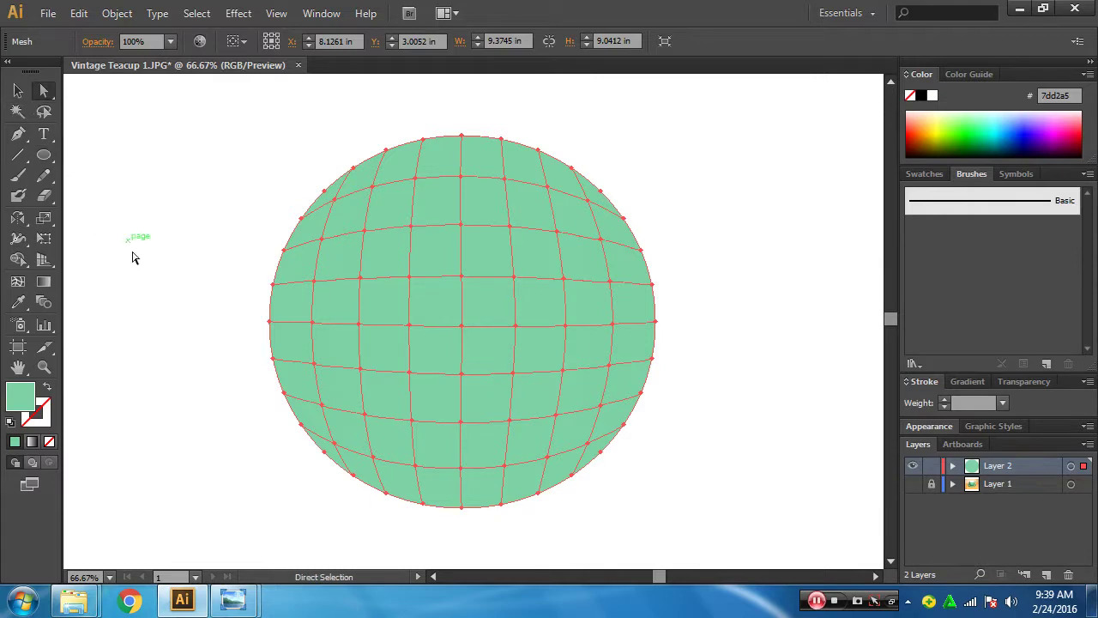
pyautogui.click(133, 252)
pyautogui.click(411, 276)
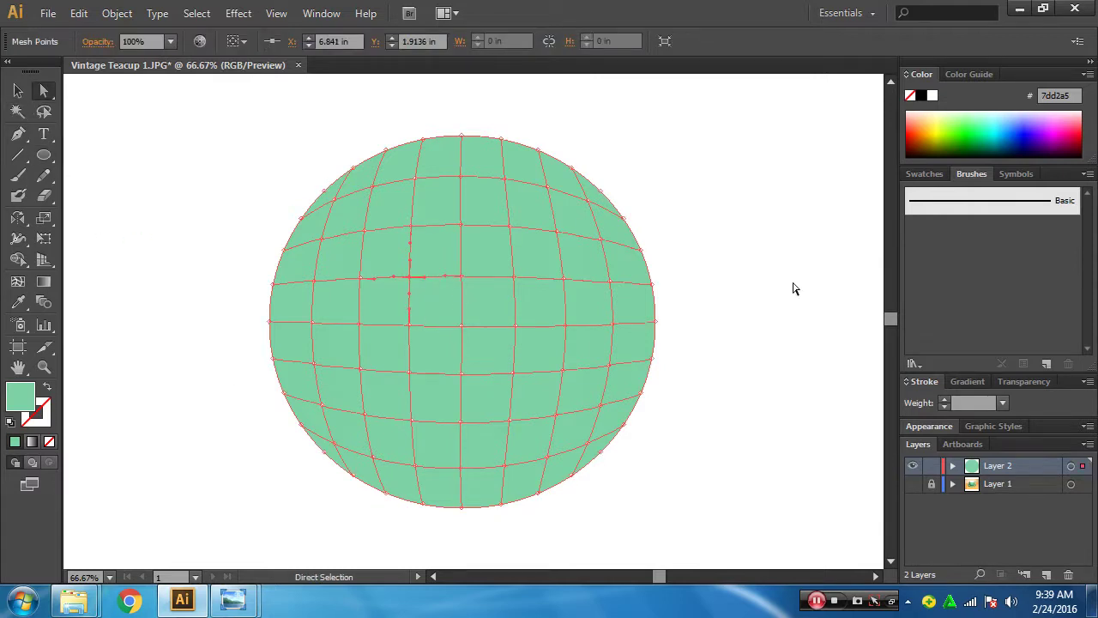
pyautogui.click(947, 118)
pyautogui.click(513, 324)
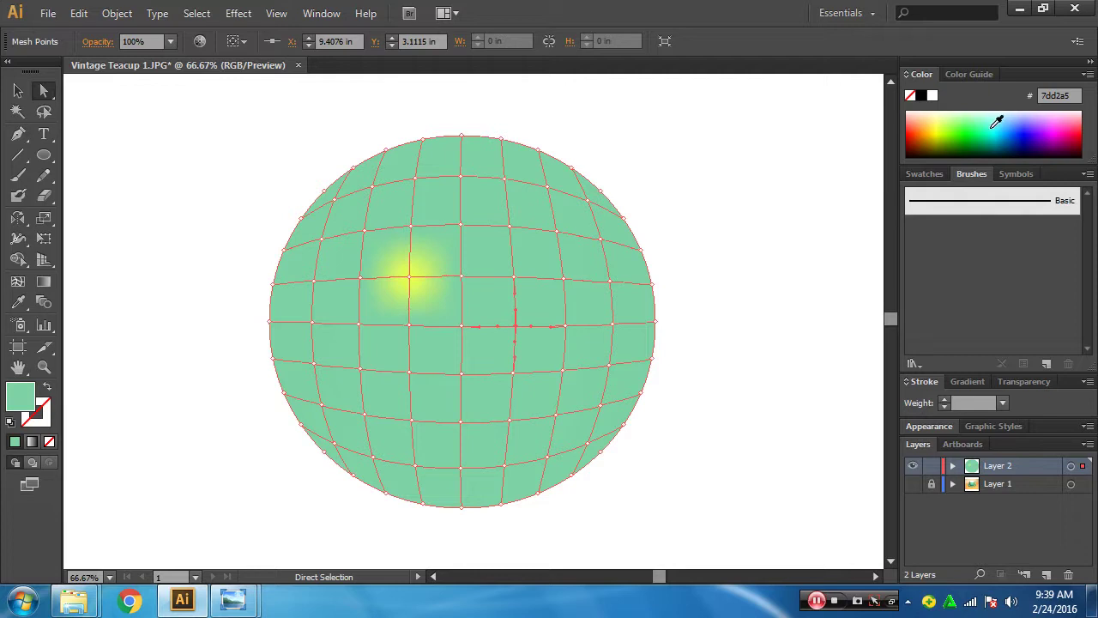
pyautogui.click(962, 129)
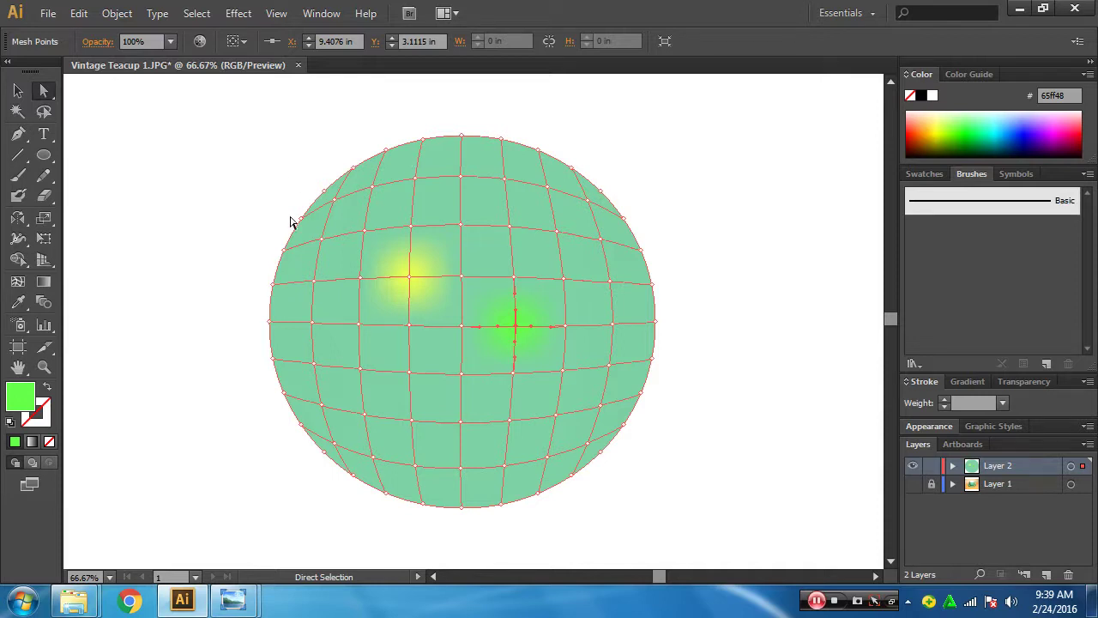
pyautogui.moveTo(355, 123); pyautogui.dragTo(583, 167)
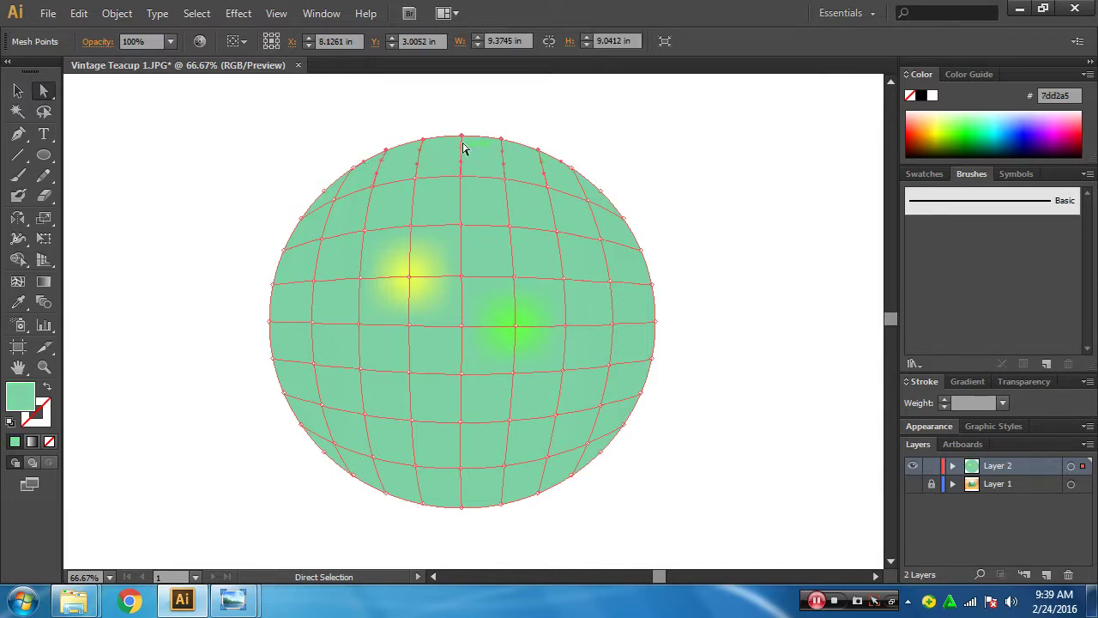
# - Set the top-row mesh points to 0% opacity so the sphere's top edge fades to white
pyautogui.moveTo(358, 106); pyautogui.dragTo(566, 152)
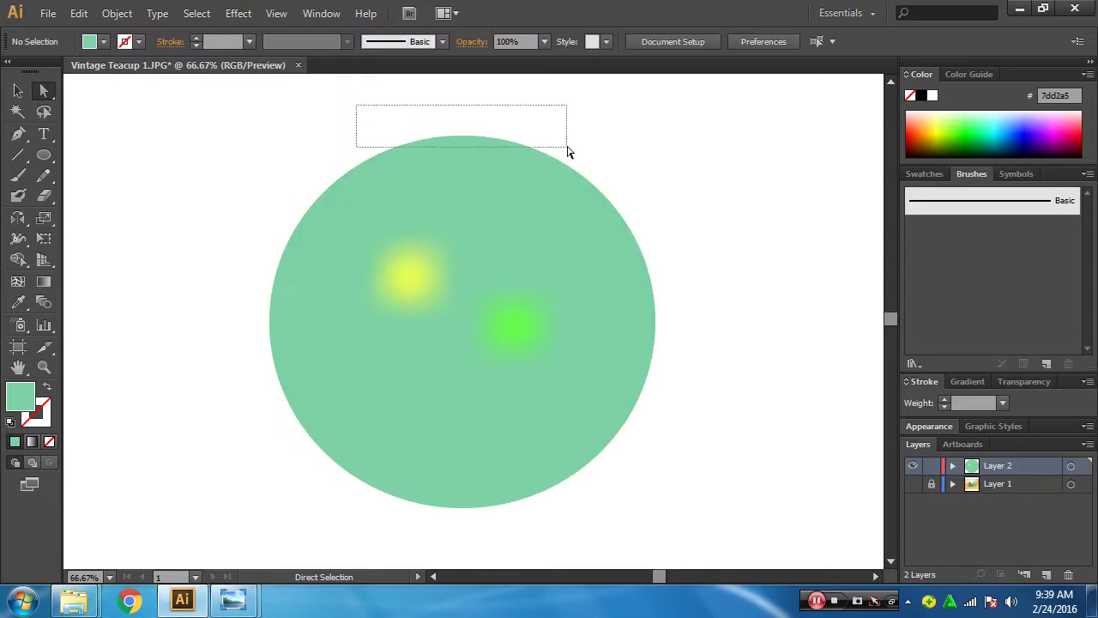
pyautogui.click(1026, 382)
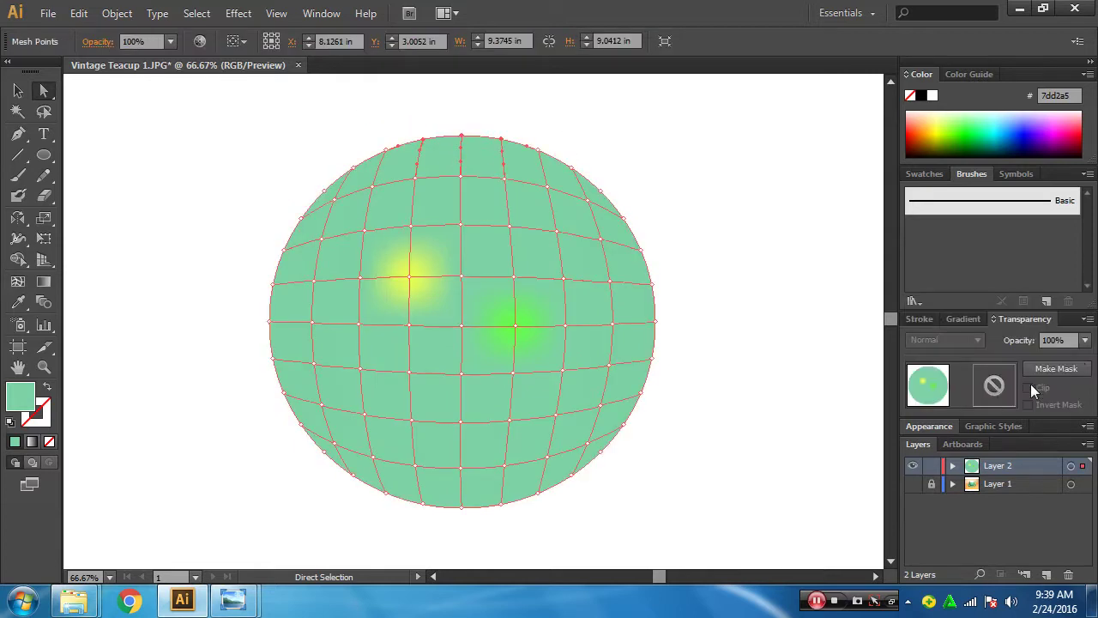
pyautogui.click(1085, 340)
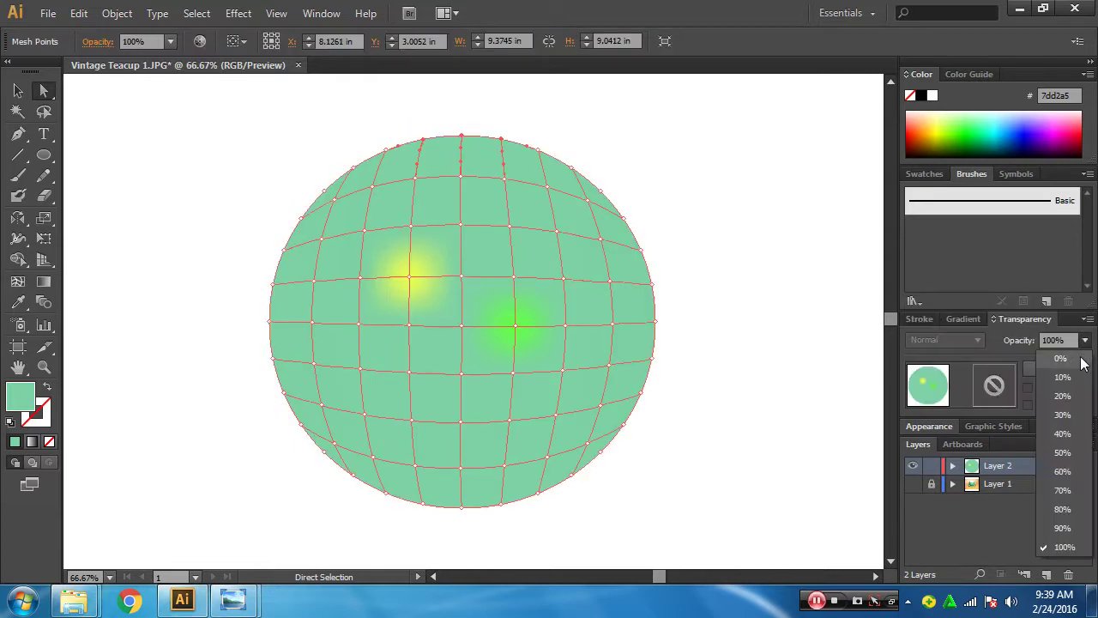
pyautogui.click(1081, 358)
pyautogui.click(710, 462)
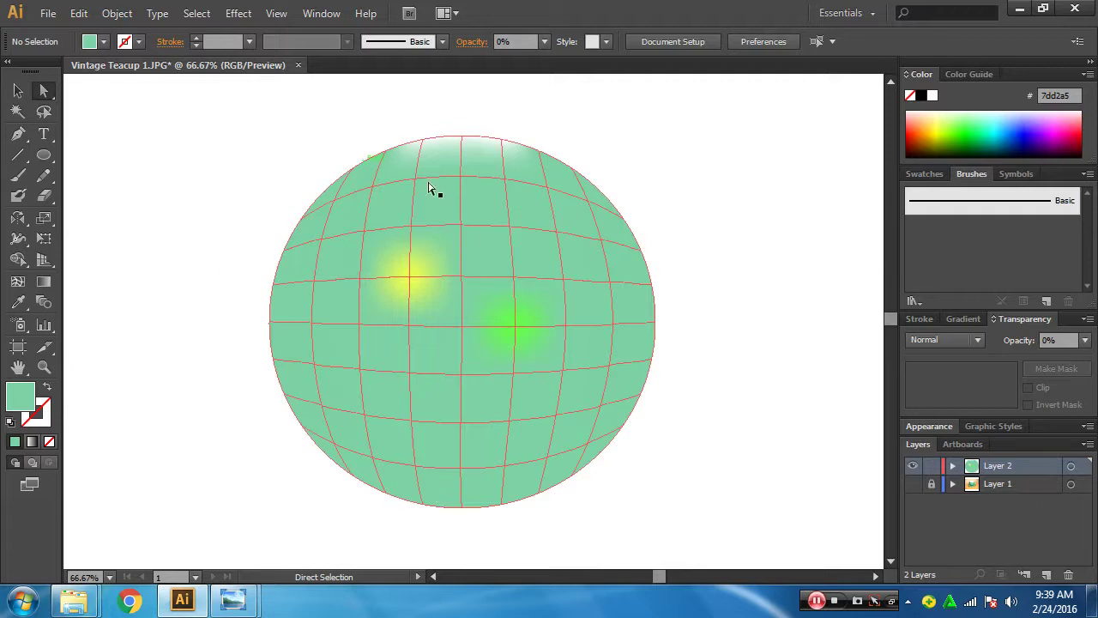
# - Marquee-select the mesh points along the right and lower-right edges, then deselect
pyautogui.moveTo(681, 202)
pyautogui.mouseDown()
pyautogui.moveTo(636, 415)
pyautogui.moveTo(594, 490)
pyautogui.mouseUp()
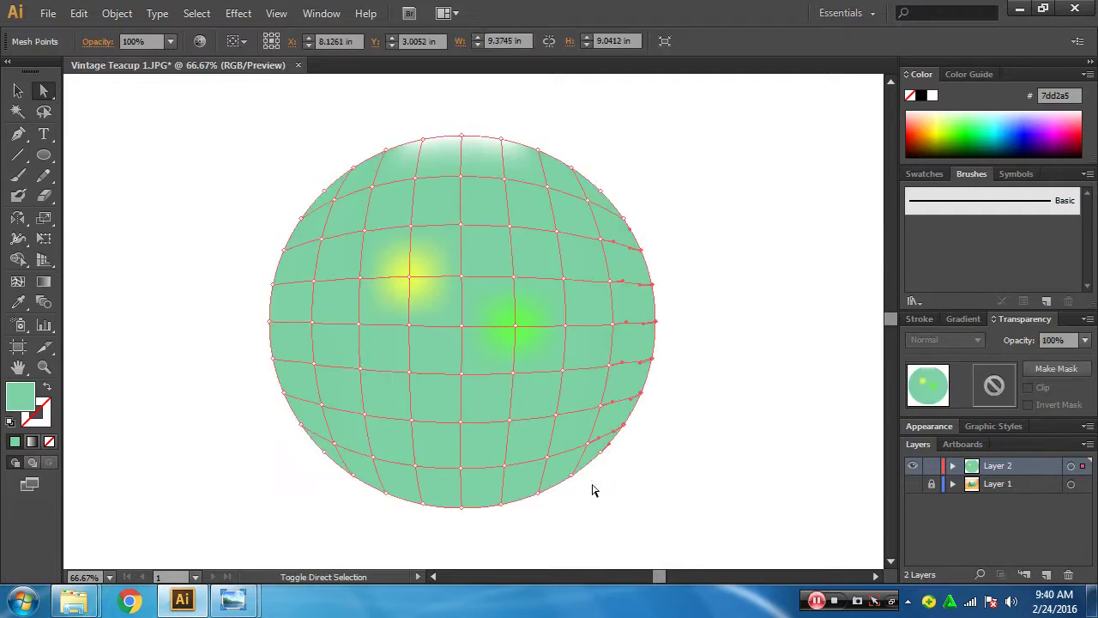
pyautogui.moveTo(530, 521); pyautogui.dragTo(581, 478)
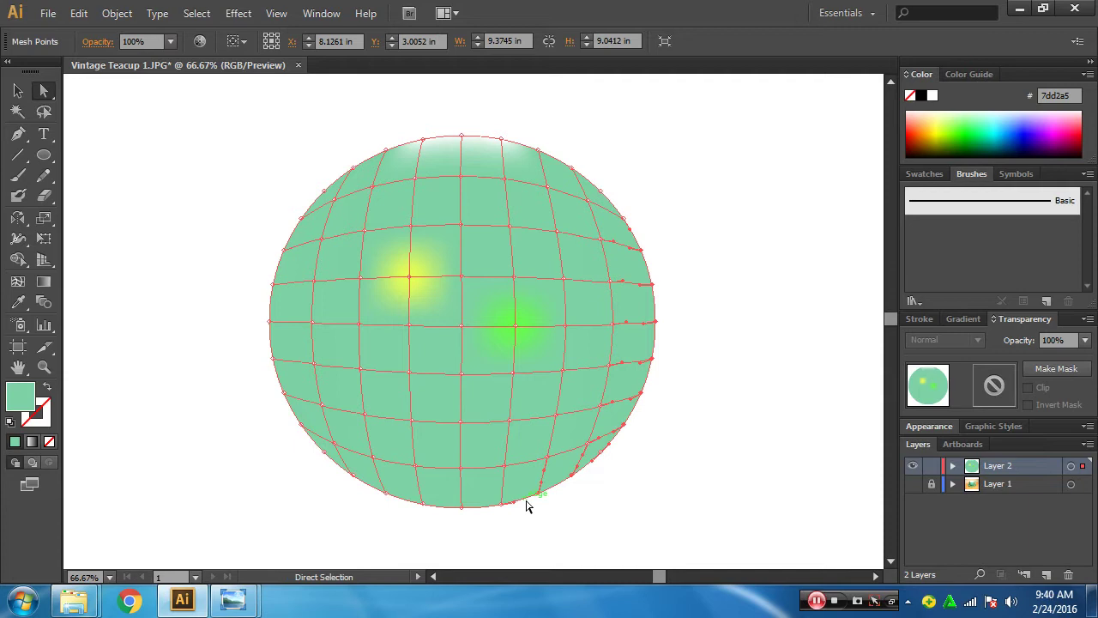
pyautogui.click(554, 502)
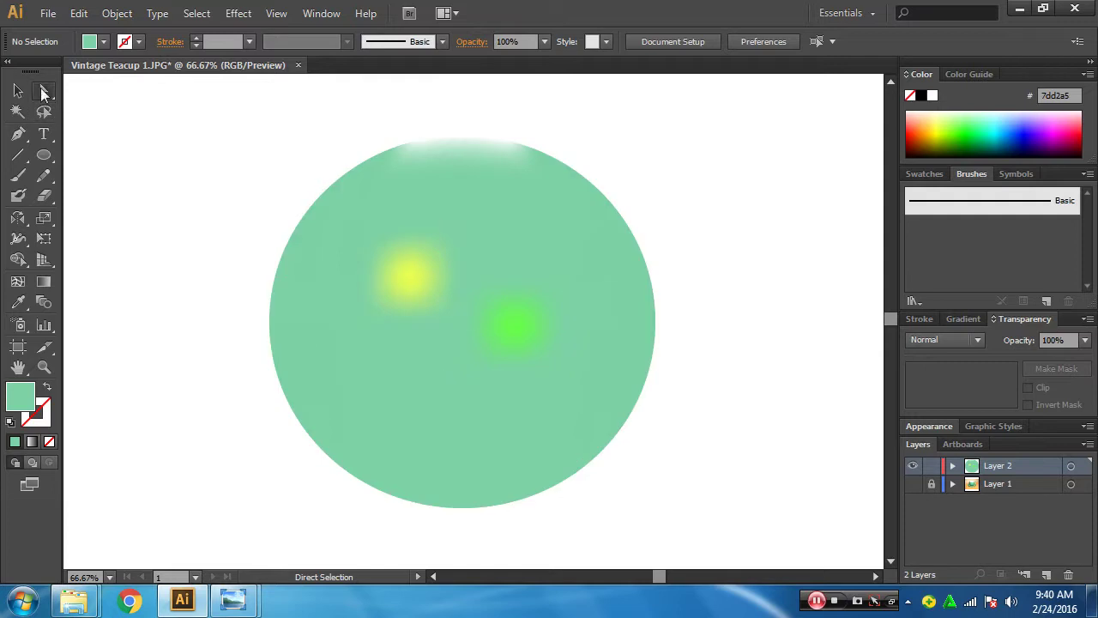
# - Select the mesh sphere, then lasso around it with the Lasso tool
pyautogui.click(18, 90)
pyautogui.click(375, 265)
pyautogui.click(52, 120)
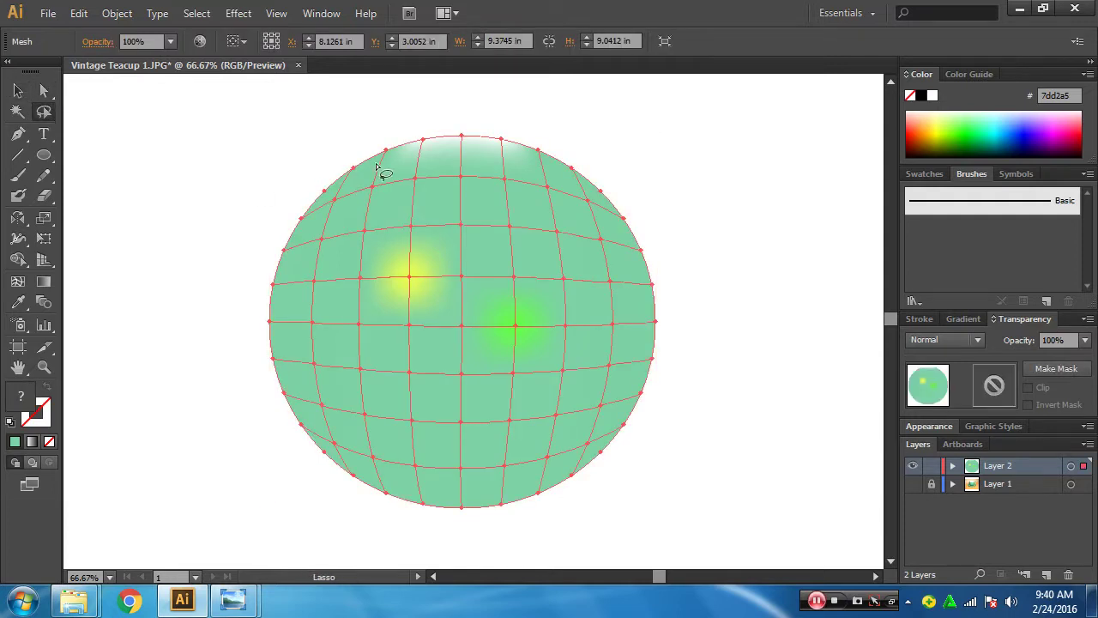
pyautogui.moveTo(376, 165)
pyautogui.mouseDown()
pyautogui.moveTo(544, 174)
pyautogui.moveTo(594, 199)
pyautogui.moveTo(632, 275)
pyautogui.moveTo(618, 421)
pyautogui.moveTo(569, 477)
pyautogui.moveTo(510, 493)
pyautogui.moveTo(394, 480)
pyautogui.moveTo(325, 444)
pyautogui.moveTo(299, 311)
pyautogui.moveTo(326, 208)
pyautogui.moveTo(363, 159)
pyautogui.moveTo(289, 186)
pyautogui.moveTo(226, 446)
pyautogui.moveTo(328, 522)
pyautogui.moveTo(609, 520)
pyautogui.moveTo(718, 254)
pyautogui.moveTo(544, 108)
pyautogui.moveTo(388, 120)
pyautogui.moveTo(369, 148)
pyautogui.mouseUp()
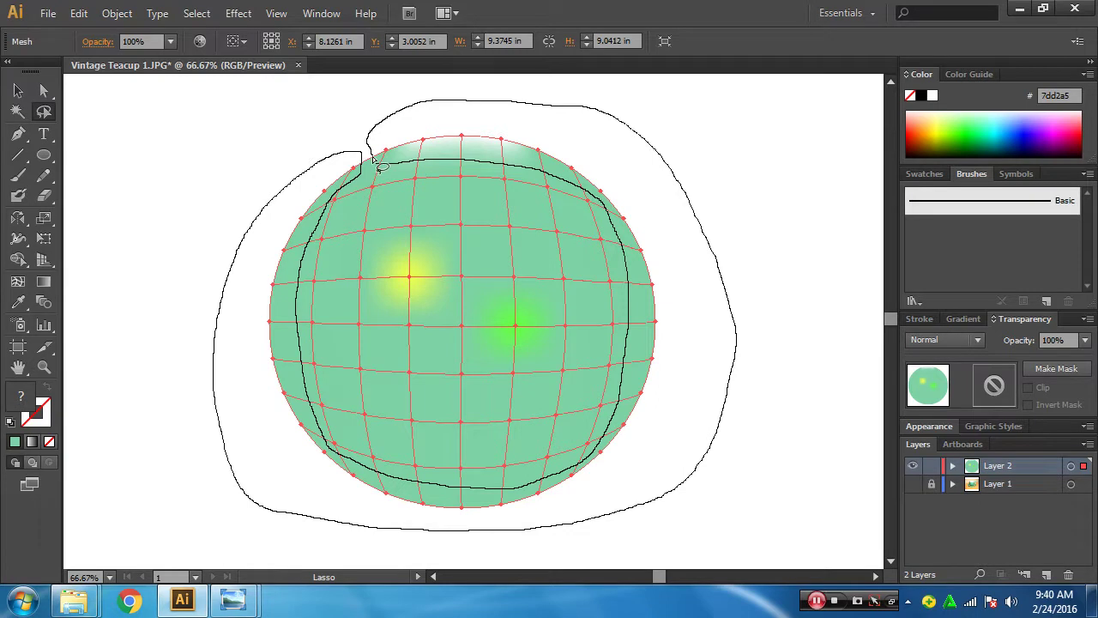
pyautogui.moveTo(373, 159); pyautogui.dragTo(433, 151)
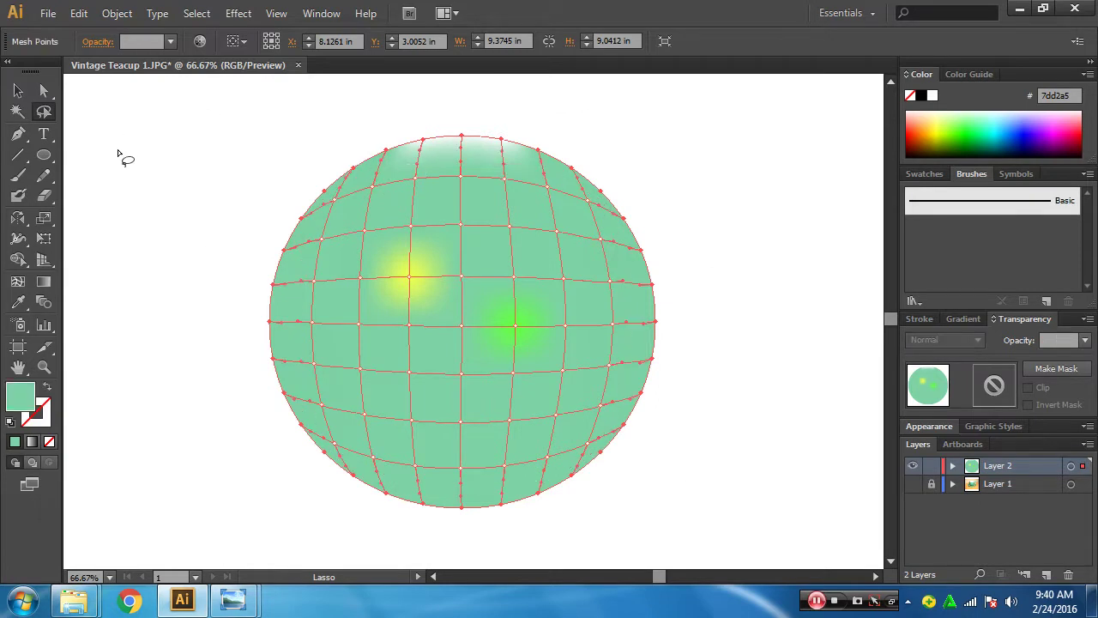
# - Create a new blank document, Untitled-1
pyautogui.click(48, 12)
pyautogui.click(56, 32)
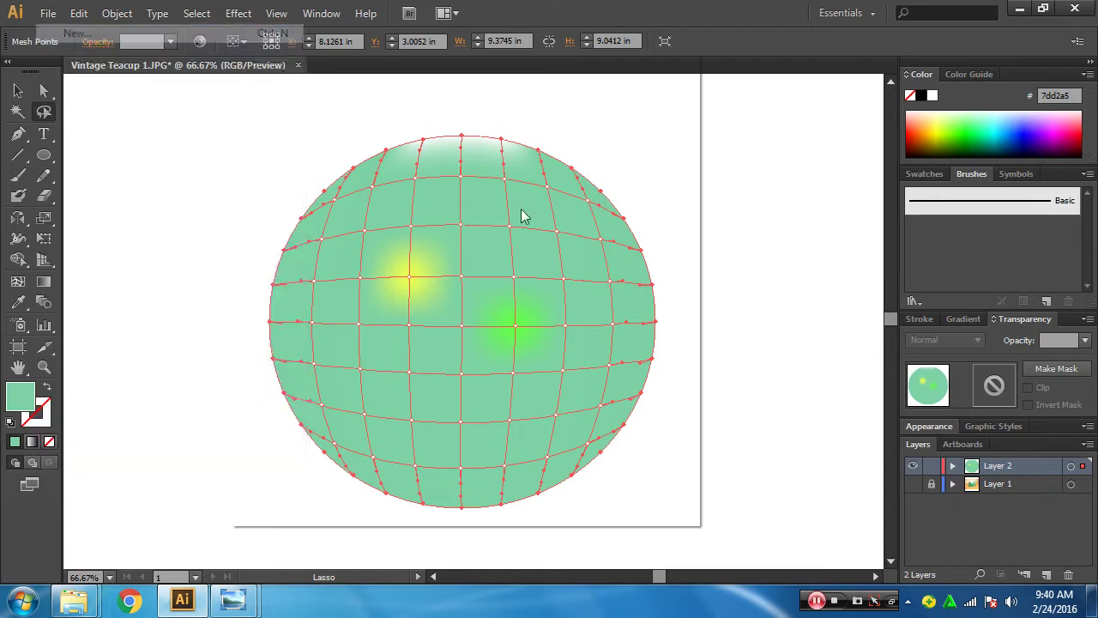
pyautogui.click(562, 485)
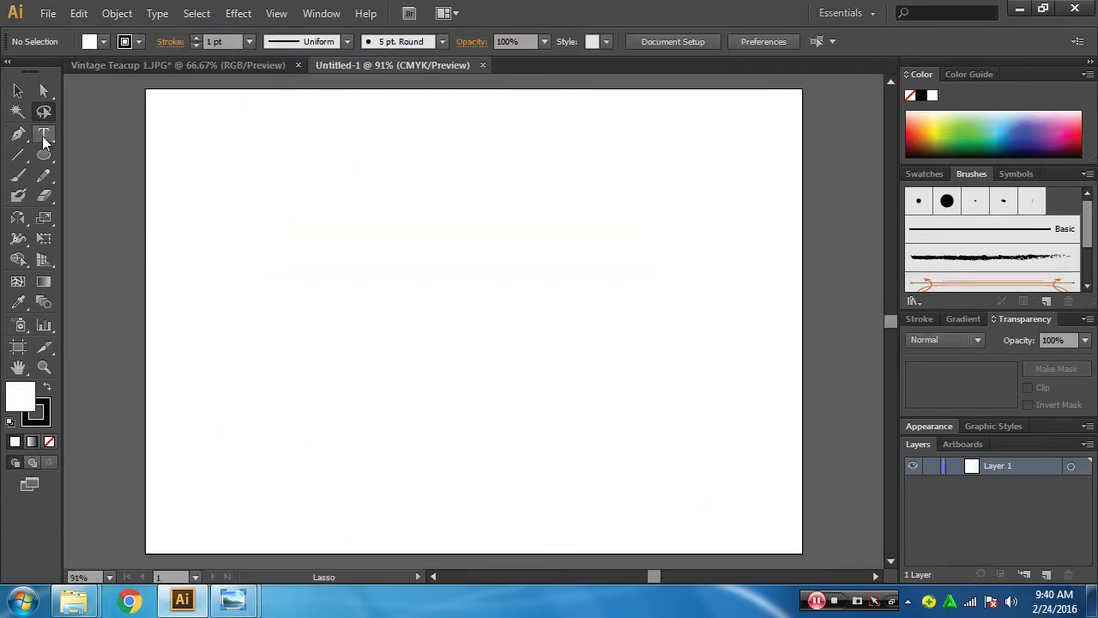
# - Draw a circle in Untitled-1 and fill it yellow
pyautogui.click(44, 155)
pyautogui.moveTo(385, 214); pyautogui.dragTo(589, 422)
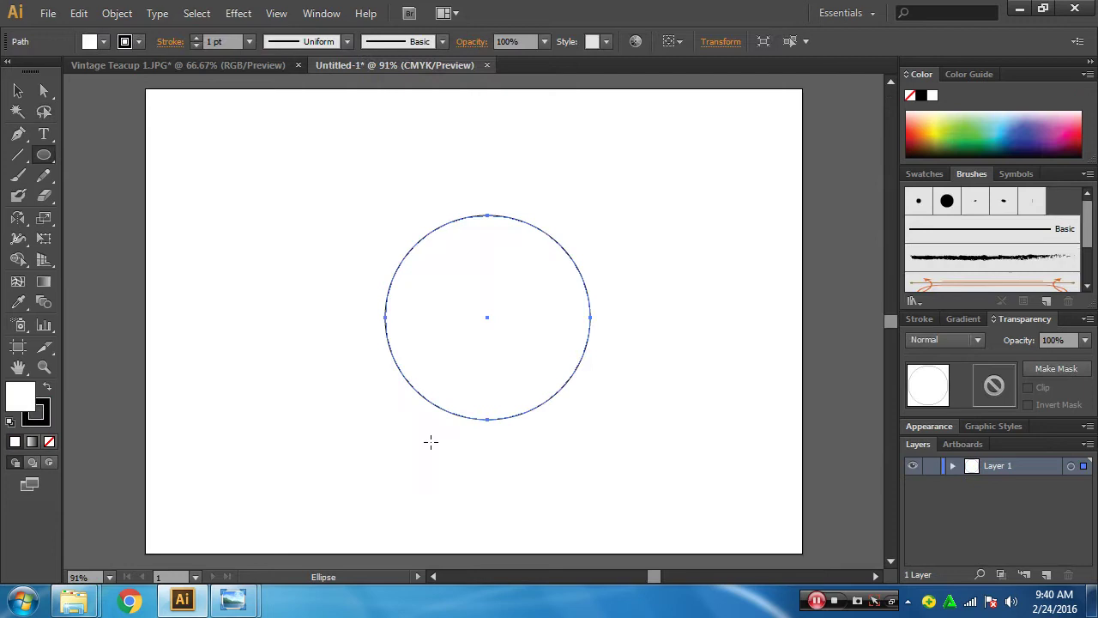
pyautogui.click(948, 127)
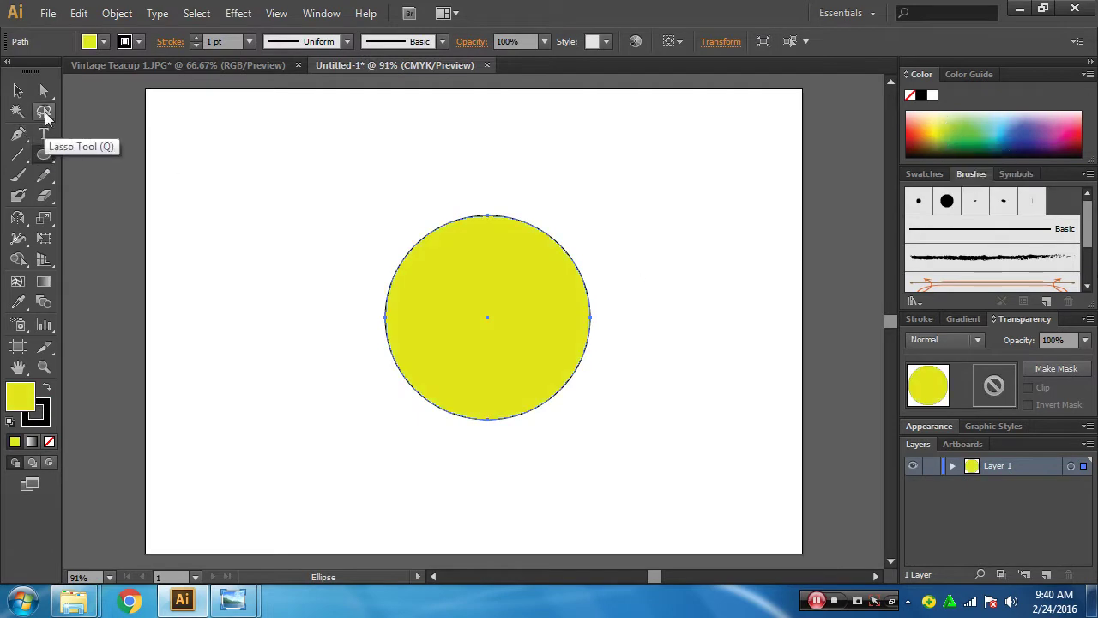
# - Lasso-select the circle's top and left anchors, then return to the Vintage Teacup document
pyautogui.click(45, 114)
pyautogui.moveTo(521, 200)
pyautogui.mouseDown()
pyautogui.moveTo(500, 255)
pyautogui.moveTo(437, 321)
pyautogui.moveTo(383, 346)
pyautogui.moveTo(337, 297)
pyautogui.moveTo(404, 189)
pyautogui.moveTo(503, 181)
pyautogui.moveTo(519, 197)
pyautogui.mouseUp()
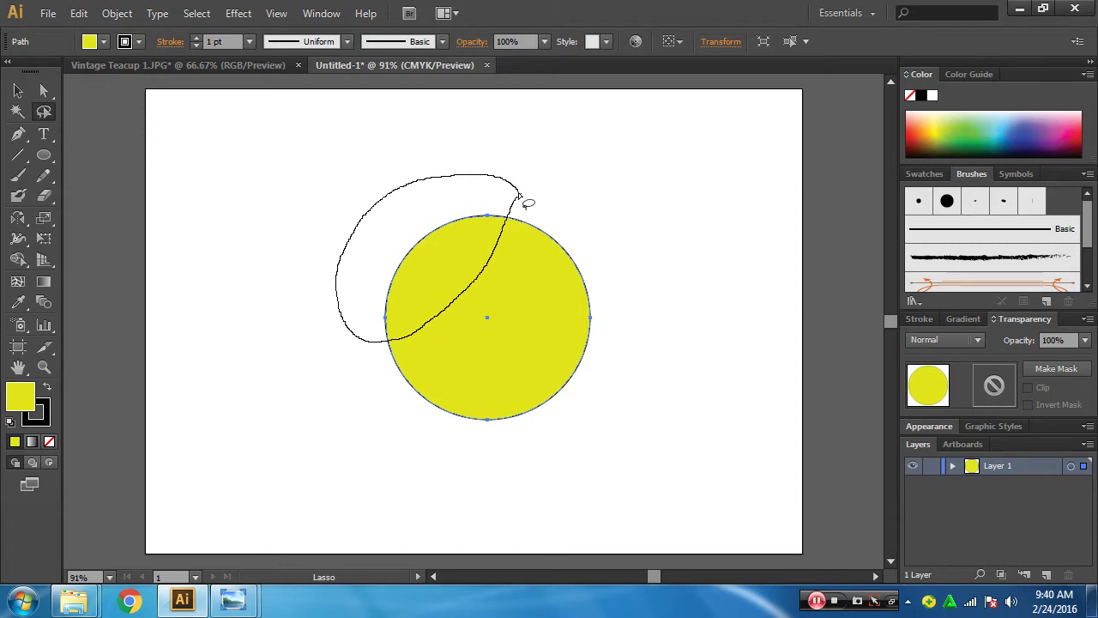
pyautogui.moveTo(528, 202)
pyautogui.mouseDown()
pyautogui.moveTo(512, 221)
pyautogui.moveTo(496, 216)
pyautogui.moveTo(393, 318)
pyautogui.moveTo(473, 199)
pyautogui.mouseUp()
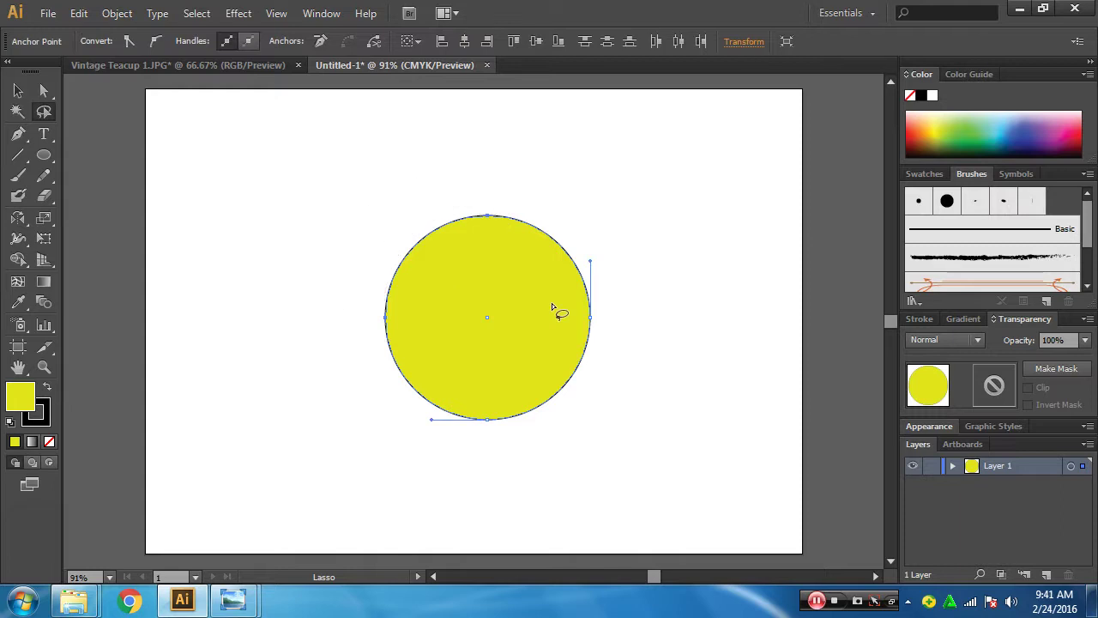
pyautogui.click(180, 69)
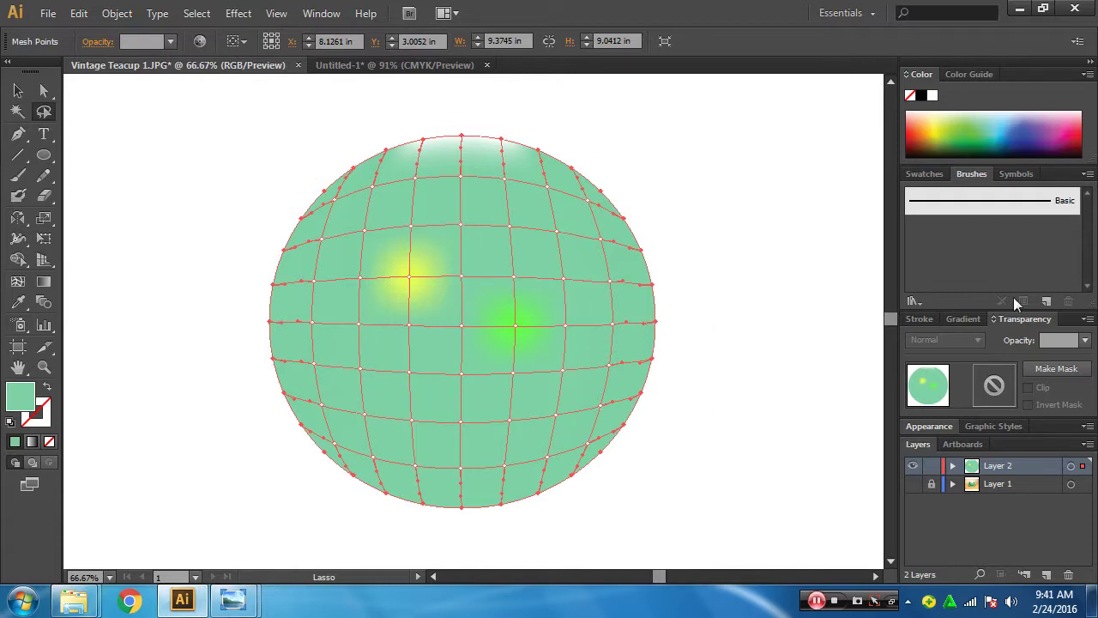
# - Fade the selected edge mesh points to 0% opacity, try yellow on lassoed inner points, then undo
pyautogui.click(1085, 342)
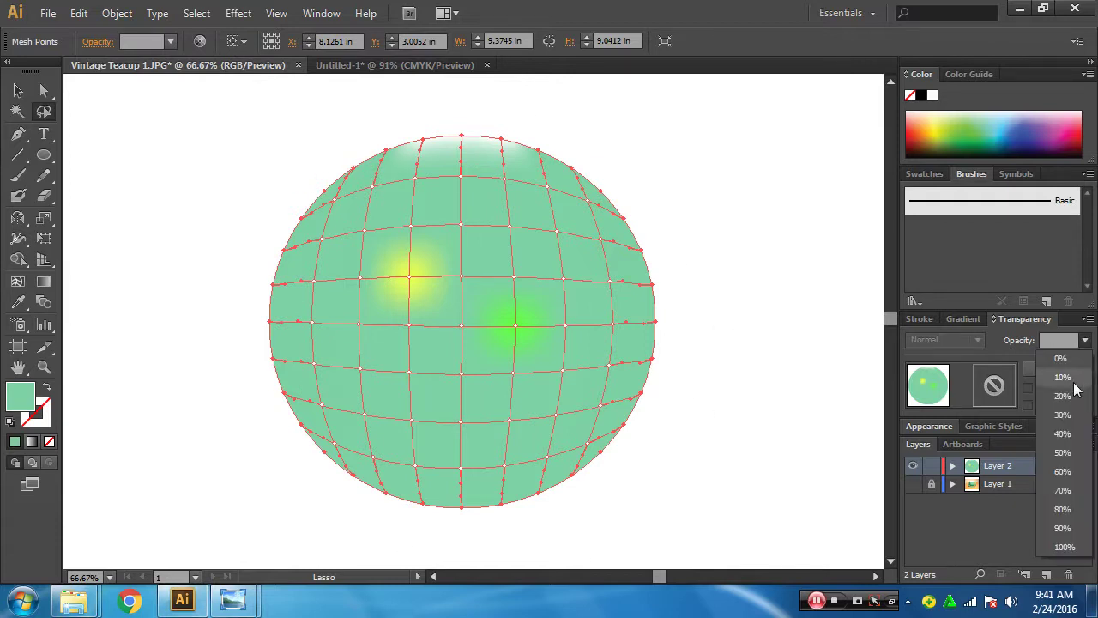
pyautogui.click(1064, 361)
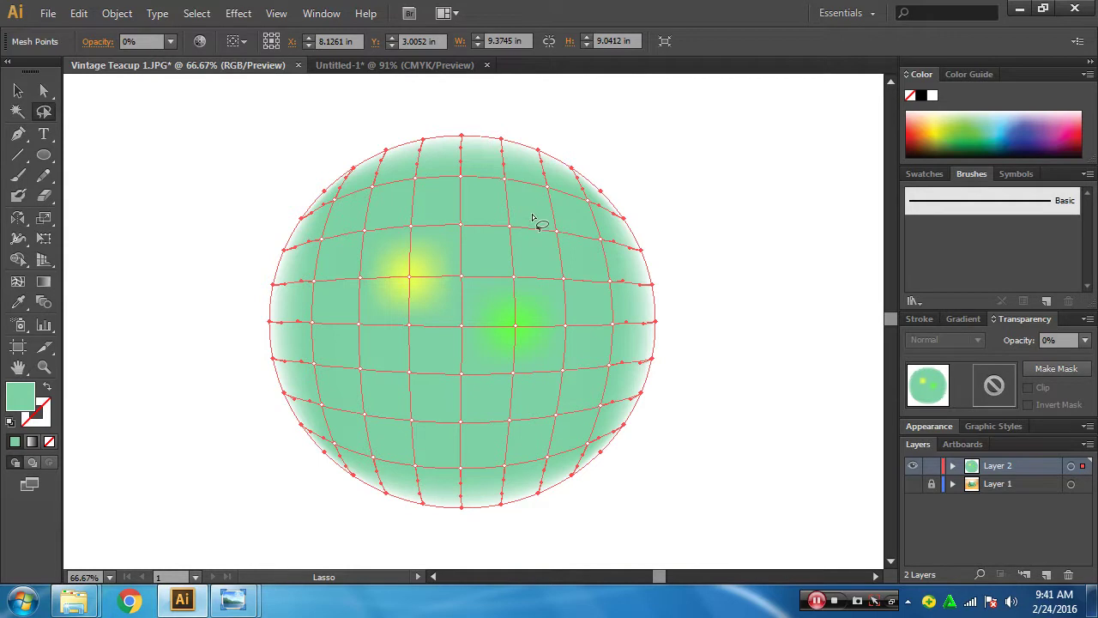
pyautogui.moveTo(531, 215)
pyautogui.mouseDown()
pyautogui.moveTo(526, 269)
pyautogui.moveTo(577, 331)
pyautogui.moveTo(579, 387)
pyautogui.moveTo(481, 409)
pyautogui.moveTo(448, 403)
pyautogui.moveTo(429, 378)
pyautogui.moveTo(398, 414)
pyautogui.moveTo(360, 422)
pyautogui.moveTo(369, 307)
pyautogui.moveTo(472, 290)
pyautogui.moveTo(495, 228)
pyautogui.moveTo(521, 209)
pyautogui.moveTo(530, 216)
pyautogui.mouseUp()
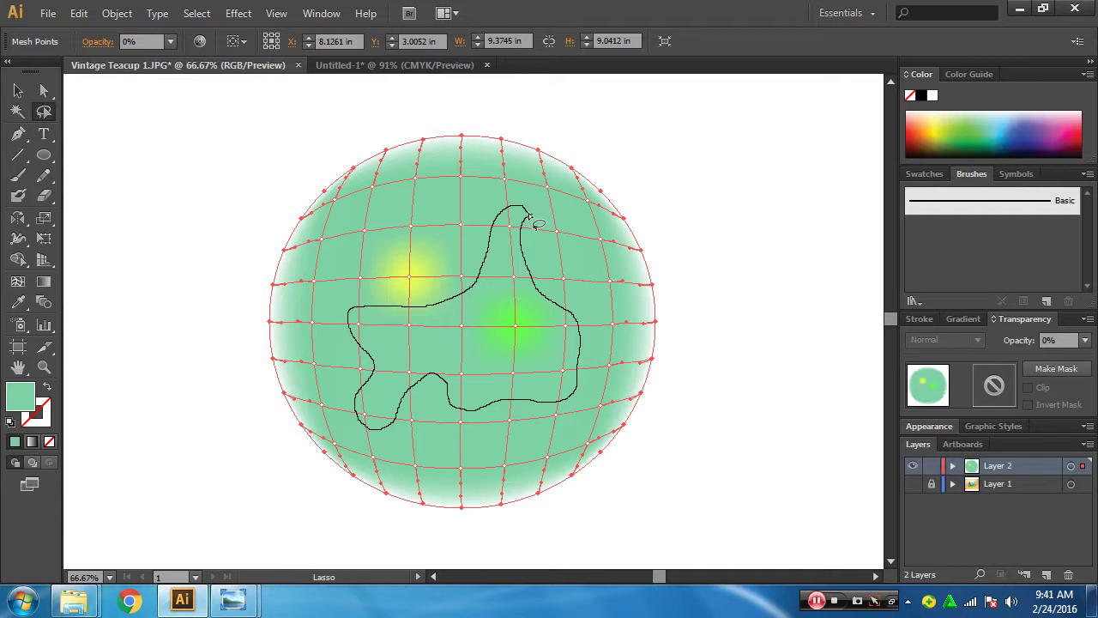
pyautogui.moveTo(532, 222); pyautogui.dragTo(527, 216)
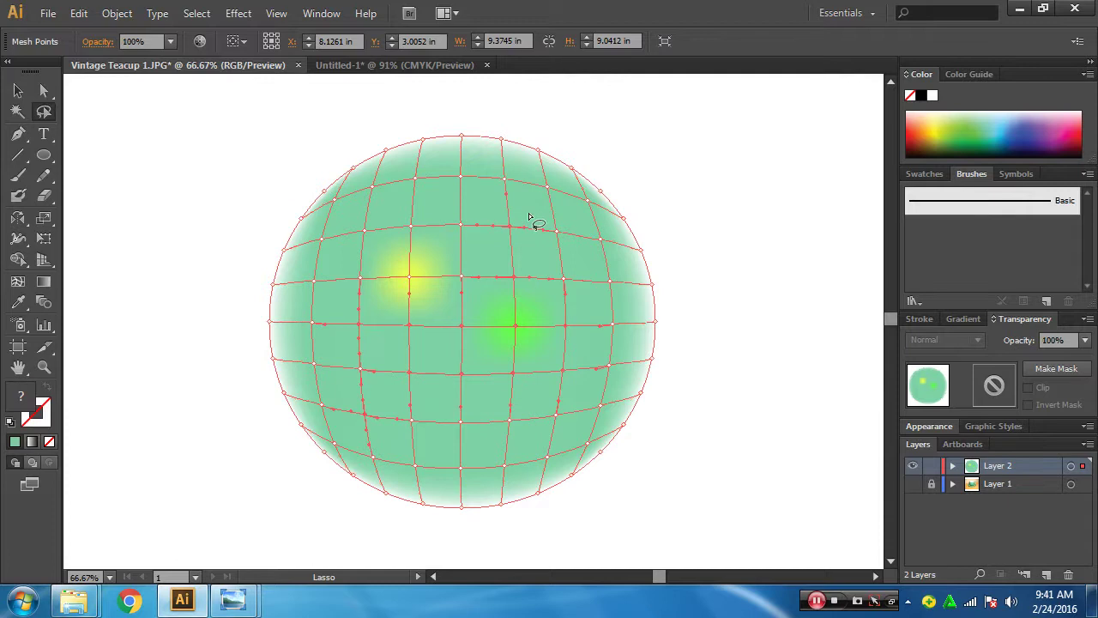
pyautogui.click(940, 137)
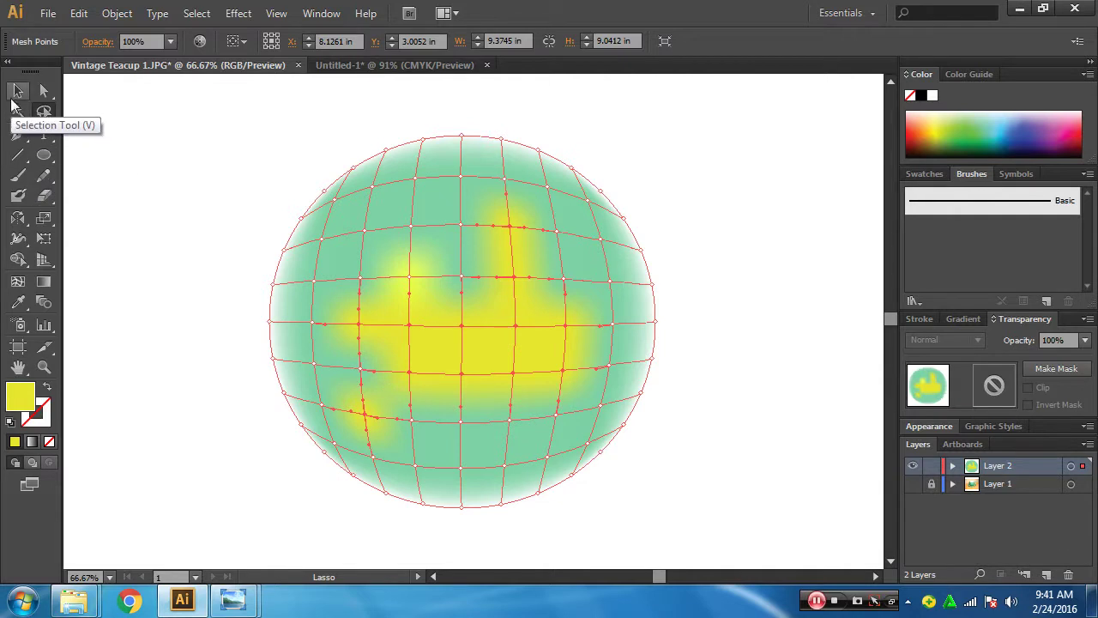
pyautogui.hotkey('ctrl', 'z')
pyautogui.hotkey('ctrl', 'z')
pyautogui.hotkey('ctrl', 'z')
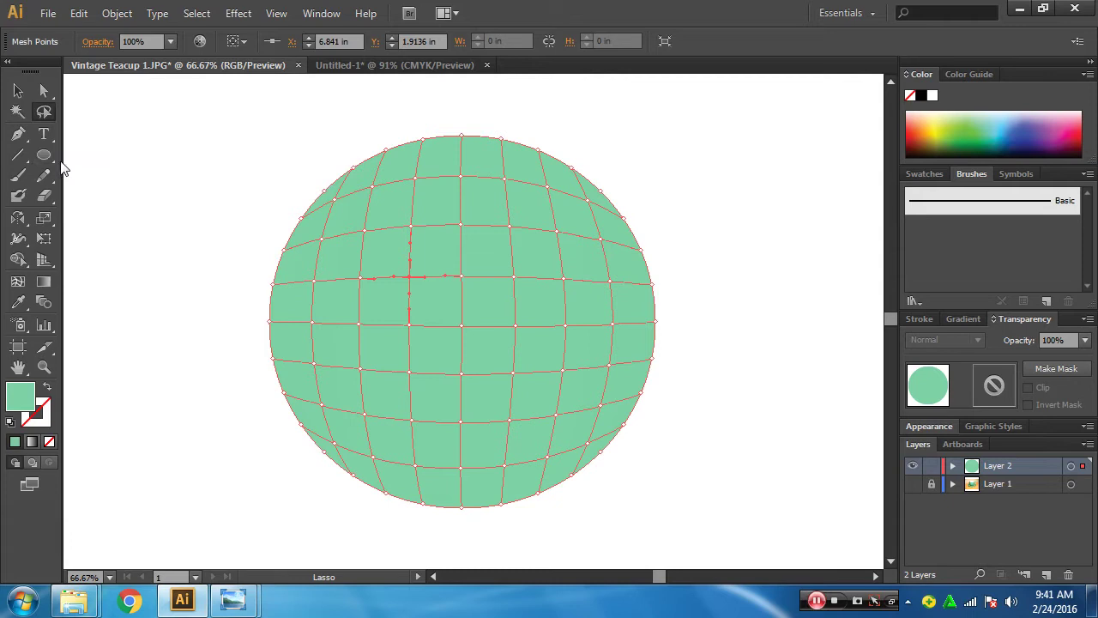
# - Draw a rectangle over the sphere's lower half with a white-to-black gradient at -90°
pyautogui.moveTo(44, 156); pyautogui.dragTo(99, 155)
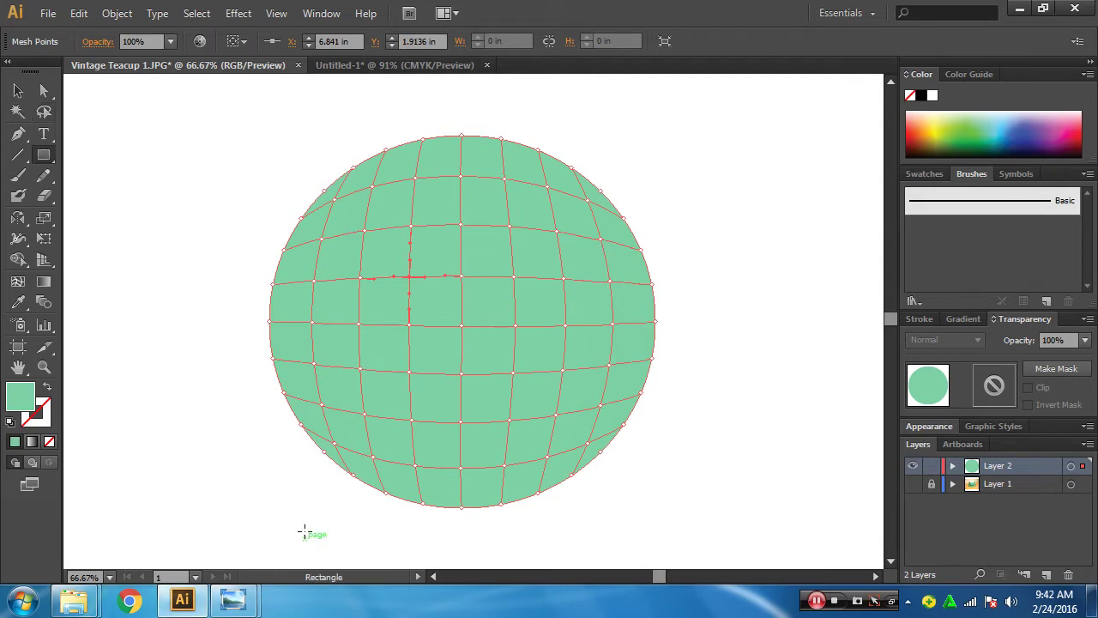
pyautogui.scroll(-3, 363, 524)
pyautogui.moveTo(269, 518); pyautogui.dragTo(635, 356)
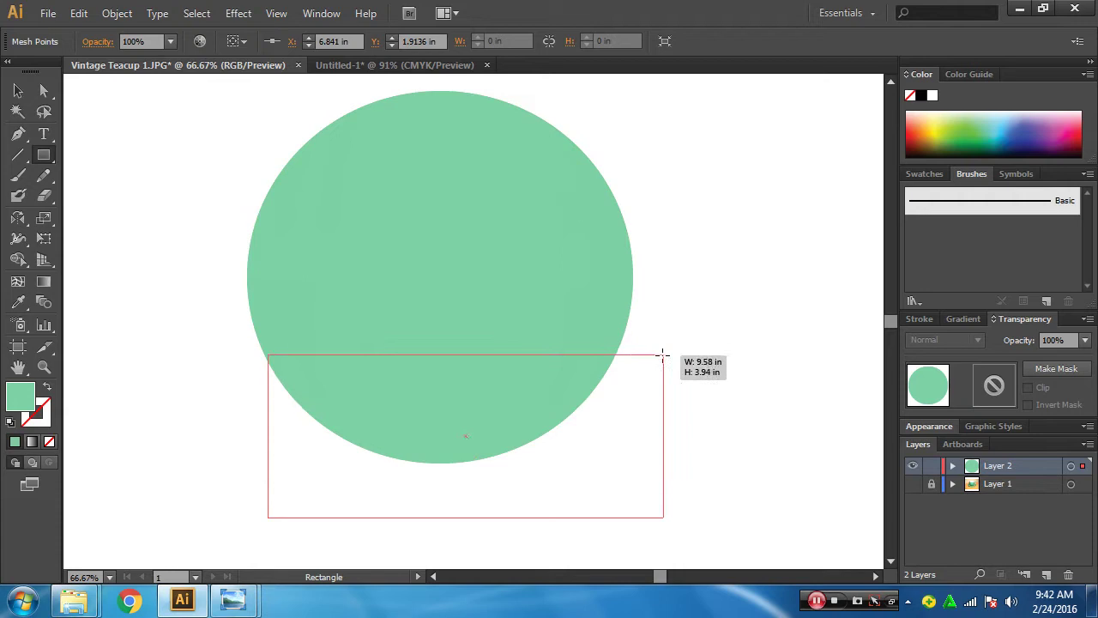
pyautogui.click(18, 91)
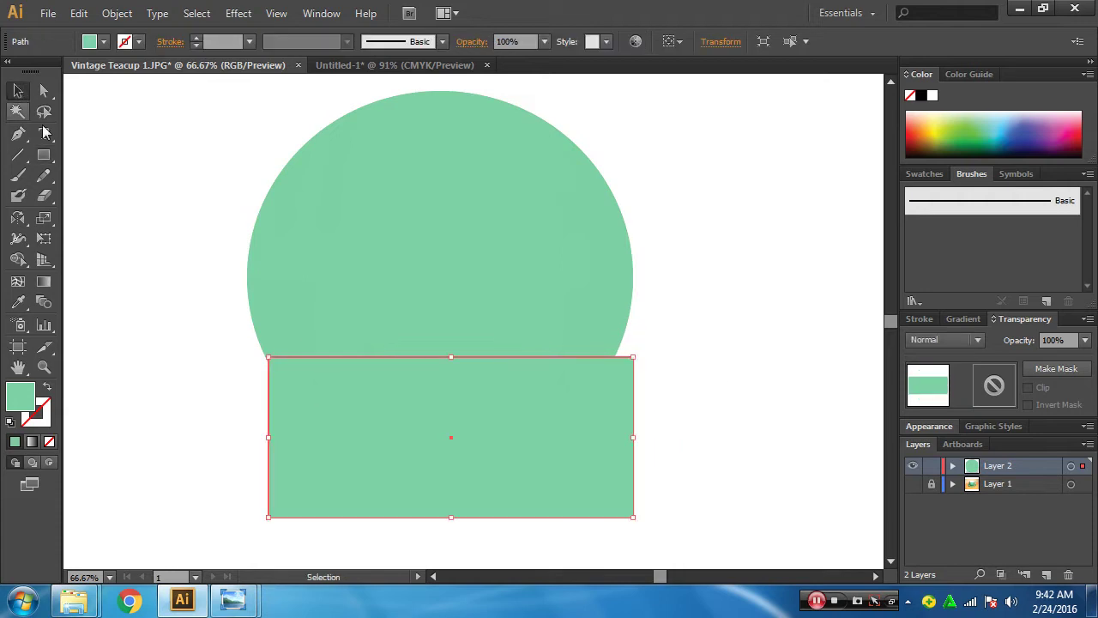
pyautogui.click(31, 442)
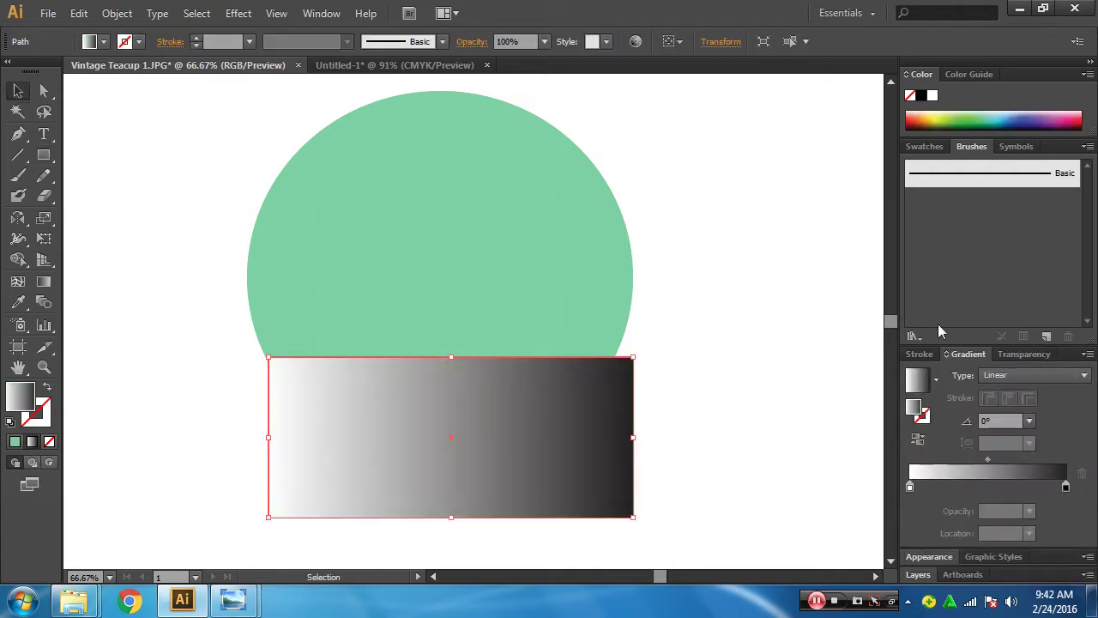
pyautogui.click(1029, 420)
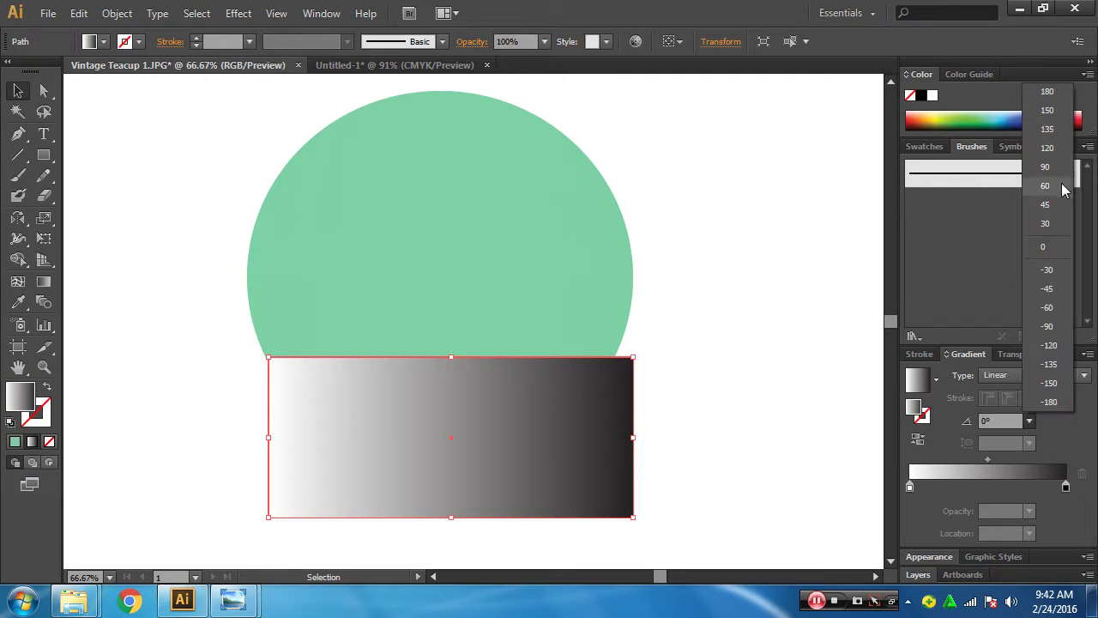
pyautogui.click(1048, 326)
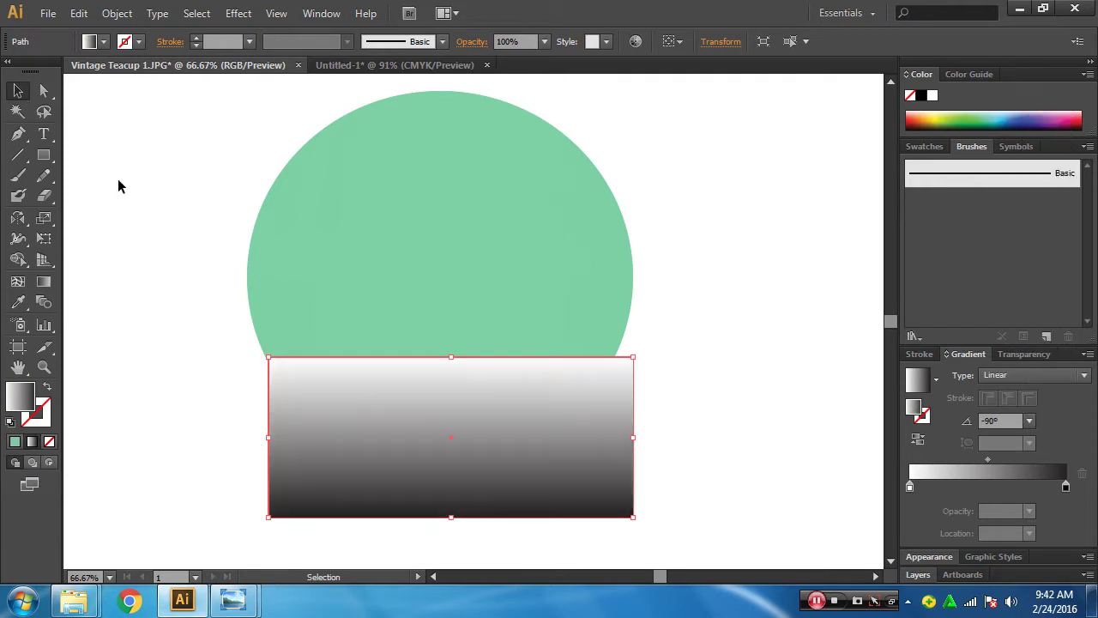
# - Nudge and shorten the gradient rectangle, then select it together with the sphere
pyautogui.moveTo(426, 424); pyautogui.dragTo(415, 424)
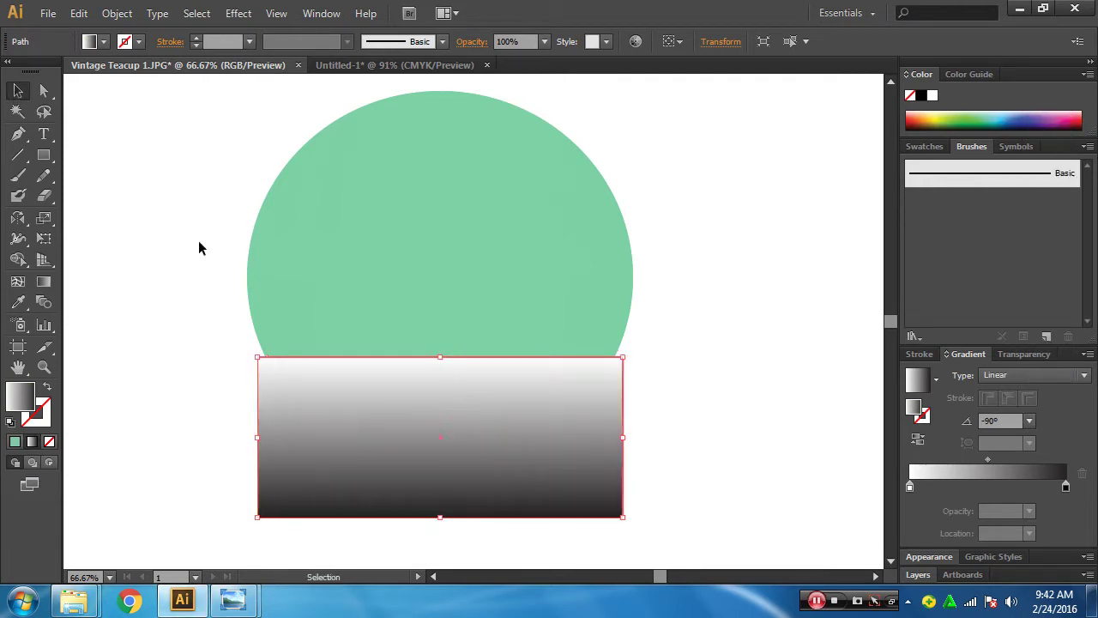
pyautogui.moveTo(197, 209); pyautogui.dragTo(520, 474)
pyautogui.hotkey('ctrl', 'alt', 'shift', 'w')
pyautogui.hotkey('ctrl', 'z')
pyautogui.moveTo(440, 517)
pyautogui.mouseDown()
pyautogui.moveTo(443, 446)
pyautogui.moveTo(442, 468)
pyautogui.mouseUp()
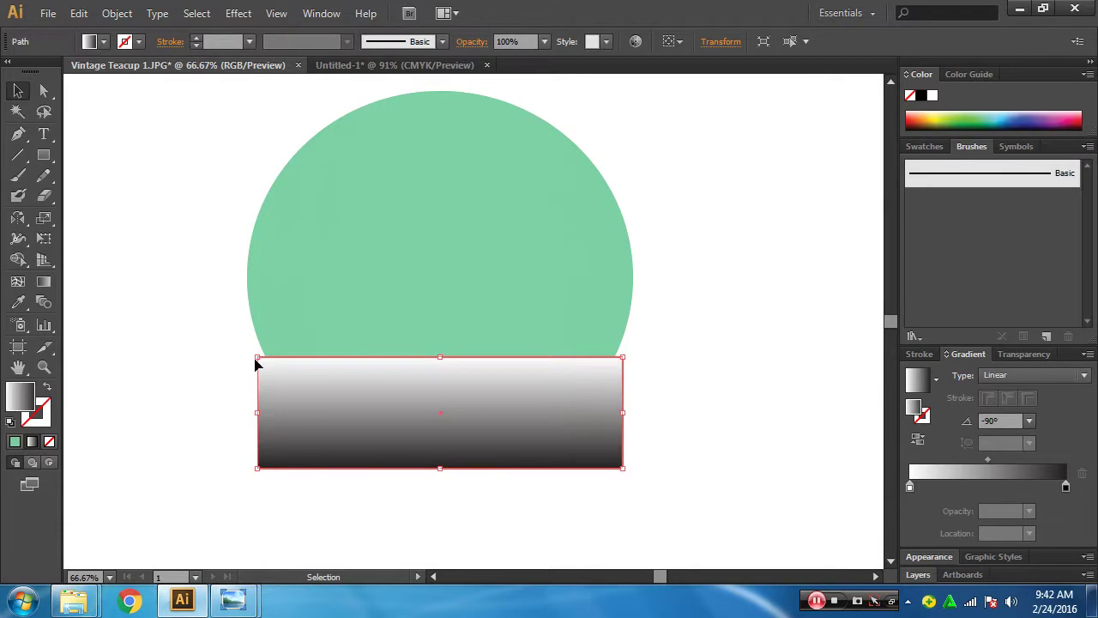
pyautogui.moveTo(254, 361); pyautogui.dragTo(446, 490)
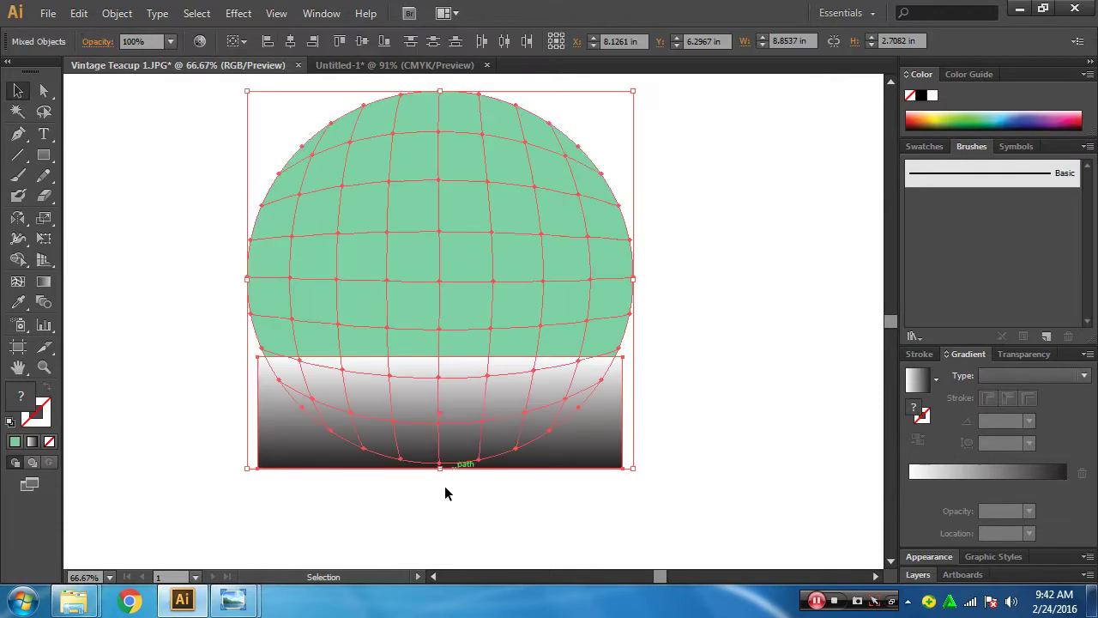
# - Apply the gradient rectangle as the sphere's opacity mask, then enter mask-editing mode
pyautogui.click(1033, 355)
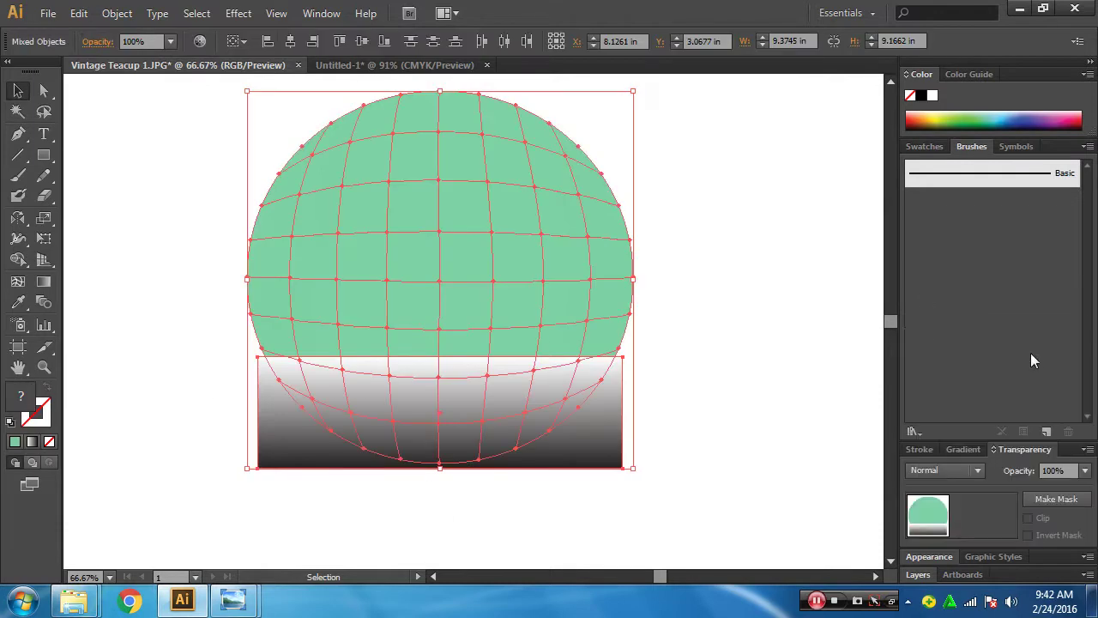
pyautogui.click(1056, 500)
pyautogui.click(748, 441)
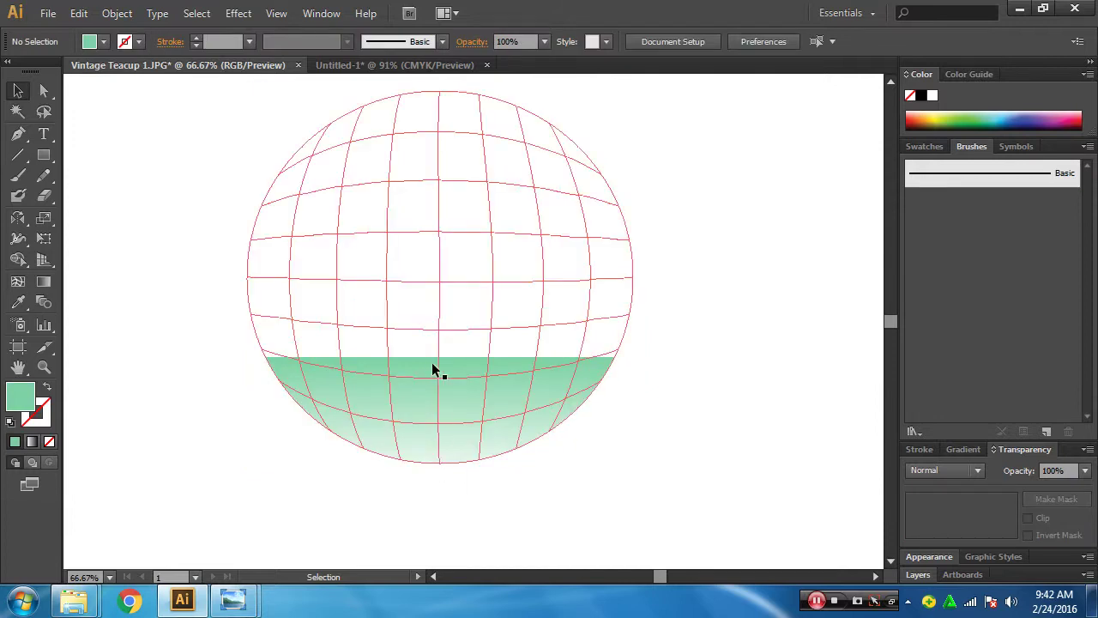
pyautogui.press('a')
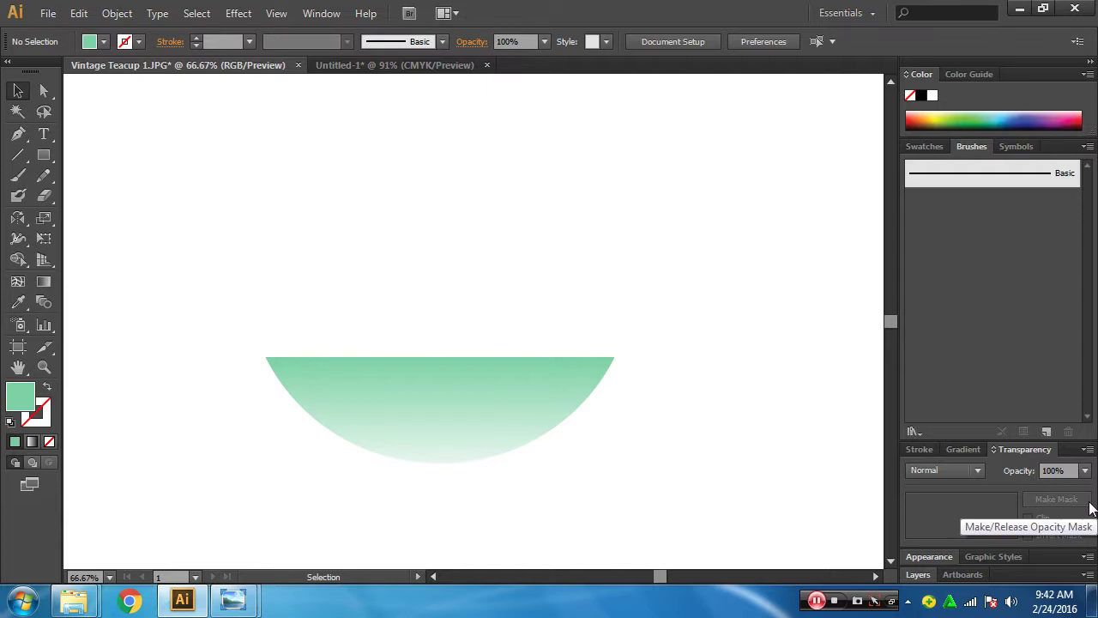
pyautogui.click(554, 364)
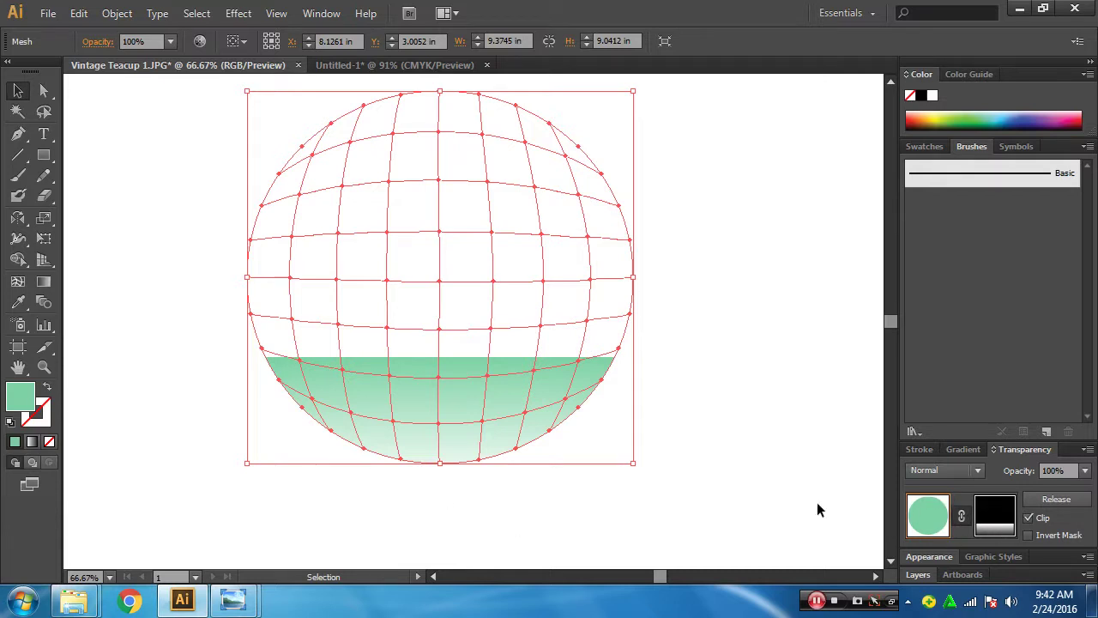
pyautogui.click(995, 515)
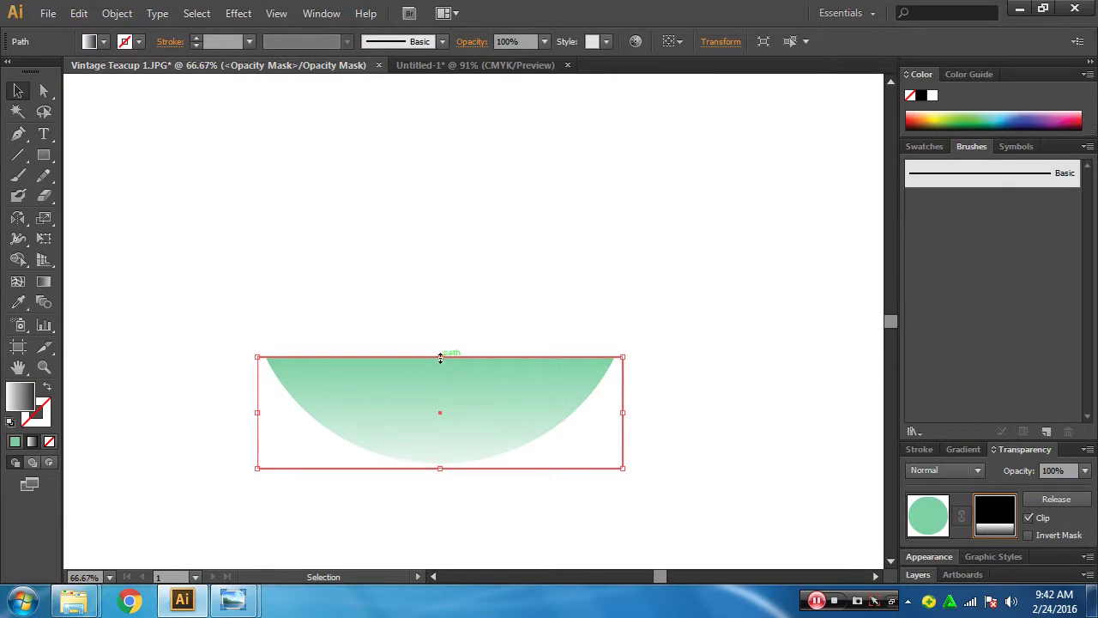
# - Resize the mask rectangle to cover the whole circle, raising its top and widening both sides
pyautogui.moveTo(440, 359)
pyautogui.mouseDown()
pyautogui.moveTo(451, 134)
pyautogui.moveTo(442, 92)
pyautogui.moveTo(454, 167)
pyautogui.mouseUp()
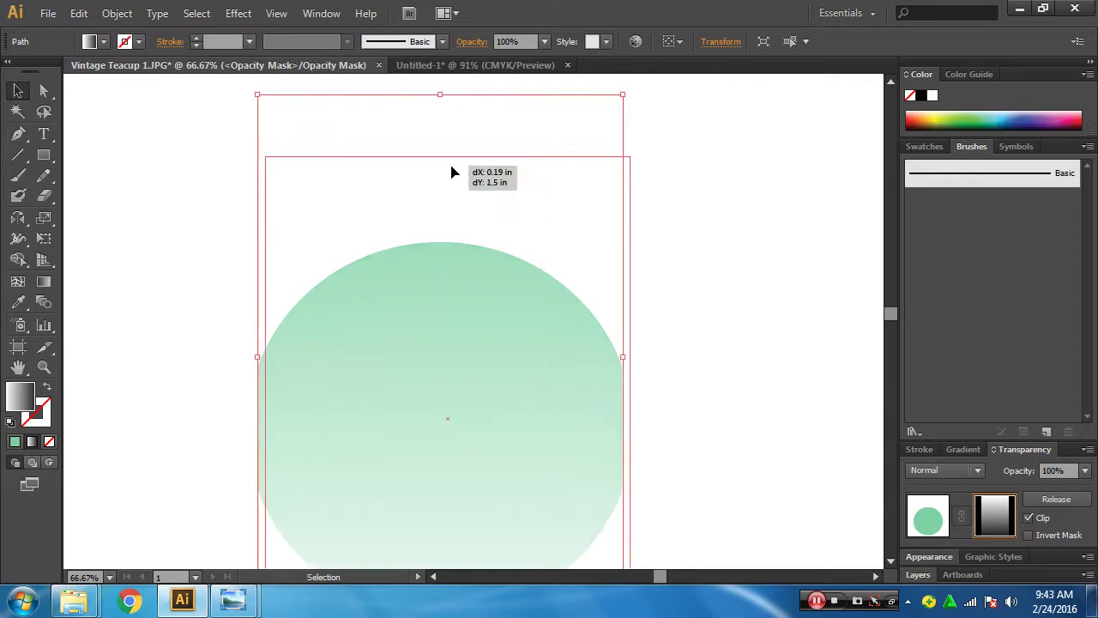
pyautogui.hotkey('ctrl', 'z')
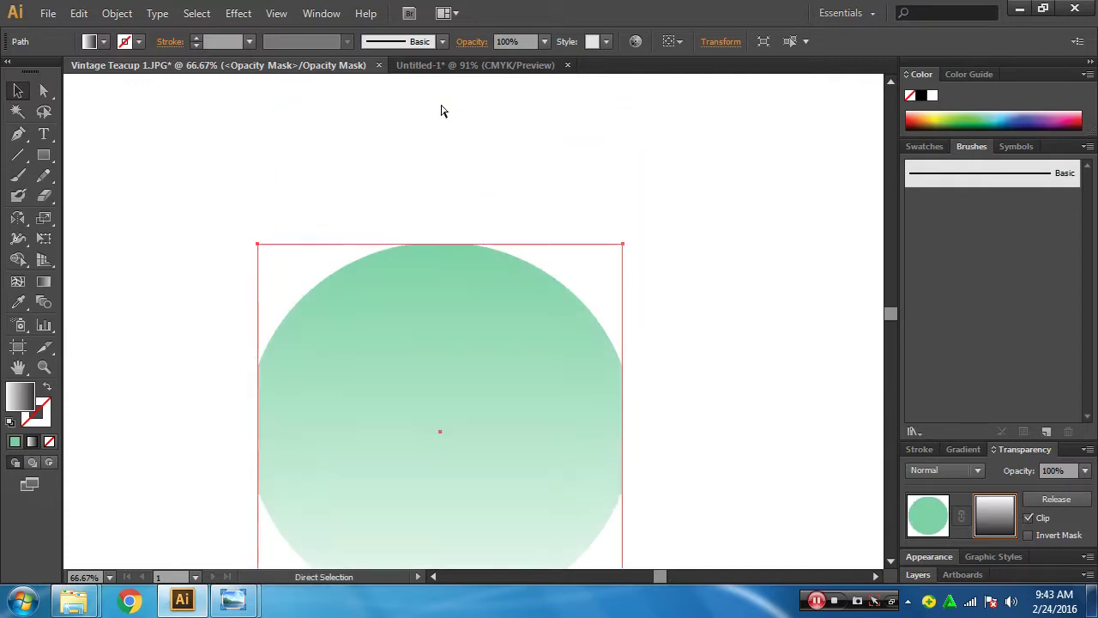
pyautogui.moveTo(440, 244); pyautogui.dragTo(440, 229)
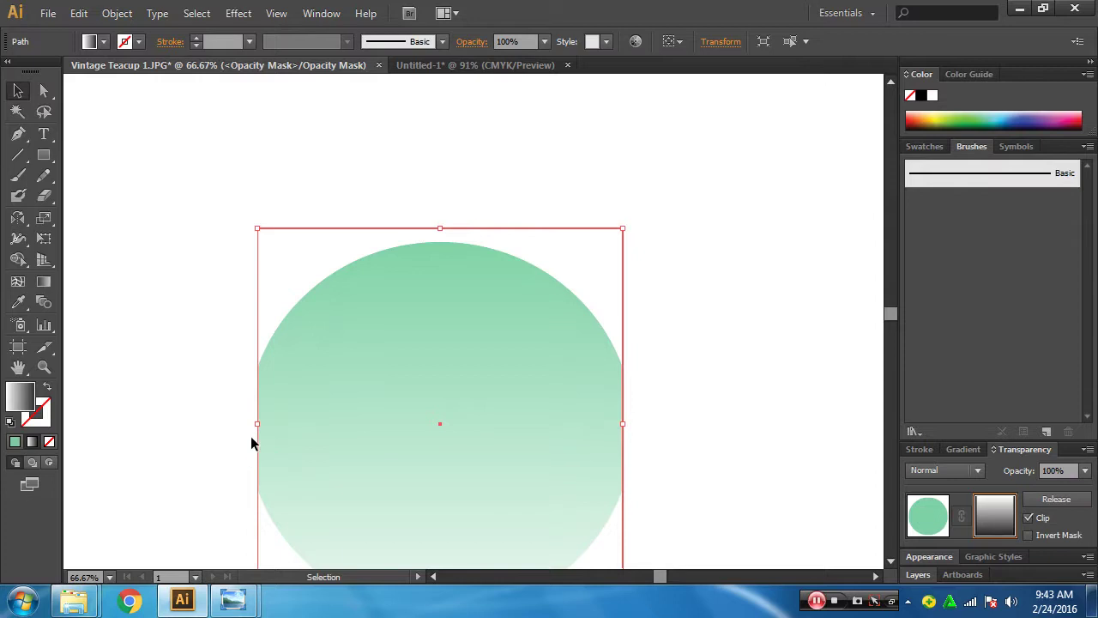
pyautogui.moveTo(256, 423); pyautogui.dragTo(224, 423)
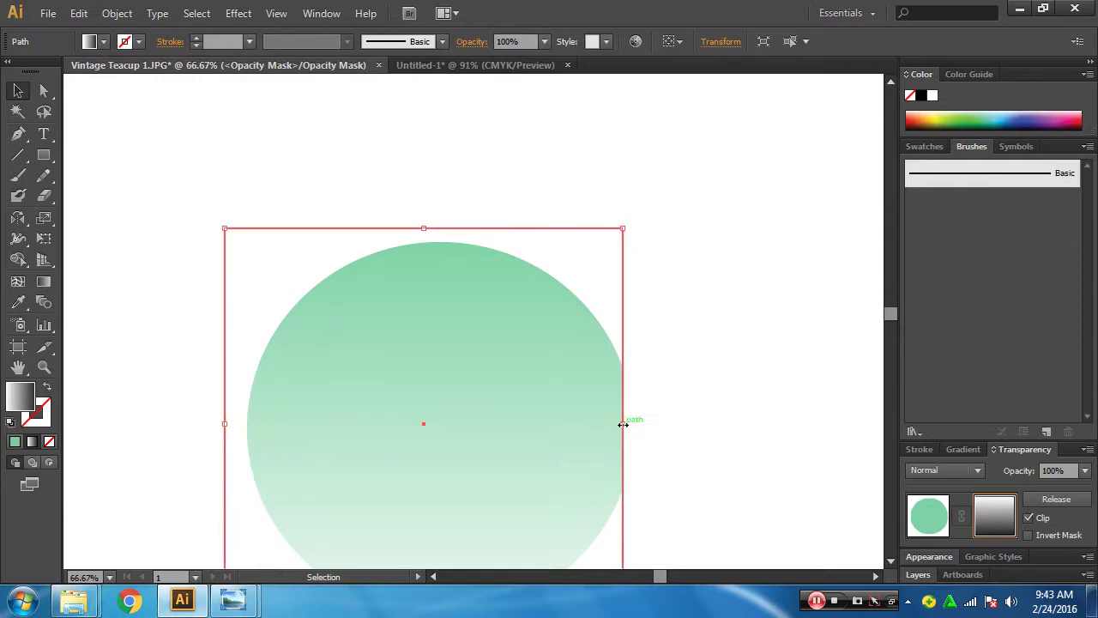
pyautogui.moveTo(621, 423); pyautogui.dragTo(650, 423)
pyautogui.moveTo(557, 448); pyautogui.dragTo(501, 354)
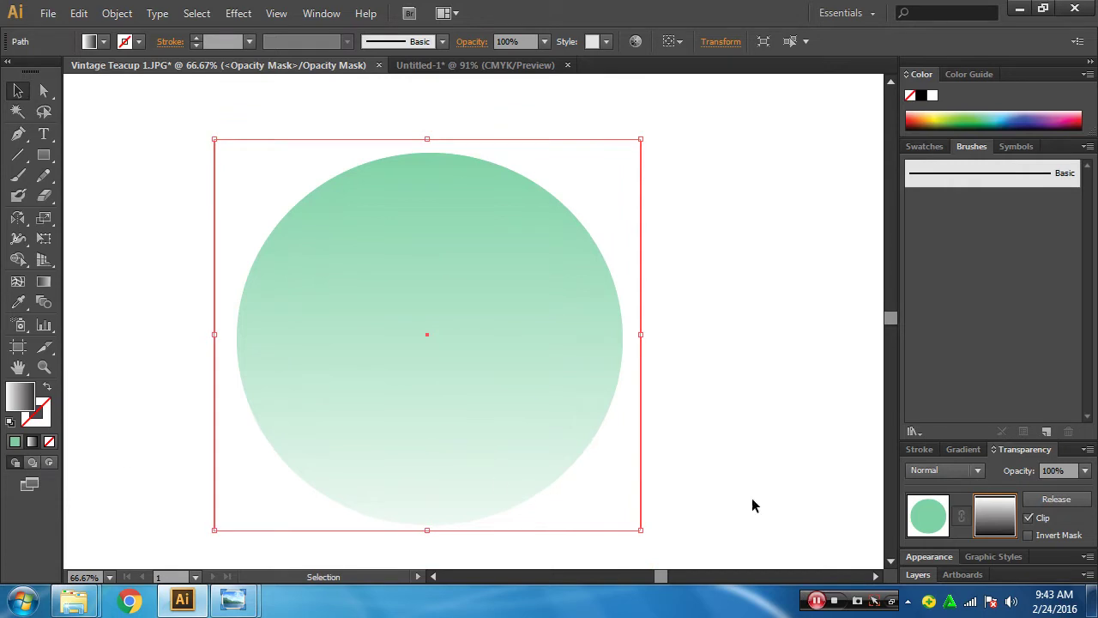
# - Move the mask's gradient stops inward, white stop at 60.22%, for a short bottom fade
pyautogui.click(965, 450)
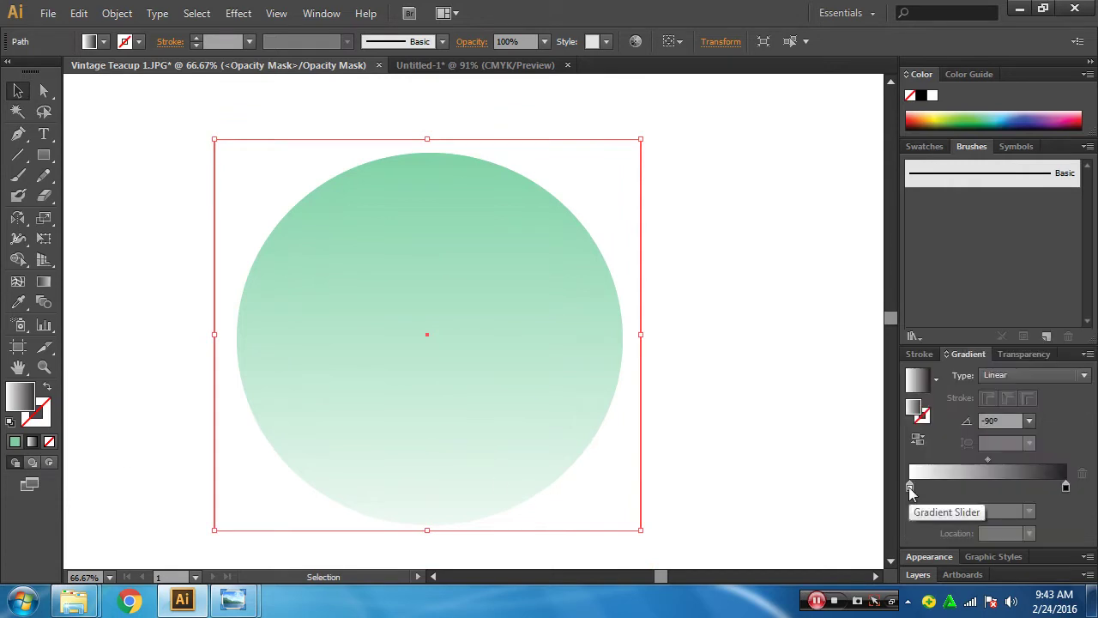
pyautogui.moveTo(910, 486); pyautogui.dragTo(977, 487)
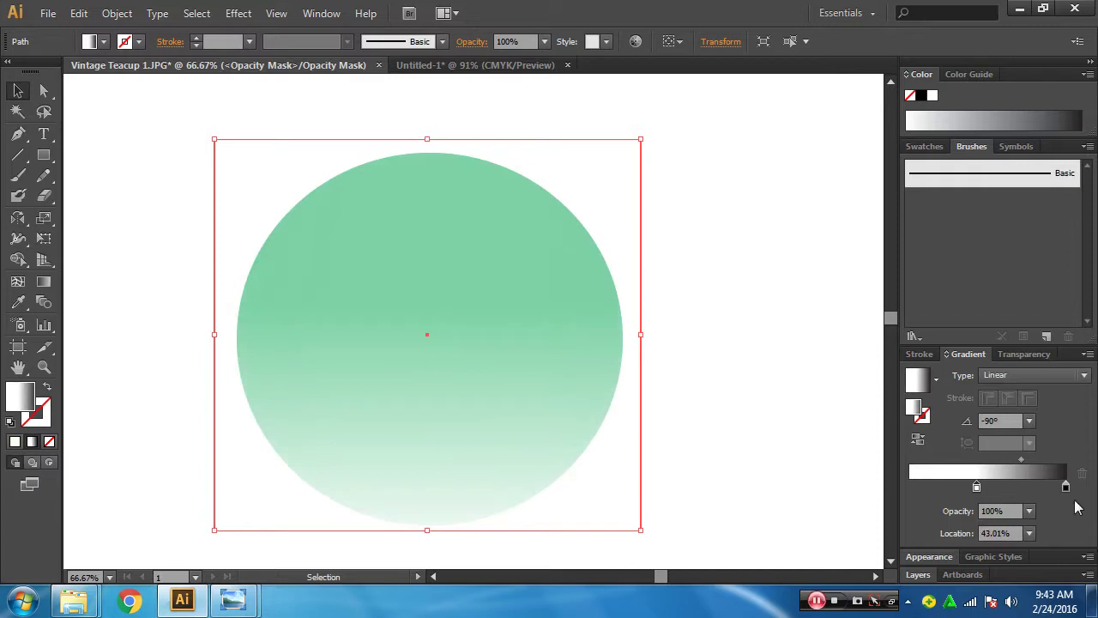
pyautogui.moveTo(1065, 486); pyautogui.dragTo(1005, 490)
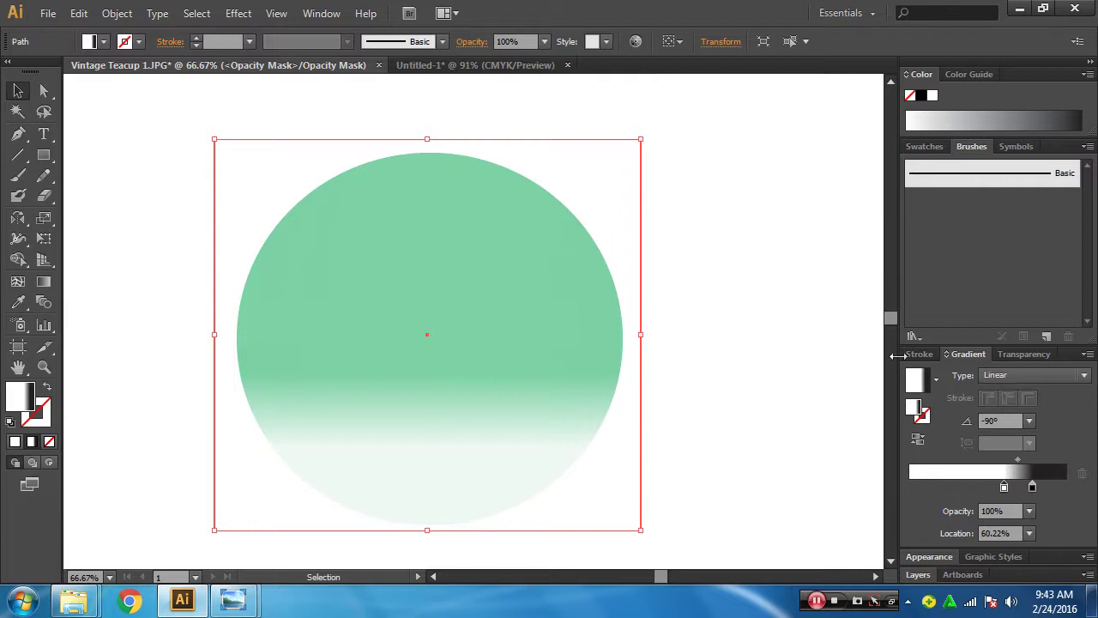
# - Exit and re-enter mask editing, then preview the opacity mask on its own and back
pyautogui.click(1038, 355)
pyautogui.click(933, 524)
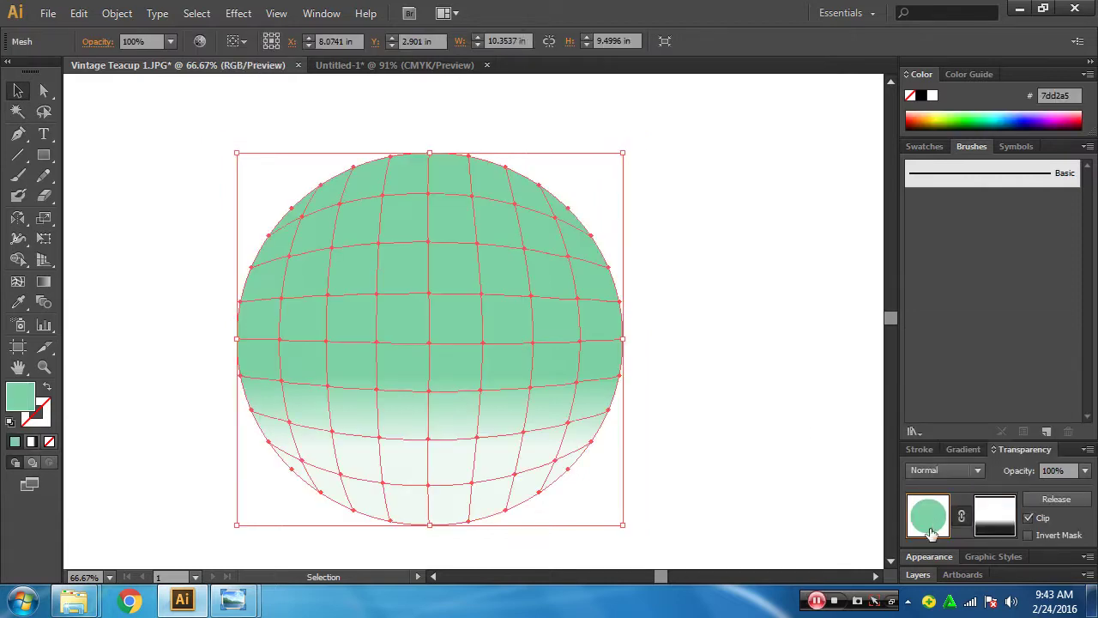
pyautogui.click(994, 520)
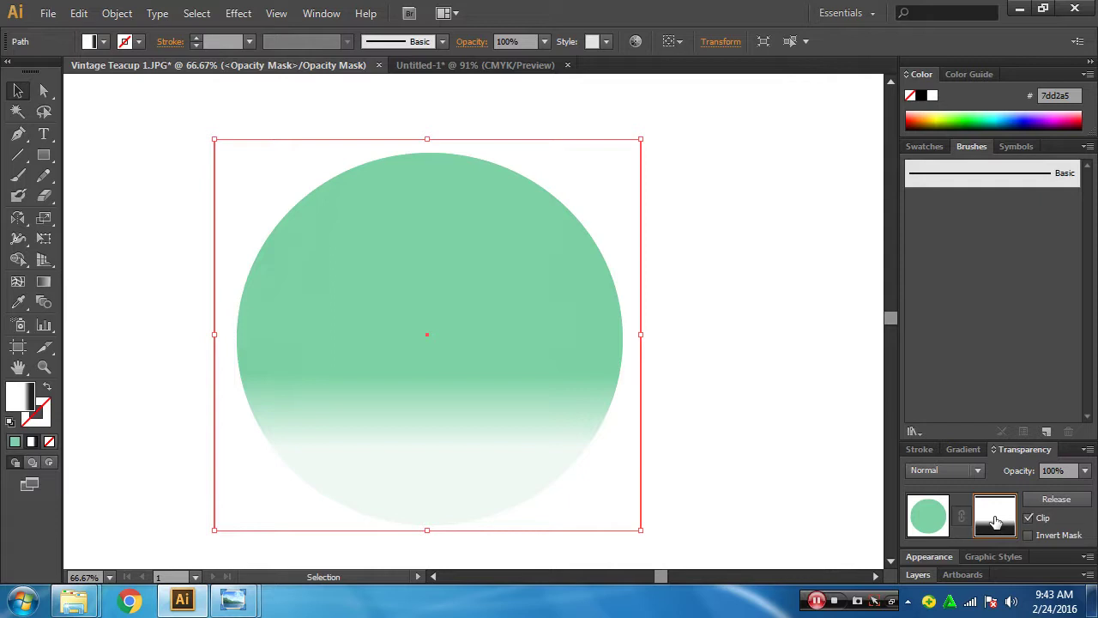
pyautogui.keyDown('alt'); pyautogui.click(996, 521); pyautogui.keyUp('alt')
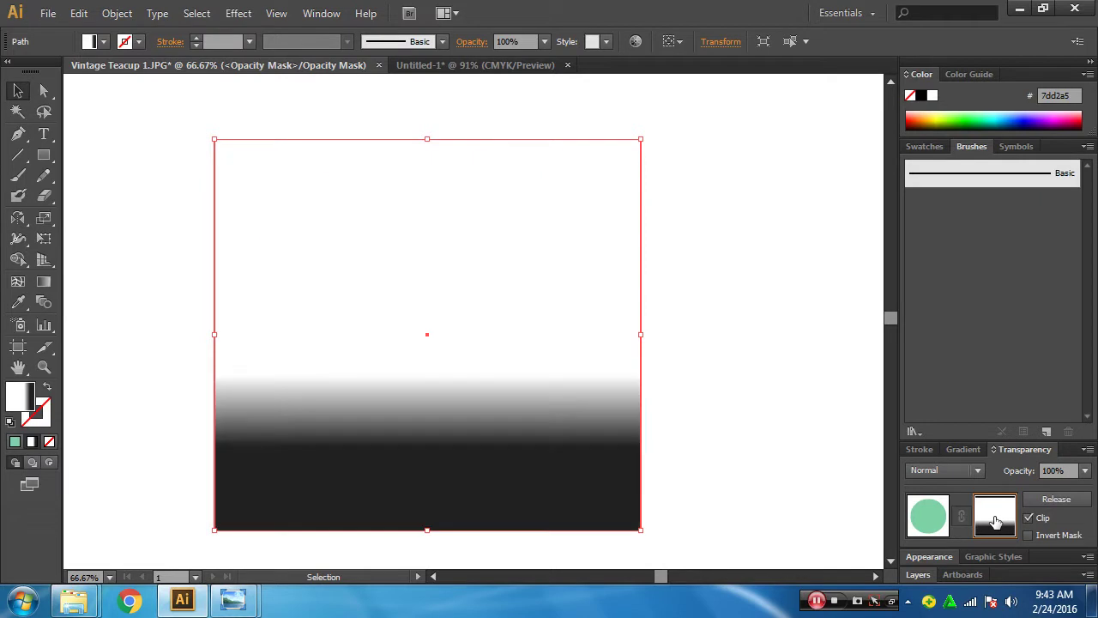
pyautogui.keyDown('alt'); pyautogui.click(995, 521); pyautogui.keyUp('alt')
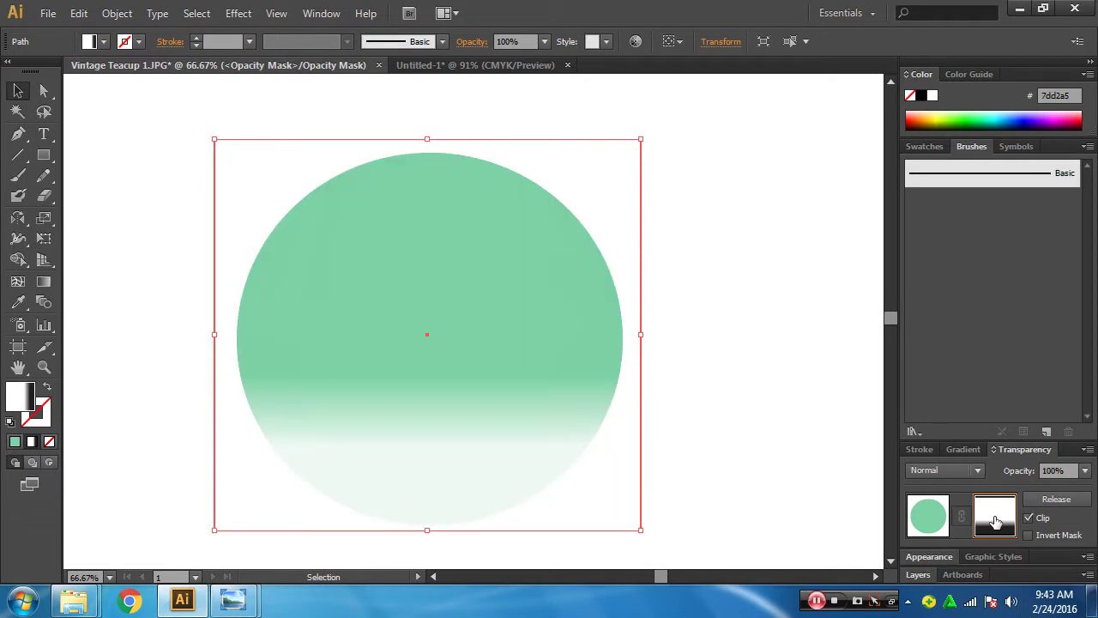
# - Disable and re-enable the opacity mask to compare, then toggle between selection tools
pyautogui.keyDown('shift'); pyautogui.click(996, 521); pyautogui.keyUp('shift')
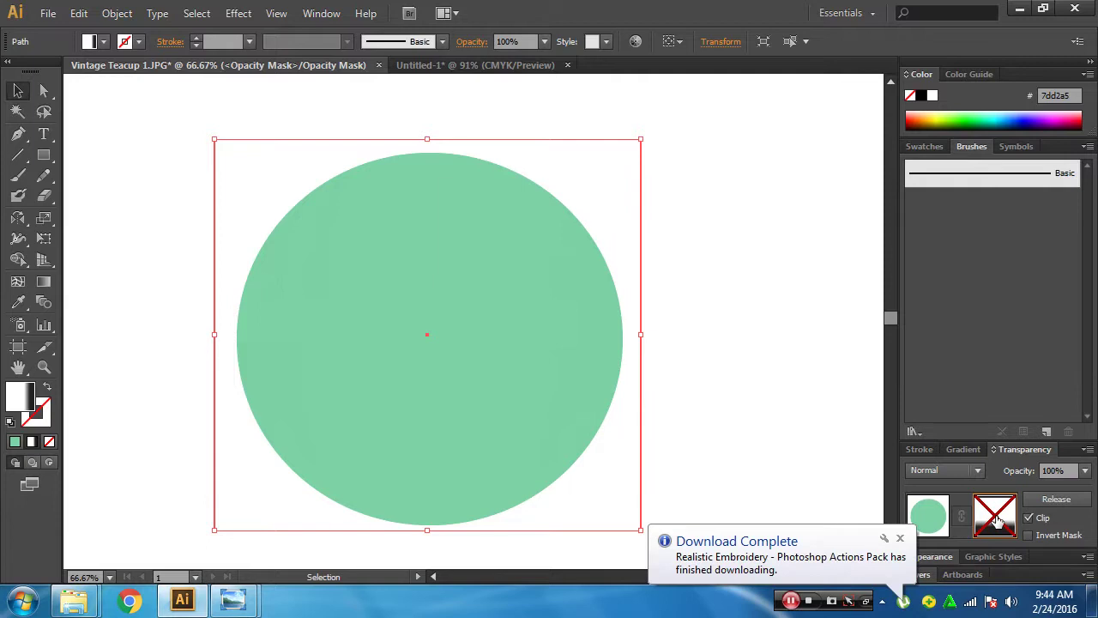
pyautogui.keyDown('shift'); pyautogui.click(997, 521); pyautogui.keyUp('shift')
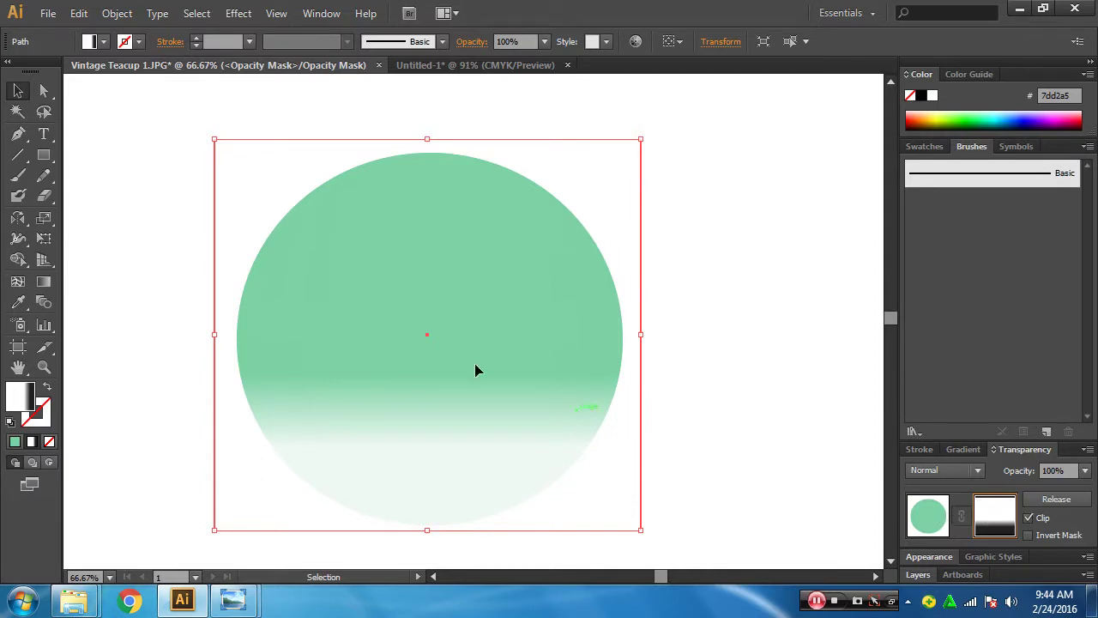
pyautogui.press('a')
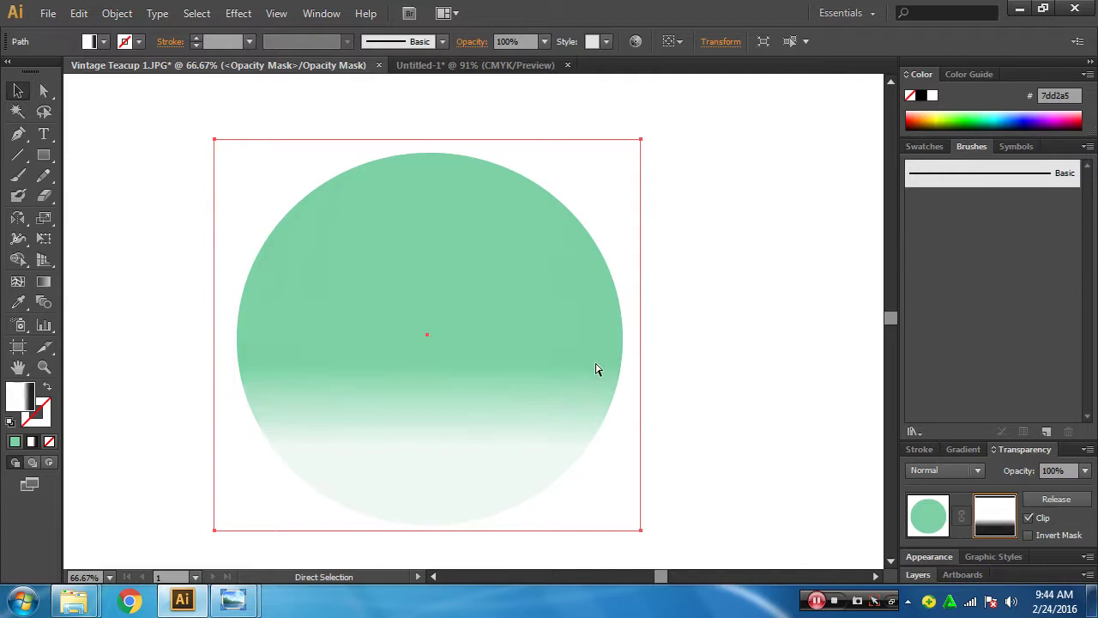
pyautogui.press('v')
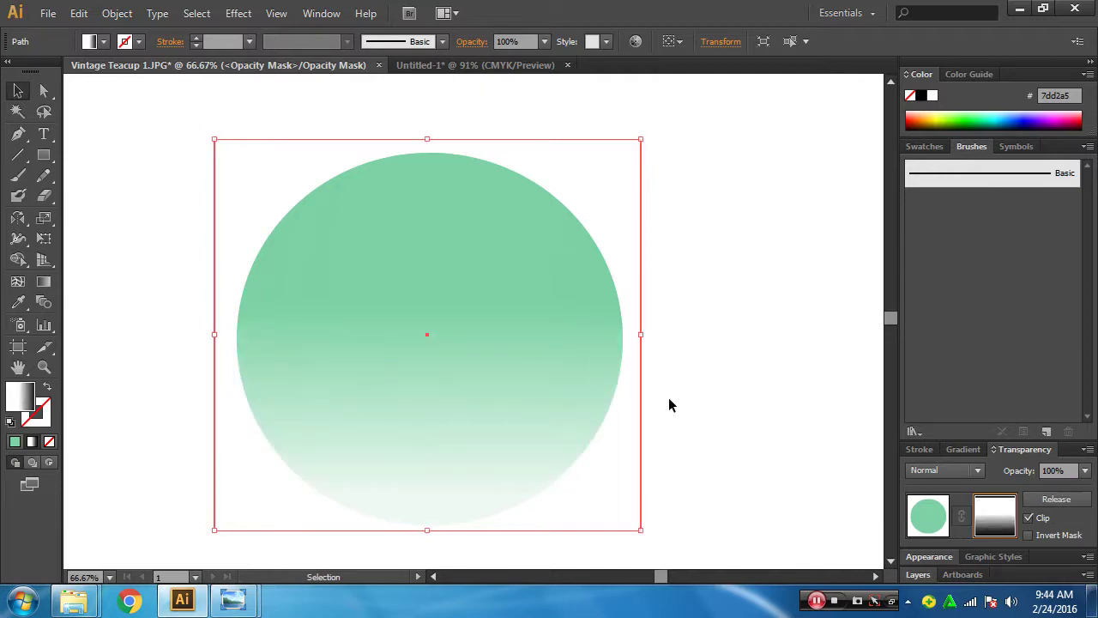
# - Release the opacity mask, delete the gradient rectangle, and draw a new circle over the sphere
pyautogui.click(1054, 502)
pyautogui.click(699, 486)
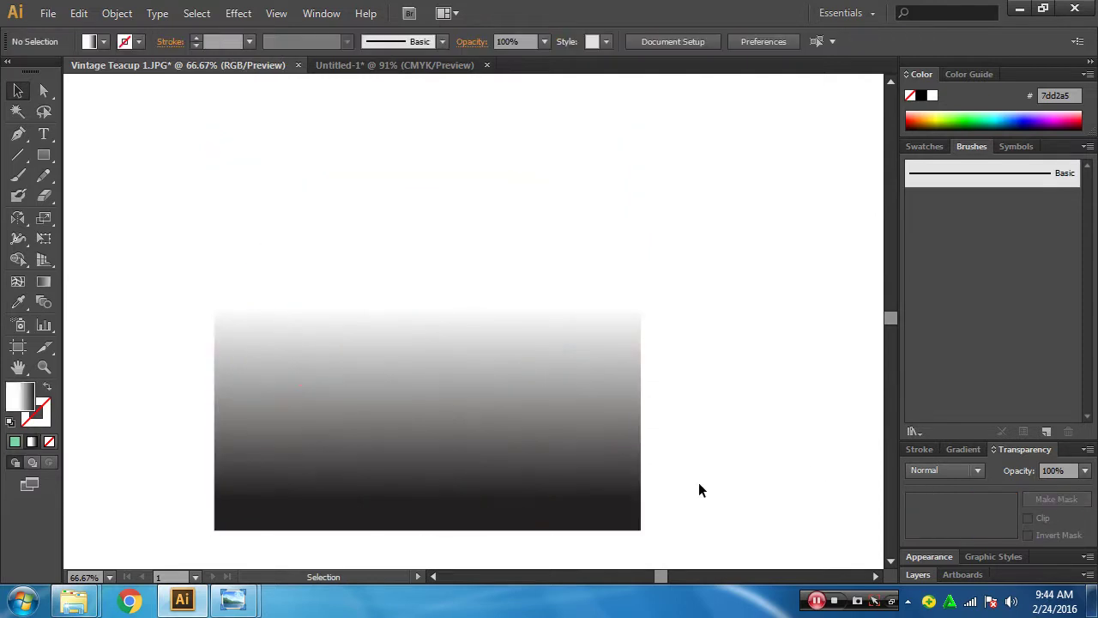
pyautogui.moveTo(489, 525); pyautogui.dragTo(749, 510)
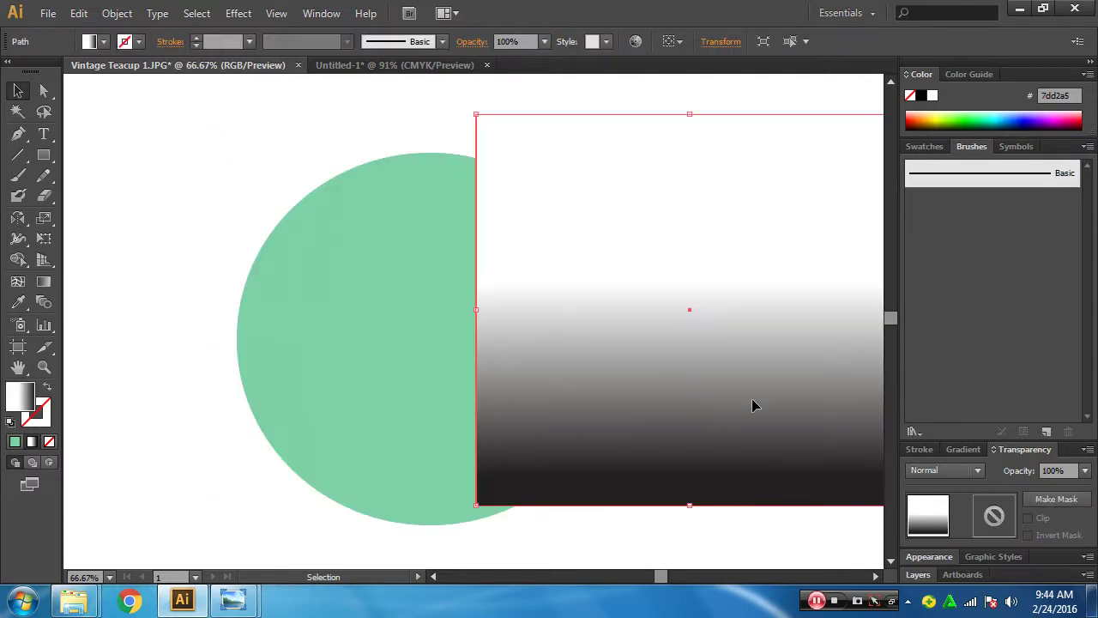
pyautogui.moveTo(753, 405); pyautogui.dragTo(702, 452)
pyautogui.press('Delete')
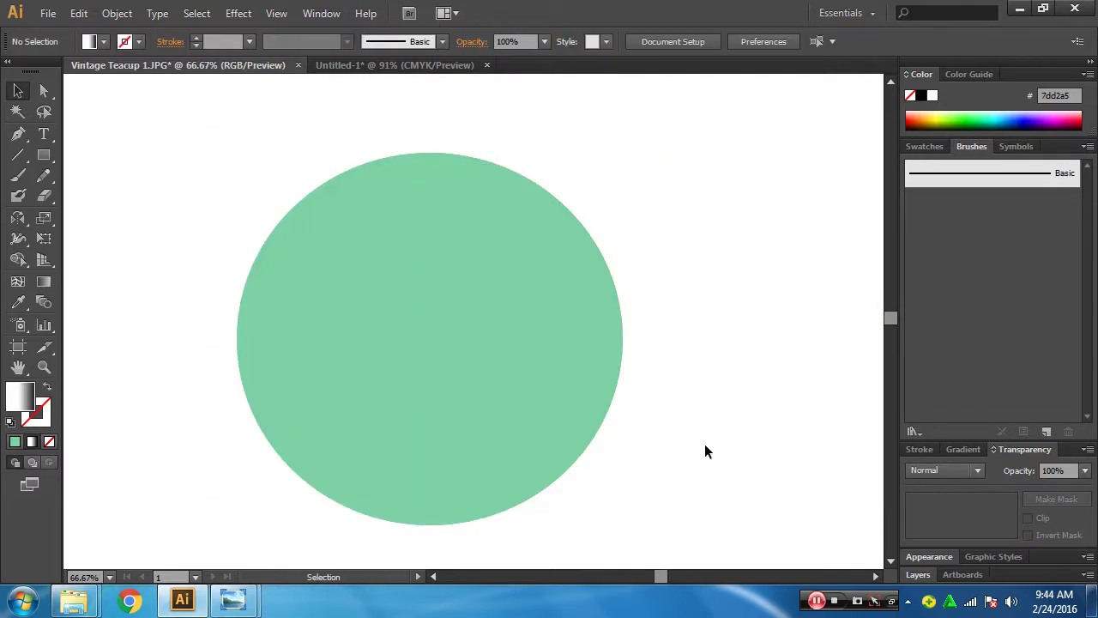
pyautogui.click(43, 155)
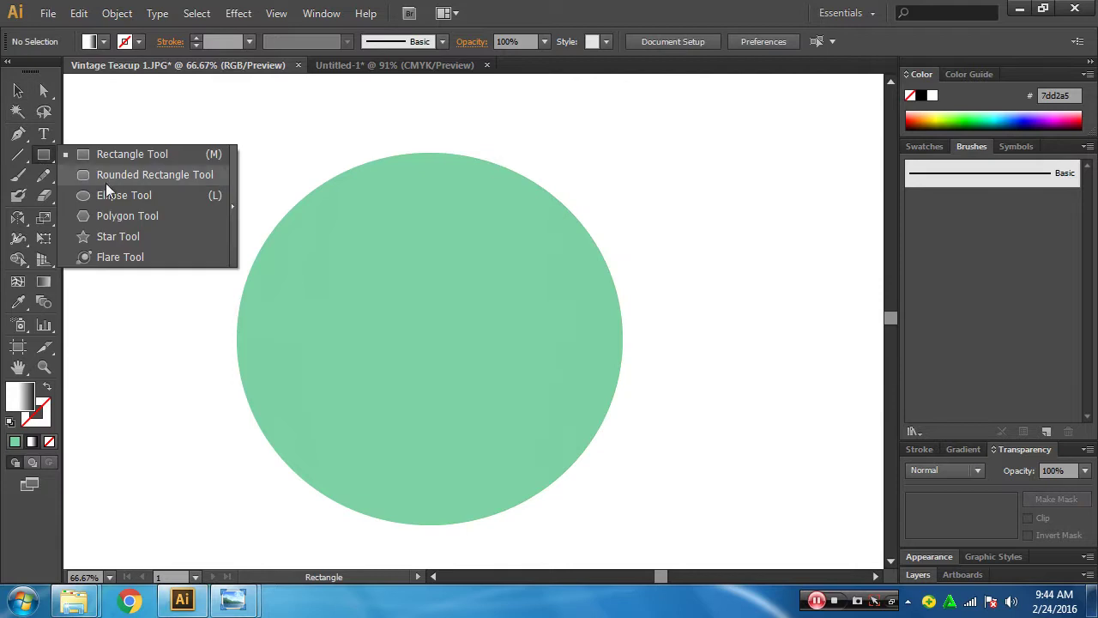
pyautogui.click(123, 194)
pyautogui.moveTo(344, 206)
pyautogui.mouseDown()
pyautogui.moveTo(473, 390)
pyautogui.moveTo(611, 499)
pyautogui.moveTo(622, 524)
pyautogui.mouseUp()
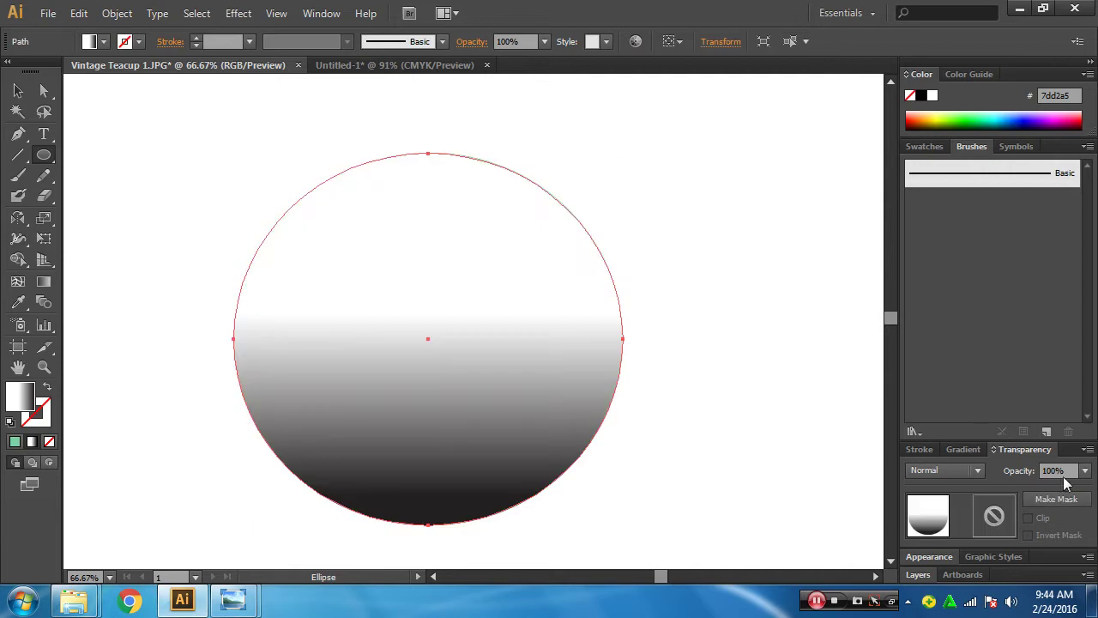
# - Give the new circle a radial gradient, white centre to black rim, white stop at 52.69%
pyautogui.click(962, 450)
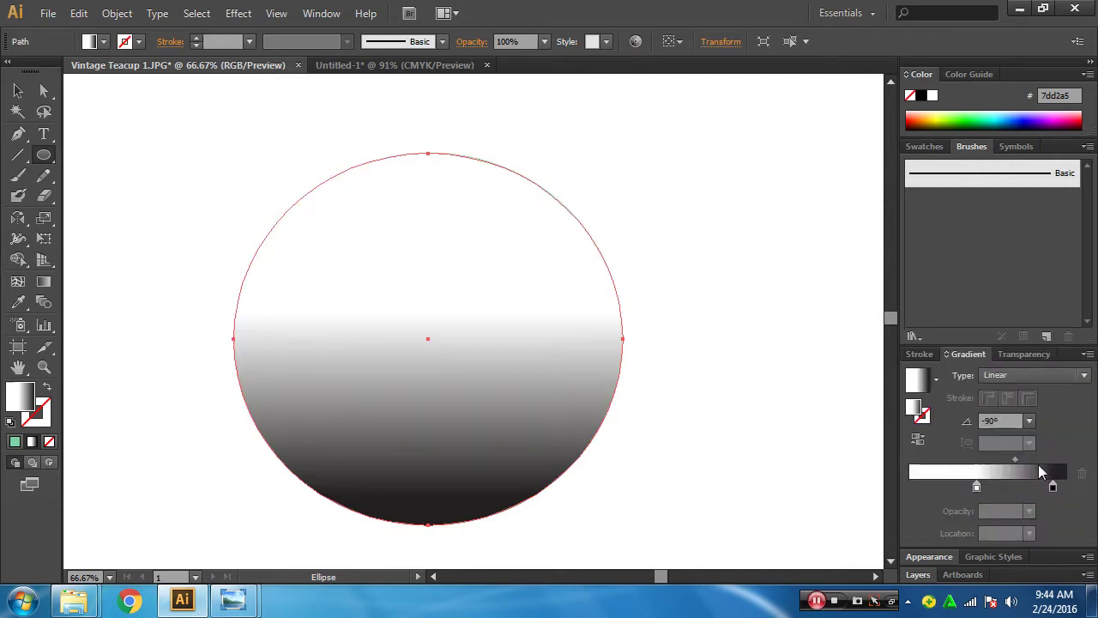
pyautogui.click(1023, 376)
pyautogui.click(1020, 395)
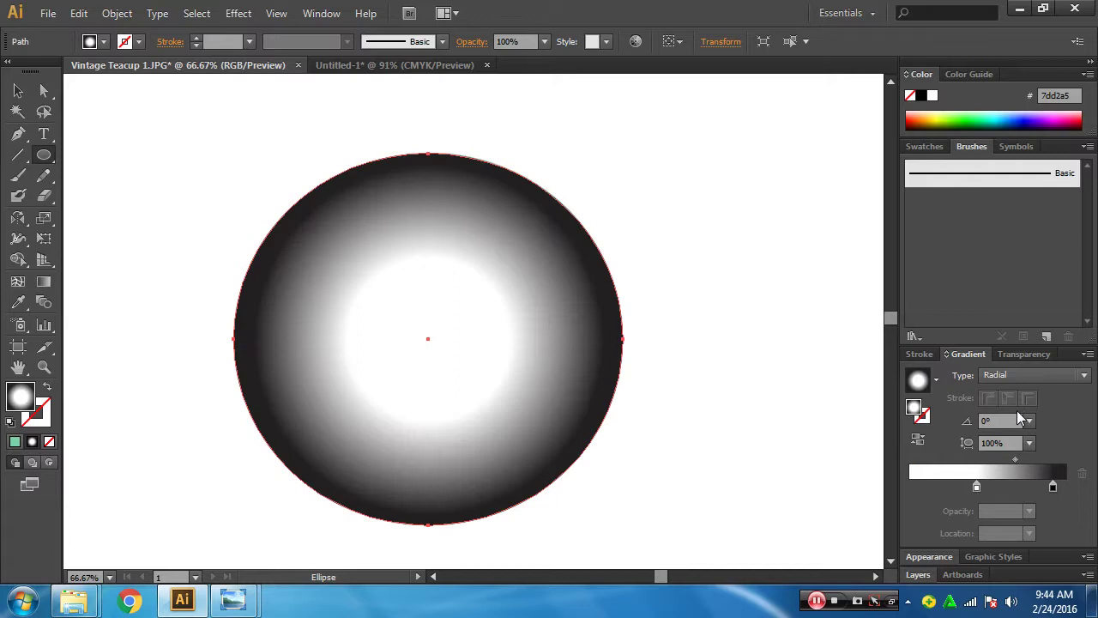
pyautogui.click(918, 440)
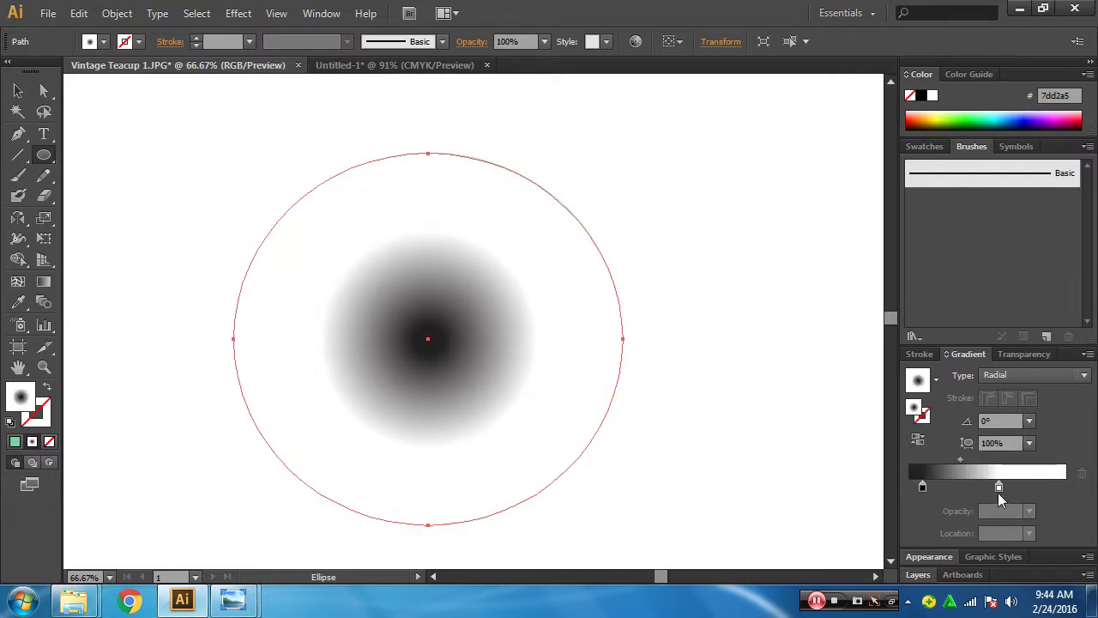
pyautogui.click(918, 439)
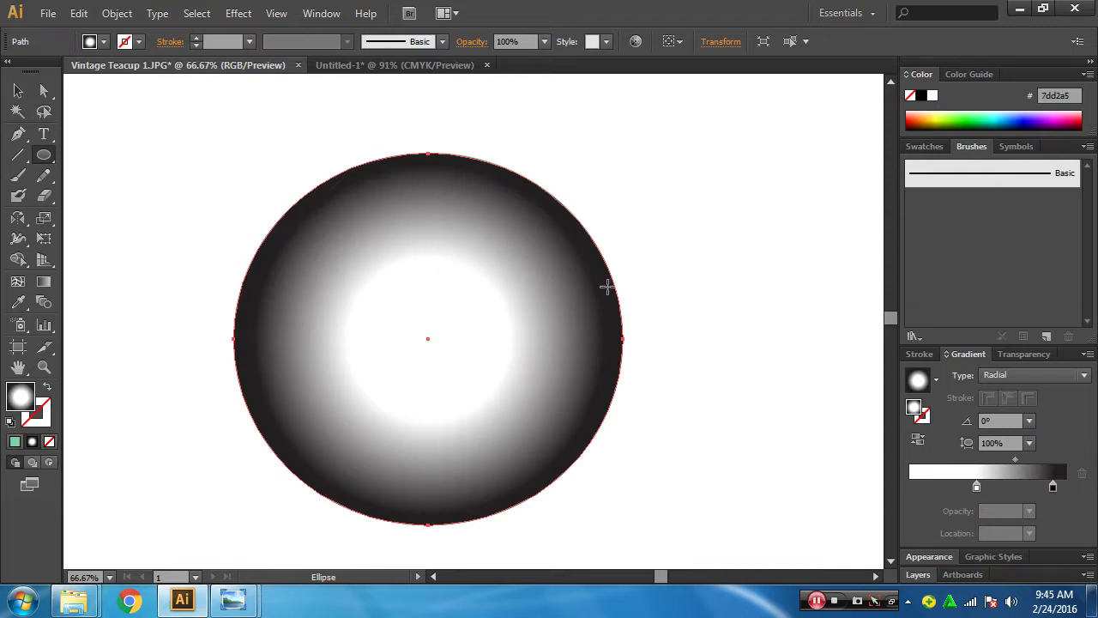
pyautogui.moveTo(1055, 487)
pyautogui.mouseDown()
pyautogui.moveTo(1067, 487)
pyautogui.moveTo(1056, 489)
pyautogui.mouseUp()
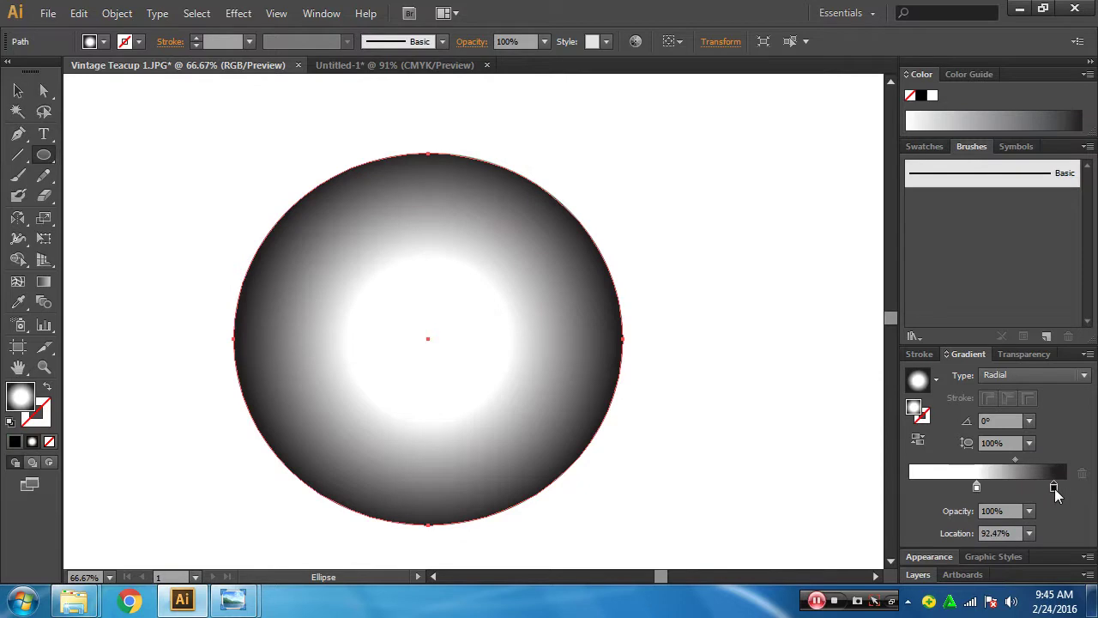
pyautogui.moveTo(976, 487); pyautogui.dragTo(993, 487)
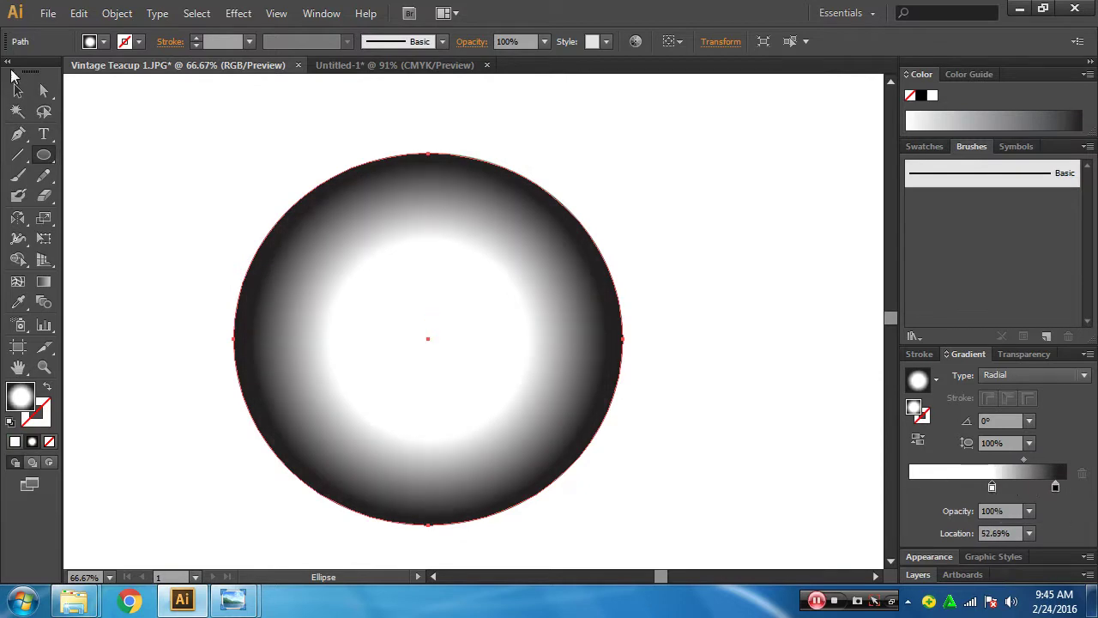
pyautogui.press('v')
pyautogui.click(197, 169)
# - Make the radial circle a soft-glow opacity mask on the sphere, preview it, then delete it
pyautogui.moveTo(192, 176); pyautogui.dragTo(458, 379)
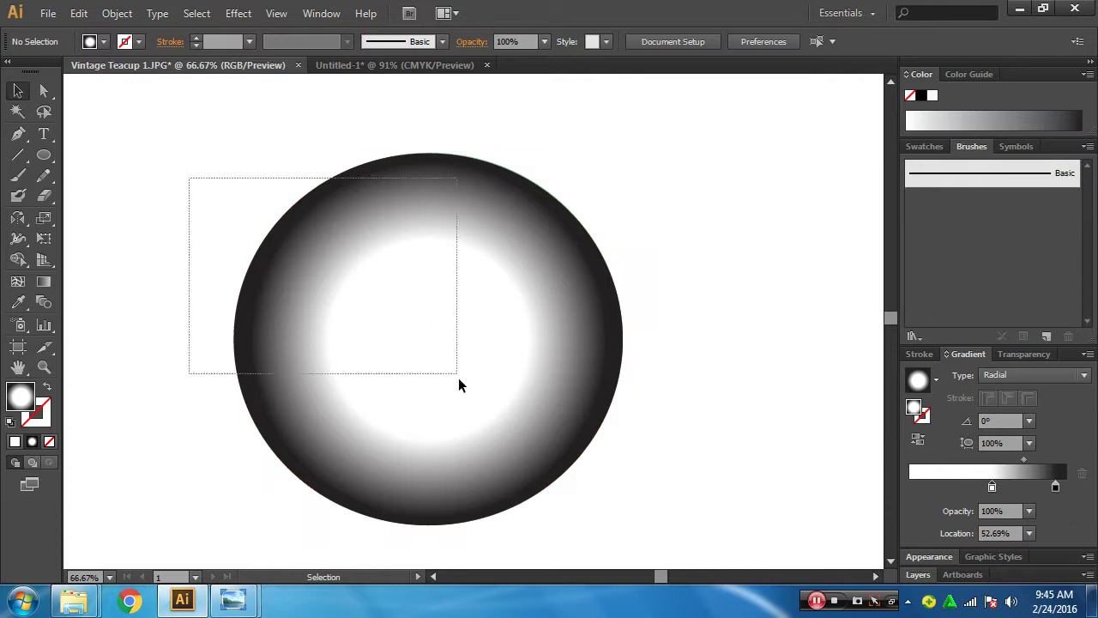
pyautogui.click(1017, 353)
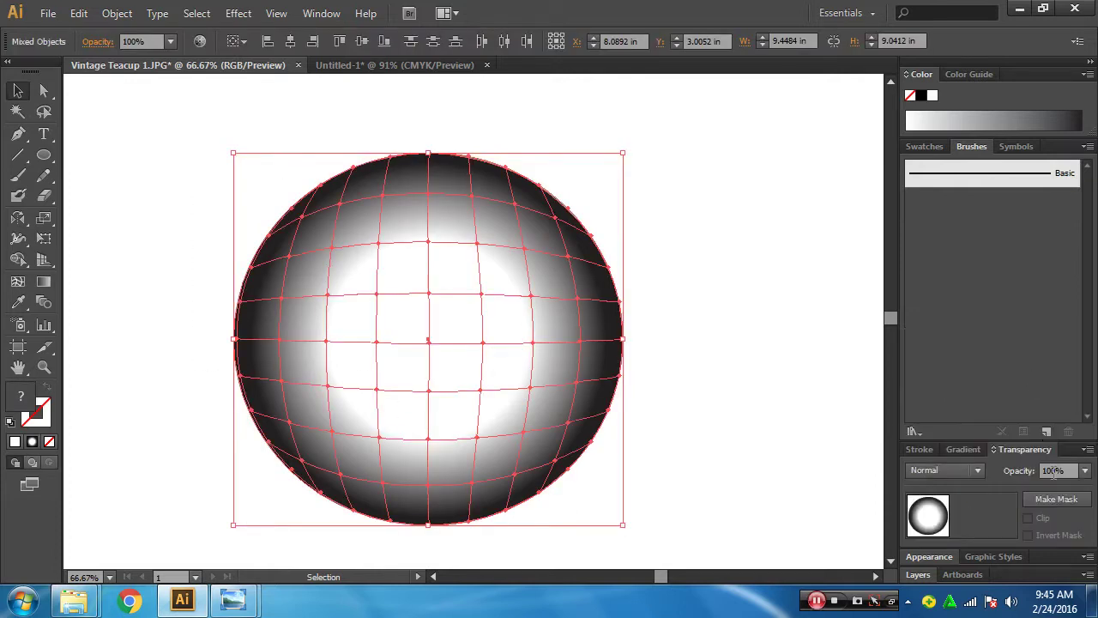
pyautogui.click(1040, 499)
pyautogui.click(830, 449)
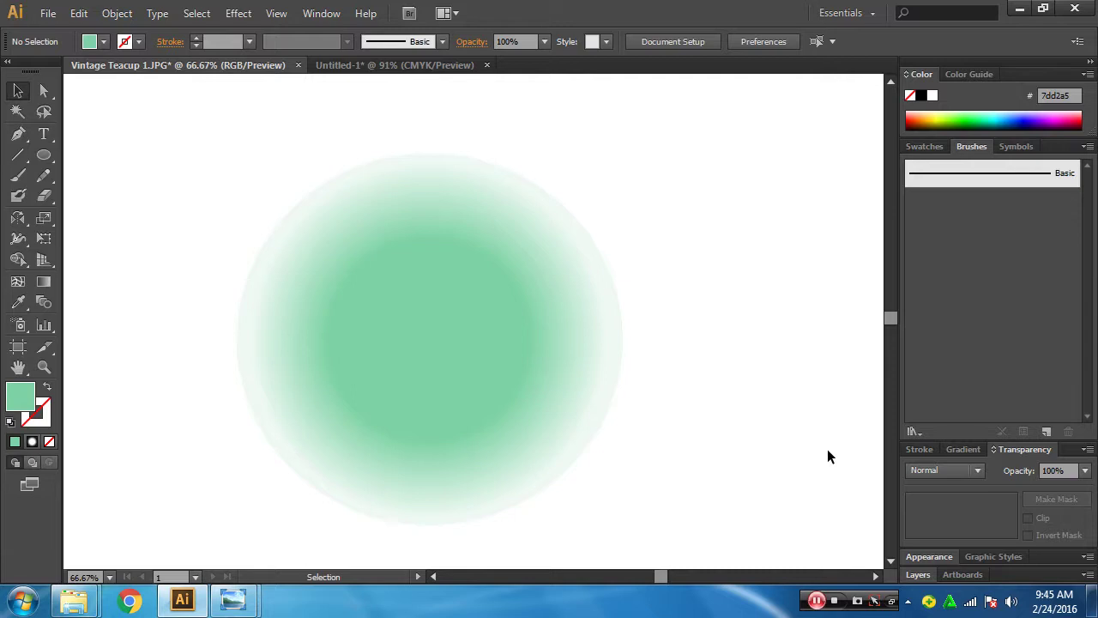
pyautogui.click(471, 362)
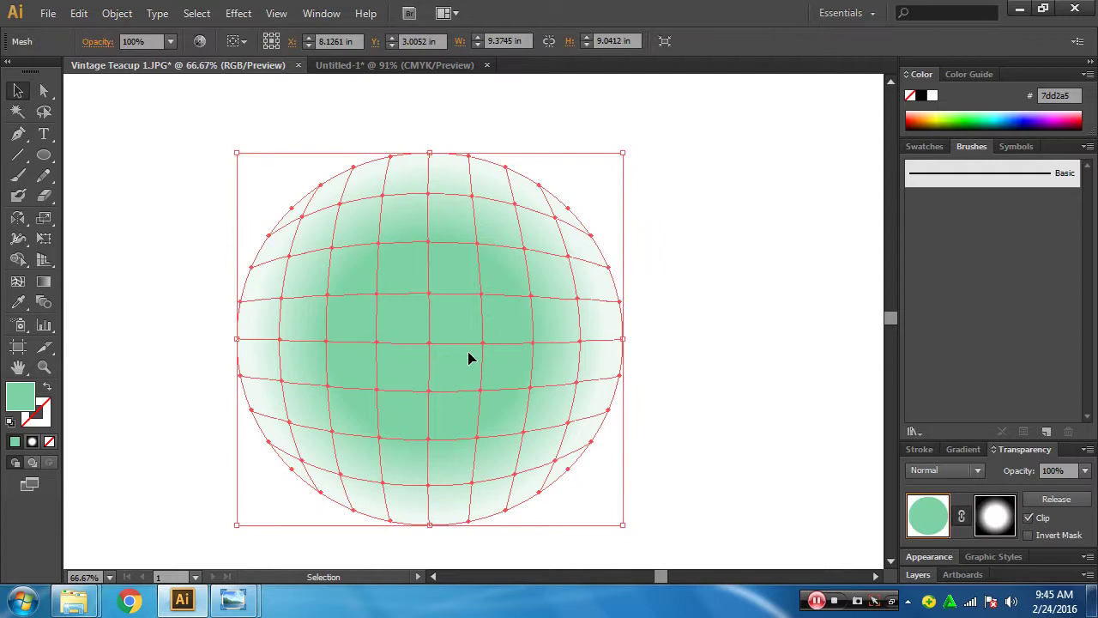
pyautogui.press('Delete')
# - Return to the Vintage Teacup document and open its Layers panel
pyautogui.click(339, 66)
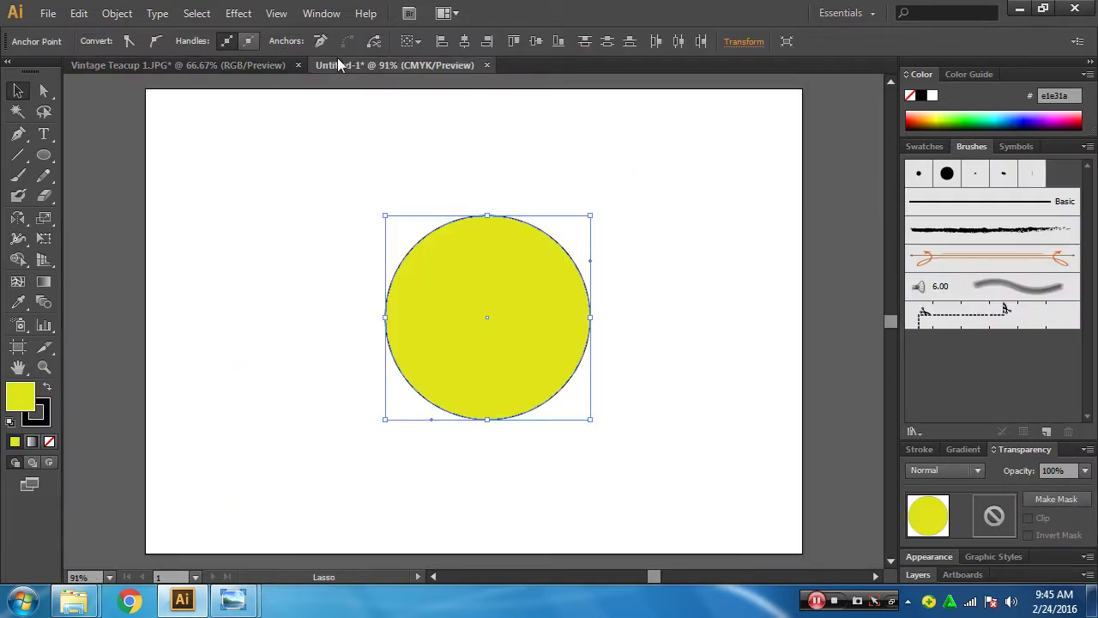
pyautogui.click(242, 67)
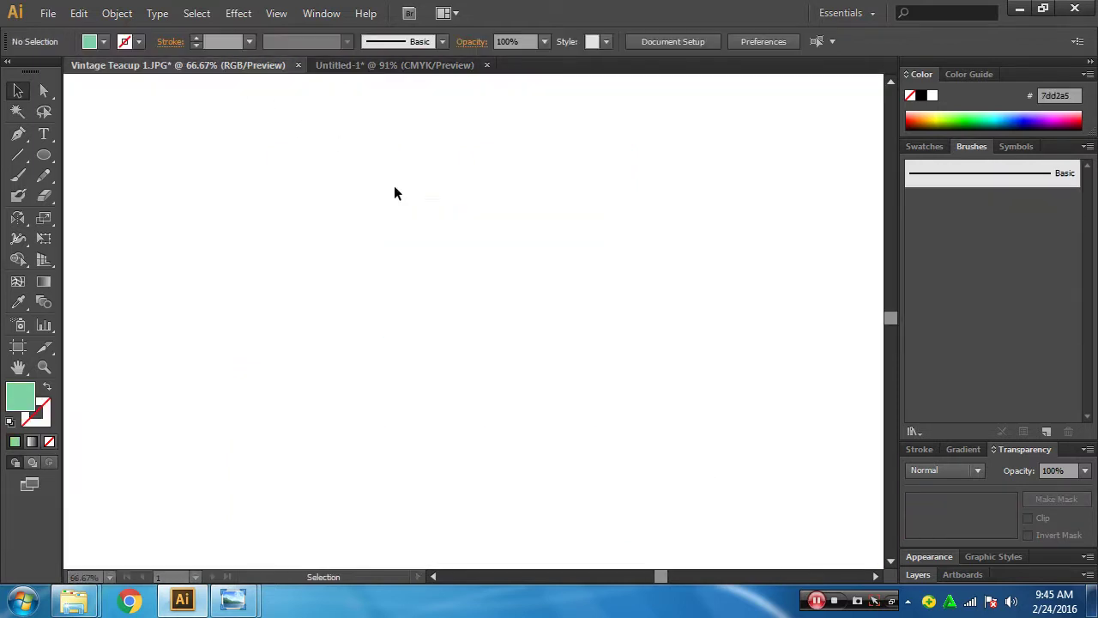
pyautogui.click(917, 575)
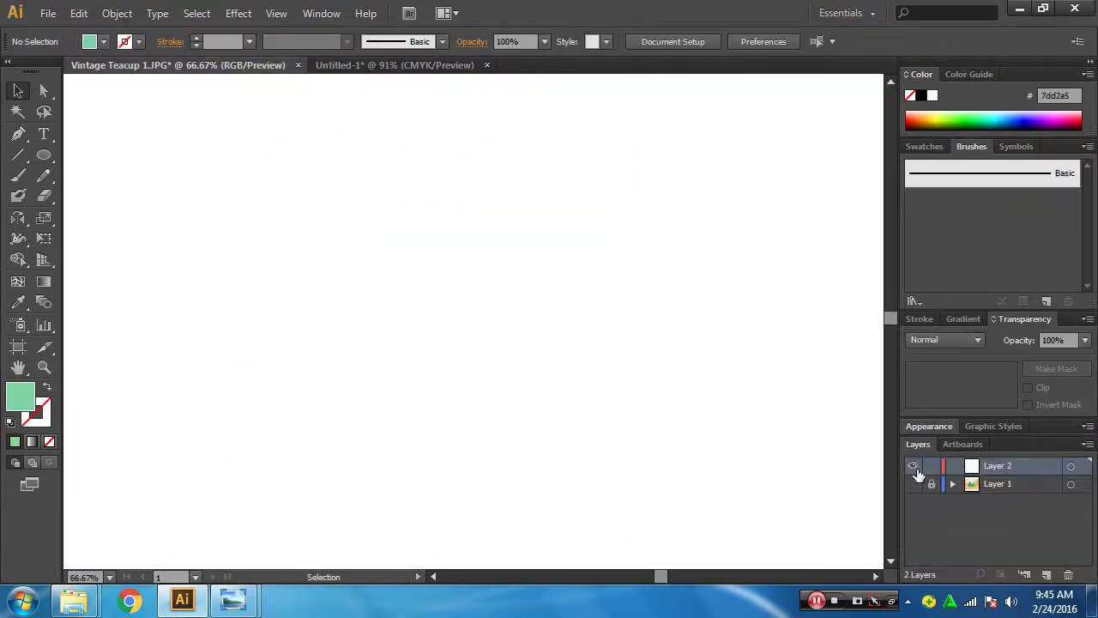
# - Review the 02.jpg wireframe reference in Photo Viewer, then close it and return to Illustrator
pyautogui.click(238, 601)
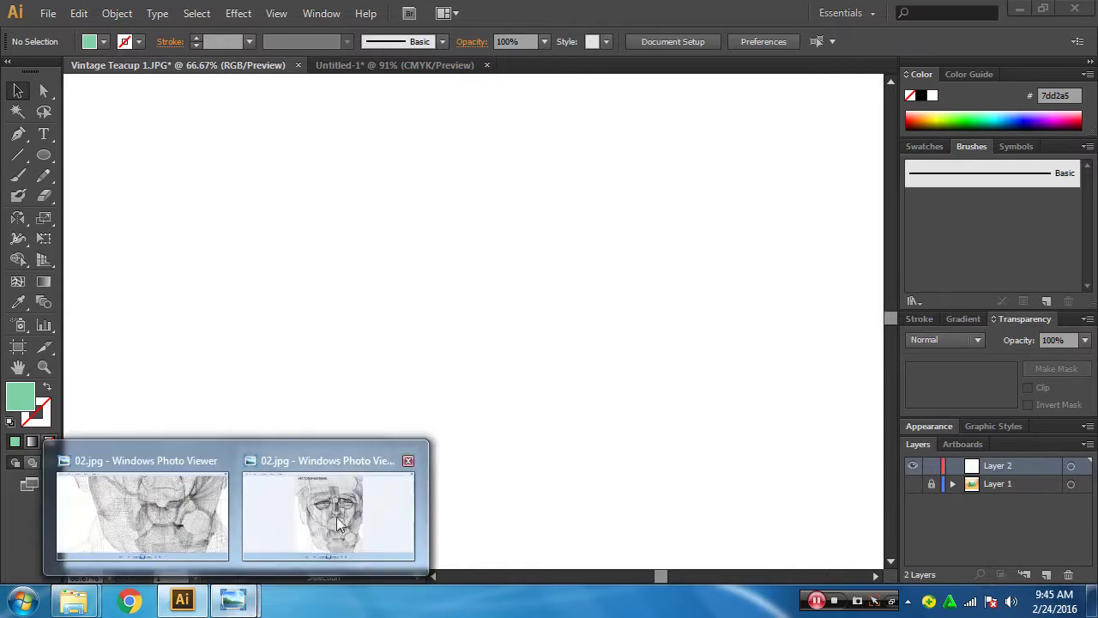
pyautogui.click(372, 528)
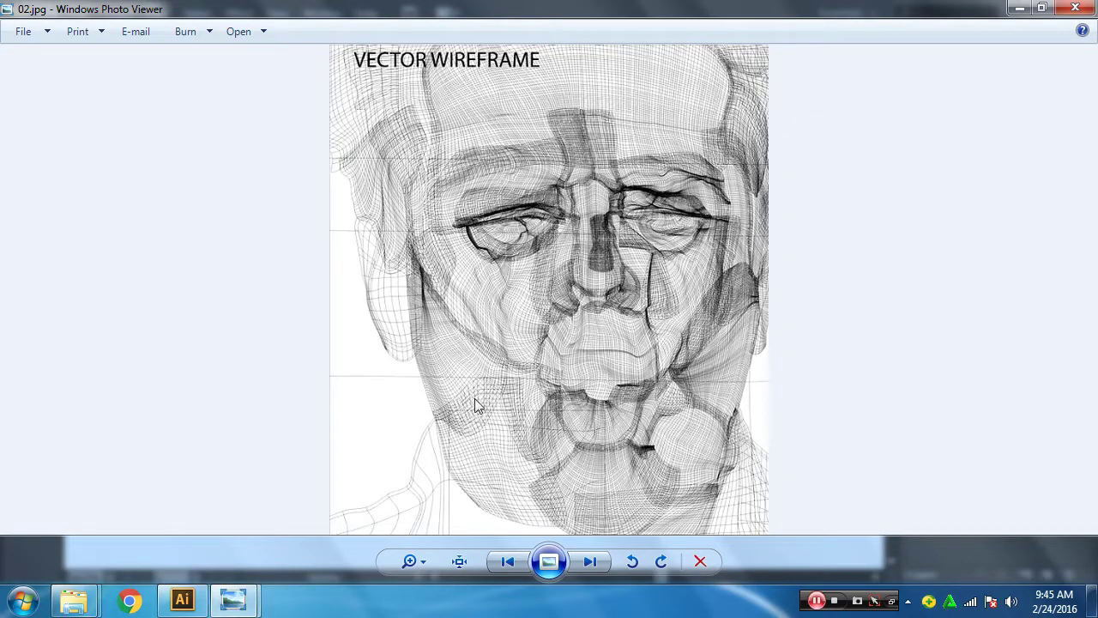
pyautogui.click(1072, 9)
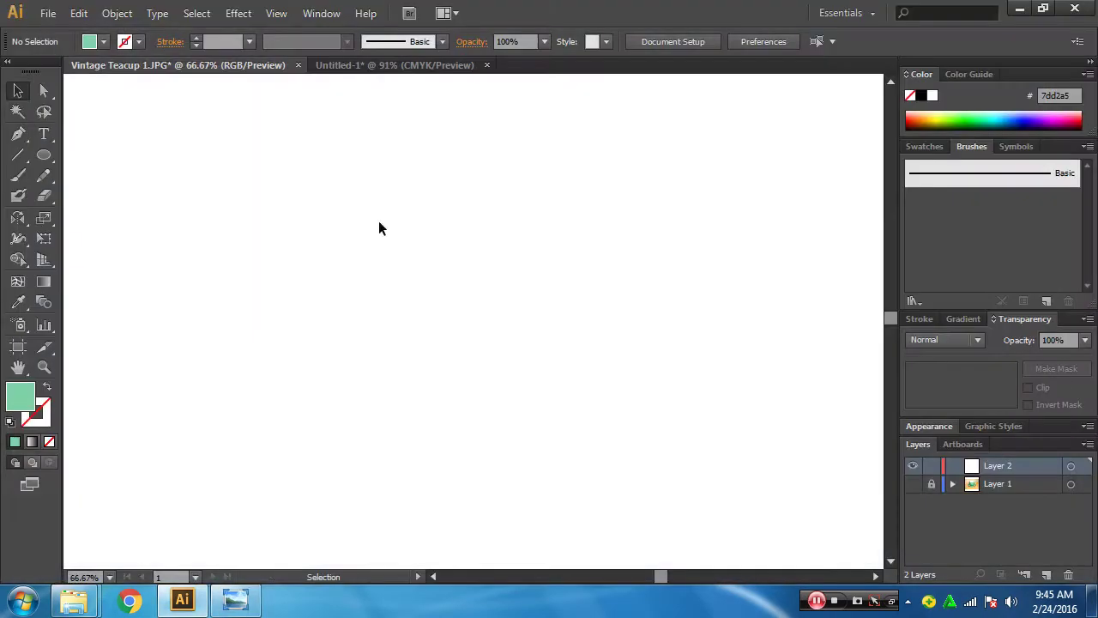
pyautogui.click(224, 595)
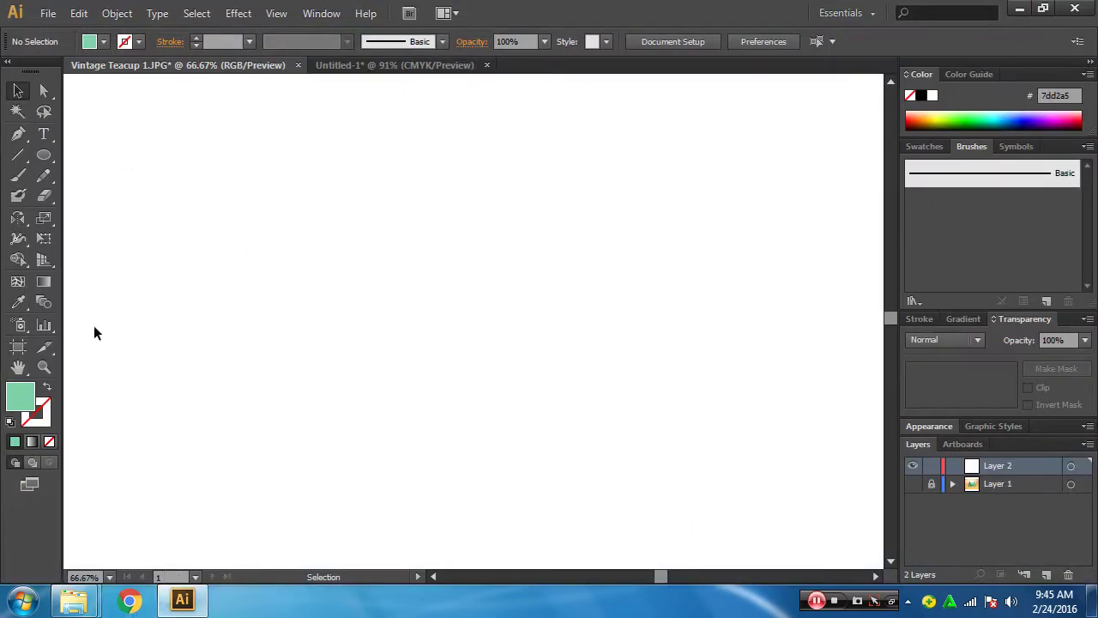
# - Show the teacup photo on Layer 1 and zoom to 150% on the cup handle
pyautogui.click(912, 486)
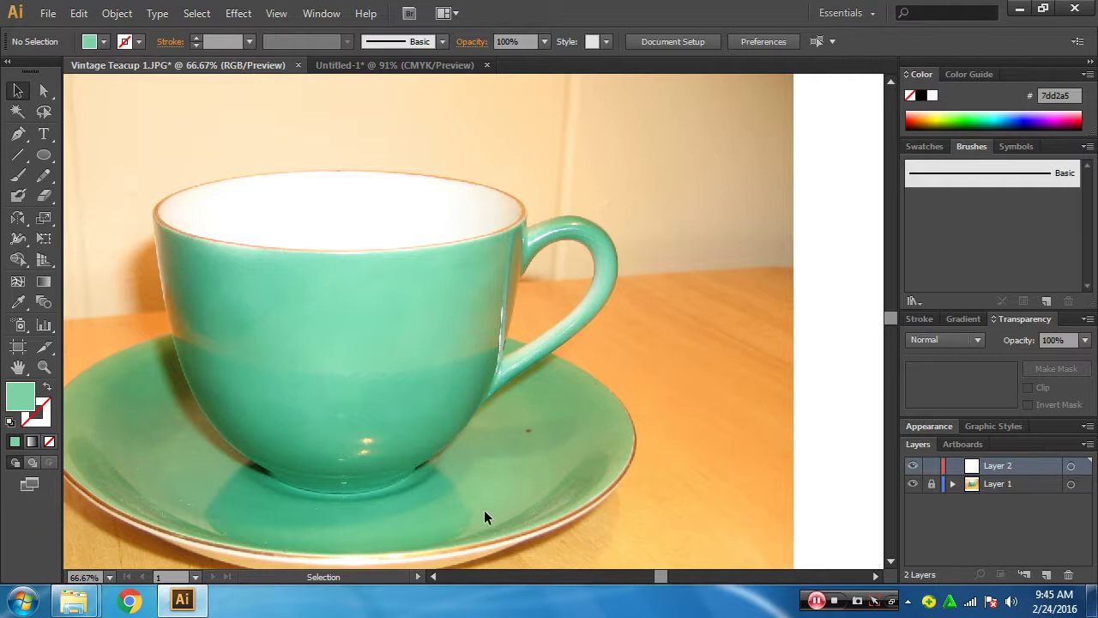
pyautogui.scroll(-3, 484, 515)
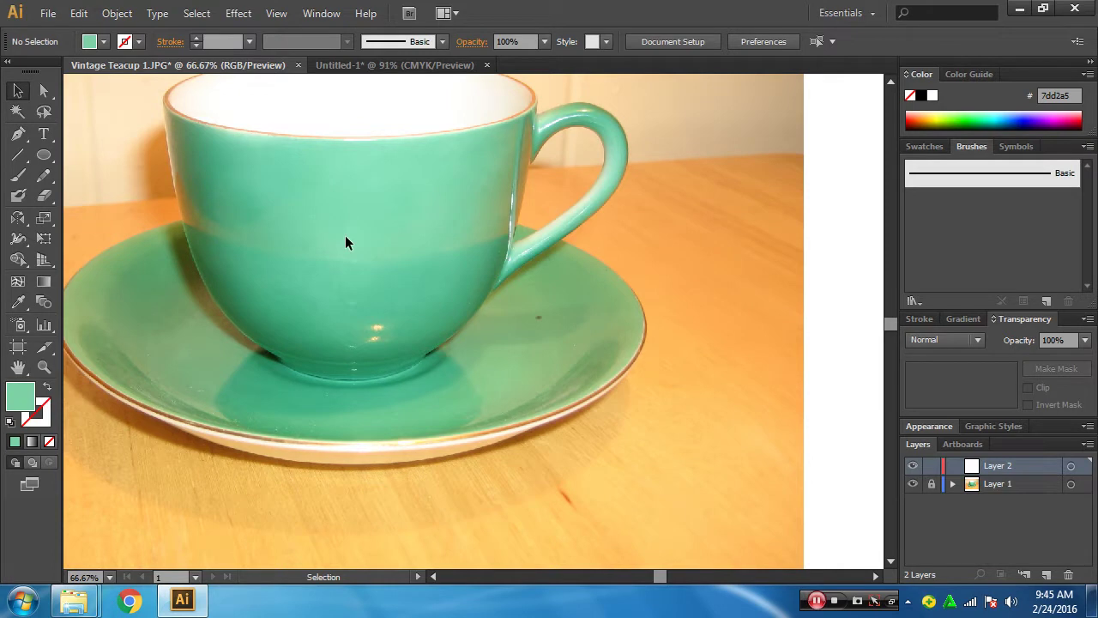
pyautogui.moveTo(399, 252); pyautogui.dragTo(429, 392)
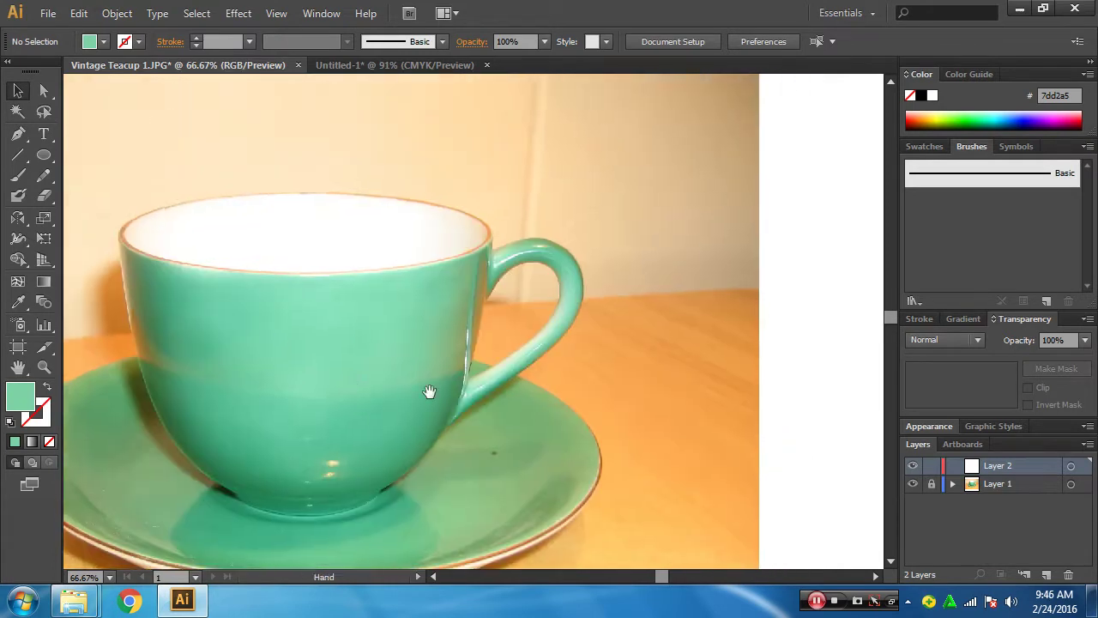
pyautogui.click(521, 319)
pyautogui.click(387, 314)
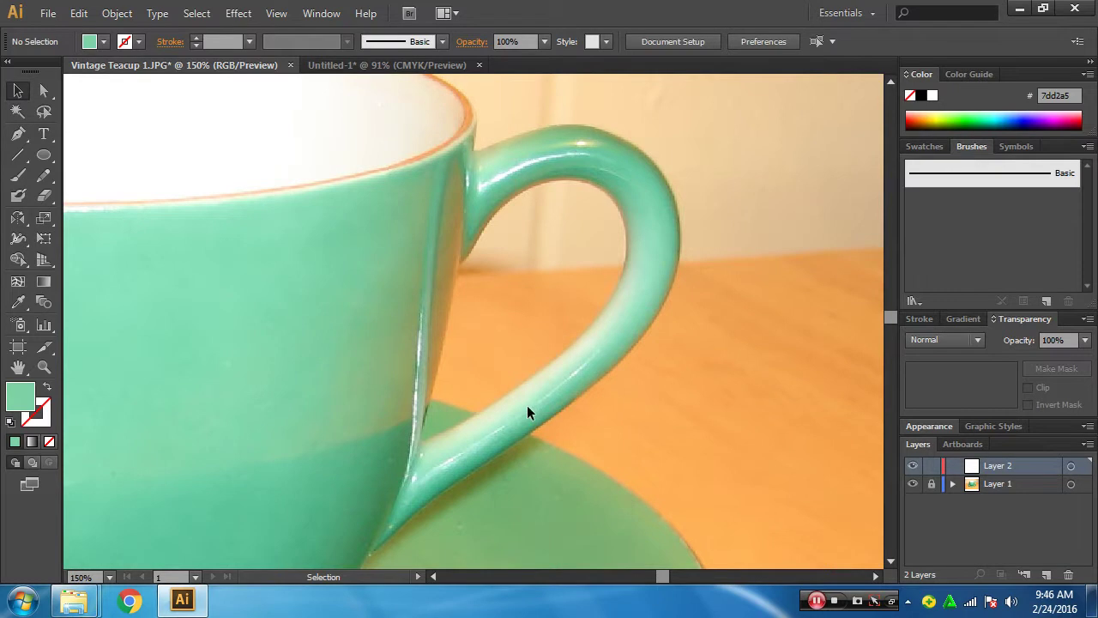
pyautogui.click(18, 136)
# - Trace the handle's outer edge with curved Pen anchors from the rim down to the cup
pyautogui.click(473, 151)
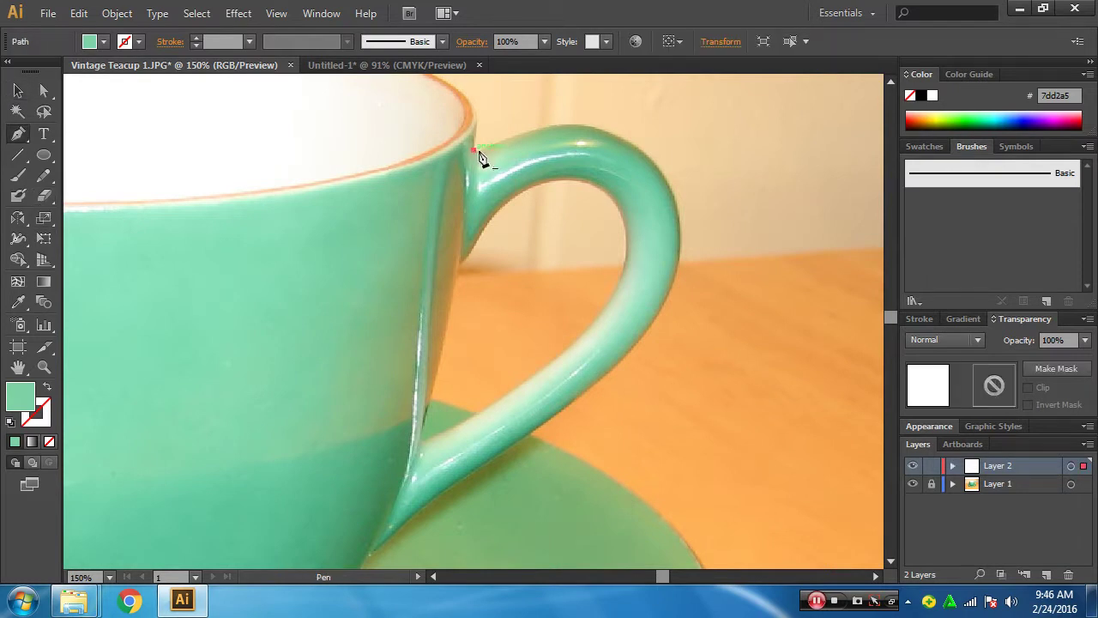
pyautogui.moveTo(602, 127); pyautogui.dragTo(649, 151)
pyautogui.moveTo(665, 299)
pyautogui.mouseDown()
pyautogui.moveTo(612, 410)
pyautogui.moveTo(598, 409)
pyautogui.mouseUp()
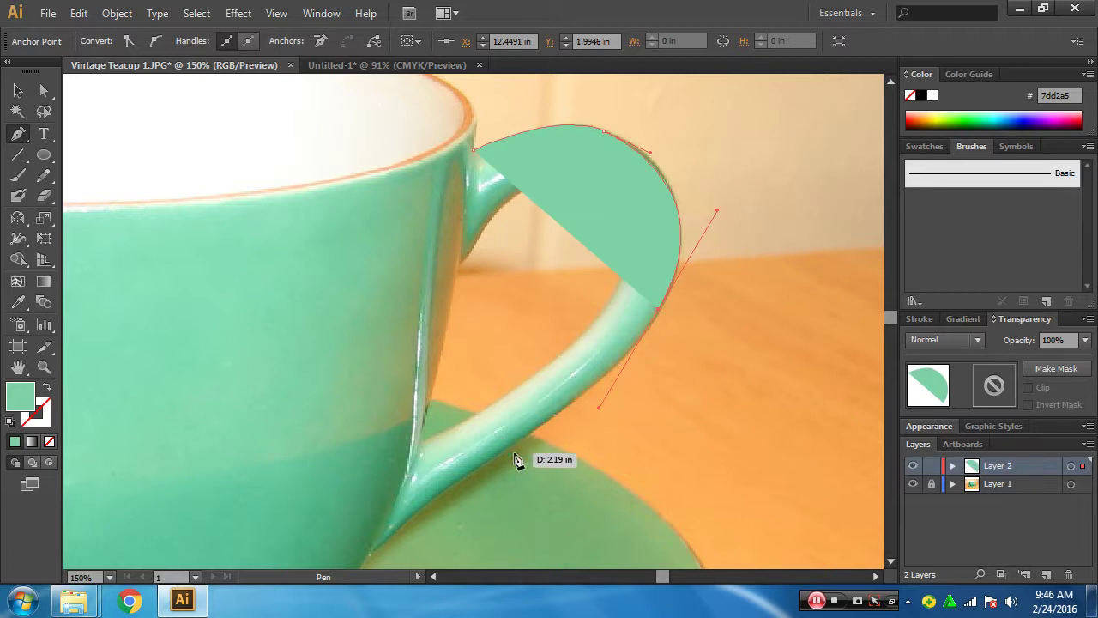
pyautogui.moveTo(483, 466); pyautogui.dragTo(409, 511)
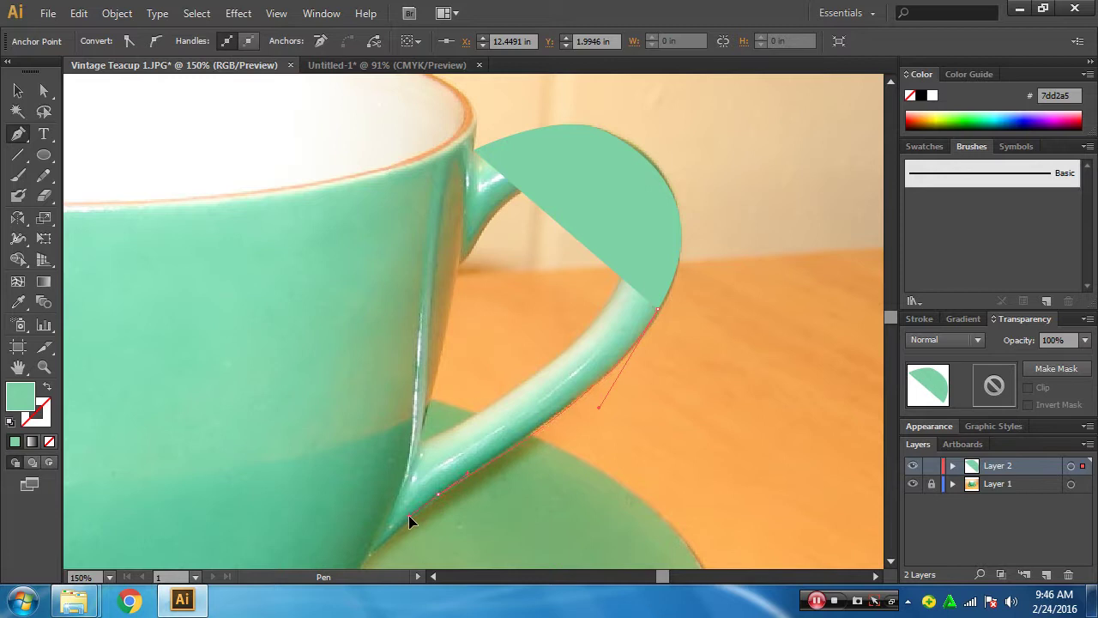
pyautogui.moveTo(369, 553); pyautogui.dragTo(380, 556)
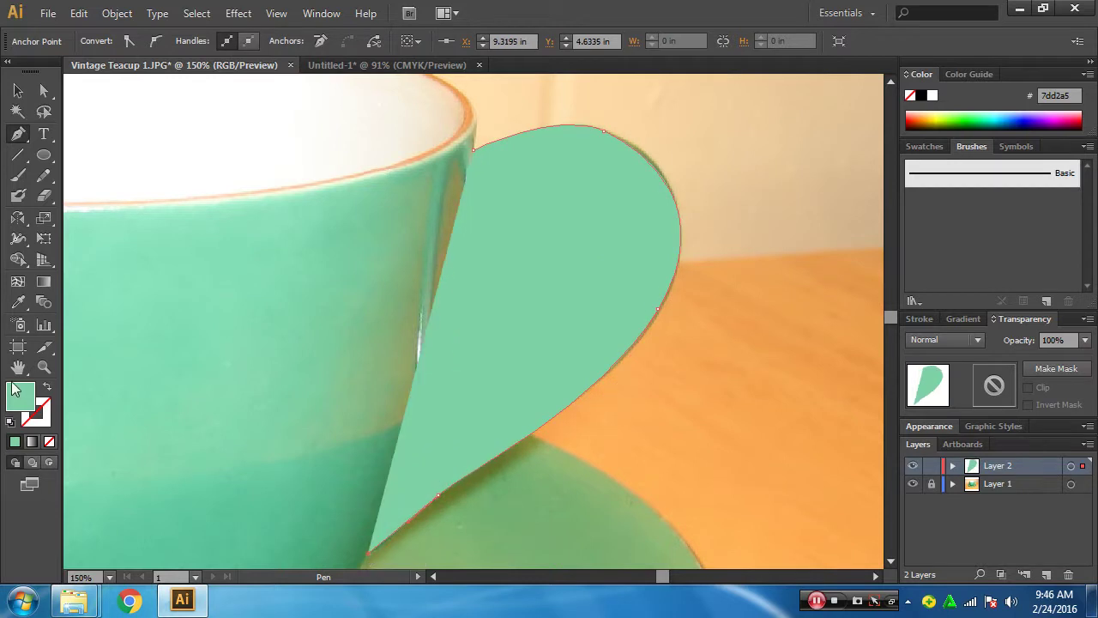
# - Trace back up the handle's inner edge and close the path at its top point
pyautogui.click(46, 388)
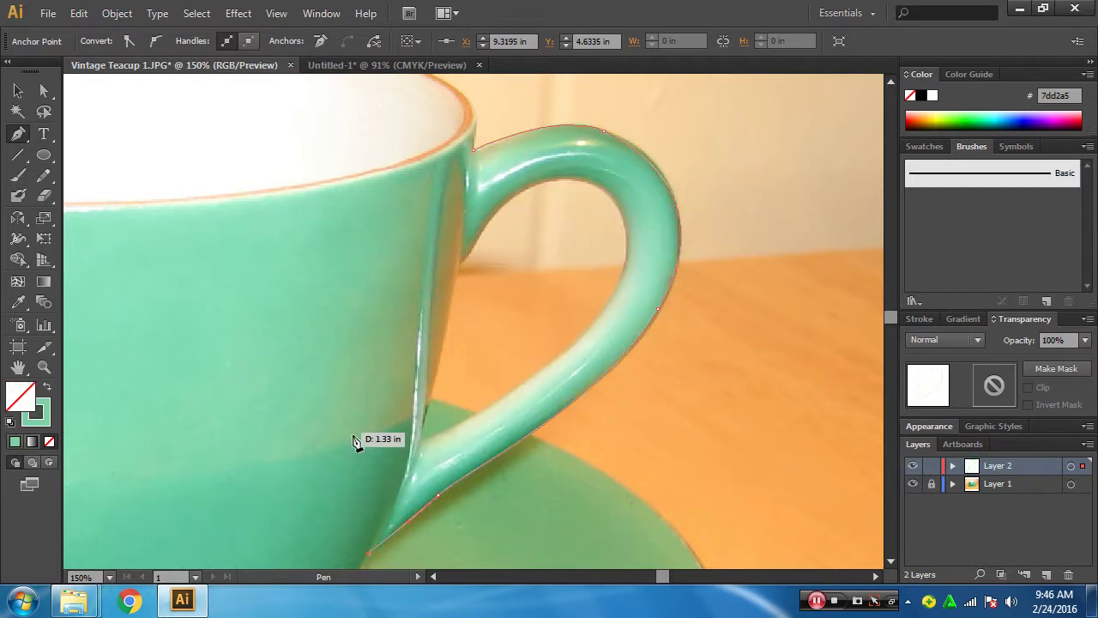
pyautogui.click(422, 446)
pyautogui.moveTo(594, 327); pyautogui.dragTo(634, 282)
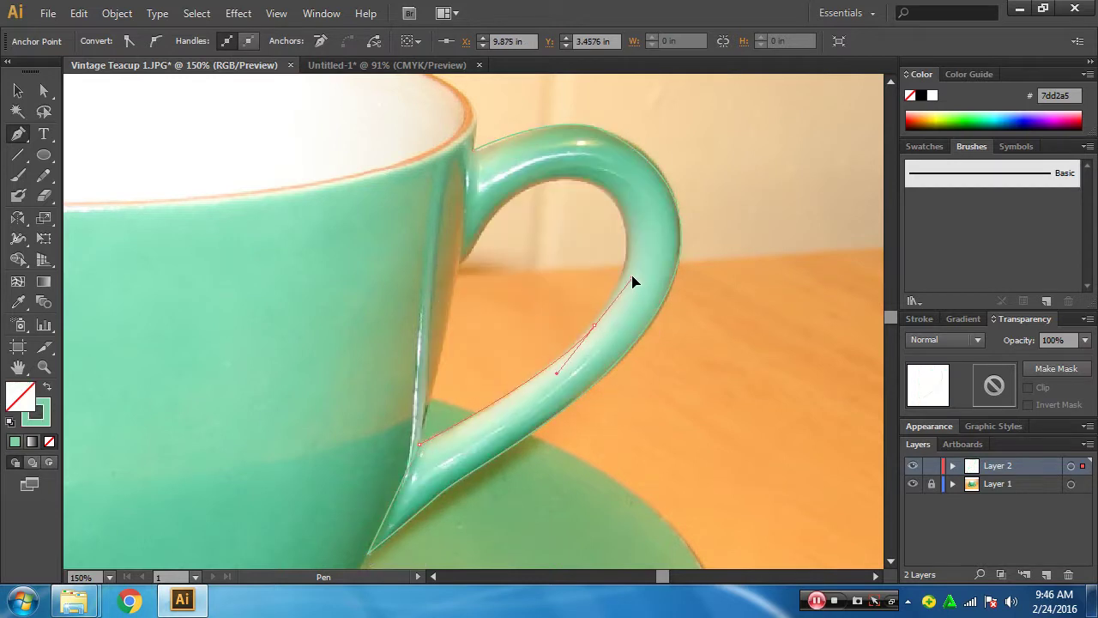
pyautogui.moveTo(635, 221); pyautogui.dragTo(614, 202)
pyautogui.moveTo(499, 210)
pyautogui.mouseDown()
pyautogui.moveTo(454, 268)
pyautogui.moveTo(458, 187)
pyautogui.moveTo(478, 155)
pyautogui.mouseUp()
pyautogui.click(474, 150)
# - Hide the teacup photo and give the handle path a solid teal 7dd2a5 fill with no stroke
pyautogui.click(18, 91)
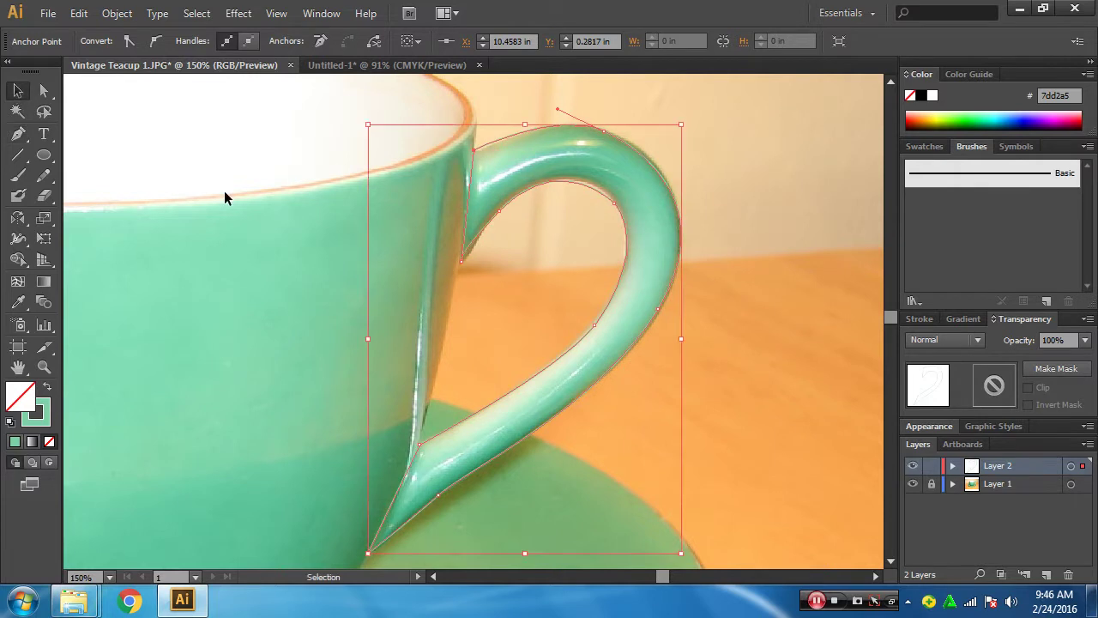
pyautogui.click(767, 211)
pyautogui.click(575, 405)
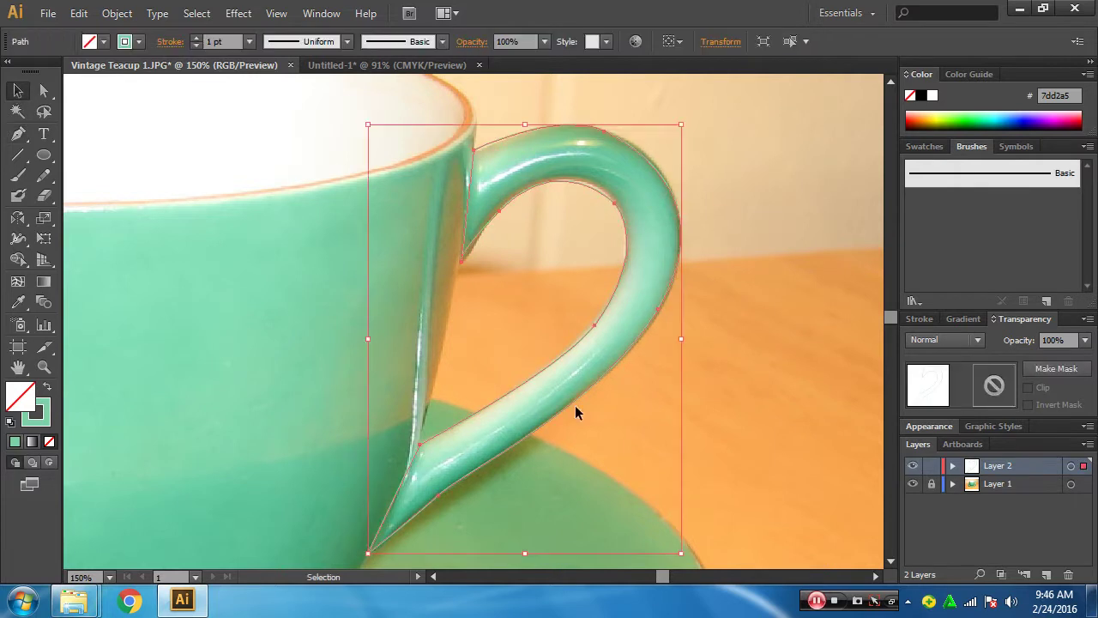
pyautogui.click(913, 484)
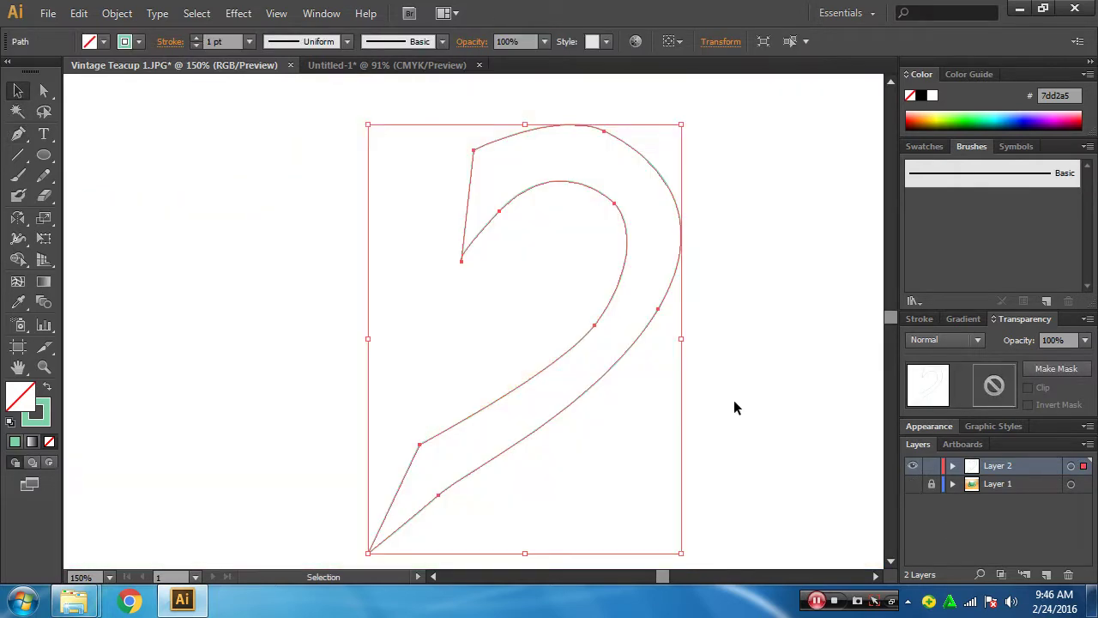
pyautogui.click(48, 387)
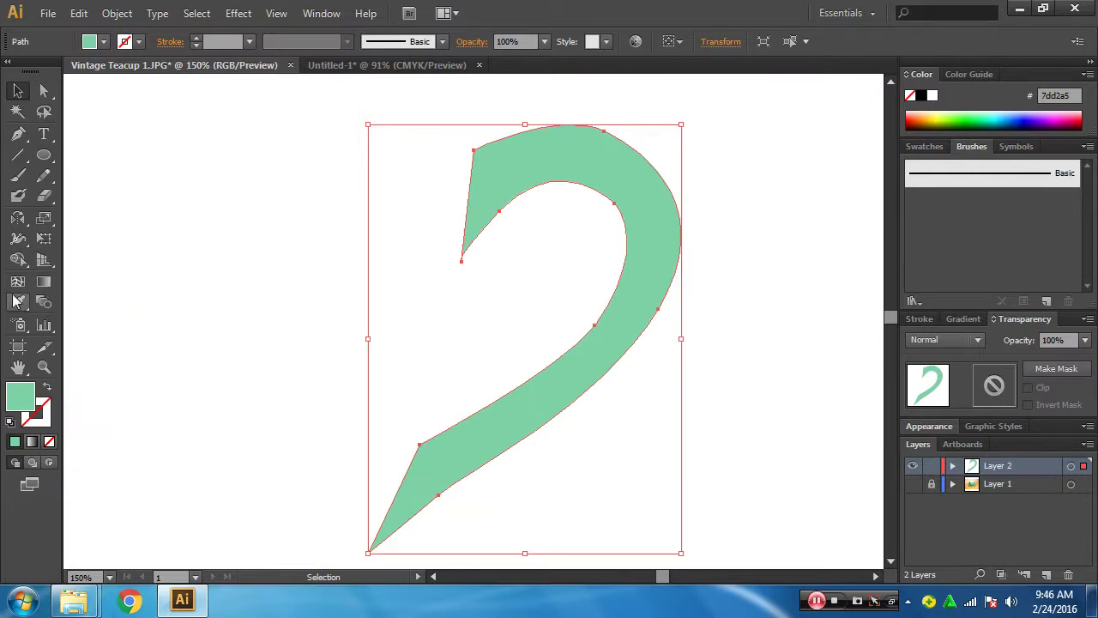
pyautogui.click(17, 283)
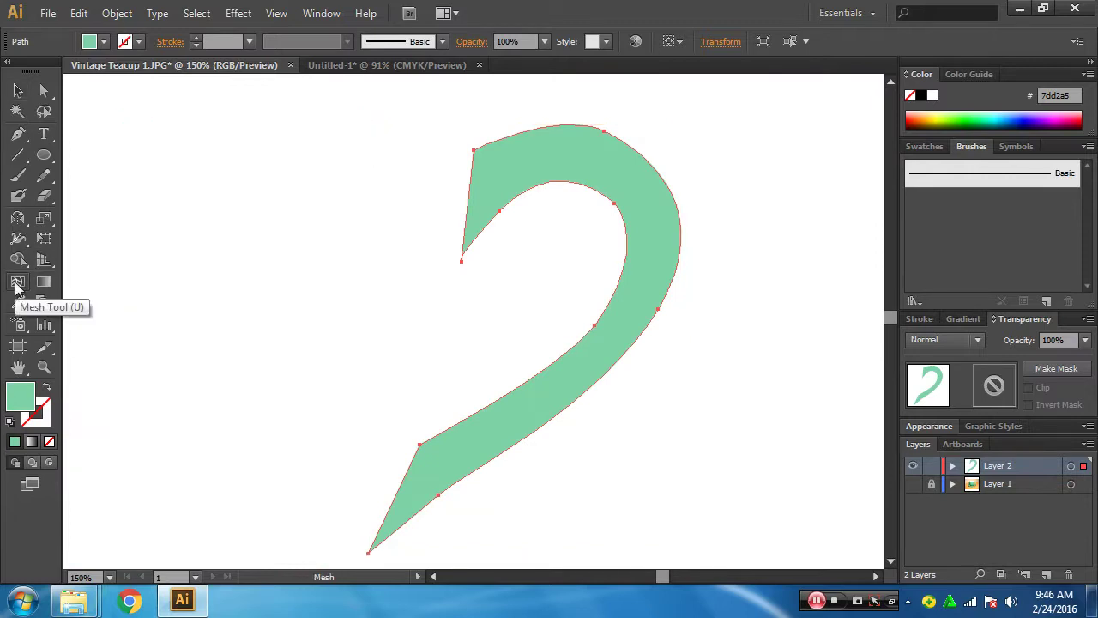
# - Add a dde900 yellow mesh point on the handle's outer curve and bend its mesh line to spread it
pyautogui.click(655, 246)
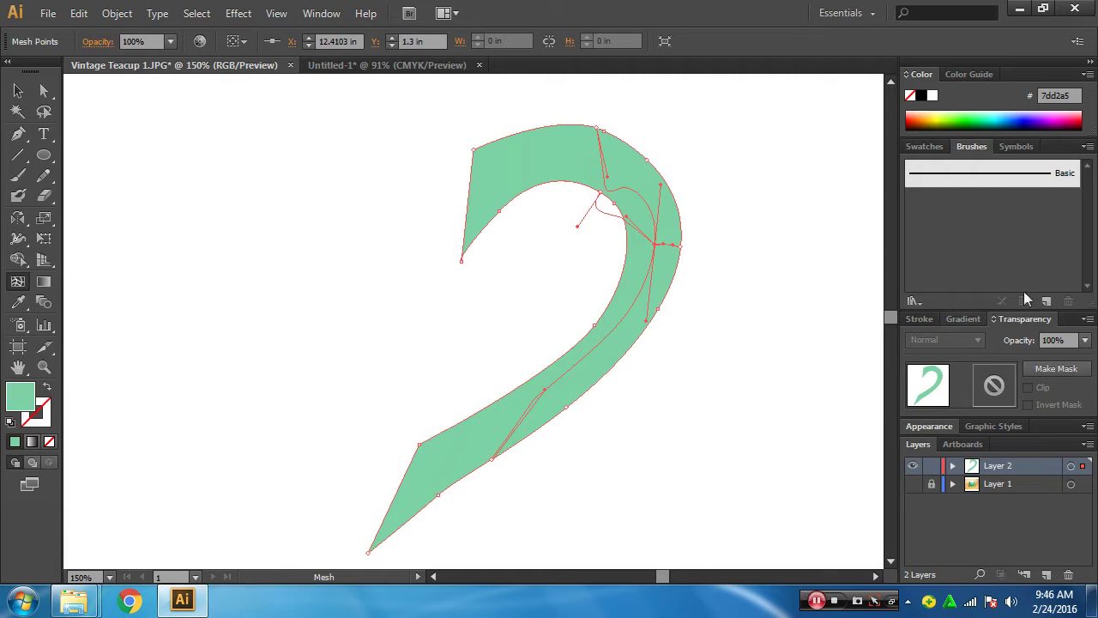
pyautogui.click(939, 118)
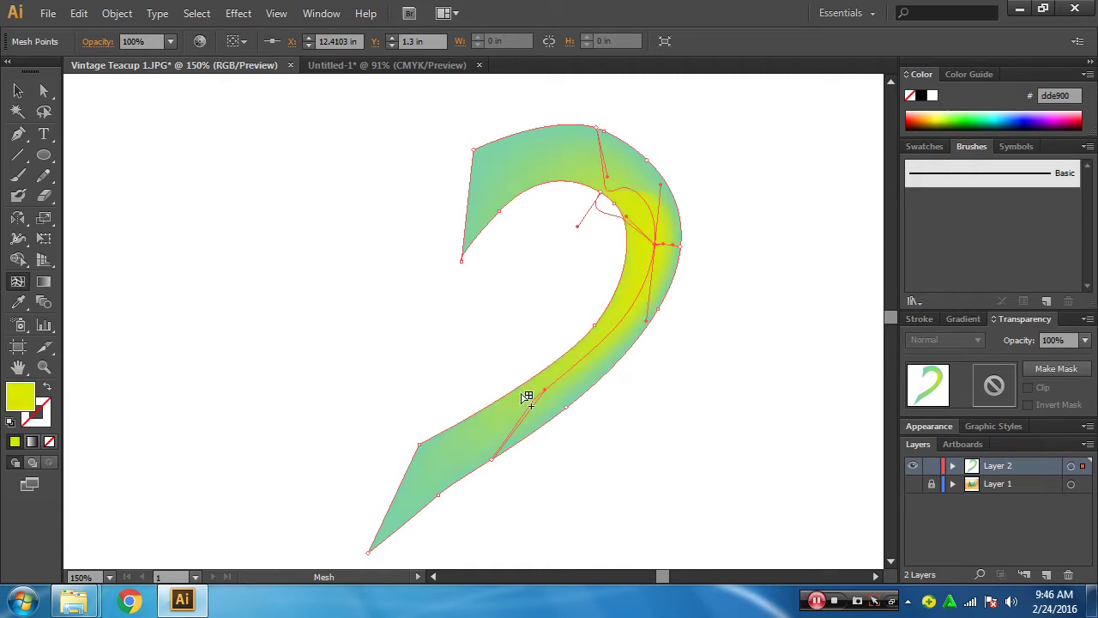
pyautogui.click(44, 90)
pyautogui.click(154, 274)
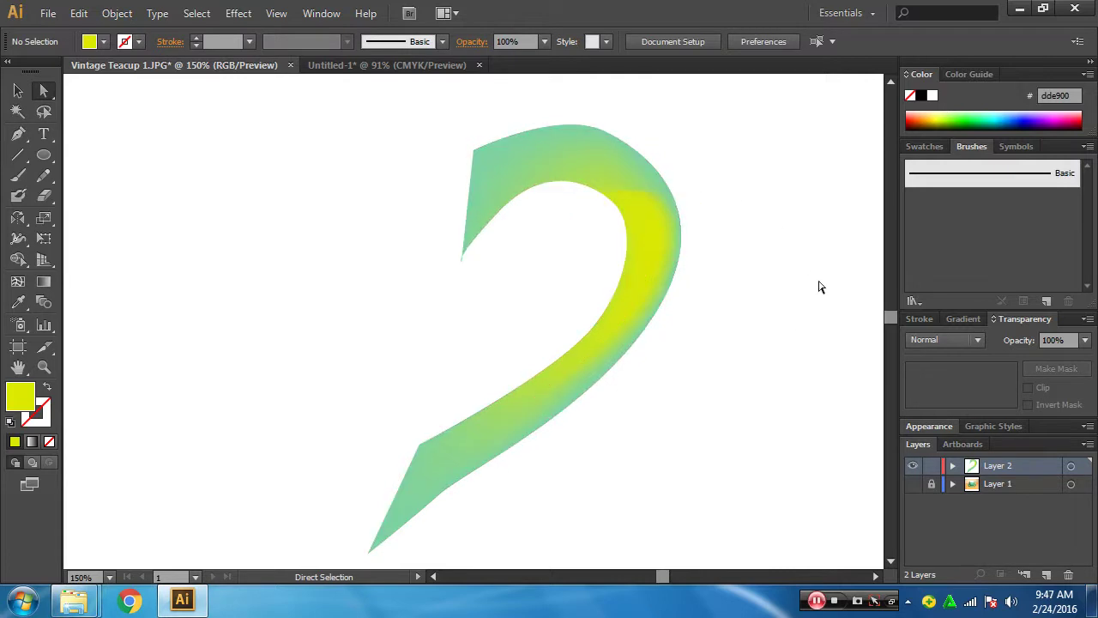
pyautogui.click(656, 247)
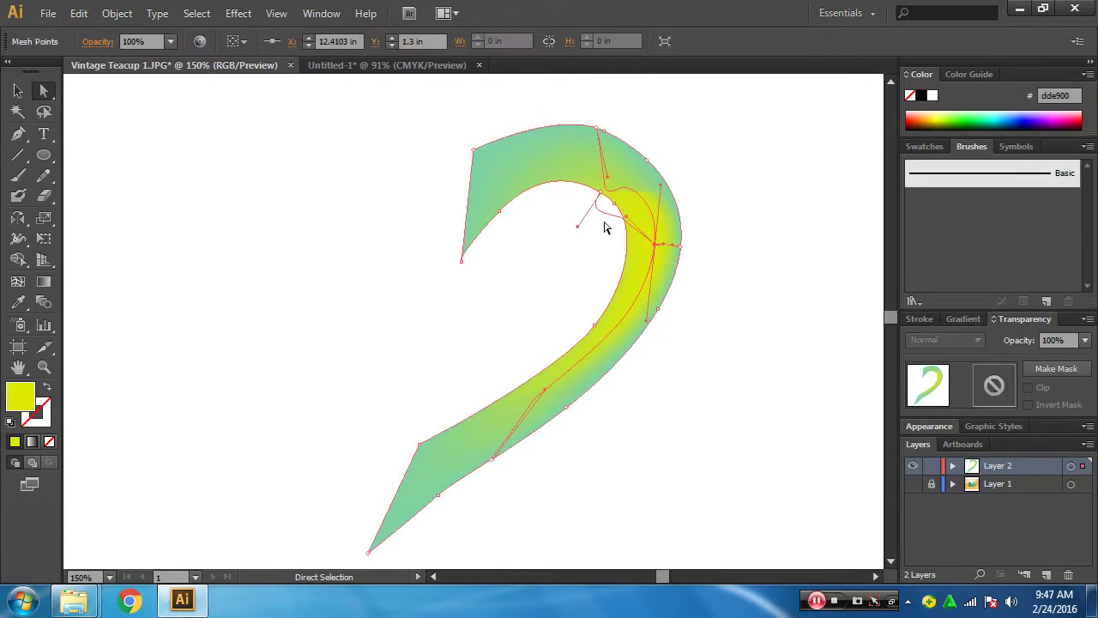
pyautogui.moveTo(578, 226); pyautogui.dragTo(632, 221)
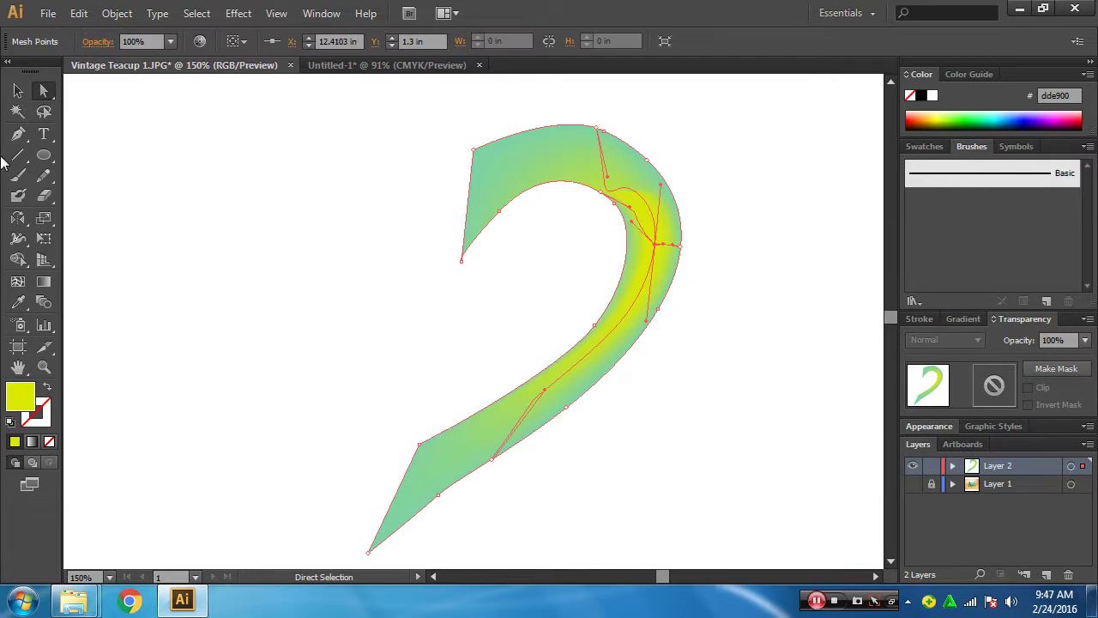
pyautogui.click(18, 91)
pyautogui.moveTo(375, 300); pyautogui.dragTo(646, 451)
# - Delete the old handle mesh and make the teacup photo visible again
pyautogui.press('Delete')
pyautogui.click(912, 483)
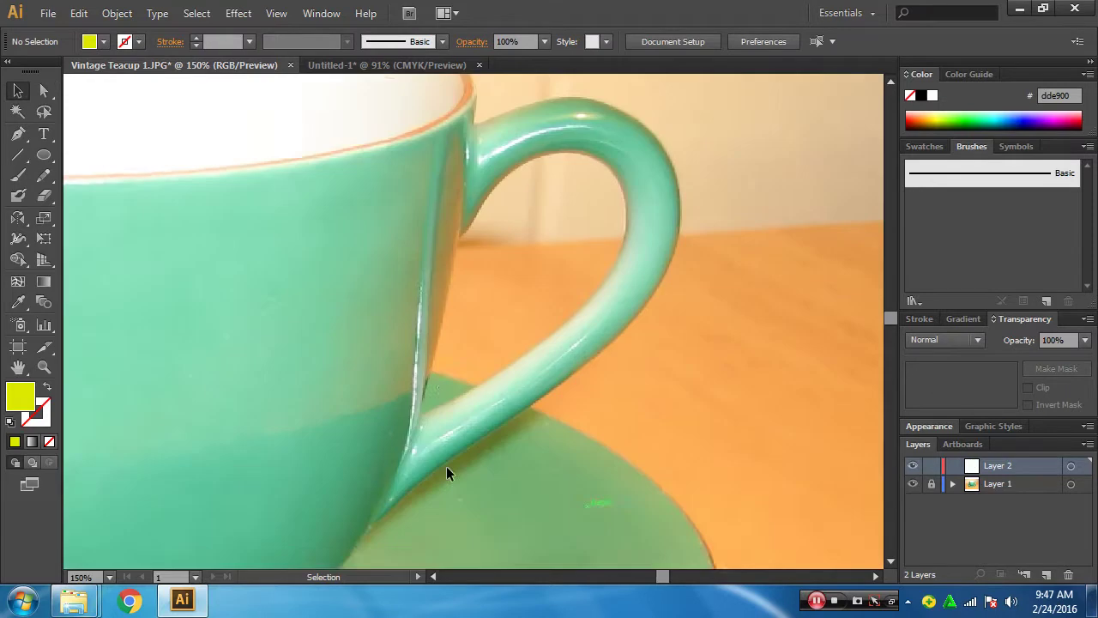
pyautogui.scroll(2, 456, 369)
# - Draw a tall, narrow rectangle, about 0.59 in wide, to the right of the handle
pyautogui.click(43, 157)
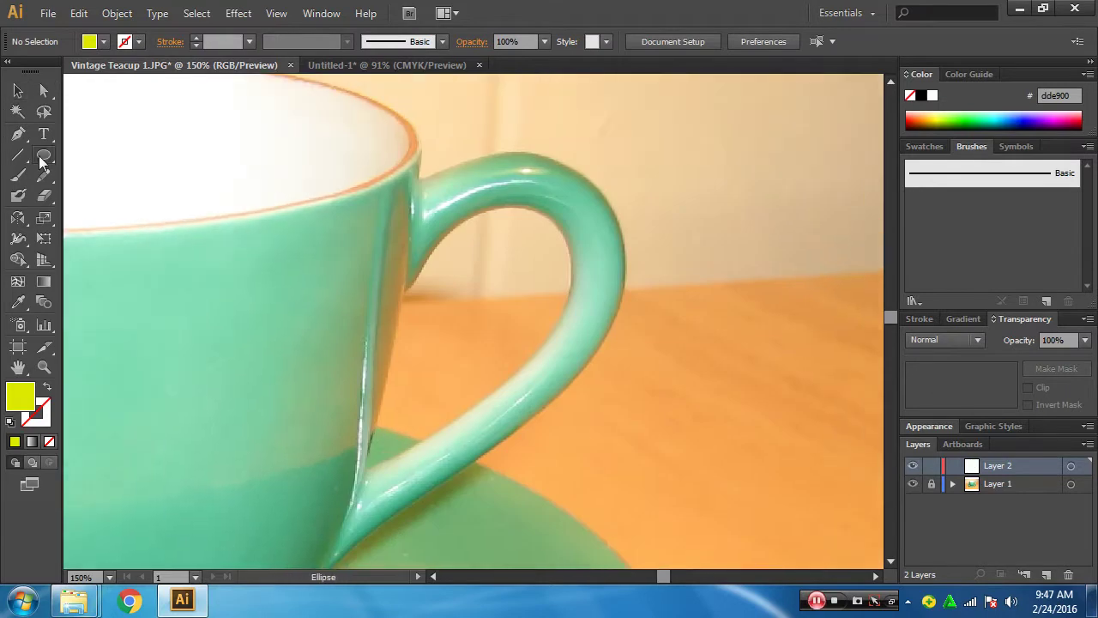
pyautogui.moveTo(43, 160); pyautogui.dragTo(103, 152)
pyautogui.hscroll(3, 594, 297)
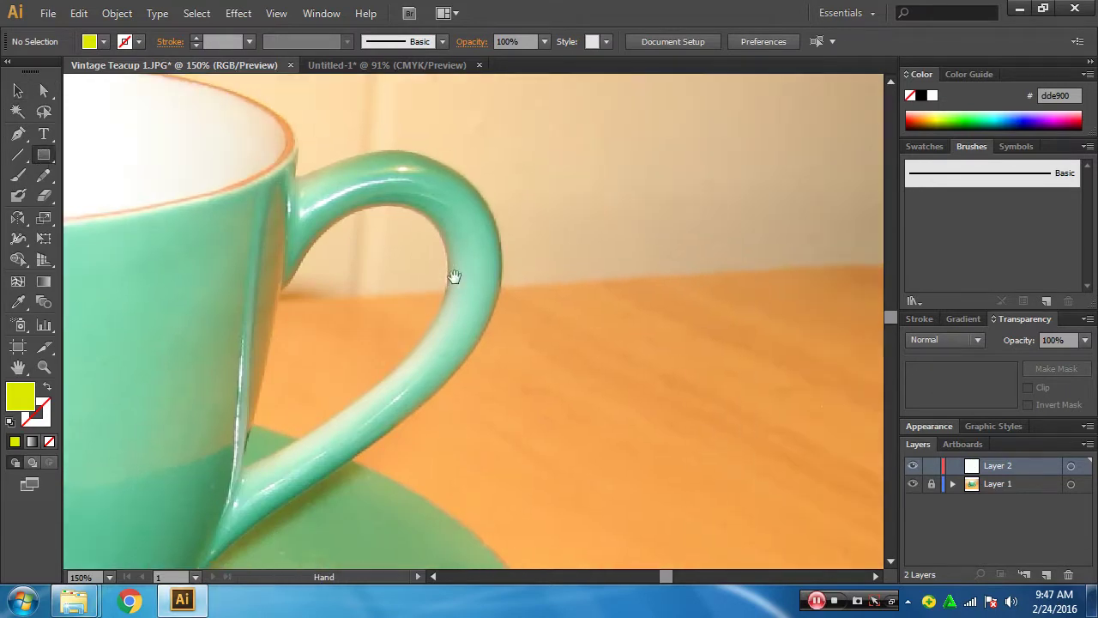
pyautogui.moveTo(555, 149)
pyautogui.mouseDown()
pyautogui.moveTo(617, 537)
pyautogui.moveTo(596, 505)
pyautogui.mouseUp()
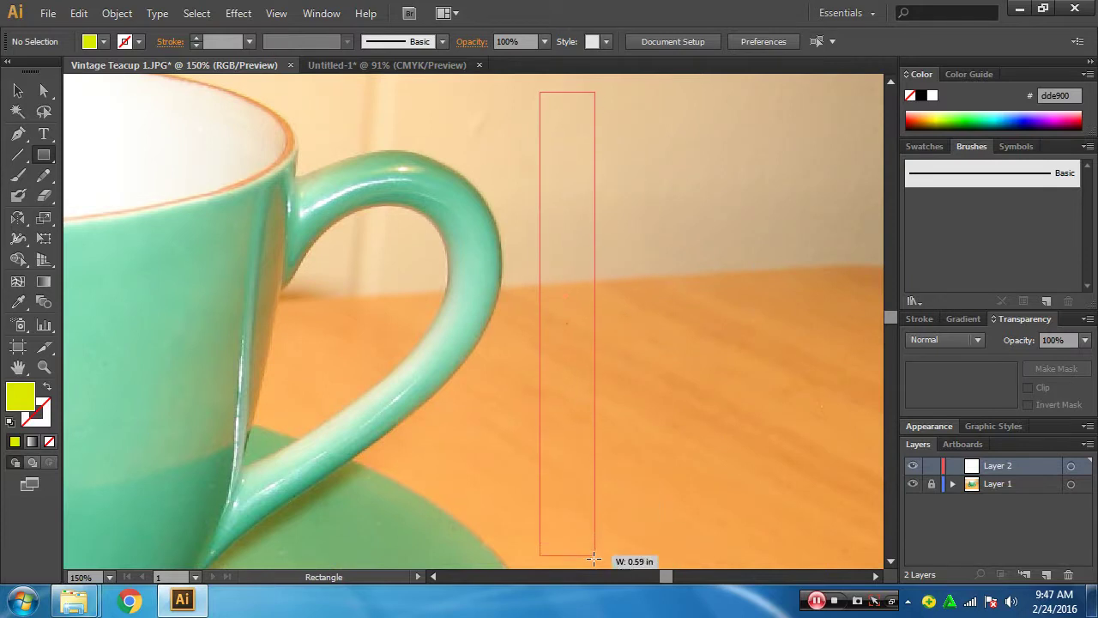
pyautogui.moveTo(597, 505); pyautogui.dragTo(594, 561)
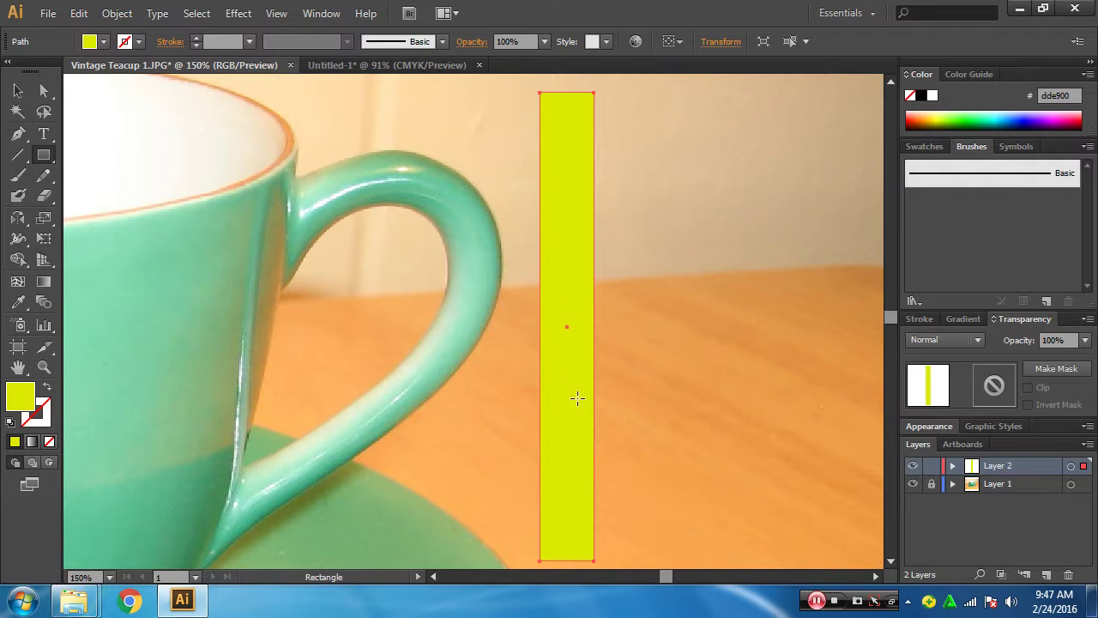
# - Fill the rectangle with the handle's teal 7ccfab and save that colour as a new swatch
pyautogui.click(19, 303)
pyautogui.click(429, 339)
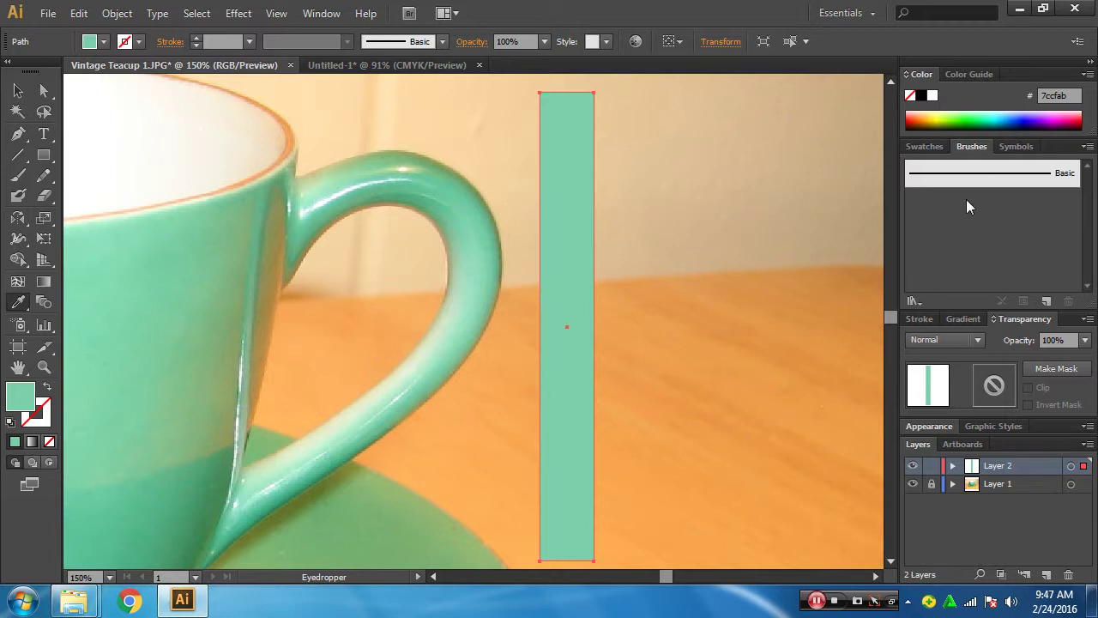
pyautogui.click(925, 146)
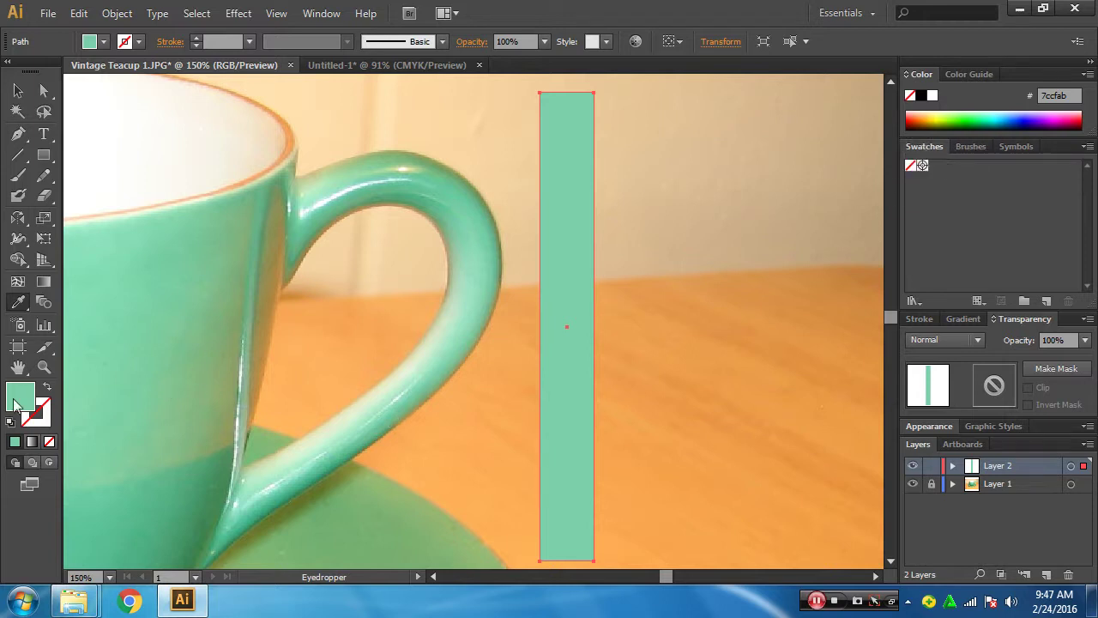
pyautogui.click(1047, 300)
pyautogui.click(562, 408)
pyautogui.click(18, 280)
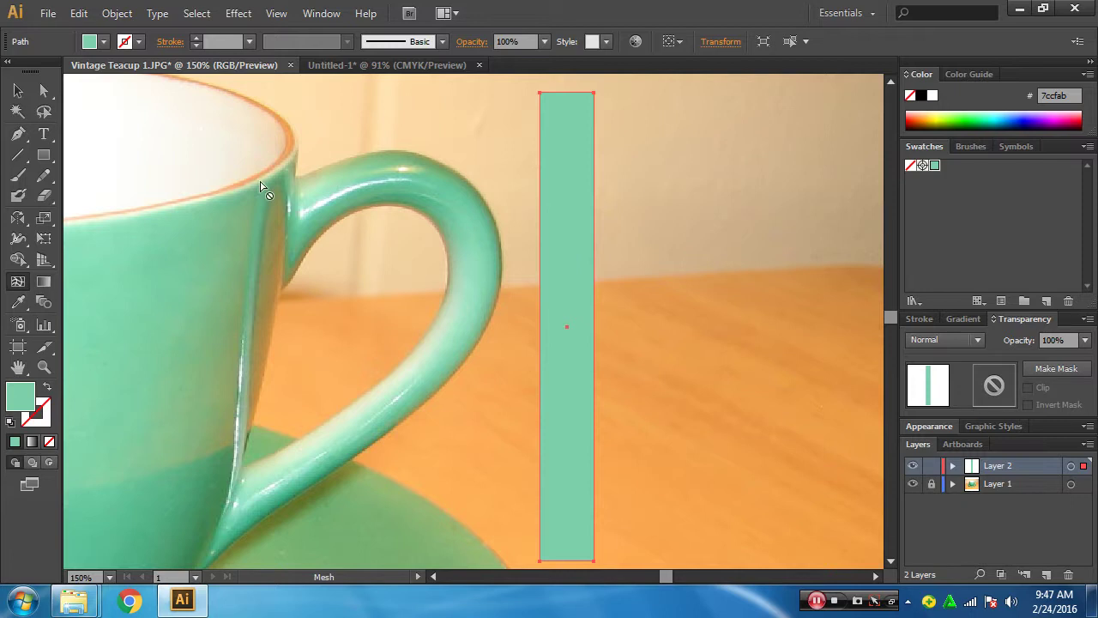
# - Convert the teal rectangle into a flat gradient mesh with 4 rows and 1 column
pyautogui.click(130, 15)
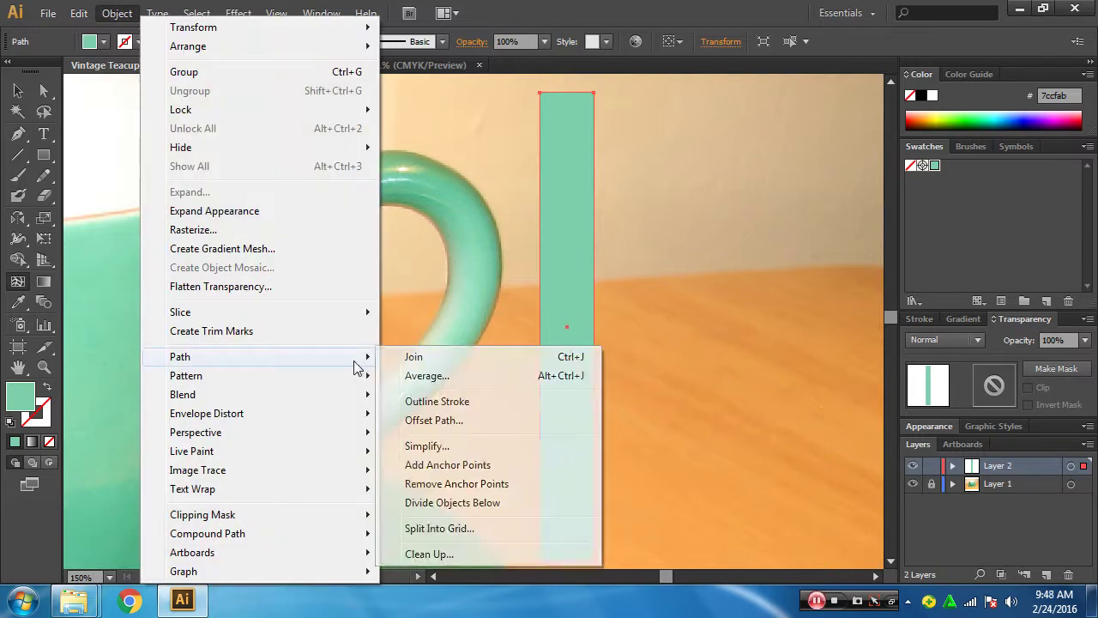
pyautogui.click(248, 250)
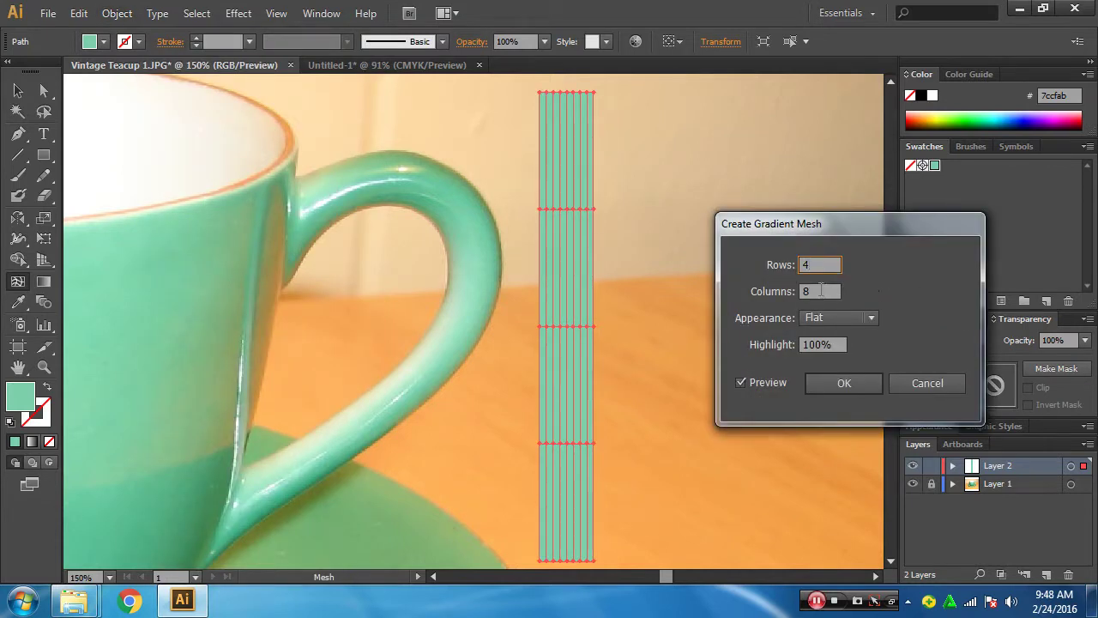
pyautogui.press('Tab')
pyautogui.write('2')
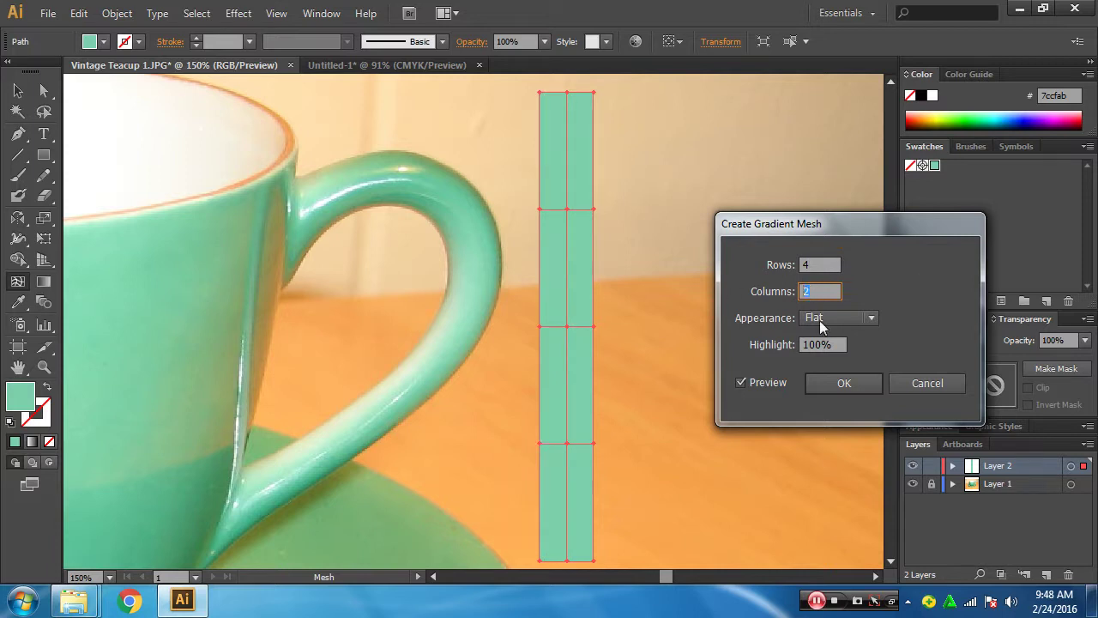
pyautogui.write('1')
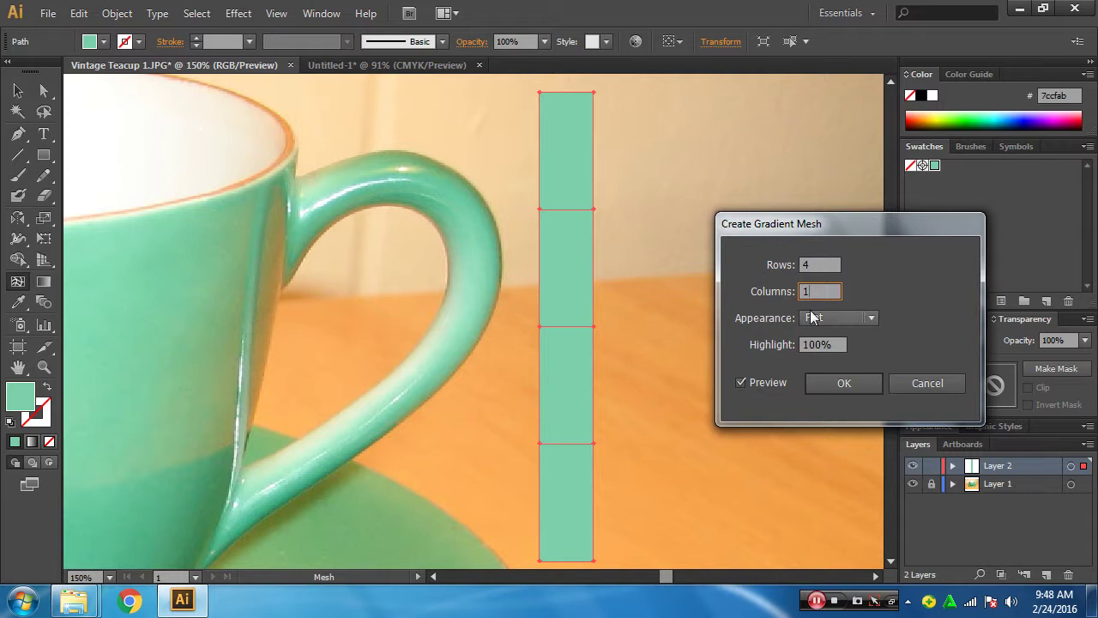
pyautogui.click(843, 384)
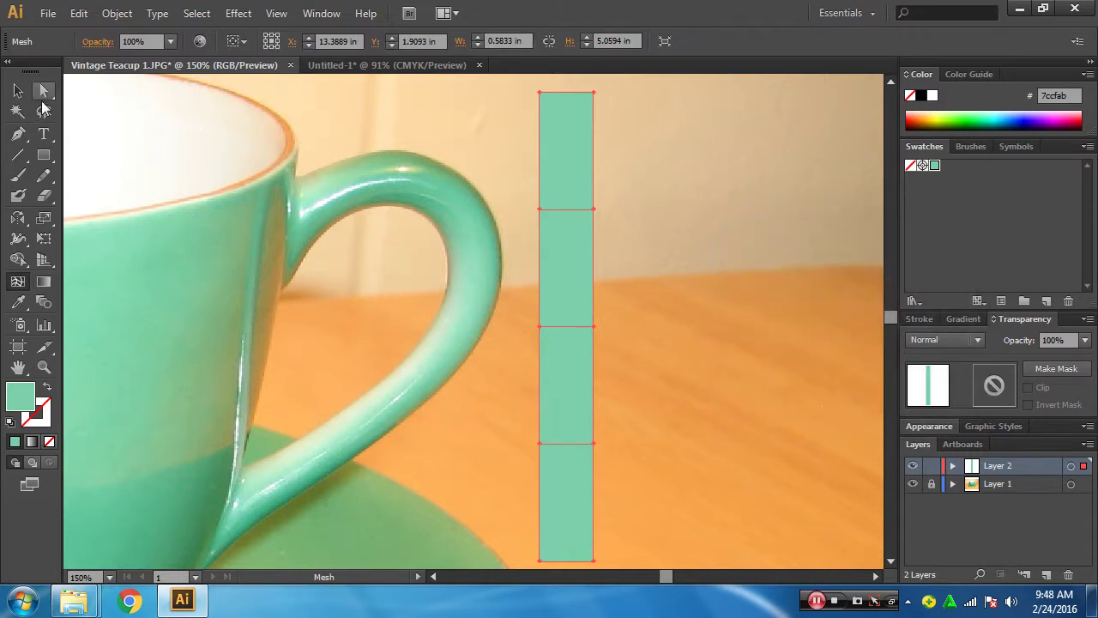
# - Drag the mesh rectangle's top anchors left over the upper part of the cup handle
pyautogui.click(44, 95)
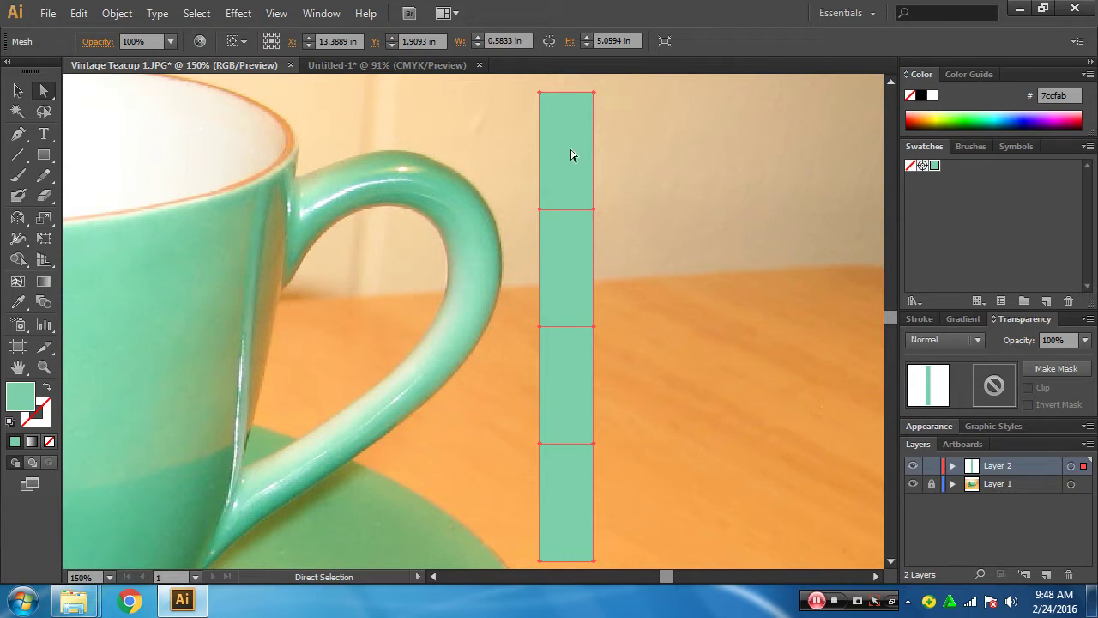
pyautogui.moveTo(571, 101); pyautogui.dragTo(515, 114)
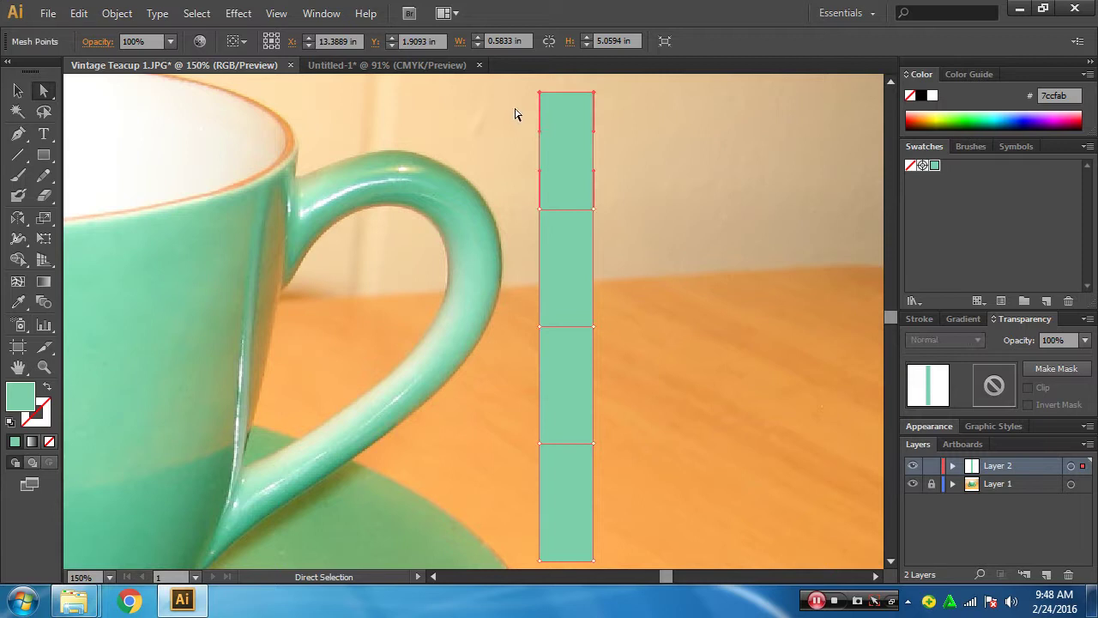
pyautogui.moveTo(592, 97); pyautogui.dragTo(322, 514)
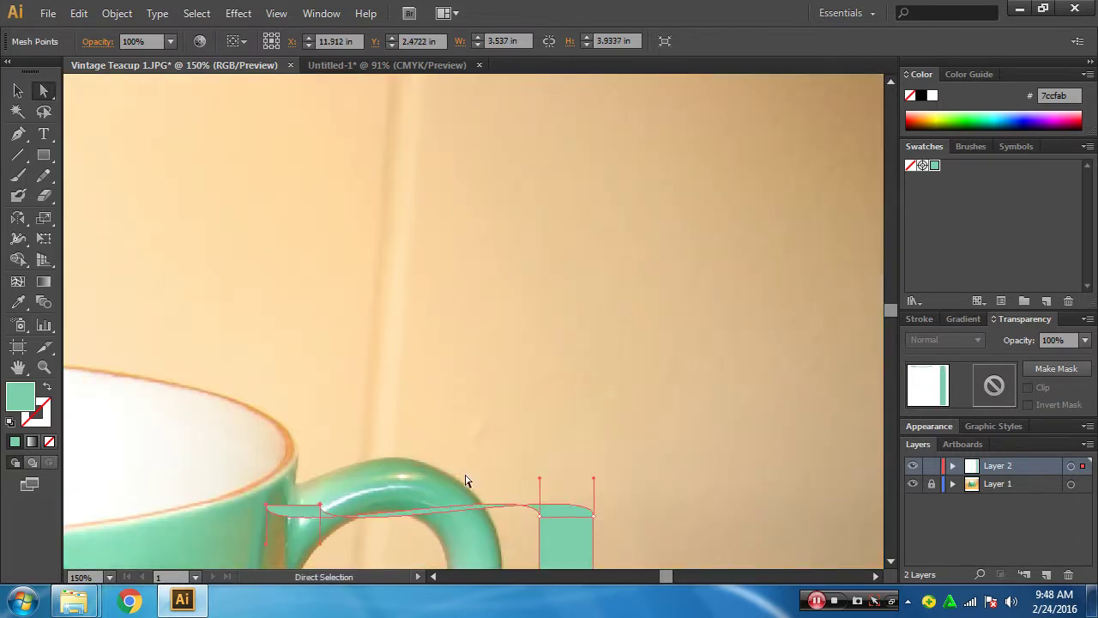
pyautogui.moveTo(429, 458); pyautogui.dragTo(459, 298)
pyautogui.scroll(1, 461, 314)
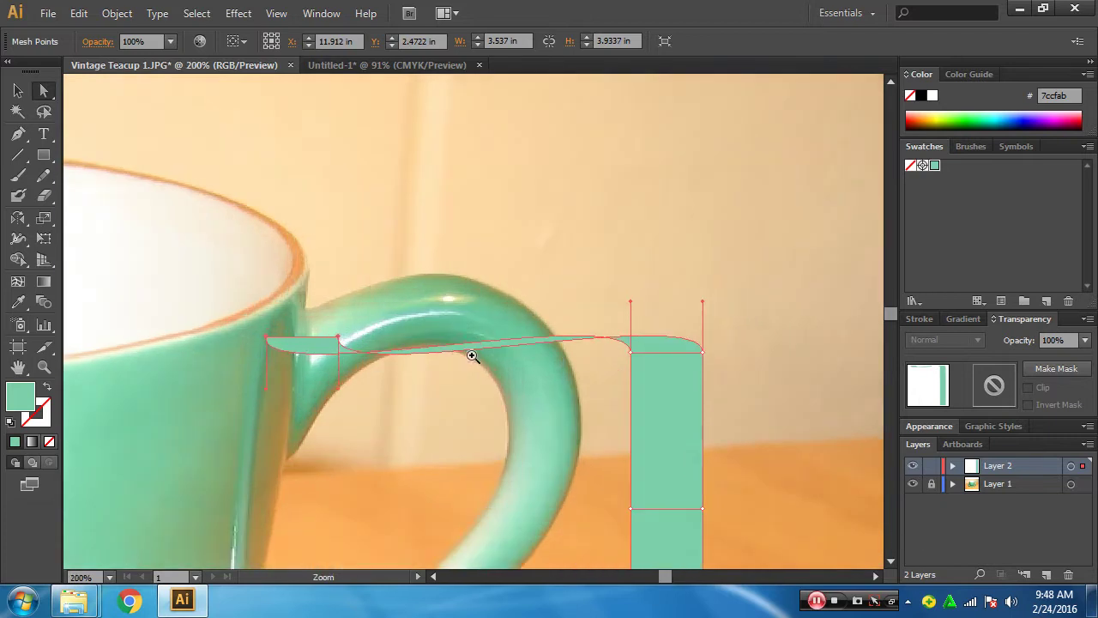
pyautogui.scroll(1, 473, 355)
pyautogui.scroll(1, 473, 361)
pyautogui.moveTo(330, 300); pyautogui.dragTo(459, 408)
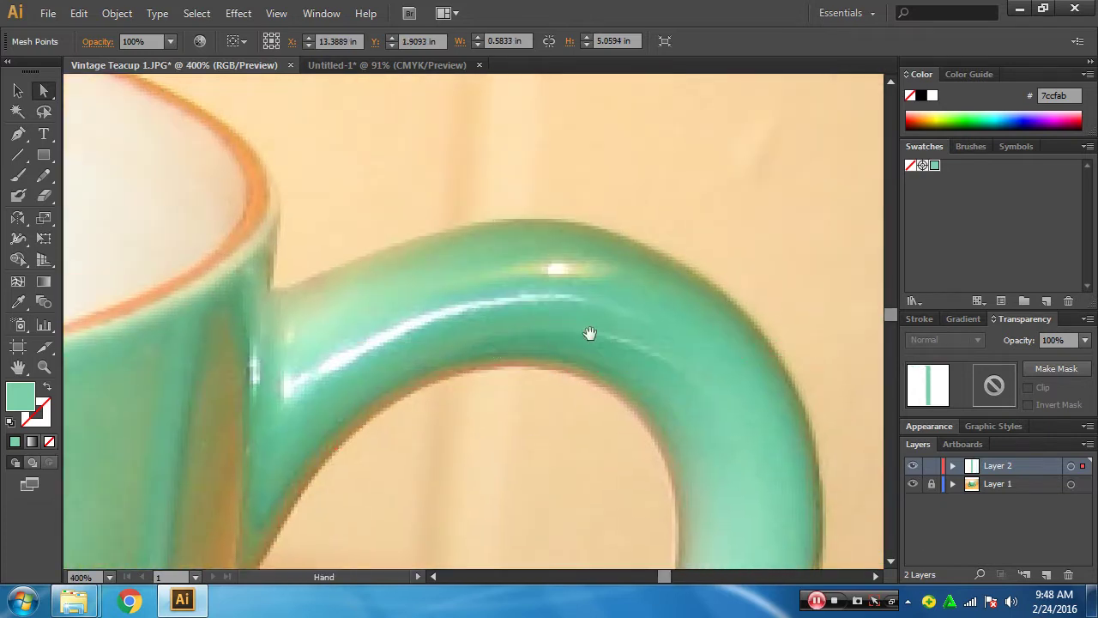
pyautogui.moveTo(588, 332); pyautogui.dragTo(343, 372)
pyautogui.moveTo(778, 109)
pyautogui.mouseDown()
pyautogui.moveTo(610, 154)
pyautogui.moveTo(402, 186)
pyautogui.moveTo(191, 274)
pyautogui.moveTo(100, 270)
pyautogui.mouseUp()
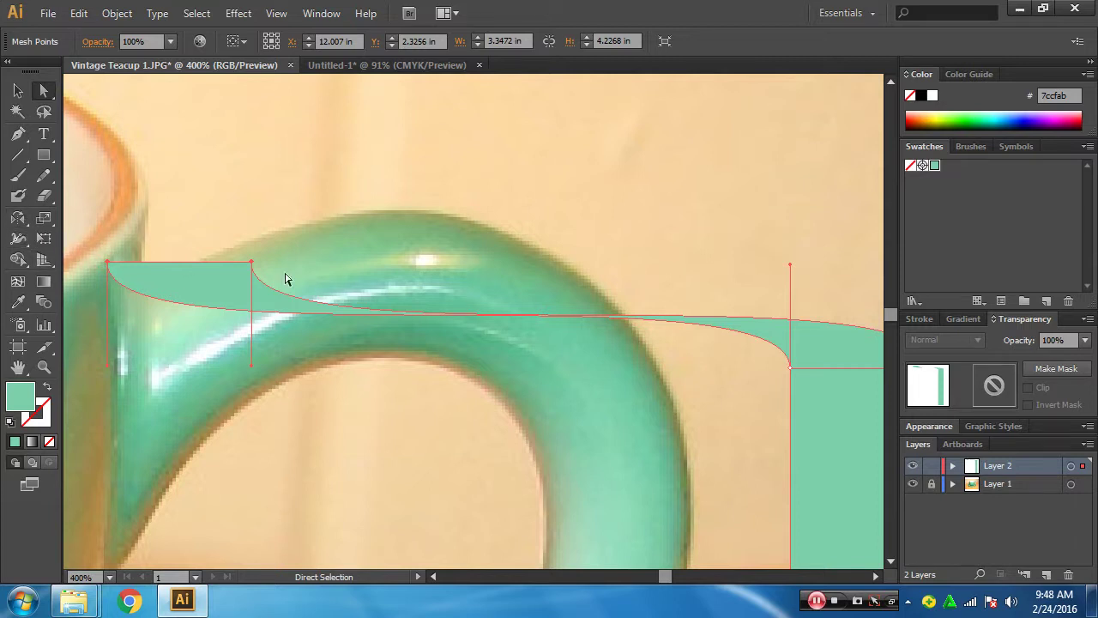
pyautogui.moveTo(107, 262); pyautogui.dragTo(124, 547)
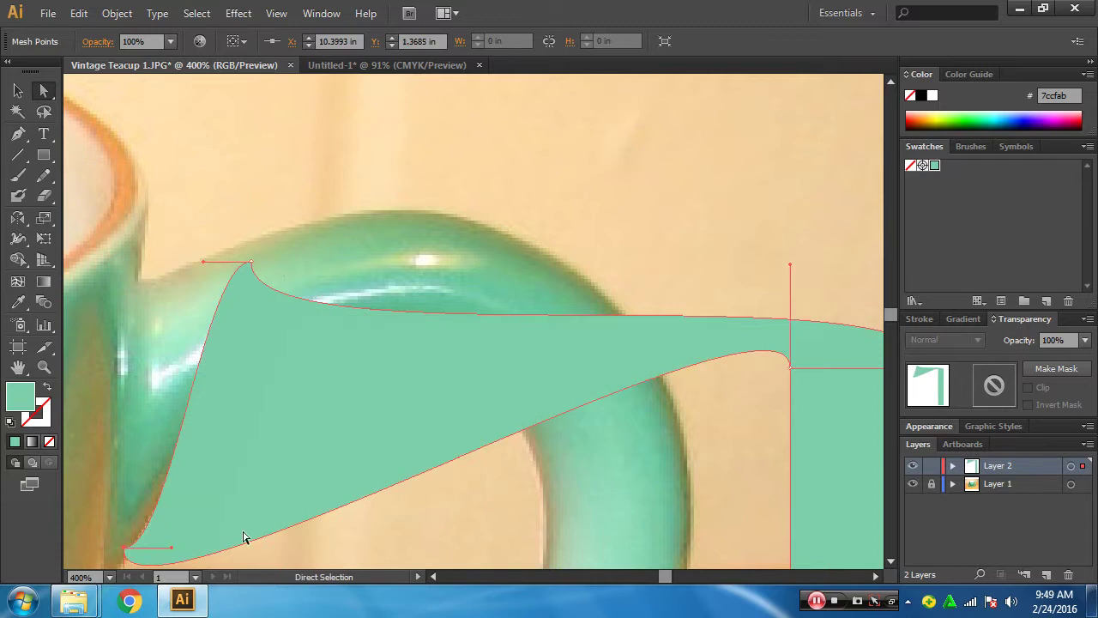
pyautogui.hotkey('ctrl', 'z')
pyautogui.hotkey('ctrl', 'z')
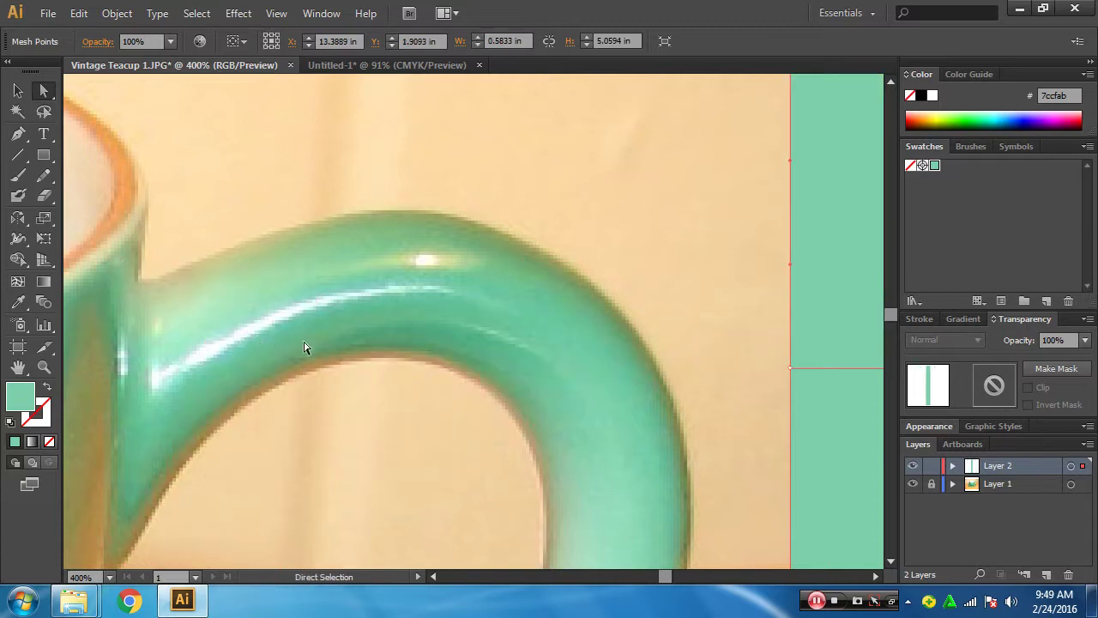
pyautogui.hotkey('ctrl', 'shift', 'z')
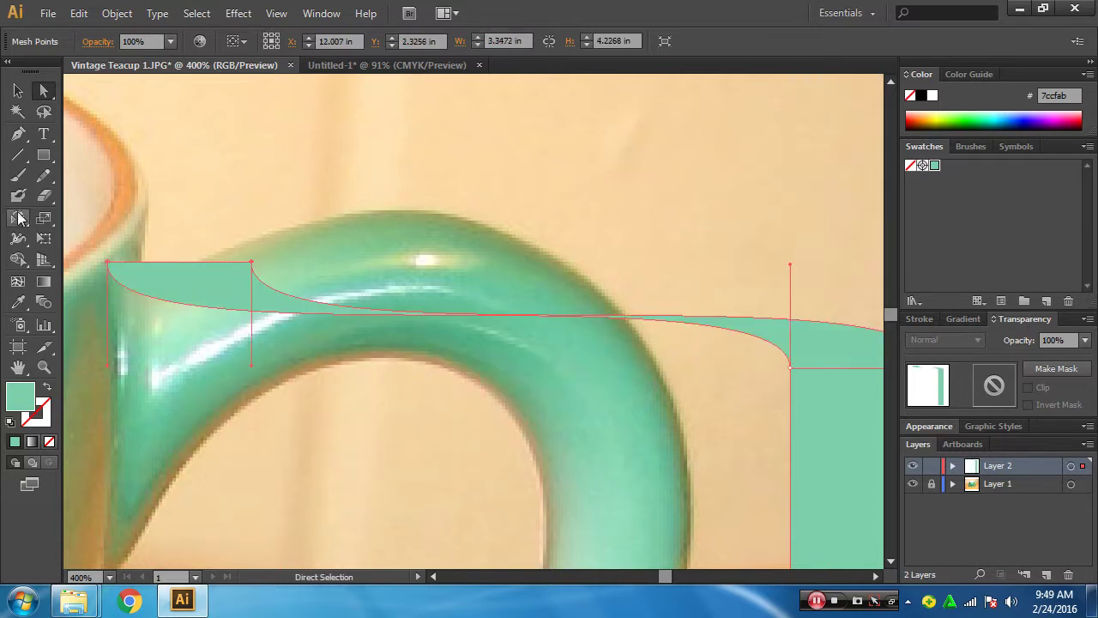
# - Rotate the bent strip to follow the handle's top and pin its left anchors onto the cup edge
pyautogui.moveTo(17, 218); pyautogui.dragTo(74, 225)
pyautogui.click(75, 221)
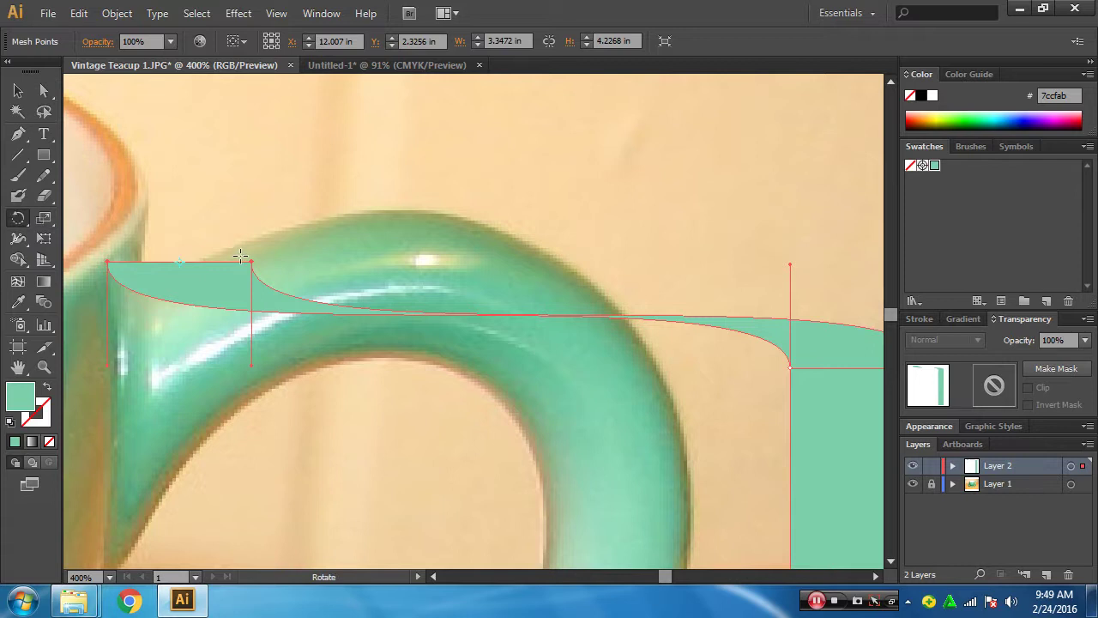
pyautogui.moveTo(241, 256); pyautogui.dragTo(143, 177)
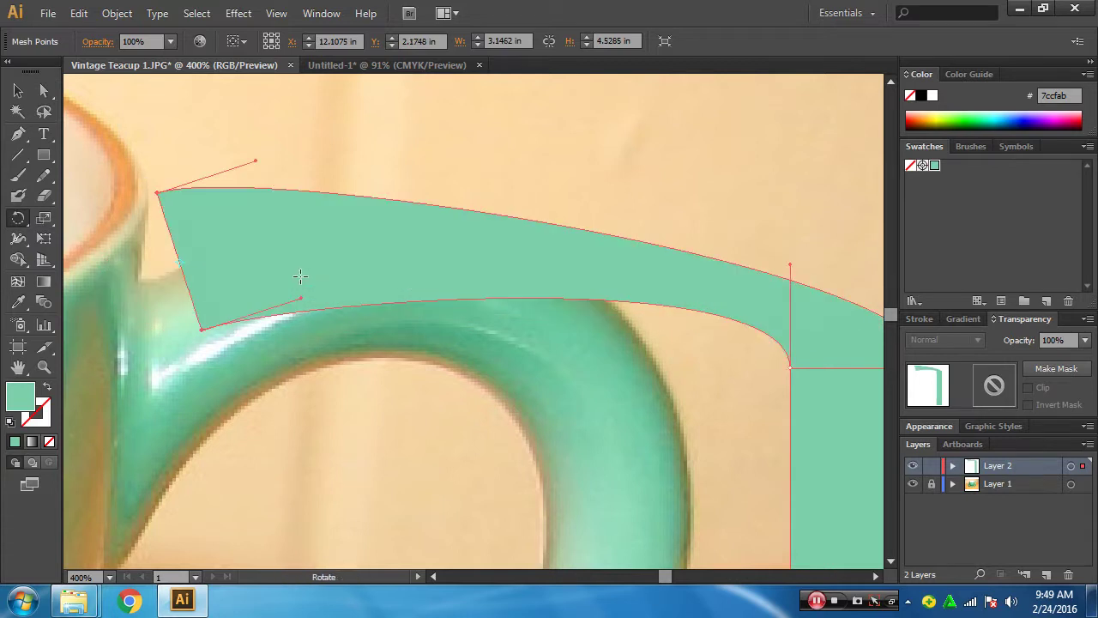
pyautogui.click(45, 89)
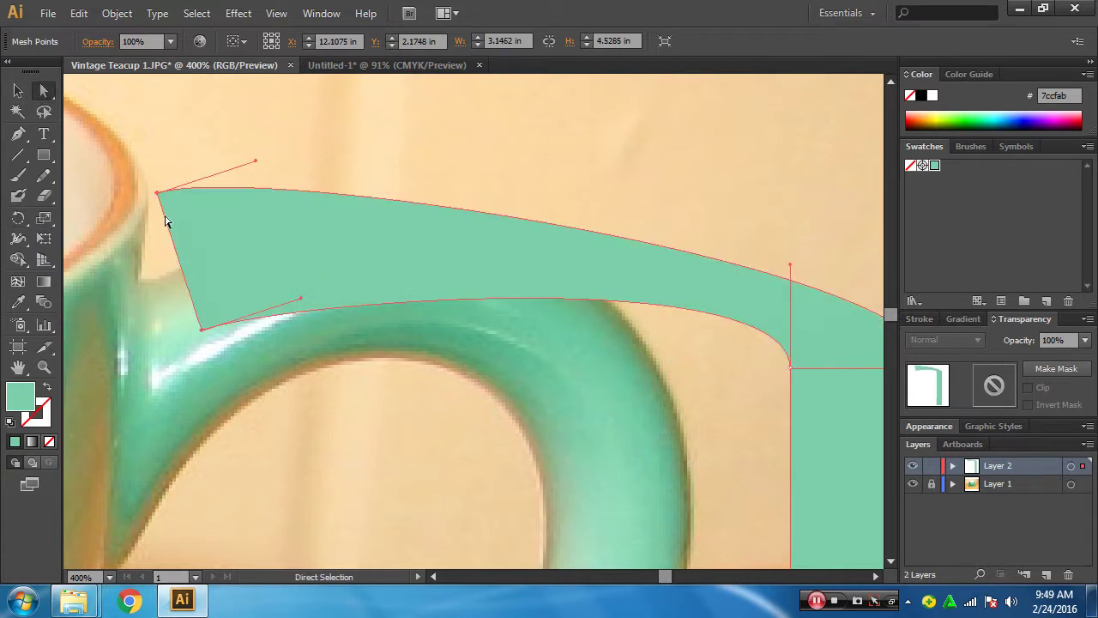
pyautogui.moveTo(158, 194); pyautogui.dragTo(142, 282)
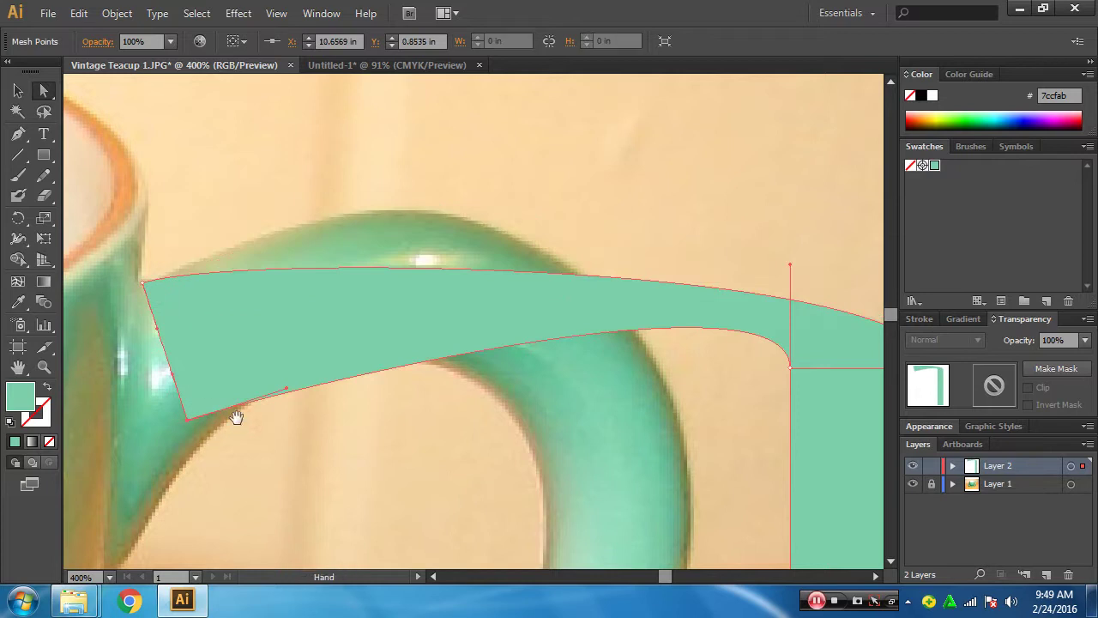
pyautogui.moveTo(235, 417)
pyautogui.mouseDown()
pyautogui.moveTo(255, 309)
pyautogui.moveTo(156, 459)
pyautogui.mouseUp()
pyautogui.moveTo(192, 169); pyautogui.dragTo(189, 170)
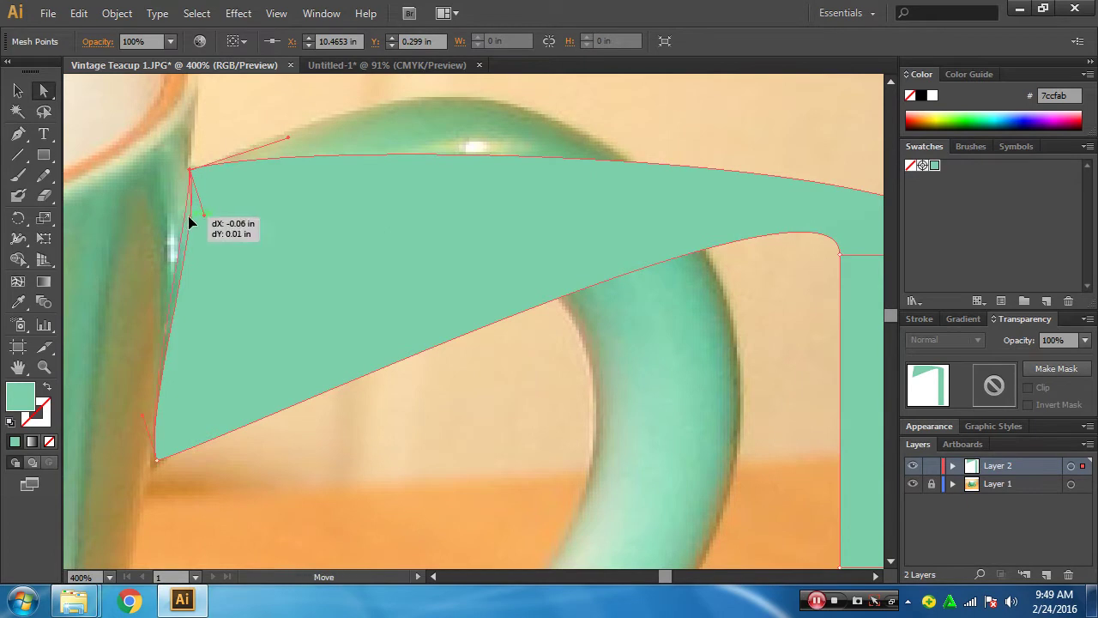
pyautogui.moveTo(206, 221); pyautogui.dragTo(187, 217)
# - Rotate the strip's right bend along the handle curve and pull its top anchor to the outer edge
pyautogui.moveTo(410, 241); pyautogui.dragTo(292, 269)
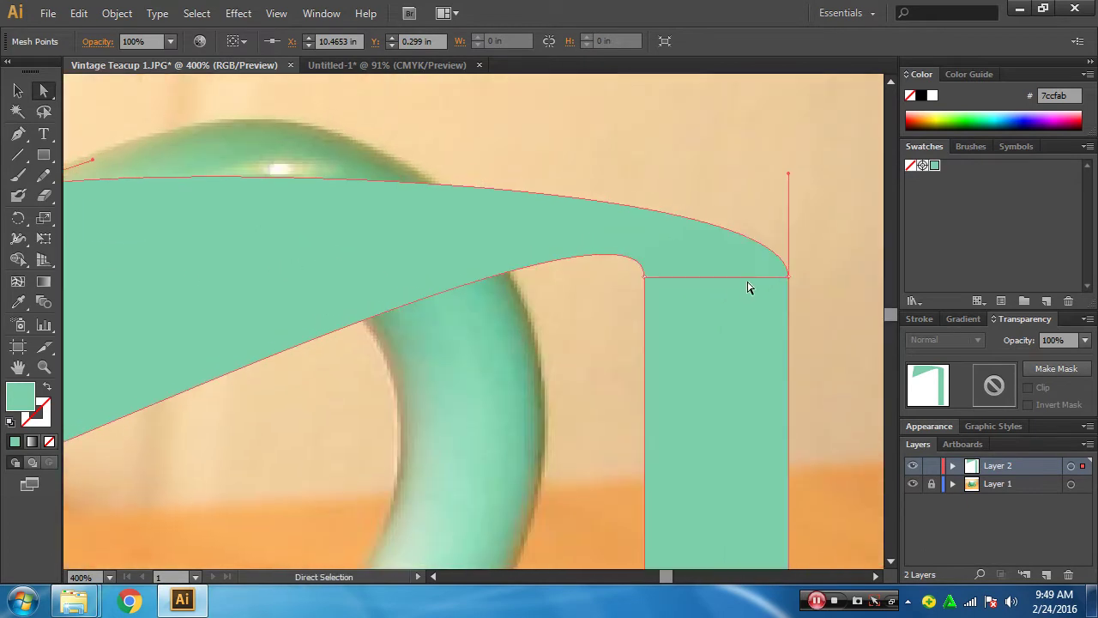
pyautogui.moveTo(657, 277); pyautogui.dragTo(355, 264)
pyautogui.moveTo(466, 355); pyautogui.dragTo(618, 370)
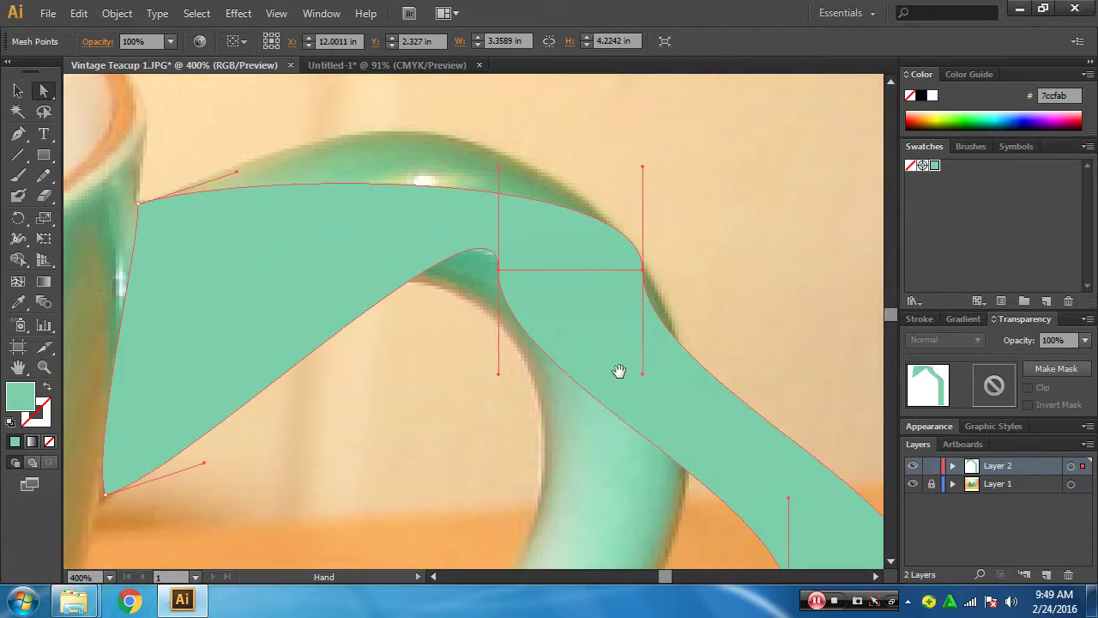
pyautogui.click(18, 218)
pyautogui.moveTo(663, 262); pyautogui.dragTo(589, 201)
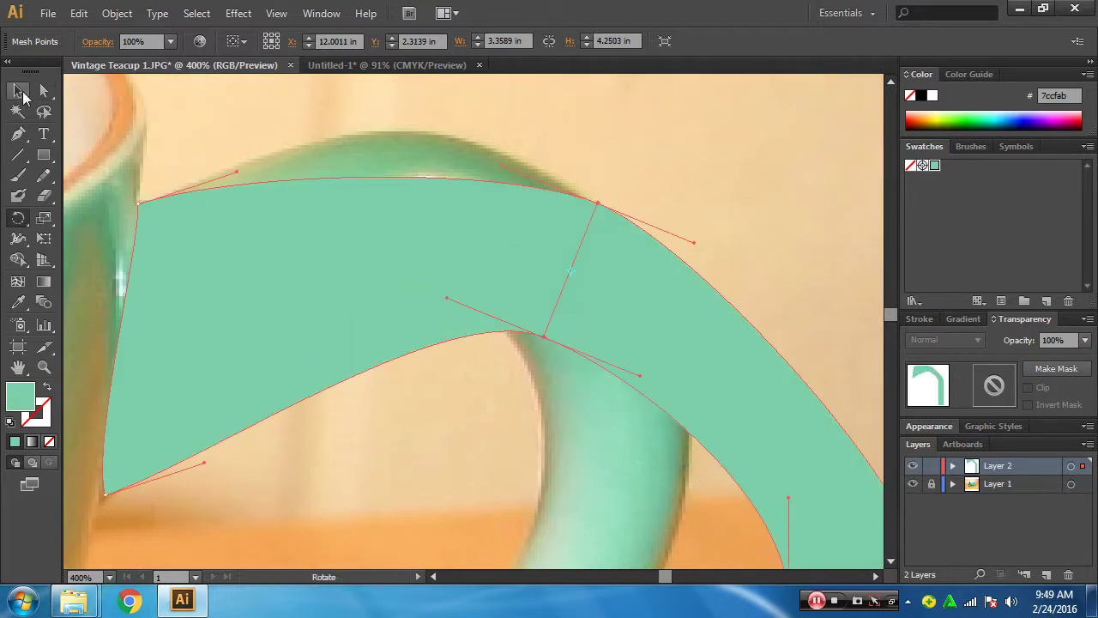
pyautogui.click(44, 90)
pyautogui.moveTo(598, 206); pyautogui.dragTo(478, 146)
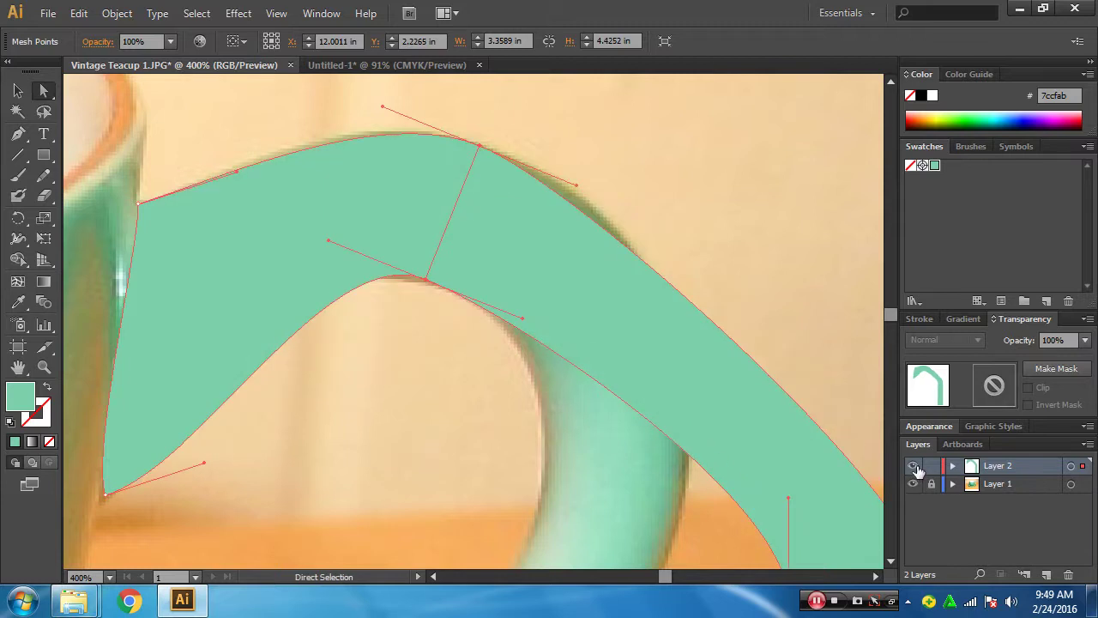
# - Switch to Outline view (Ctrl+Y) and reshape the mesh's upper curves to hug the handle edges
pyautogui.hotkey('ctrl', 'y')
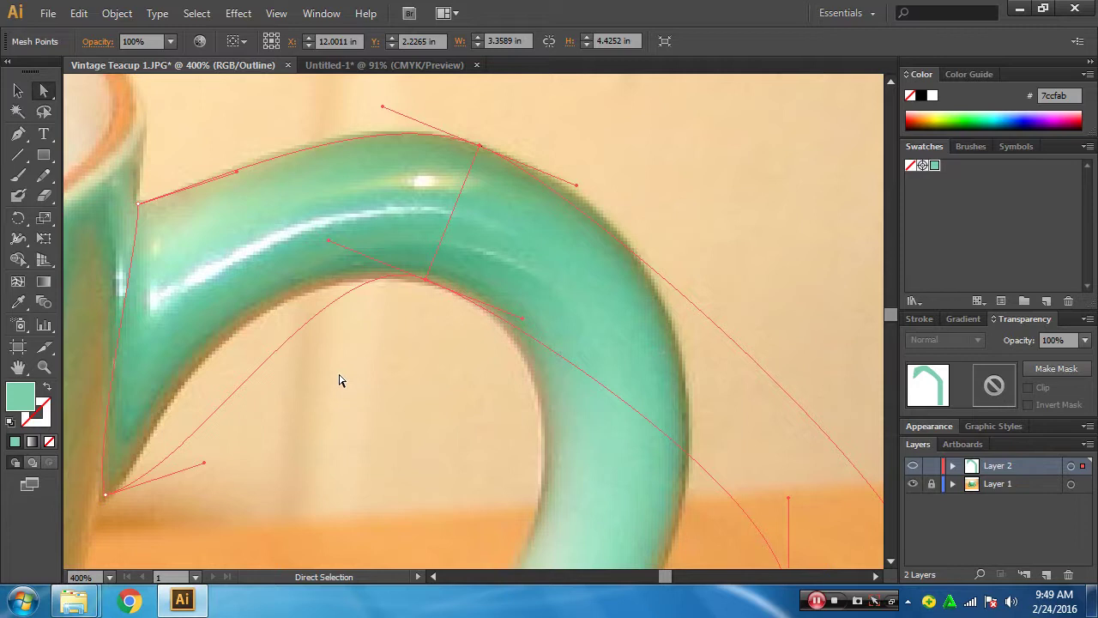
pyautogui.moveTo(339, 380); pyautogui.dragTo(429, 324)
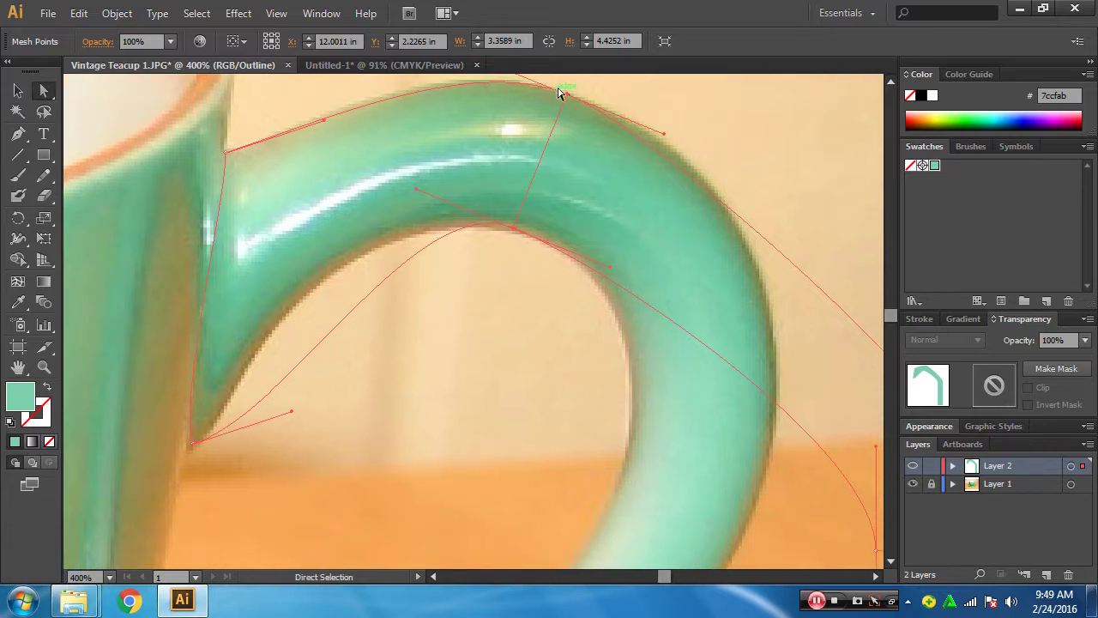
pyautogui.moveTo(292, 417)
pyautogui.mouseDown()
pyautogui.moveTo(246, 343)
pyautogui.moveTo(272, 314)
pyautogui.moveTo(226, 411)
pyautogui.mouseUp()
pyautogui.moveTo(513, 233); pyautogui.dragTo(505, 236)
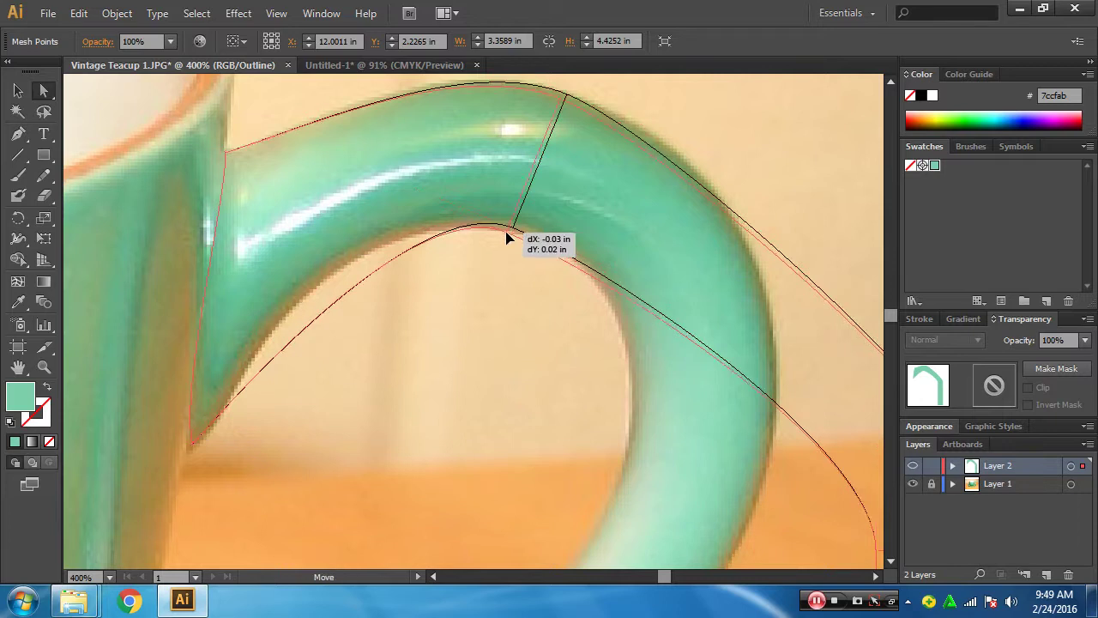
pyautogui.moveTo(412, 201); pyautogui.dragTo(344, 194)
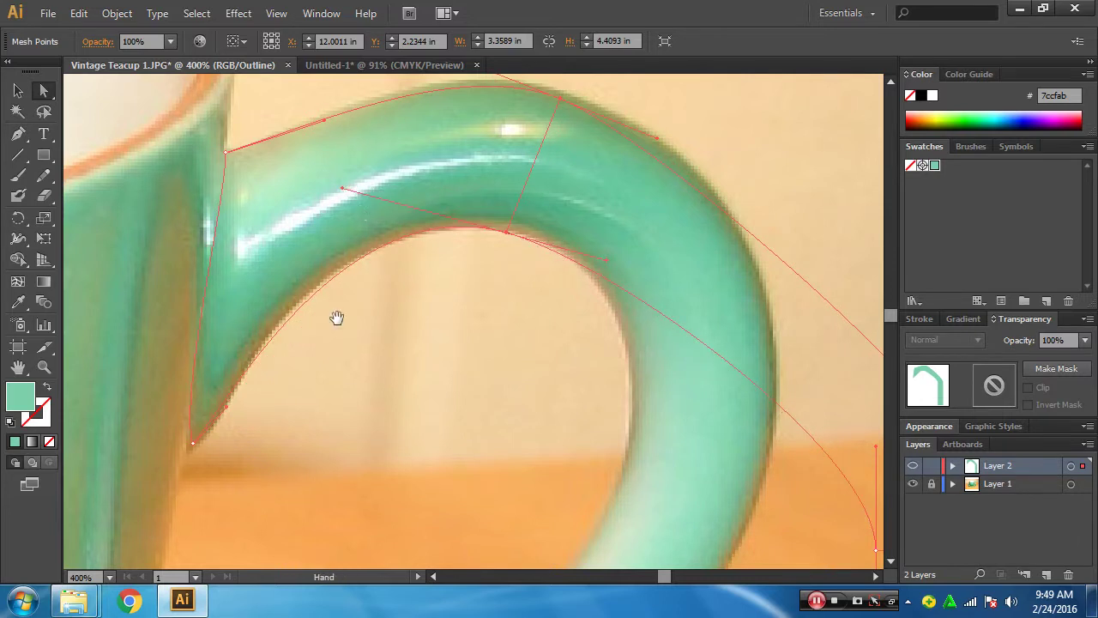
# - Fine-tune the top curve points onto the handle's inner and outer edges, then zoom out
pyautogui.hscroll(1, 191, 435)
pyautogui.moveTo(195, 417); pyautogui.dragTo(204, 413)
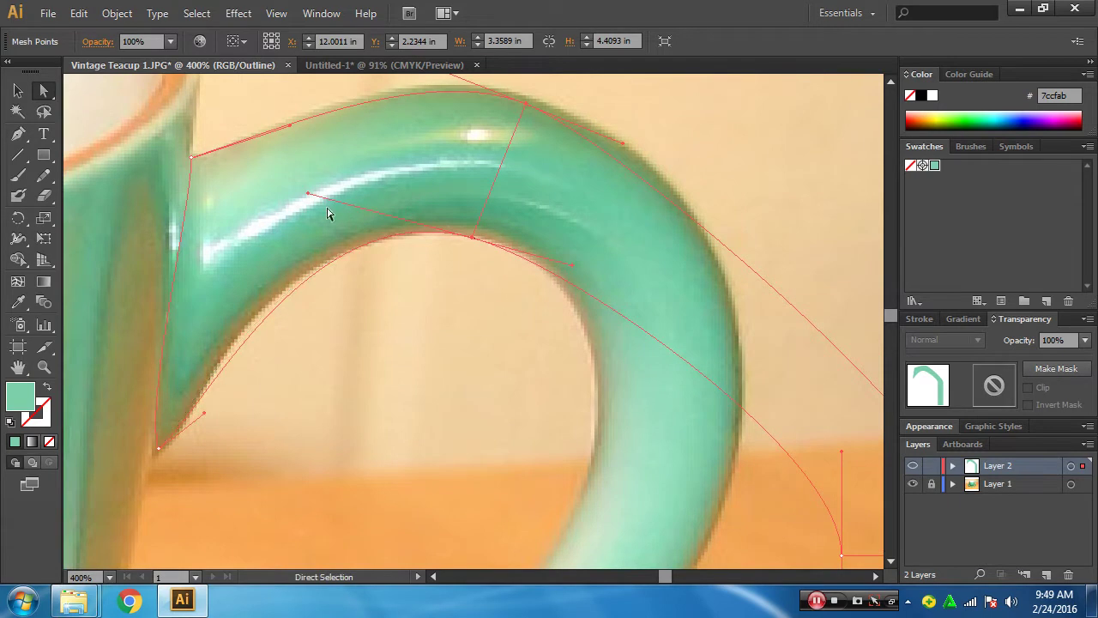
pyautogui.moveTo(310, 195); pyautogui.dragTo(289, 196)
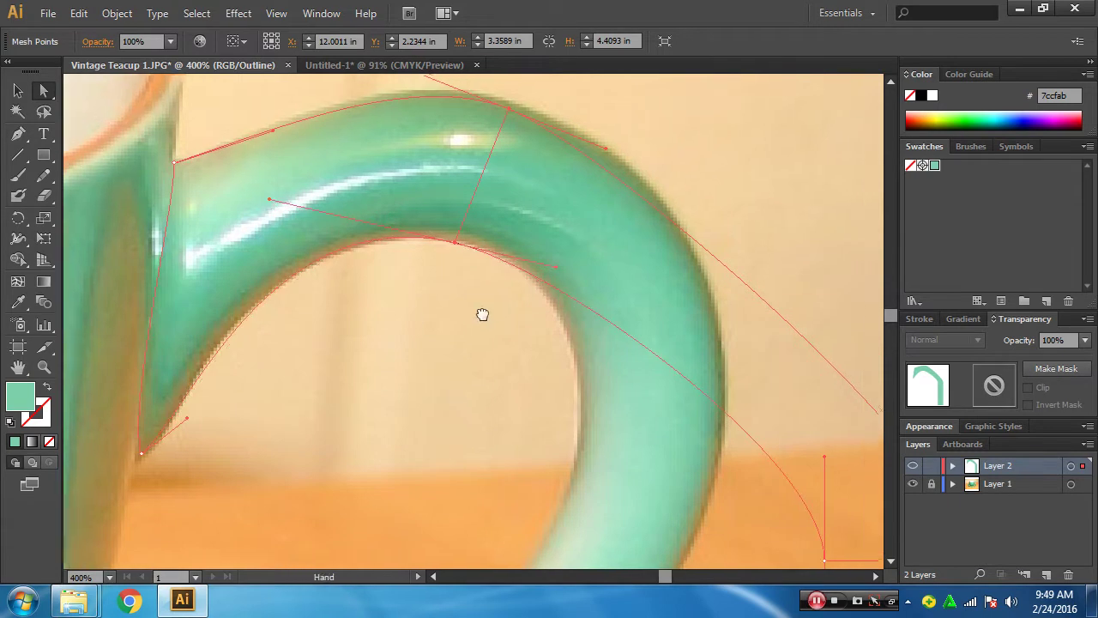
pyautogui.scroll(2, 483, 314)
pyautogui.hscroll(2, 483, 314)
pyautogui.moveTo(197, 211); pyautogui.dragTo(197, 207)
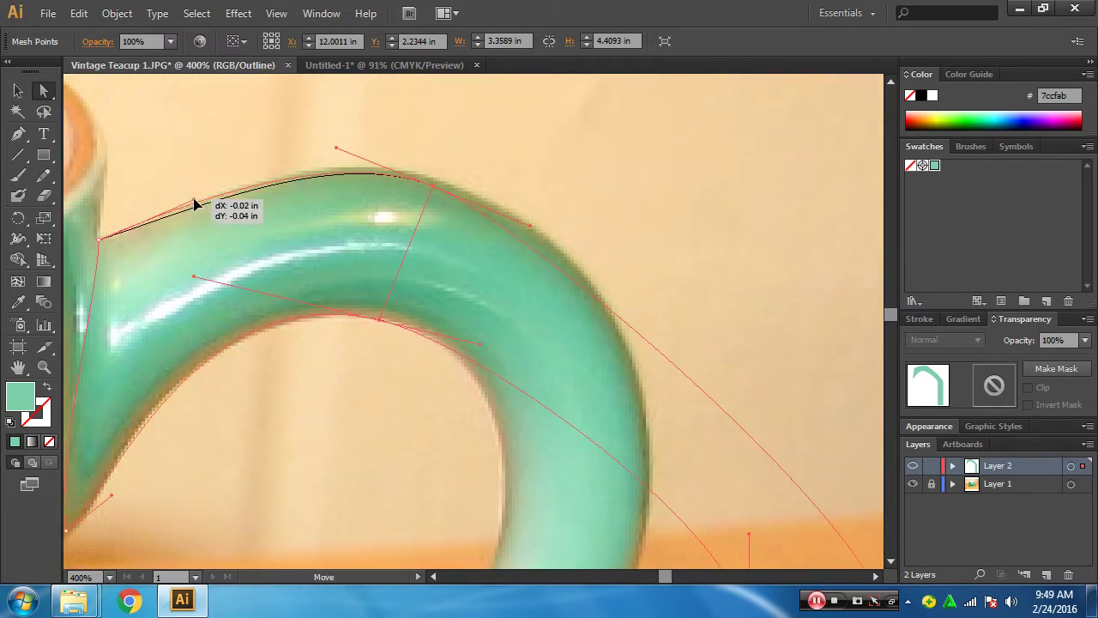
pyautogui.hscroll(3, 361, 265)
pyautogui.moveTo(315, 176); pyautogui.dragTo(317, 169)
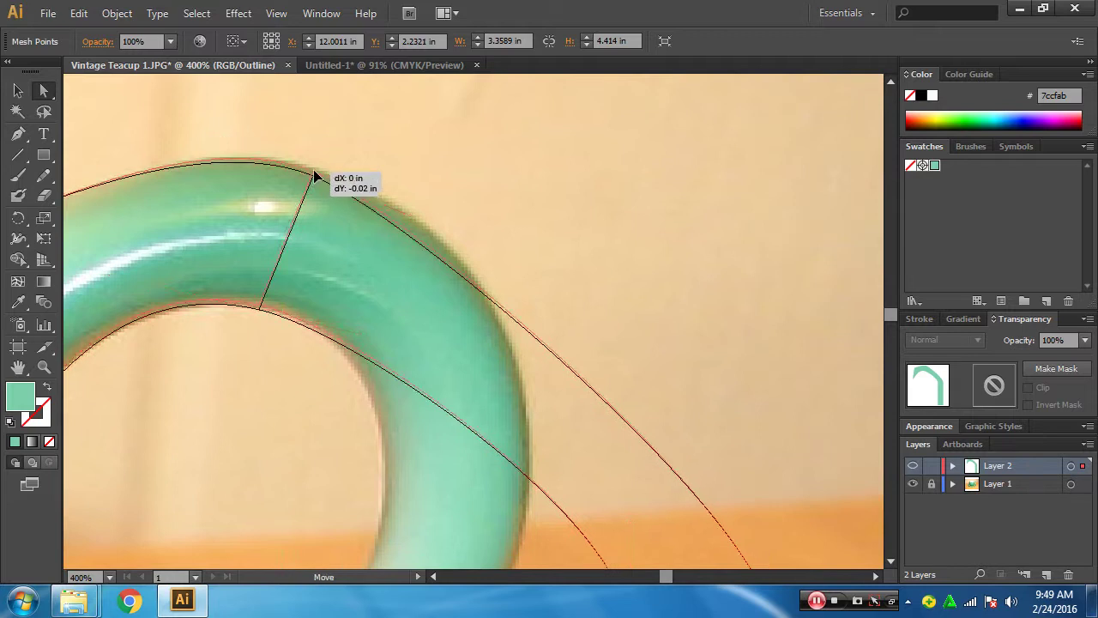
pyautogui.hscroll(2, 436, 315)
pyautogui.scroll(-2, 363, 324)
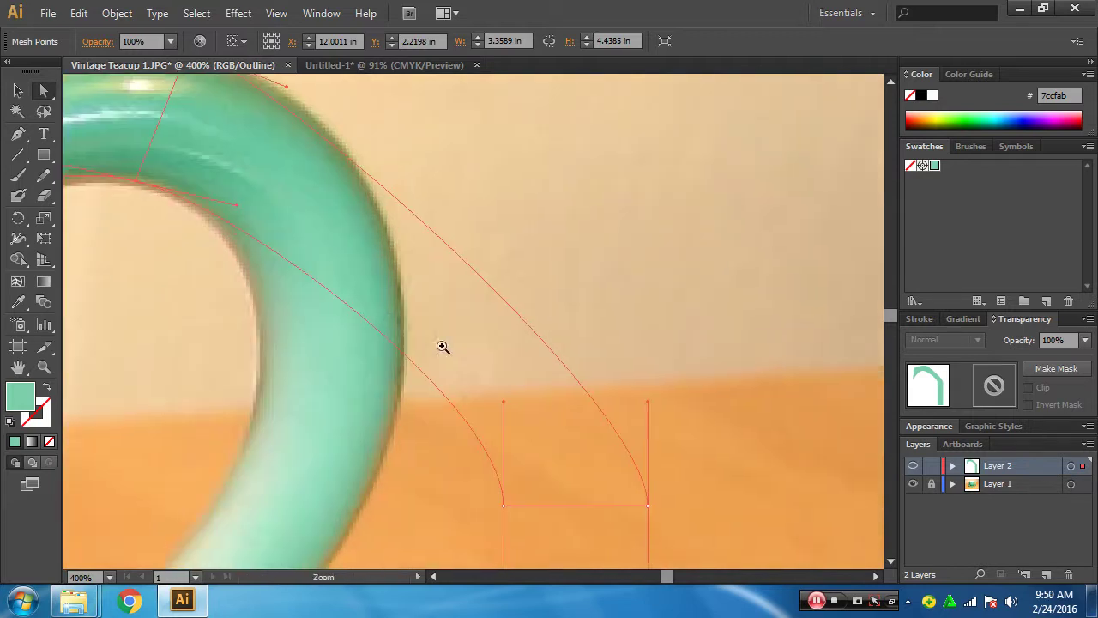
pyautogui.hotkey('ctrl', '-')
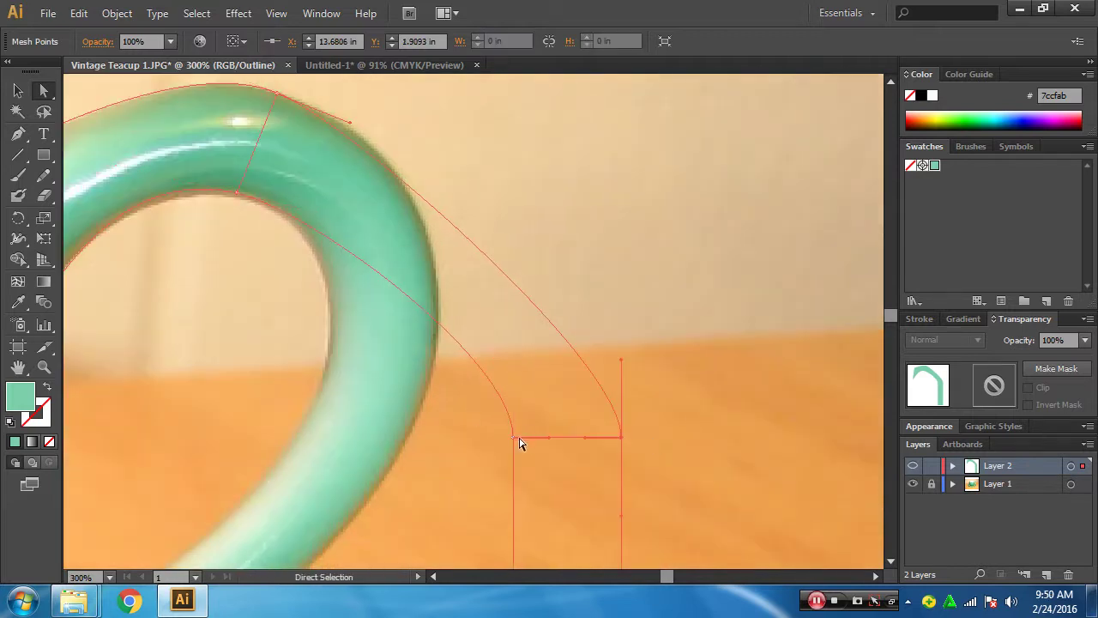
# - Angle the lower points' direction handles so the curves run along the handle's edges
pyautogui.moveTo(676, 407)
pyautogui.mouseDown()
pyautogui.moveTo(470, 436)
pyautogui.moveTo(326, 392)
pyautogui.mouseUp()
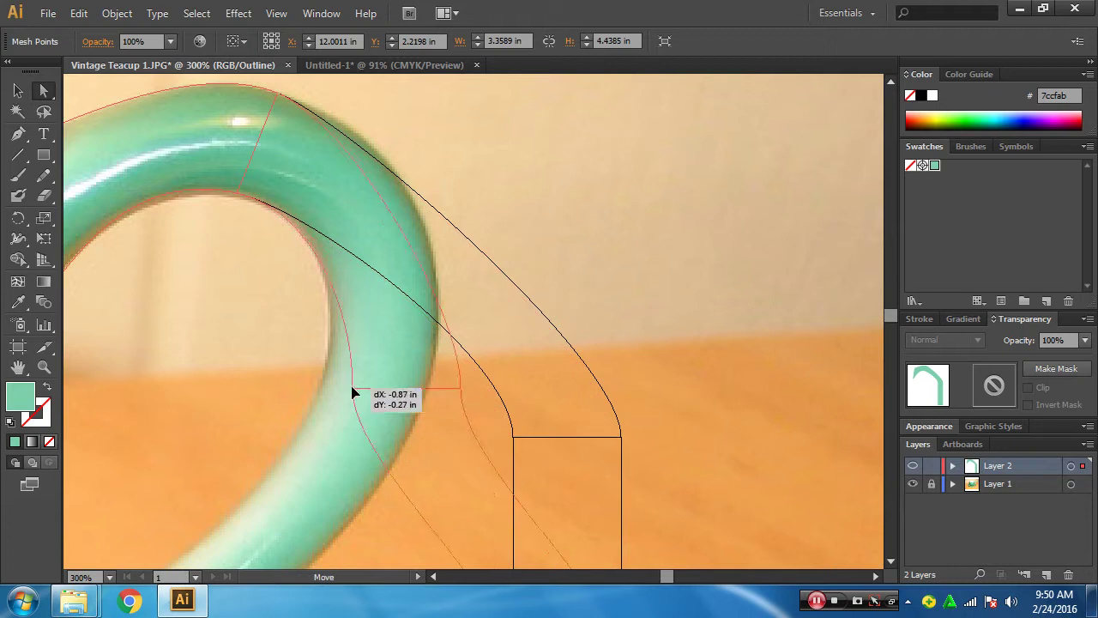
pyautogui.scroll(1, 482, 411)
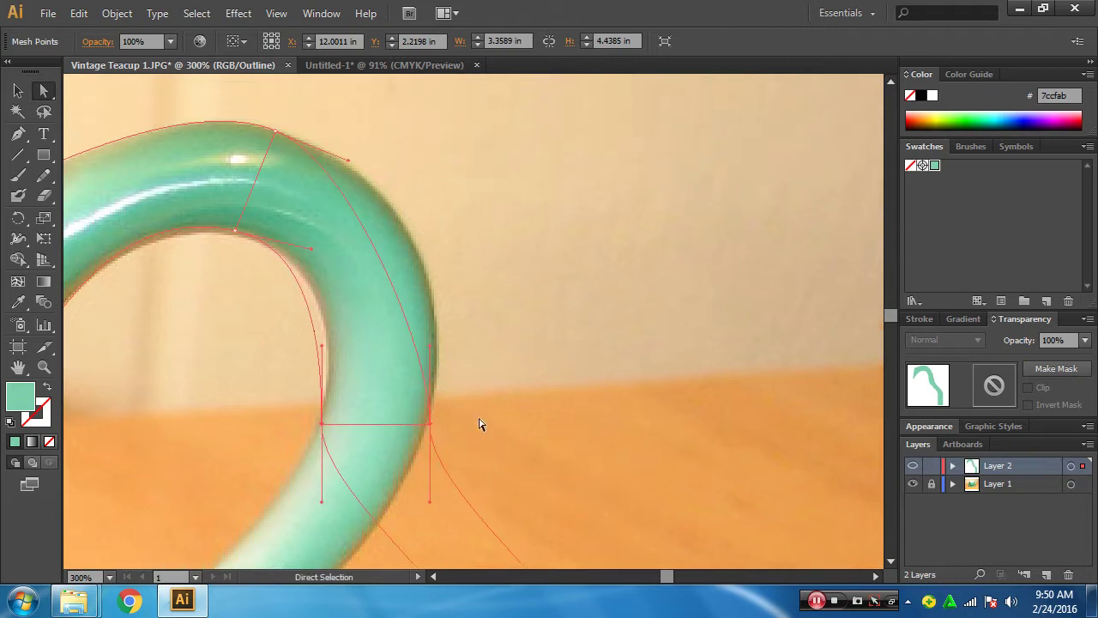
pyautogui.moveTo(468, 398); pyautogui.dragTo(411, 445)
pyautogui.moveTo(432, 351); pyautogui.dragTo(464, 270)
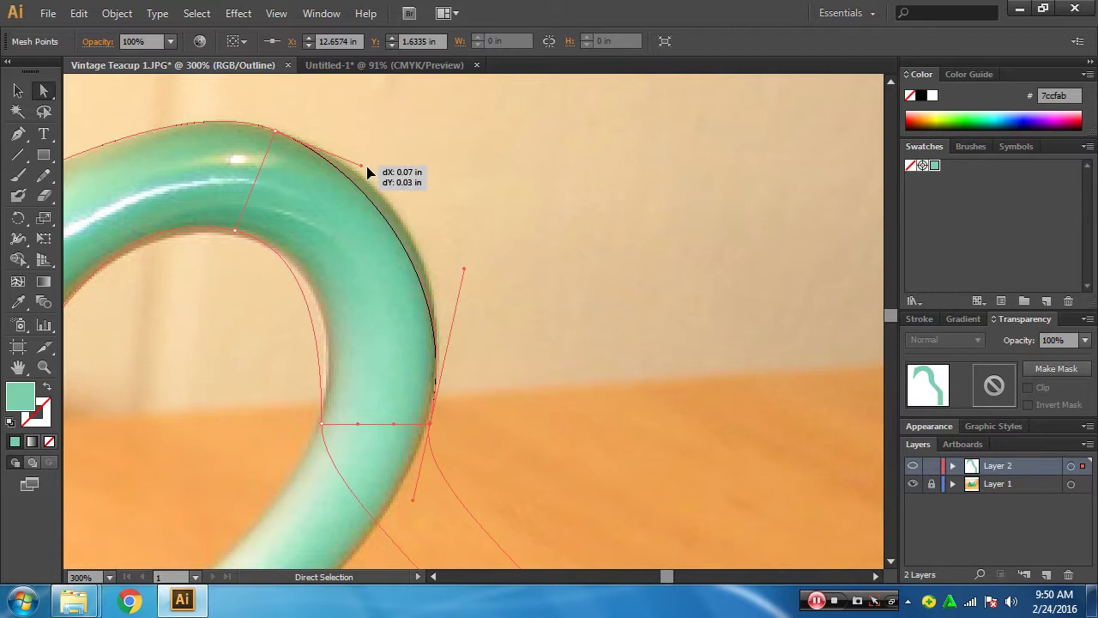
pyautogui.moveTo(352, 163); pyautogui.dragTo(397, 181)
pyautogui.moveTo(402, 390); pyautogui.dragTo(496, 276)
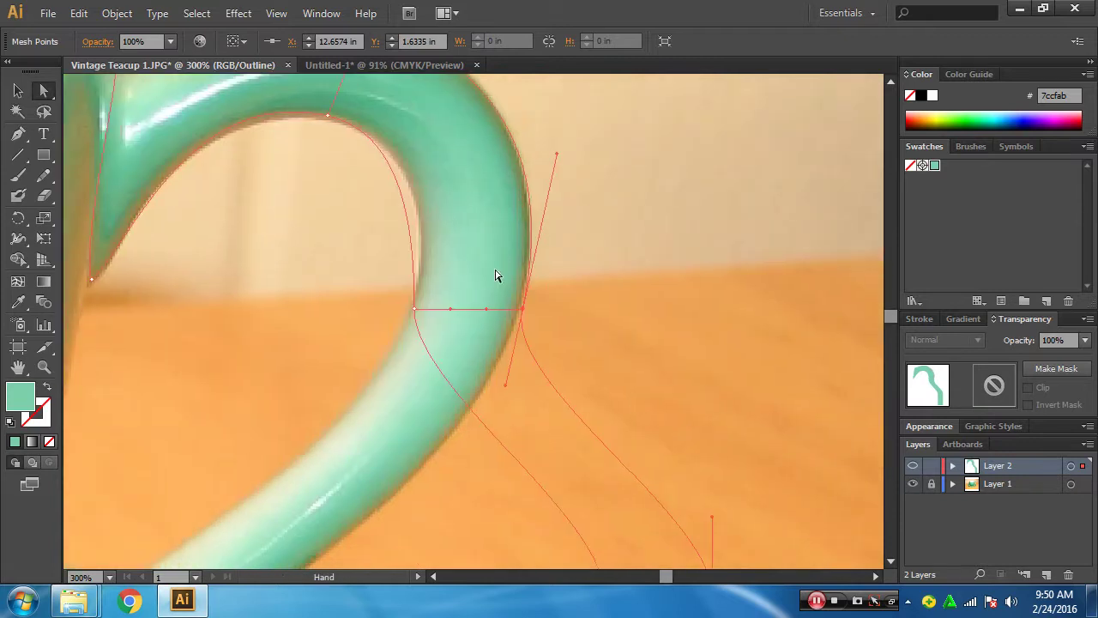
pyautogui.click(415, 309)
pyautogui.click(385, 314)
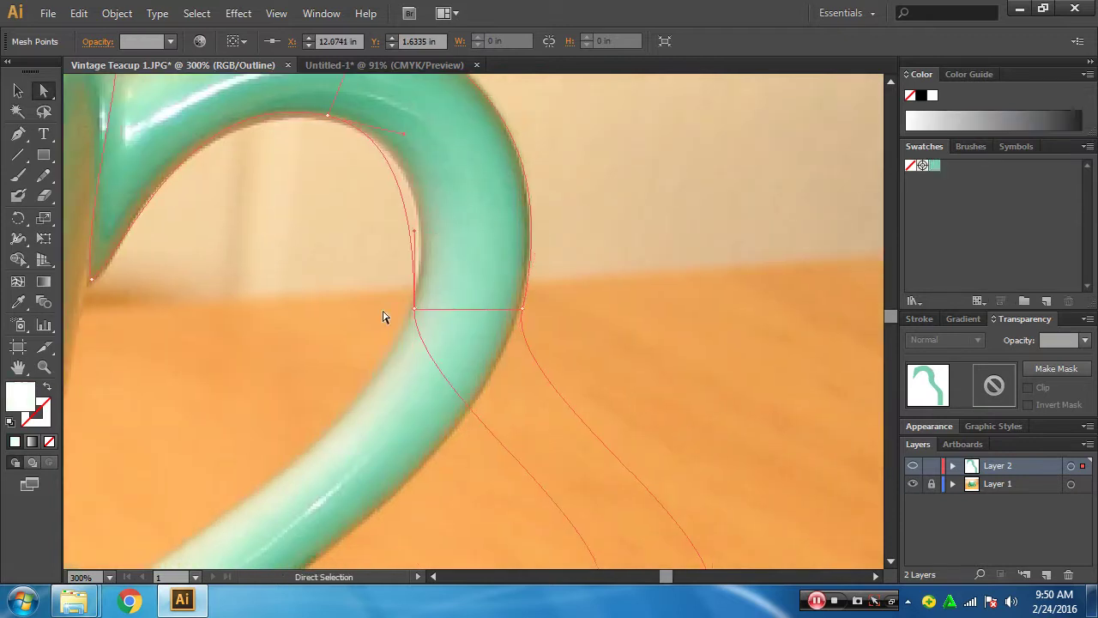
pyautogui.click(416, 288)
pyautogui.moveTo(415, 232); pyautogui.dragTo(434, 225)
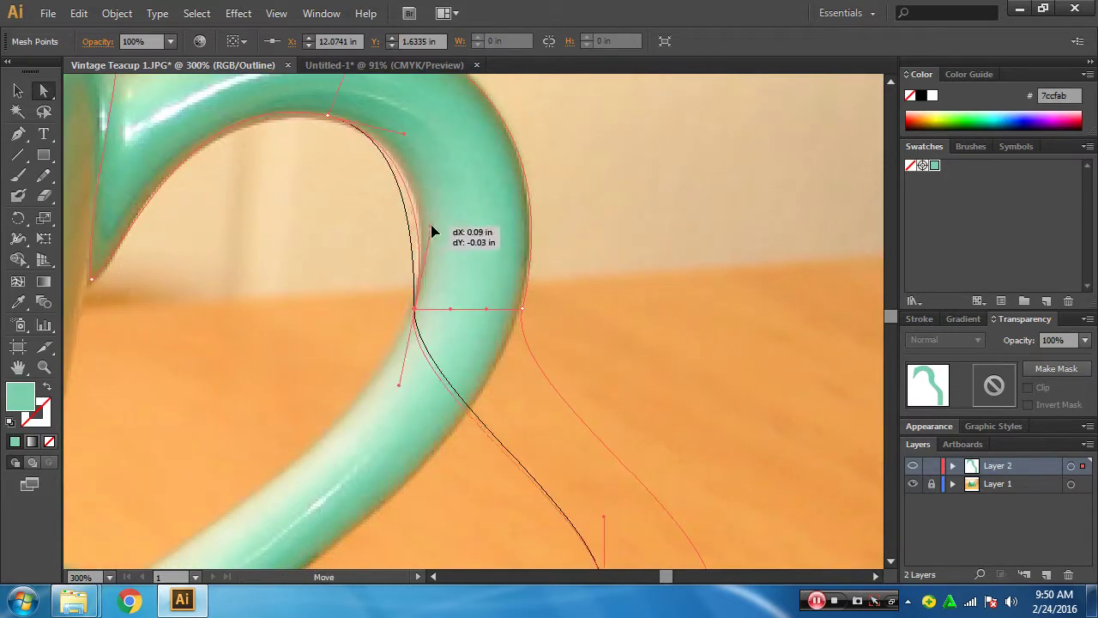
# - Move the strip's lower end onto the lower handle and rotate it to match the slant
pyautogui.scroll(-3, 515, 361)
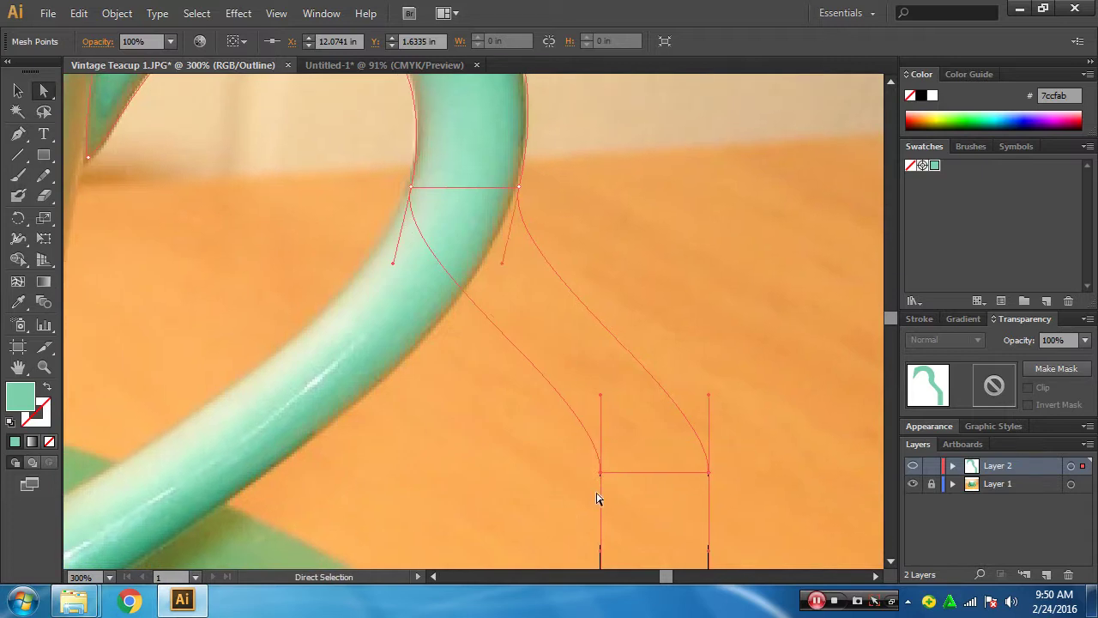
pyautogui.moveTo(599, 477)
pyautogui.mouseDown()
pyautogui.moveTo(212, 446)
pyautogui.moveTo(187, 432)
pyautogui.mouseUp()
pyautogui.scroll(-2, 211, 446)
pyautogui.hscroll(-2, 211, 446)
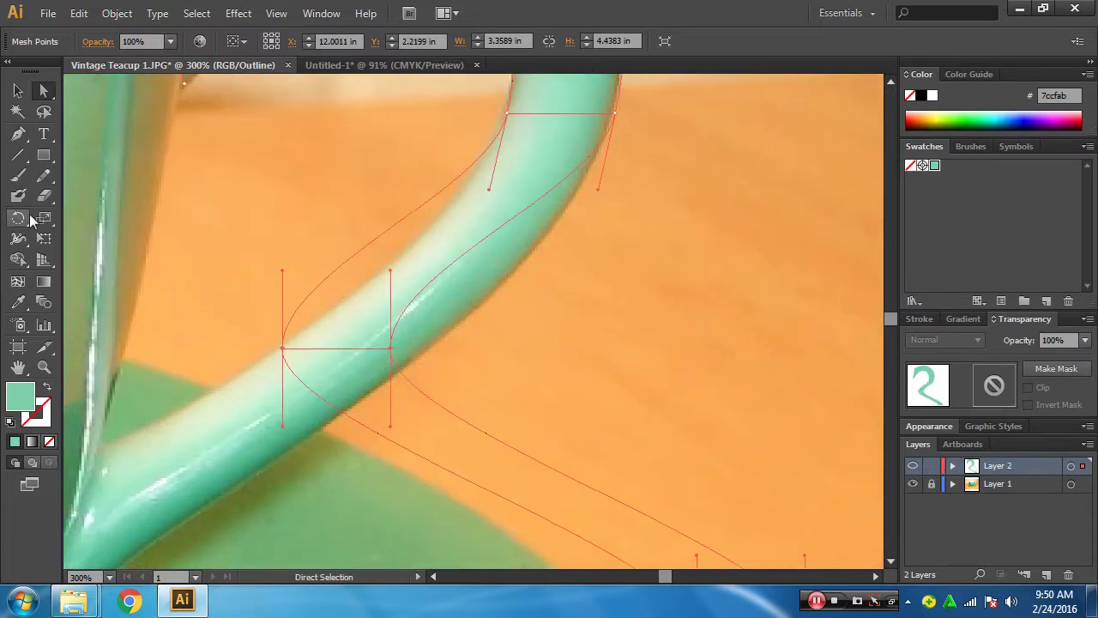
pyautogui.click(18, 218)
pyautogui.moveTo(363, 309); pyautogui.dragTo(411, 338)
# - Place the lower points on the handle's edge and pull the bottom points toward the handle base
pyautogui.scroll(1, 432, 392)
pyautogui.hscroll(-1, 432, 392)
pyautogui.click(43, 90)
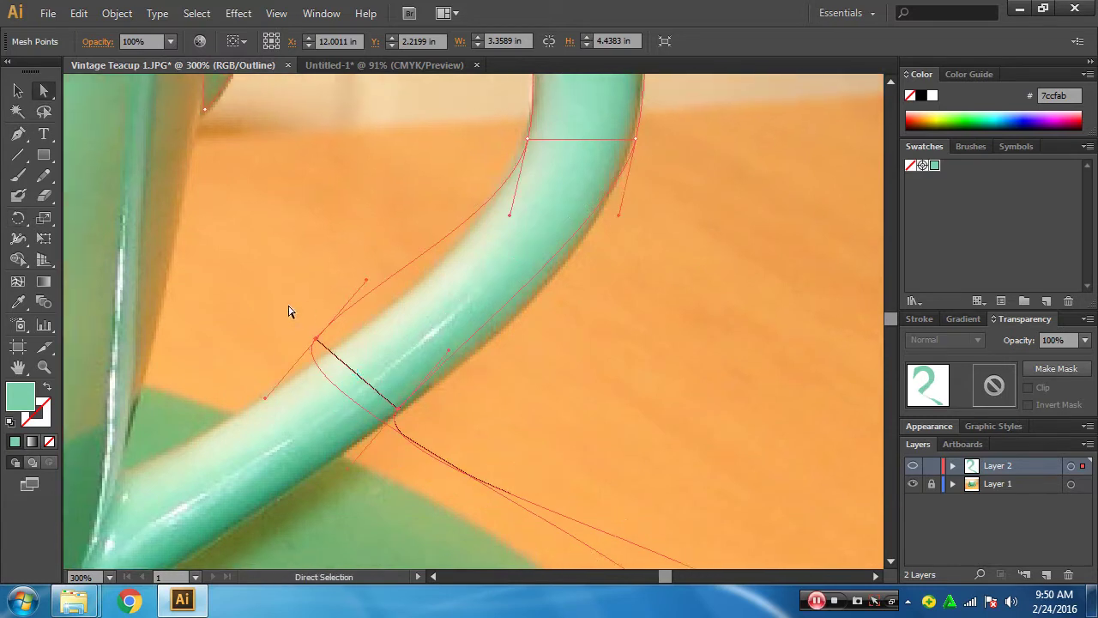
pyautogui.moveTo(317, 341); pyautogui.dragTo(360, 363)
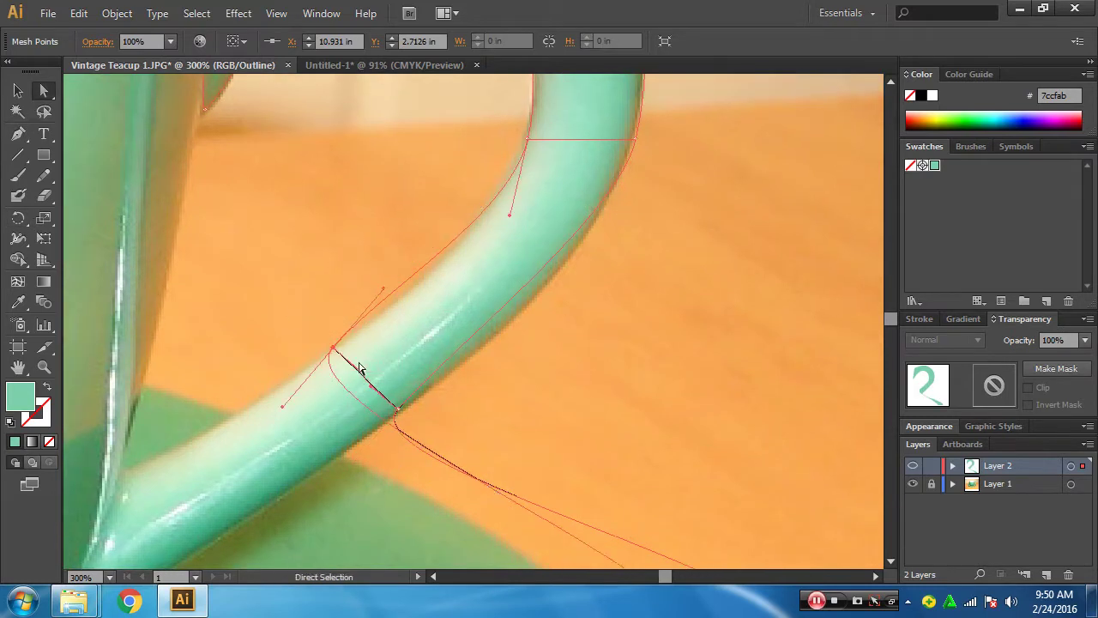
pyautogui.scroll(-3, 421, 363)
pyautogui.hscroll(2, 458, 277)
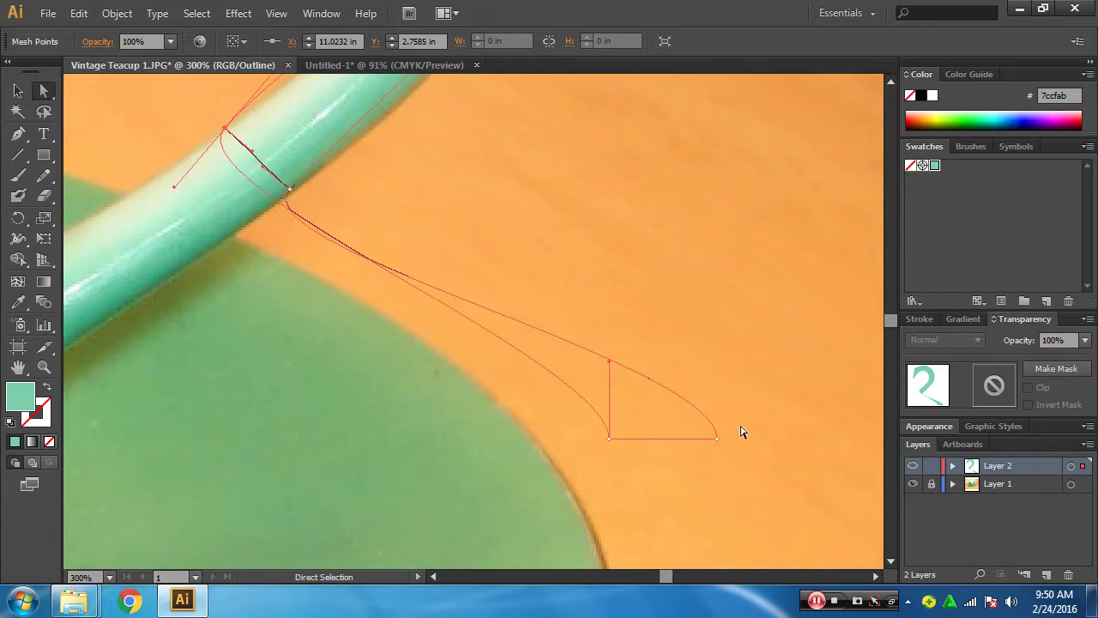
pyautogui.click(718, 438)
pyautogui.scroll(-1, 581, 454)
pyautogui.moveTo(674, 397)
pyautogui.mouseDown()
pyautogui.moveTo(266, 403)
pyautogui.moveTo(266, 386)
pyautogui.mouseUp()
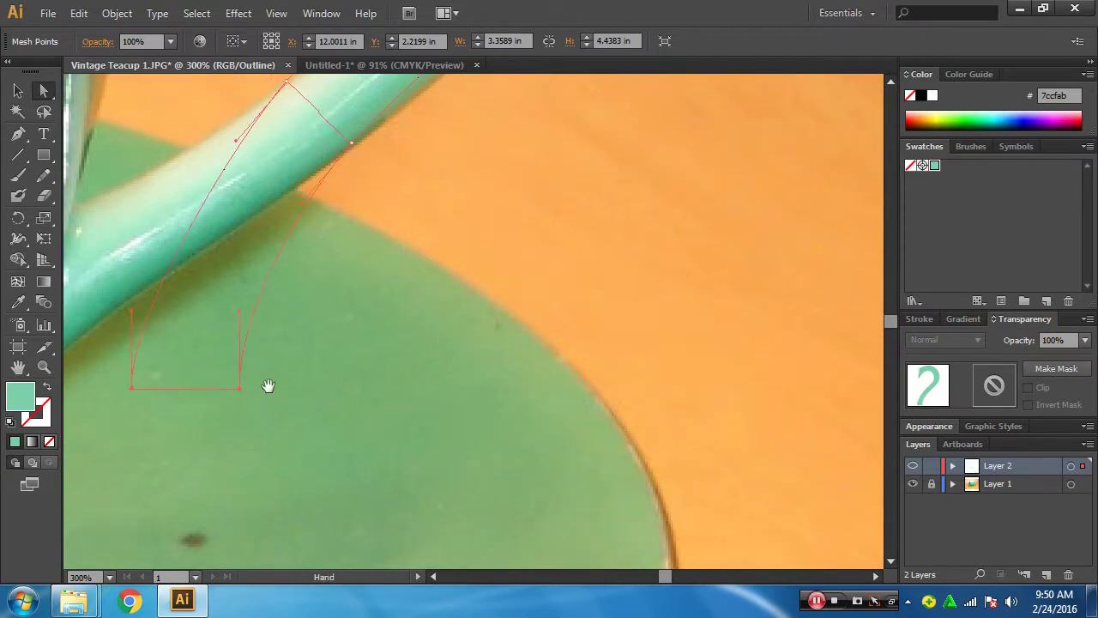
# - Drag the bottom corner points onto the handle's joint with the cup, flattening the top edge
pyautogui.scroll(1, 386, 429)
pyautogui.hscroll(-3, 515, 472)
pyautogui.moveTo(464, 482)
pyautogui.mouseDown()
pyautogui.moveTo(332, 370)
pyautogui.moveTo(336, 354)
pyautogui.mouseUp()
pyautogui.scroll(1, 427, 441)
pyautogui.hscroll(1, 426, 442)
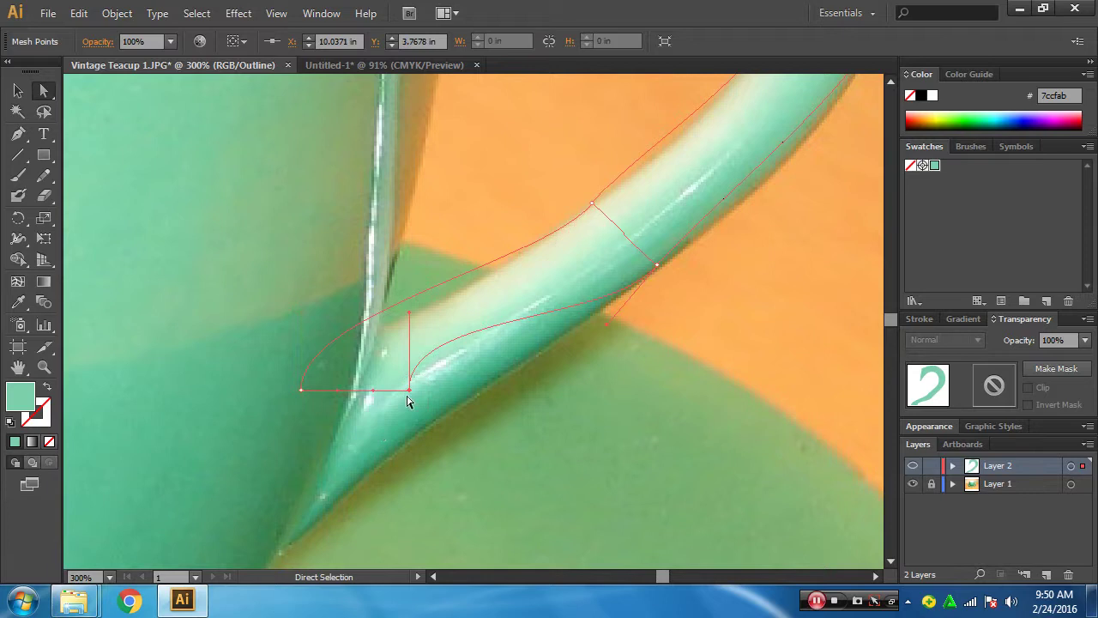
pyautogui.moveTo(409, 391); pyautogui.dragTo(317, 518)
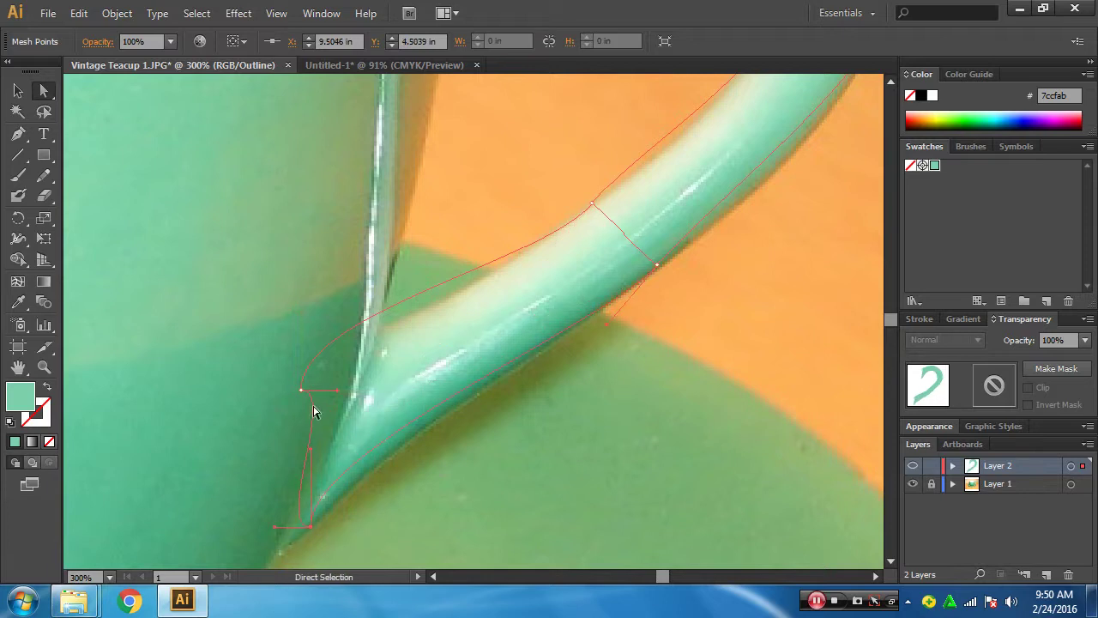
pyautogui.moveTo(301, 391)
pyautogui.mouseDown()
pyautogui.moveTo(388, 342)
pyautogui.moveTo(380, 327)
pyautogui.mouseUp()
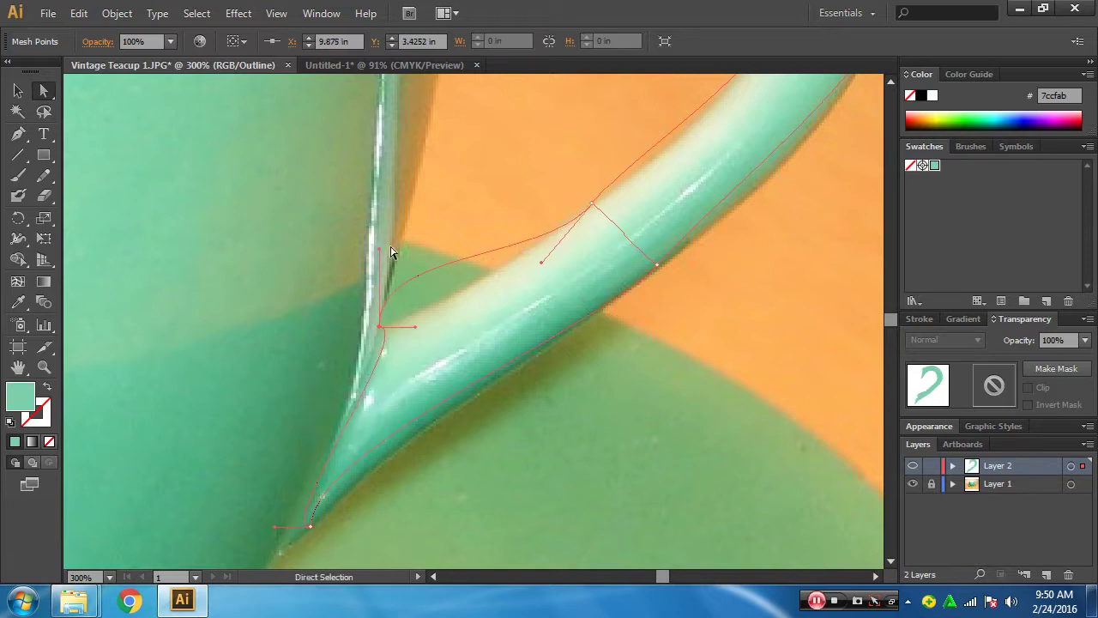
pyautogui.moveTo(383, 253); pyautogui.dragTo(466, 295)
pyautogui.moveTo(411, 332); pyautogui.dragTo(373, 373)
# - Move the lower point down to the handle base and smooth the lower curve along it
pyautogui.scroll(-2, 348, 453)
pyautogui.hscroll(1, 347, 453)
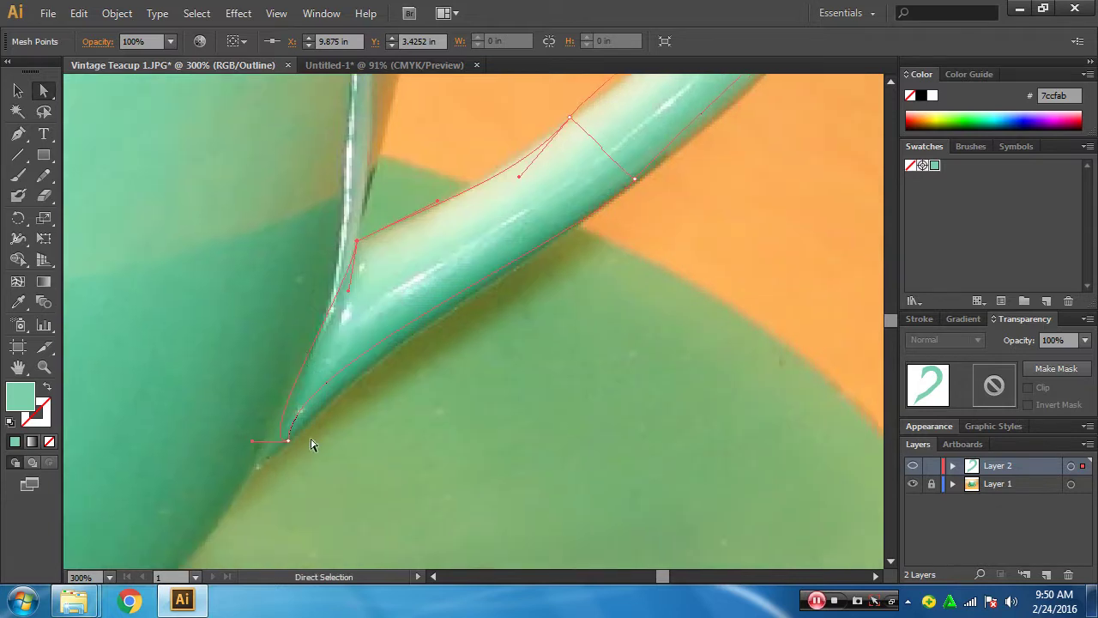
pyautogui.moveTo(290, 447); pyautogui.dragTo(272, 463)
pyautogui.moveTo(271, 384); pyautogui.dragTo(323, 392)
pyautogui.moveTo(239, 465); pyautogui.dragTo(299, 389)
pyautogui.moveTo(383, 363); pyautogui.dragTo(282, 449)
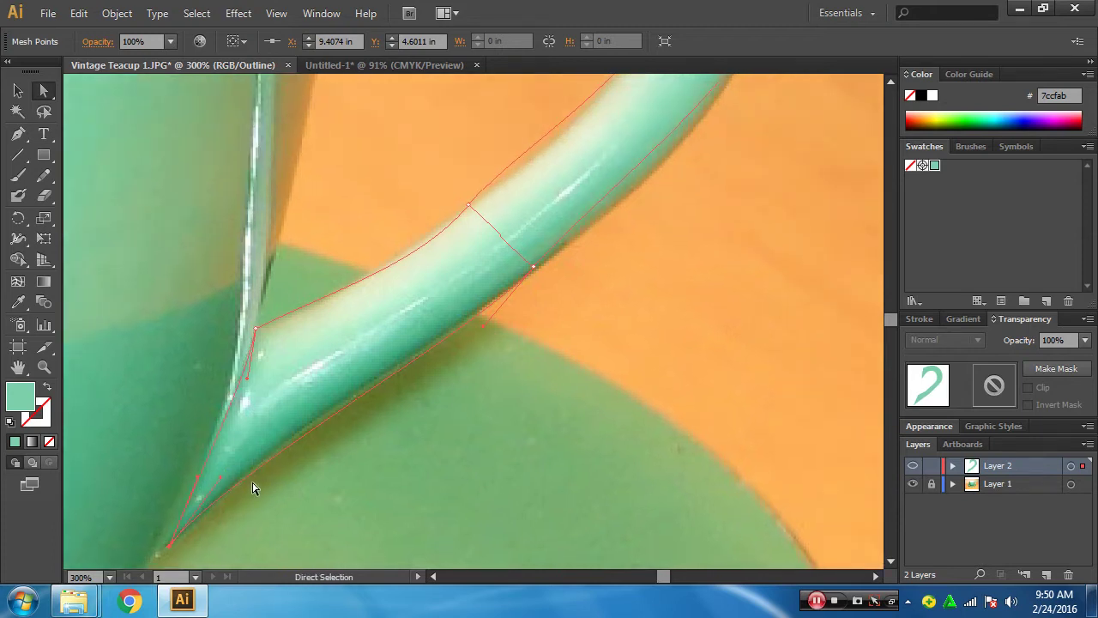
pyautogui.moveTo(483, 335)
pyautogui.mouseDown()
pyautogui.moveTo(544, 345)
pyautogui.moveTo(368, 441)
pyautogui.mouseUp()
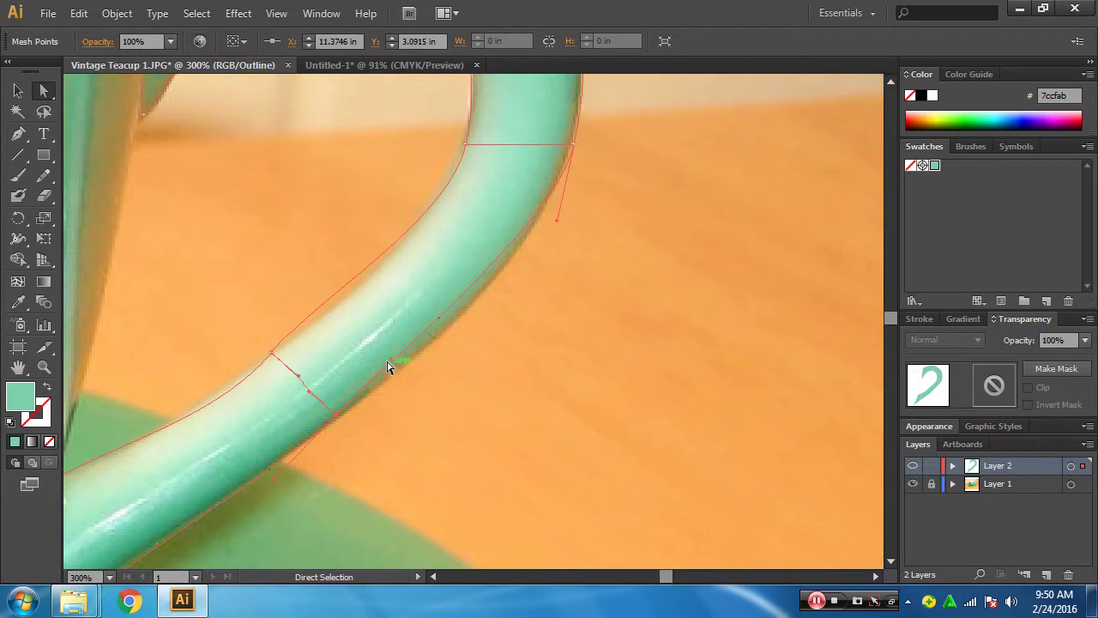
# - Reshape the strip's lower edge curves to lie on the photographed handle's outline
pyautogui.moveTo(391, 368)
pyautogui.mouseDown()
pyautogui.moveTo(405, 370)
pyautogui.moveTo(356, 437)
pyautogui.mouseUp()
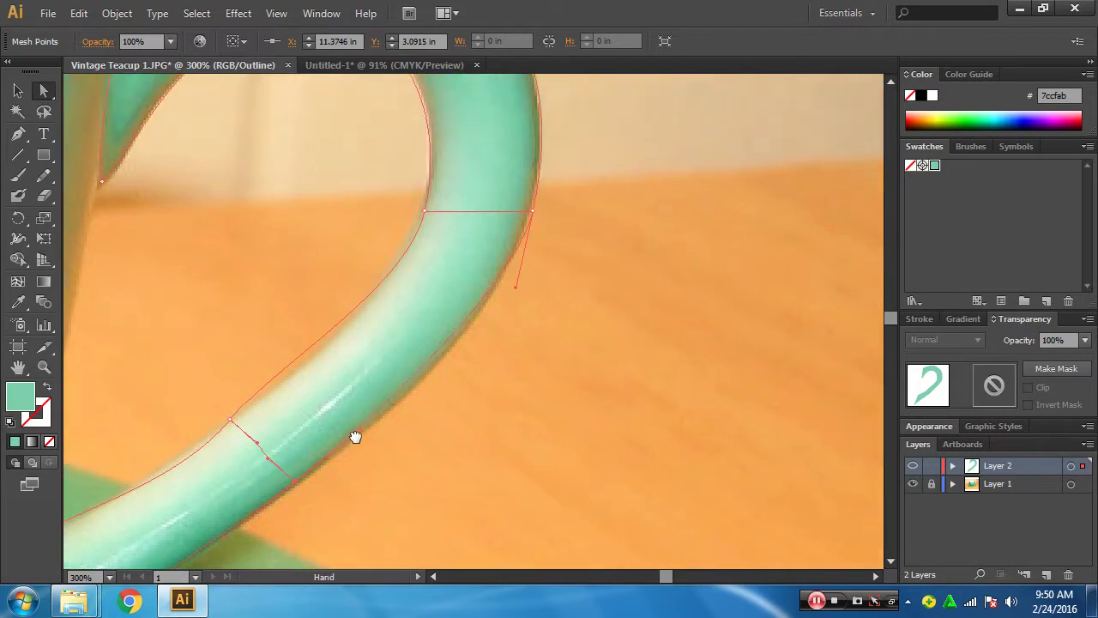
pyautogui.moveTo(516, 291); pyautogui.dragTo(516, 310)
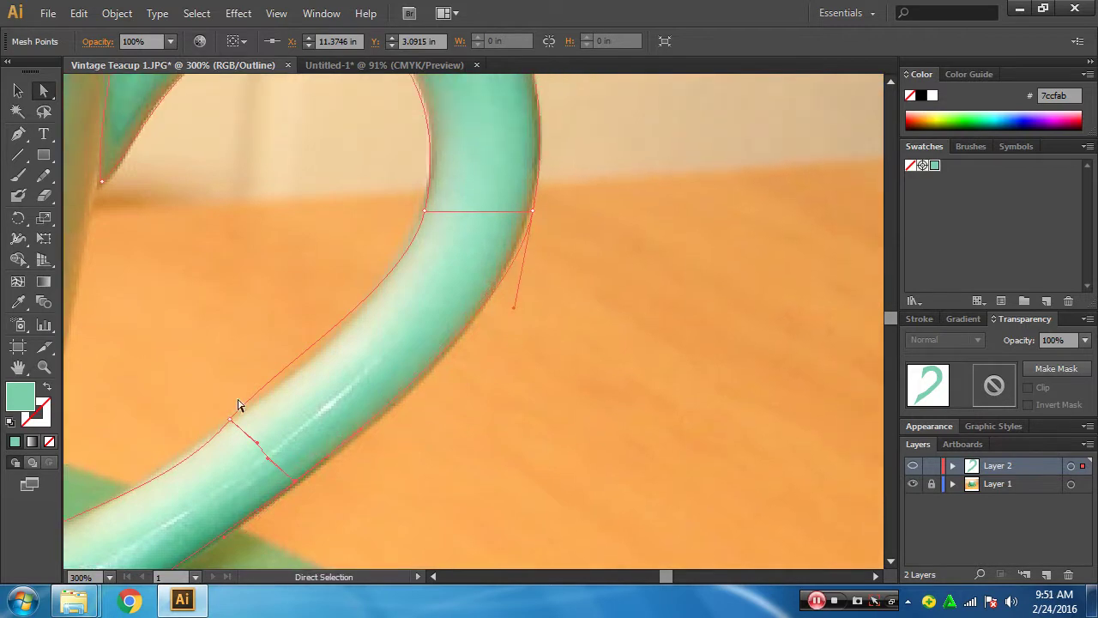
pyautogui.click(241, 437)
pyautogui.moveTo(284, 365); pyautogui.dragTo(292, 377)
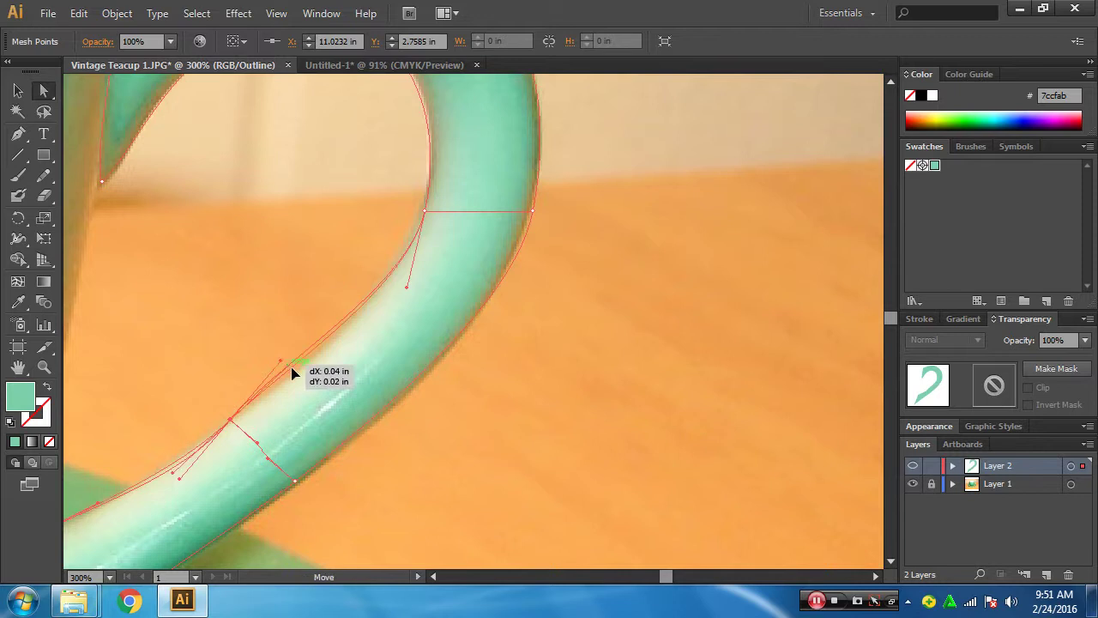
pyautogui.moveTo(186, 457); pyautogui.dragTo(312, 377)
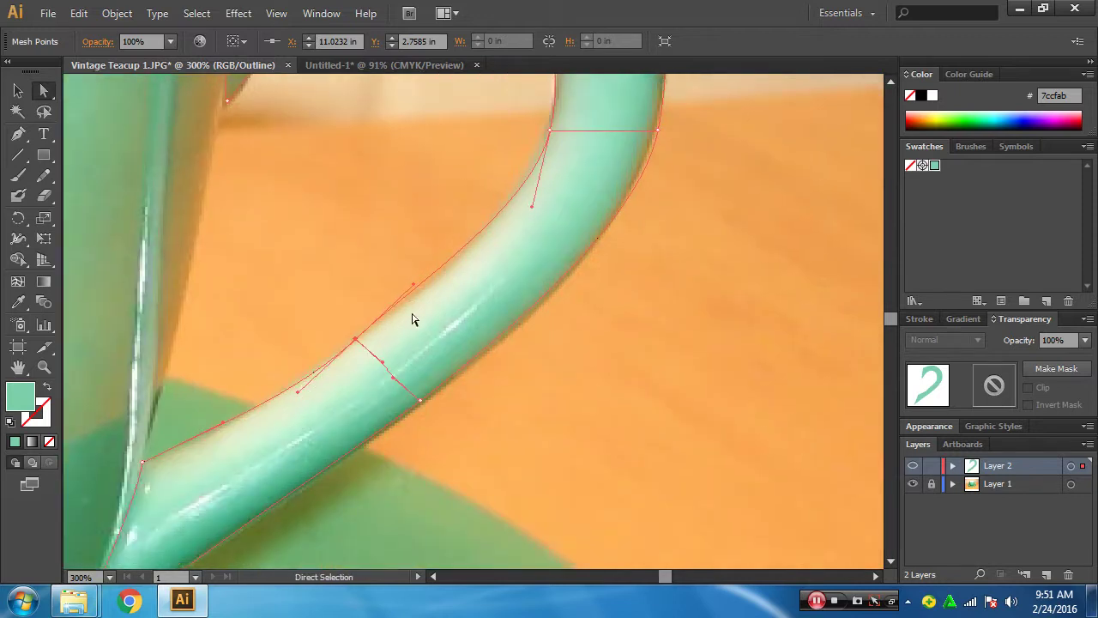
pyautogui.moveTo(413, 288); pyautogui.dragTo(422, 300)
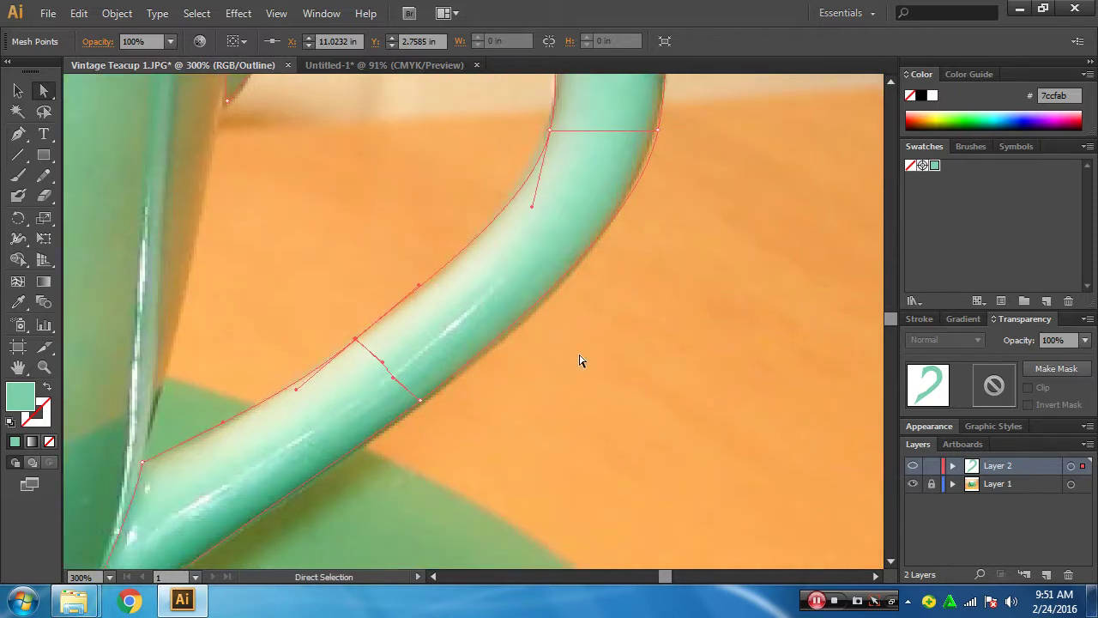
# - Nudge the inner and outer anchors at the upper bend to fit the handle's outer edge
pyautogui.moveTo(577, 316); pyautogui.dragTo(483, 481)
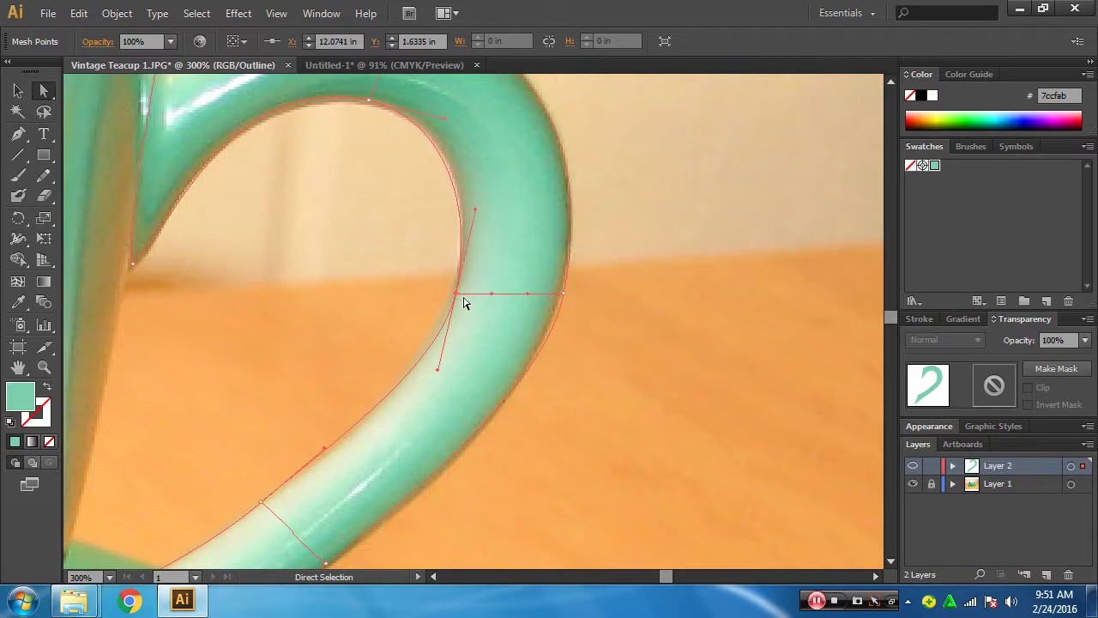
pyautogui.moveTo(455, 294); pyautogui.dragTo(451, 293)
pyautogui.moveTo(571, 296); pyautogui.dragTo(459, 483)
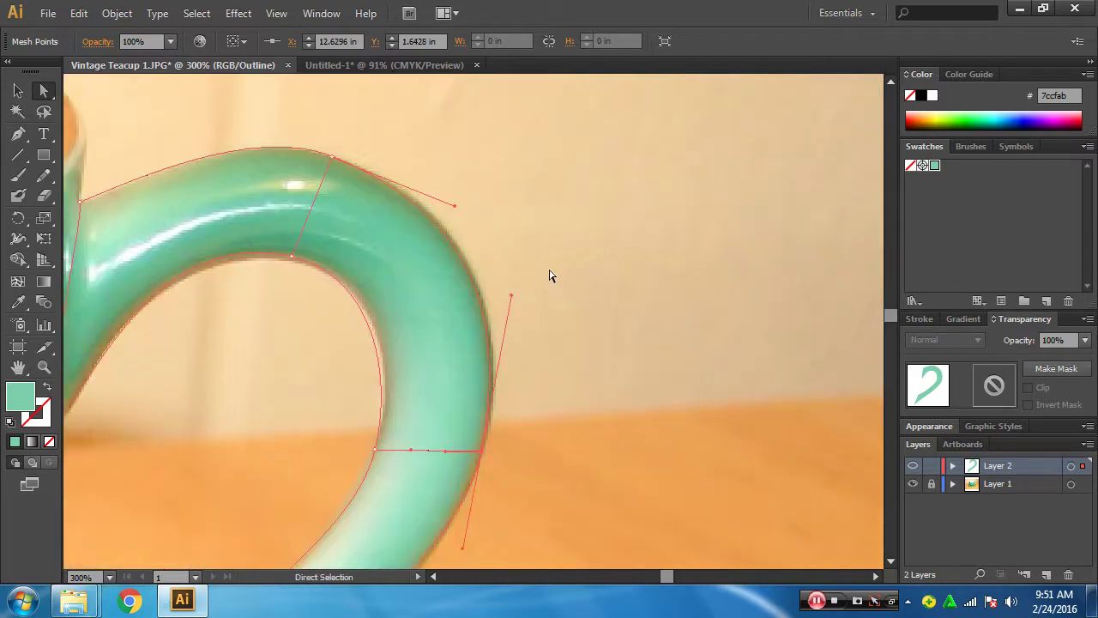
pyautogui.moveTo(513, 301); pyautogui.dragTo(522, 289)
pyautogui.moveTo(269, 391); pyautogui.dragTo(378, 361)
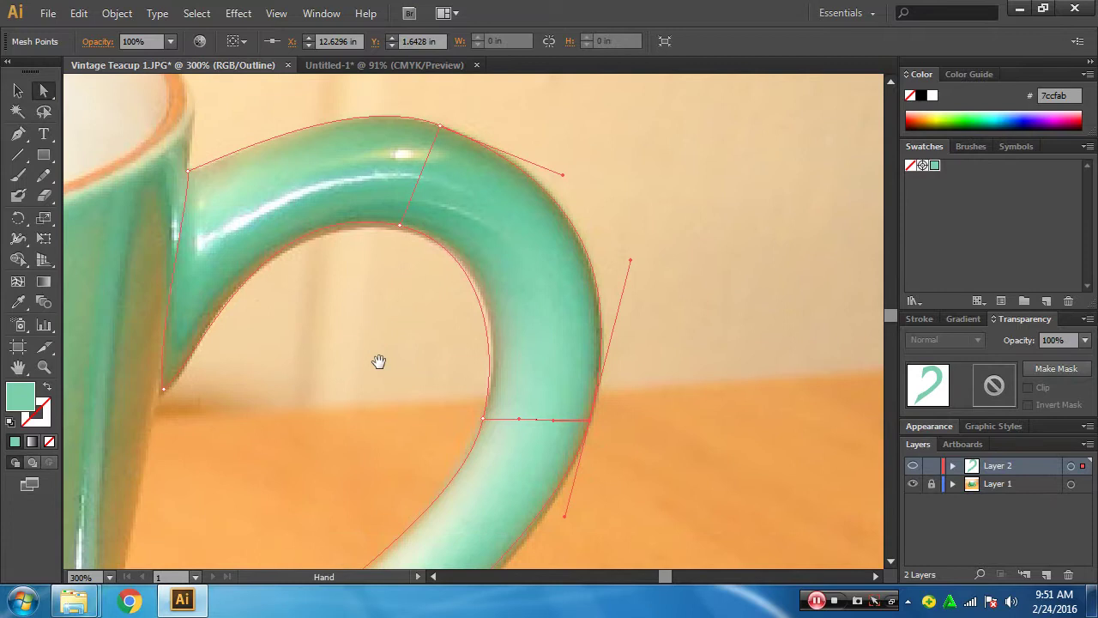
# - Hide the teacup photo and view the whole filled green handle shape in Preview mode
pyautogui.click(913, 484)
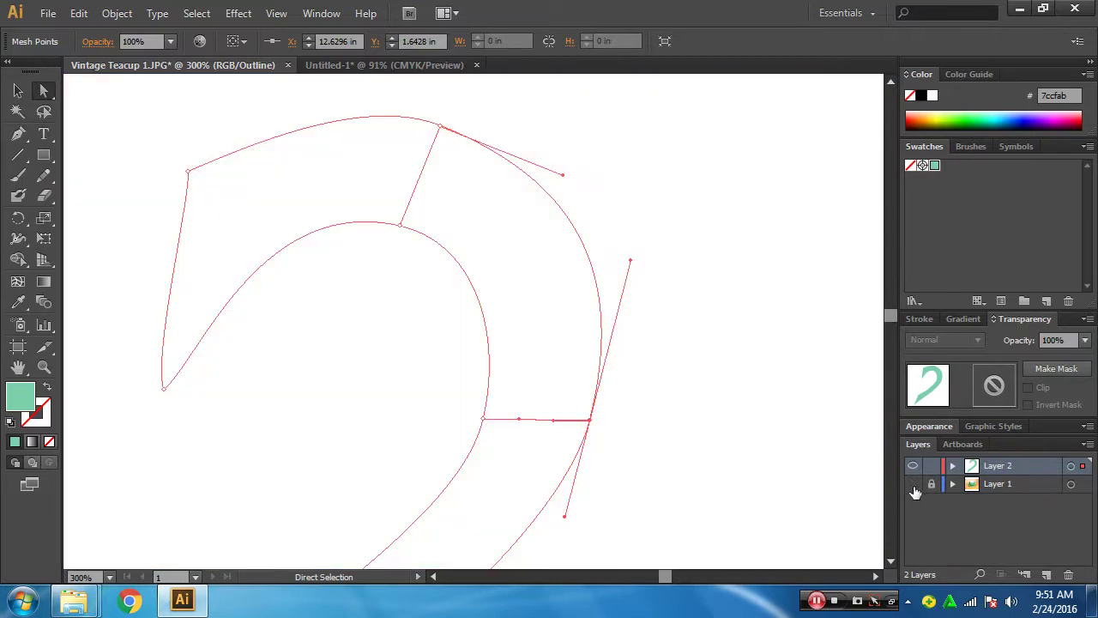
pyautogui.hotkey('ctrl', 'y')
pyautogui.click(692, 471)
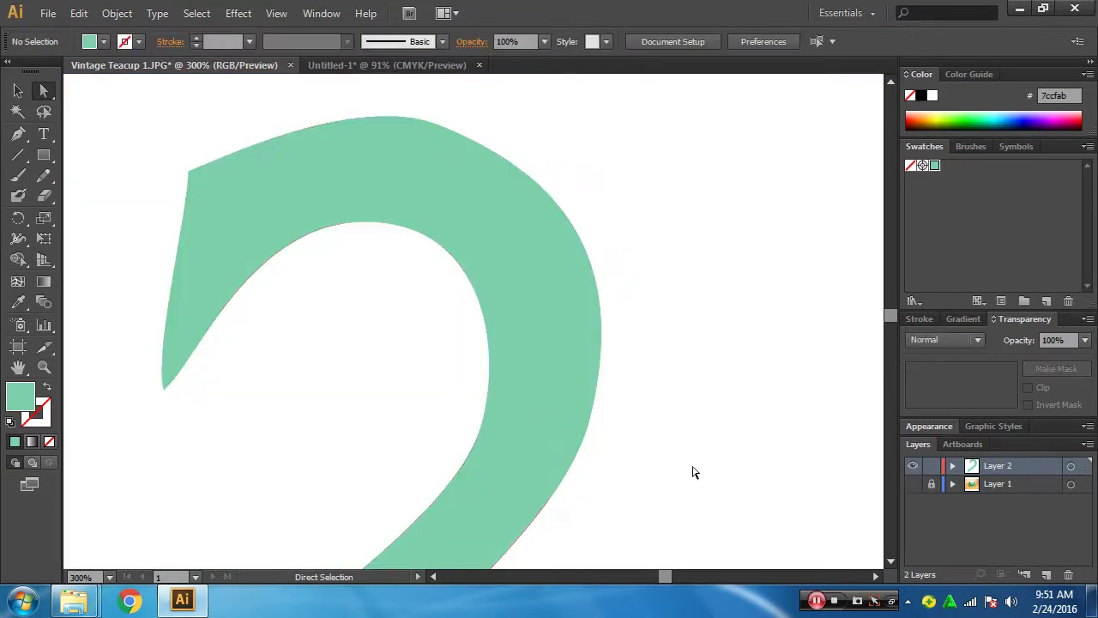
pyautogui.keyDown('ctrl'); pyautogui.keyDown('alt'); pyautogui.click(598, 394); pyautogui.keyUp('alt'); pyautogui.keyUp('ctrl')
pyautogui.moveTo(441, 429); pyautogui.dragTo(515, 480)
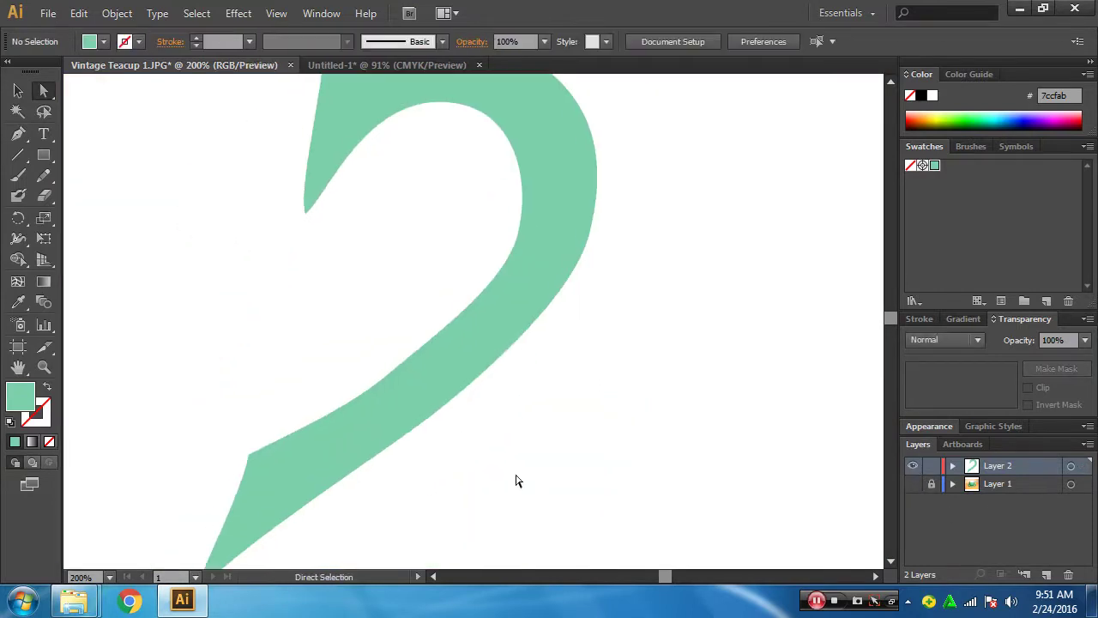
pyautogui.moveTo(500, 389); pyautogui.dragTo(536, 426)
pyautogui.keyDown('ctrl'); pyautogui.keyDown('alt'); pyautogui.click(537, 427); pyautogui.keyUp('alt'); pyautogui.keyUp('ctrl')
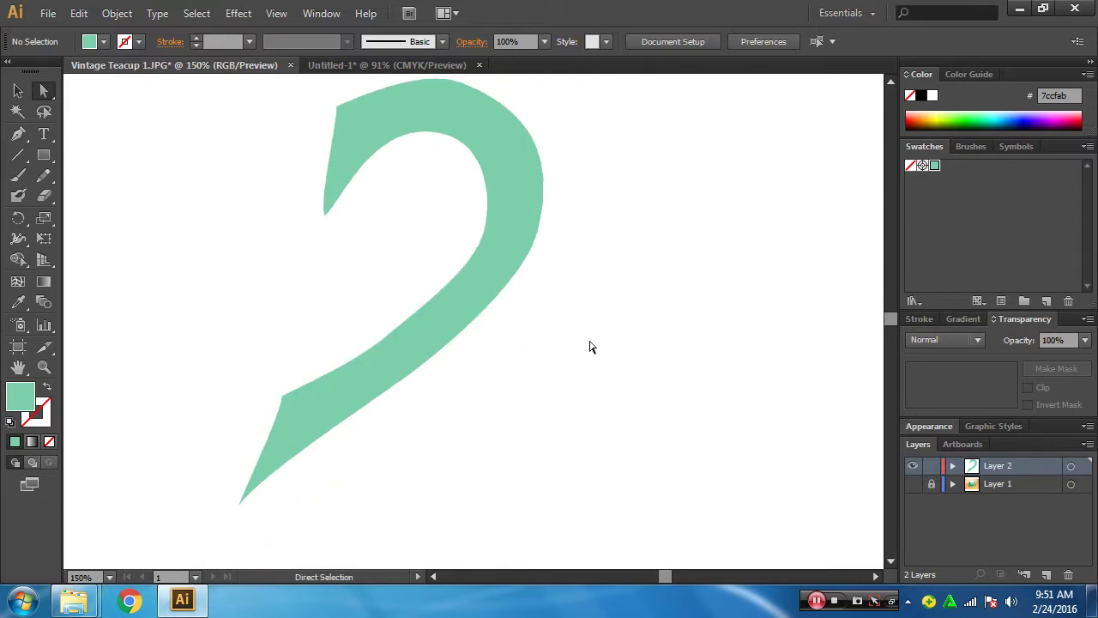
pyautogui.moveTo(590, 346); pyautogui.dragTo(584, 395)
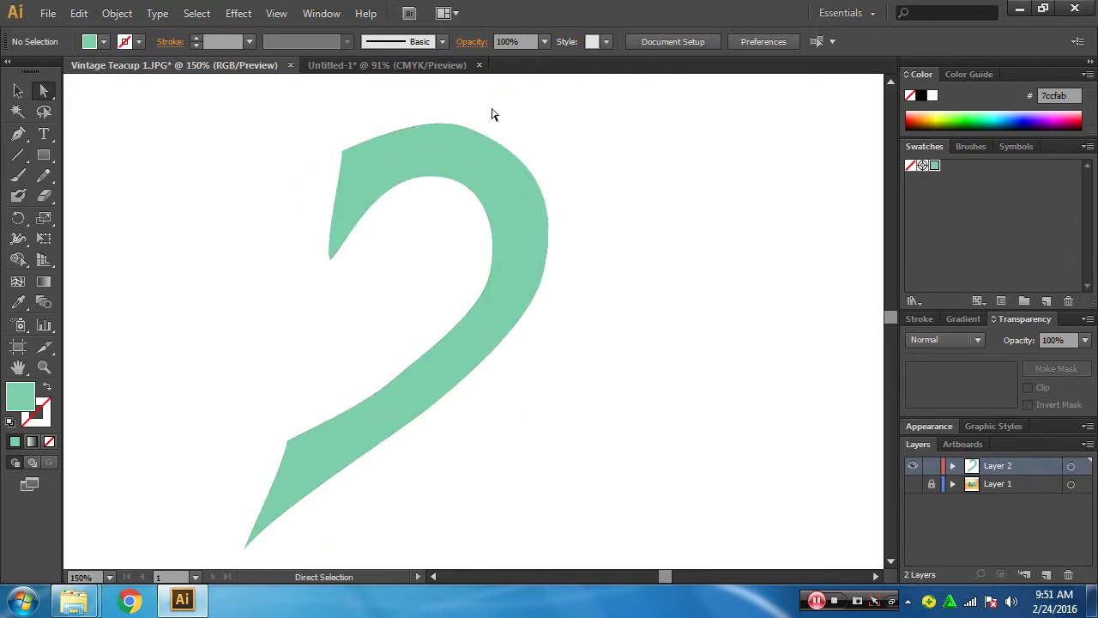
# - Raise the top curve to round the handle's top edge, then show its outline over the photo
pyautogui.click(526, 172)
pyautogui.moveTo(530, 153); pyautogui.dragTo(530, 143)
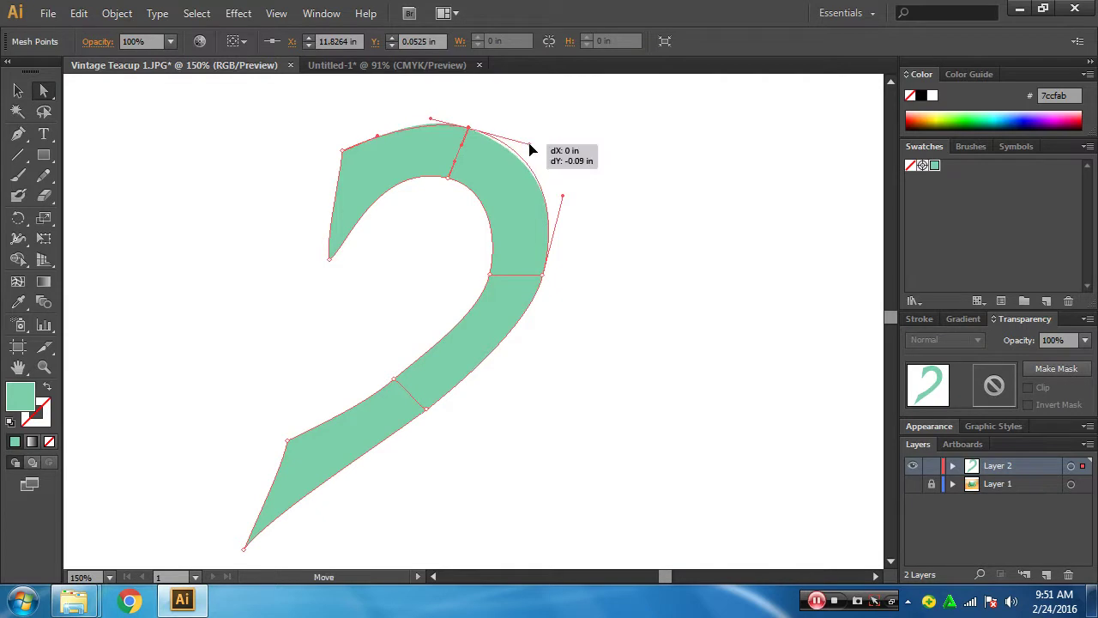
pyautogui.click(641, 509)
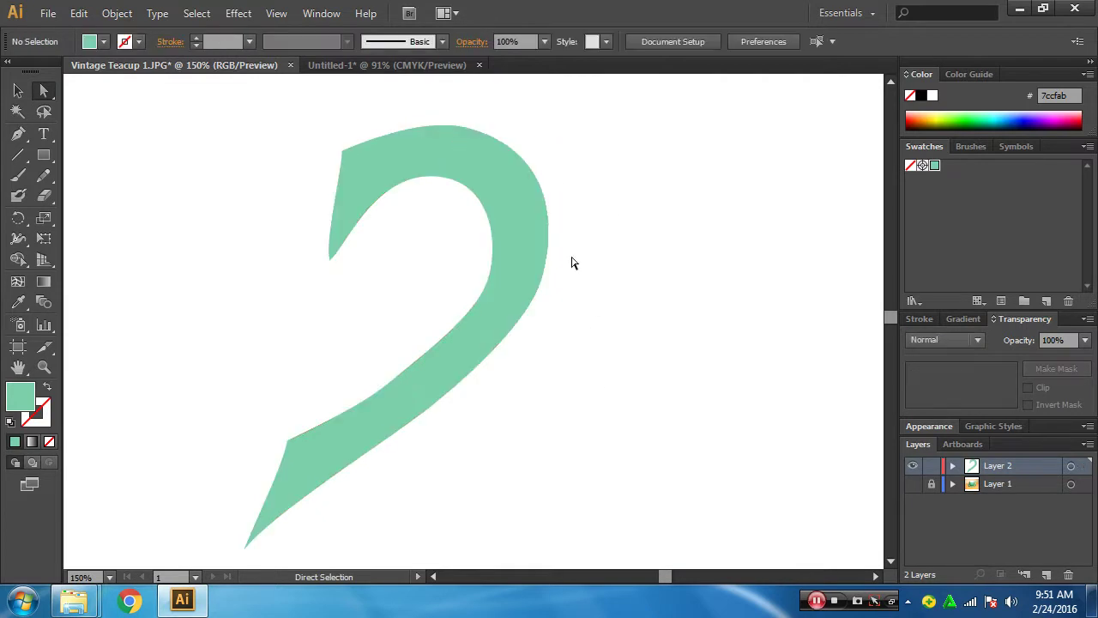
pyautogui.click(522, 317)
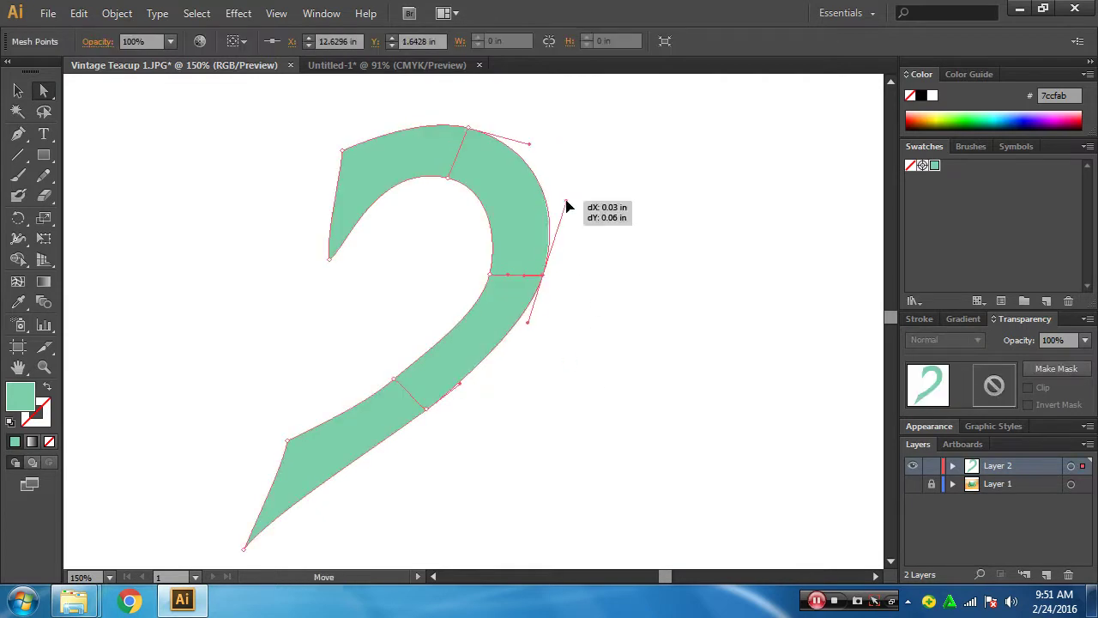
pyautogui.click(492, 465)
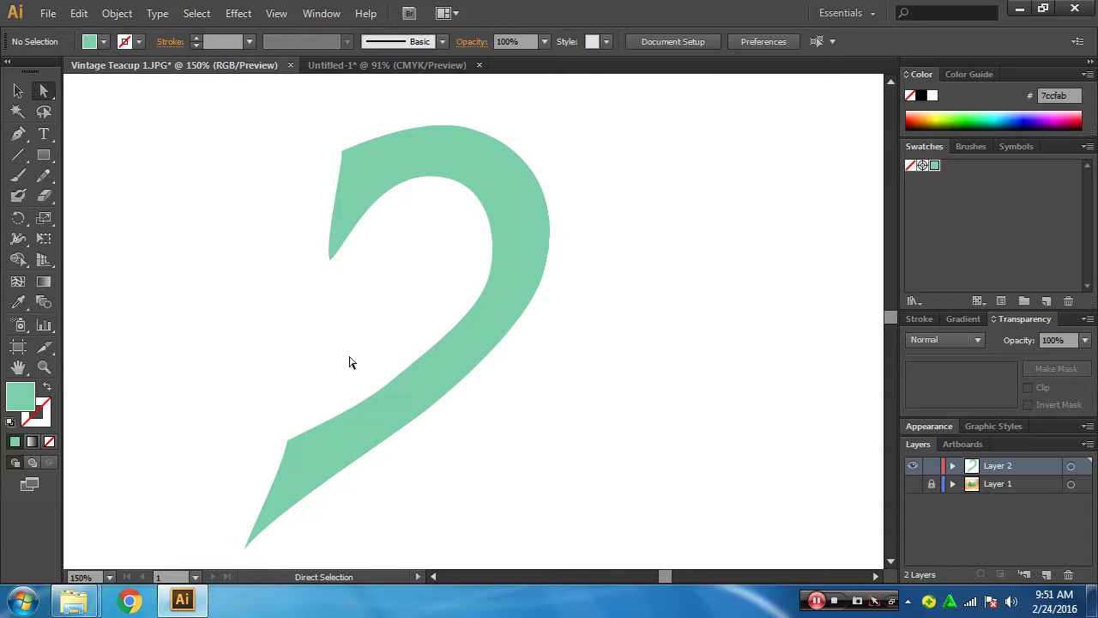
pyautogui.keyDown('ctrl'); pyautogui.click(914, 469); pyautogui.keyUp('ctrl')
pyautogui.click(912, 484)
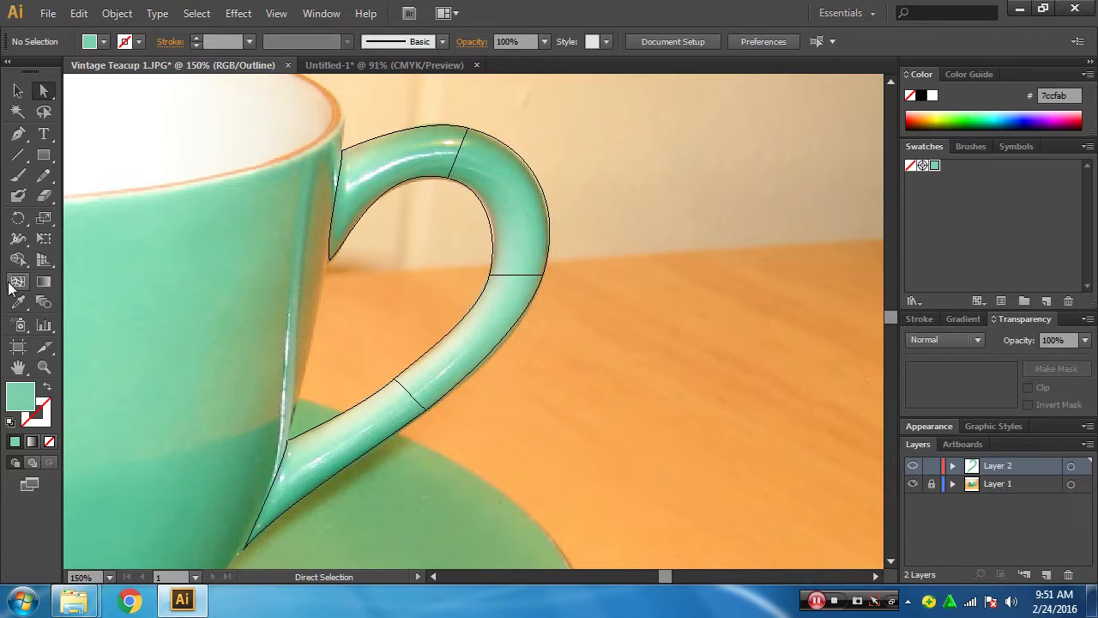
# - Add mesh lines across the top arc of the handle shape with the Mesh Tool
pyautogui.click(12, 284)
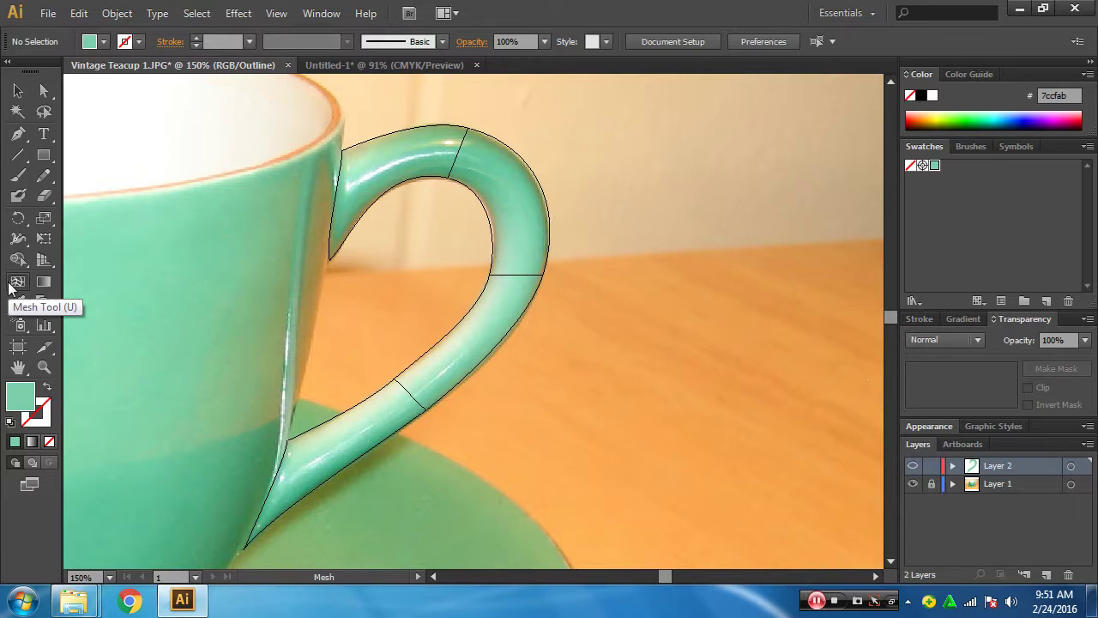
pyautogui.click(462, 159)
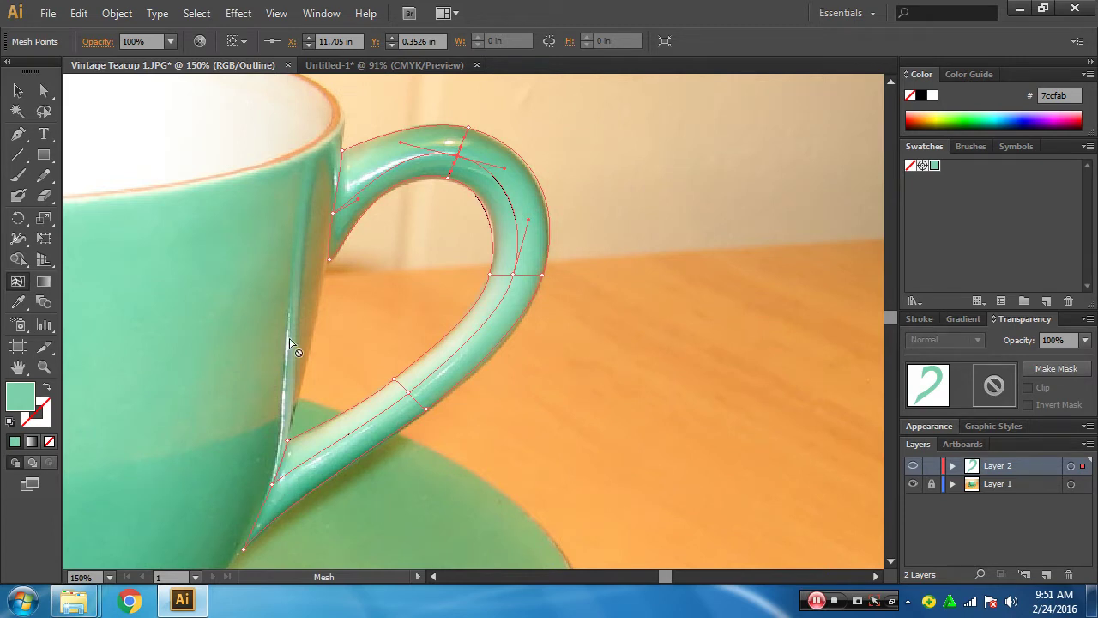
pyautogui.keyDown('ctrl'); pyautogui.click(515, 442); pyautogui.keyUp('ctrl')
pyautogui.keyDown('ctrl'); pyautogui.click(503, 363); pyautogui.keyUp('ctrl')
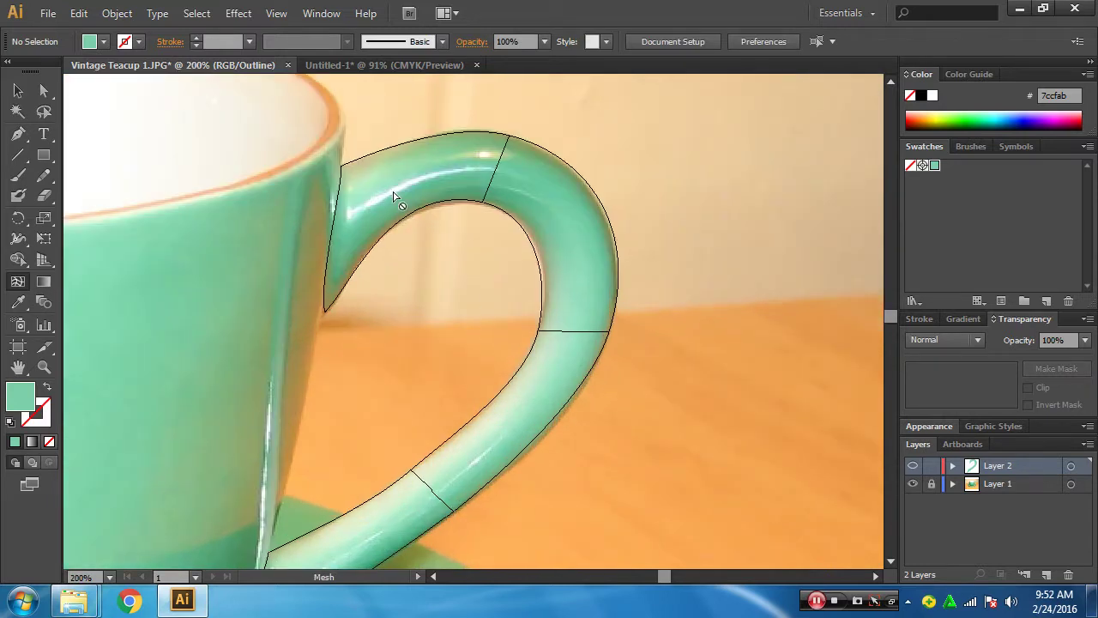
pyautogui.click(340, 231)
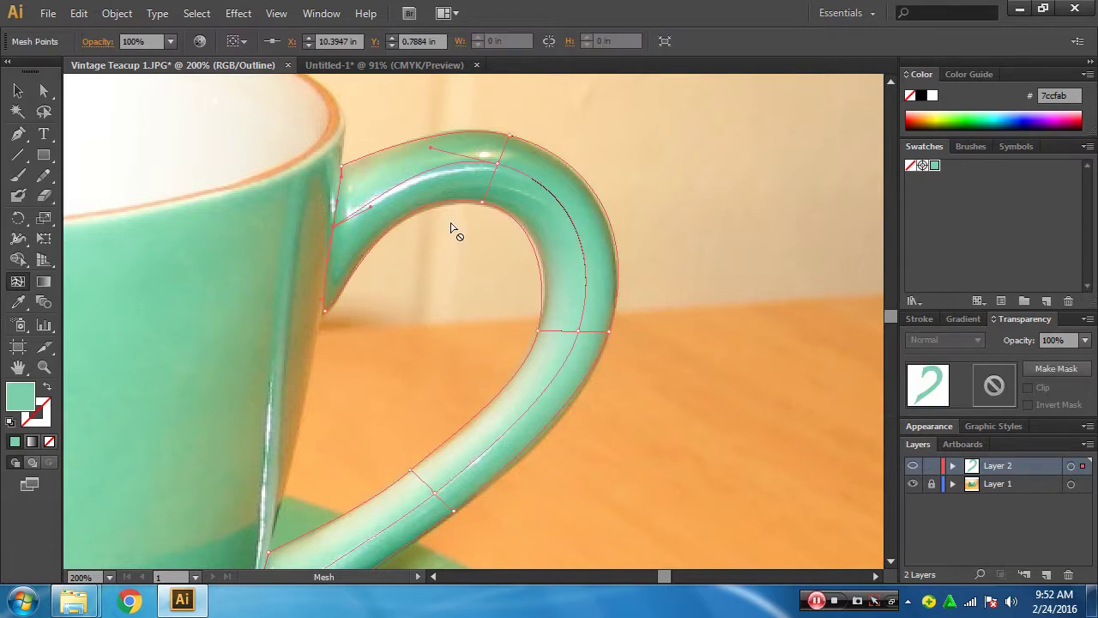
pyautogui.click(498, 165)
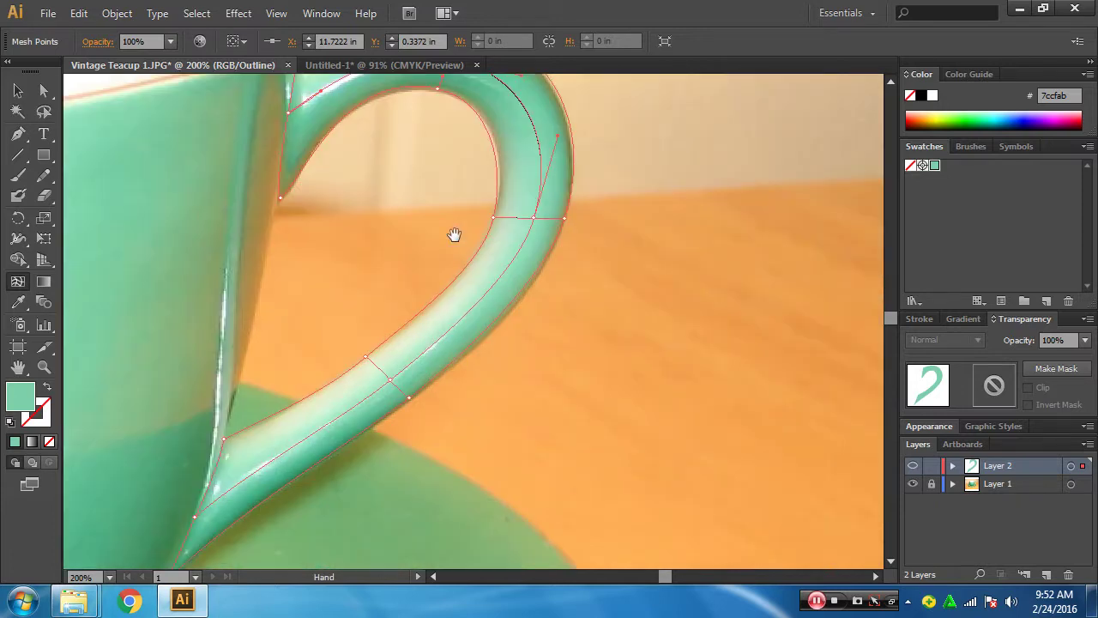
# - Nudge the new mesh point slightly down at the handle's upper bend
pyautogui.moveTo(497, 334); pyautogui.dragTo(453, 225)
pyautogui.moveTo(404, 265); pyautogui.dragTo(380, 268)
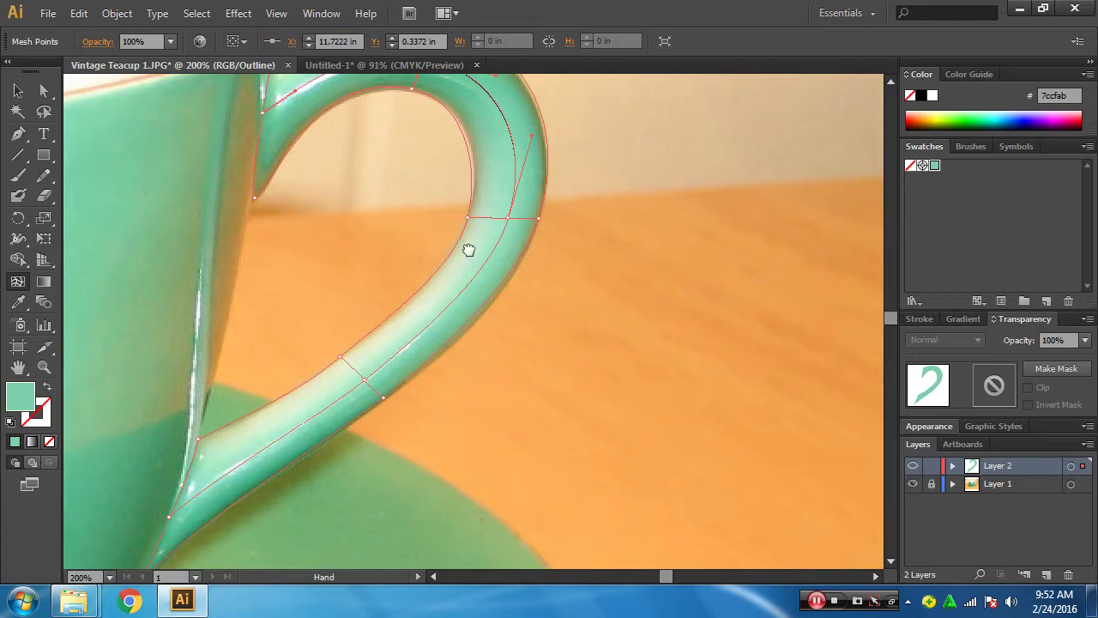
pyautogui.scroll(-2, 469, 249)
pyautogui.scroll(2, 444, 303)
pyautogui.scroll(2, 444, 303)
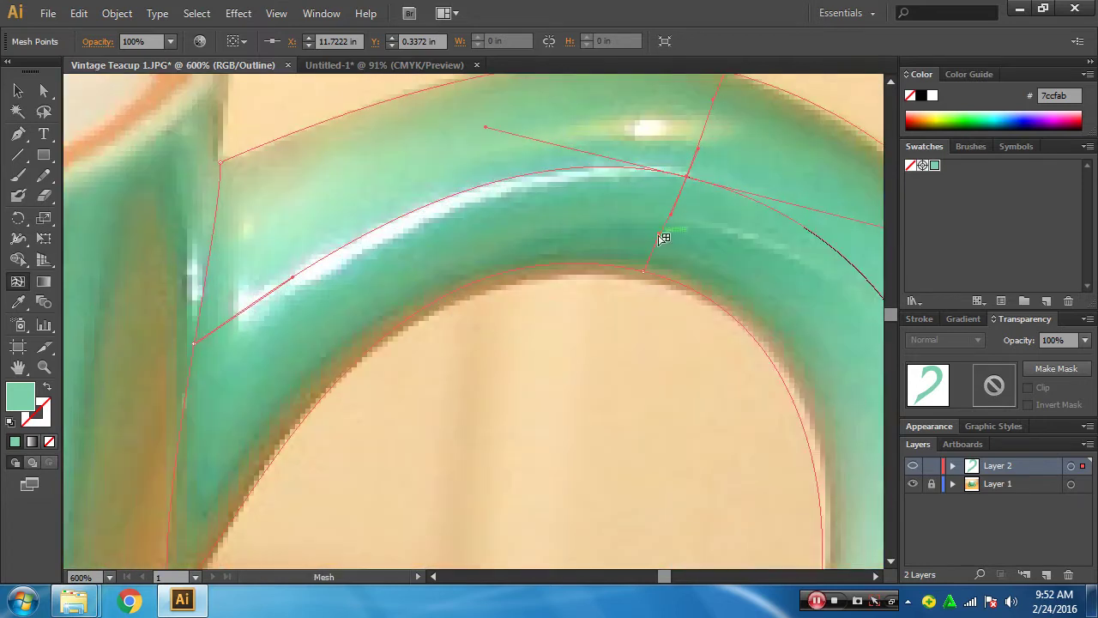
pyautogui.moveTo(688, 177); pyautogui.dragTo(689, 189)
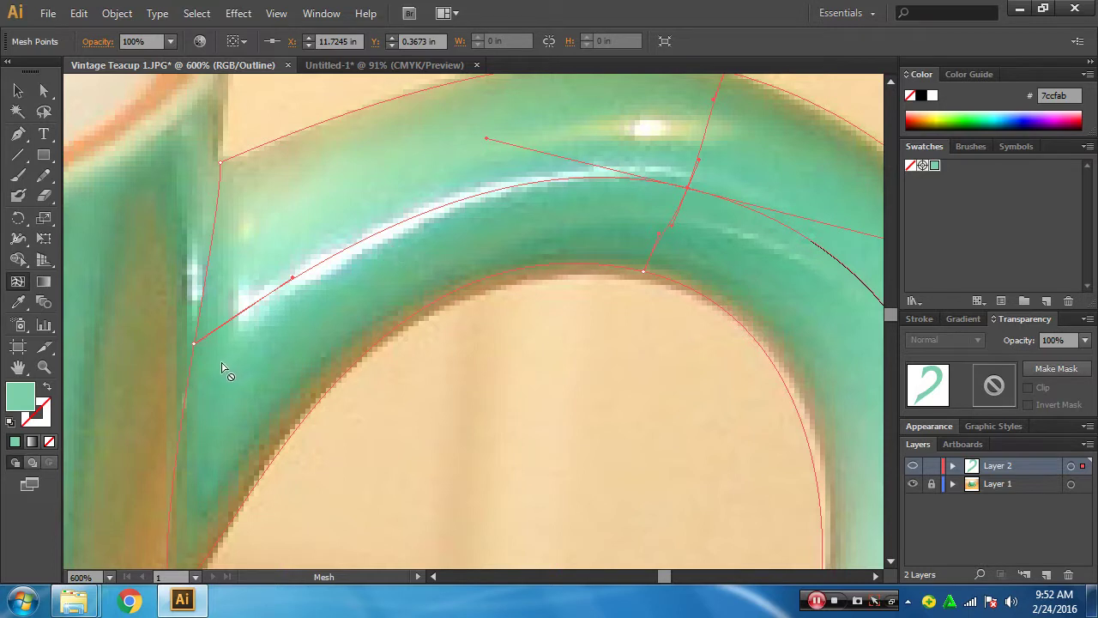
# - Add mesh lines along the handle's highlight on the upper arch, redoing a misplaced one lower
pyautogui.hotkey('ctrl', 'z')
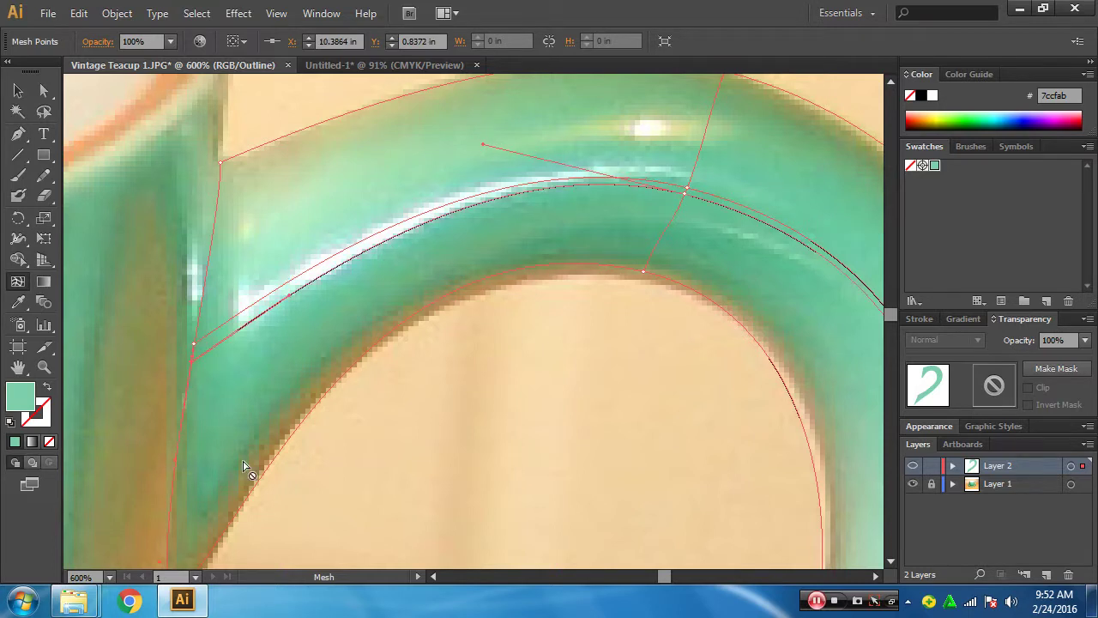
pyautogui.click(202, 313)
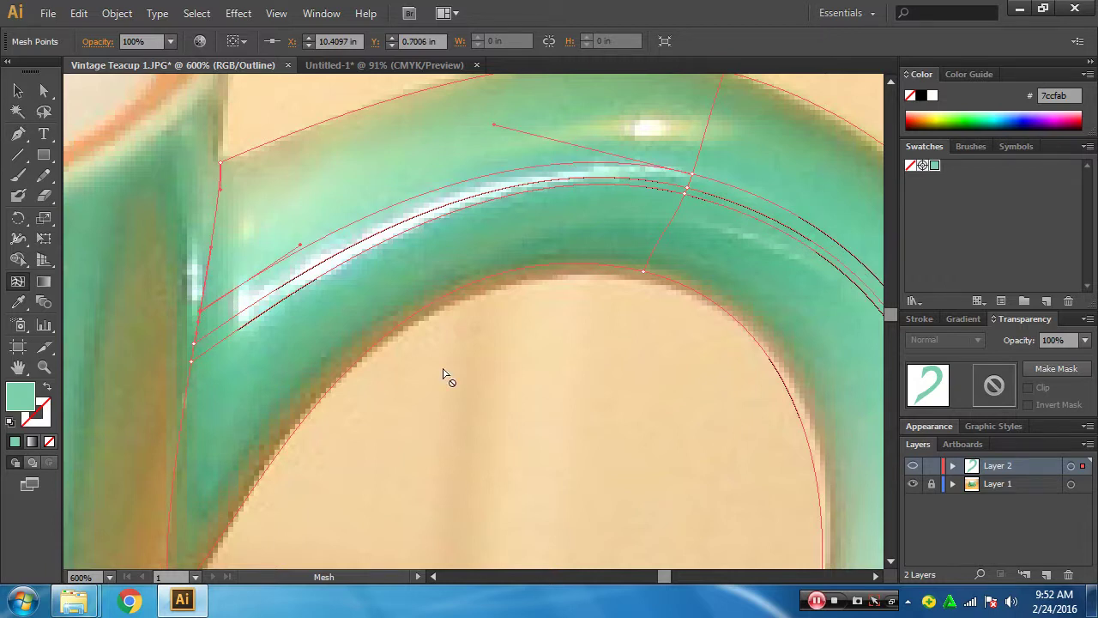
pyautogui.hotkey('ctrl', 'z')
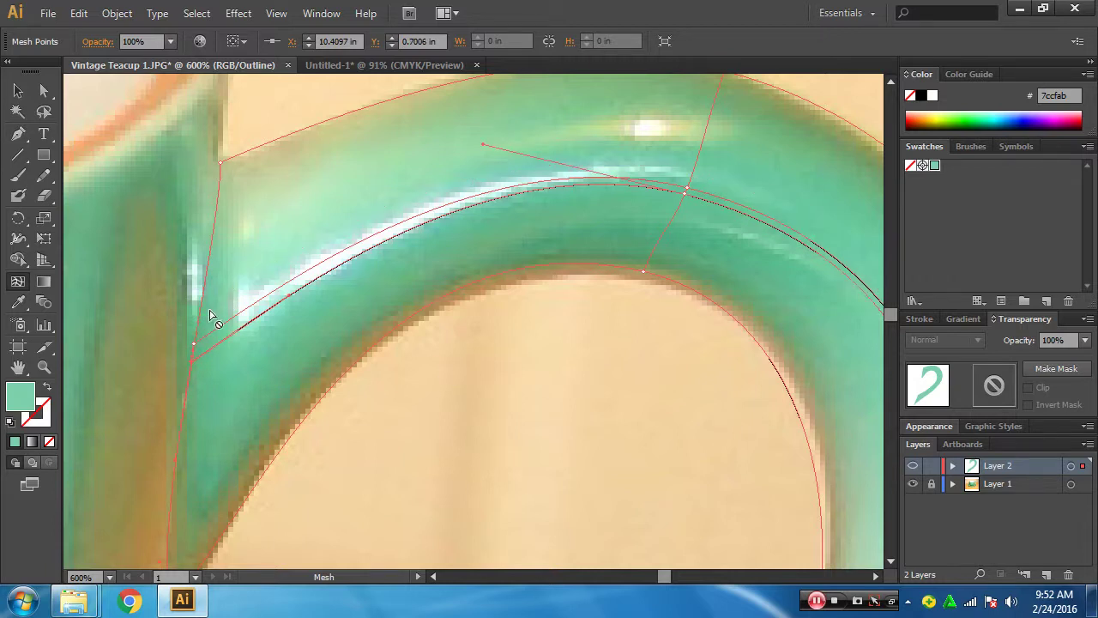
pyautogui.click(200, 319)
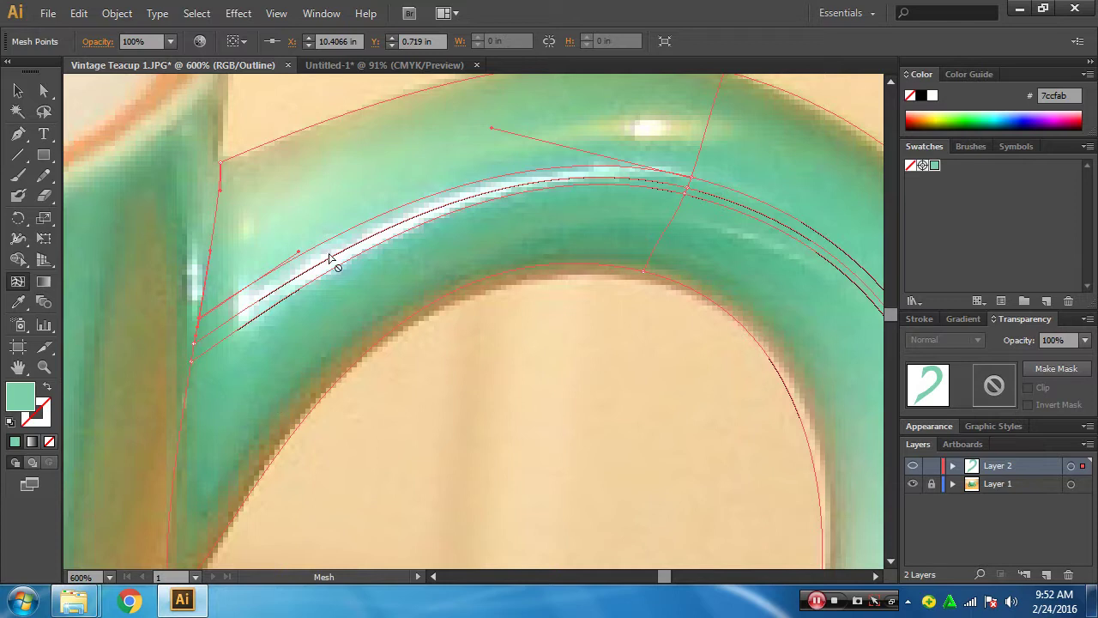
pyautogui.click(239, 314)
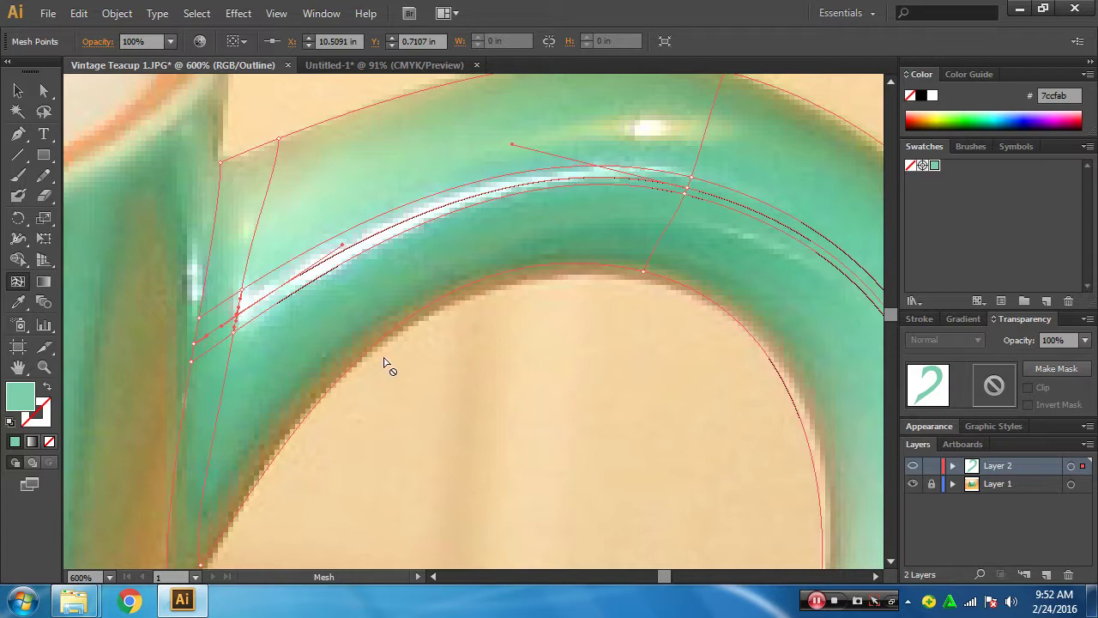
pyautogui.scroll(1, 462, 305)
pyautogui.hscroll(1, 458, 295)
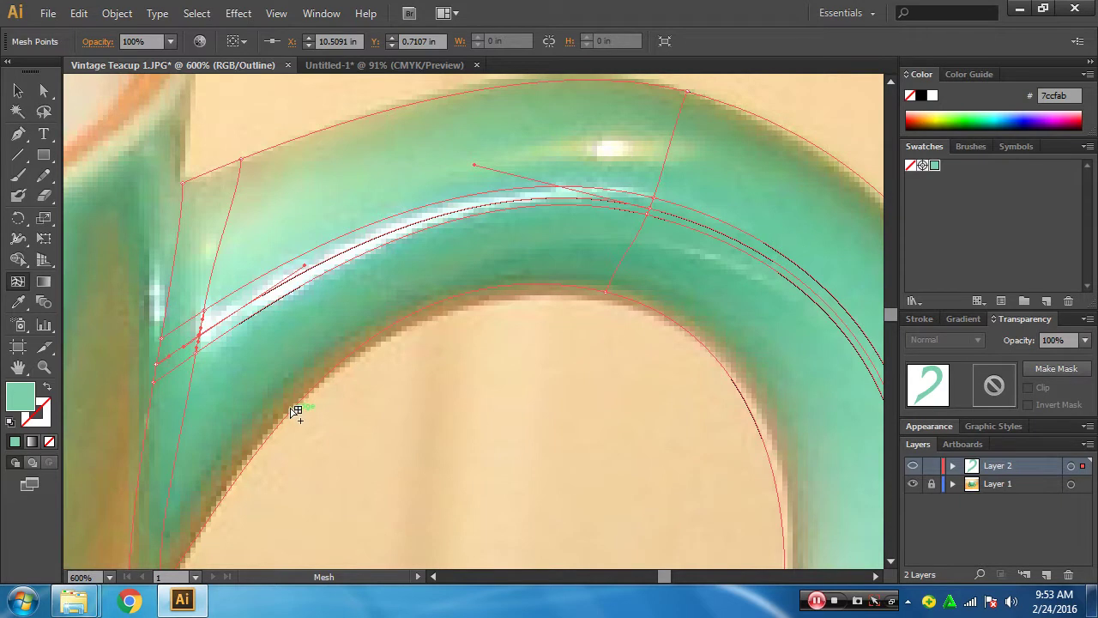
# - Add crosswise mesh lines across the handle's left side and upper arch, sliding one left
pyautogui.click(177, 468)
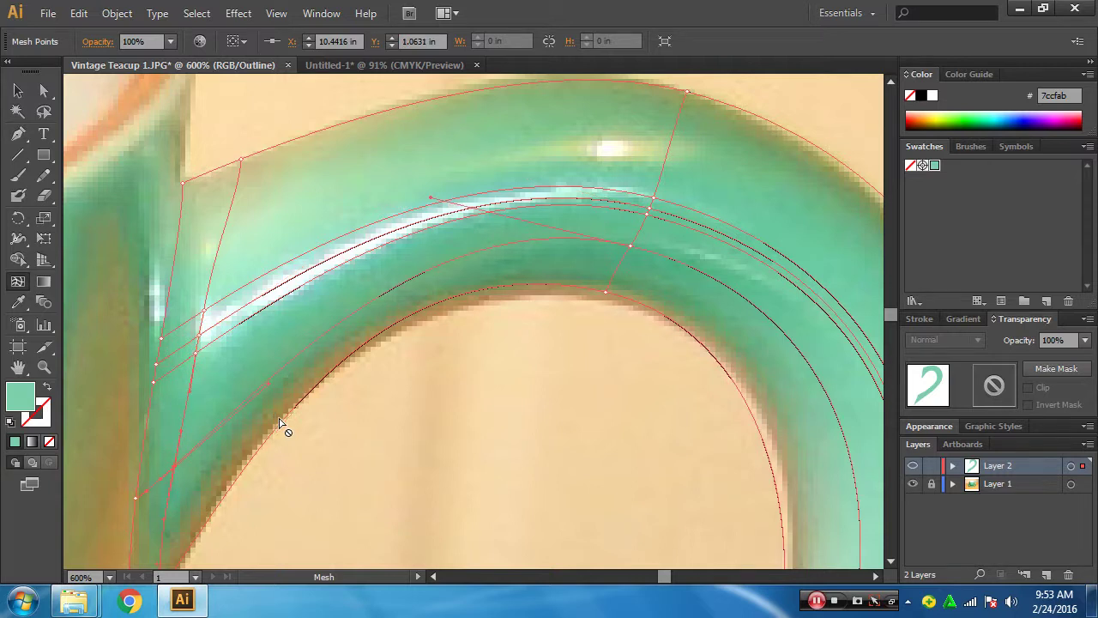
pyautogui.scroll(3, 387, 363)
pyautogui.hscroll(2, 544, 331)
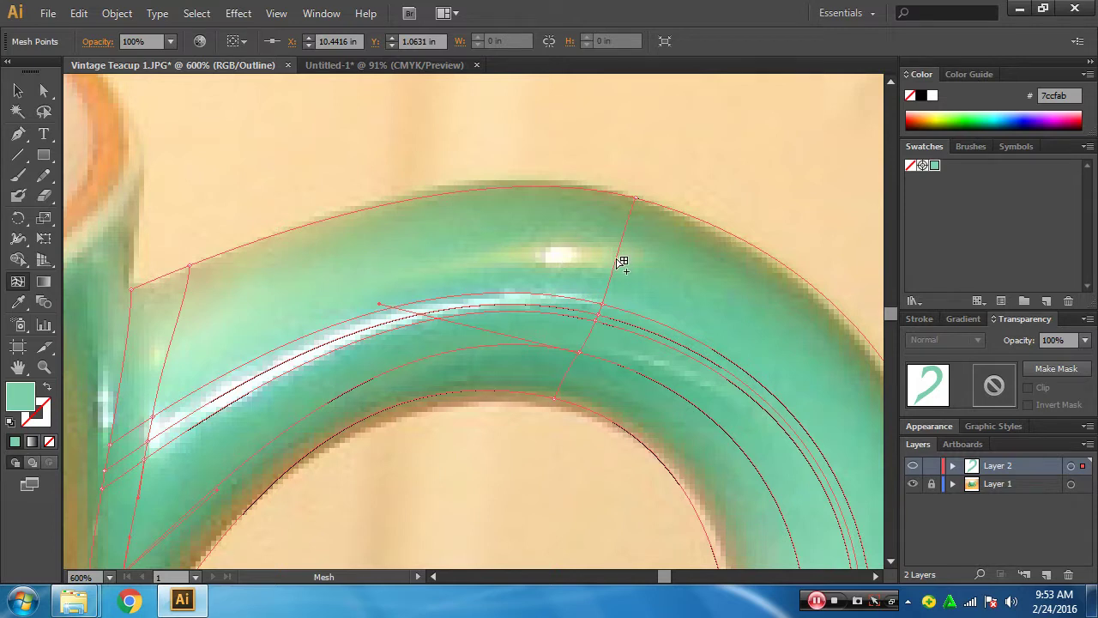
pyautogui.click(618, 261)
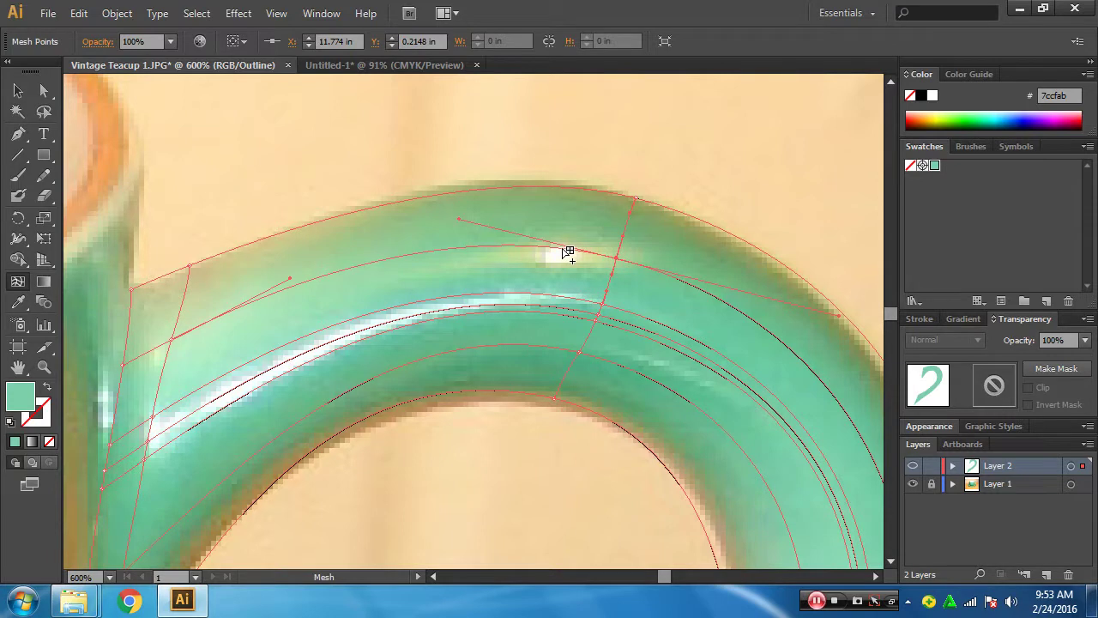
pyautogui.click(562, 249)
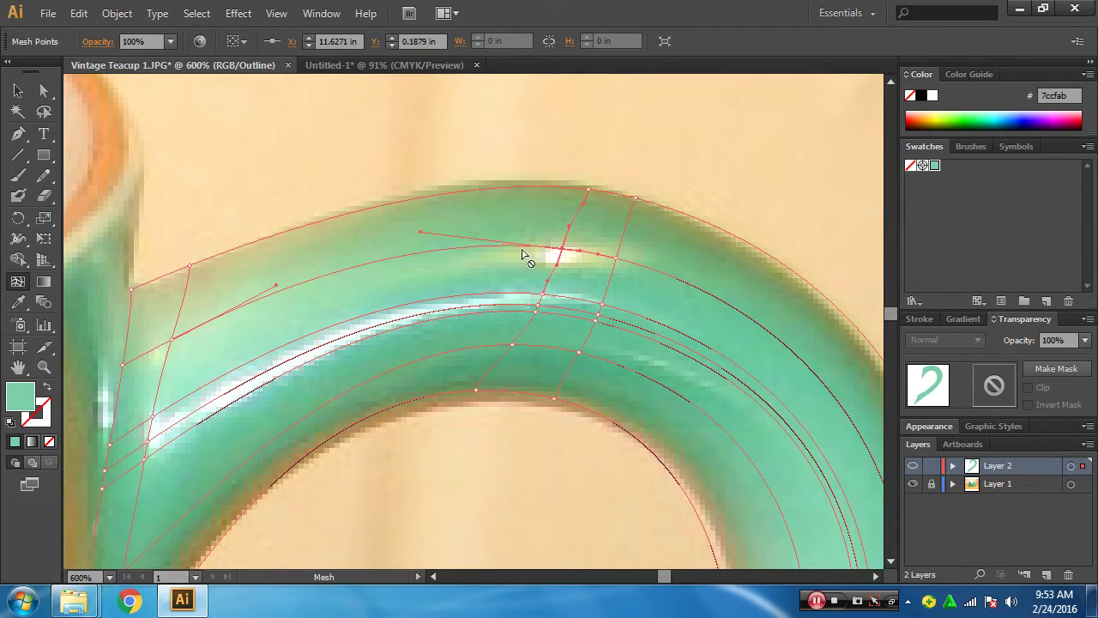
pyautogui.moveTo(559, 249); pyautogui.dragTo(527, 247)
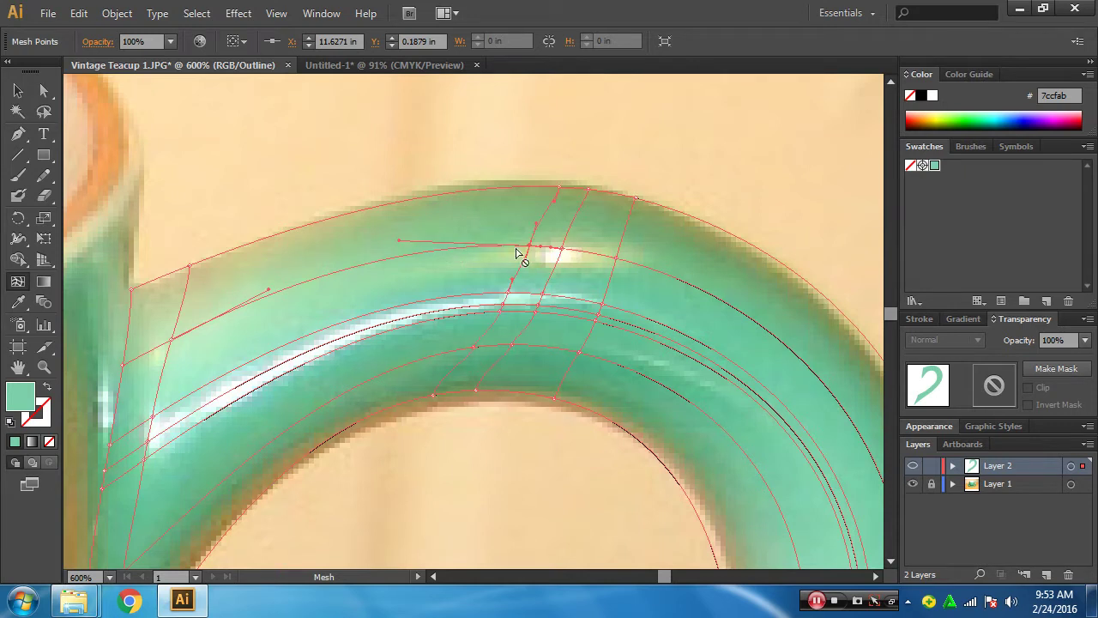
pyautogui.click(394, 259)
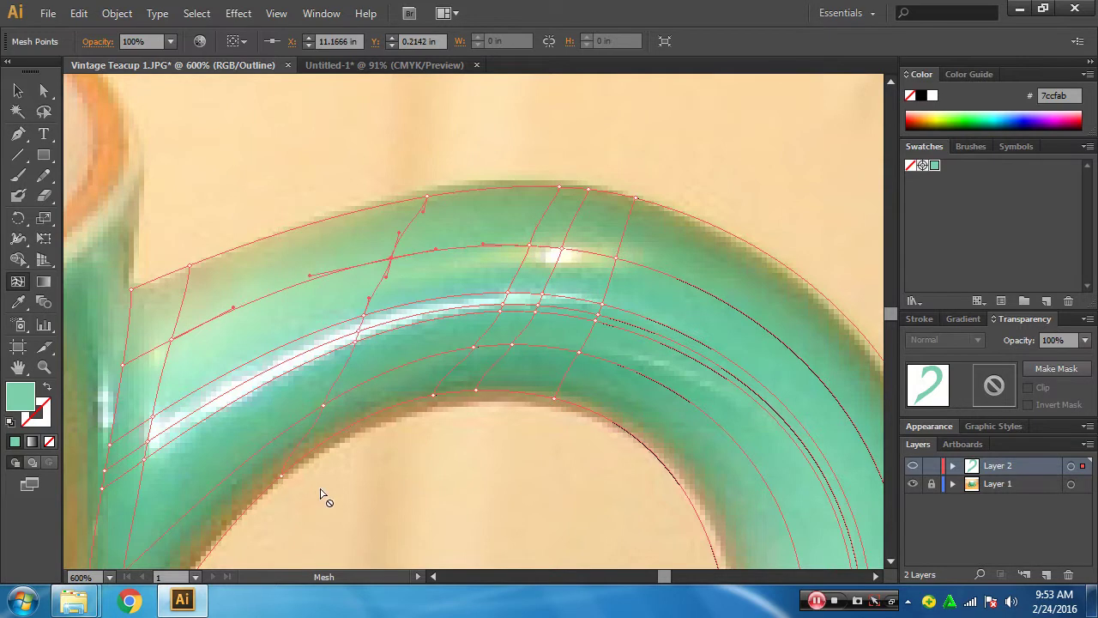
pyautogui.click(45, 94)
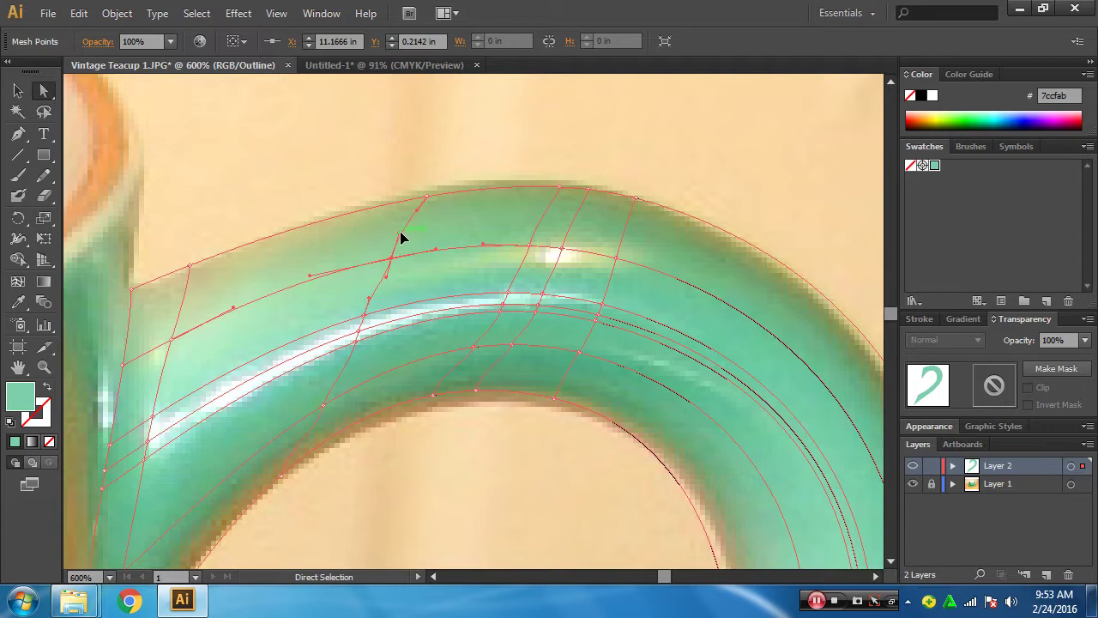
# - Smooth the inner arch by nudging a mesh handle and shortening a point's lower-left handle
pyautogui.moveTo(401, 233); pyautogui.dragTo(405, 234)
pyautogui.moveTo(607, 393); pyautogui.dragTo(544, 368)
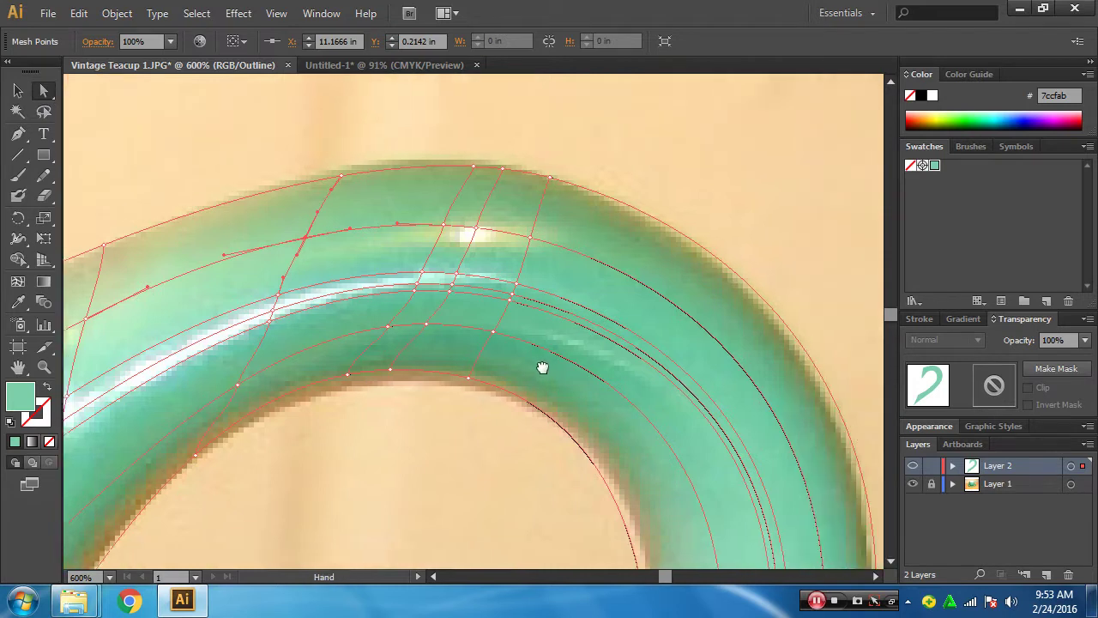
pyautogui.click(381, 326)
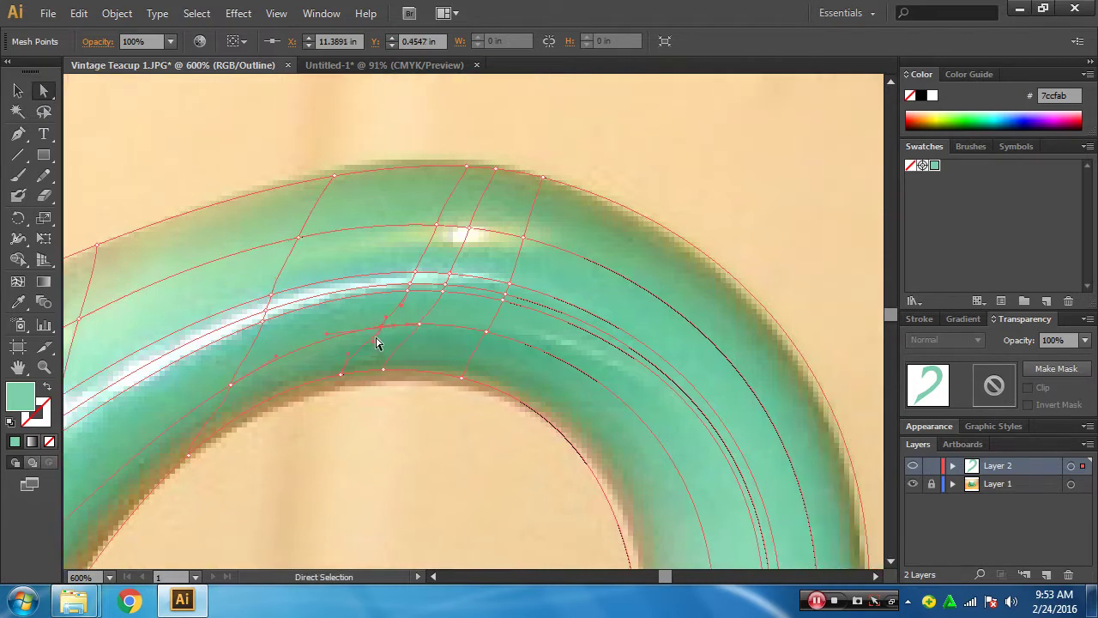
pyautogui.moveTo(348, 356); pyautogui.dragTo(393, 326)
pyautogui.click(698, 199)
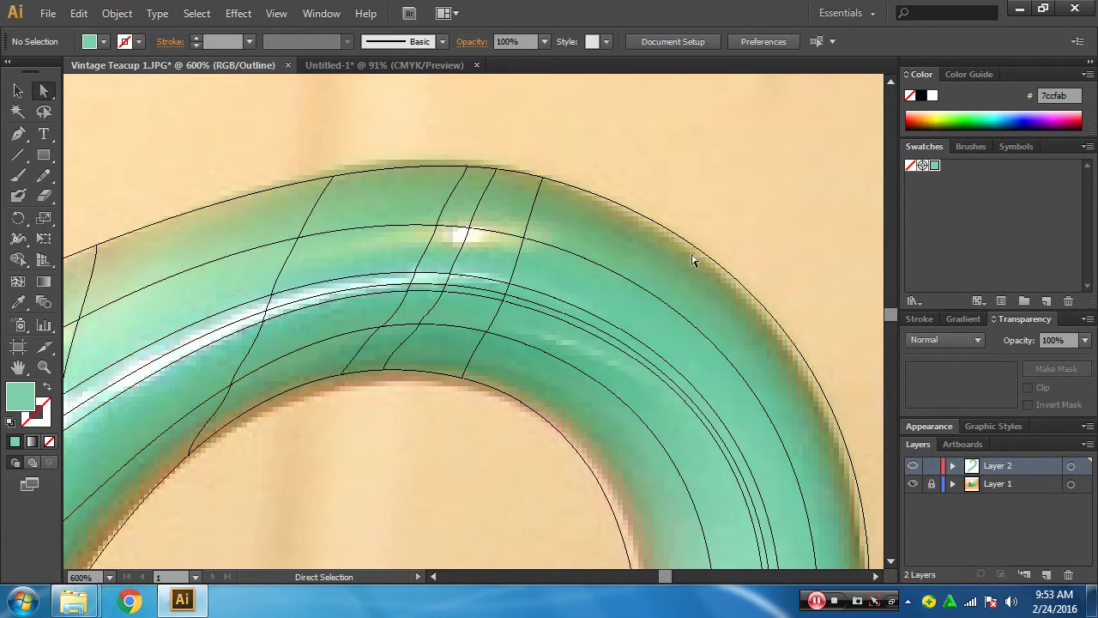
# - Zoom out and pan down the handle to center the view on its base
pyautogui.moveTo(694, 263); pyautogui.dragTo(494, 359)
pyautogui.hotkey('ctrl', '-')
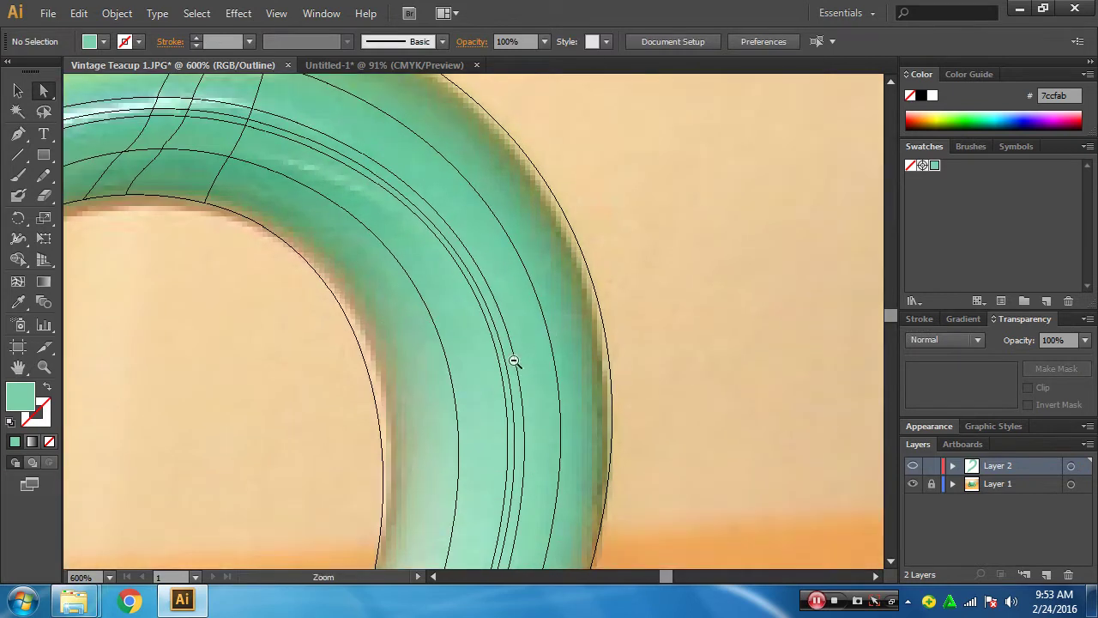
pyautogui.hotkey('ctrl', '-')
pyautogui.moveTo(473, 356)
pyautogui.mouseDown()
pyautogui.moveTo(410, 327)
pyautogui.moveTo(340, 411)
pyautogui.mouseUp()
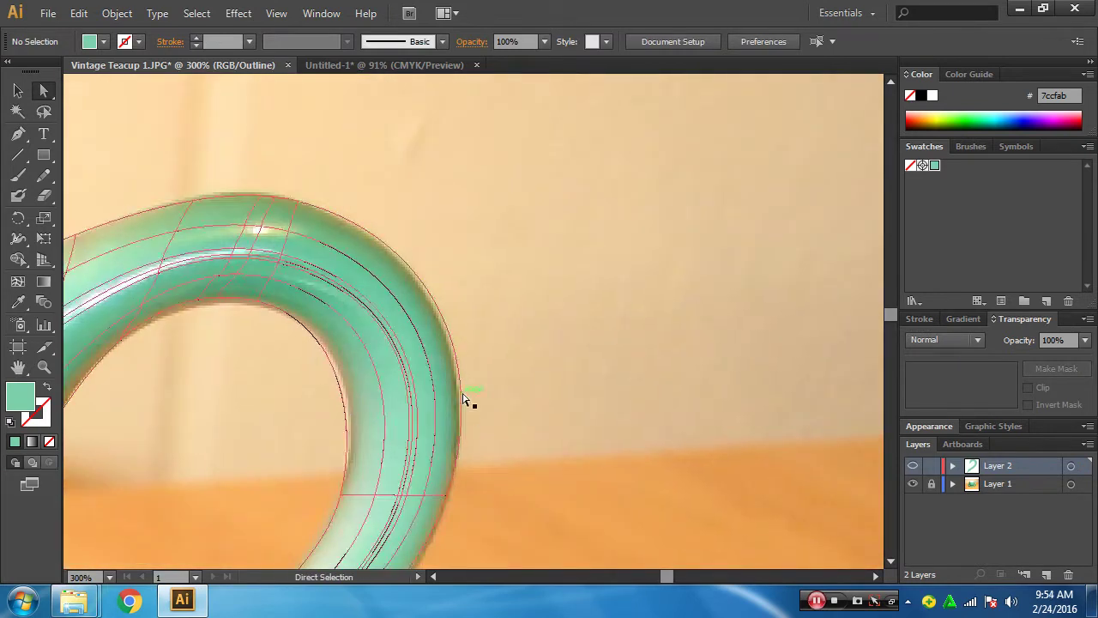
pyautogui.moveTo(380, 466); pyautogui.dragTo(463, 275)
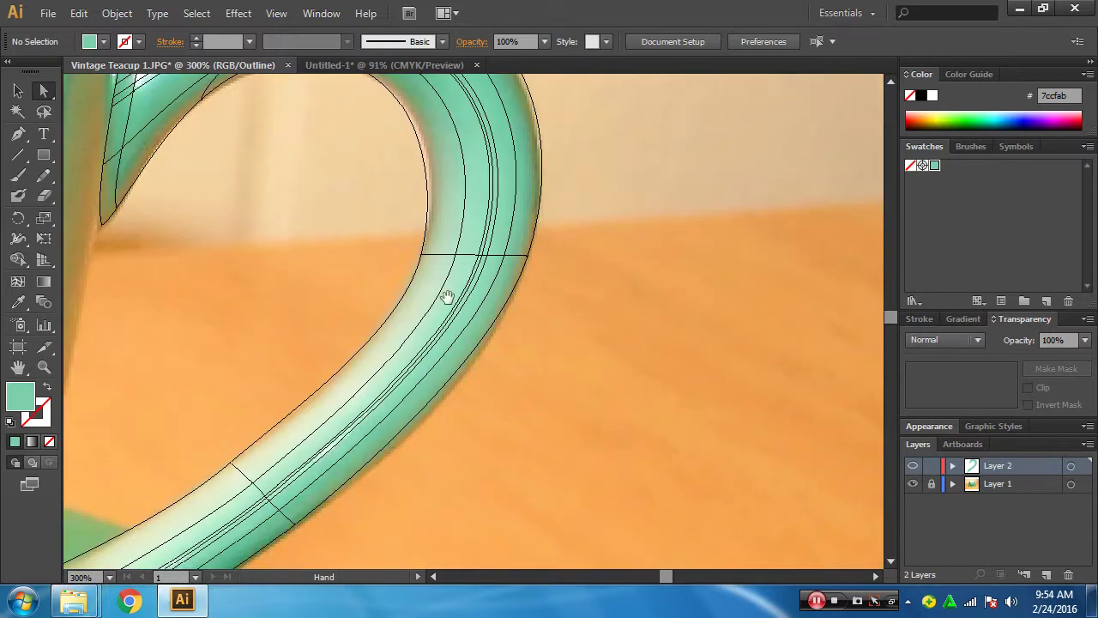
pyautogui.moveTo(398, 419)
pyautogui.mouseDown()
pyautogui.moveTo(493, 363)
pyautogui.moveTo(539, 294)
pyautogui.mouseUp()
pyautogui.moveTo(483, 368); pyautogui.dragTo(445, 432)
pyautogui.scroll(-1, 584, 368)
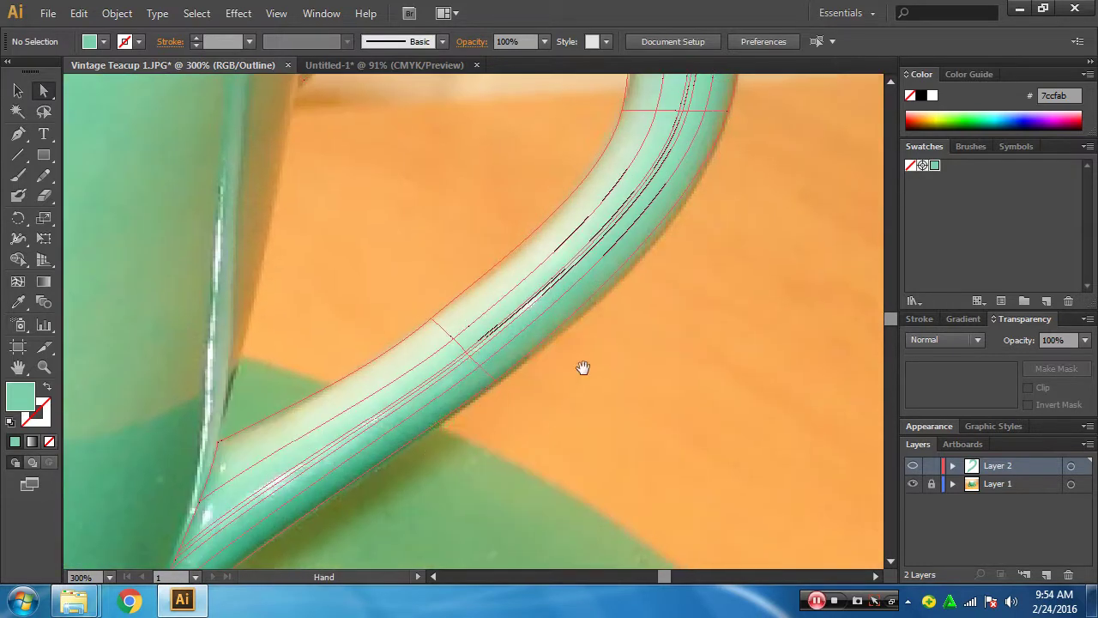
pyautogui.scroll(-1, 561, 380)
pyautogui.scroll(-1, 566, 373)
pyautogui.moveTo(545, 293); pyautogui.dragTo(554, 390)
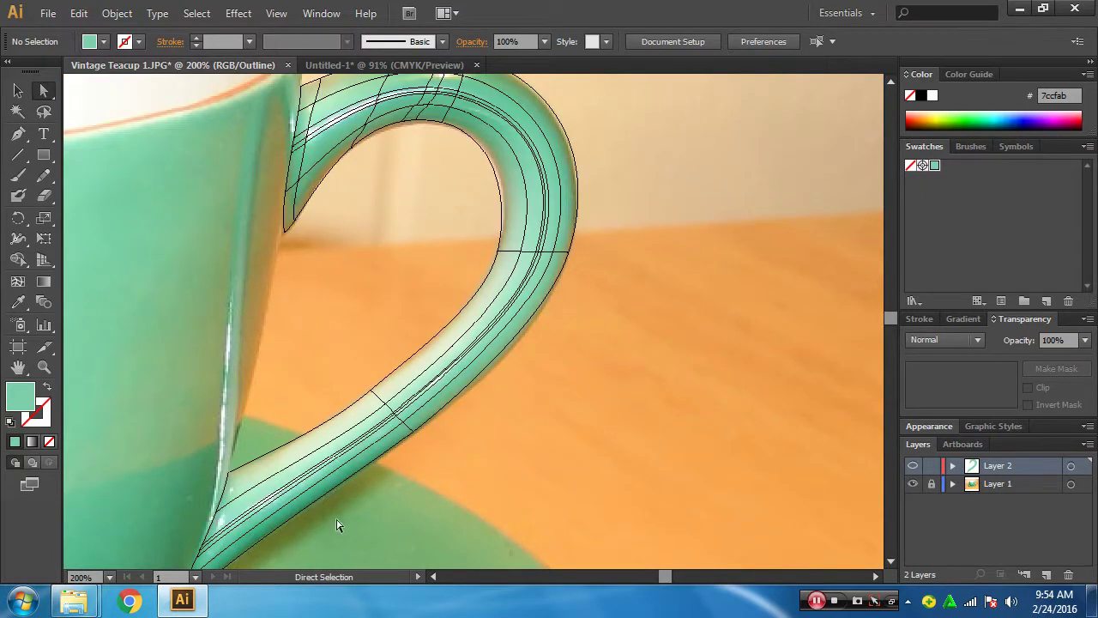
pyautogui.press('space')
pyautogui.moveTo(327, 489); pyautogui.dragTo(417, 434)
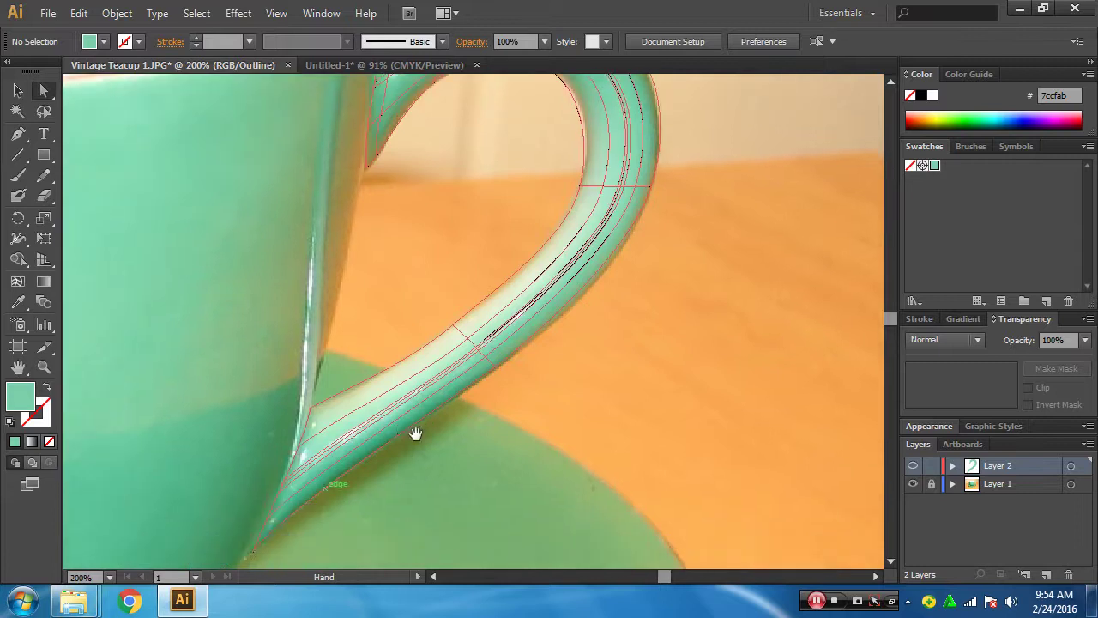
pyautogui.scroll(2, 429, 442)
pyautogui.moveTo(498, 437)
pyautogui.mouseDown()
pyautogui.moveTo(515, 339)
pyautogui.moveTo(547, 459)
pyautogui.mouseUp()
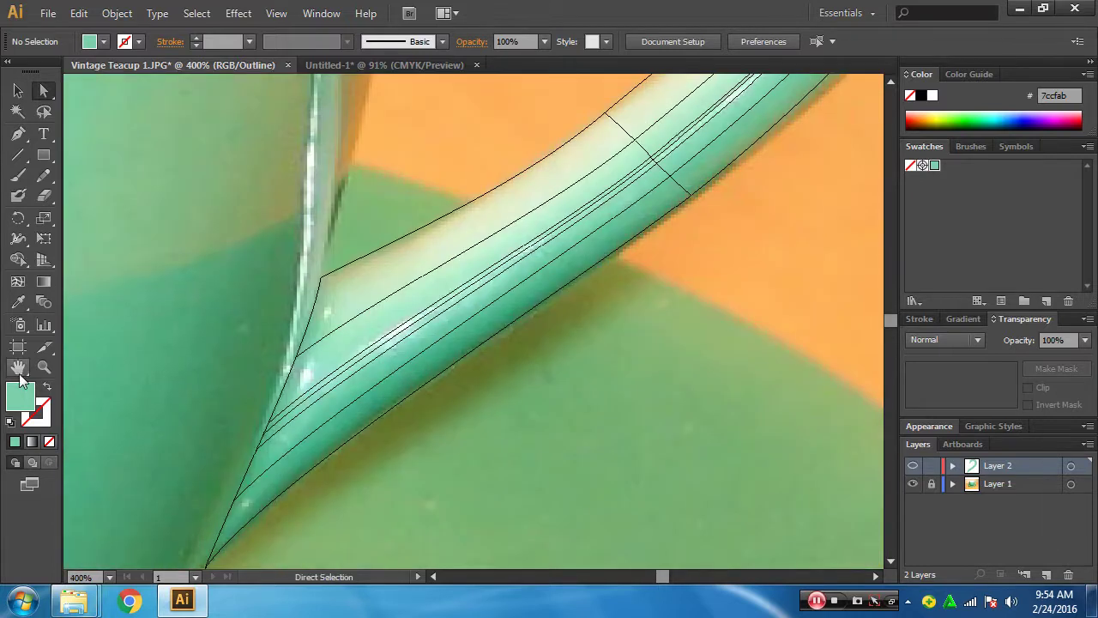
# - Add several crosswise mesh lines near the handle base, close to the cup body
pyautogui.click(18, 281)
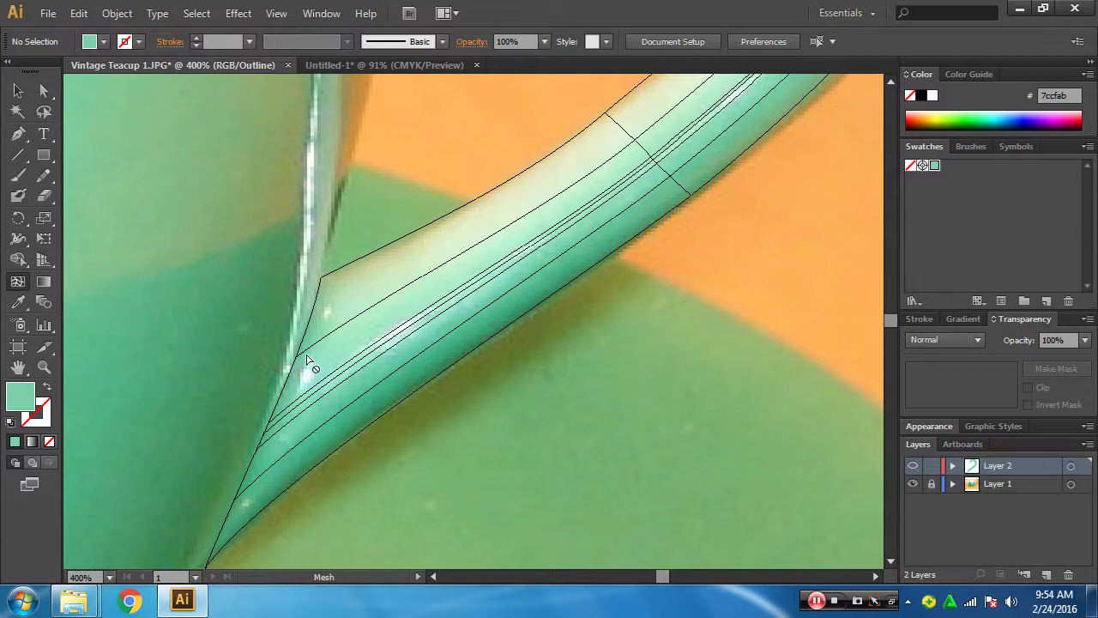
pyautogui.click(438, 306)
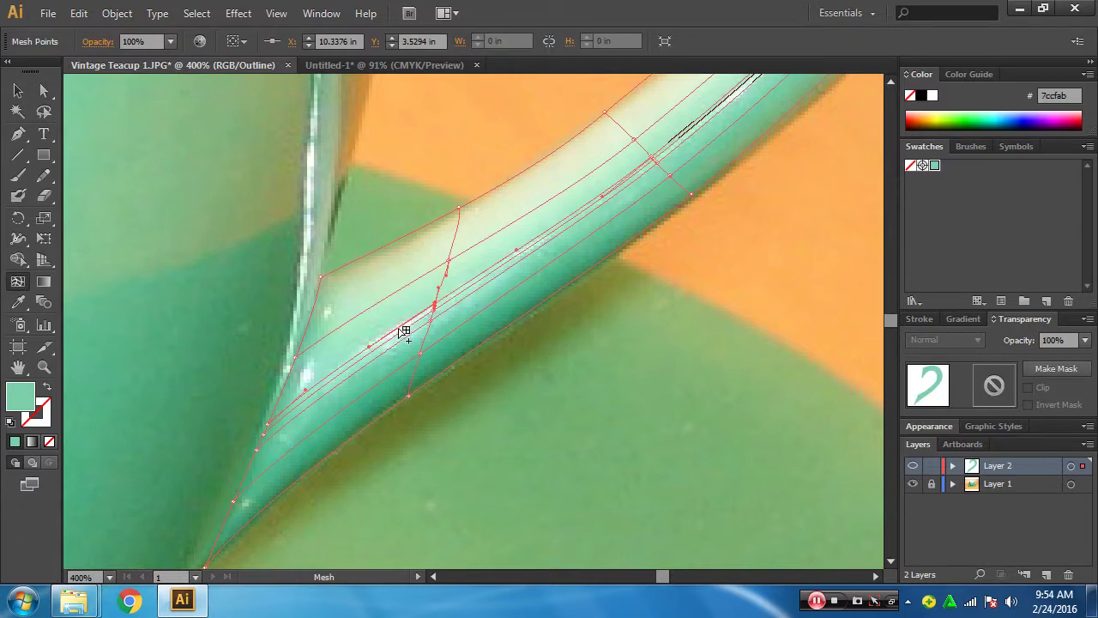
pyautogui.click(370, 351)
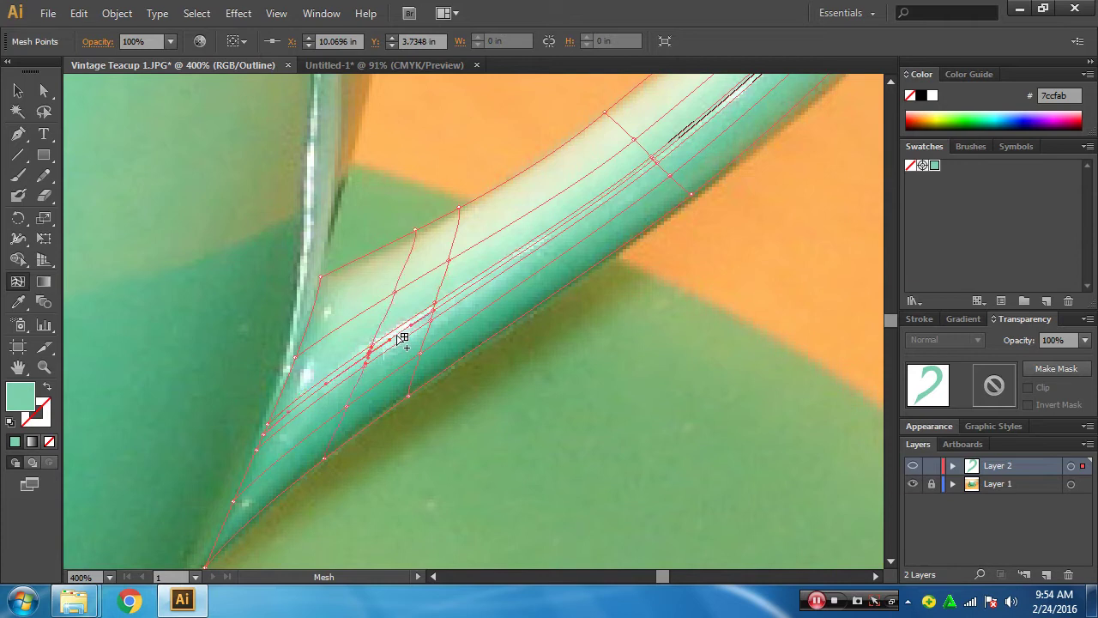
pyautogui.click(398, 336)
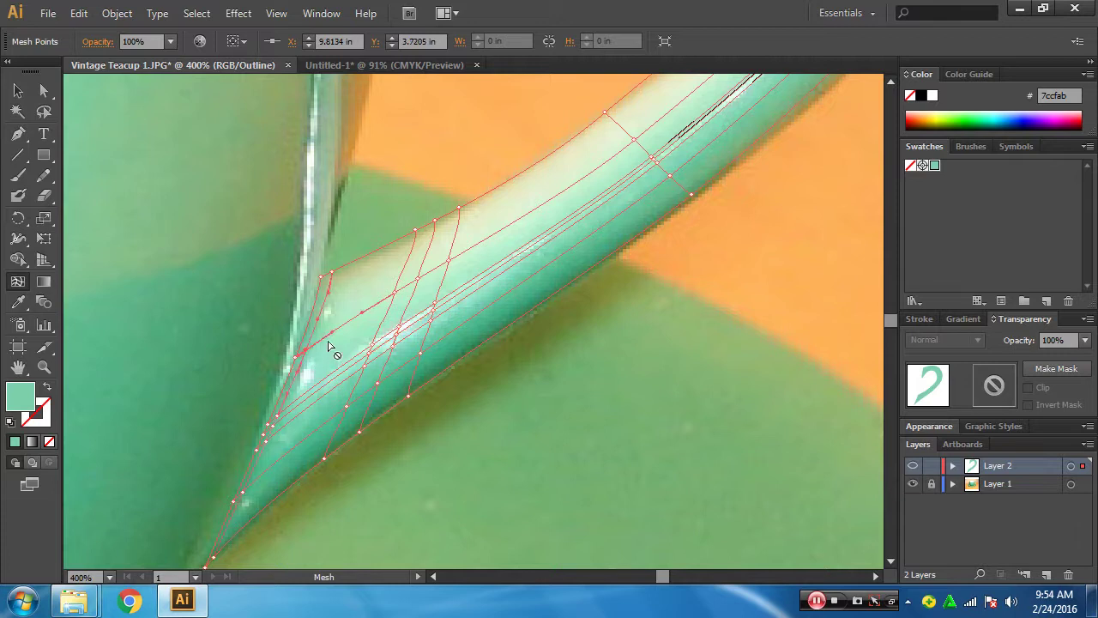
pyautogui.click(335, 334)
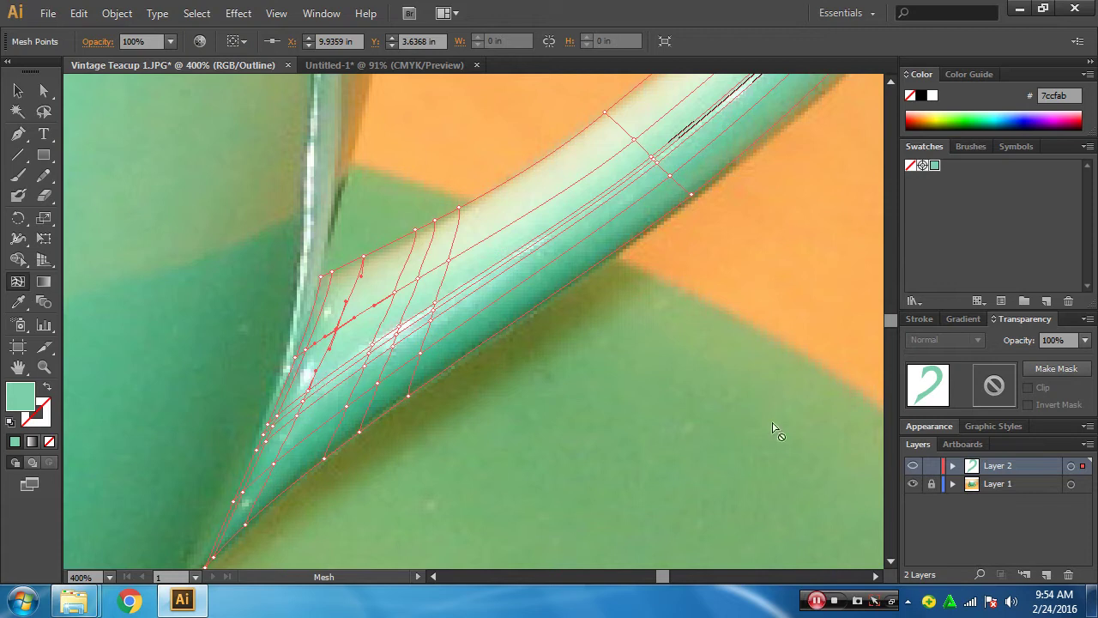
pyautogui.hotkey('ctrl', 'y')
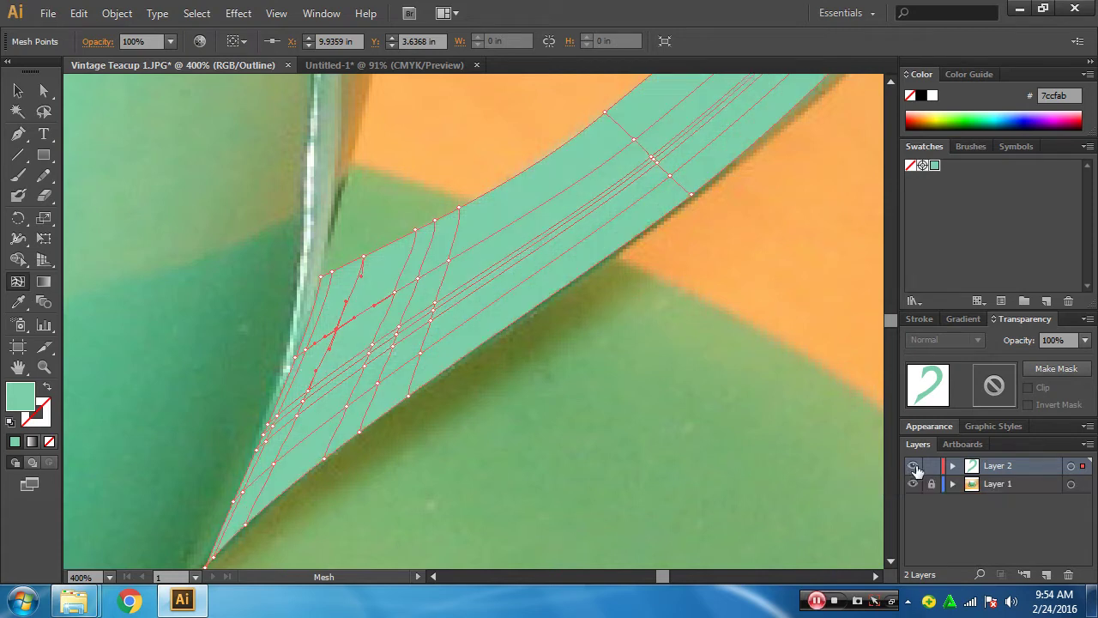
pyautogui.click(307, 374)
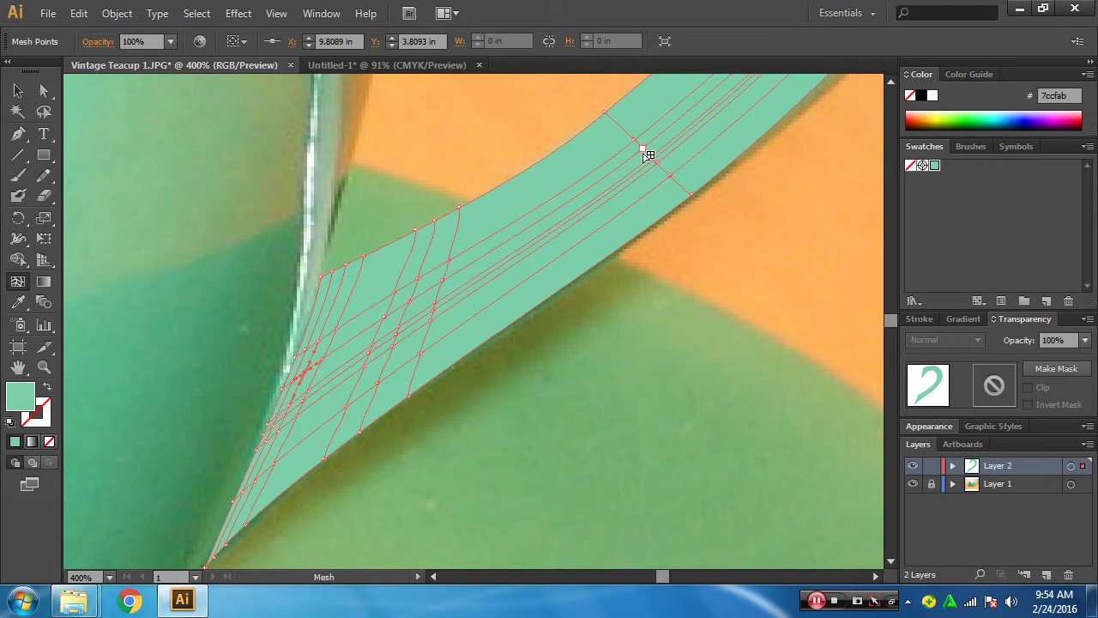
# - Nudge an upper mesh point, switch to Outline view, and add more mesh lines at the base
pyautogui.press('ctrl')
pyautogui.moveTo(644, 159); pyautogui.dragTo(650, 155)
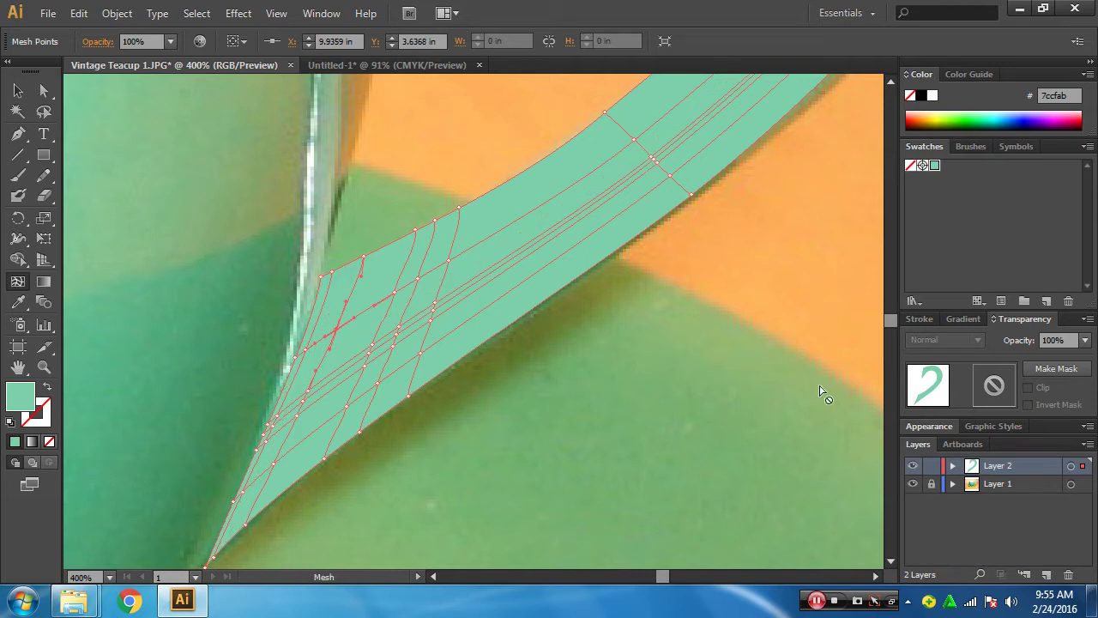
pyautogui.hotkey('ctrl', 'y')
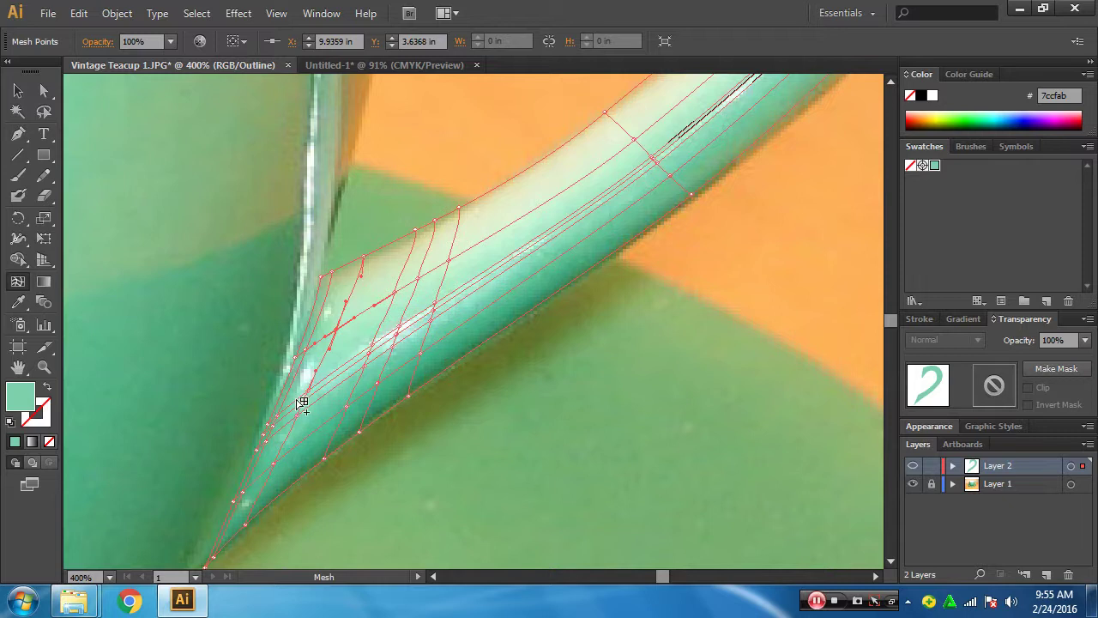
pyautogui.click(298, 402)
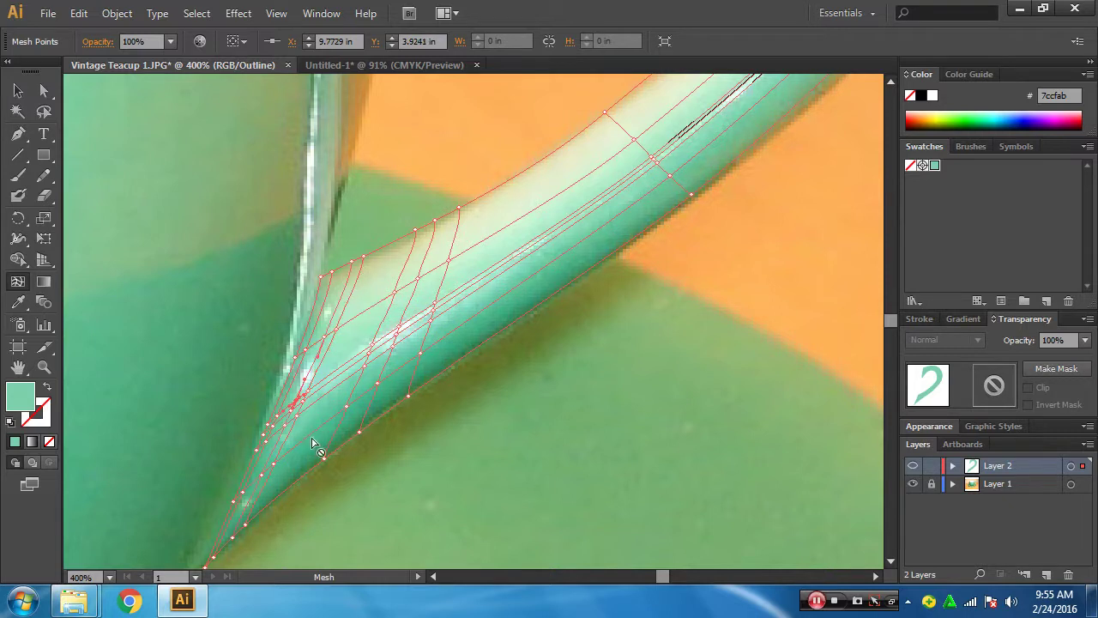
pyautogui.moveTo(536, 296); pyautogui.dragTo(385, 437)
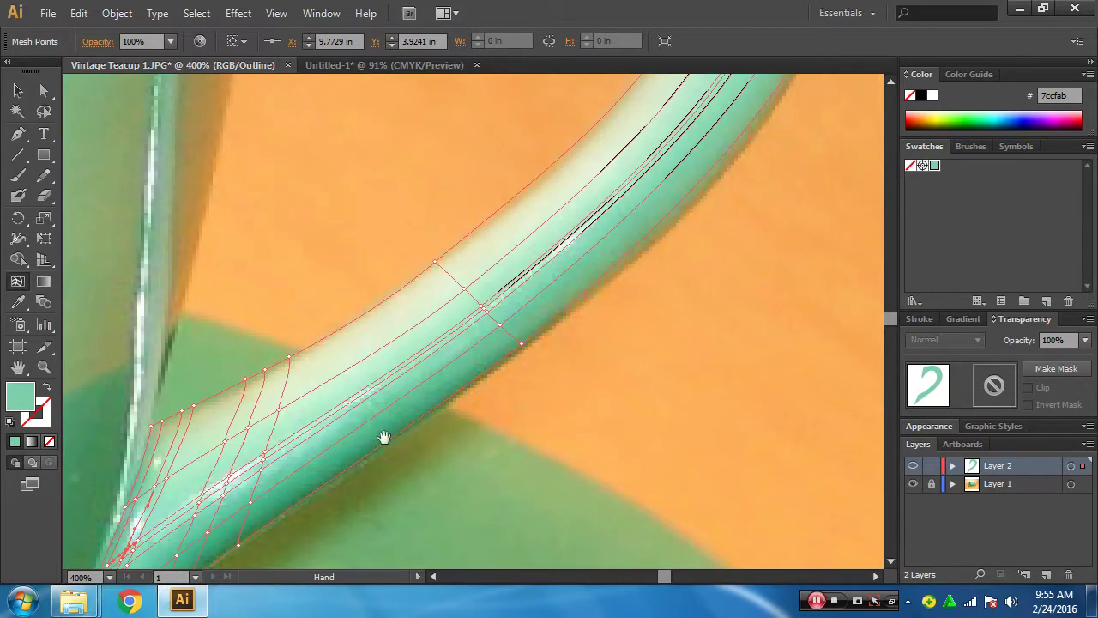
pyautogui.click(562, 359)
pyautogui.click(560, 361)
# - Zoom and pan in close on the joint where the handle's top meets the cup rim
pyautogui.click(559, 360)
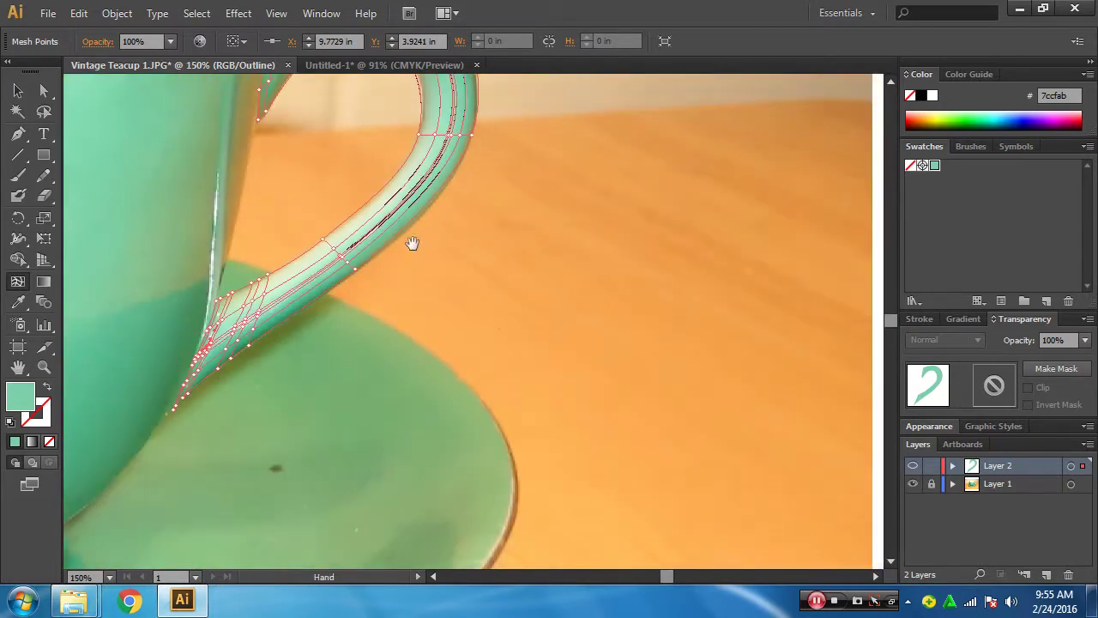
pyautogui.moveTo(412, 243); pyautogui.dragTo(450, 392)
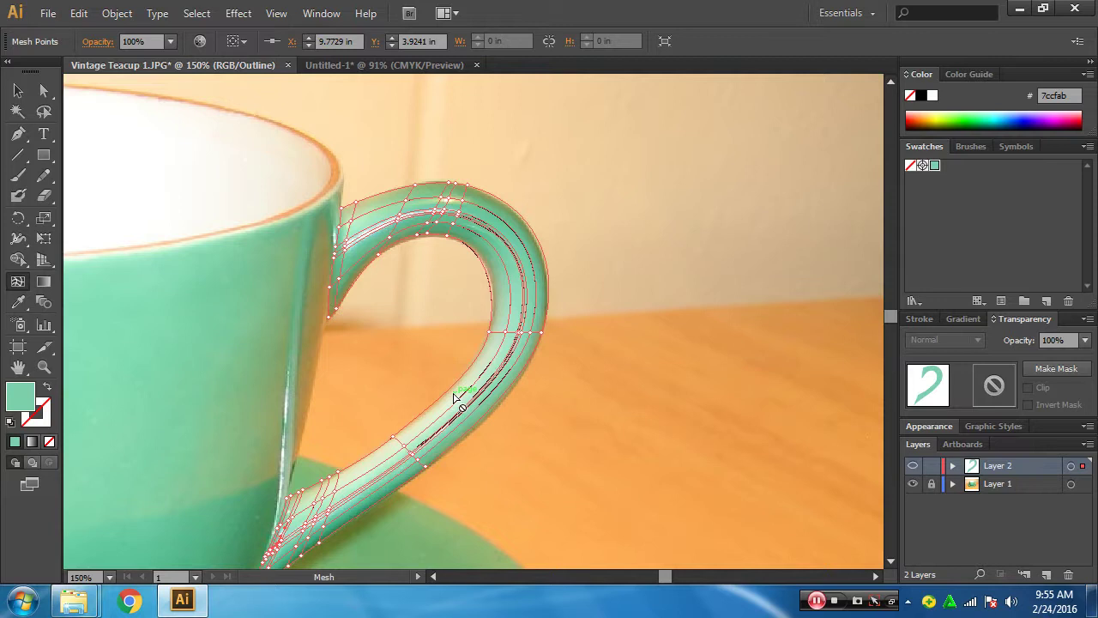
pyautogui.click(510, 449)
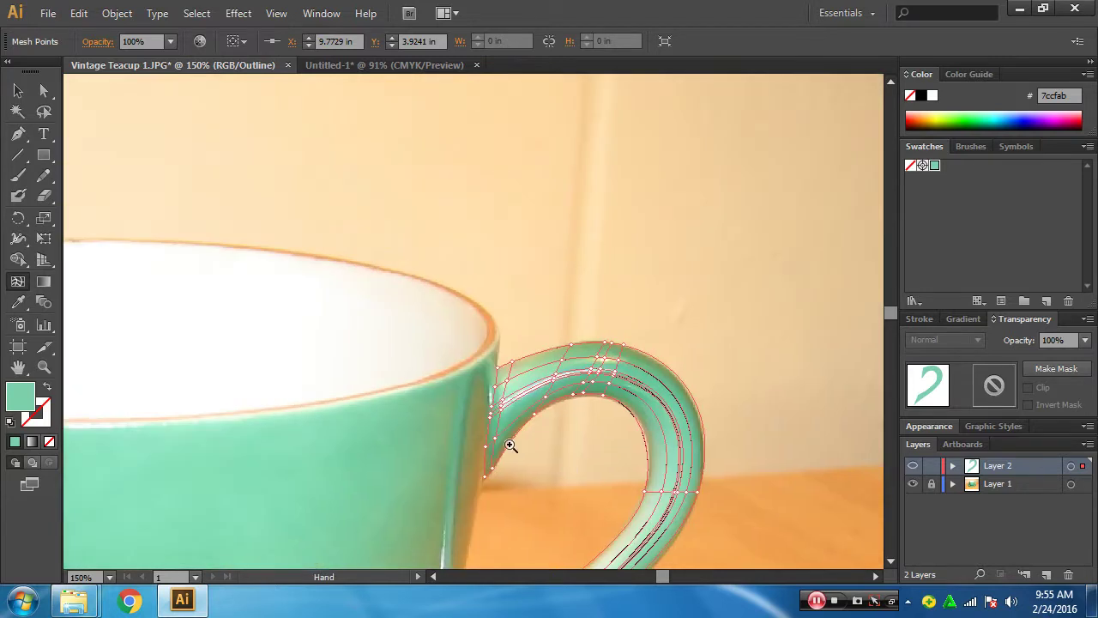
pyautogui.click(510, 441)
pyautogui.moveTo(510, 441)
pyautogui.mouseDown()
pyautogui.moveTo(498, 414)
pyautogui.moveTo(557, 493)
pyautogui.mouseUp()
pyautogui.click(538, 387)
pyautogui.click(44, 90)
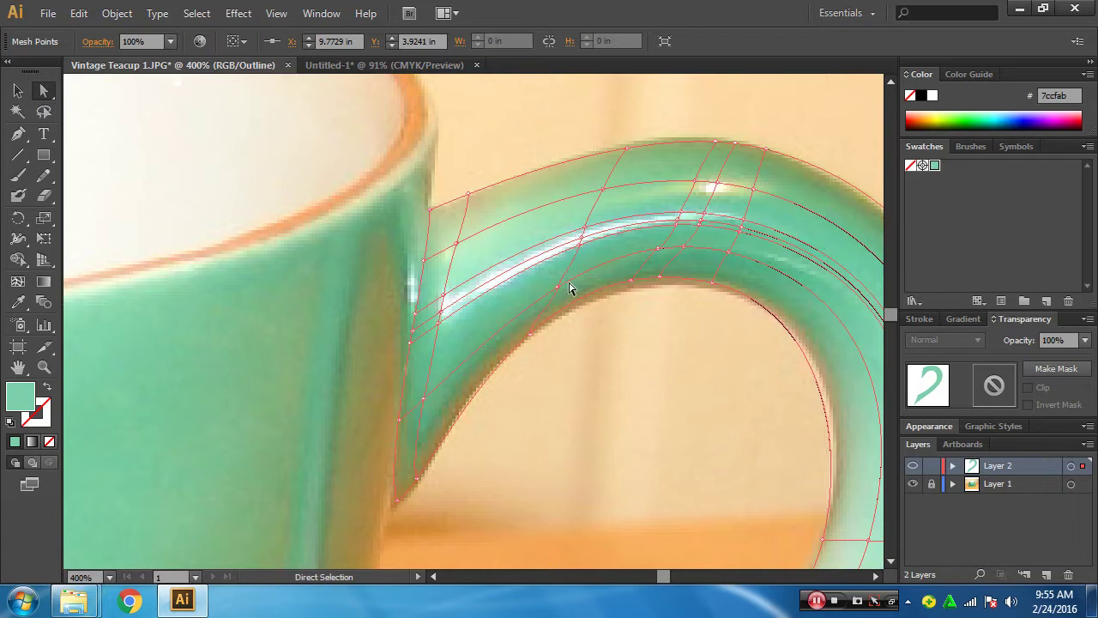
pyautogui.click(505, 304)
pyautogui.moveTo(505, 304); pyautogui.dragTo(494, 208)
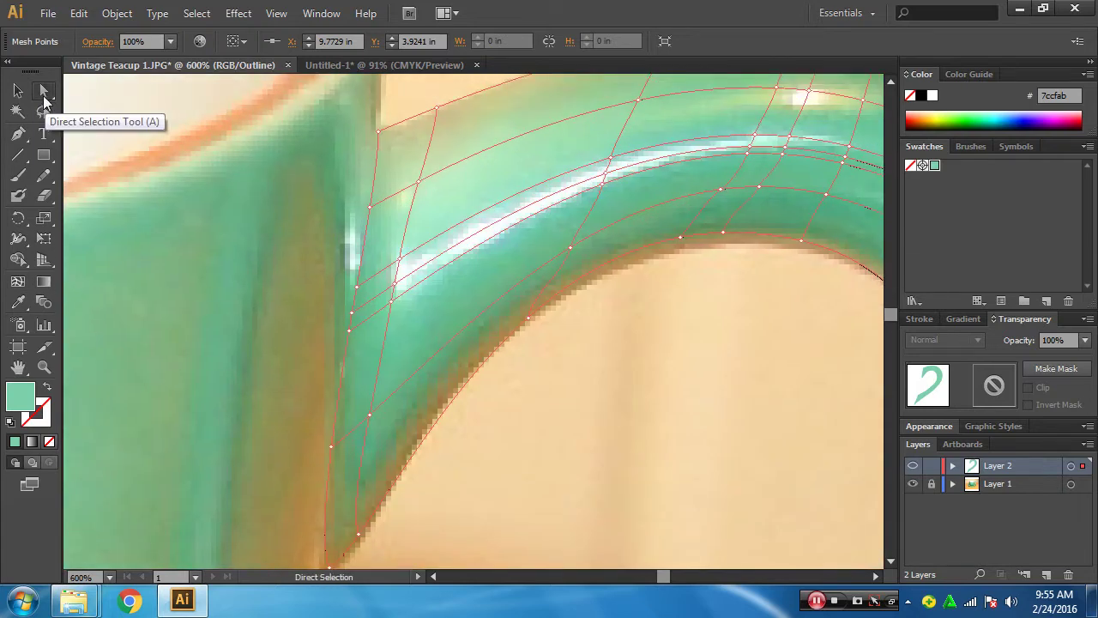
pyautogui.click(22, 299)
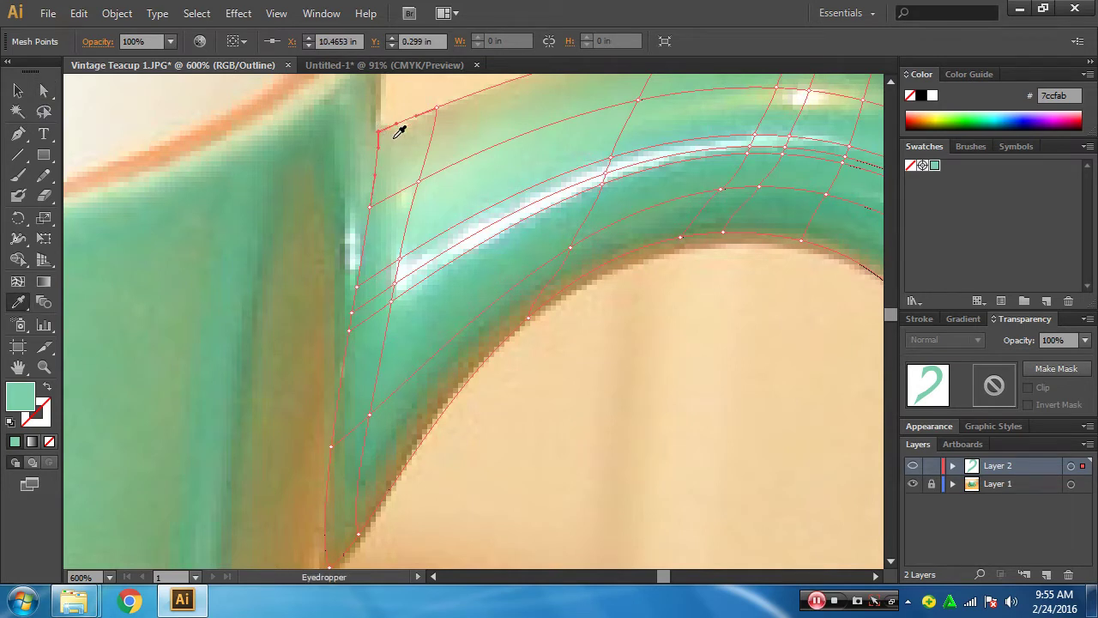
# - Colour the handle's top corner and a left-edge mesh point with greens sampled from the photo
pyautogui.click(395, 135)
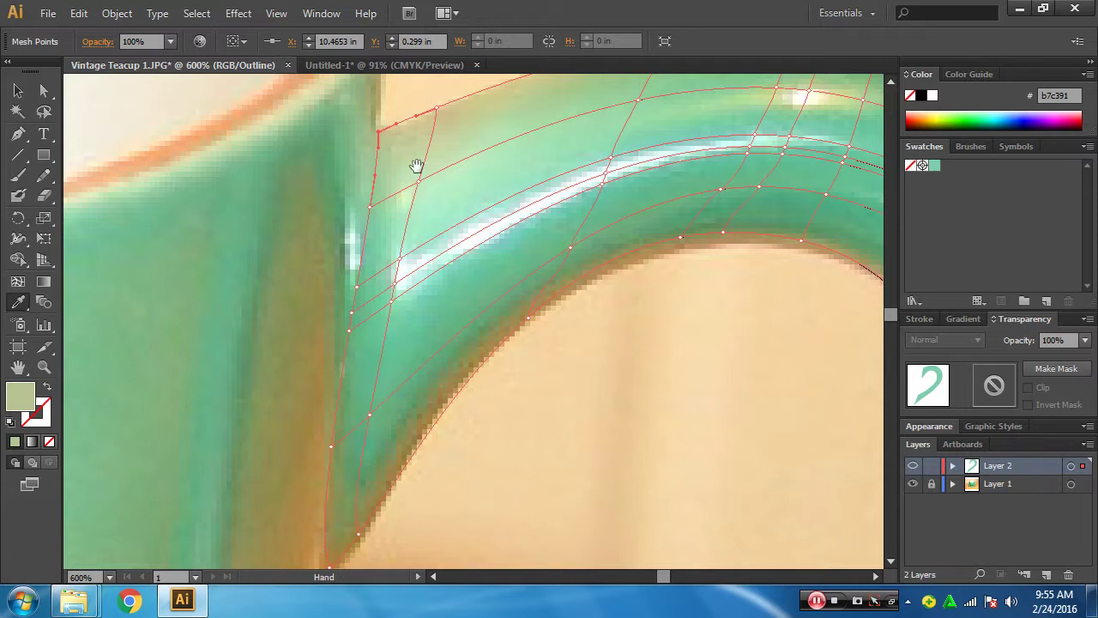
pyautogui.moveTo(417, 166); pyautogui.dragTo(387, 223)
pyautogui.click(389, 218)
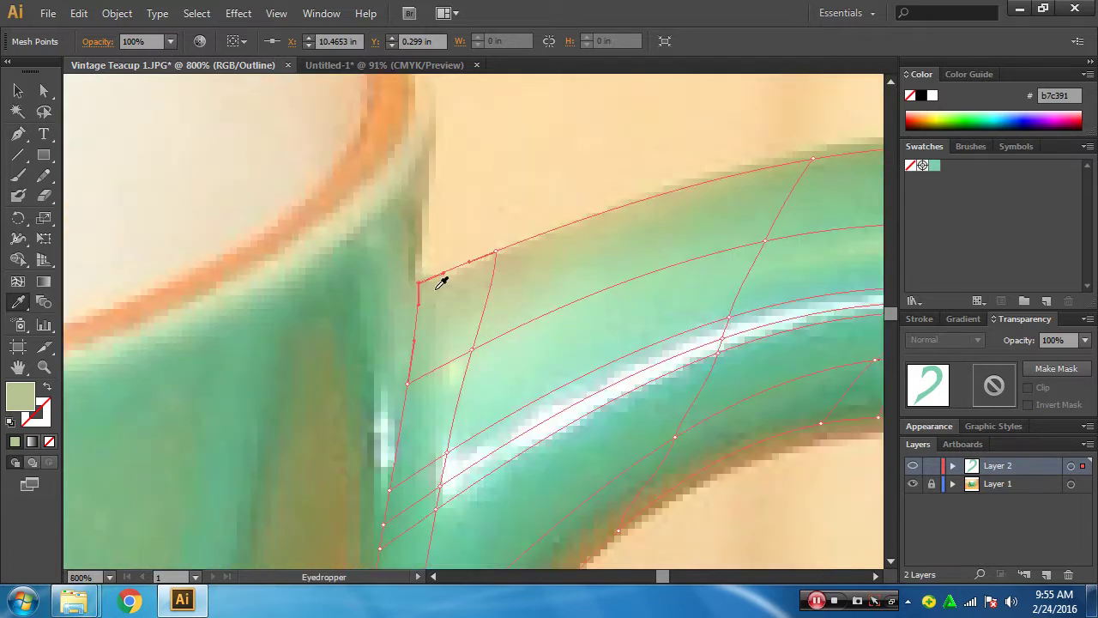
pyautogui.keyDown('ctrl'); pyautogui.click(408, 384); pyautogui.keyUp('ctrl')
pyautogui.click(419, 380)
pyautogui.click(419, 379)
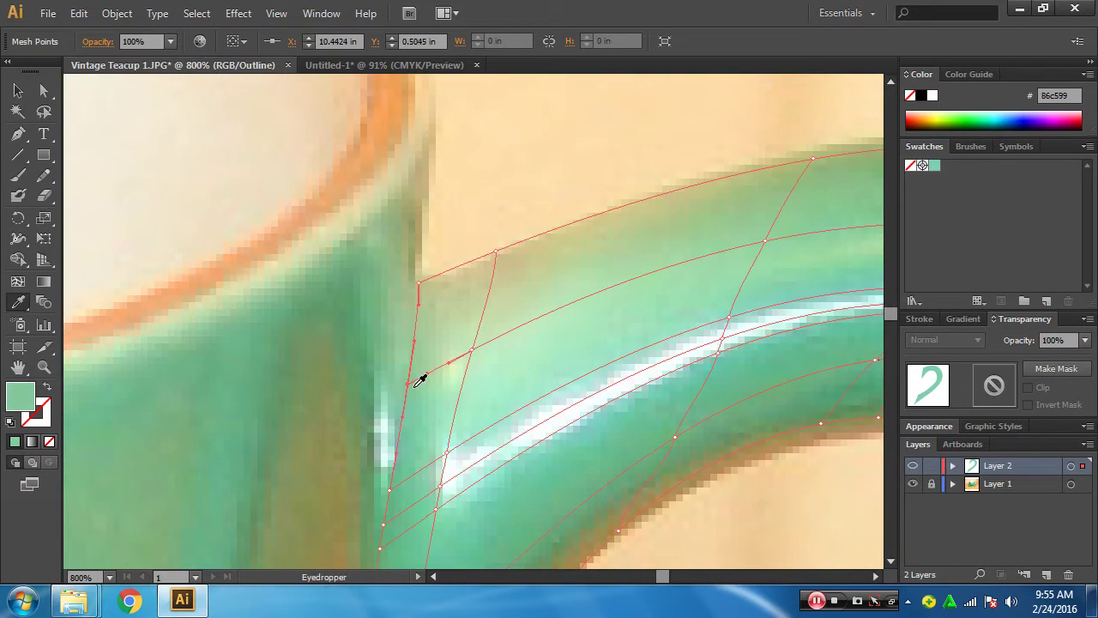
pyautogui.click(912, 483)
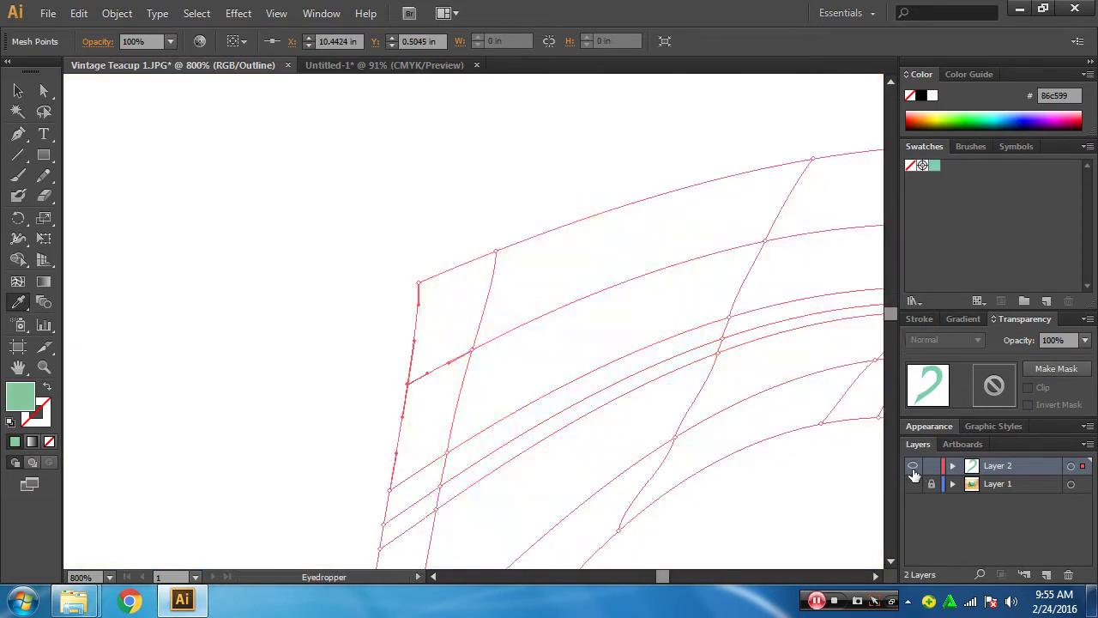
pyautogui.keyDown('ctrl'); pyautogui.click(912, 465); pyautogui.keyUp('ctrl')
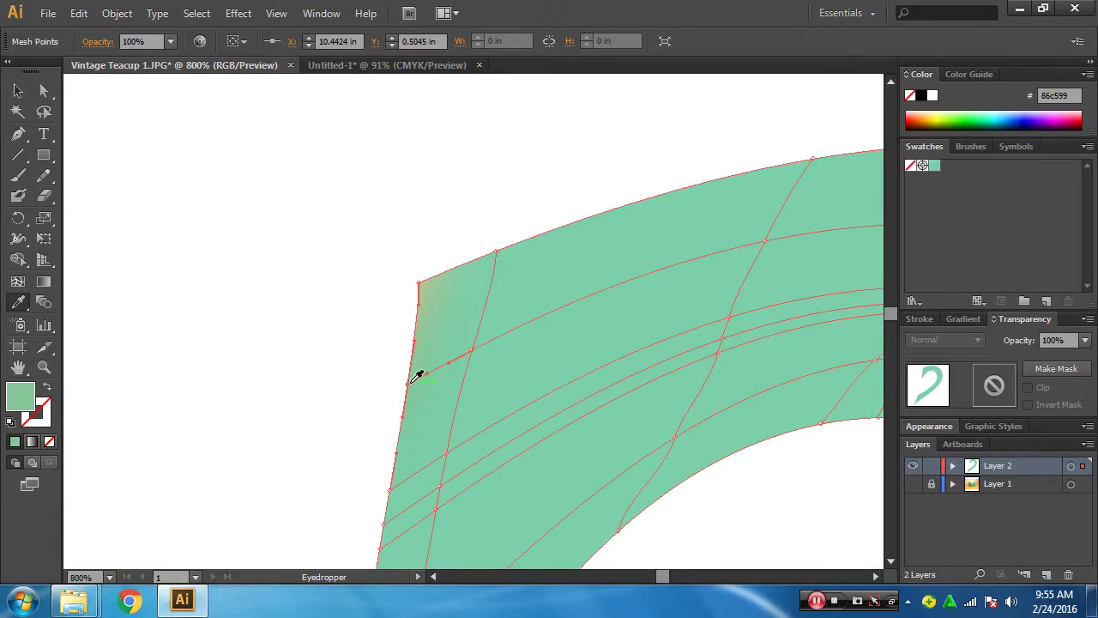
pyautogui.keyDown('ctrl'); pyautogui.click(912, 466); pyautogui.keyUp('ctrl')
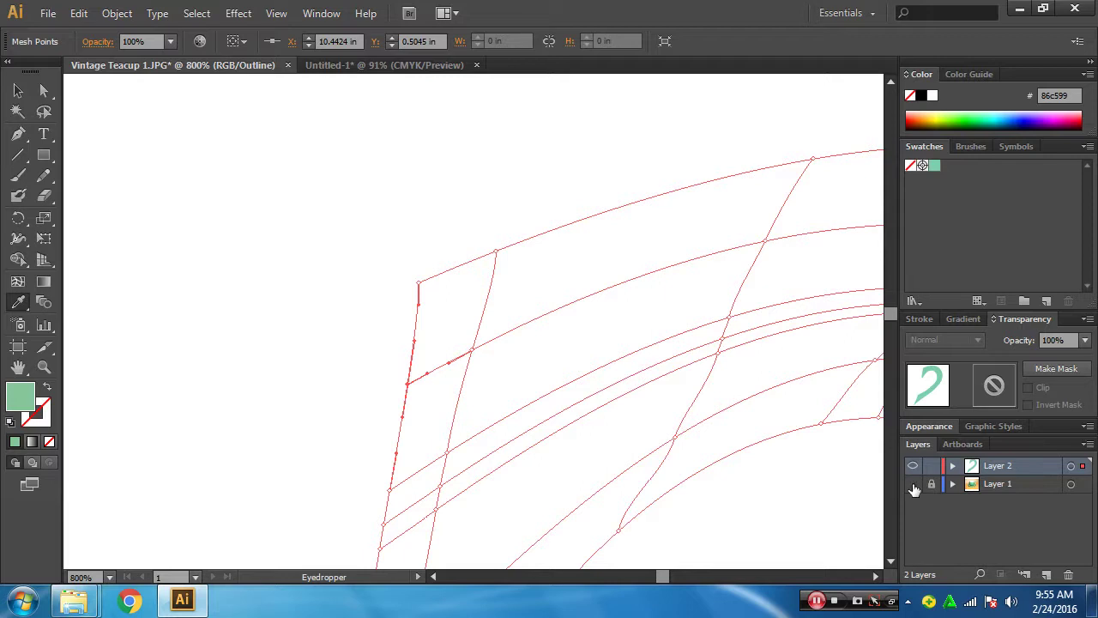
pyautogui.click(912, 483)
# - Give the next mesh points down the left edge darker greens sampled from the photo
pyautogui.scroll(-3, 527, 297)
pyautogui.scroll(-1, 404, 330)
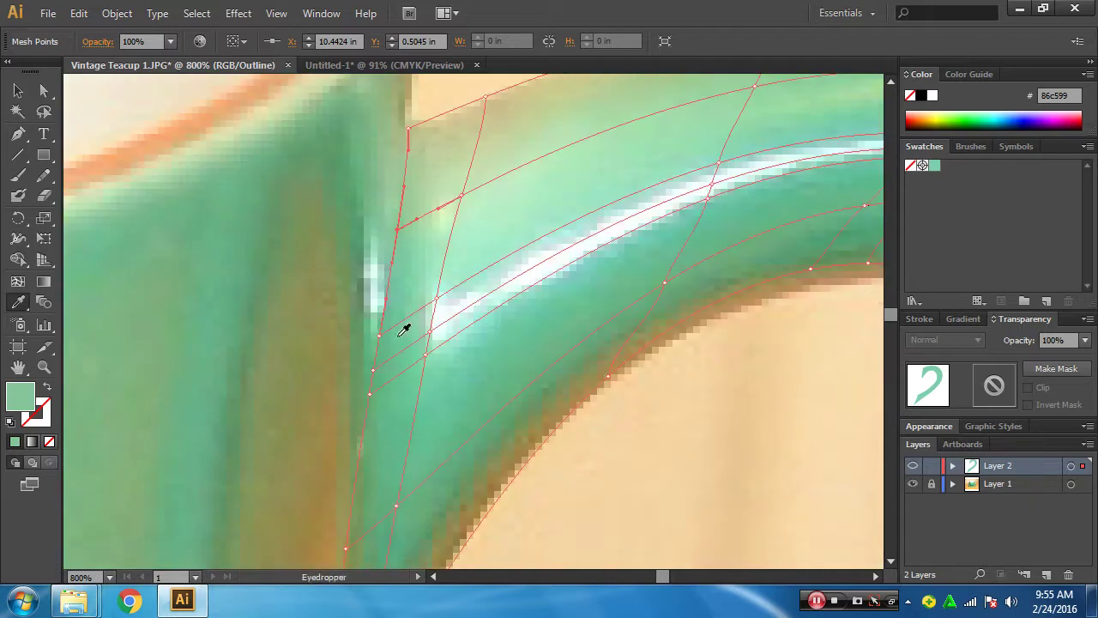
pyautogui.keyDown('ctrl'); pyautogui.click(378, 335); pyautogui.keyUp('ctrl')
pyautogui.click(389, 331)
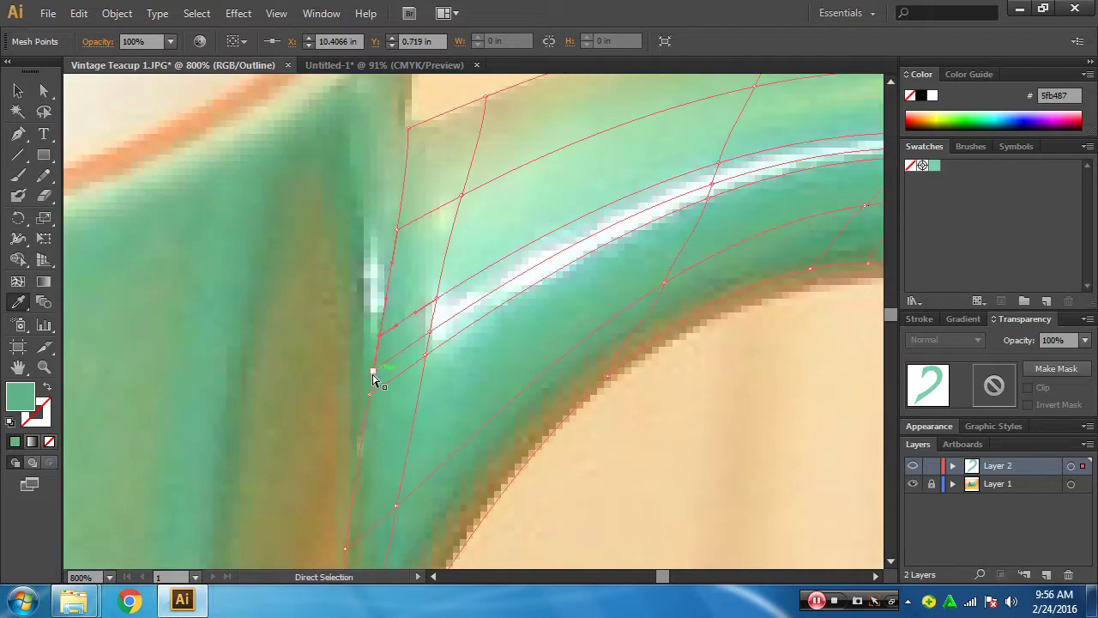
pyautogui.keyDown('ctrl'); pyautogui.click(373, 374); pyautogui.keyUp('ctrl')
pyautogui.click(385, 363)
pyautogui.keyDown('ctrl'); pyautogui.click(369, 395); pyautogui.keyUp('ctrl')
pyautogui.click(387, 392)
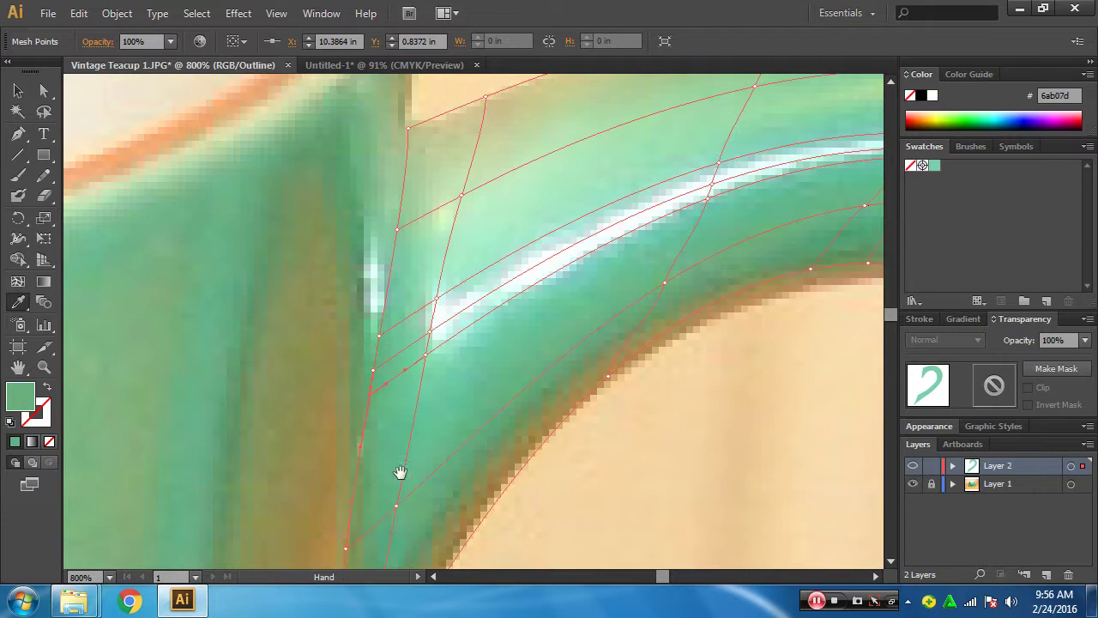
pyautogui.moveTo(400, 473); pyautogui.dragTo(378, 329)
pyautogui.keyDown('ctrl'); pyautogui.click(326, 403); pyautogui.keyUp('ctrl')
pyautogui.click(359, 392)
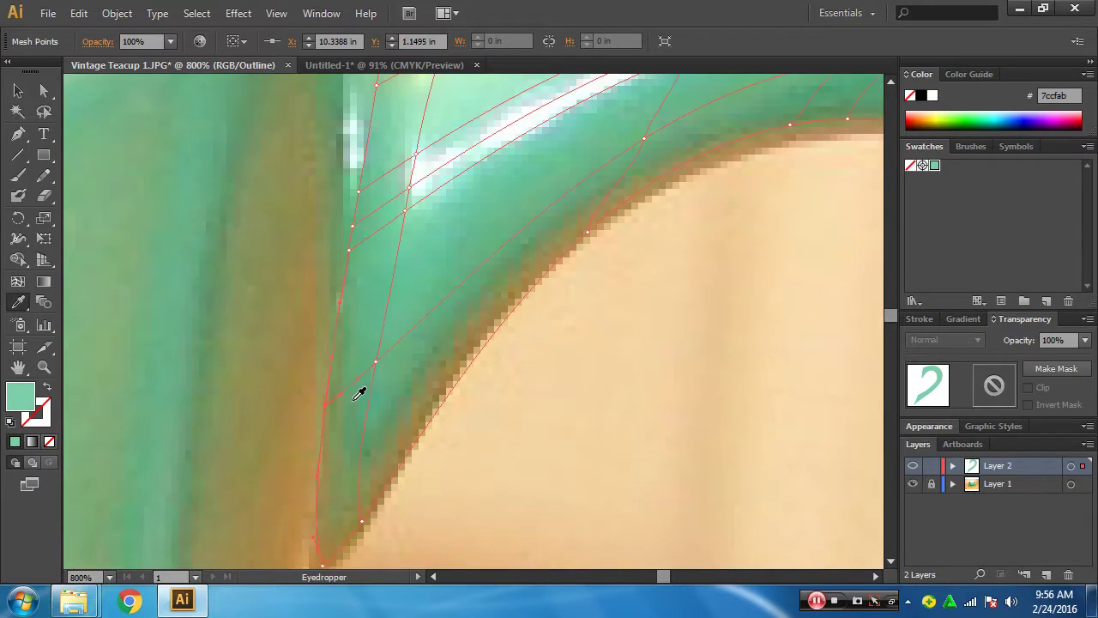
pyautogui.click(357, 413)
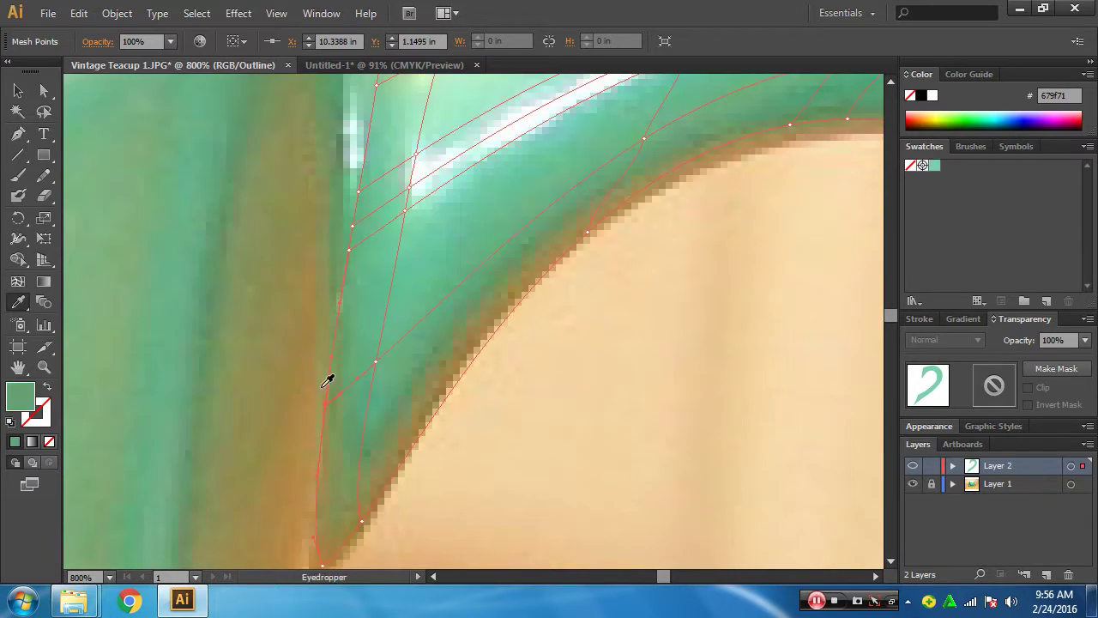
# - Give the joint's tip points brown shadow colours and darken a left-edge point's green
pyautogui.scroll(-5, 272, 348)
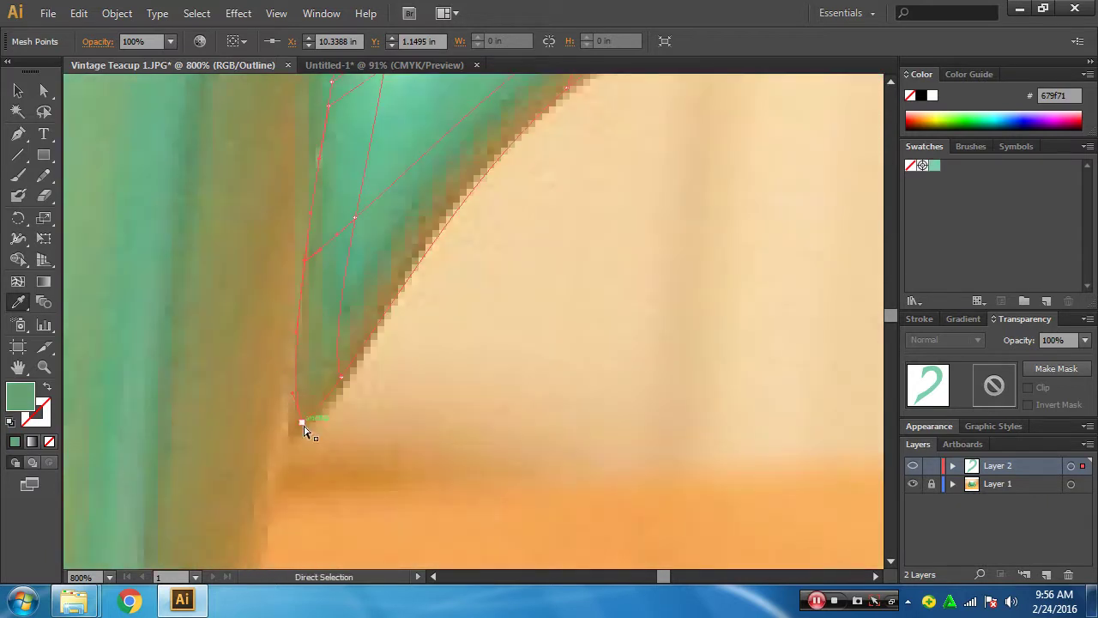
pyautogui.keyDown('ctrl'); pyautogui.click(302, 422); pyautogui.keyUp('ctrl')
pyautogui.click(314, 403)
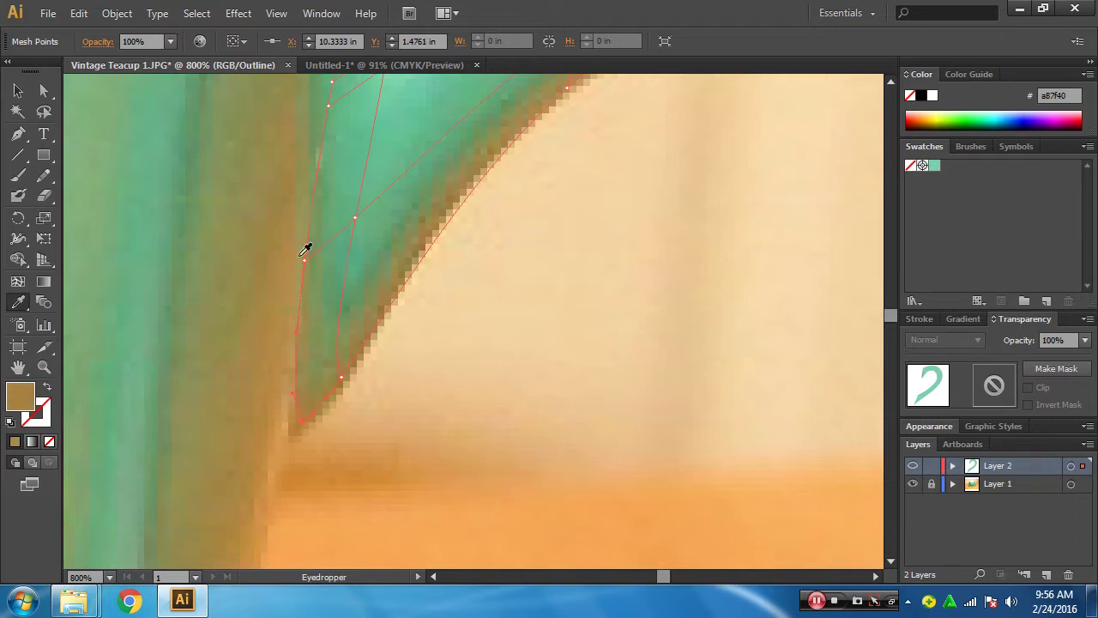
pyautogui.keyDown('ctrl'); pyautogui.click(342, 378); pyautogui.keyUp('ctrl')
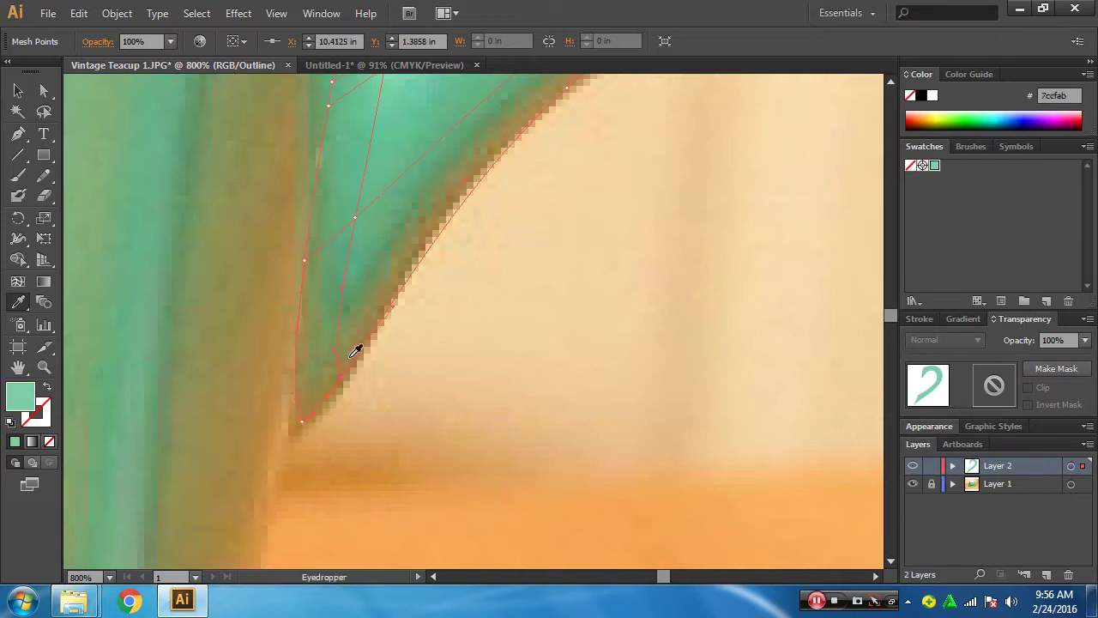
pyautogui.click(356, 349)
pyautogui.keyDown('ctrl'); pyautogui.click(355, 220); pyautogui.keyUp('ctrl')
pyautogui.click(350, 243)
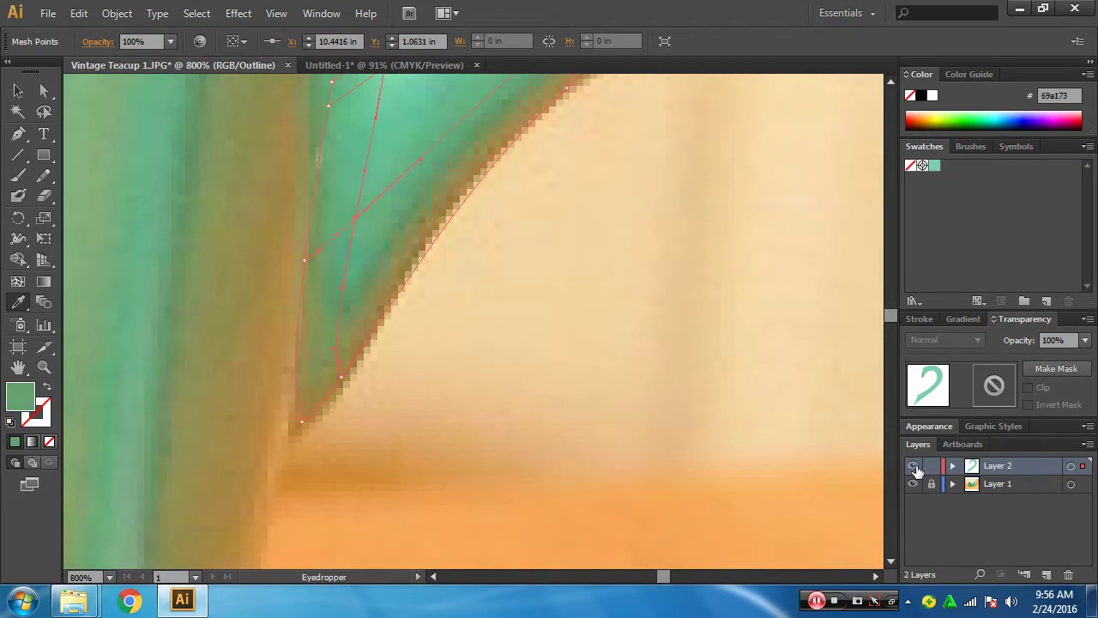
pyautogui.keyDown('ctrl'); pyautogui.click(913, 468); pyautogui.keyUp('ctrl')
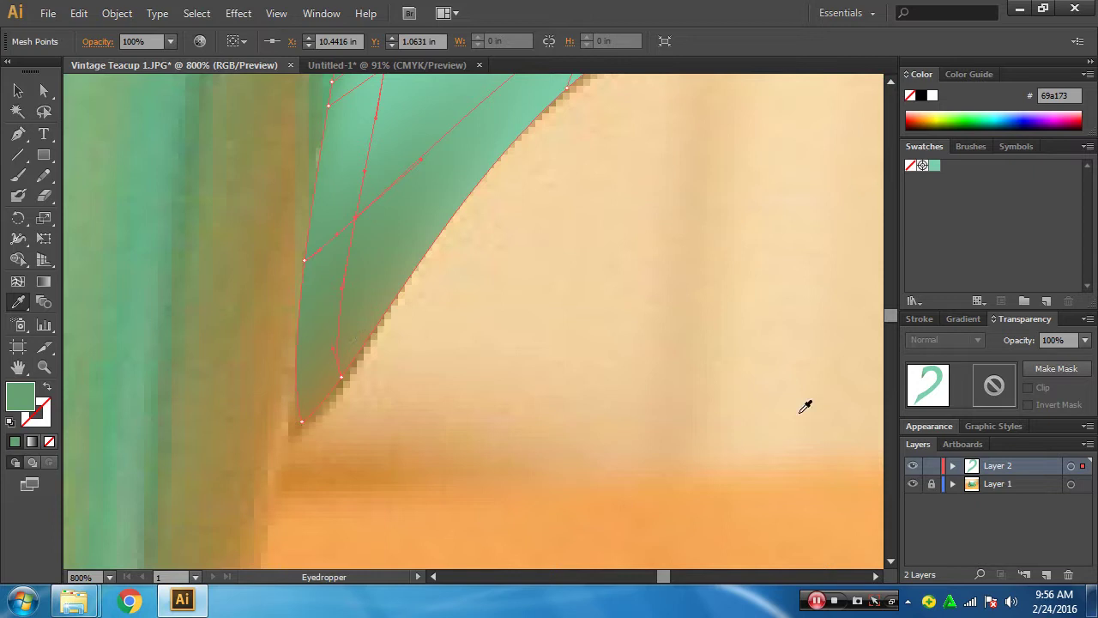
pyautogui.keyDown('ctrl'); pyautogui.click(913, 466); pyautogui.keyUp('ctrl')
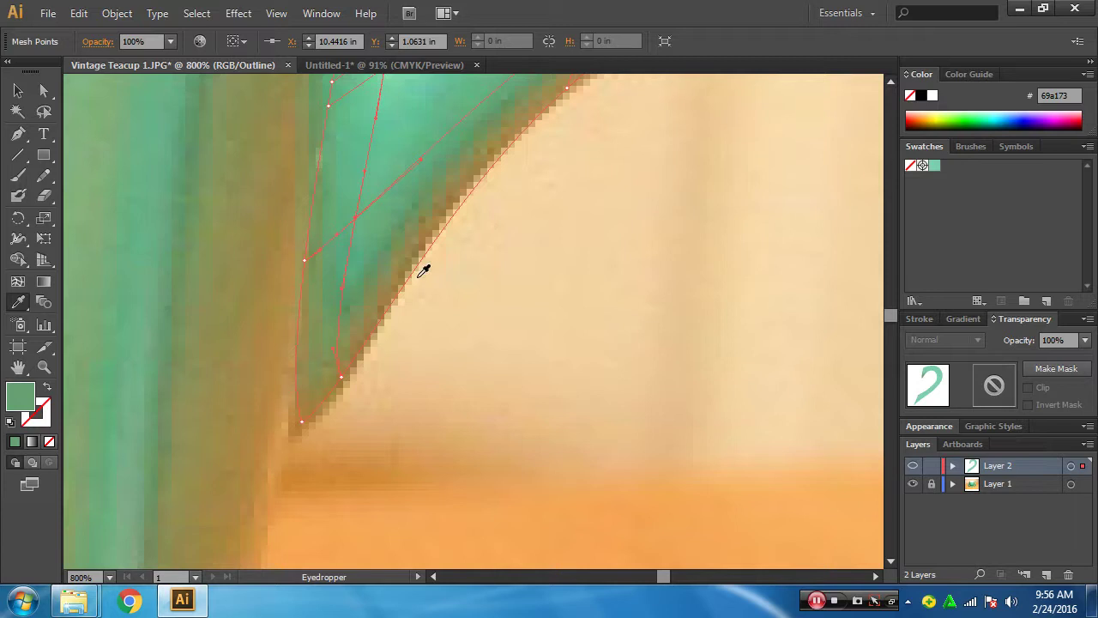
# - Move the joint's middle mesh anchor toward the lower edge and align the lower tip point
pyautogui.click(44, 90)
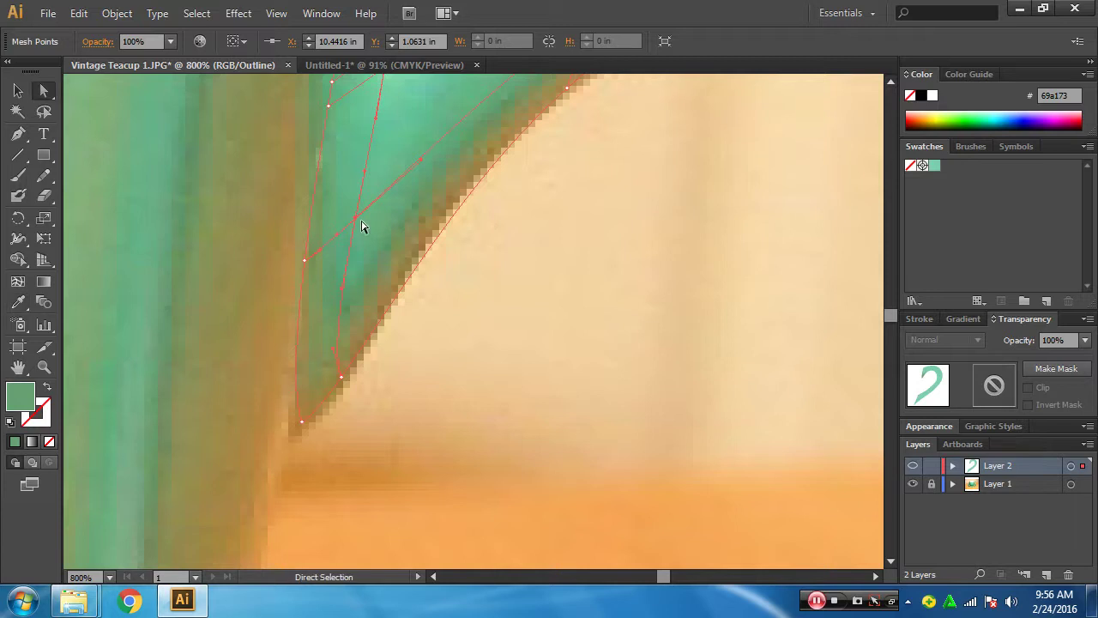
pyautogui.click(473, 300)
pyautogui.click(356, 234)
pyautogui.click(355, 219)
pyautogui.moveTo(355, 222)
pyautogui.mouseDown()
pyautogui.moveTo(344, 273)
pyautogui.moveTo(300, 318)
pyautogui.mouseUp()
pyautogui.keyDown('ctrl'); pyautogui.click(913, 465); pyautogui.keyUp('ctrl')
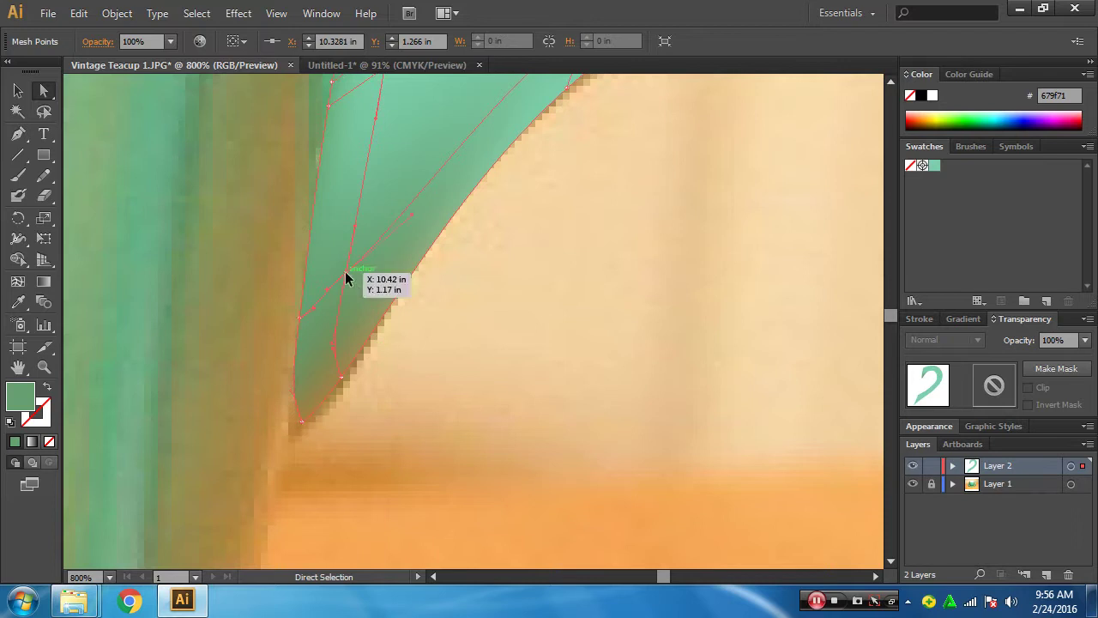
pyautogui.click(347, 277)
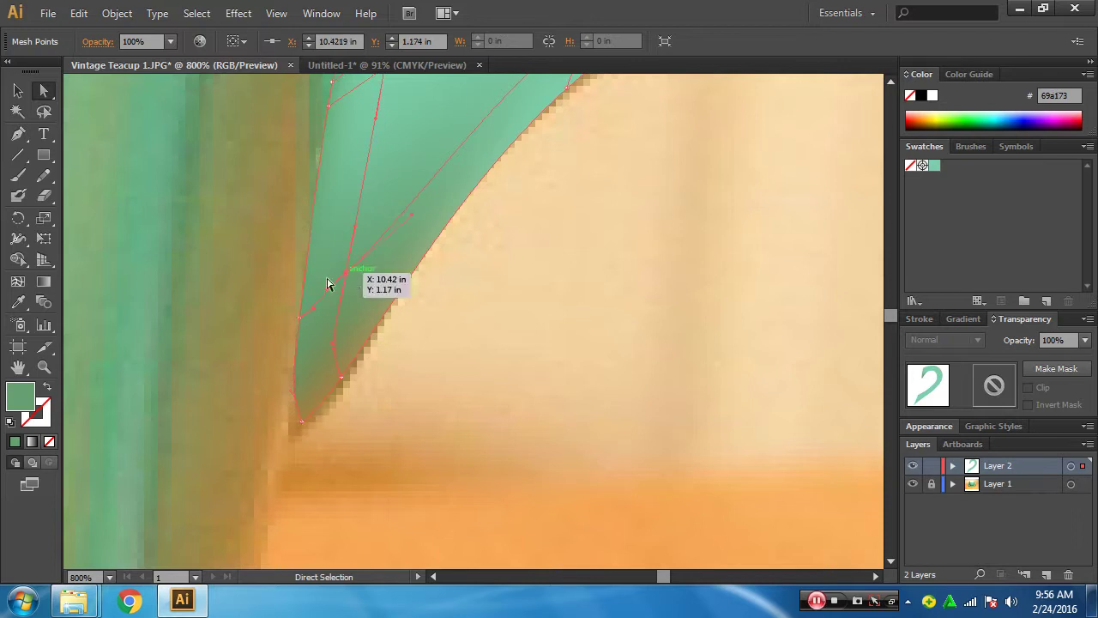
pyautogui.click(343, 376)
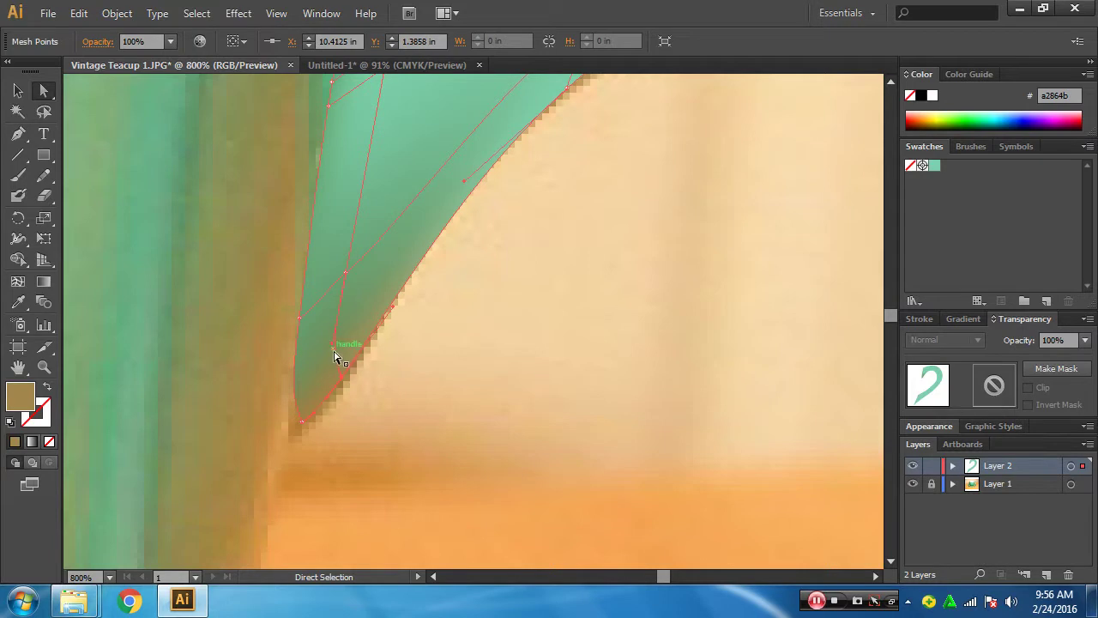
pyautogui.moveTo(333, 354); pyautogui.dragTo(338, 358)
pyautogui.keyDown('ctrl'); pyautogui.click(912, 465); pyautogui.keyUp('ctrl')
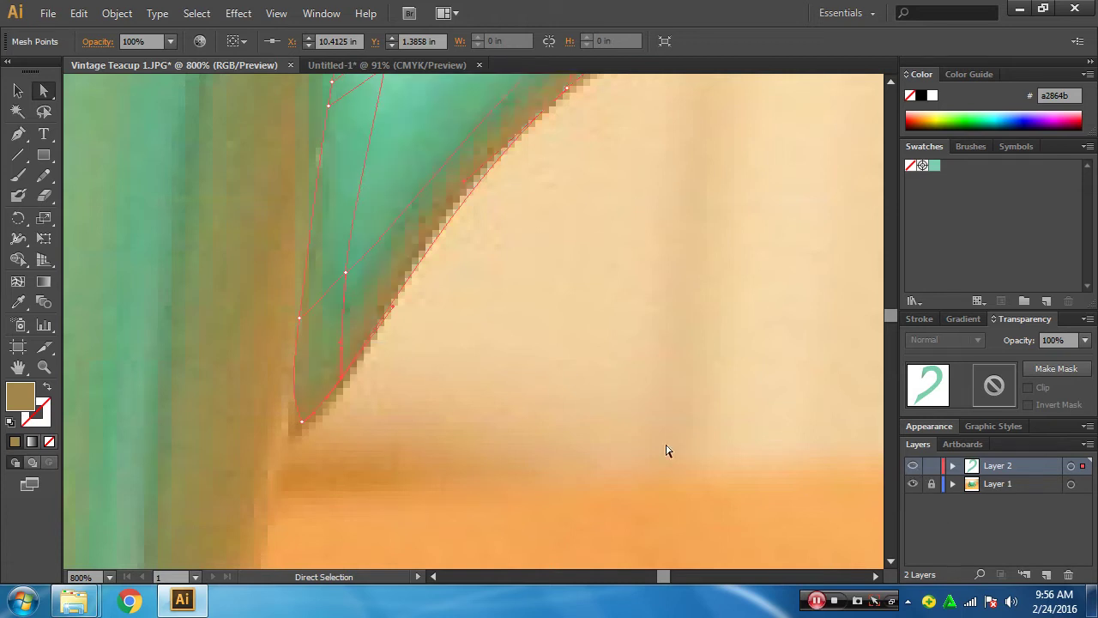
pyautogui.moveTo(667, 449)
pyautogui.mouseDown()
pyautogui.moveTo(502, 469)
pyautogui.moveTo(569, 392)
pyautogui.mouseUp()
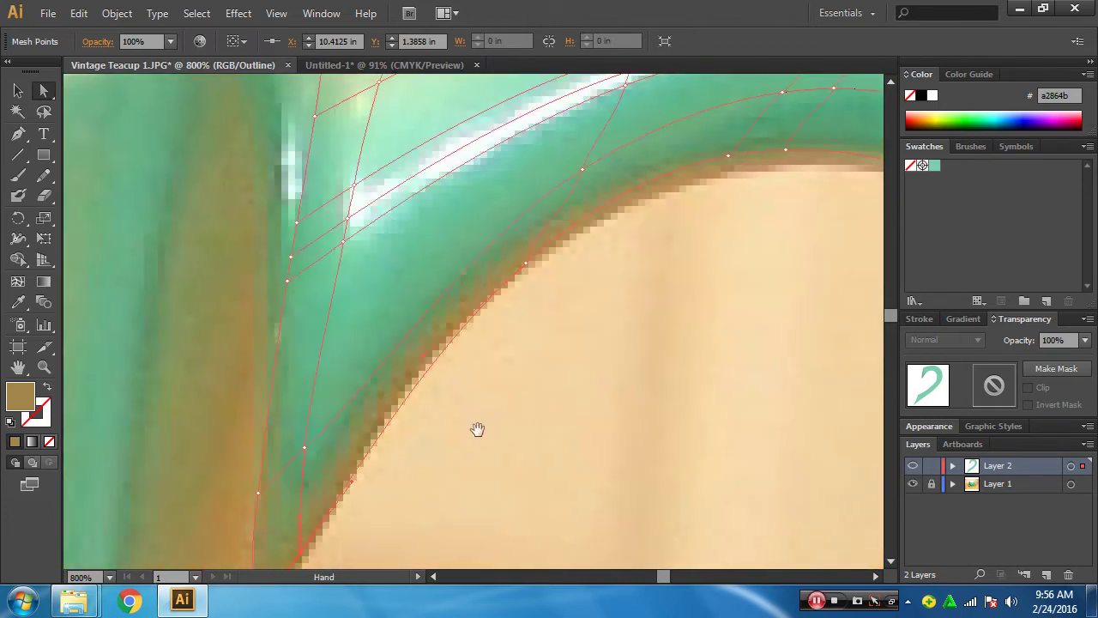
# - Shade mesh points along the highlight with a slightly darker green and a darker teal
pyautogui.moveTo(478, 432)
pyautogui.mouseDown()
pyautogui.moveTo(495, 333)
pyautogui.moveTo(530, 278)
pyautogui.mouseUp()
pyautogui.click(356, 407)
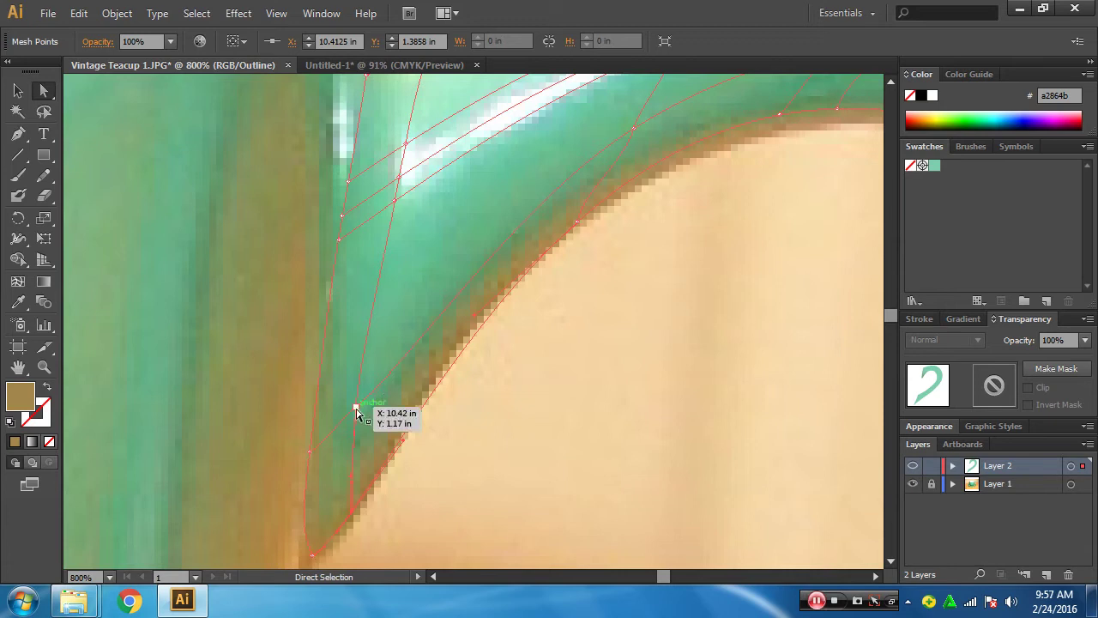
pyautogui.click(18, 301)
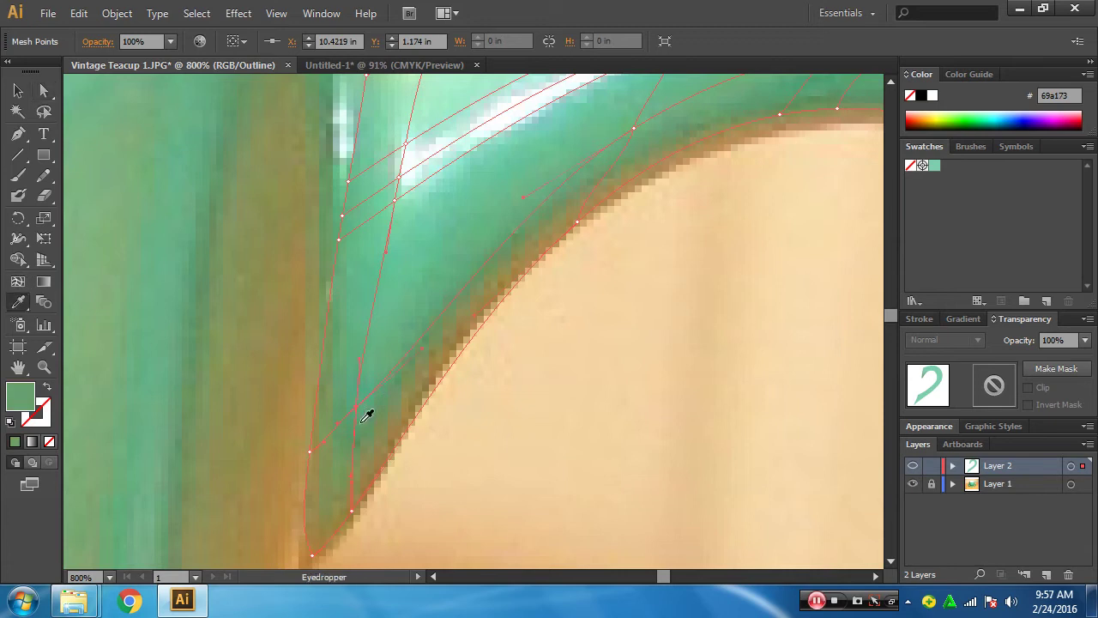
pyautogui.scroll(3, 370, 387)
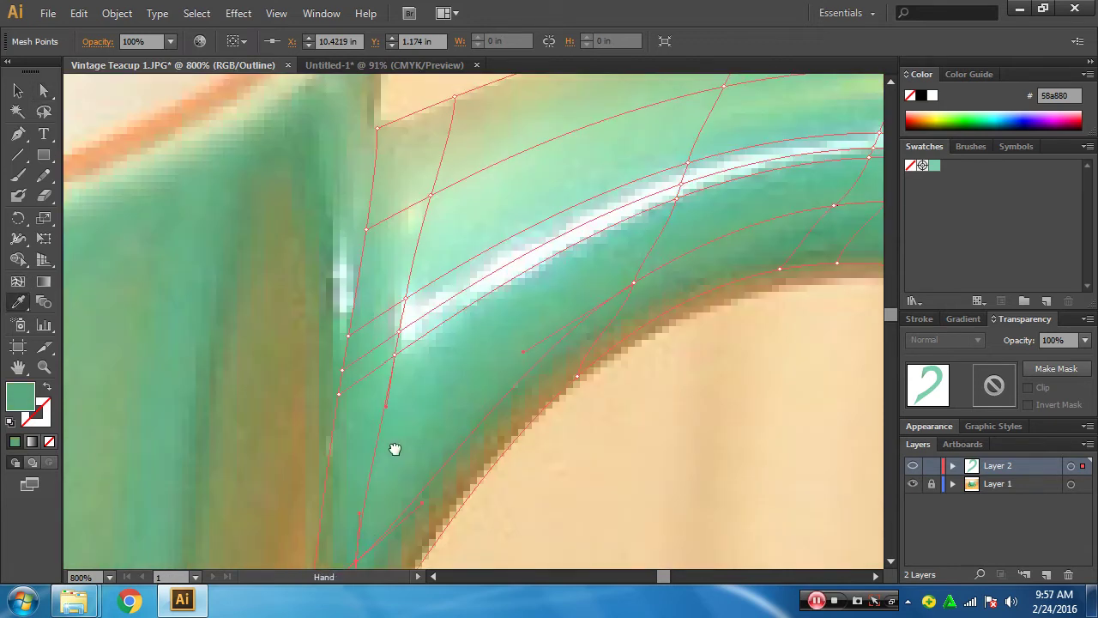
pyautogui.keyDown('ctrl'); pyautogui.click(397, 352); pyautogui.keyUp('ctrl')
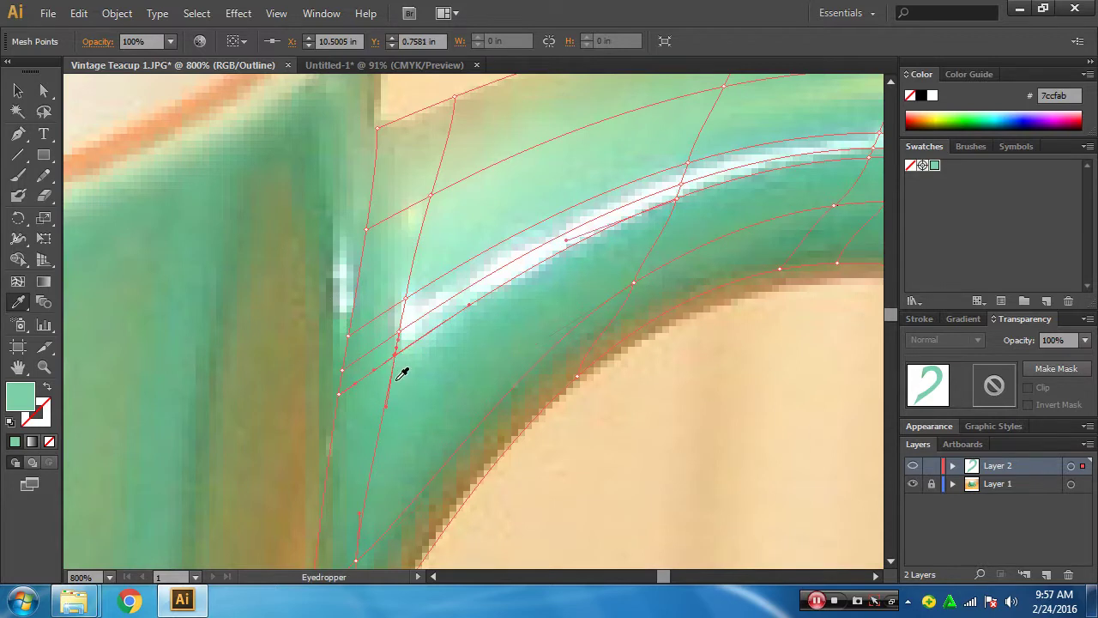
pyautogui.click(398, 389)
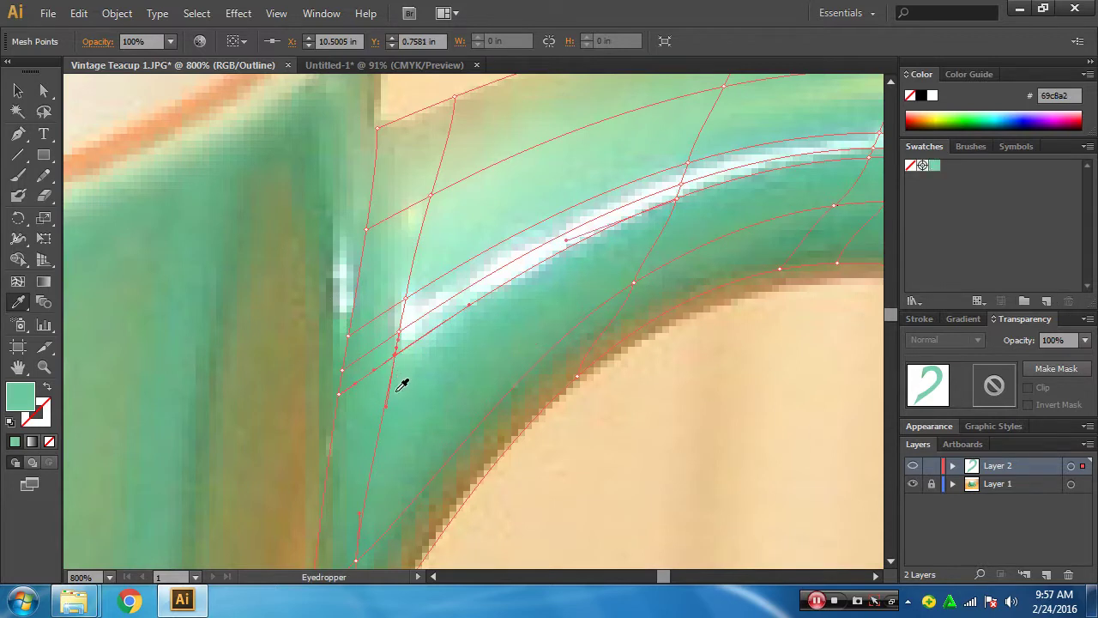
pyautogui.keyDown('ctrl'); pyautogui.click(407, 325); pyautogui.keyUp('ctrl')
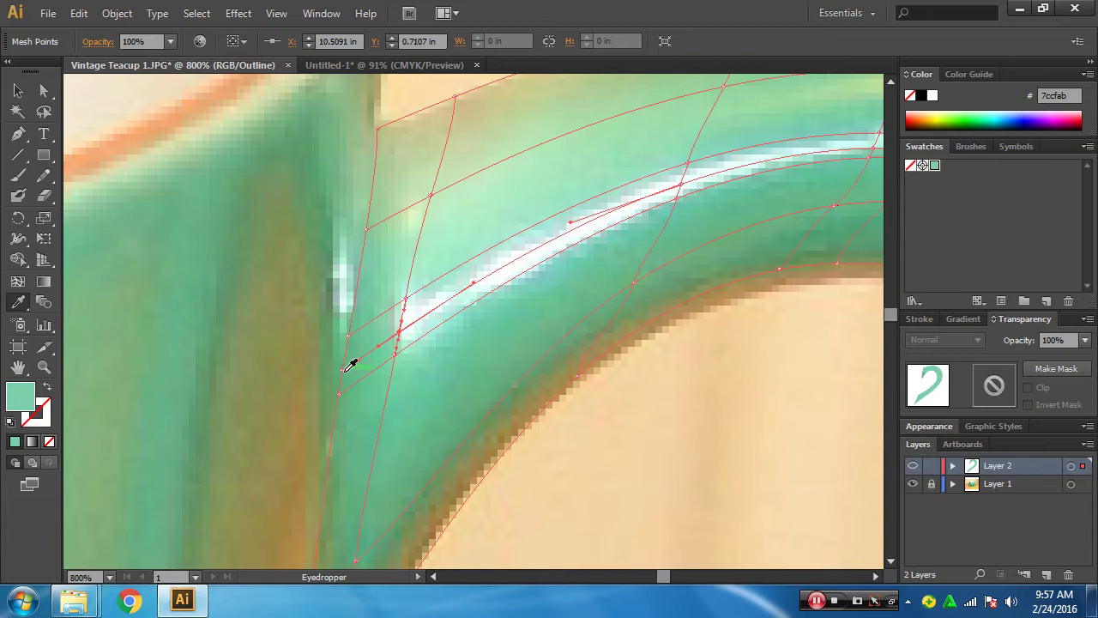
pyautogui.click(375, 338)
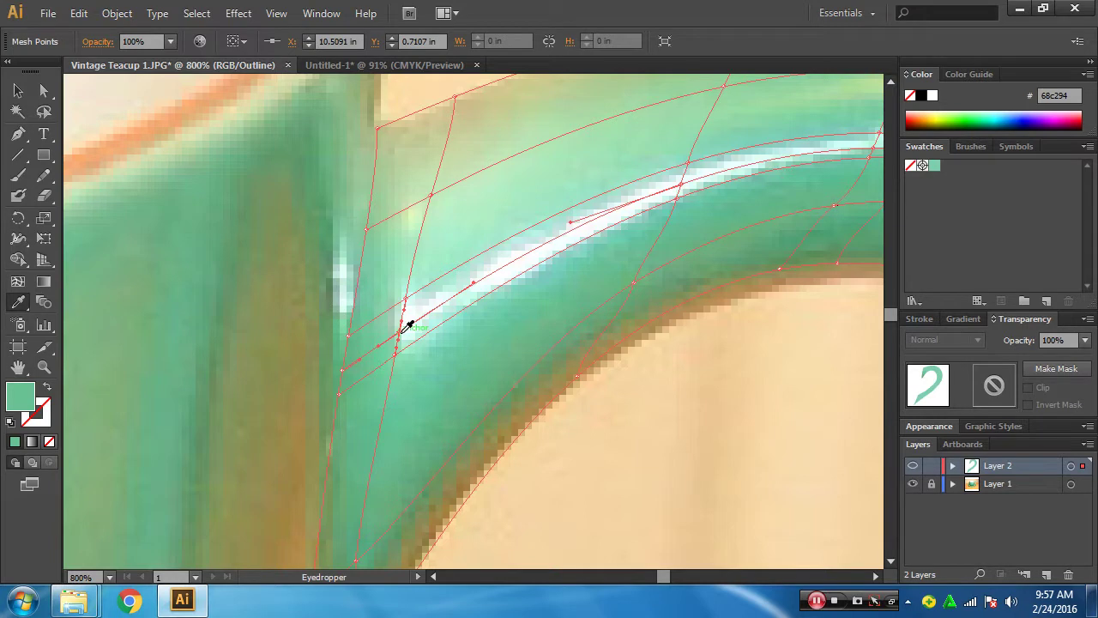
# - Colour a highlight point white from the photo and preview the new highlight streak
pyautogui.keyDown('ctrl'); pyautogui.click(685, 185); pyautogui.keyUp('ctrl')
pyautogui.hotkey('ctrl', 'y')
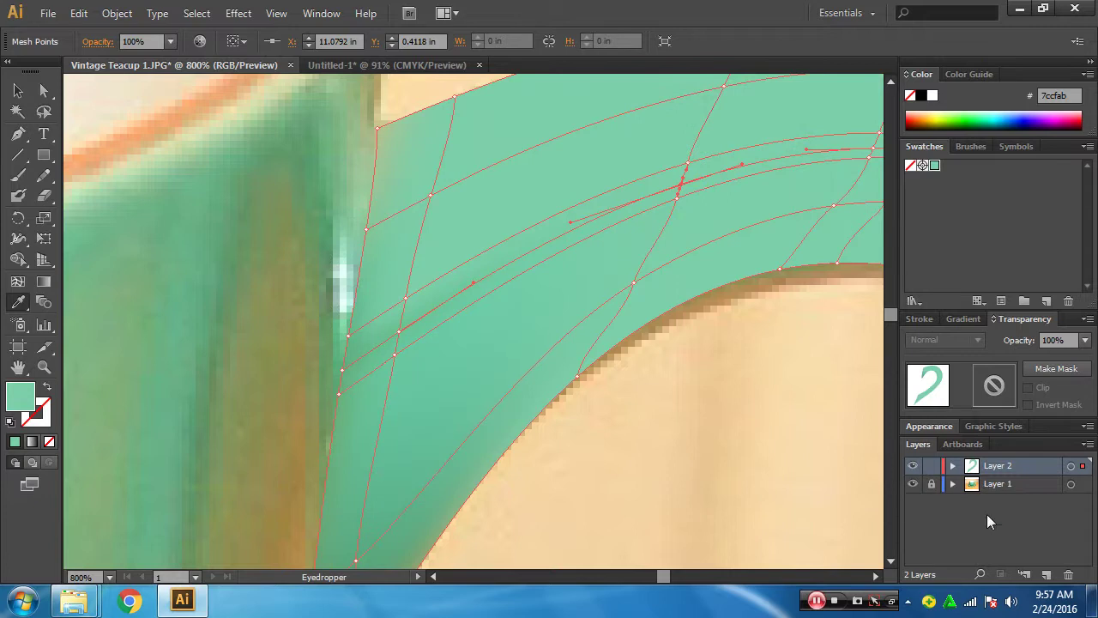
pyautogui.keyDown('ctrl'); pyautogui.click(912, 467); pyautogui.keyUp('ctrl')
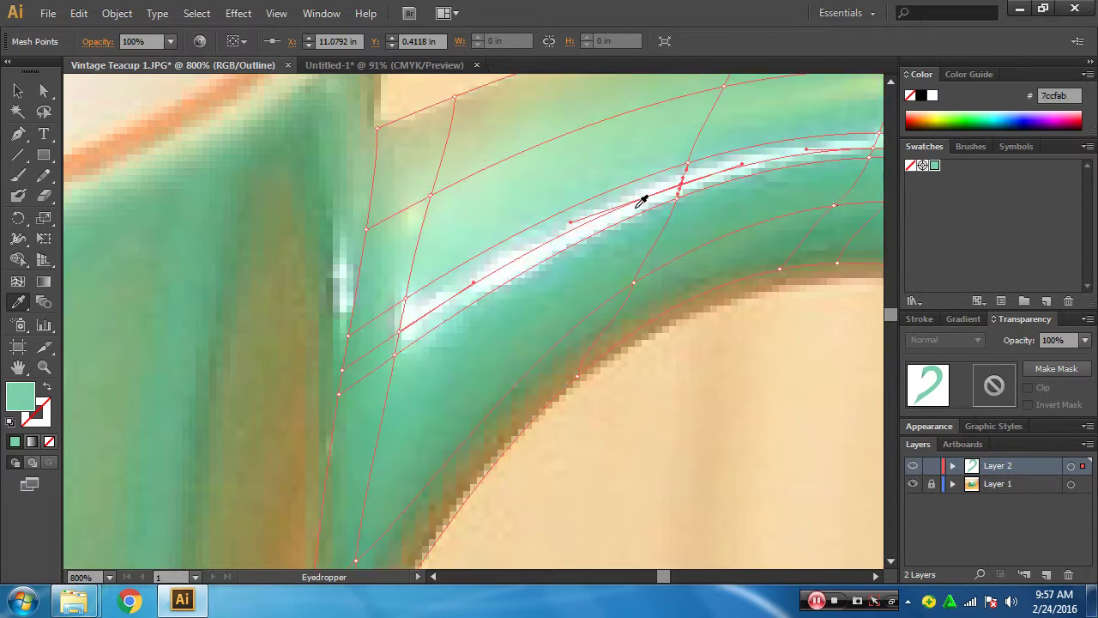
pyautogui.click(517, 260)
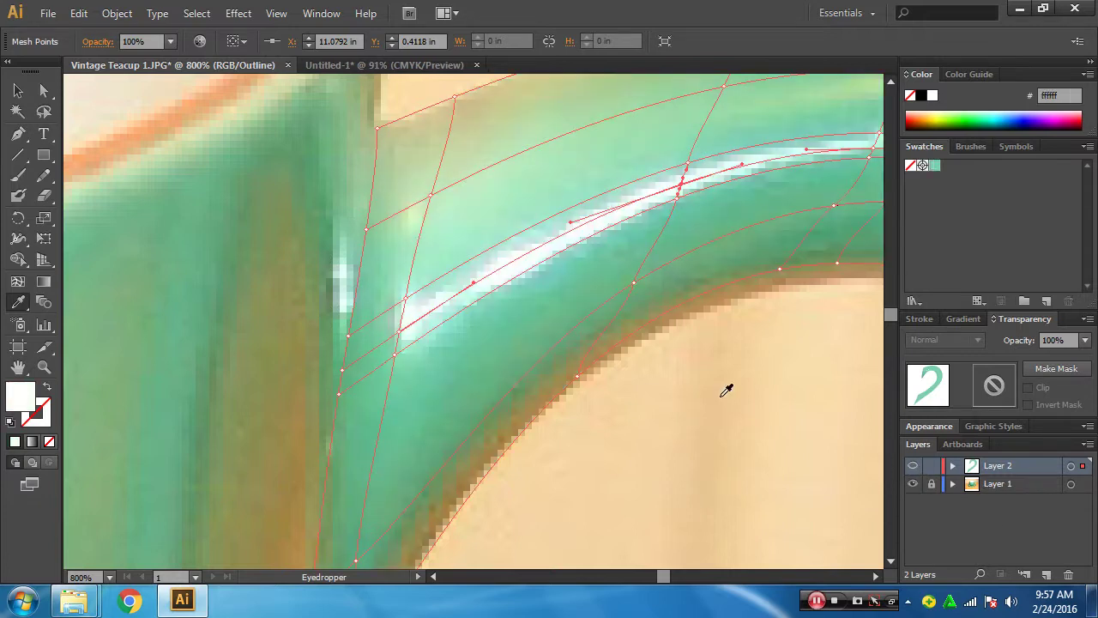
pyautogui.keyDown('ctrl'); pyautogui.click(912, 466); pyautogui.keyUp('ctrl')
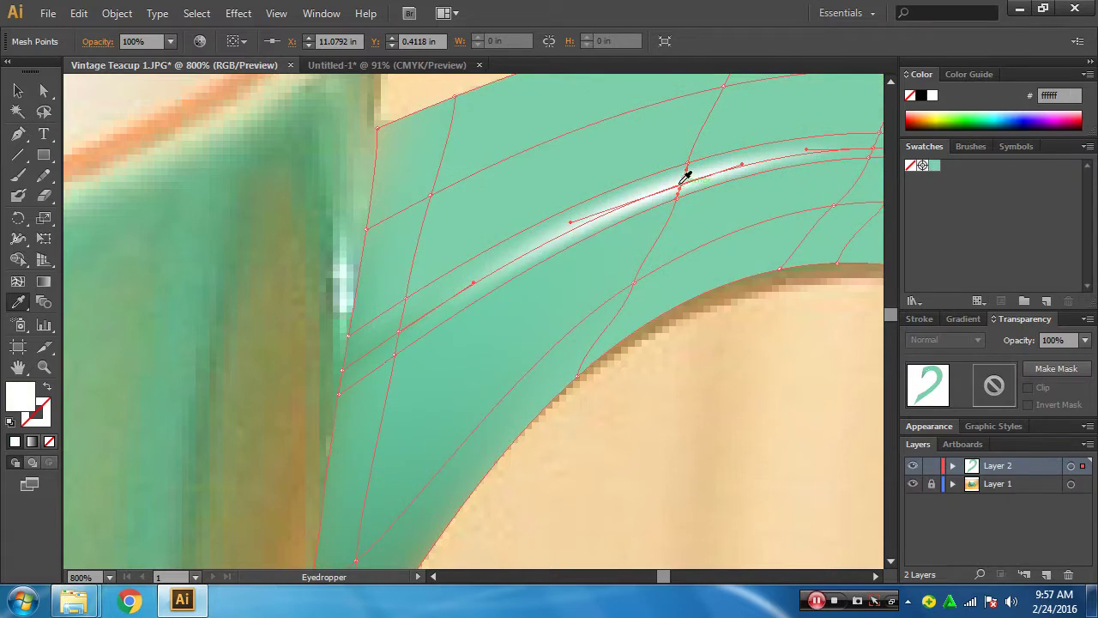
pyautogui.keyDown('ctrl'); pyautogui.click(410, 89); pyautogui.keyUp('ctrl')
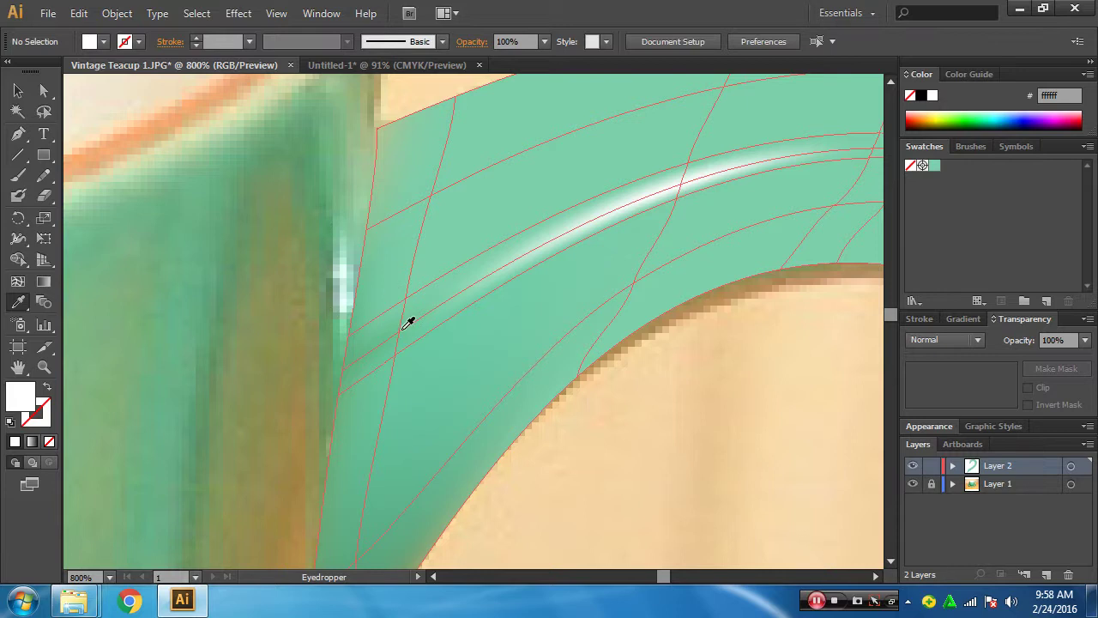
# - Give points near the highlight's left end and upper edge pale greens bffaed and c9e7bc
pyautogui.keyDown('ctrl'); pyautogui.click(912, 466); pyautogui.keyUp('ctrl')
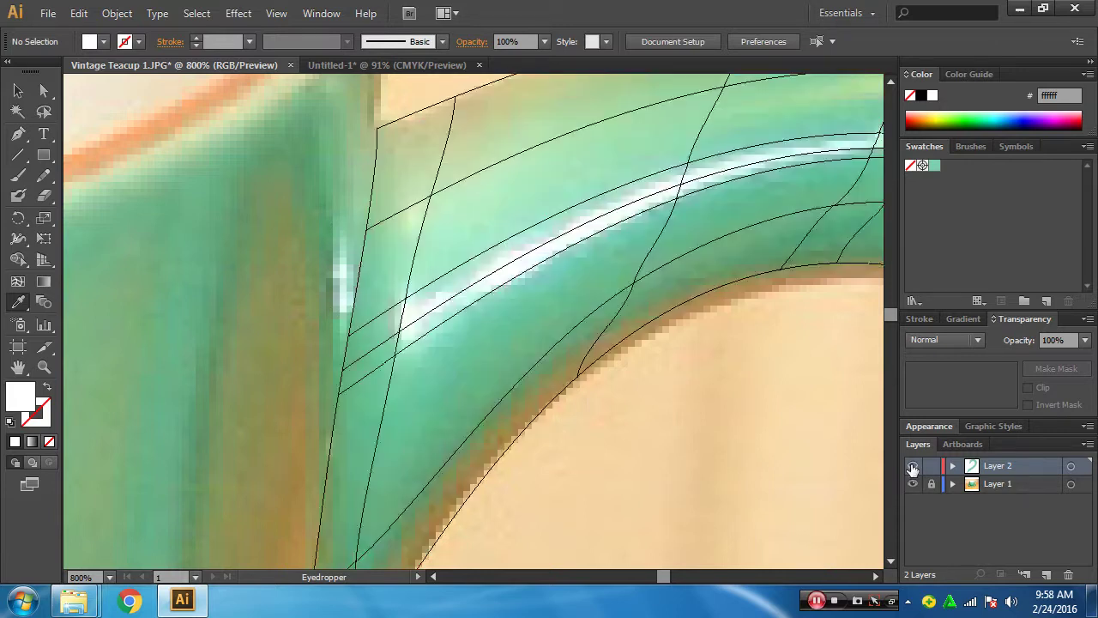
pyautogui.keyDown('ctrl'); pyautogui.click(400, 330); pyautogui.keyUp('ctrl')
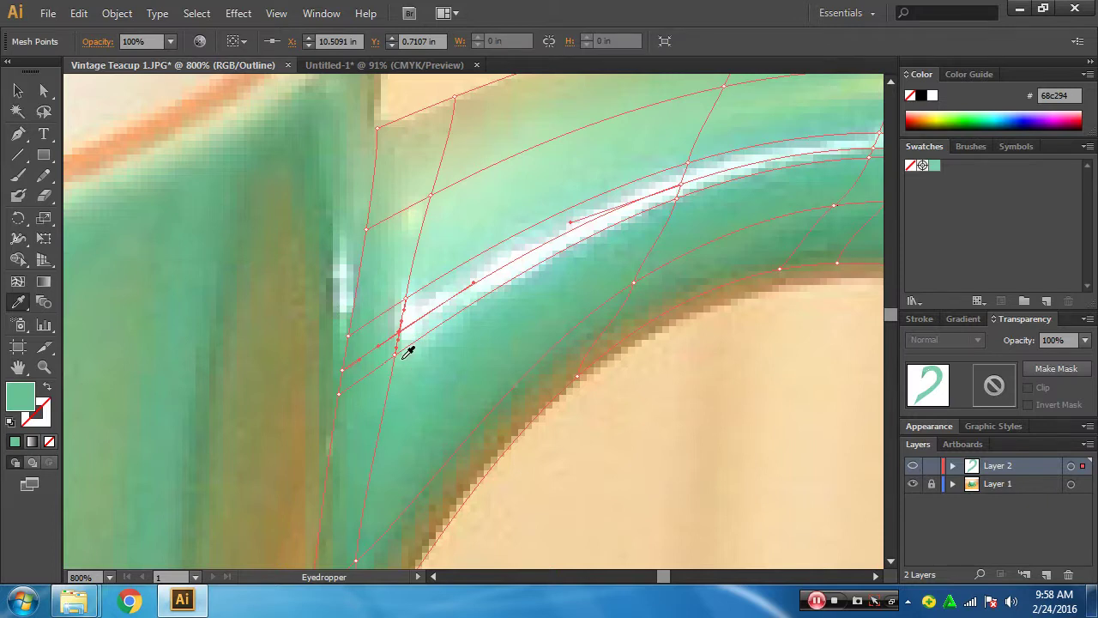
pyautogui.click(403, 358)
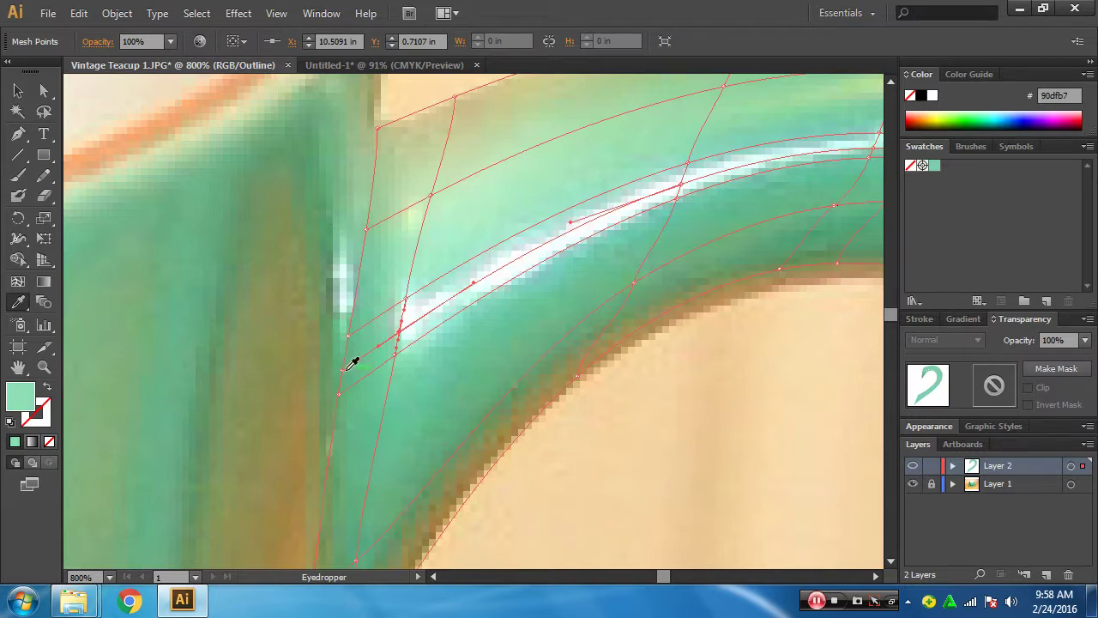
pyautogui.keyDown('ctrl'); pyautogui.click(914, 466); pyautogui.keyUp('ctrl')
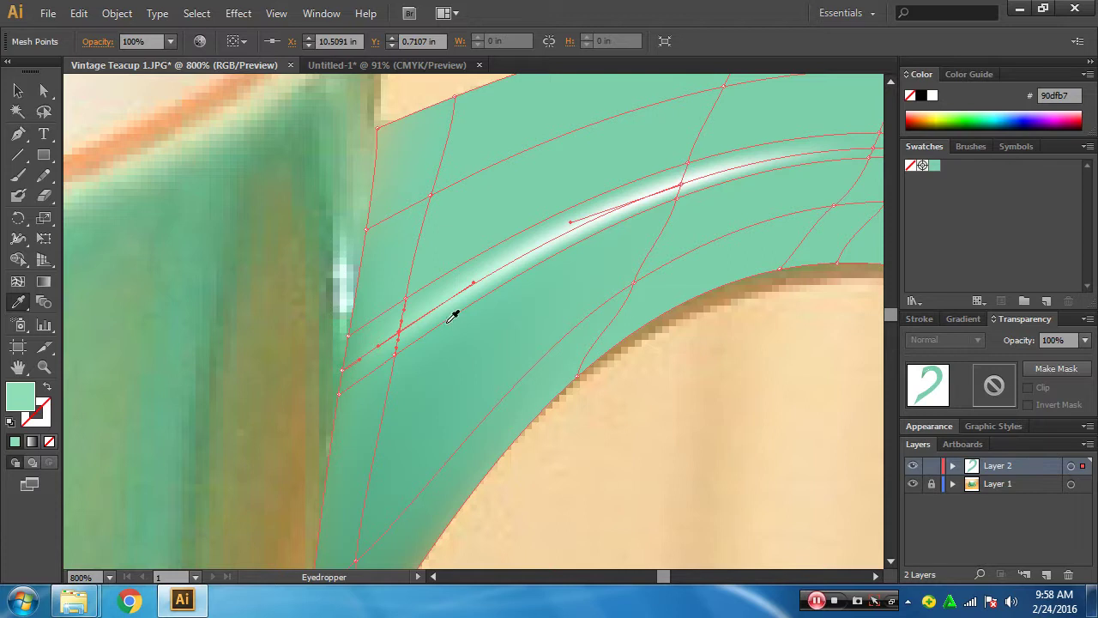
pyautogui.hotkey('ctrl', 'y')
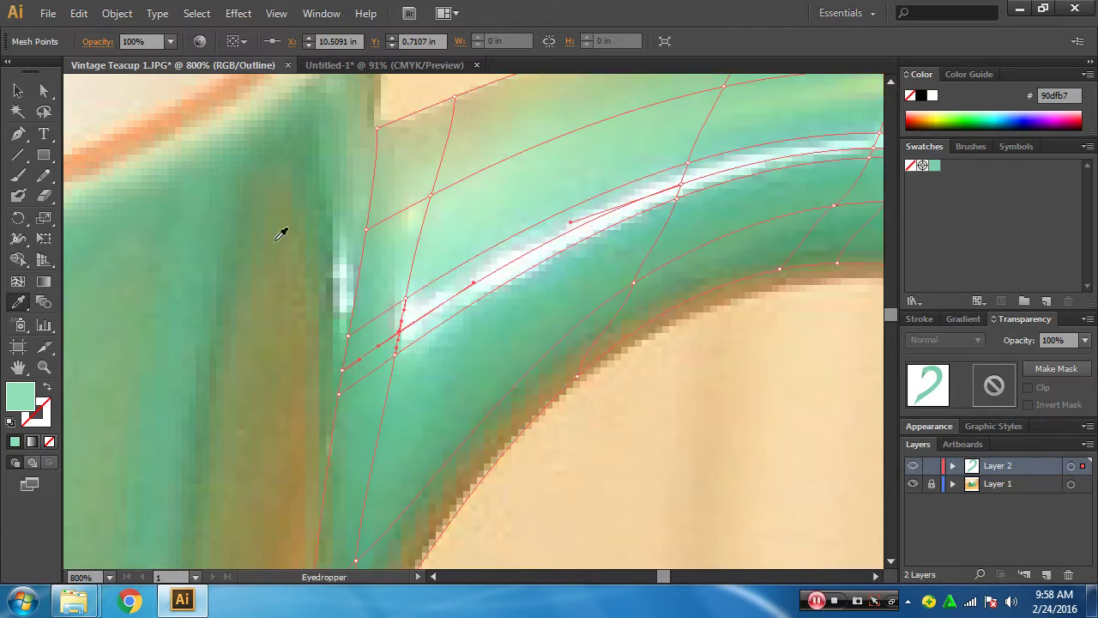
pyautogui.click(417, 284)
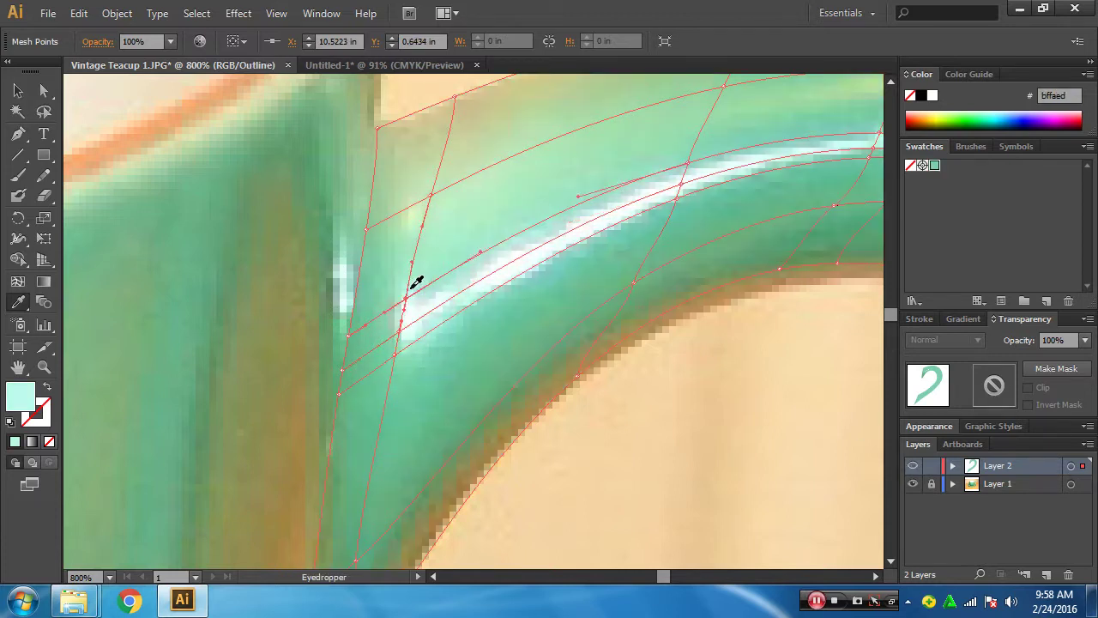
pyautogui.keyDown('ctrl'); pyautogui.click(431, 197); pyautogui.keyUp('ctrl')
pyautogui.click(436, 196)
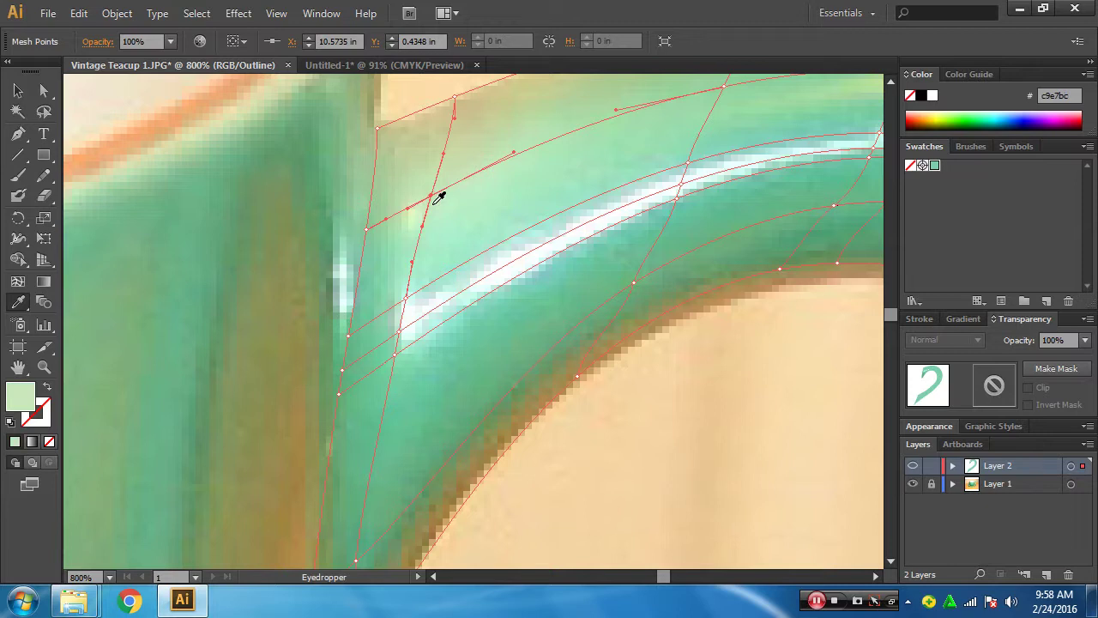
# - Colour the mesh points on the handle's top curve near the highlight with sampled greens
pyautogui.scroll(2, 451, 192)
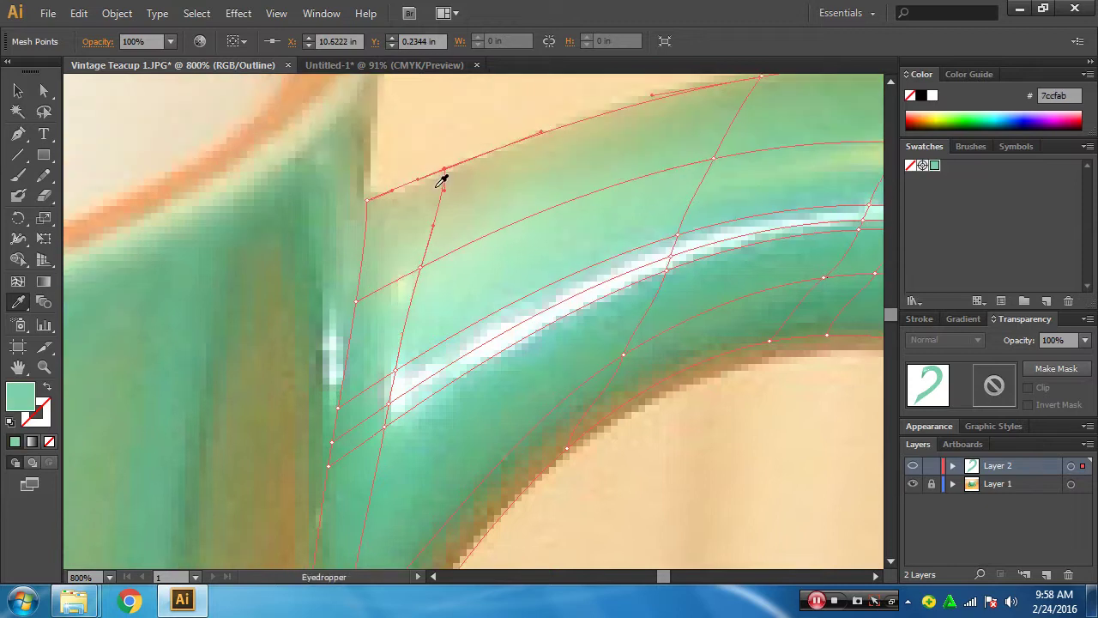
pyautogui.moveTo(469, 215); pyautogui.dragTo(357, 326)
pyautogui.keyDown('ctrl'); pyautogui.click(530, 185); pyautogui.keyUp('ctrl')
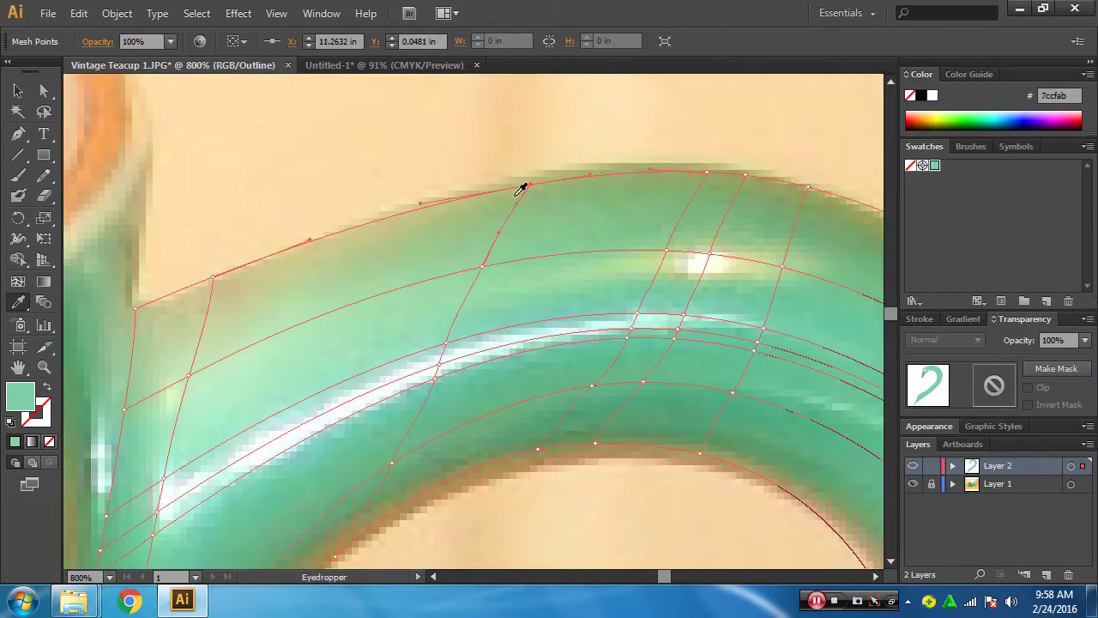
pyautogui.click(521, 188)
pyautogui.keyDown('ctrl'); pyautogui.click(482, 267); pyautogui.keyUp('ctrl')
pyautogui.click(483, 252)
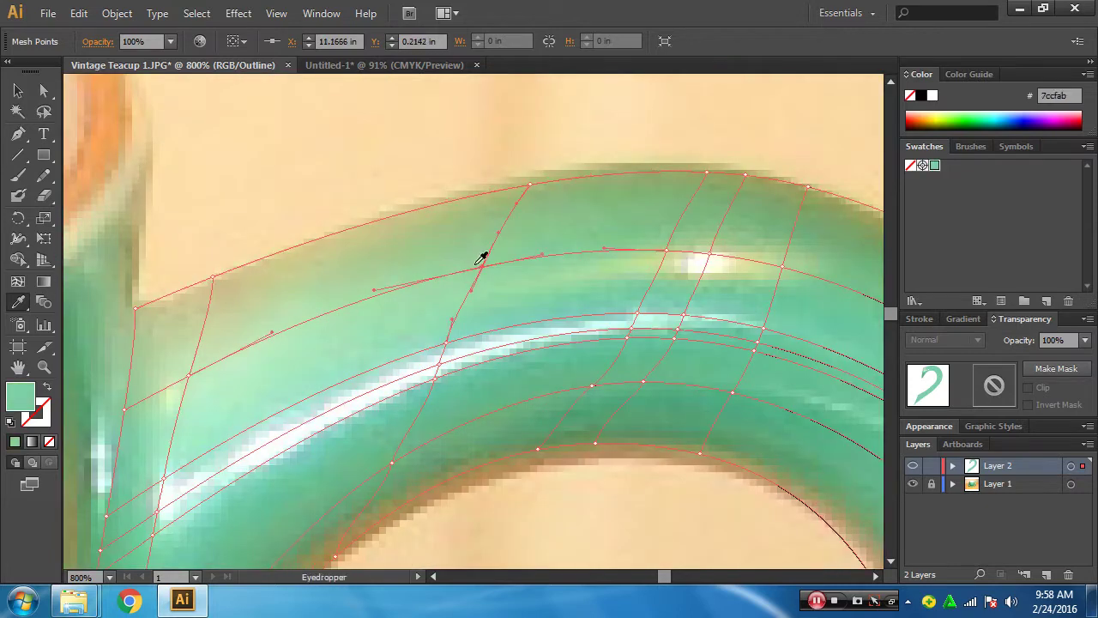
pyautogui.keyDown('ctrl'); pyautogui.click(446, 345); pyautogui.keyUp('ctrl')
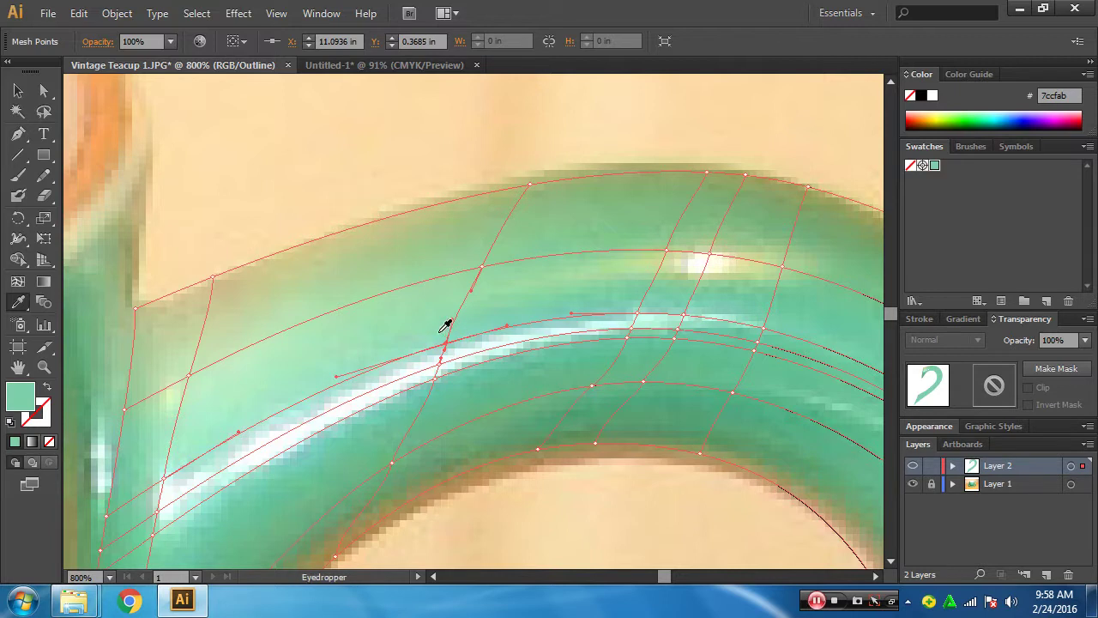
# - Nudge an inner-curve mesh point down and shade it with darker green and tan tones
pyautogui.moveTo(451, 399)
pyautogui.mouseDown()
pyautogui.moveTo(447, 322)
pyautogui.moveTo(432, 302)
pyautogui.mouseUp()
pyautogui.click(433, 304)
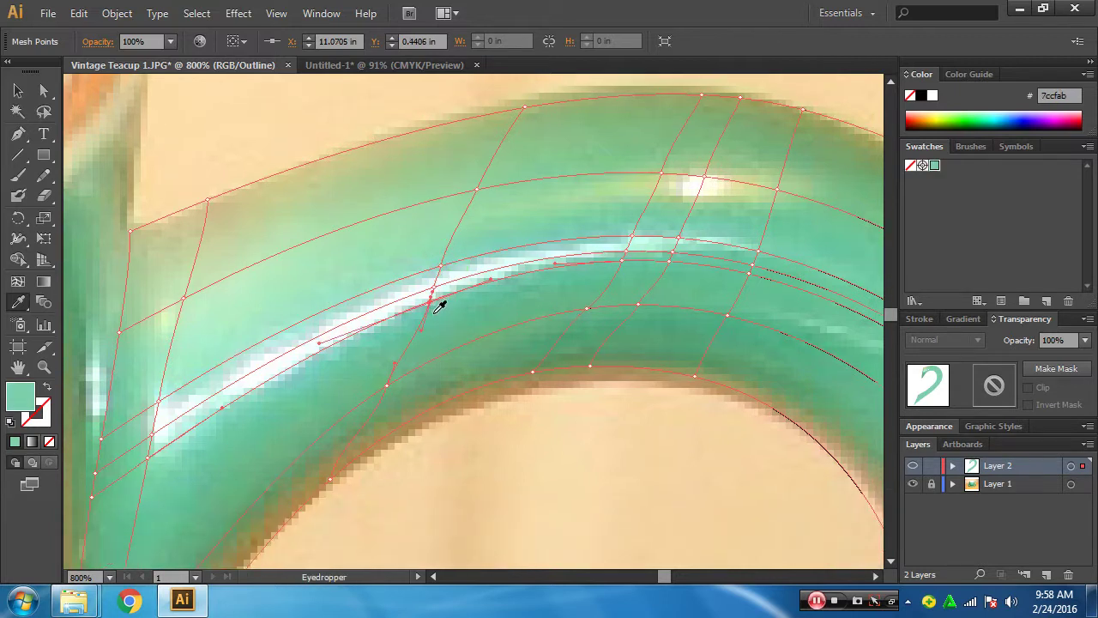
pyautogui.scroll(-2, 429, 343)
pyautogui.keyDown('ctrl'); pyautogui.click(385, 320); pyautogui.keyUp('ctrl')
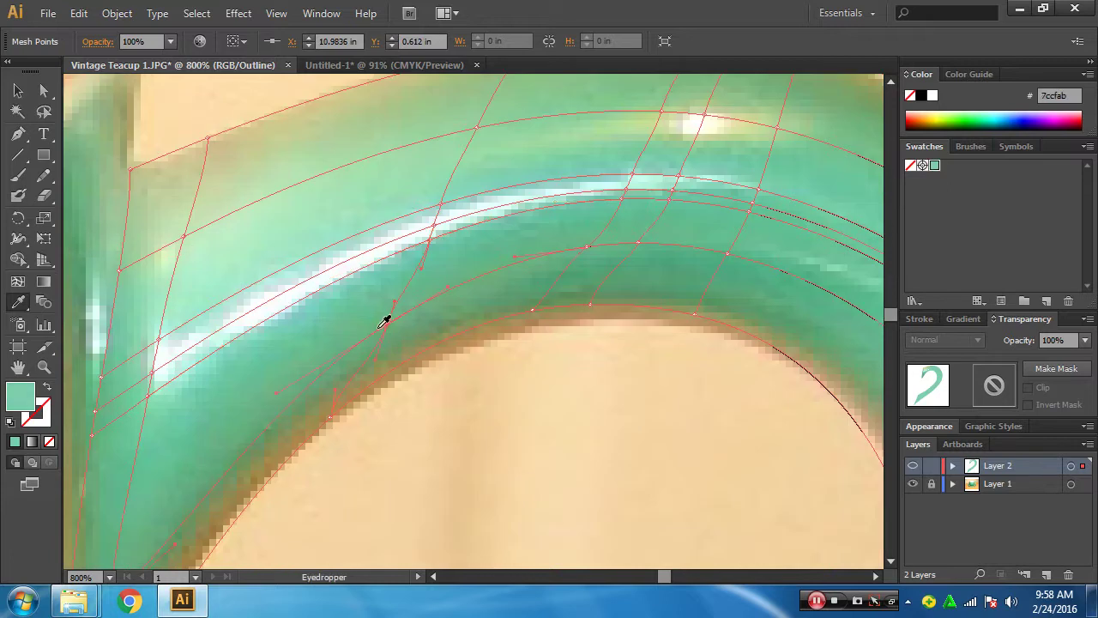
pyautogui.click(381, 325)
pyautogui.click(358, 383)
# - Pull the inner-edge mesh points onto the edge, give them darker green, and reshape the curve
pyautogui.moveTo(550, 309); pyautogui.dragTo(368, 399)
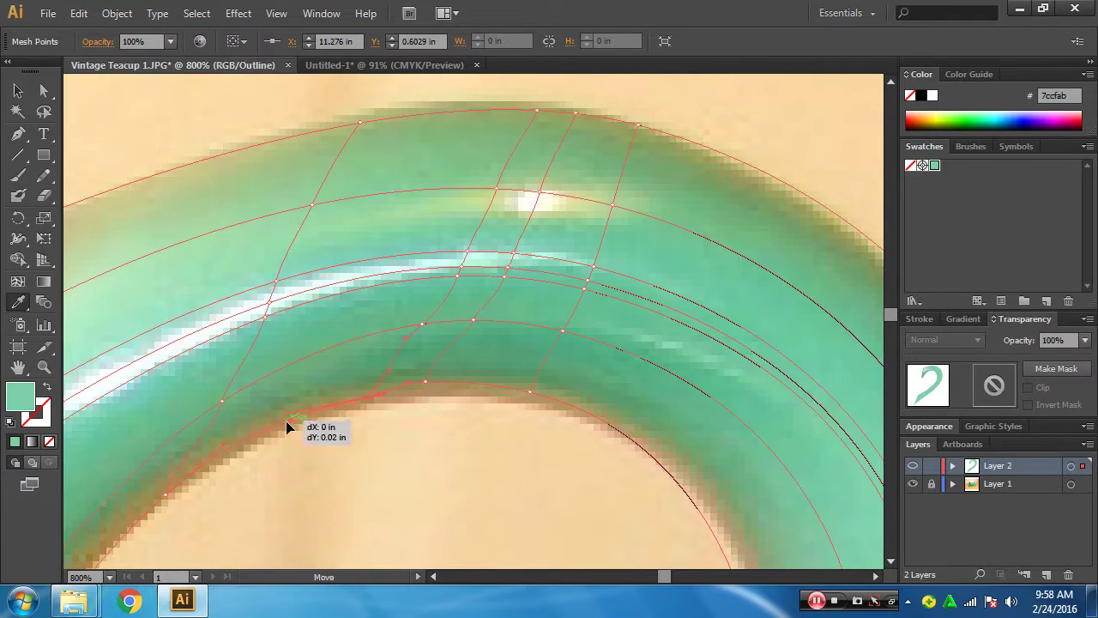
pyautogui.moveTo(423, 381)
pyautogui.mouseDown()
pyautogui.moveTo(421, 395)
pyautogui.moveTo(429, 387)
pyautogui.mouseUp()
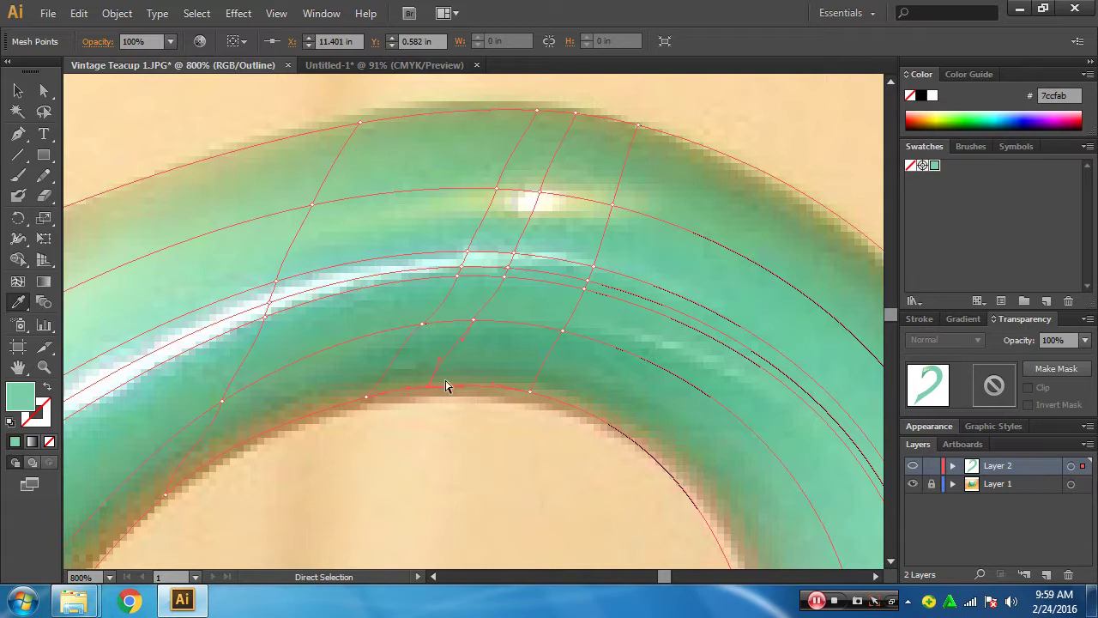
pyautogui.click(410, 382)
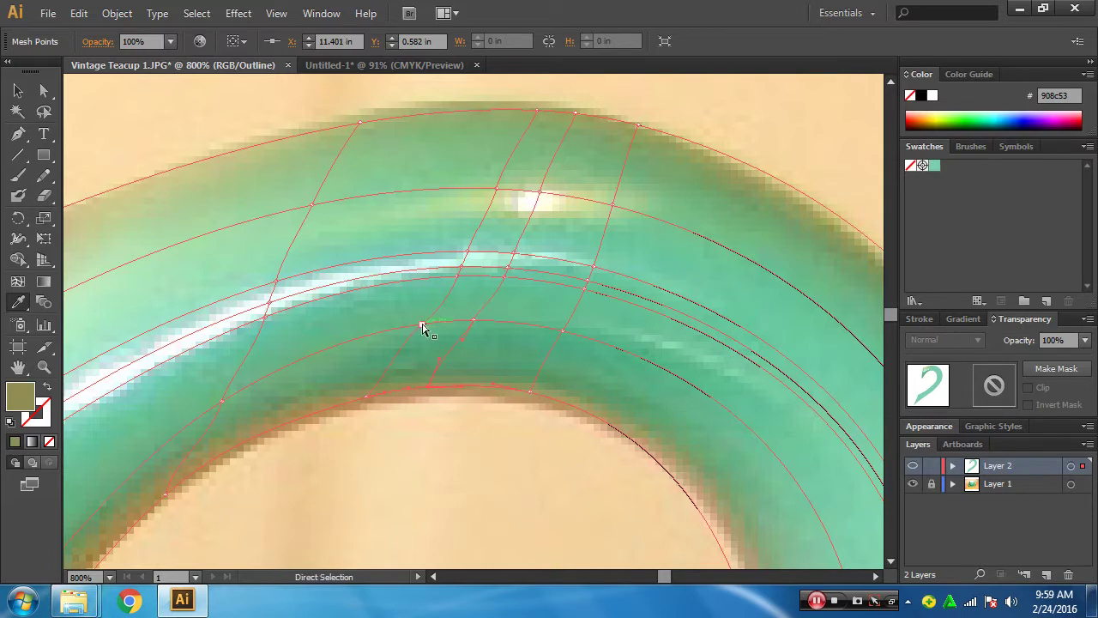
pyautogui.keyDown('ctrl'); pyautogui.click(411, 335); pyautogui.keyUp('ctrl')
pyautogui.click(406, 332)
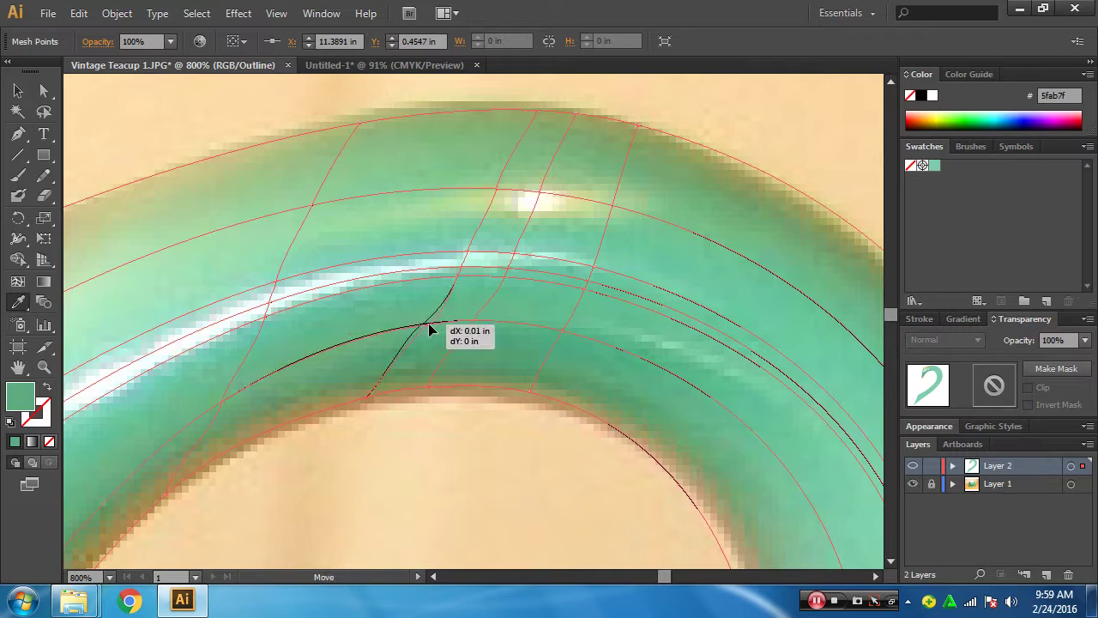
pyautogui.moveTo(423, 330); pyautogui.dragTo(430, 329)
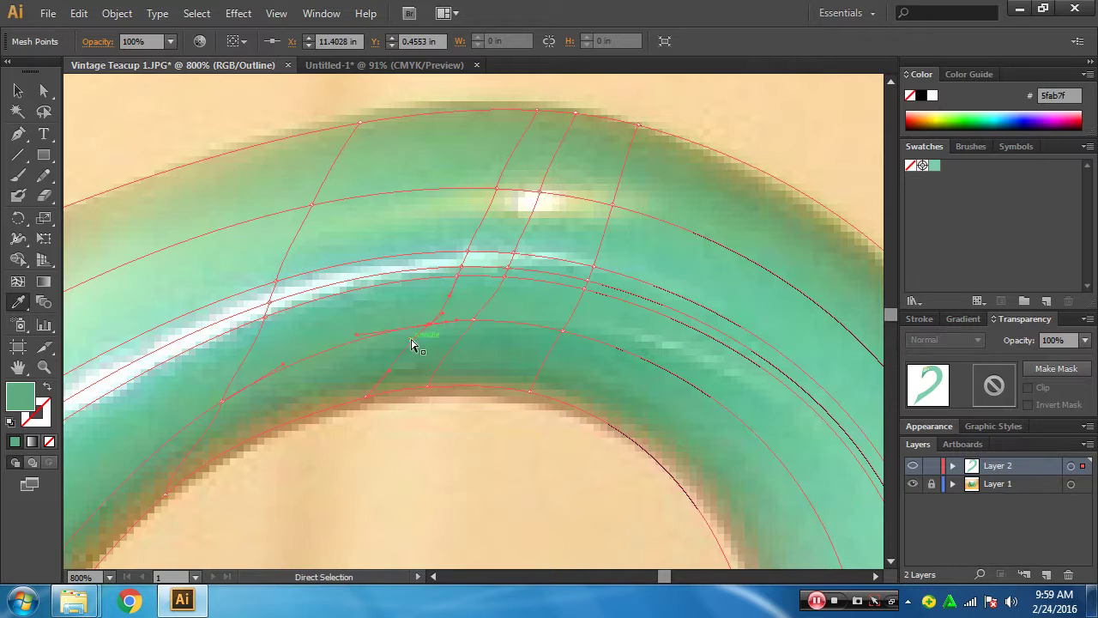
pyautogui.moveTo(411, 340); pyautogui.dragTo(416, 342)
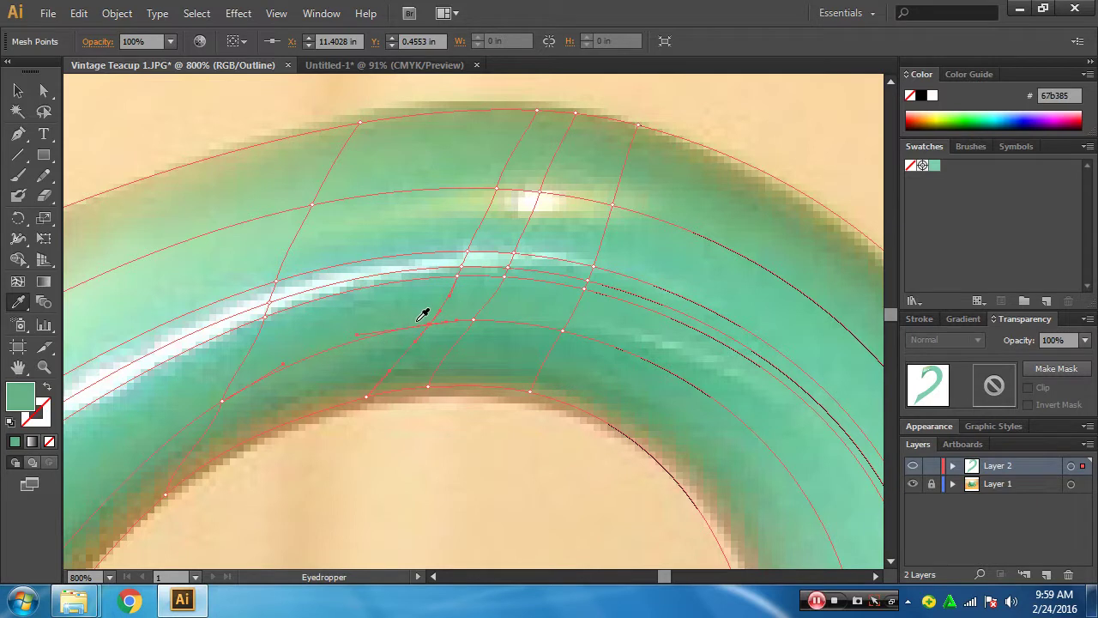
pyautogui.press('ctrl')
# - Move highlight-line mesh points up and right, filling them with lighter green and near-white
pyautogui.click(455, 278)
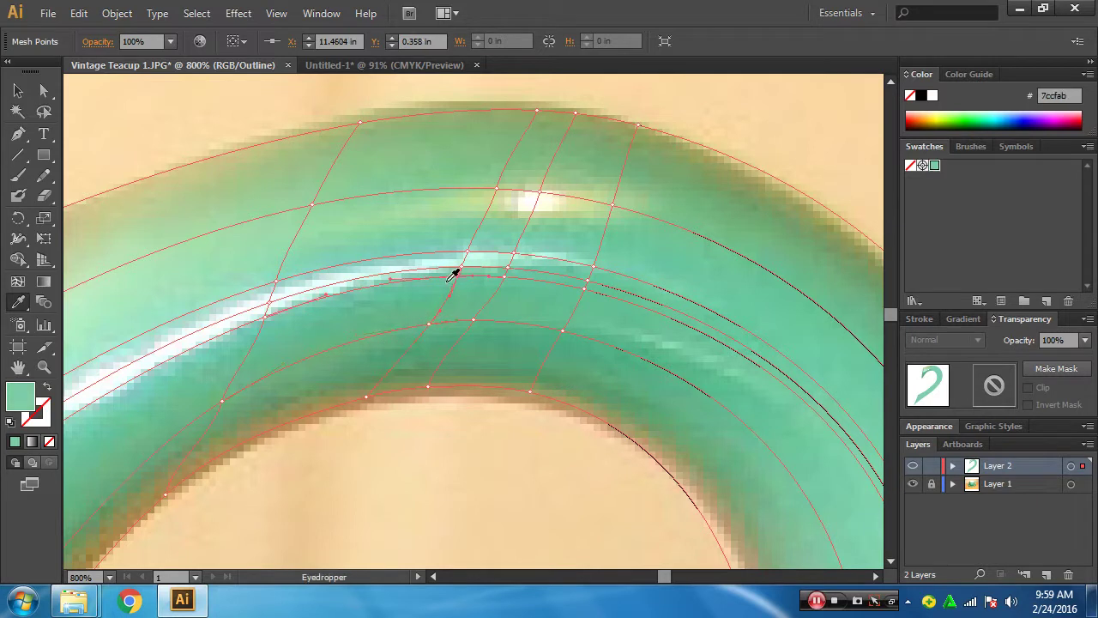
pyautogui.moveTo(457, 273); pyautogui.dragTo(464, 250)
pyautogui.click(447, 259)
pyautogui.keyDown('ctrl'); pyautogui.click(497, 189); pyautogui.keyUp('ctrl')
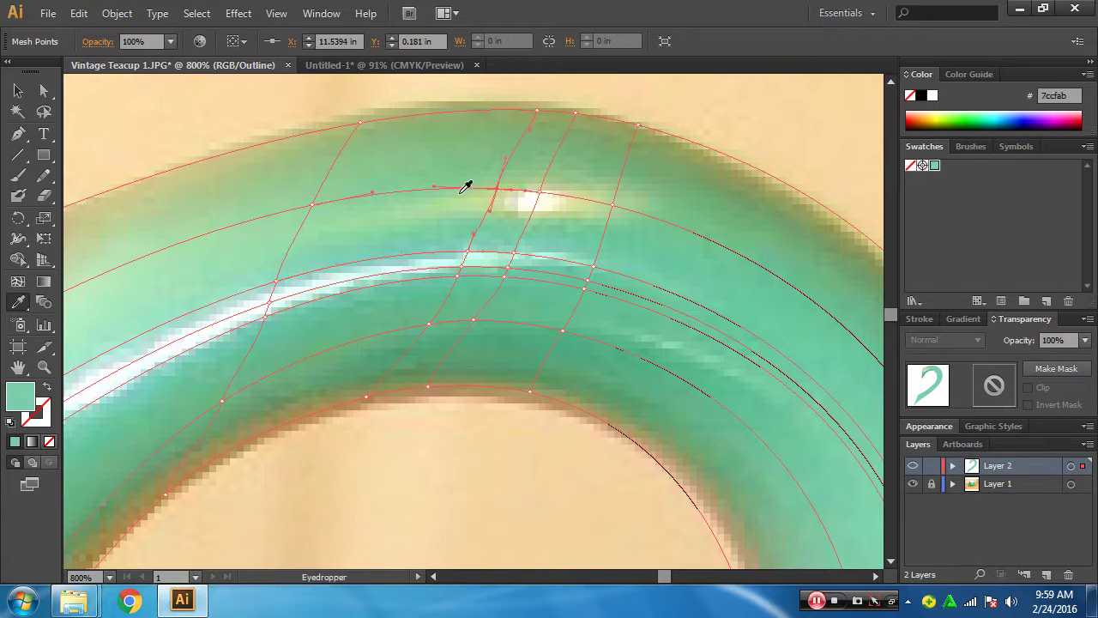
pyautogui.moveTo(496, 189); pyautogui.dragTo(532, 194)
pyautogui.click(532, 194)
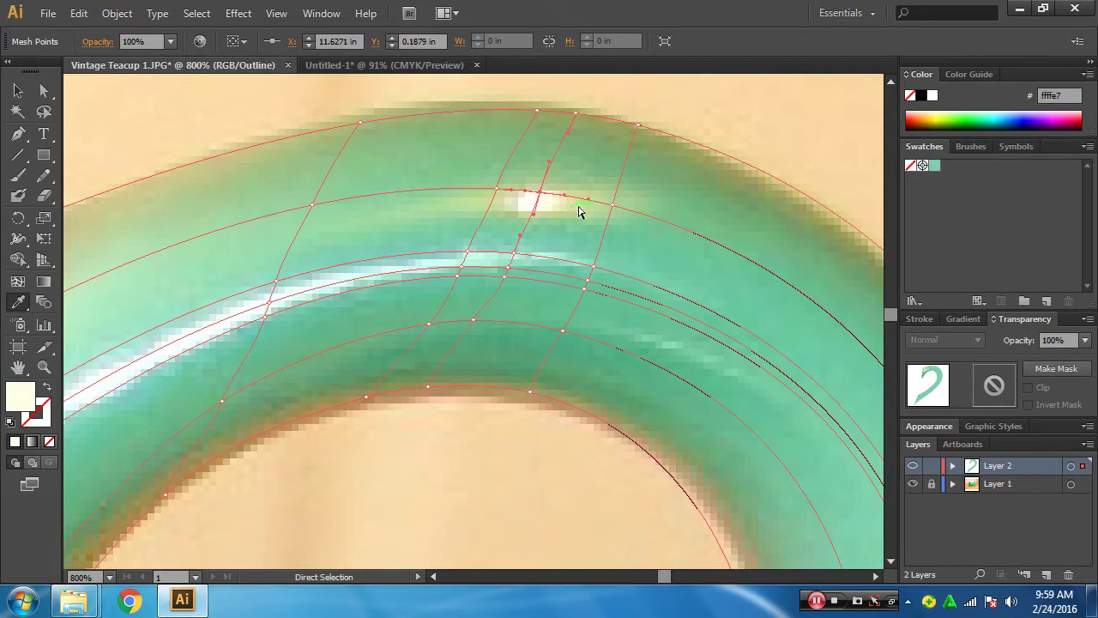
# - Give the top-edge mesh points the olive edge colour and the point below a lighter green
pyautogui.keyDown('ctrl'); pyautogui.click(575, 113); pyautogui.keyUp('ctrl')
pyautogui.keyDown('ctrl'); pyautogui.click(536, 111); pyautogui.keyUp('ctrl')
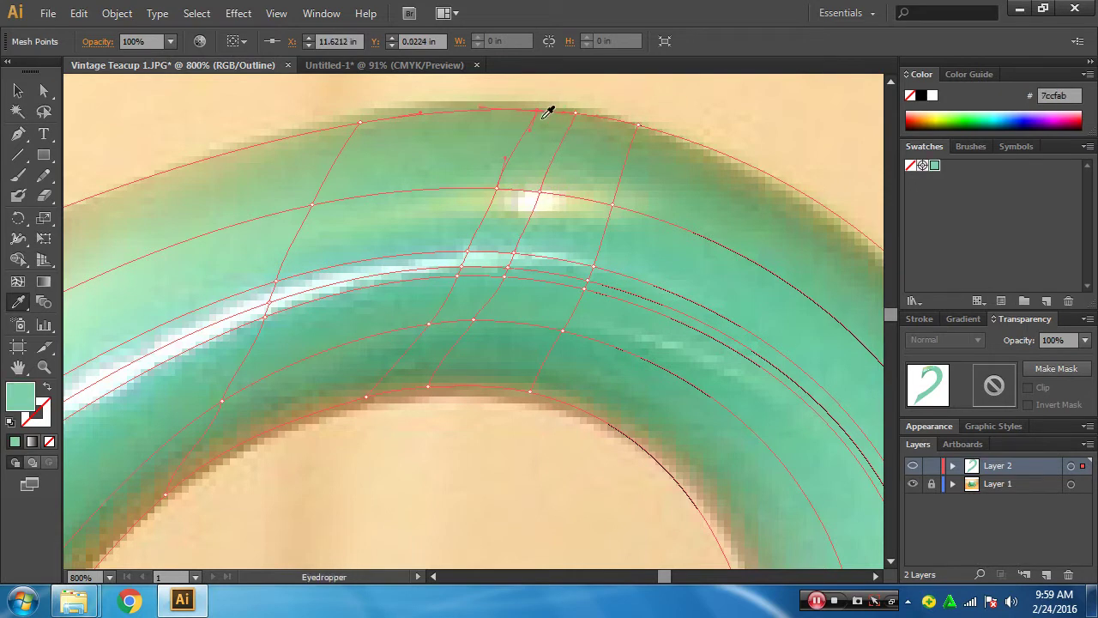
pyautogui.click(547, 112)
pyautogui.keyDown('ctrl'); pyautogui.click(638, 127); pyautogui.keyUp('ctrl')
pyautogui.click(633, 119)
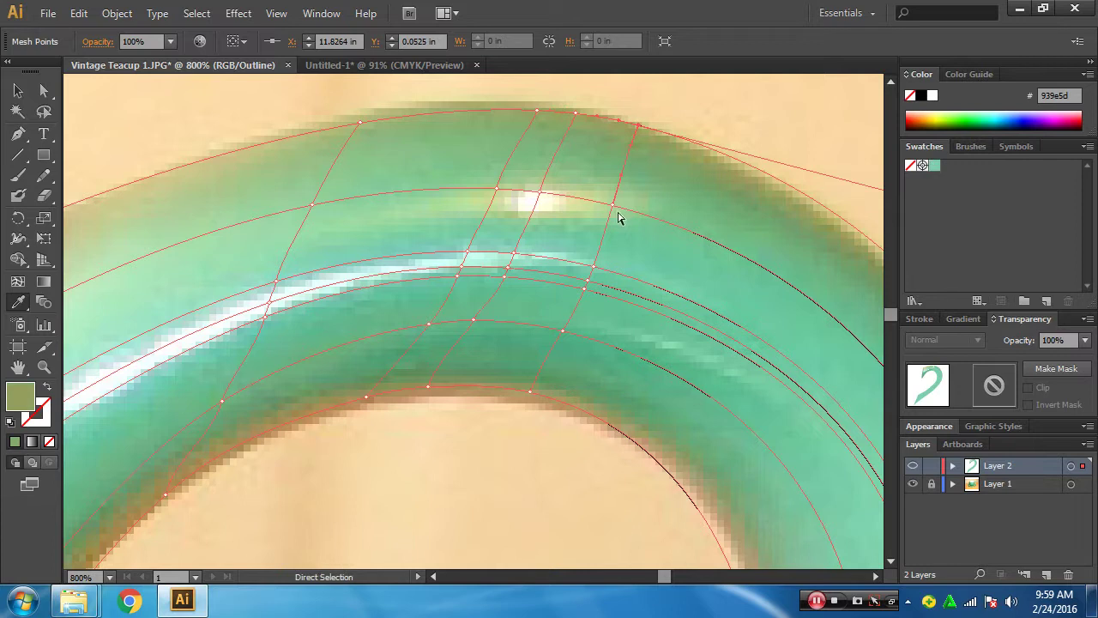
pyautogui.keyDown('ctrl'); pyautogui.click(614, 208); pyautogui.keyUp('ctrl')
pyautogui.click(609, 257)
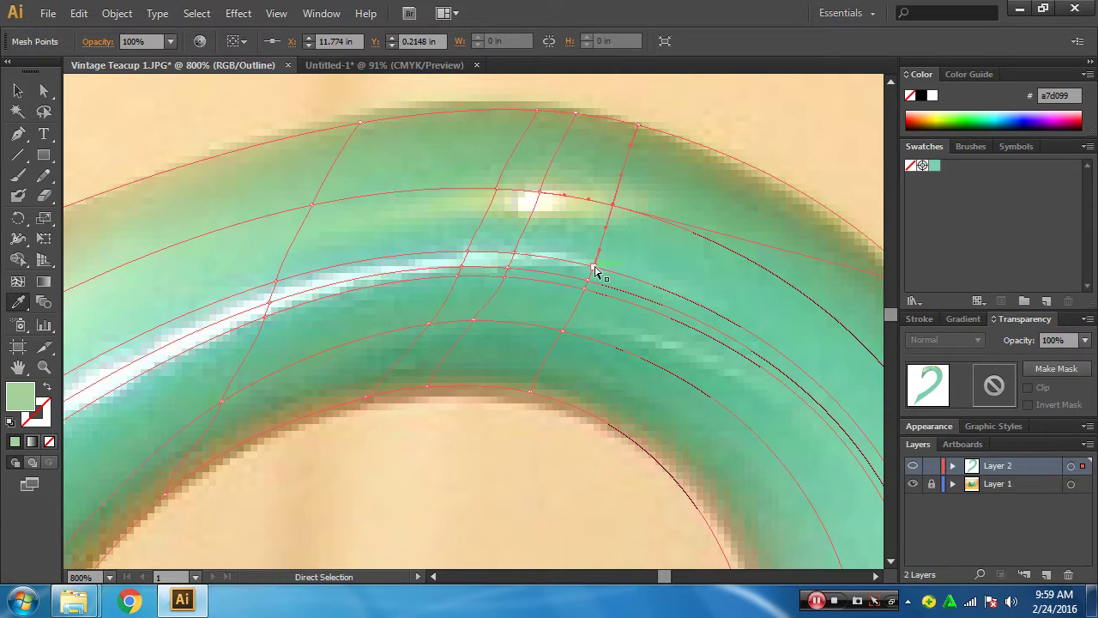
# - Shift an inner-arc mesh point down-left and colour nearby points in greens and olive
pyautogui.keyDown('ctrl'); pyautogui.click(596, 270); pyautogui.keyUp('ctrl')
pyautogui.moveTo(592, 271); pyautogui.dragTo(566, 335)
pyautogui.click(595, 289)
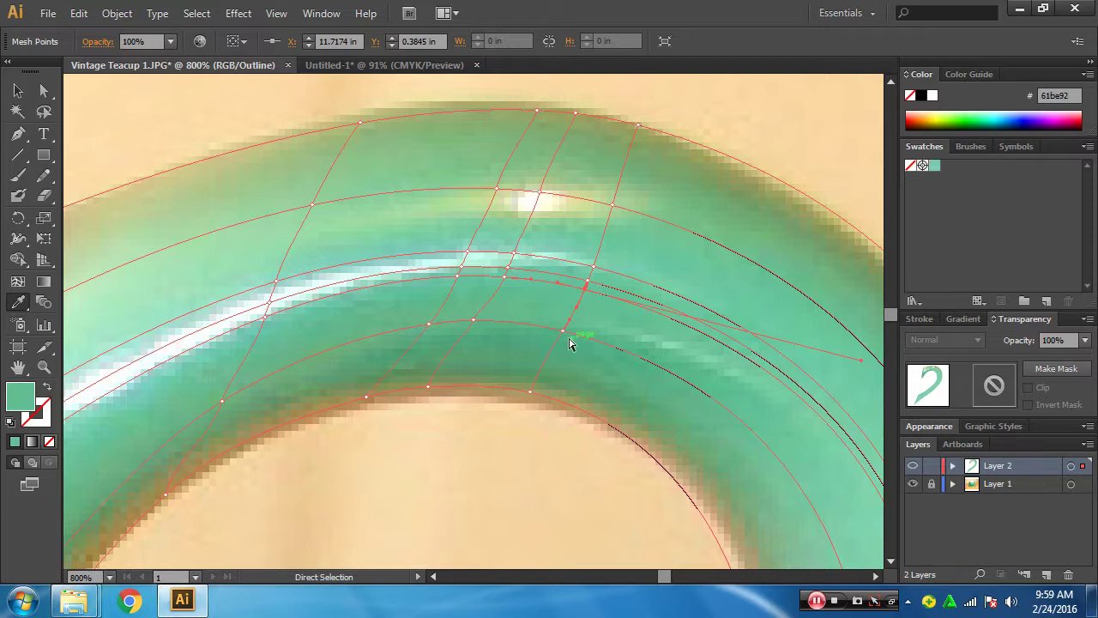
pyautogui.click(572, 334)
pyautogui.click(574, 331)
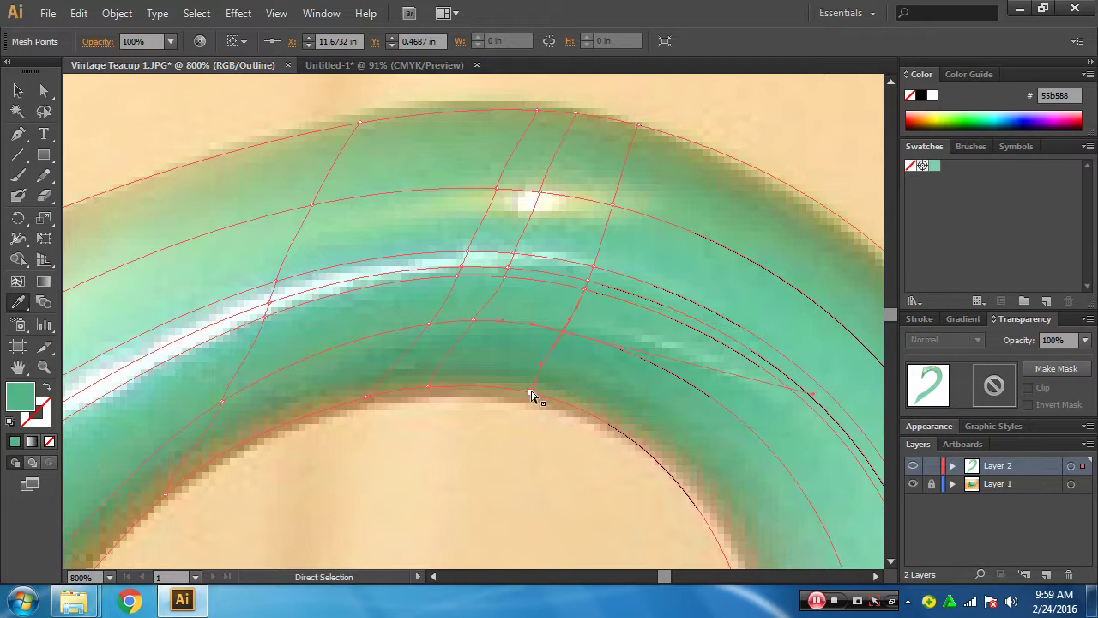
pyautogui.keyDown('ctrl'); pyautogui.click(530, 390); pyautogui.keyUp('ctrl')
pyautogui.click(575, 385)
pyautogui.moveTo(574, 385)
pyautogui.mouseDown()
pyautogui.moveTo(491, 216)
pyautogui.moveTo(506, 77)
pyautogui.mouseUp()
# - Give a mesh point on the lower horizontal mesh line a pale green
pyautogui.moveTo(520, 321); pyautogui.dragTo(518, 223)
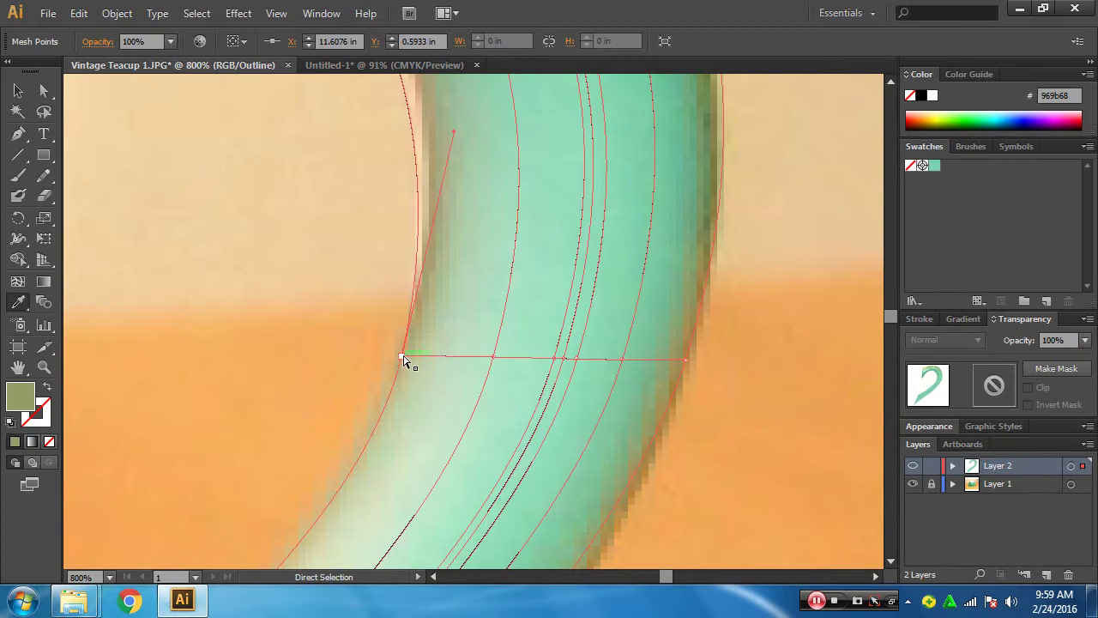
pyautogui.keyDown('ctrl'); pyautogui.click(402, 357); pyautogui.keyUp('ctrl')
pyautogui.click(419, 351)
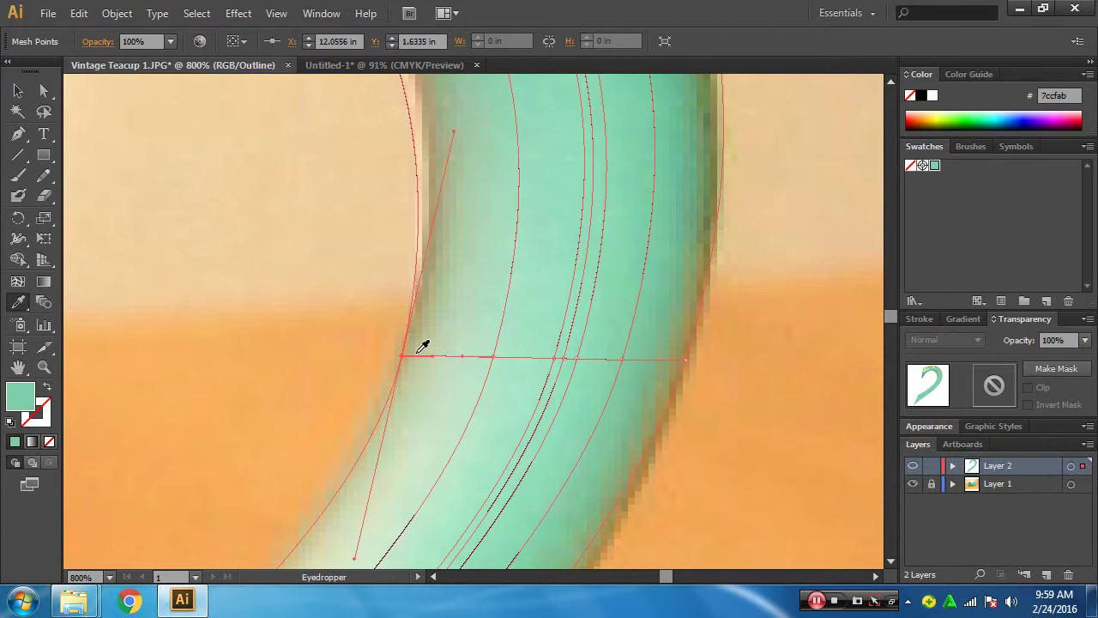
pyautogui.keyDown('ctrl'); pyautogui.click(493, 355); pyautogui.keyUp('ctrl')
pyautogui.click(486, 355)
# - Colour a point further right on the line teal green and nudge it right
pyautogui.keyDown('ctrl'); pyautogui.click(559, 357); pyautogui.keyUp('ctrl')
pyautogui.click(544, 360)
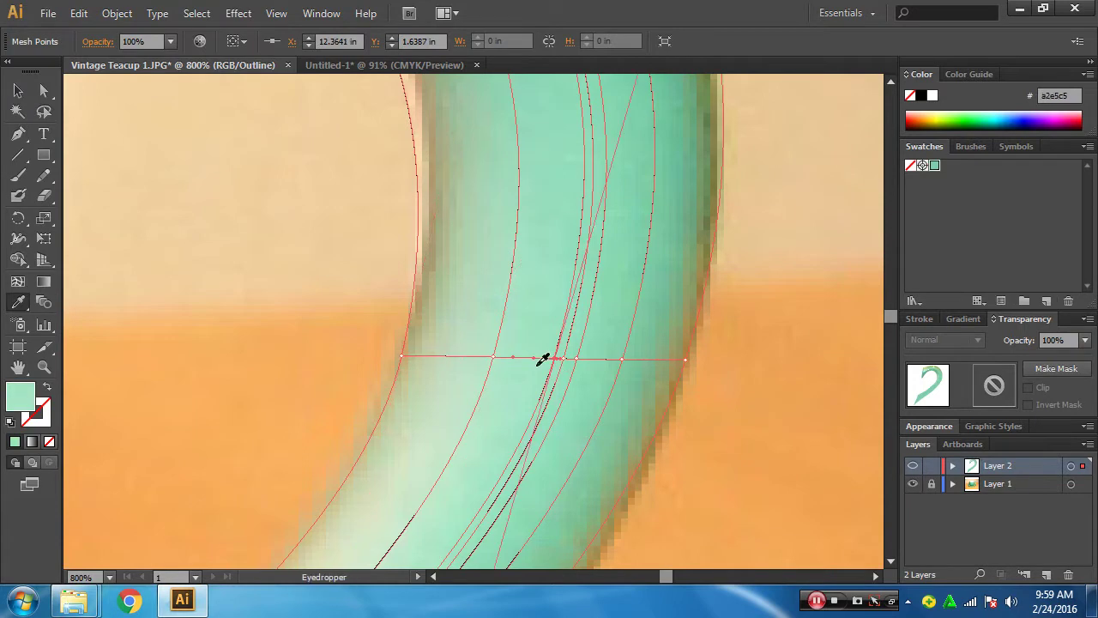
pyautogui.keyDown('ctrl'); pyautogui.click(566, 359); pyautogui.keyUp('ctrl')
pyautogui.keyDown('ctrl'); pyautogui.click(567, 359); pyautogui.keyUp('ctrl')
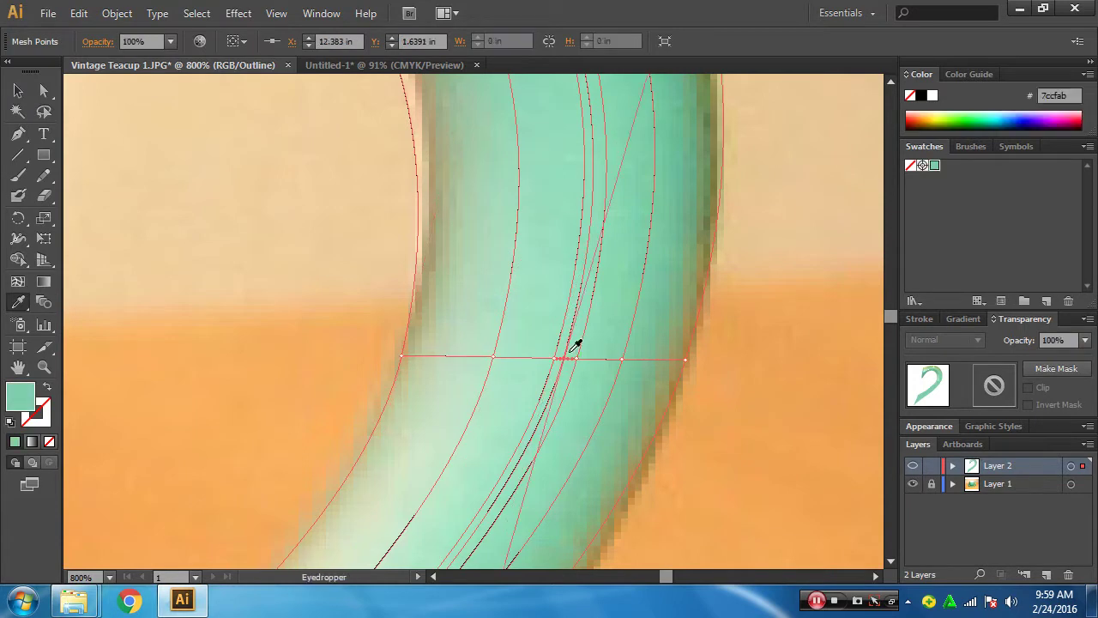
pyautogui.click(575, 343)
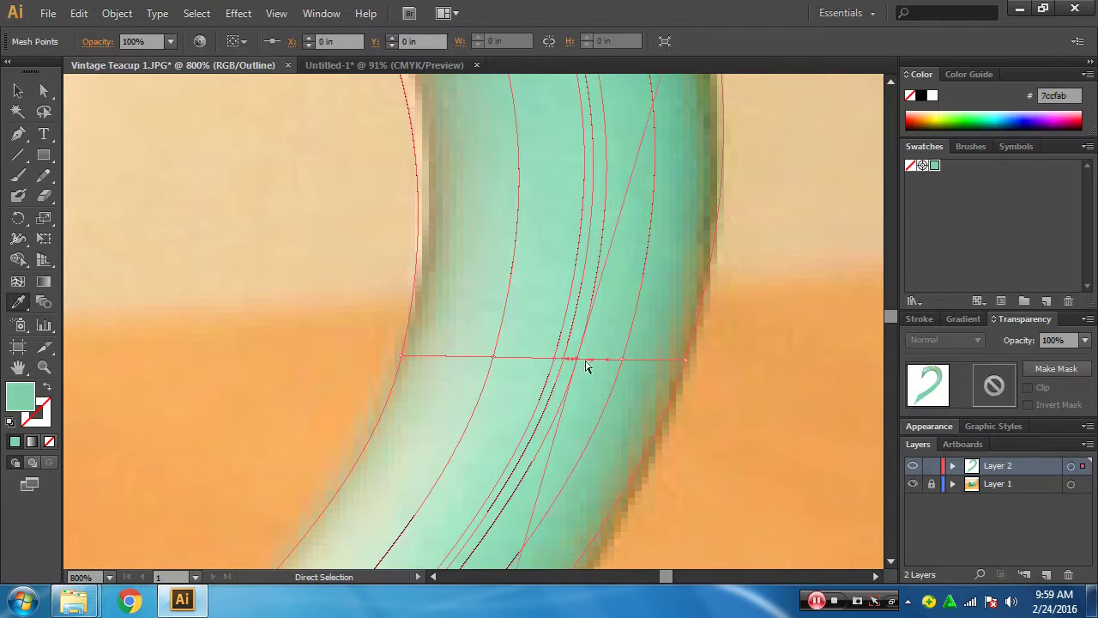
pyautogui.moveTo(581, 359)
pyautogui.mouseDown()
pyautogui.moveTo(682, 369)
pyautogui.moveTo(574, 277)
pyautogui.moveTo(525, 356)
pyautogui.moveTo(554, 296)
pyautogui.moveTo(522, 253)
pyautogui.mouseUp()
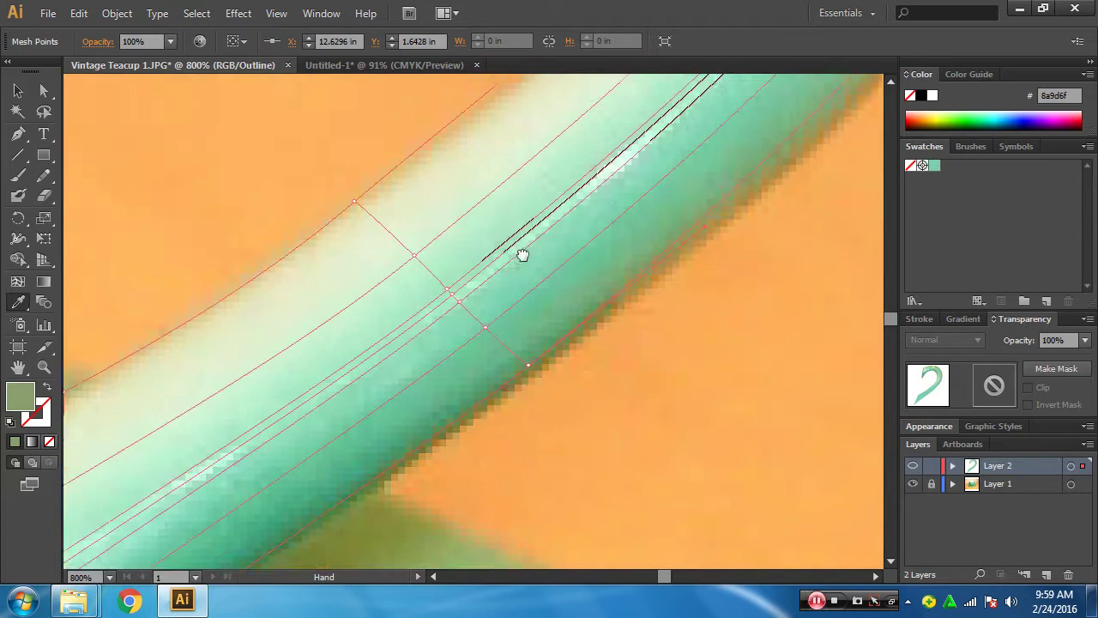
# - Fill the lower-edge, middle and next-up mesh points with darker green, light green and pale highlight
pyautogui.click(535, 347)
pyautogui.click(535, 347)
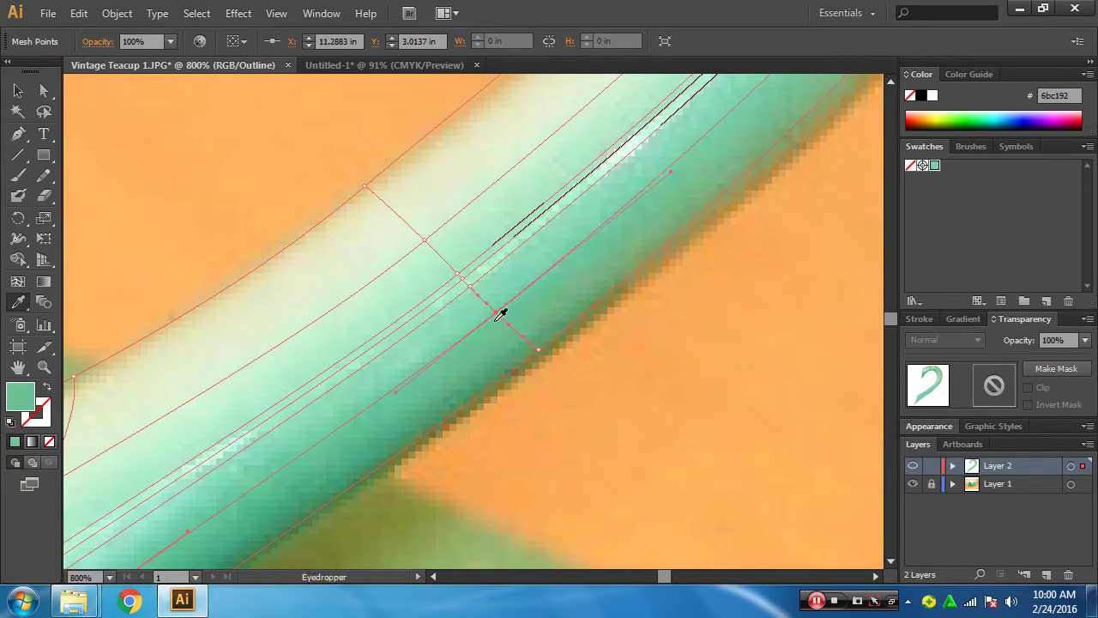
pyautogui.keyDown('ctrl'); pyautogui.click(469, 287); pyautogui.keyUp('ctrl')
pyautogui.click(472, 283)
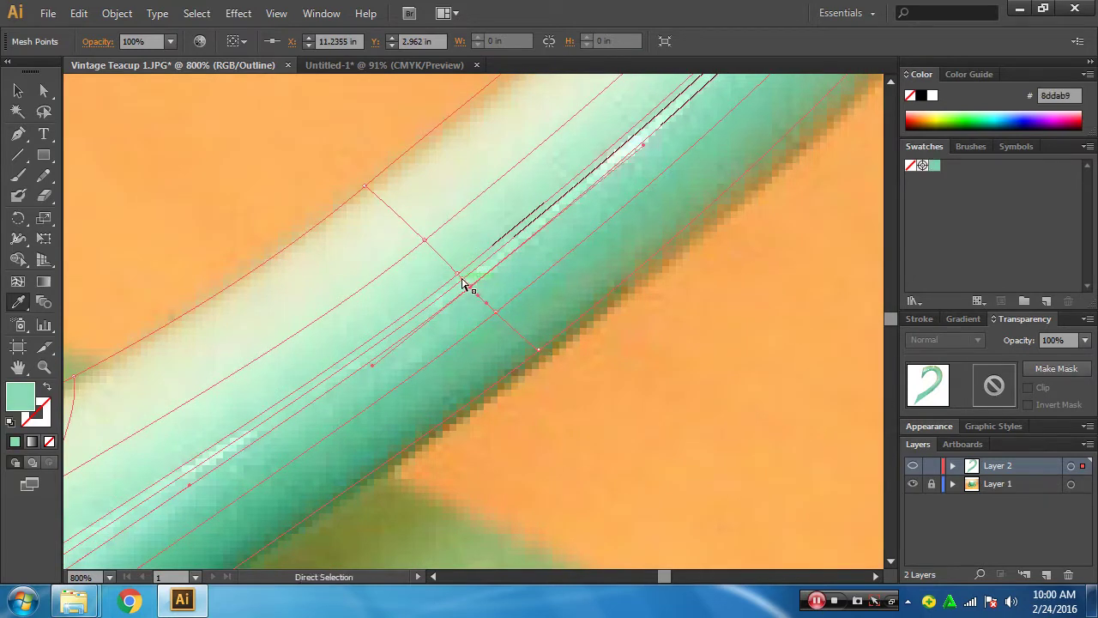
pyautogui.click(489, 258)
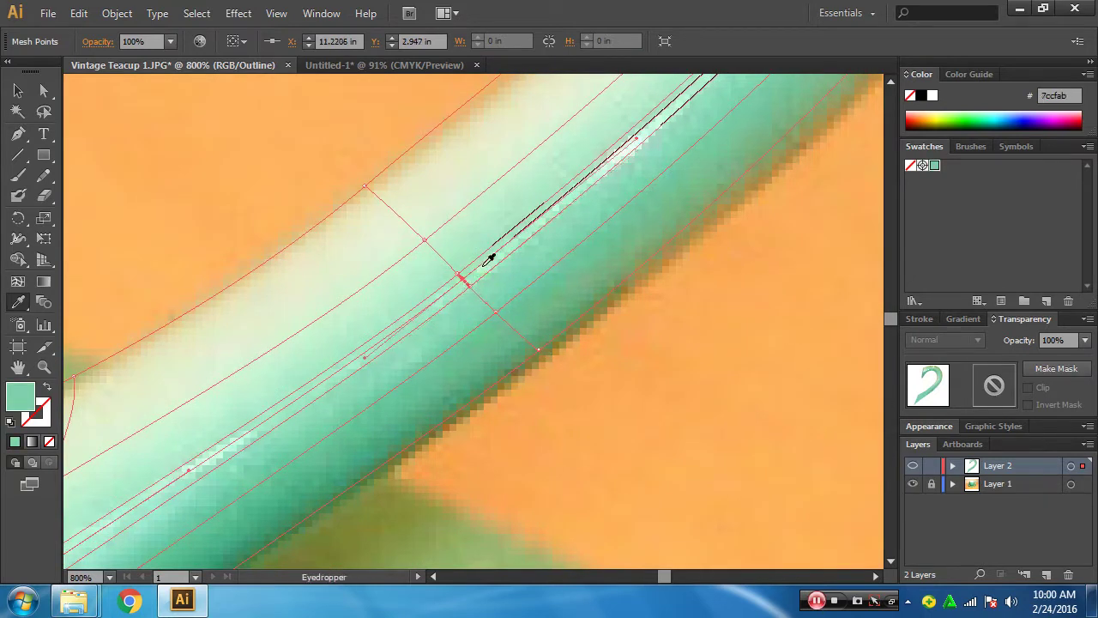
pyautogui.click(619, 162)
pyautogui.keyDown('ctrl'); pyautogui.click(460, 279); pyautogui.keyUp('ctrl')
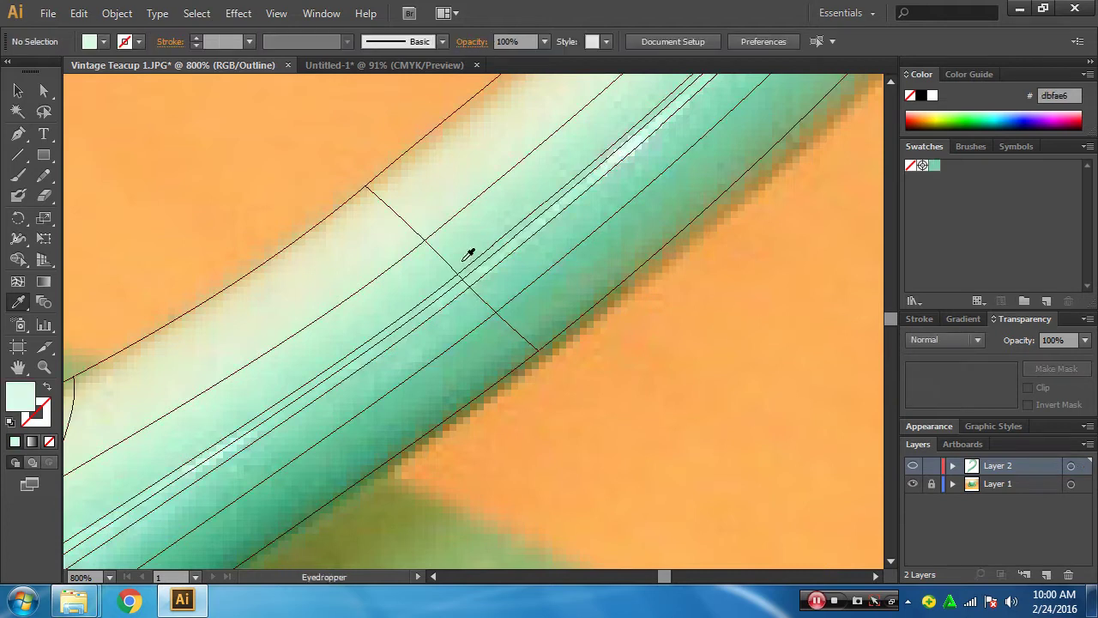
pyautogui.keyDown('ctrl'); pyautogui.click(462, 275); pyautogui.keyUp('ctrl')
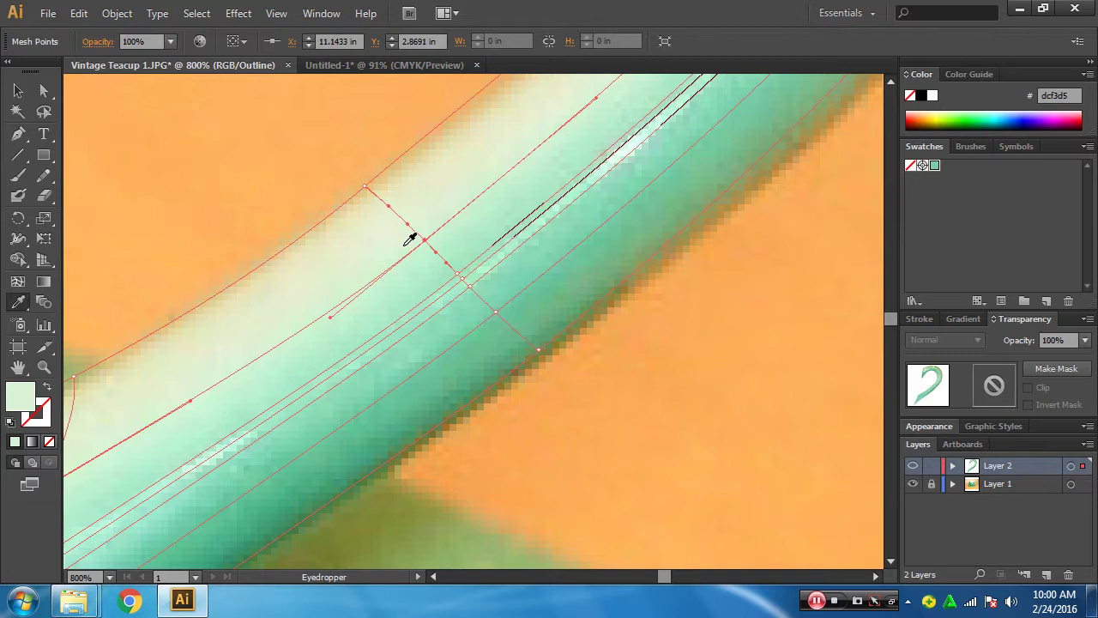
pyautogui.keyDown('ctrl'); pyautogui.click(366, 187); pyautogui.keyUp('ctrl')
# - Select points along the highlight streak and give a lower mesh point the mid green
pyautogui.moveTo(371, 196)
pyautogui.mouseDown()
pyautogui.moveTo(346, 265)
pyautogui.moveTo(441, 277)
pyautogui.moveTo(545, 212)
pyautogui.moveTo(495, 161)
pyautogui.mouseUp()
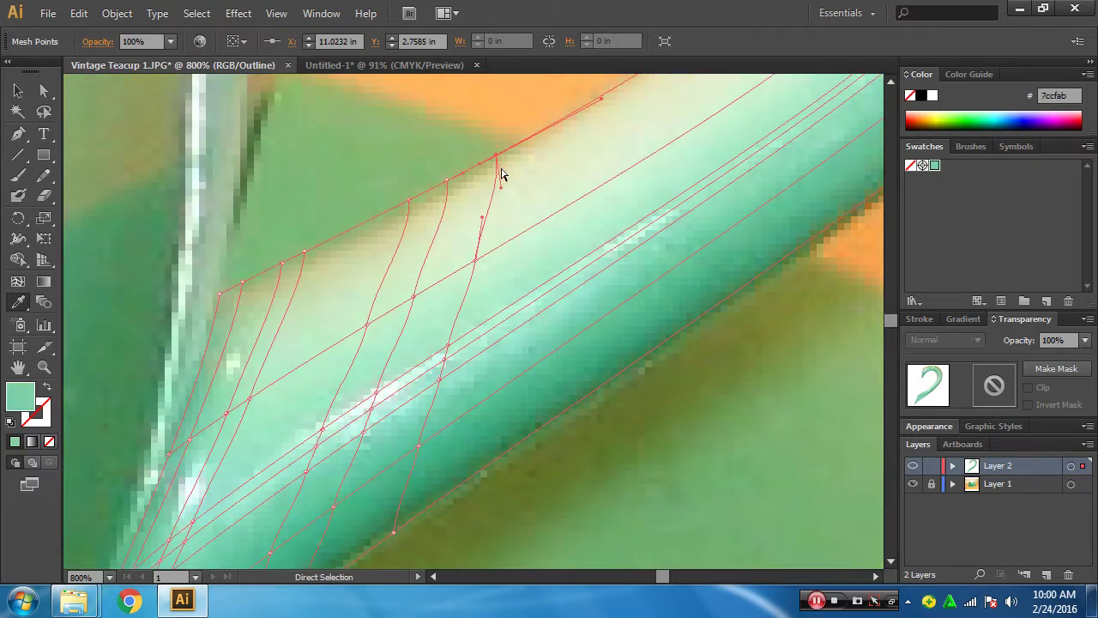
pyautogui.keyDown('ctrl'); pyautogui.click(475, 260); pyautogui.keyUp('ctrl')
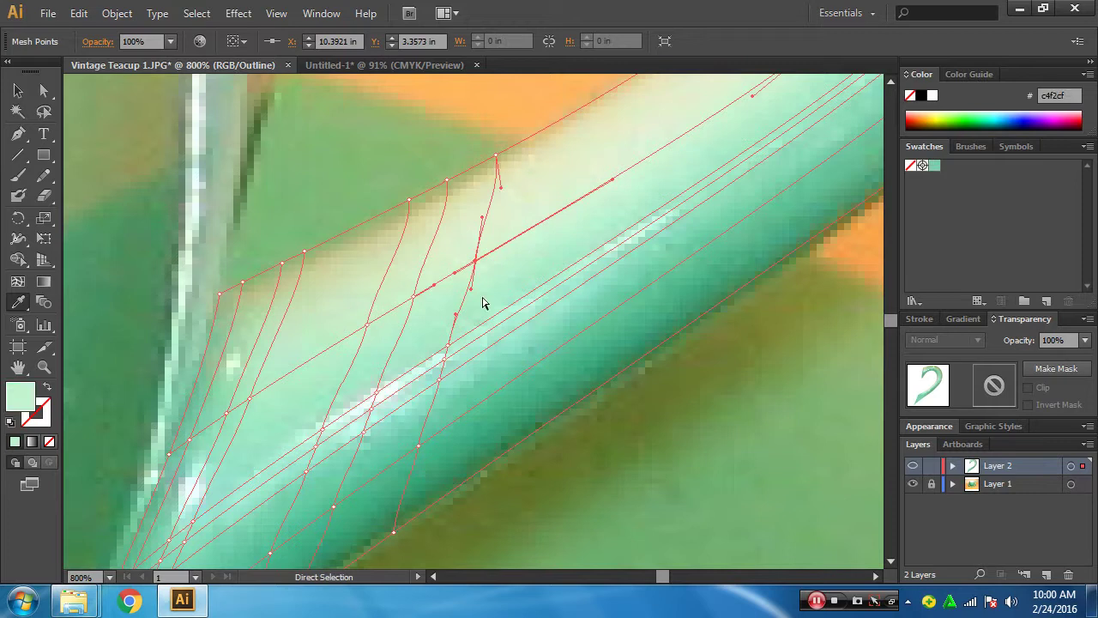
pyautogui.keyDown('ctrl'); pyautogui.click(448, 348); pyautogui.keyUp('ctrl')
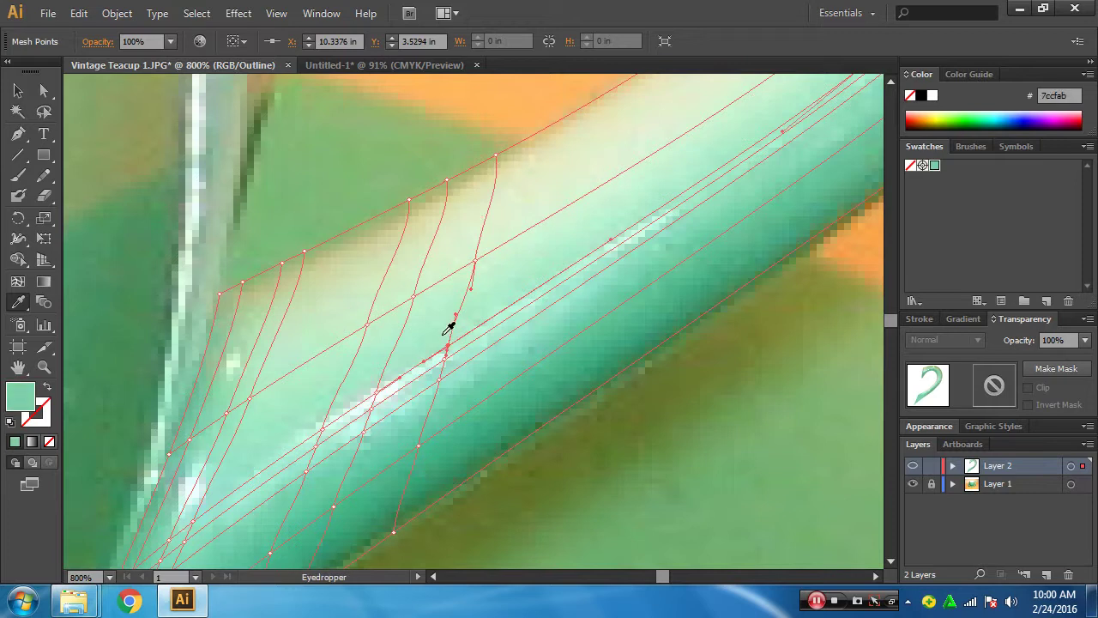
pyautogui.keyDown('ctrl'); pyautogui.click(435, 375); pyautogui.keyUp('ctrl')
pyautogui.keyDown('ctrl'); pyautogui.click(449, 363); pyautogui.keyUp('ctrl')
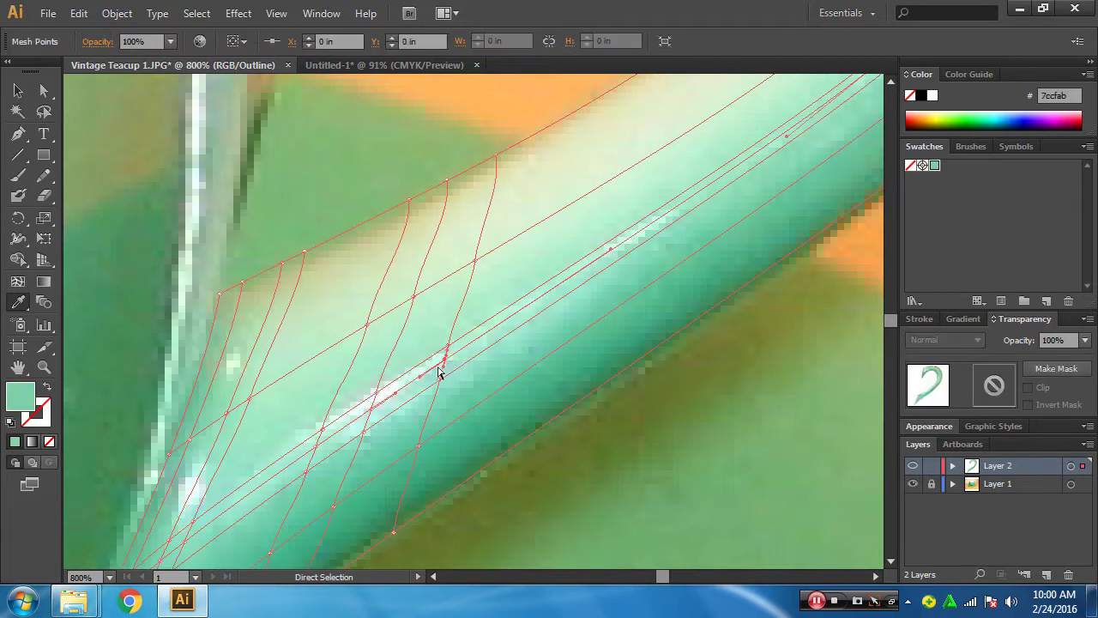
pyautogui.click(410, 386)
pyautogui.keyDown('ctrl'); pyautogui.click(440, 380); pyautogui.keyUp('ctrl')
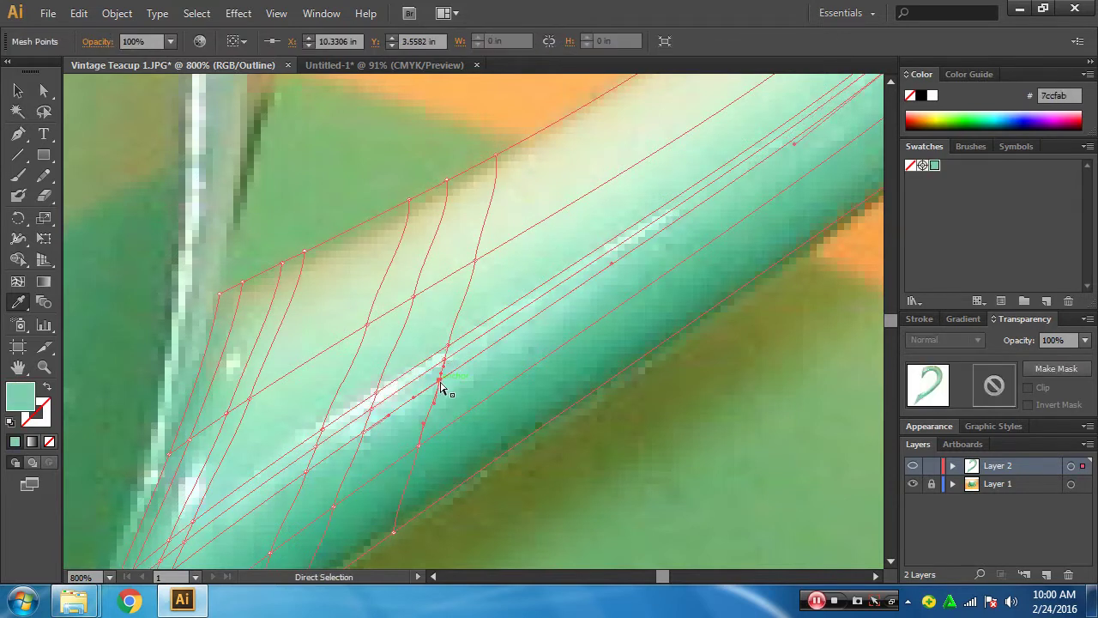
pyautogui.keyDown('ctrl'); pyautogui.click(434, 399); pyautogui.keyUp('ctrl')
pyautogui.keyDown('ctrl'); pyautogui.click(421, 448); pyautogui.keyUp('ctrl')
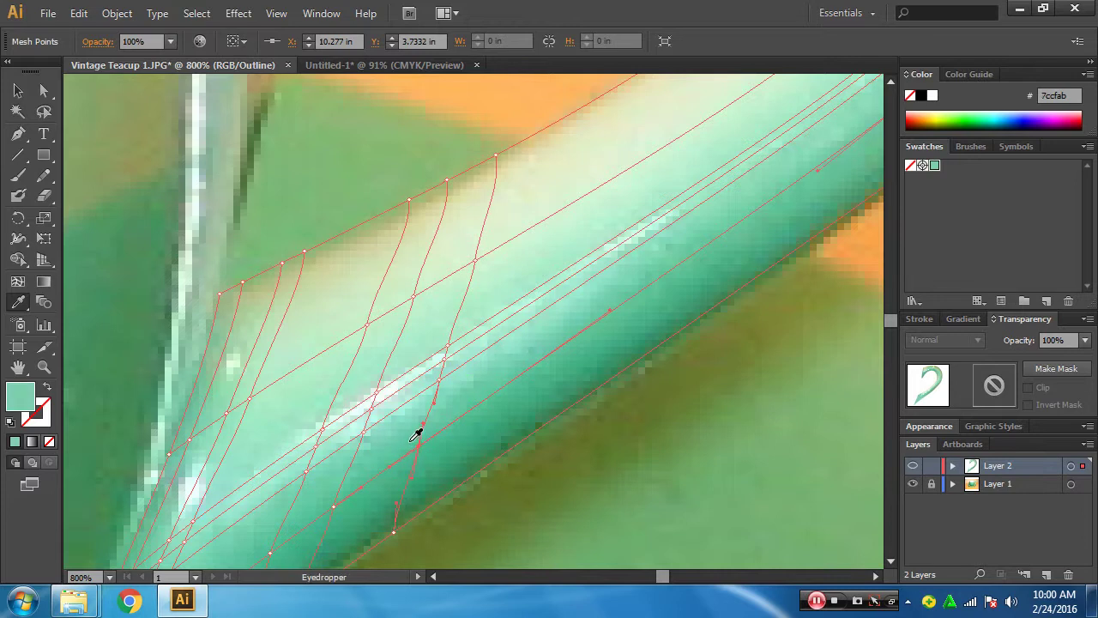
# - Colour a shadow-side mesh point with the dark shadow green
pyautogui.moveTo(417, 432); pyautogui.dragTo(451, 326)
pyautogui.keyDown('ctrl'); pyautogui.click(412, 408); pyautogui.keyUp('ctrl')
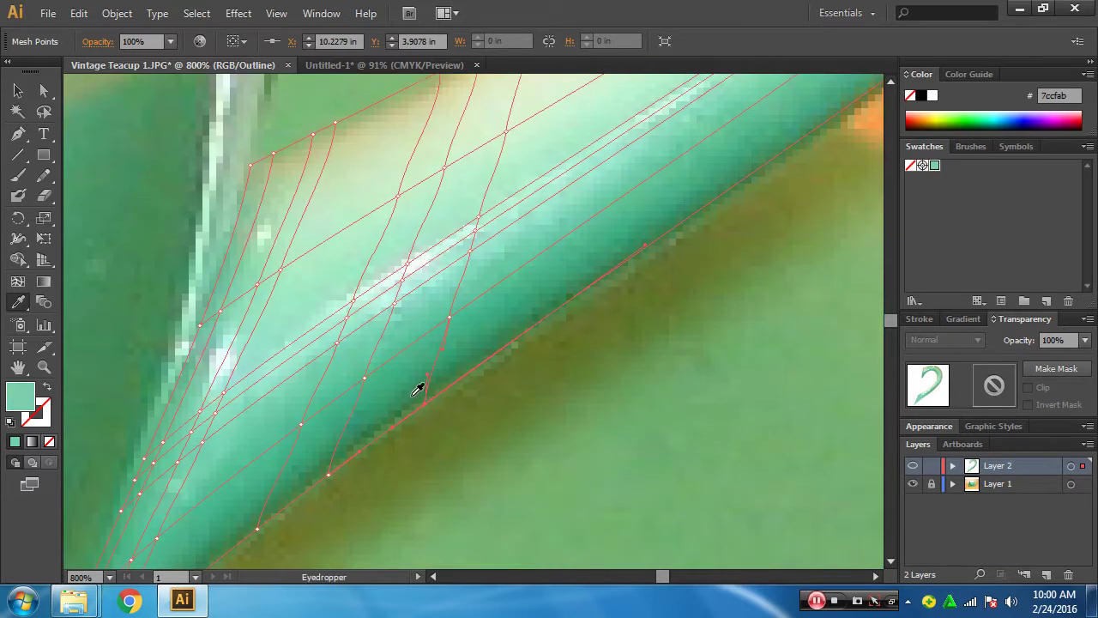
pyautogui.click(417, 399)
pyautogui.keyDown('ctrl'); pyautogui.click(329, 471); pyautogui.keyUp('ctrl')
pyautogui.click(359, 427)
# - Give points near the highlight mid green and the streak point the pale highlight tone
pyautogui.keyDown('ctrl'); pyautogui.click(364, 378); pyautogui.keyUp('ctrl')
pyautogui.click(369, 360)
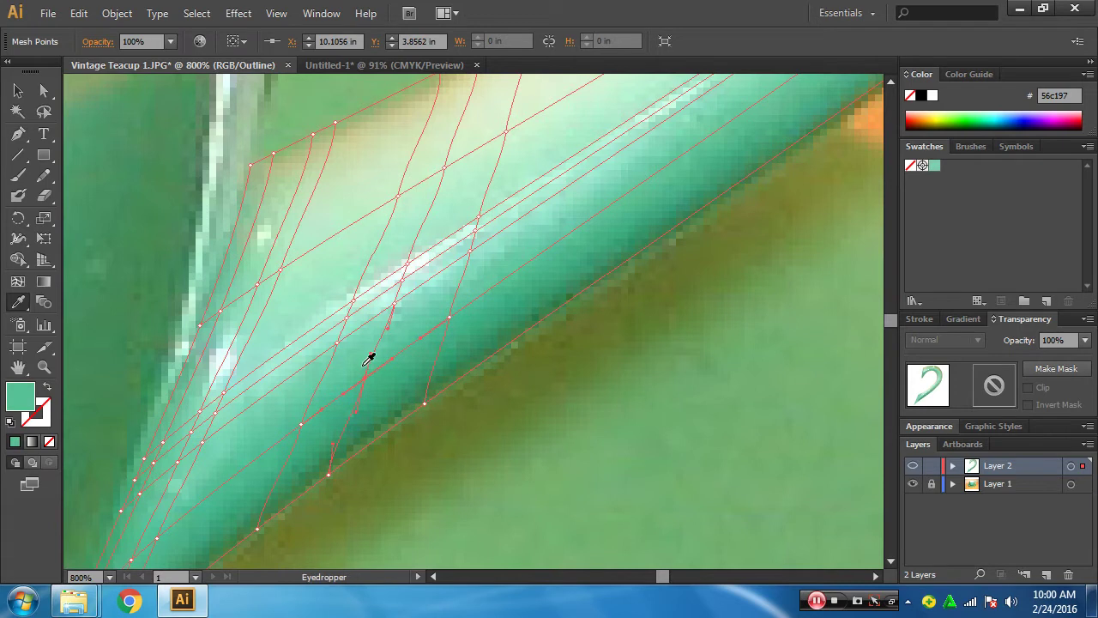
pyautogui.keyDown('ctrl'); pyautogui.click(393, 307); pyautogui.keyUp('ctrl')
pyautogui.click(392, 307)
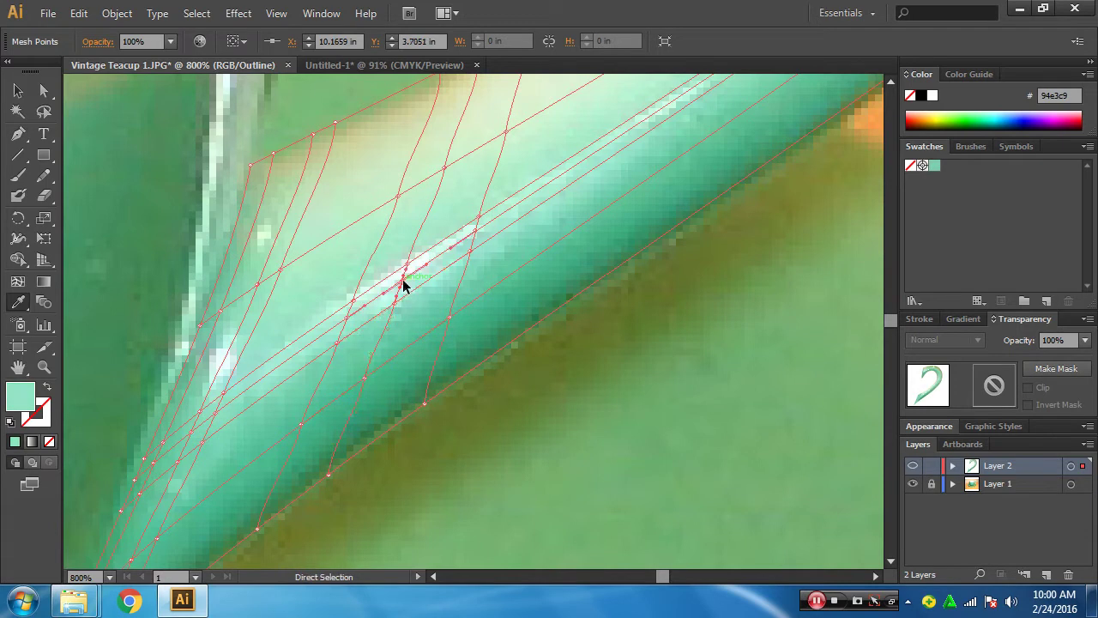
pyautogui.keyDown('ctrl'); pyautogui.click(402, 276); pyautogui.keyUp('ctrl')
pyautogui.keyDown('ctrl'); pyautogui.click(407, 268); pyautogui.keyUp('ctrl')
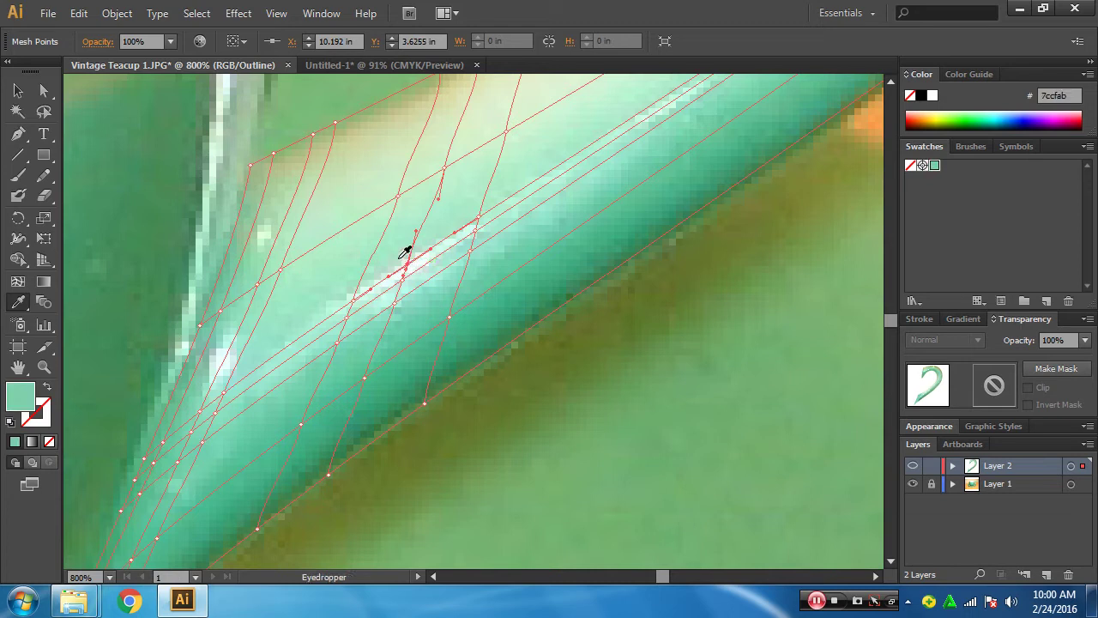
pyautogui.click(407, 252)
pyautogui.keyDown('ctrl'); pyautogui.click(401, 276); pyautogui.keyUp('ctrl')
pyautogui.click(412, 270)
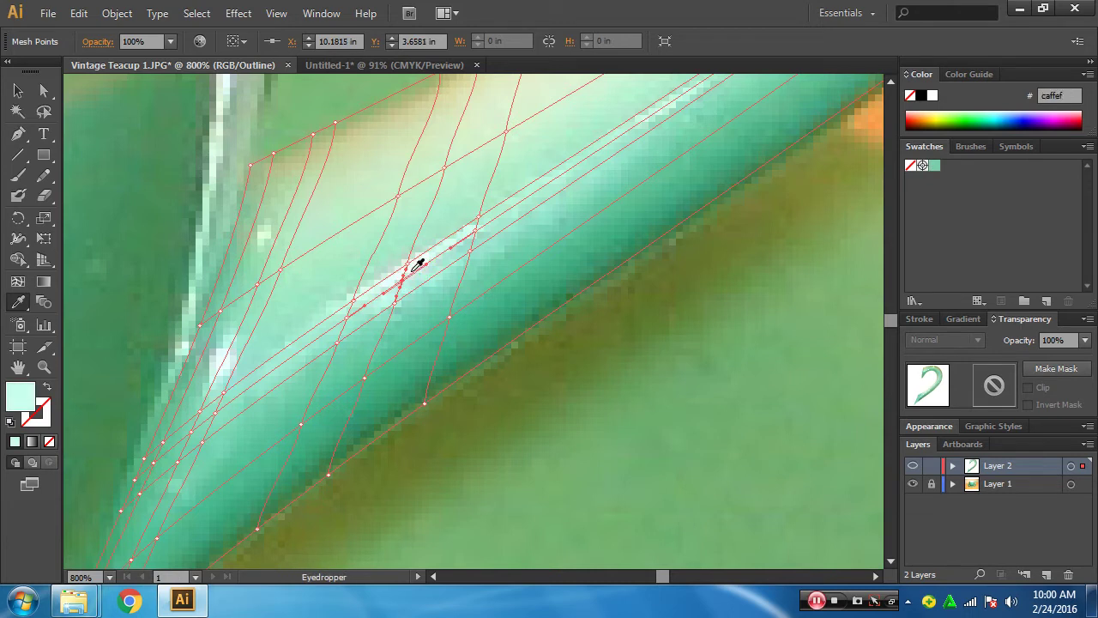
# - Colour an upper mesh point light green and the top-edge points warm tan
pyautogui.keyDown('ctrl'); pyautogui.click(444, 167); pyautogui.keyUp('ctrl')
pyautogui.click(448, 184)
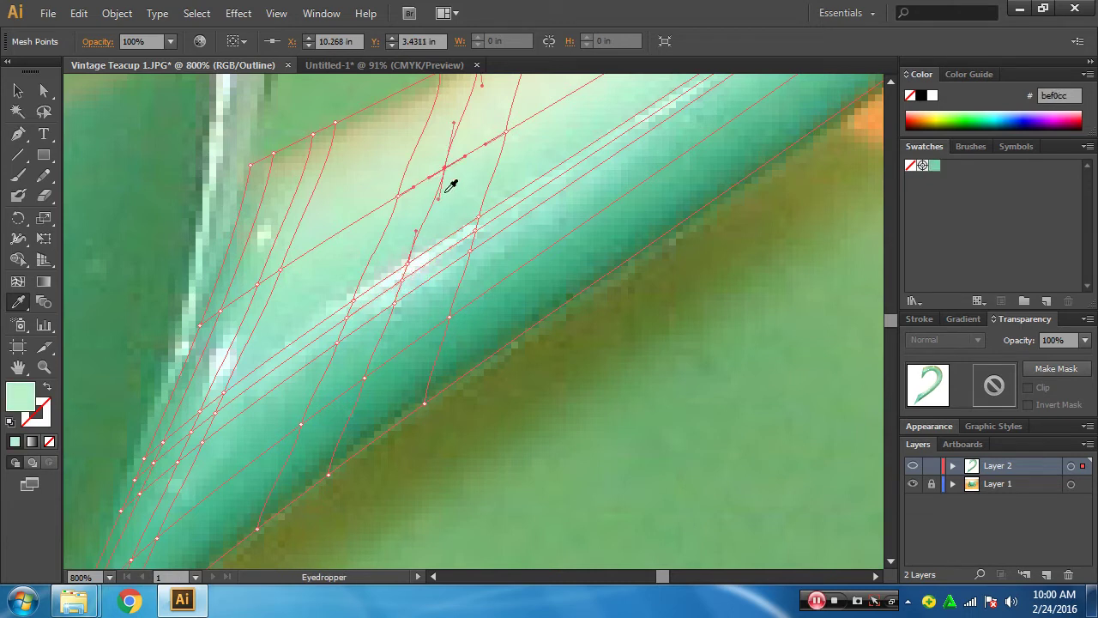
pyautogui.moveTo(459, 189); pyautogui.dragTo(464, 245)
pyautogui.keyDown('ctrl'); pyautogui.click(483, 108); pyautogui.keyUp('ctrl')
pyautogui.click(480, 120)
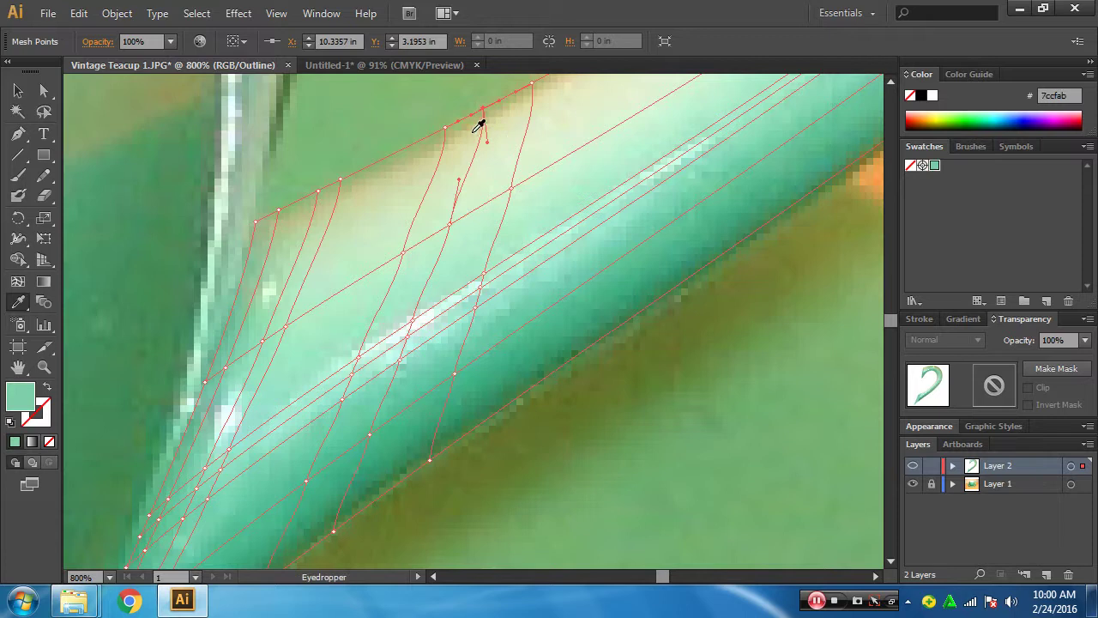
pyautogui.keyDown('ctrl'); pyautogui.click(446, 129); pyautogui.keyUp('ctrl')
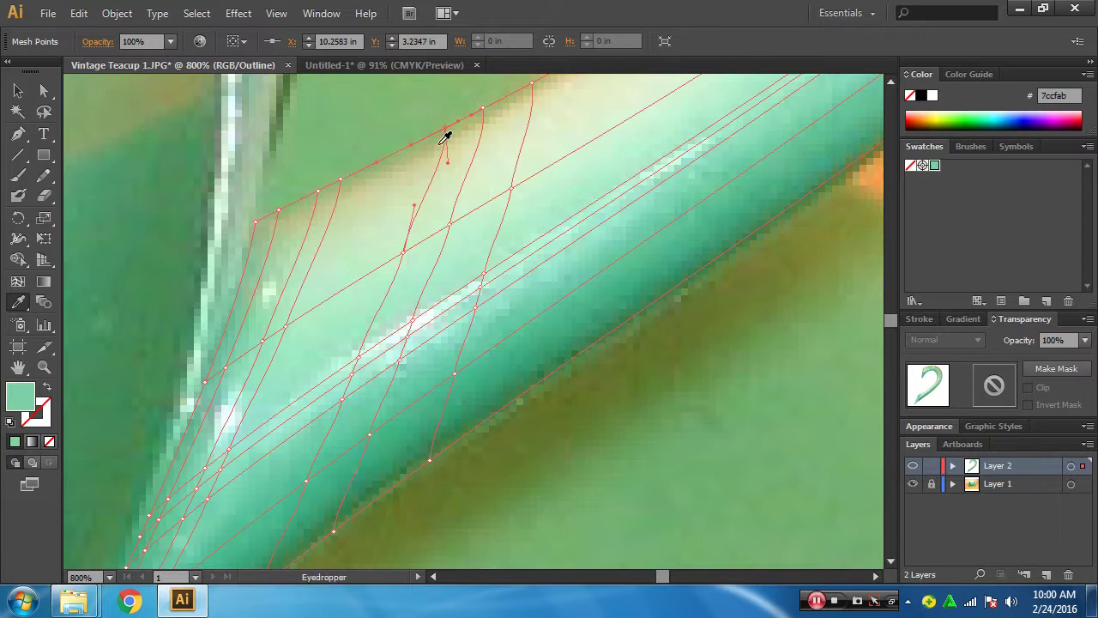
pyautogui.click(444, 142)
pyautogui.keyDown('ctrl'); pyautogui.click(403, 254); pyautogui.keyUp('ctrl')
# - Recolour lower mesh points with mid green, the light highlight tone and soft green
pyautogui.click(397, 249)
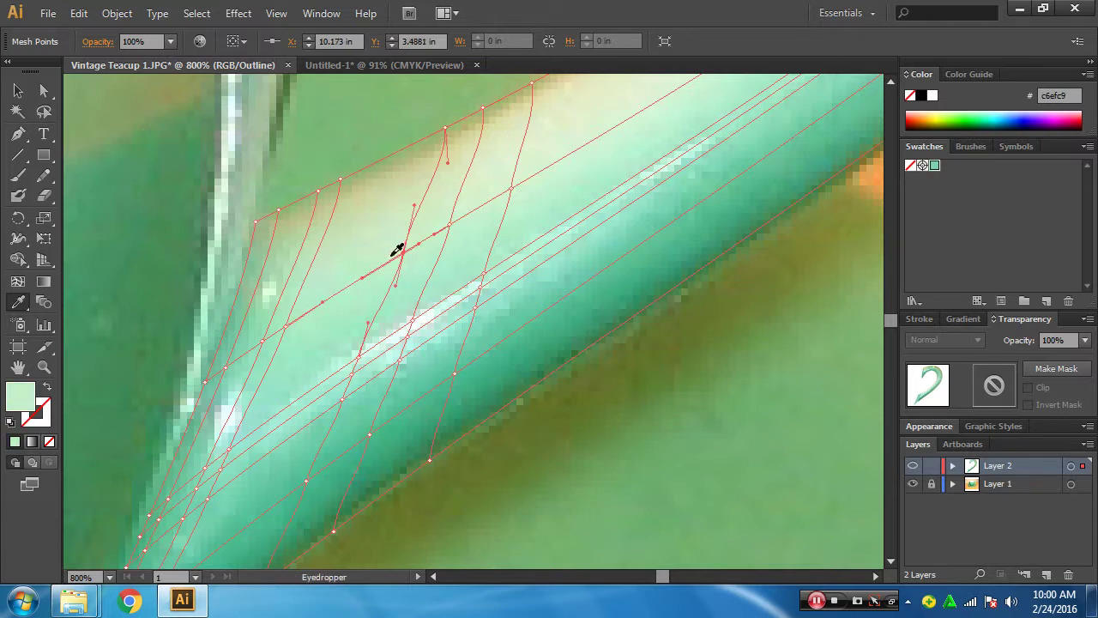
pyautogui.keyDown('ctrl'); pyautogui.click(357, 359); pyautogui.keyUp('ctrl')
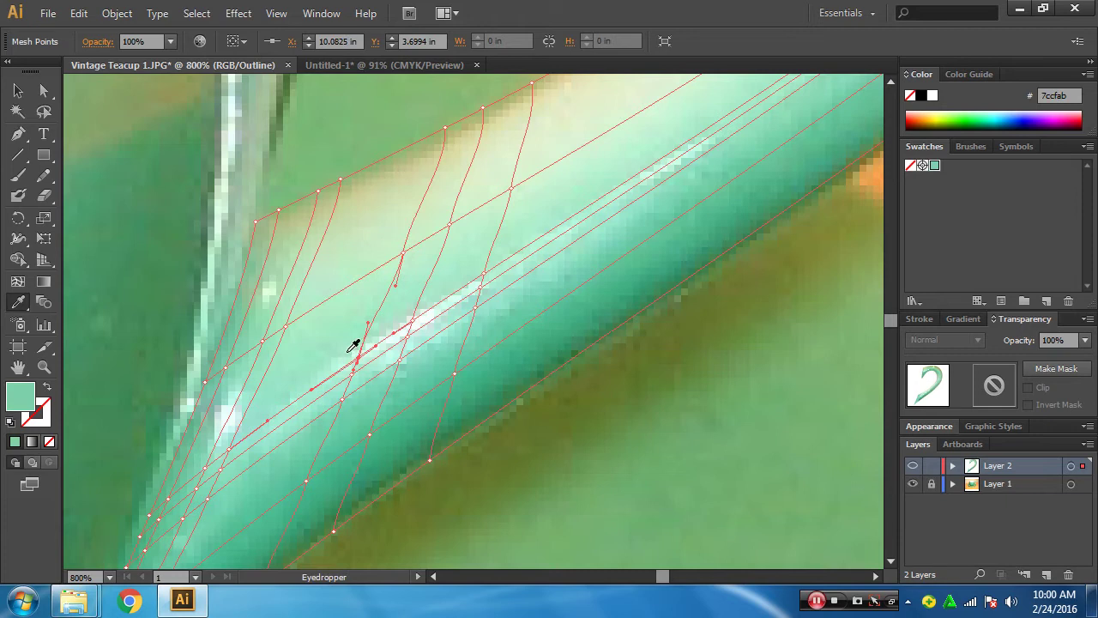
pyautogui.click(350, 350)
pyautogui.keyDown('ctrl'); pyautogui.click(357, 382); pyautogui.keyUp('ctrl')
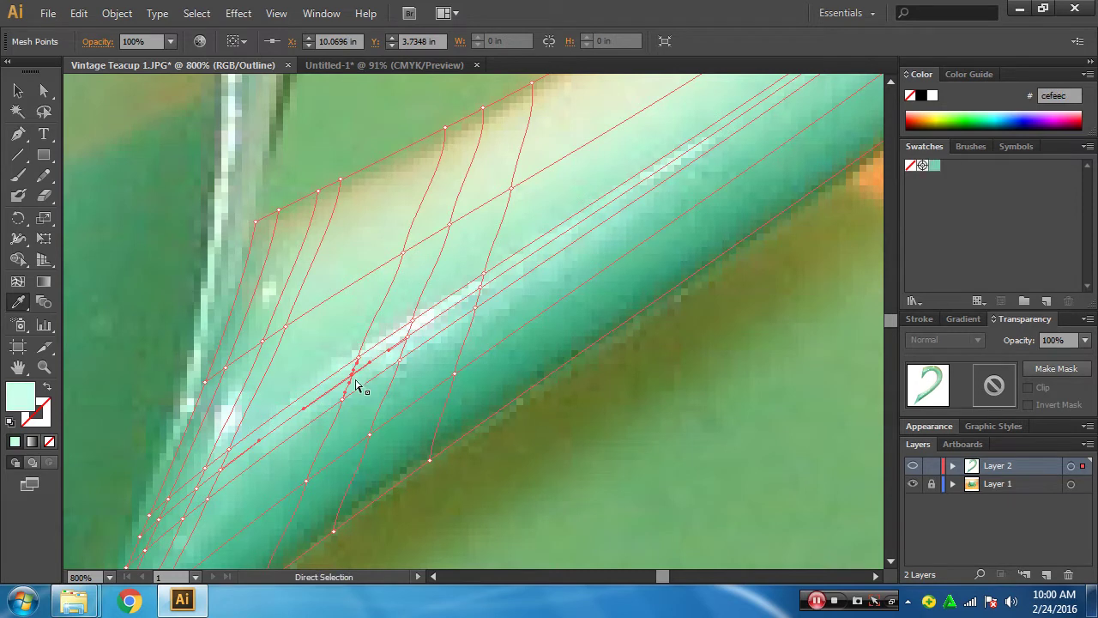
pyautogui.click(345, 403)
pyautogui.keyDown('ctrl'); pyautogui.click(312, 475); pyautogui.keyUp('ctrl')
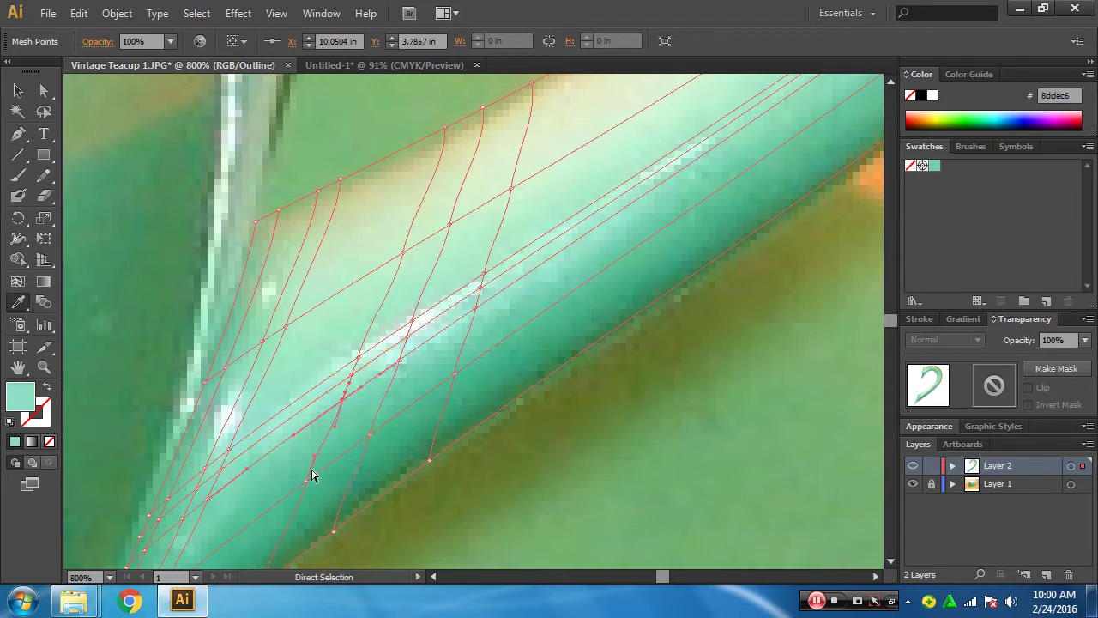
pyautogui.click(301, 481)
# - Recolour mesh points near the handle's lower edge and tip with sampled dark and medium greens
pyautogui.moveTo(304, 466); pyautogui.dragTo(409, 351)
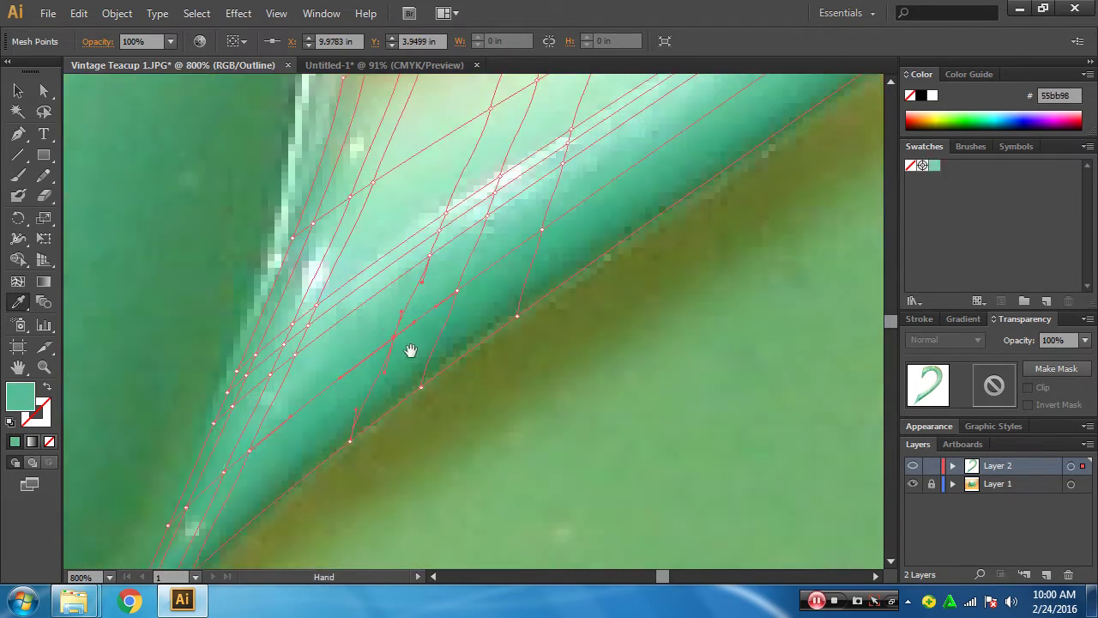
pyautogui.keyDown('ctrl'); pyautogui.click(351, 445); pyautogui.keyUp('ctrl')
pyautogui.click(343, 442)
pyautogui.click(336, 424)
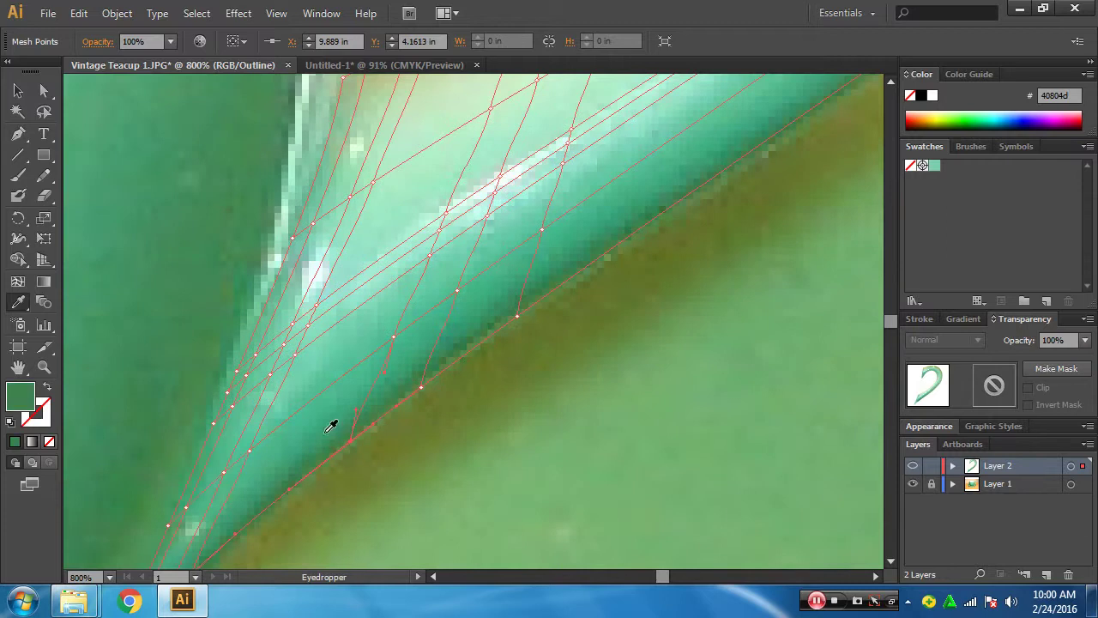
pyautogui.moveTo(336, 433); pyautogui.dragTo(420, 346)
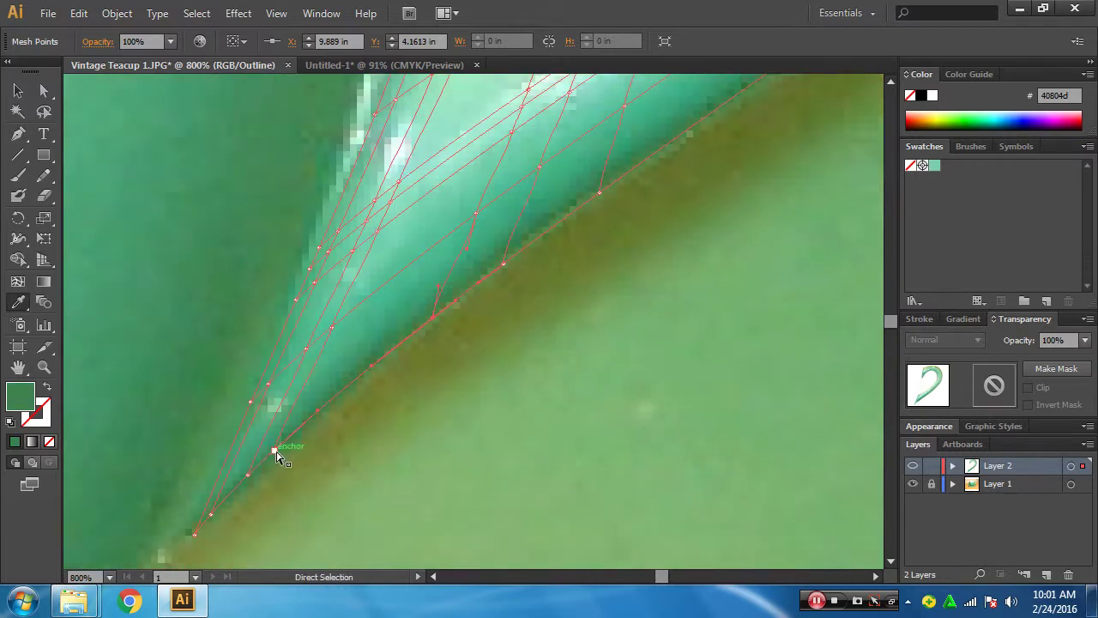
pyautogui.click(292, 429)
pyautogui.click(294, 422)
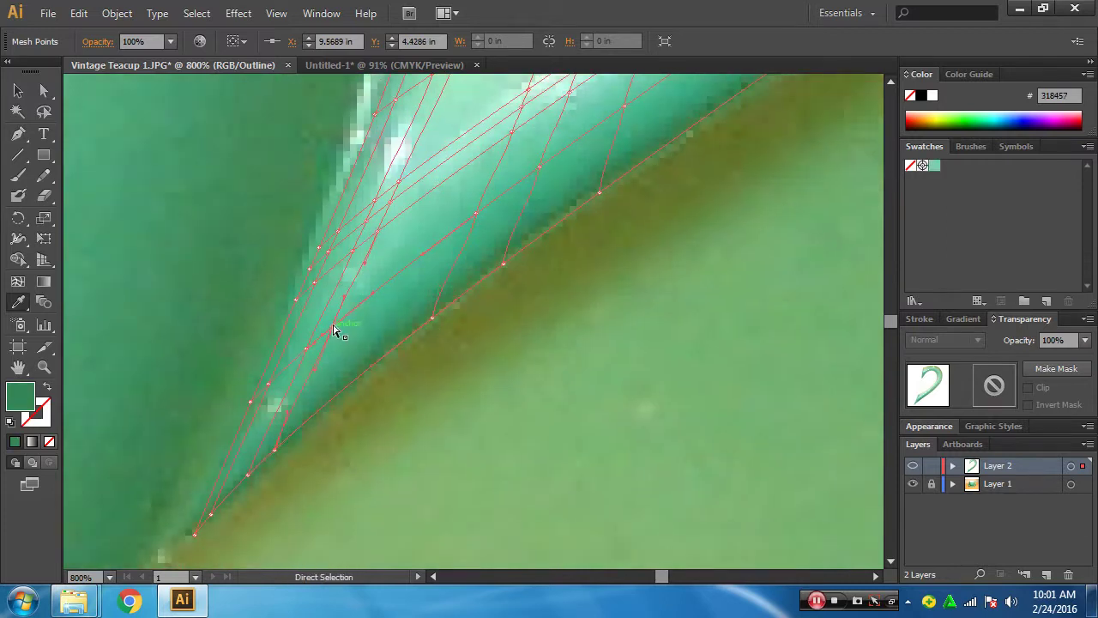
pyautogui.keyDown('ctrl'); pyautogui.click(333, 328); pyautogui.keyUp('ctrl')
# - Give the points further up the handle mid, light and pale greens sampled near the highlight
pyautogui.keyDown('ctrl'); pyautogui.click(378, 235); pyautogui.keyUp('ctrl')
pyautogui.click(380, 239)
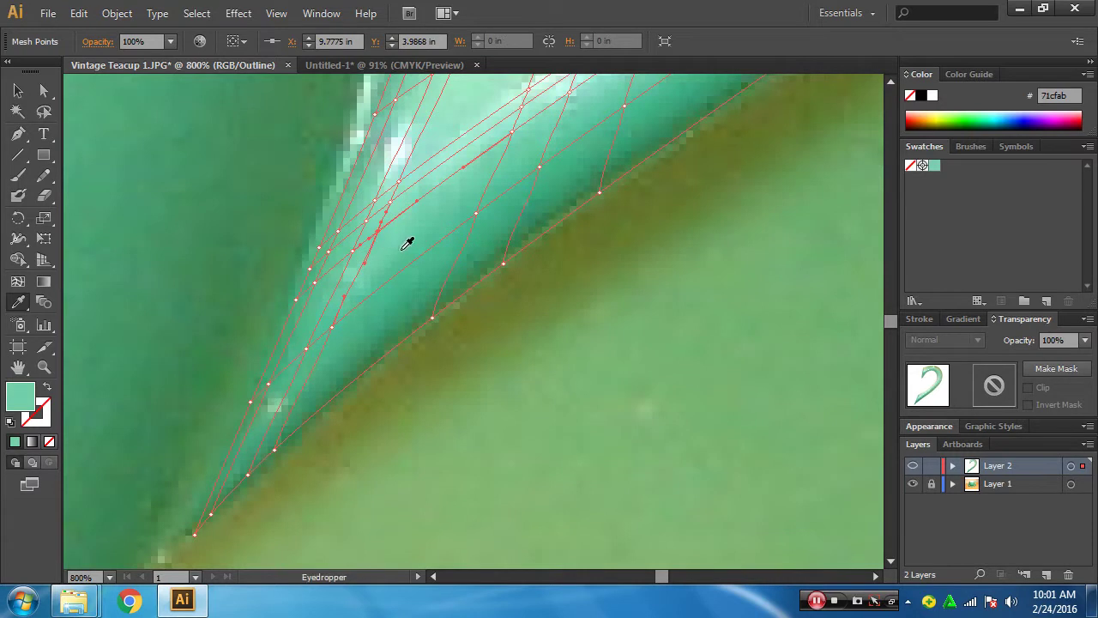
pyautogui.moveTo(409, 241); pyautogui.dragTo(425, 332)
pyautogui.keyDown('ctrl'); pyautogui.click(409, 246); pyautogui.keyUp('ctrl')
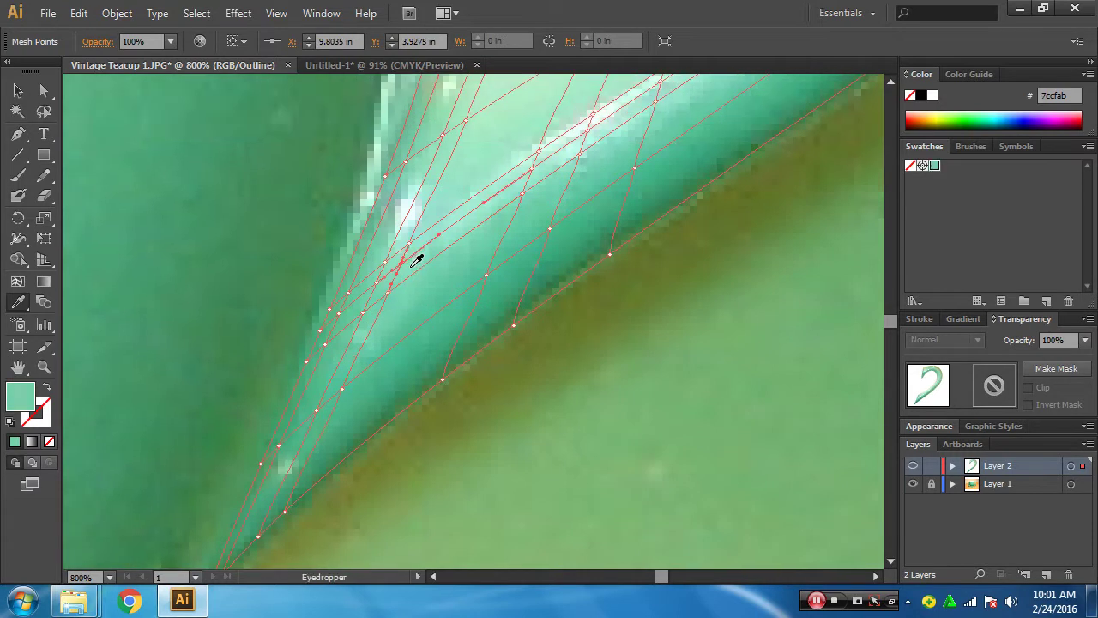
pyautogui.click(416, 254)
pyautogui.click(410, 251)
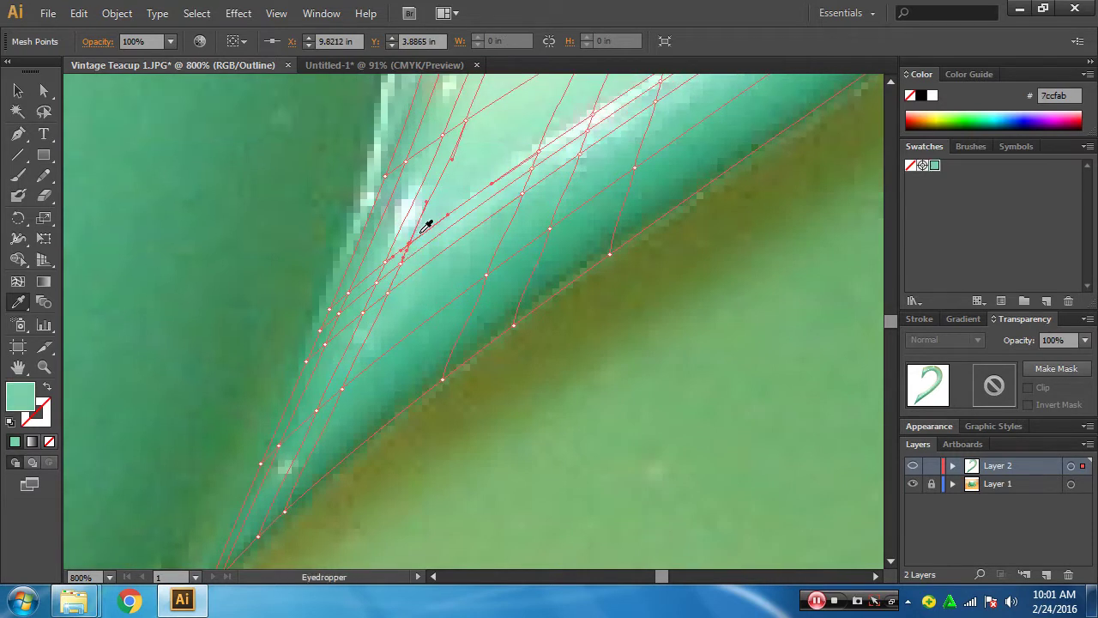
pyautogui.click(423, 230)
pyautogui.moveTo(422, 230); pyautogui.dragTo(424, 300)
pyautogui.keyDown('ctrl'); pyautogui.click(468, 190); pyautogui.keyUp('ctrl')
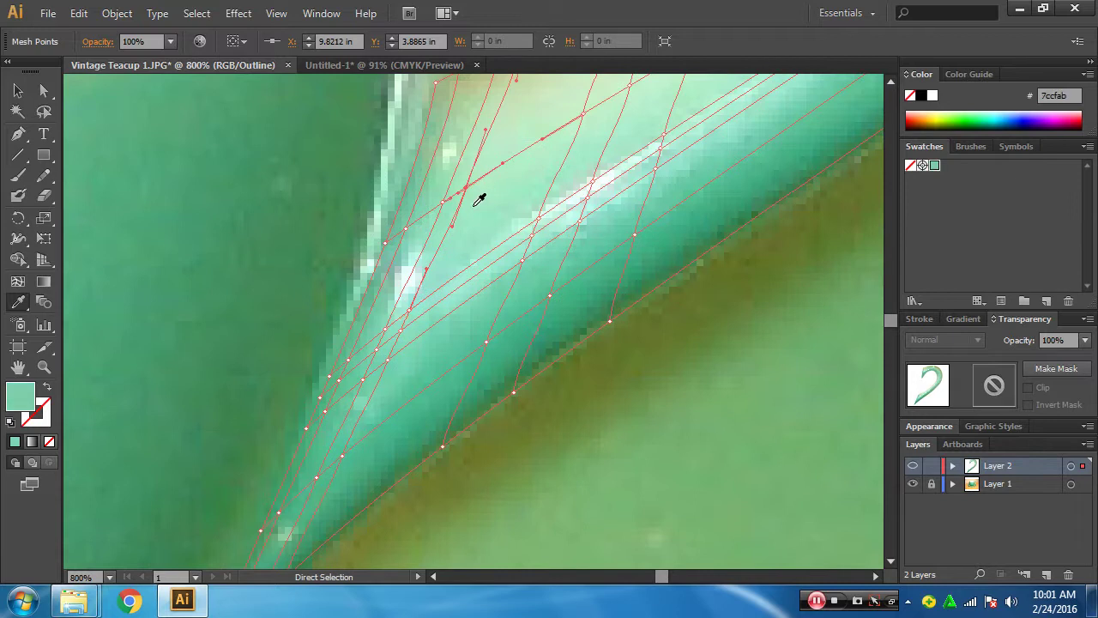
pyautogui.click(476, 199)
# - Colour the mesh points along the handle's top edge with the photo's warm tan and mid green
pyautogui.moveTo(482, 218); pyautogui.dragTo(471, 326)
pyautogui.keyDown('ctrl'); pyautogui.click(507, 154); pyautogui.keyUp('ctrl')
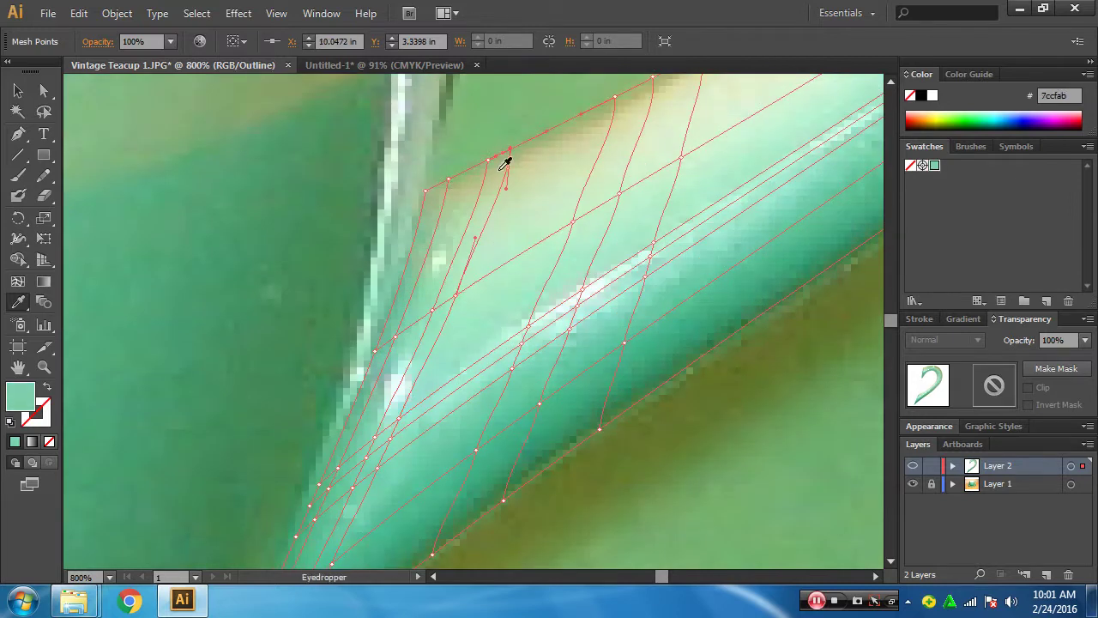
pyautogui.click(495, 157)
pyautogui.keyDown('ctrl'); pyautogui.click(488, 162); pyautogui.keyUp('ctrl')
pyautogui.click(502, 164)
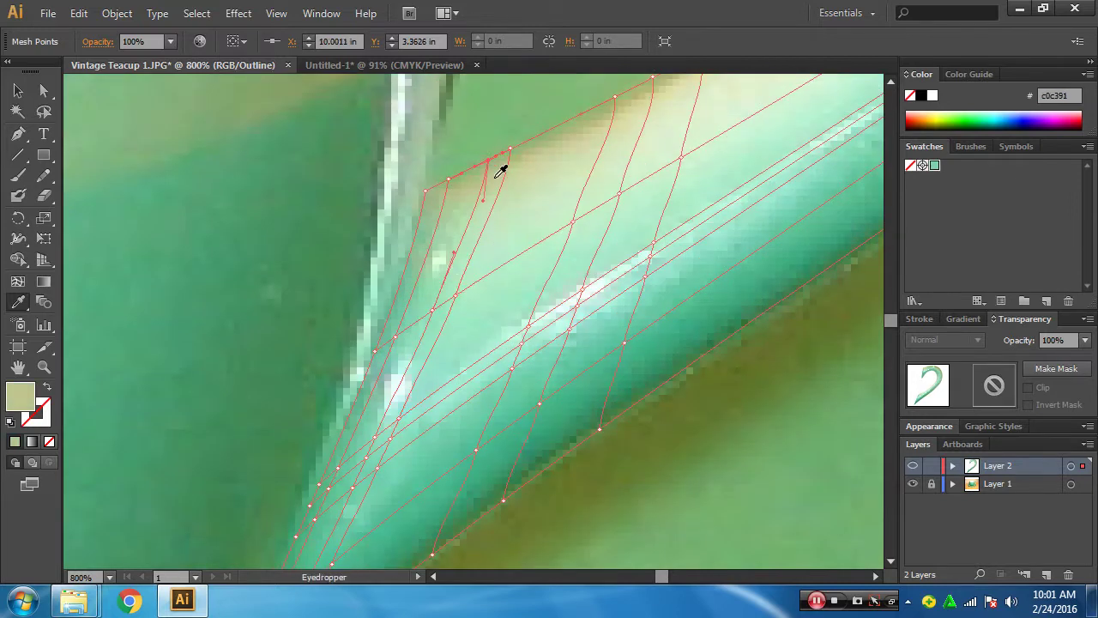
pyautogui.keyDown('ctrl'); pyautogui.click(432, 316); pyautogui.keyUp('ctrl')
pyautogui.click(425, 313)
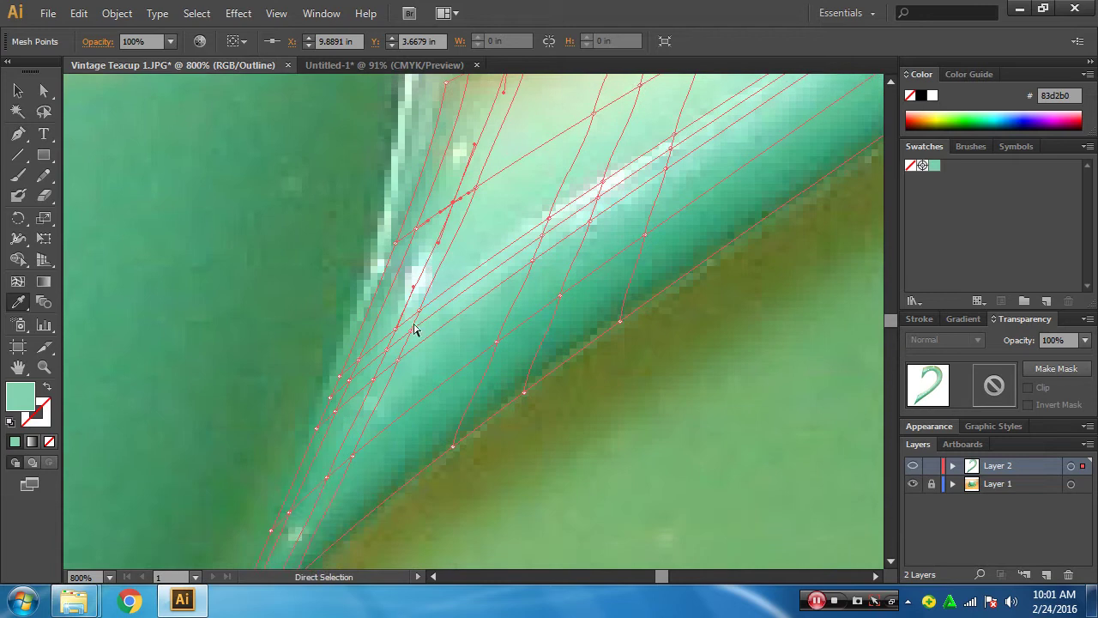
# - Shade the lower cluster of mesh points with sampled medium and deeper greens
pyautogui.click(424, 301)
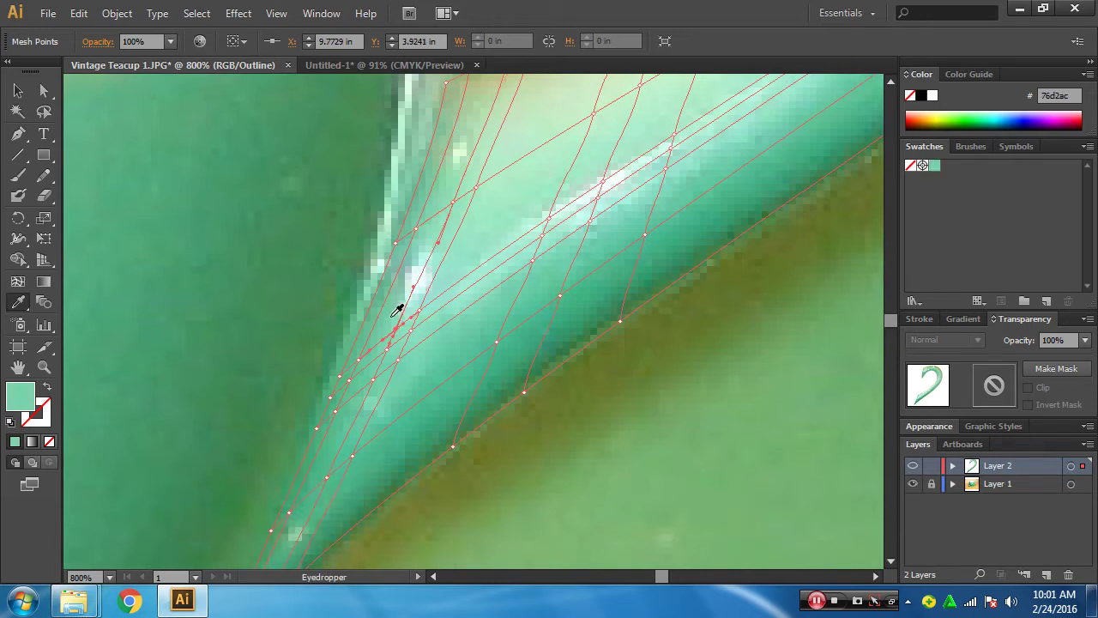
pyautogui.keyDown('ctrl'); pyautogui.click(388, 345); pyautogui.keyUp('ctrl')
pyautogui.click(427, 282)
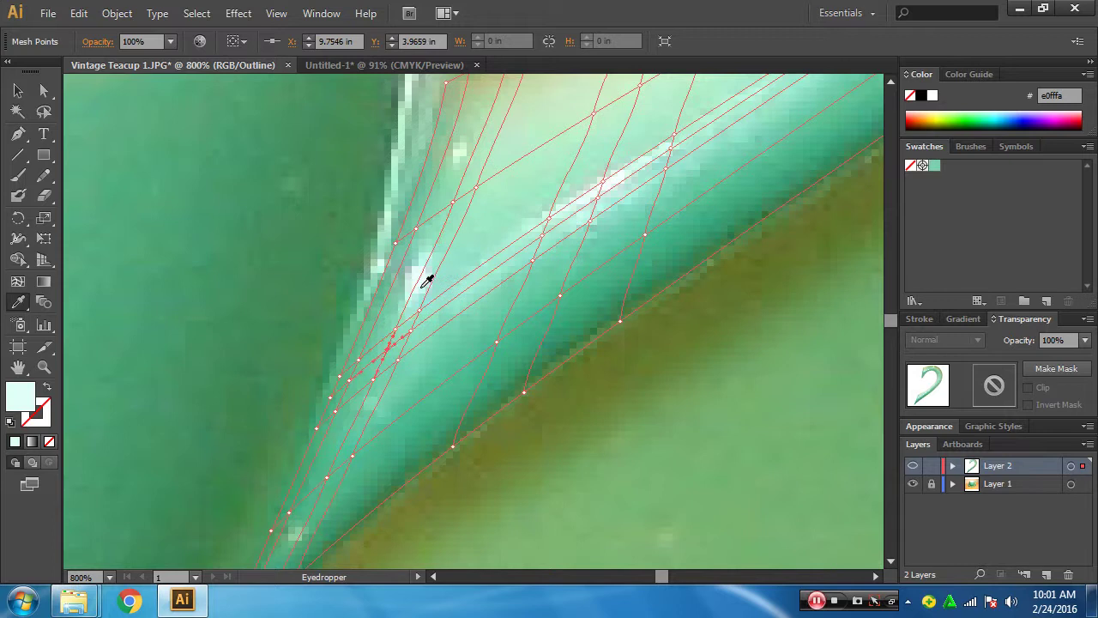
pyautogui.keyDown('ctrl'); pyautogui.click(382, 376); pyautogui.keyUp('ctrl')
pyautogui.click(387, 378)
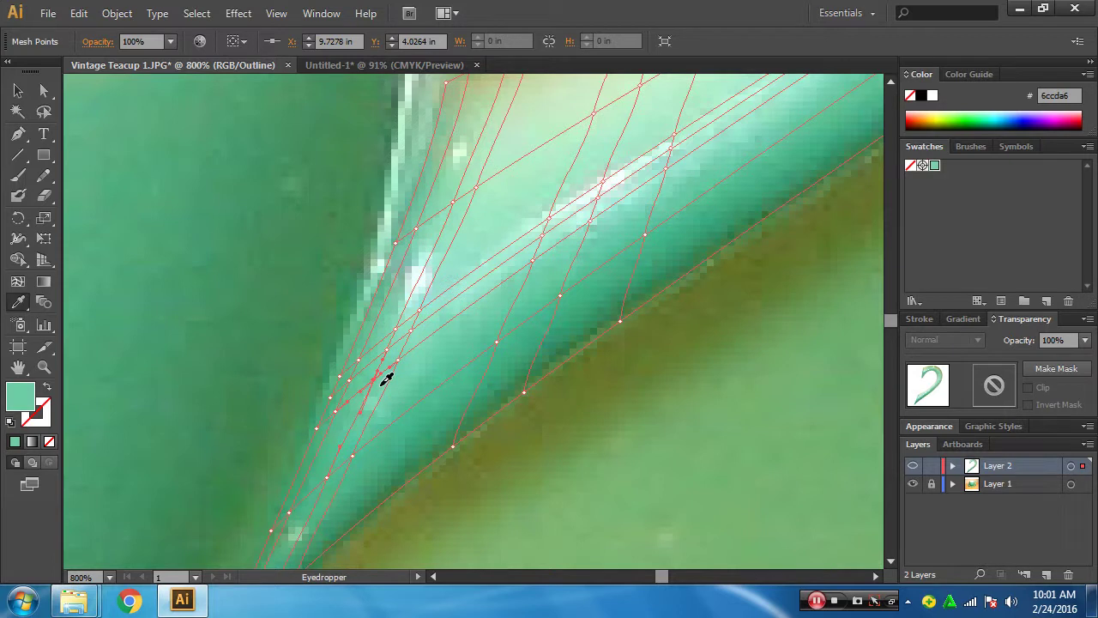
pyautogui.keyDown('ctrl'); pyautogui.click(327, 476); pyautogui.keyUp('ctrl')
pyautogui.click(337, 462)
# - Shade the points at the handle's lower tip with the darkest sampled greens
pyautogui.moveTo(352, 486); pyautogui.dragTo(392, 412)
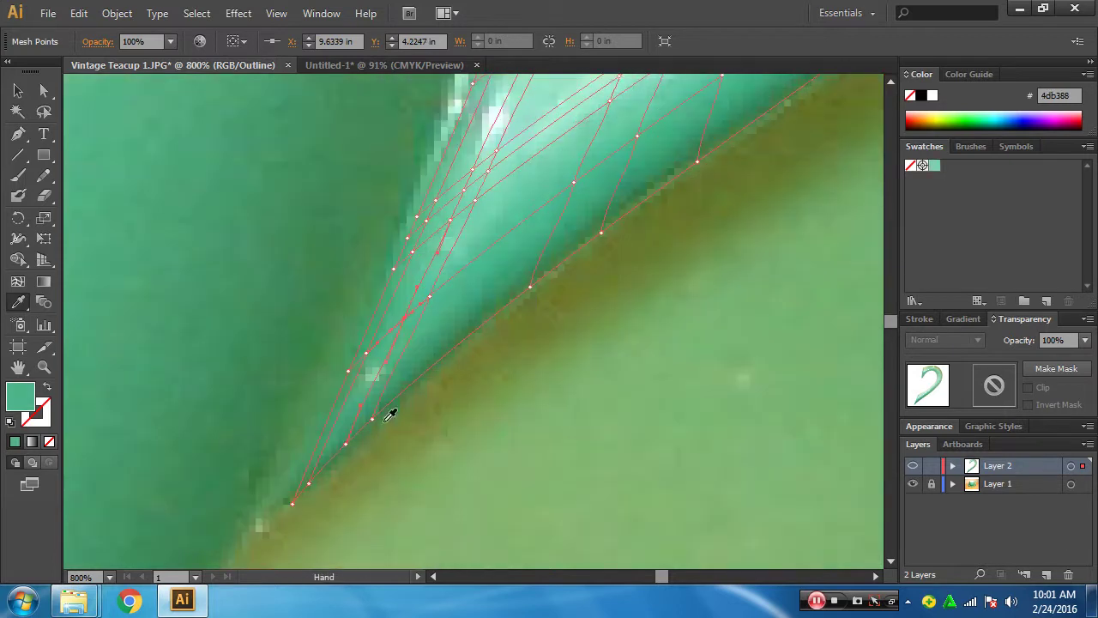
pyautogui.keyDown('ctrl'); pyautogui.click(351, 441); pyautogui.keyUp('ctrl')
pyautogui.click(362, 419)
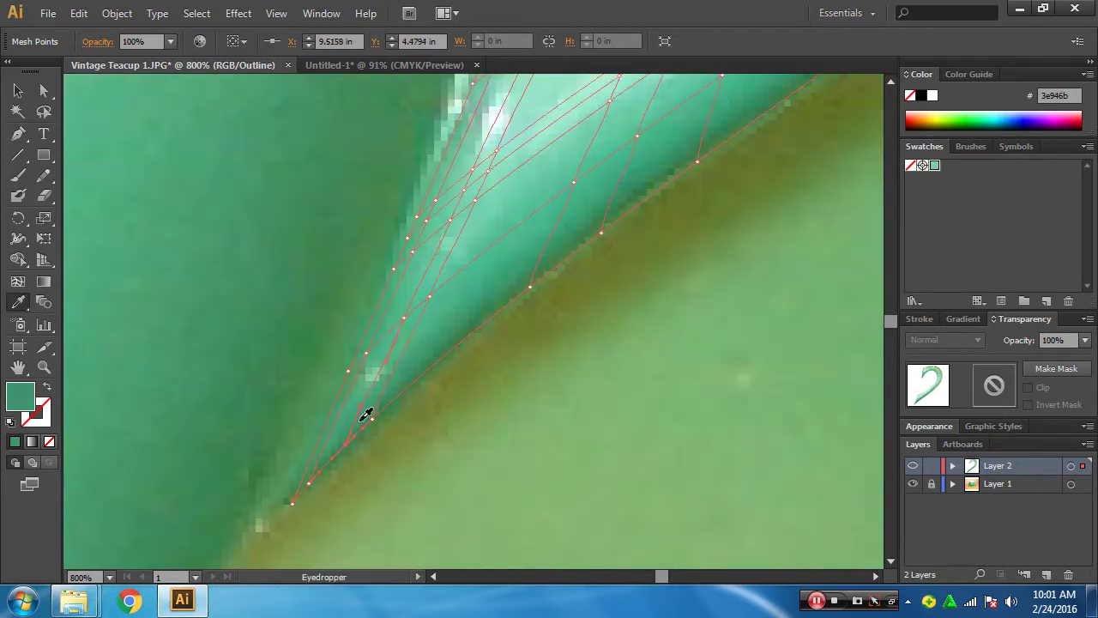
pyautogui.keyDown('ctrl'); pyautogui.click(308, 484); pyautogui.keyUp('ctrl')
pyautogui.click(326, 463)
pyautogui.keyDown('ctrl'); pyautogui.click(293, 503); pyautogui.keyUp('ctrl')
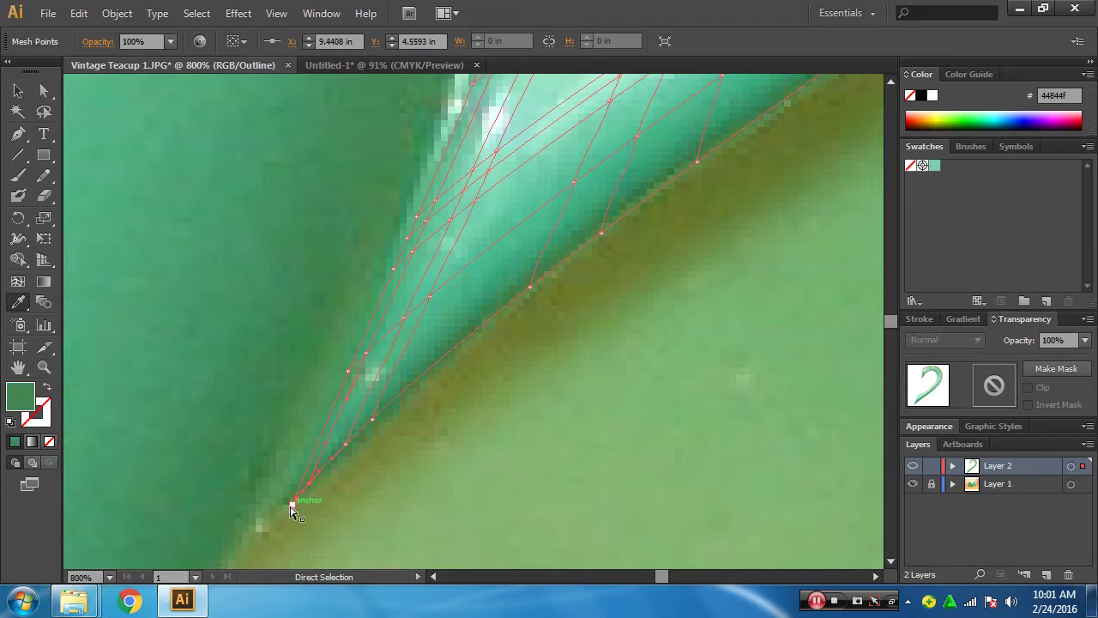
pyautogui.click(301, 501)
# - Recolour the points along the narrow end with the photo's green and a light mint shade
pyautogui.click(326, 445)
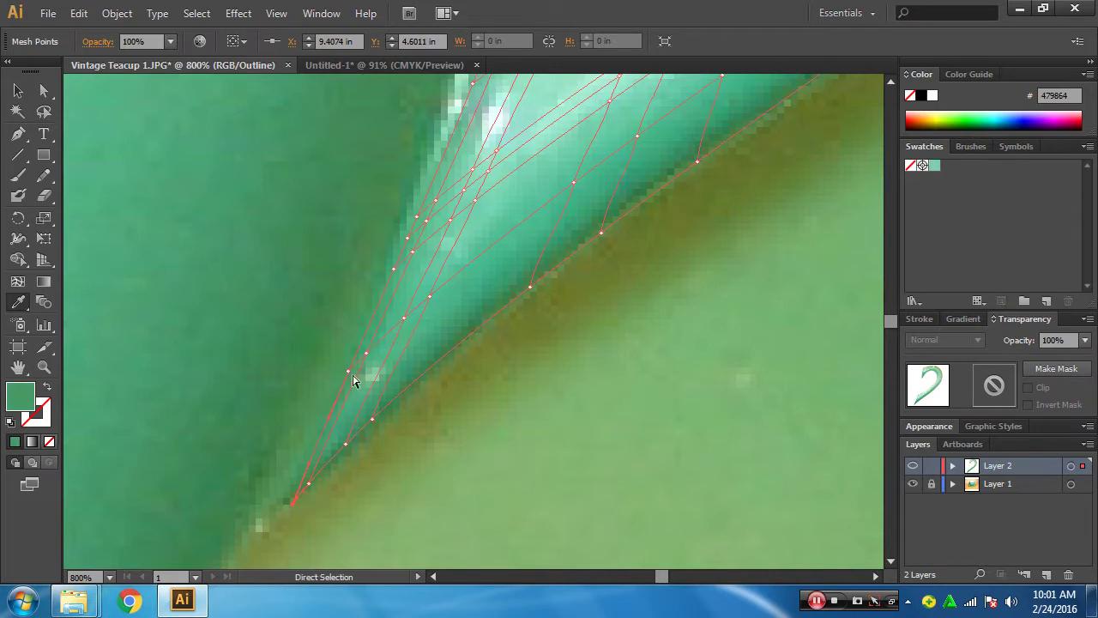
pyautogui.keyDown('ctrl'); pyautogui.click(349, 373); pyautogui.keyUp('ctrl')
pyautogui.click(358, 366)
pyautogui.keyDown('ctrl'); pyautogui.click(366, 358); pyautogui.keyUp('ctrl')
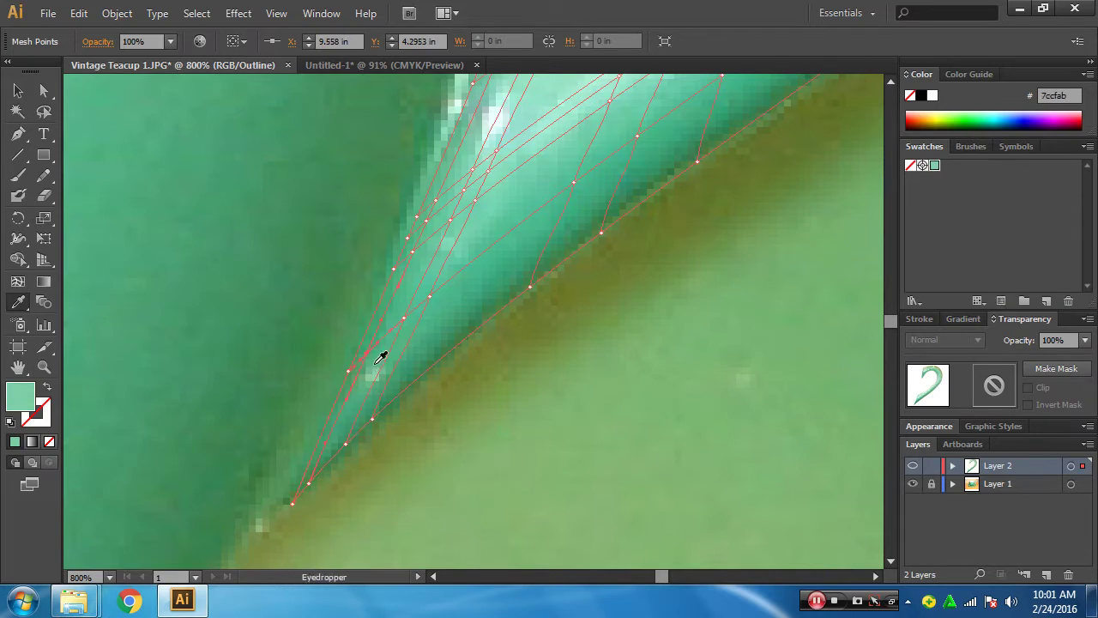
pyautogui.click(380, 361)
pyautogui.scroll(3, 380, 377)
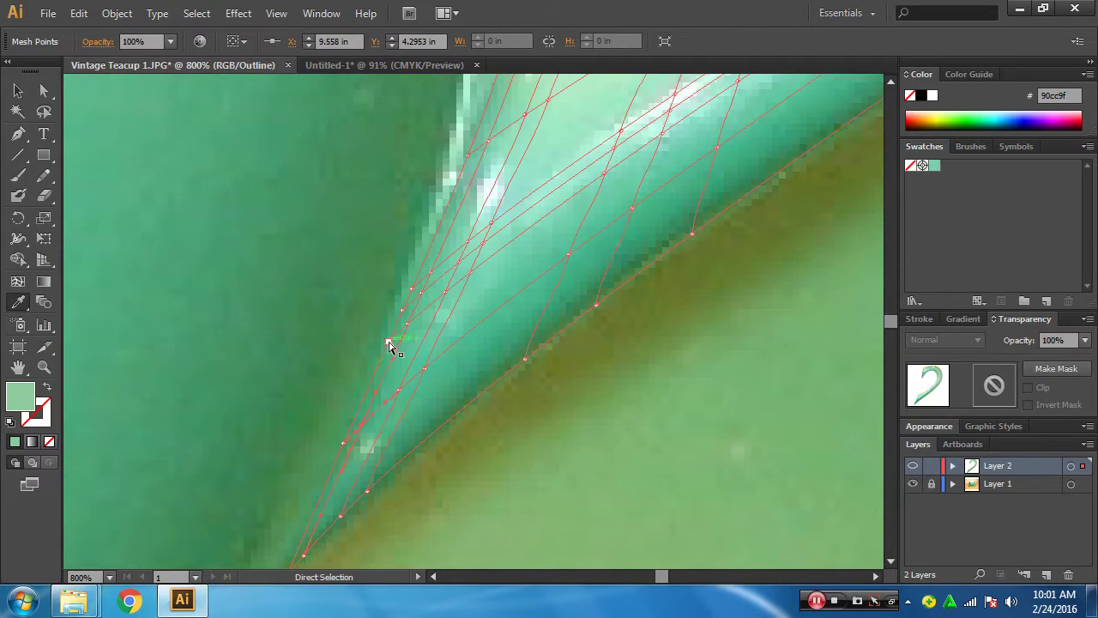
pyautogui.keyDown('ctrl'); pyautogui.click(388, 341); pyautogui.keyUp('ctrl')
pyautogui.click(416, 334)
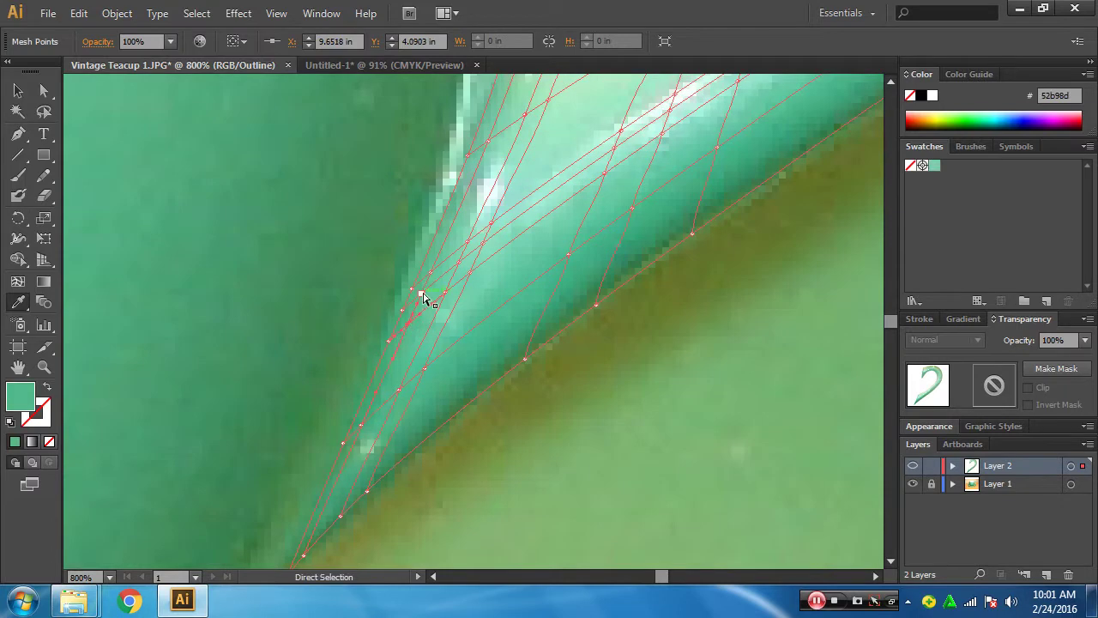
# - Sample darker greens from the photo onto the mesh points along the handle's edge
pyautogui.keyDown('ctrl'); pyautogui.click(403, 312); pyautogui.keyUp('ctrl')
pyautogui.click(411, 308)
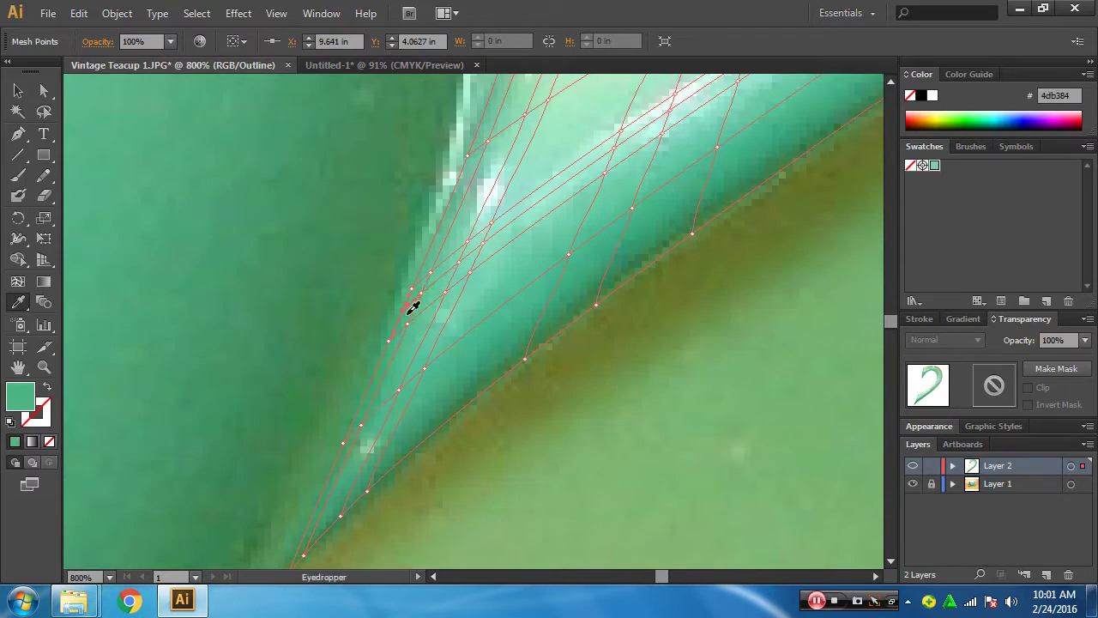
pyautogui.keyDown('ctrl'); pyautogui.click(418, 286); pyautogui.keyUp('ctrl')
pyautogui.click(426, 279)
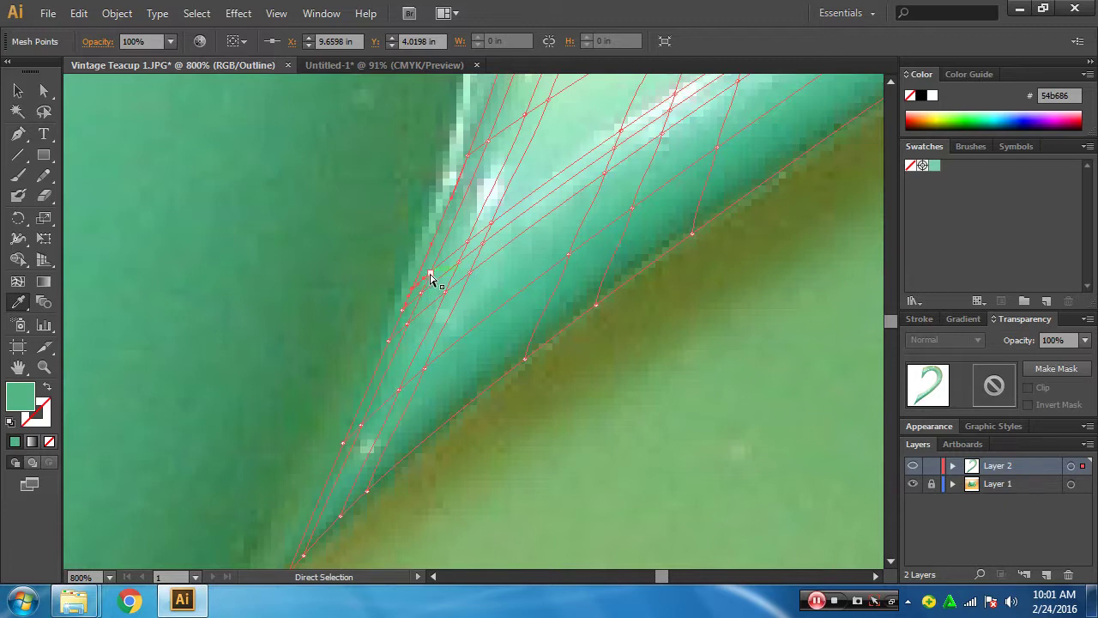
pyautogui.keyDown('ctrl'); pyautogui.click(430, 278); pyautogui.keyUp('ctrl')
pyautogui.click(447, 266)
# - Give the remaining edge and end points light and muted sampled greens, then zoom out
pyautogui.moveTo(455, 284); pyautogui.dragTo(425, 417)
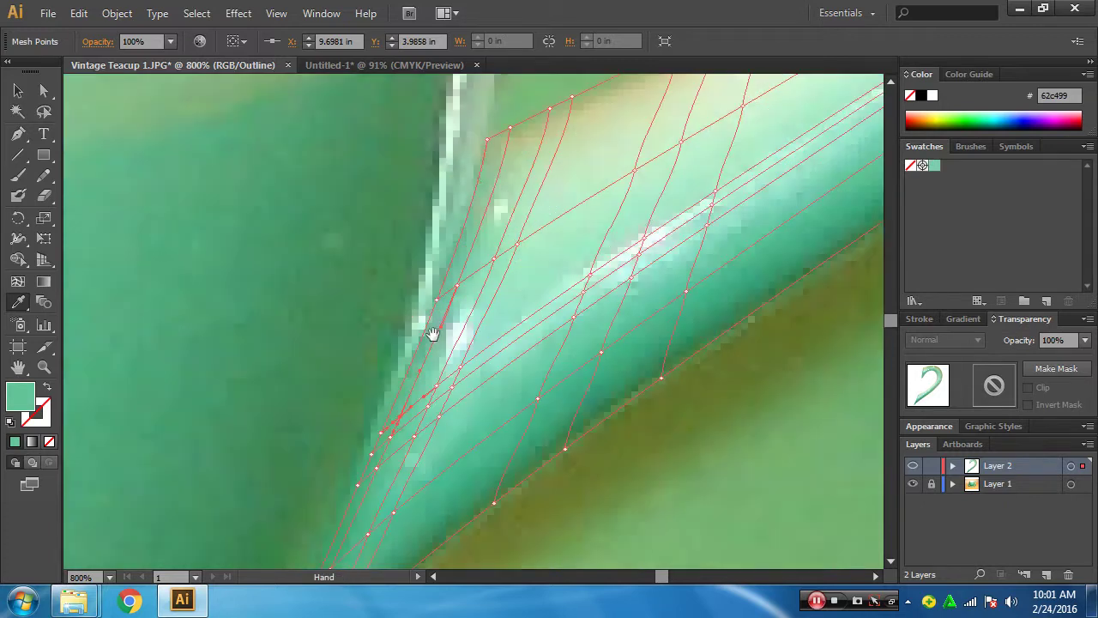
pyautogui.keyDown('ctrl'); pyautogui.click(437, 309); pyautogui.keyUp('ctrl')
pyautogui.click(442, 311)
pyautogui.click(438, 319)
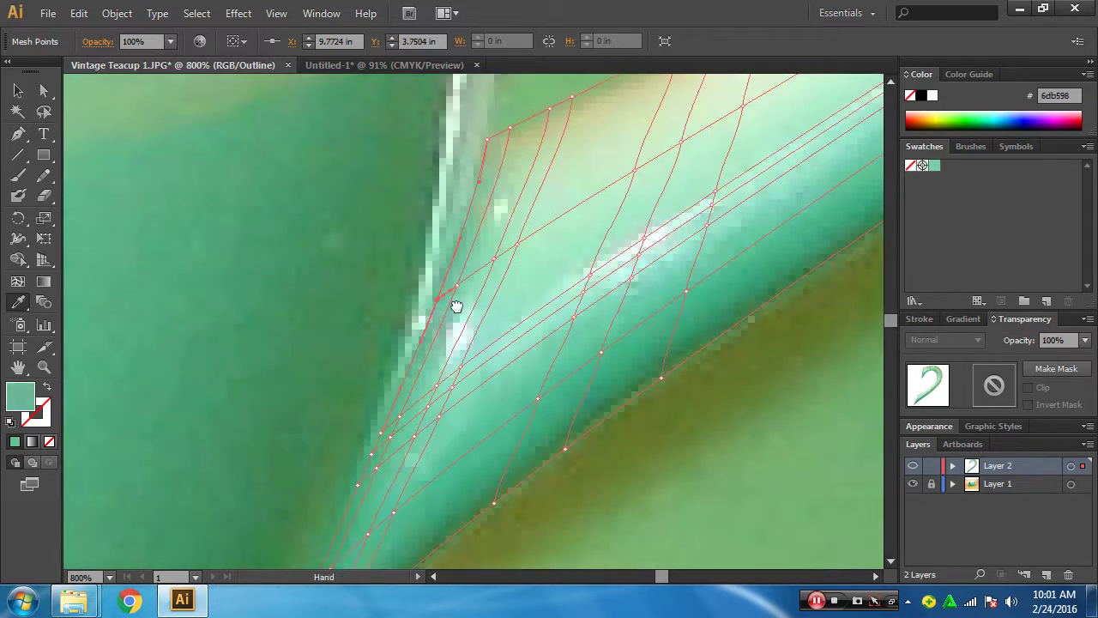
pyautogui.moveTo(456, 306); pyautogui.dragTo(424, 452)
pyautogui.keyDown('ctrl'); pyautogui.click(456, 284); pyautogui.keyUp('ctrl')
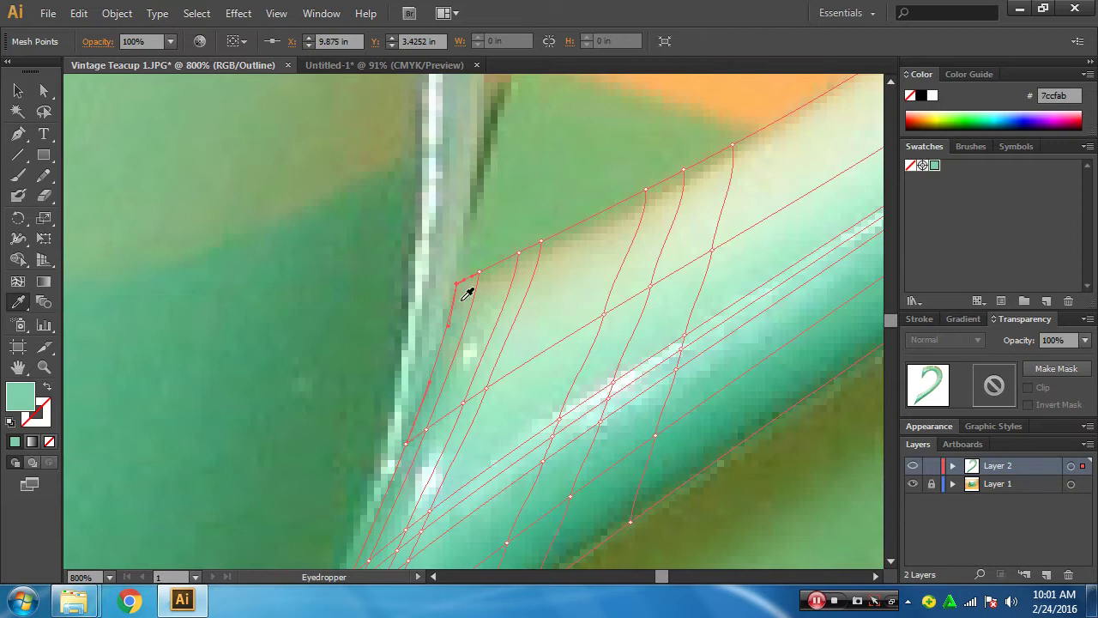
pyautogui.click(463, 292)
pyautogui.keyDown('ctrl'); pyautogui.keyDown('alt'); pyautogui.click(412, 392); pyautogui.keyUp('alt'); pyautogui.keyUp('ctrl')
# - Zoom out to show the whole handle and hide the teacup photo layer
pyautogui.keyDown('ctrl'); pyautogui.keyDown('alt'); pyautogui.click(510, 361); pyautogui.keyUp('alt'); pyautogui.keyUp('ctrl')
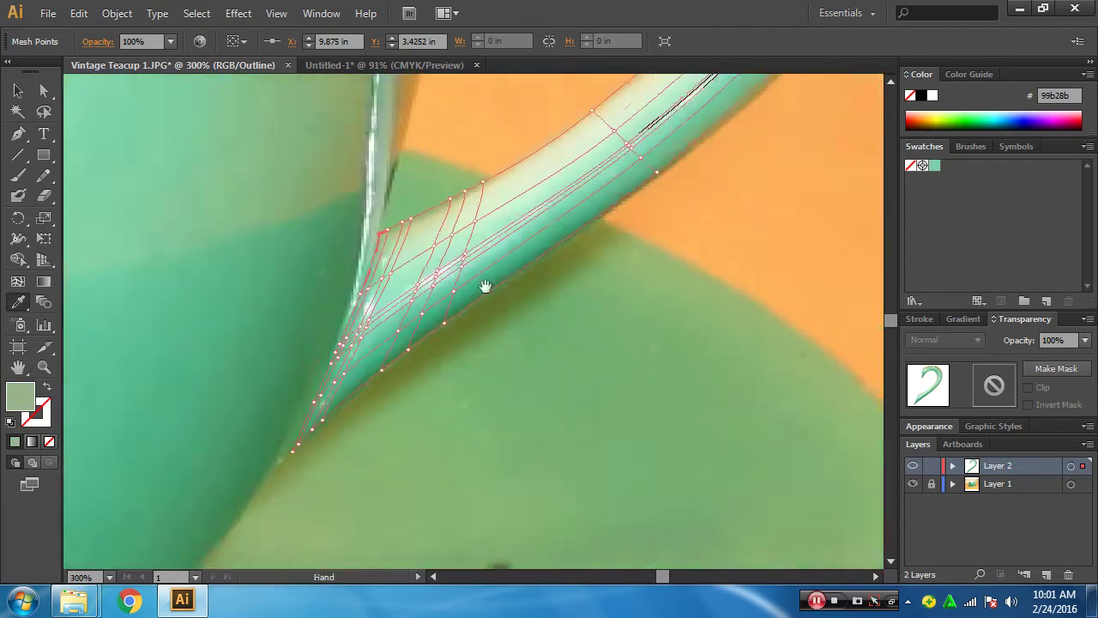
pyautogui.keyDown('ctrl'); pyautogui.keyDown('alt'); pyautogui.click(486, 289); pyautogui.keyUp('alt'); pyautogui.keyUp('ctrl')
pyautogui.keyDown('ctrl'); pyautogui.keyDown('alt'); pyautogui.click(473, 362); pyautogui.keyUp('alt'); pyautogui.keyUp('ctrl')
pyautogui.keyDown('ctrl'); pyautogui.keyDown('alt'); pyautogui.click(476, 378); pyautogui.keyUp('alt'); pyautogui.keyUp('ctrl')
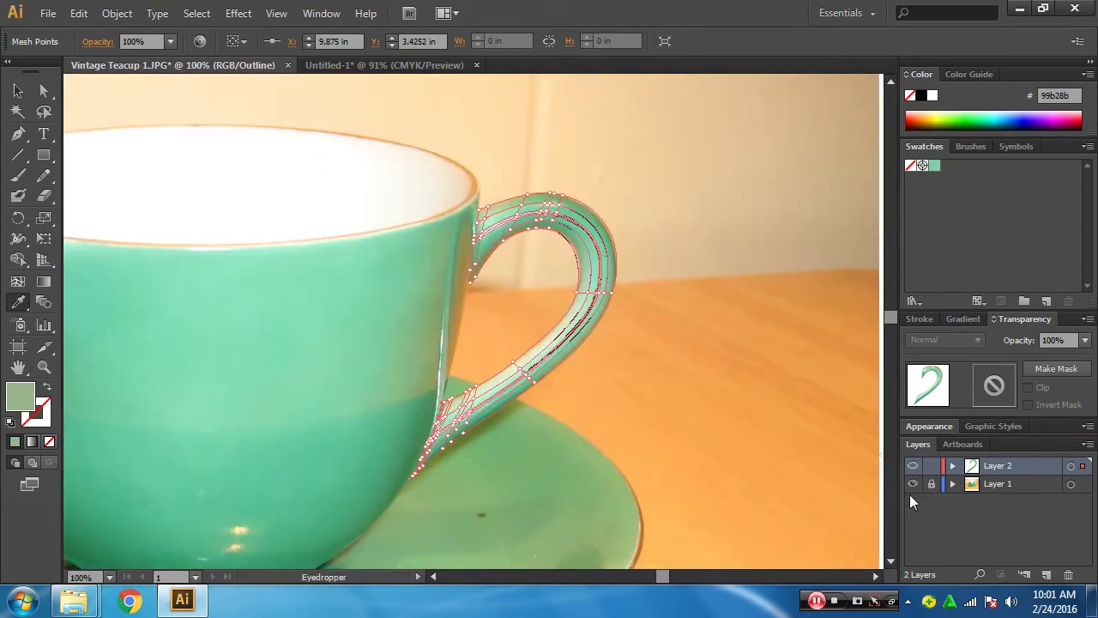
pyautogui.click(912, 483)
# - Switch to full-colour Preview with Ctrl+Y, deselect the mesh, and centre the handle zoomed in
pyautogui.hotkey('ctrl', 'y')
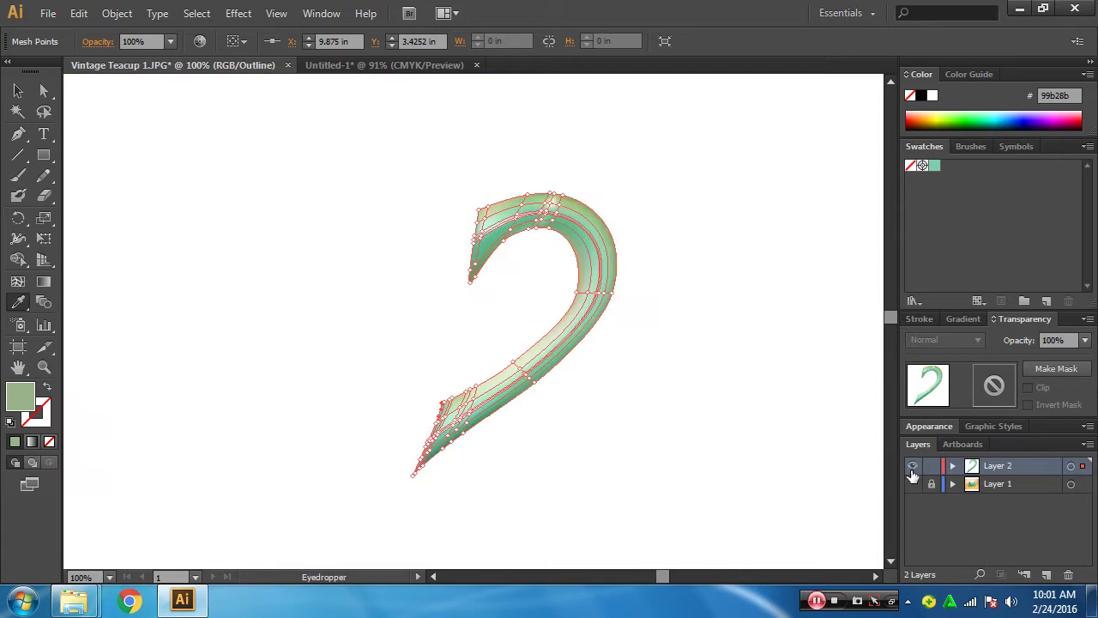
pyautogui.click(749, 453)
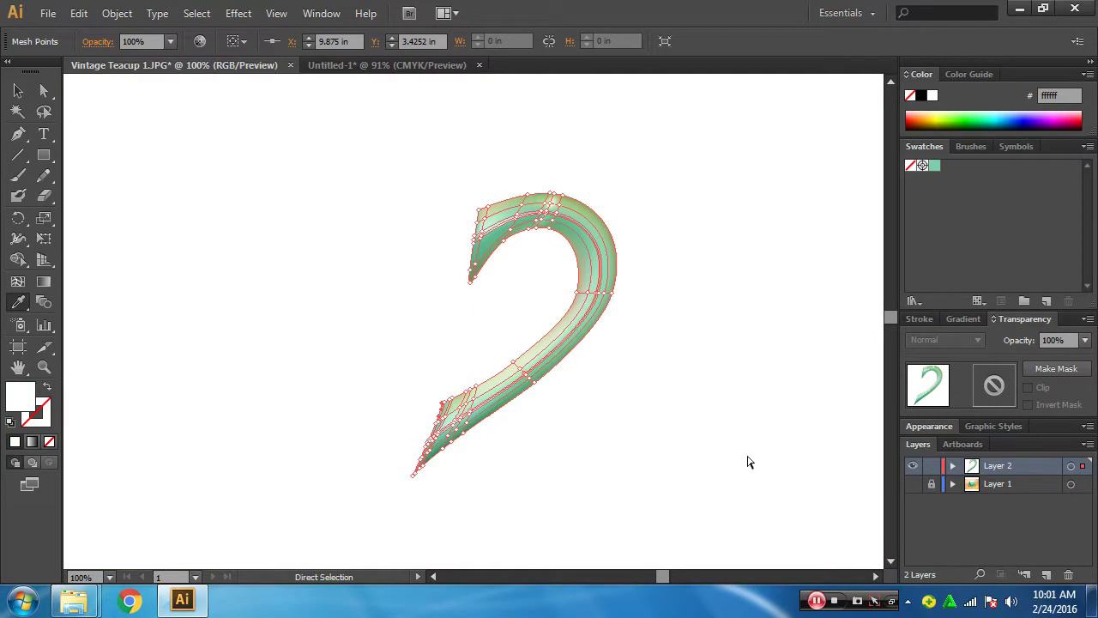
pyautogui.keyDown('ctrl'); pyautogui.click(749, 463); pyautogui.keyUp('ctrl')
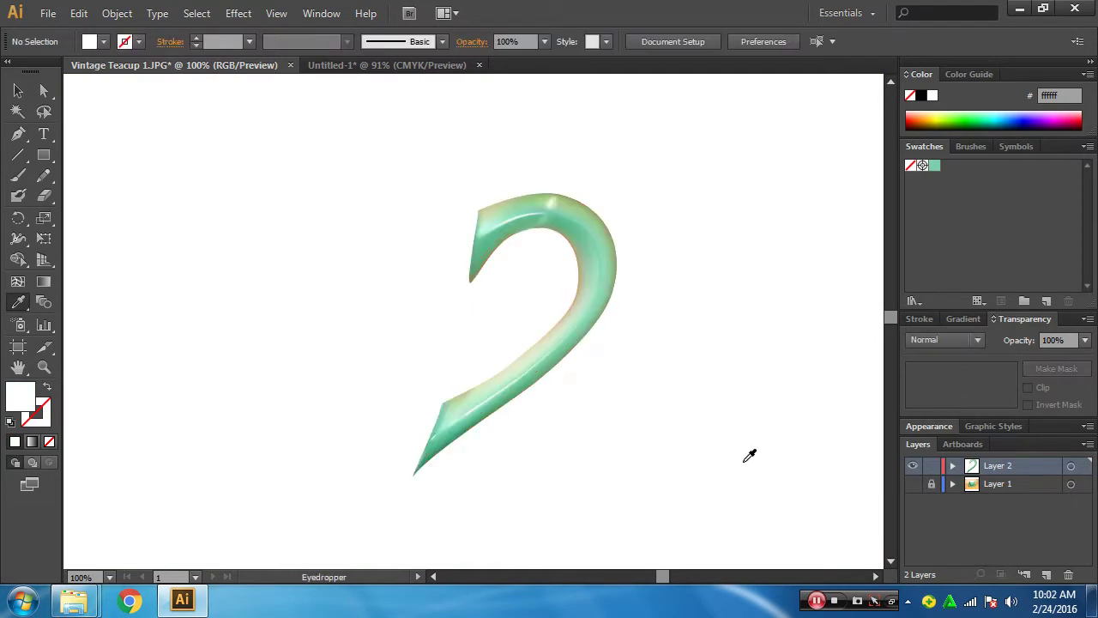
pyautogui.hotkey('ctrl', '+')
pyautogui.moveTo(583, 372)
pyautogui.mouseDown()
pyautogui.moveTo(532, 326)
pyautogui.moveTo(610, 378)
pyautogui.moveTo(625, 355)
pyautogui.moveTo(599, 366)
pyautogui.mouseUp()
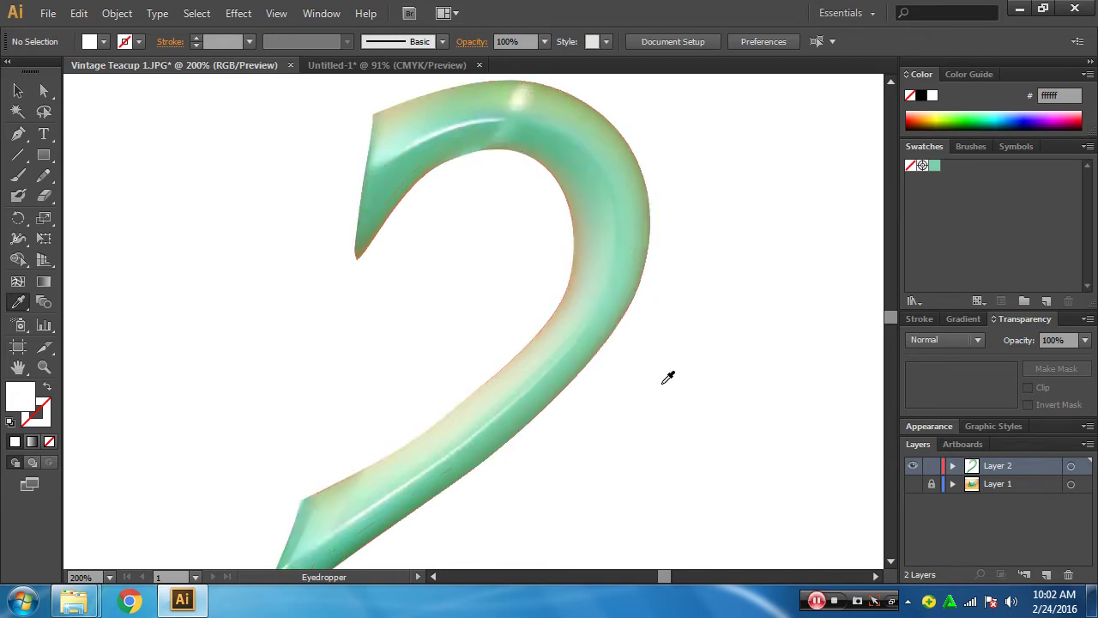
# - Show the teacup photo again and display the handle layer as outlines over it
pyautogui.keyDown('ctrl'); pyautogui.click(706, 424); pyautogui.keyUp('ctrl')
pyautogui.keyDown('ctrl'); pyautogui.click(627, 284); pyautogui.keyUp('ctrl')
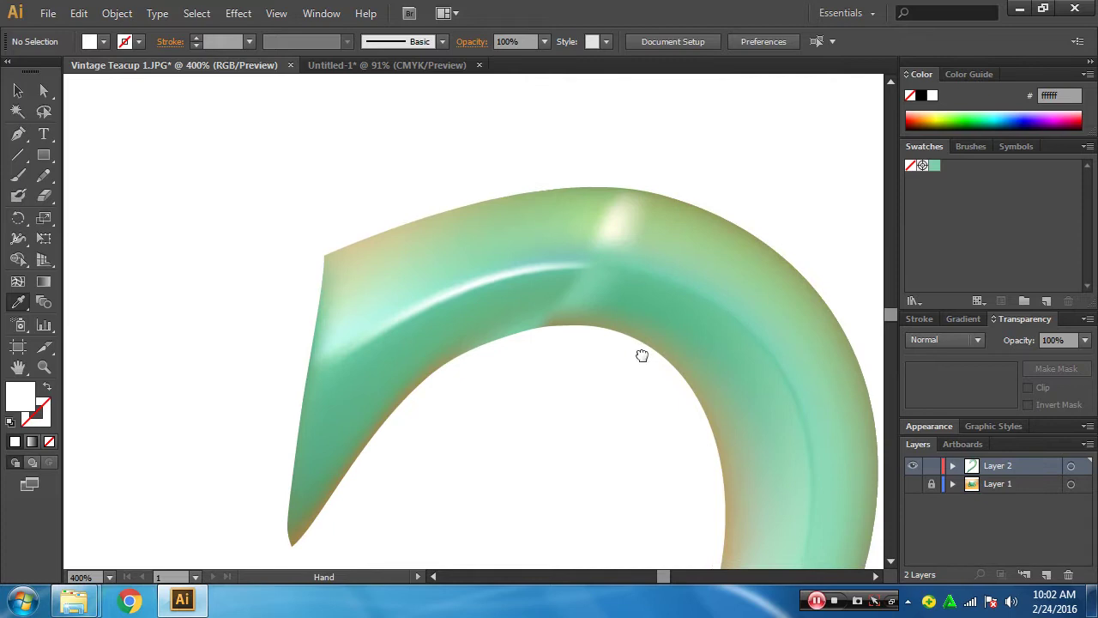
pyautogui.click(912, 465)
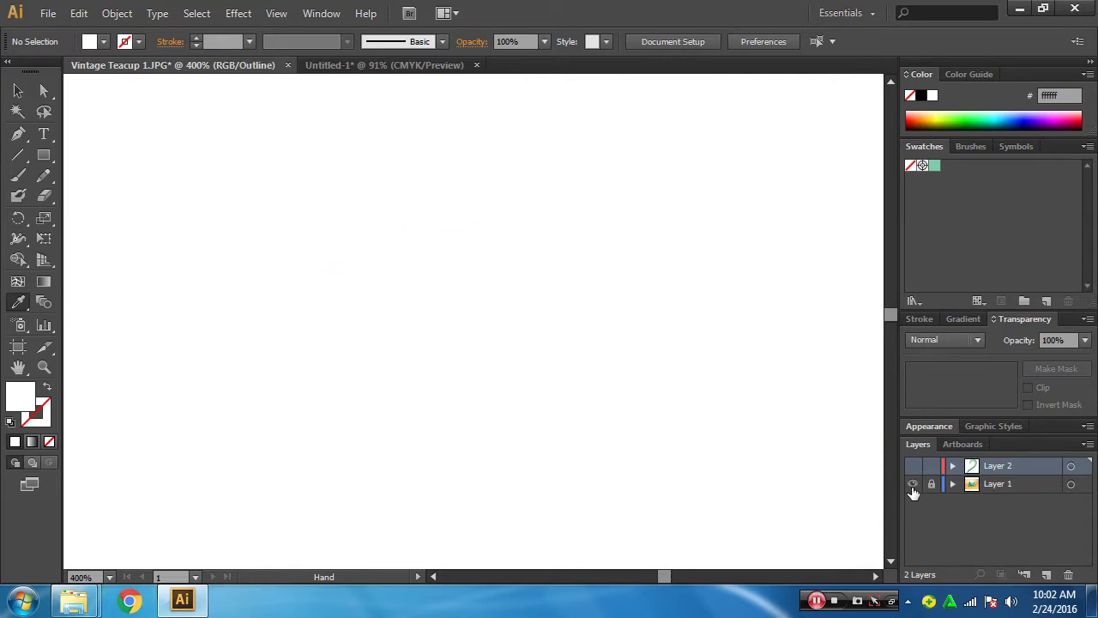
pyautogui.click(913, 484)
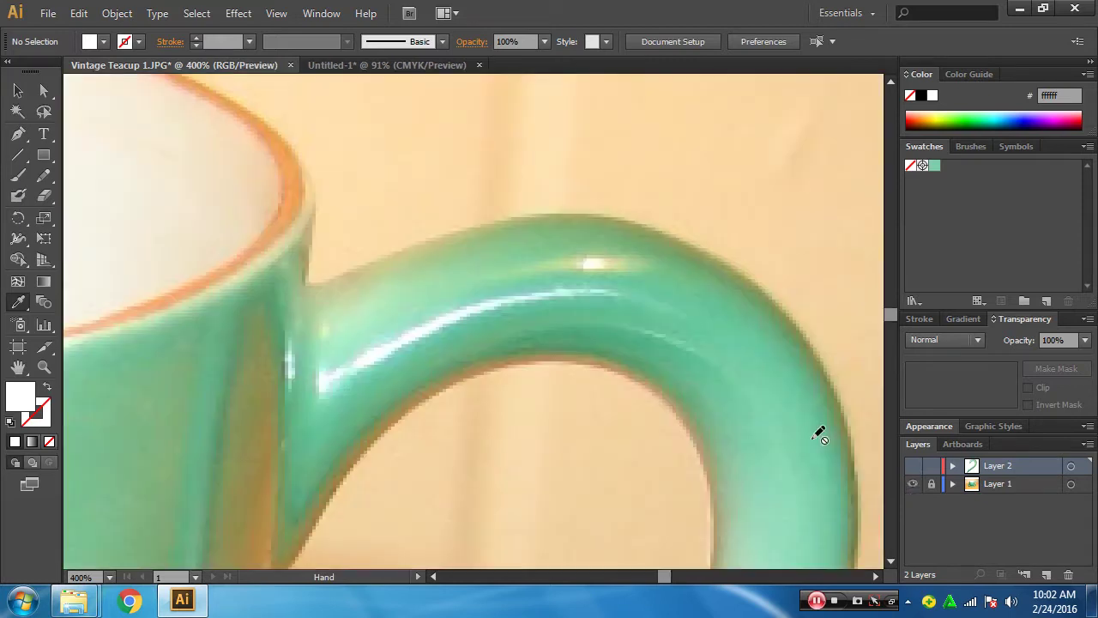
pyautogui.keyDown('ctrl'); pyautogui.click(912, 466); pyautogui.keyUp('ctrl')
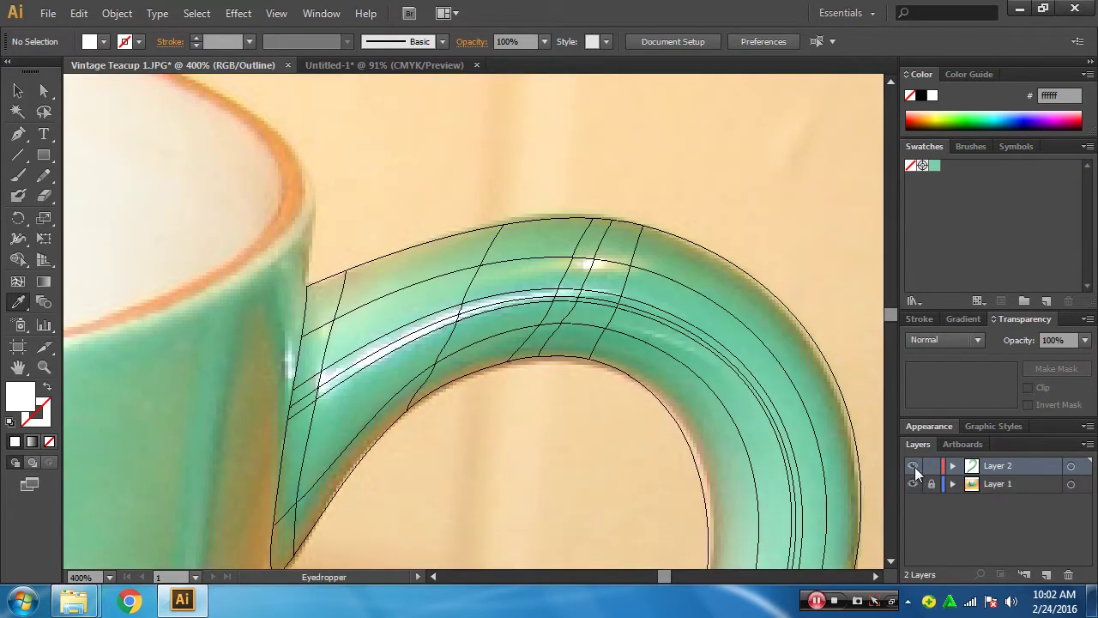
pyautogui.keyDown('ctrl'); pyautogui.click(913, 466); pyautogui.keyUp('ctrl')
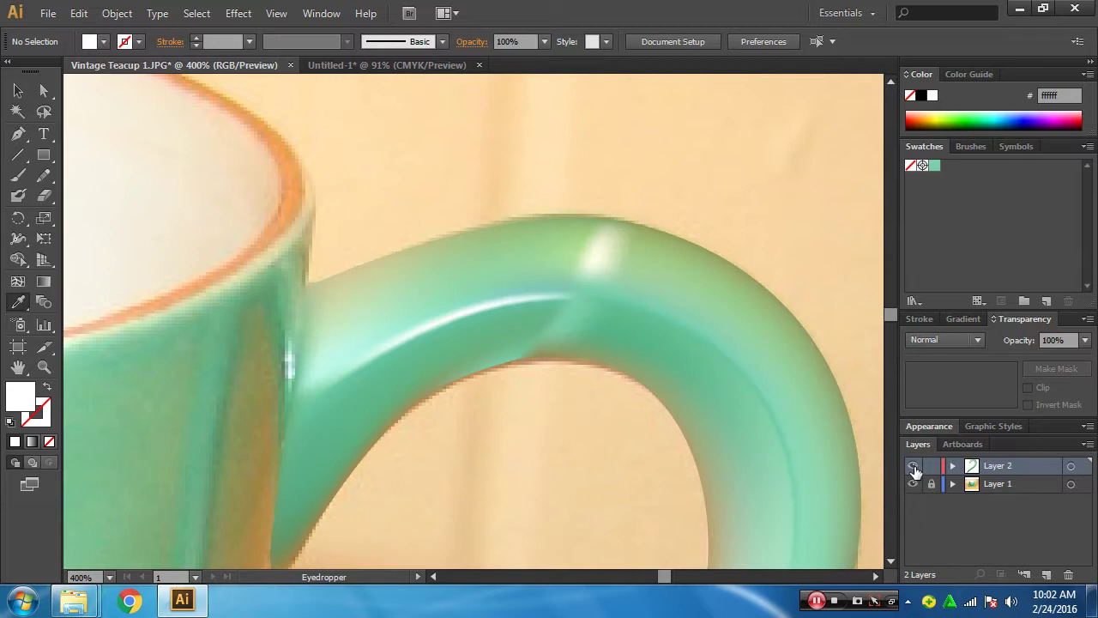
pyautogui.keyDown('ctrl'); pyautogui.click(913, 466); pyautogui.keyUp('ctrl')
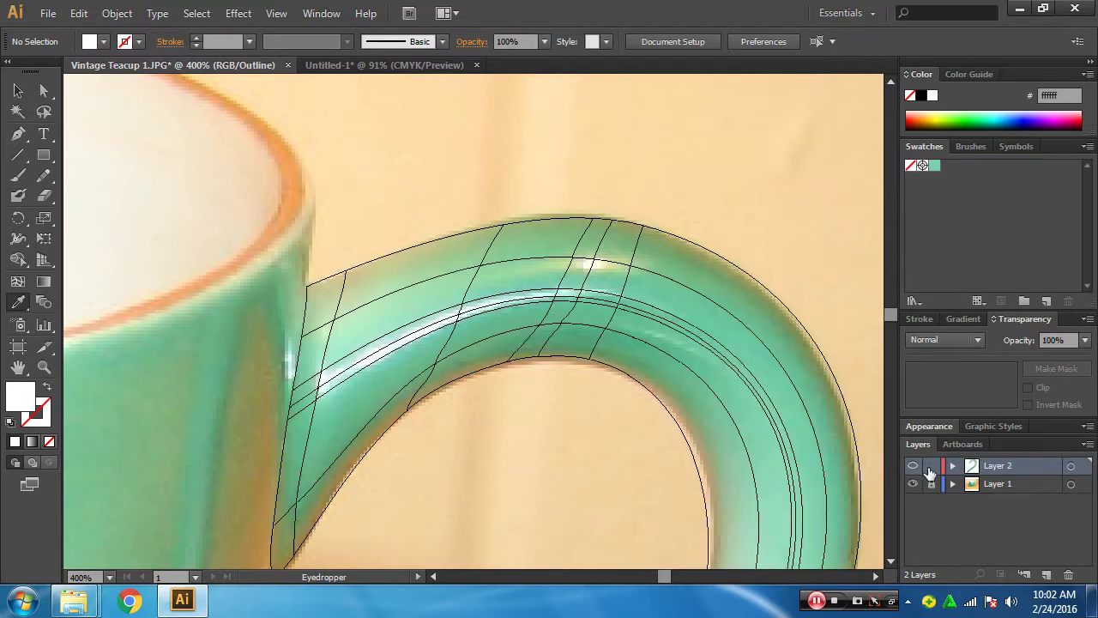
# - Zoom into the handle's top curve to compare the mesh with the photo, then zoom back out
pyautogui.press('z')
pyautogui.click(609, 275)
pyautogui.click(608, 274)
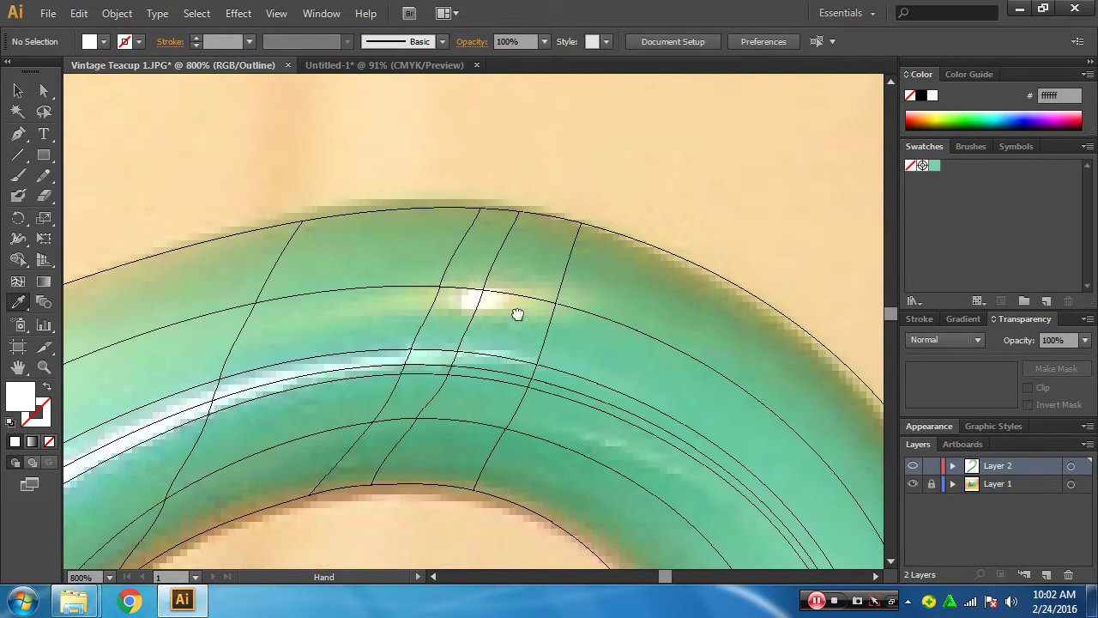
pyautogui.moveTo(365, 372); pyautogui.dragTo(518, 314)
pyautogui.hotkey('ctrl', '-')
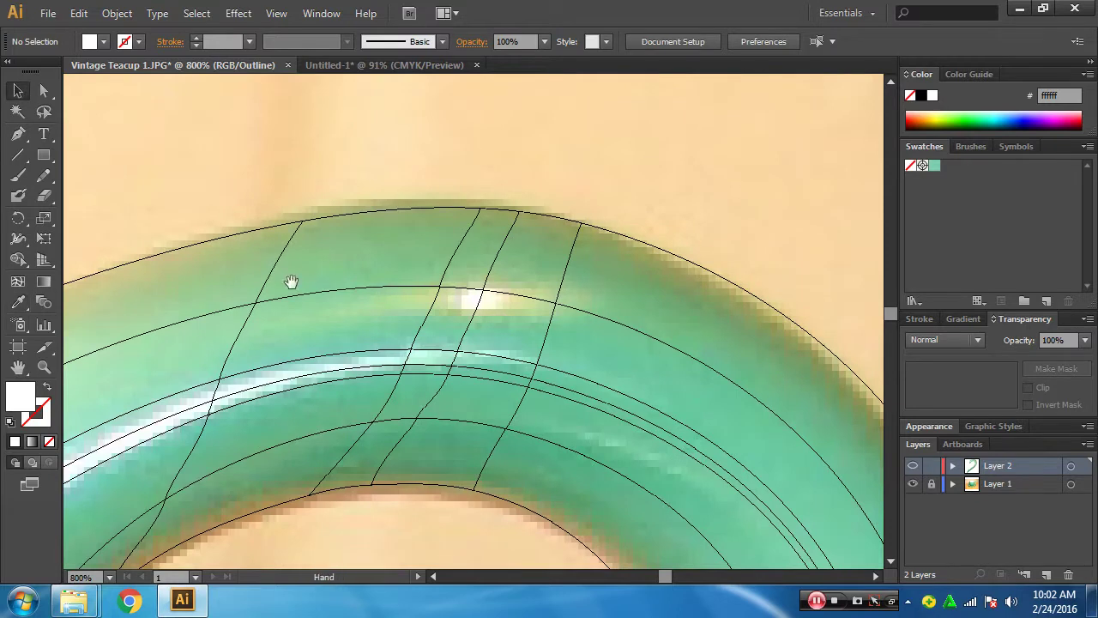
pyautogui.hotkey('ctrl', '-')
pyautogui.moveTo(527, 409)
pyautogui.mouseDown()
pyautogui.moveTo(413, 303)
pyautogui.moveTo(485, 397)
pyautogui.mouseUp()
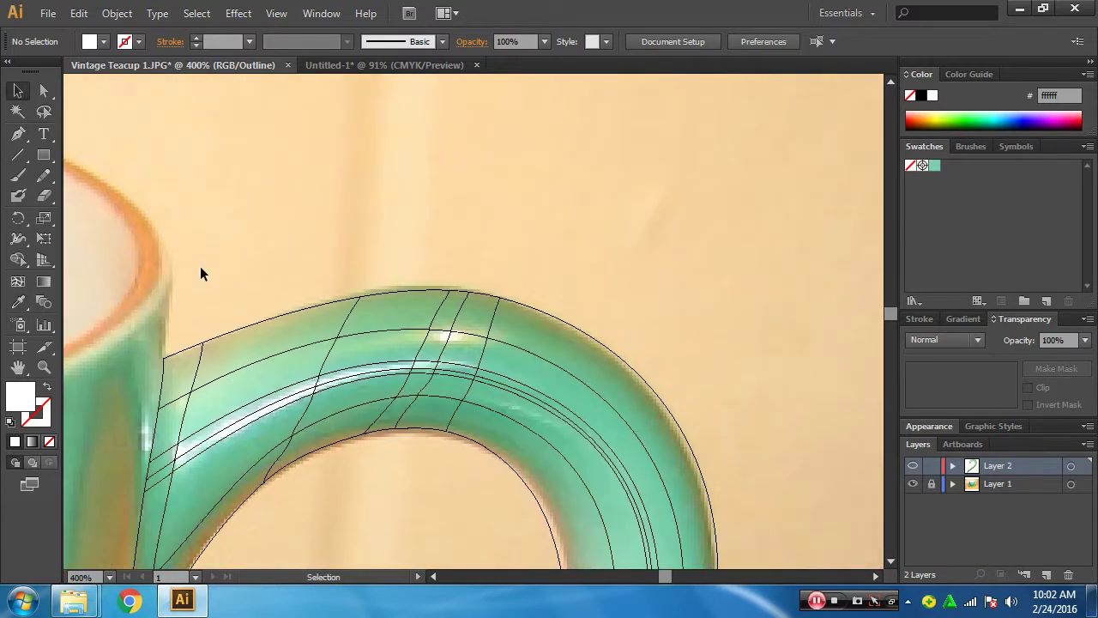
# - Copy the handle mesh, add Layer 3, hide the original mesh layer and lock the photo layer
pyautogui.click(512, 436)
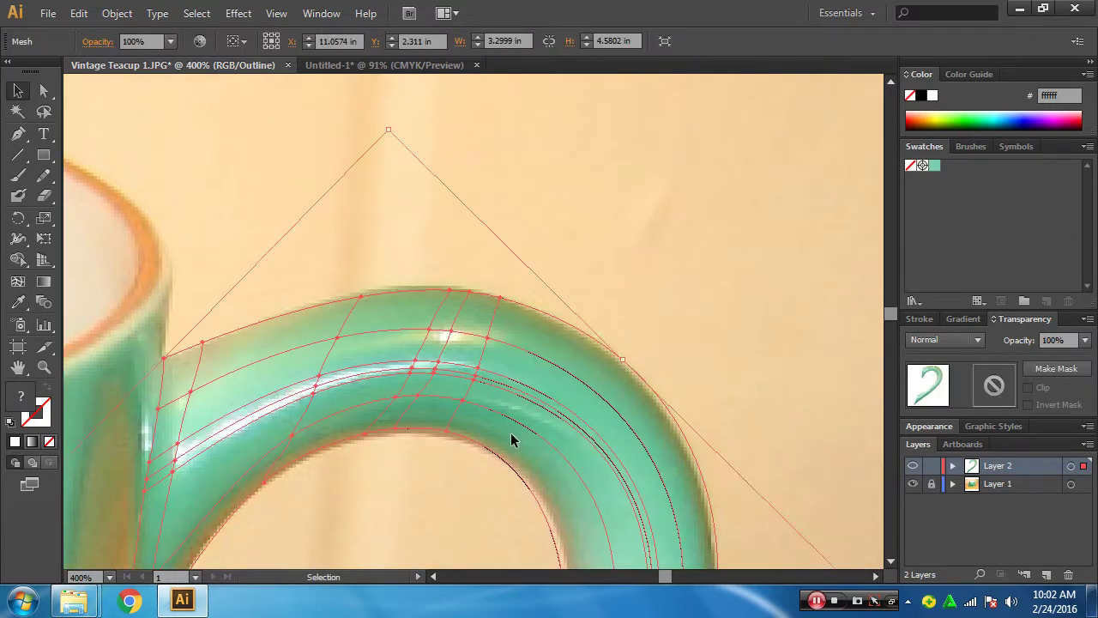
pyautogui.press('a')
pyautogui.click(1046, 574)
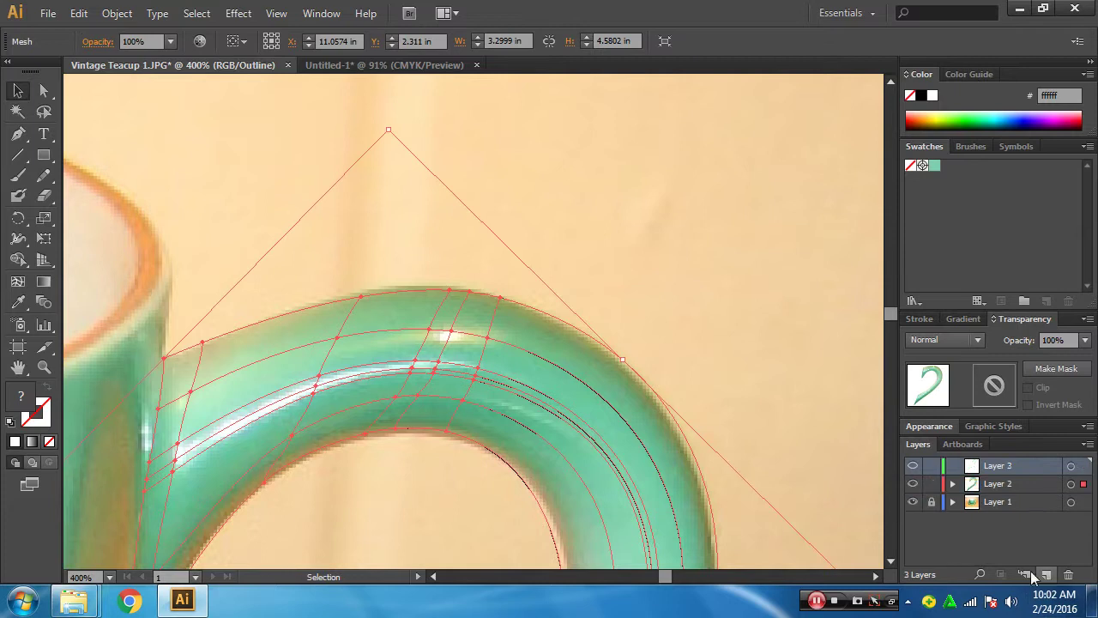
pyautogui.click(913, 484)
pyautogui.click(932, 501)
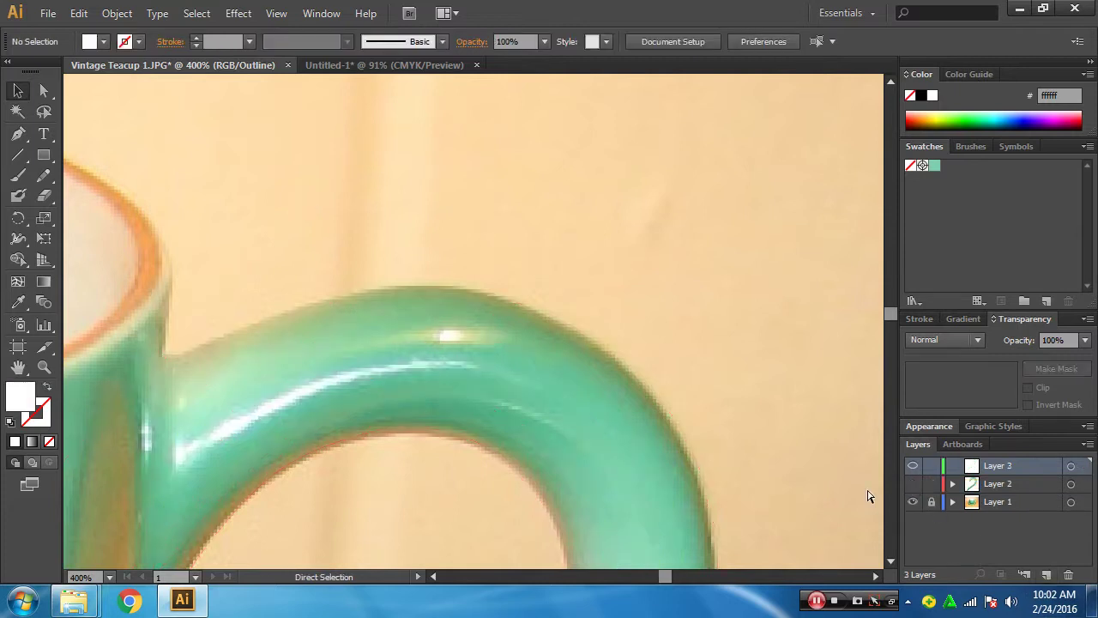
# - Paste the mesh copy and position it over the handle's top at X 11.2136 in, Y 1.6305 in, in full colour
pyautogui.hotkey('ctrl', 'f')
pyautogui.moveTo(742, 245); pyautogui.dragTo(755, 404)
pyautogui.click(767, 228)
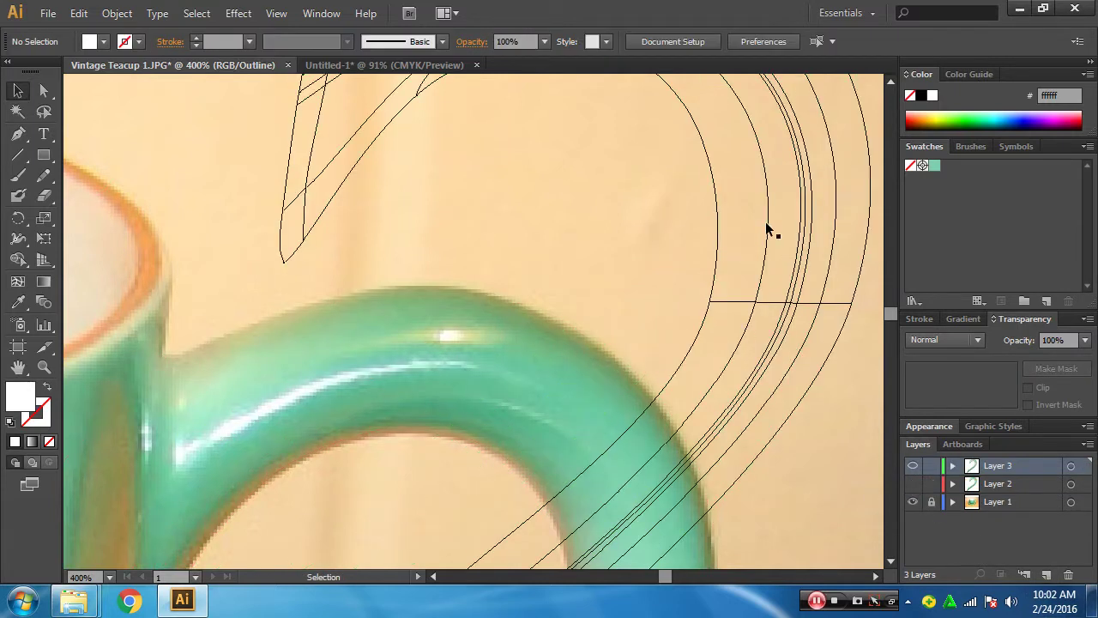
pyautogui.click(744, 272)
pyautogui.moveTo(734, 198); pyautogui.dragTo(639, 245)
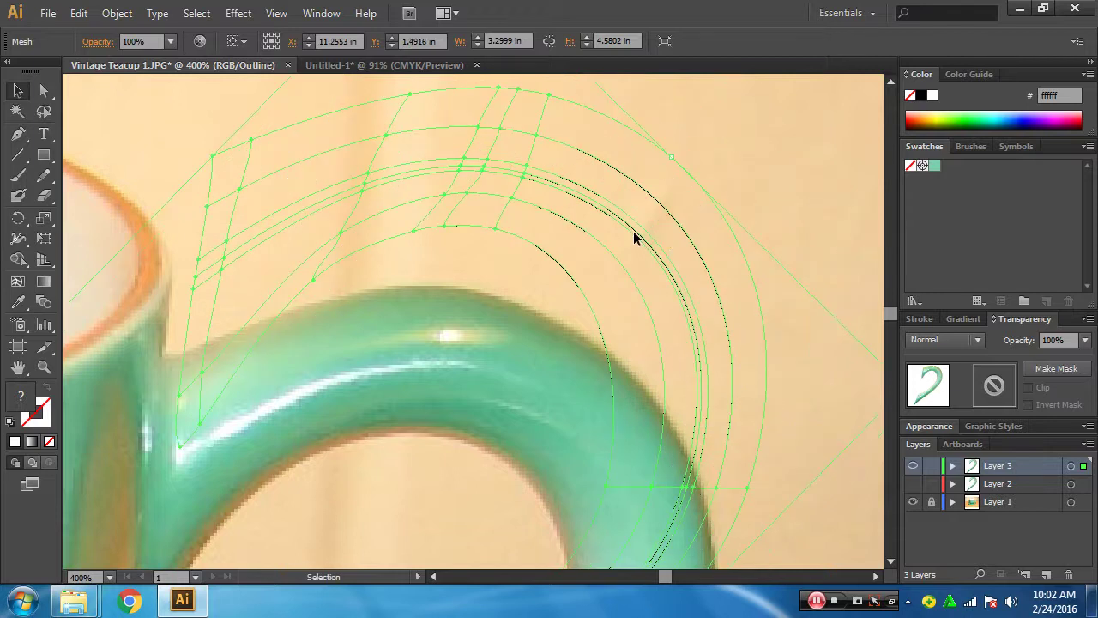
pyautogui.hotkey('shift', 'Down')
pyautogui.press('Left')
pyautogui.press('Left')
pyautogui.press('Left')
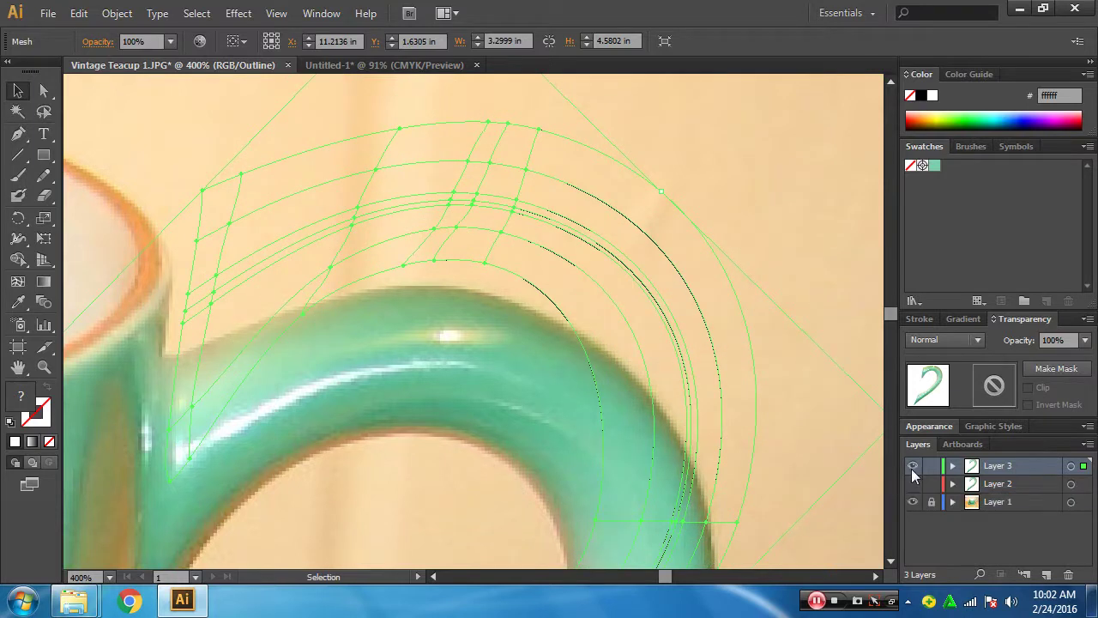
pyautogui.keyDown('ctrl'); pyautogui.click(913, 466); pyautogui.keyUp('ctrl')
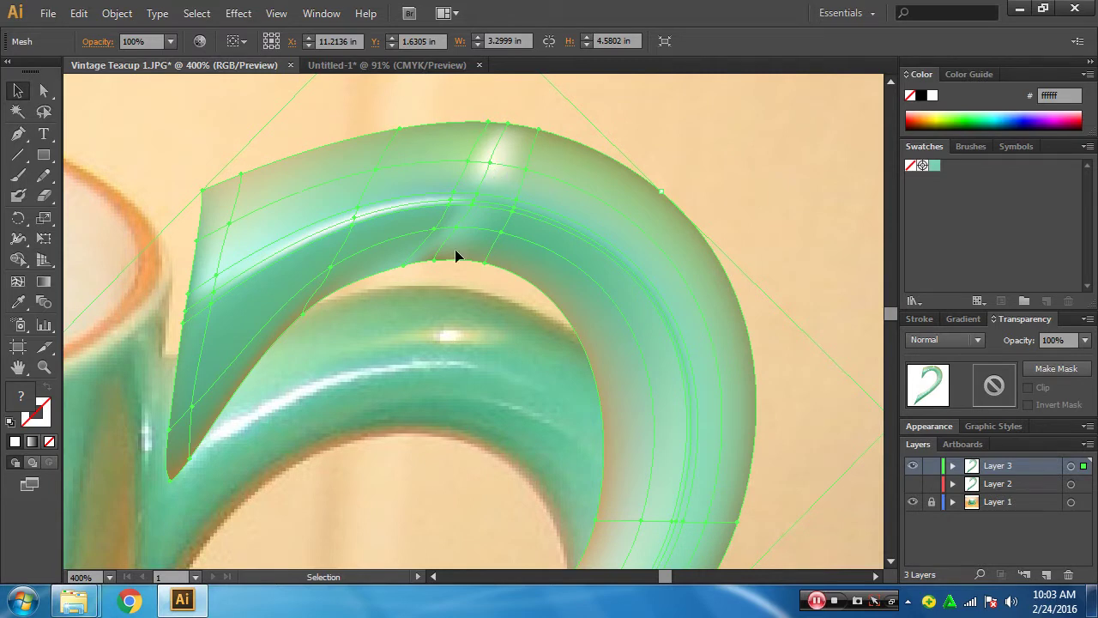
# - Zoom to 800% on the handle's highlight and select its top-edge and highlight mesh points
pyautogui.keyDown('ctrl'); pyautogui.click(452, 352); pyautogui.keyUp('ctrl')
pyautogui.keyDown('ctrl'); pyautogui.click(455, 347); pyautogui.keyUp('ctrl')
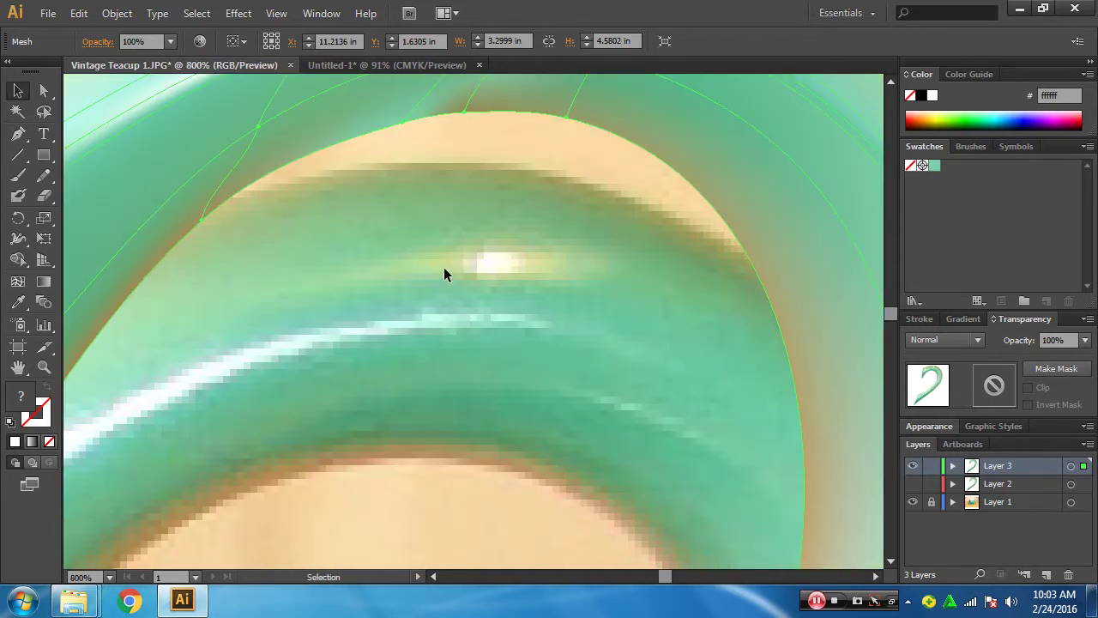
pyautogui.moveTo(451, 314); pyautogui.dragTo(533, 417)
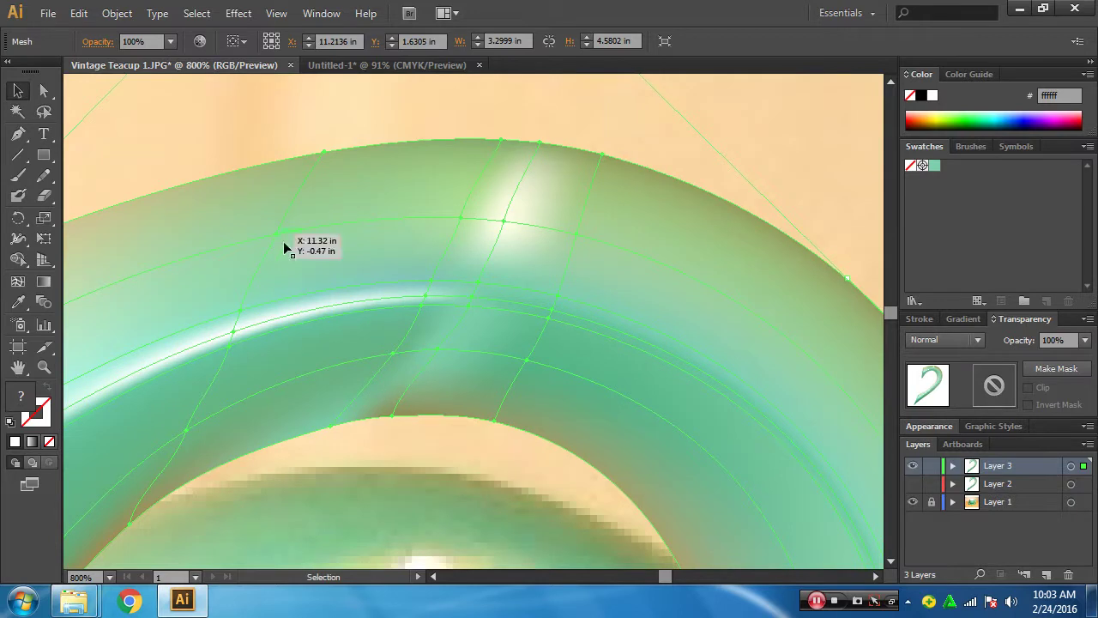
pyautogui.moveTo(417, 311); pyautogui.dragTo(410, 246)
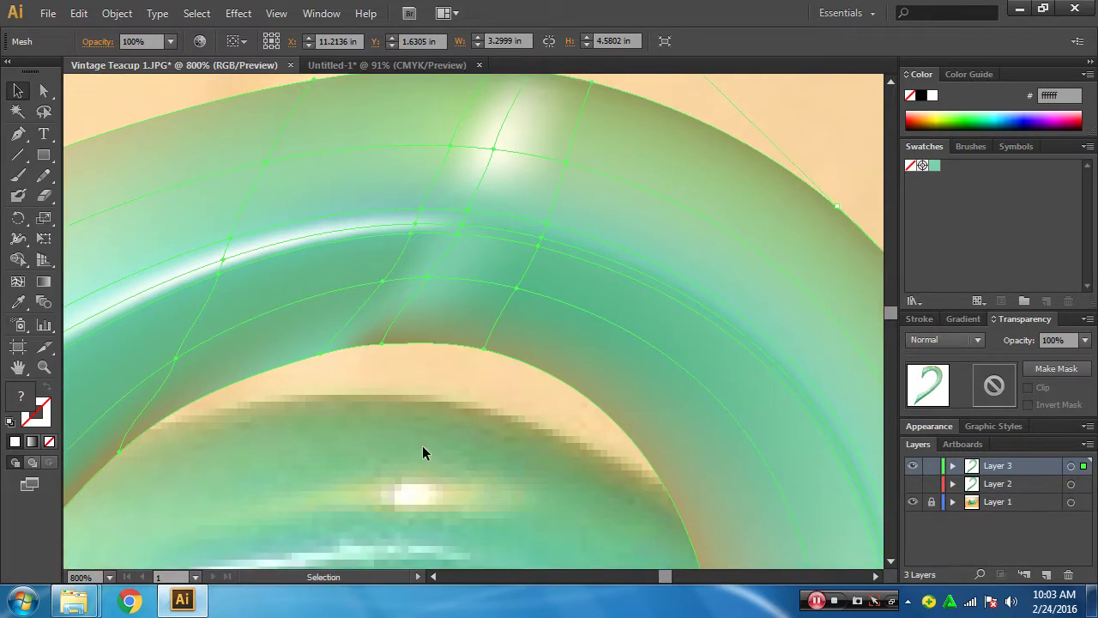
pyautogui.moveTo(505, 164); pyautogui.dragTo(475, 185)
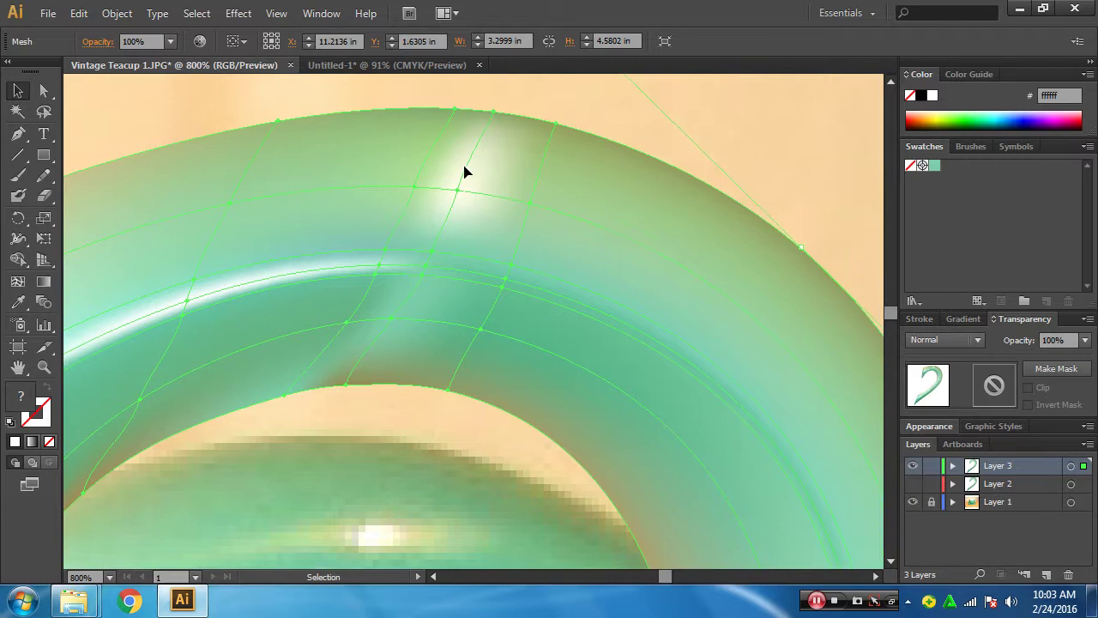
pyautogui.click(43, 89)
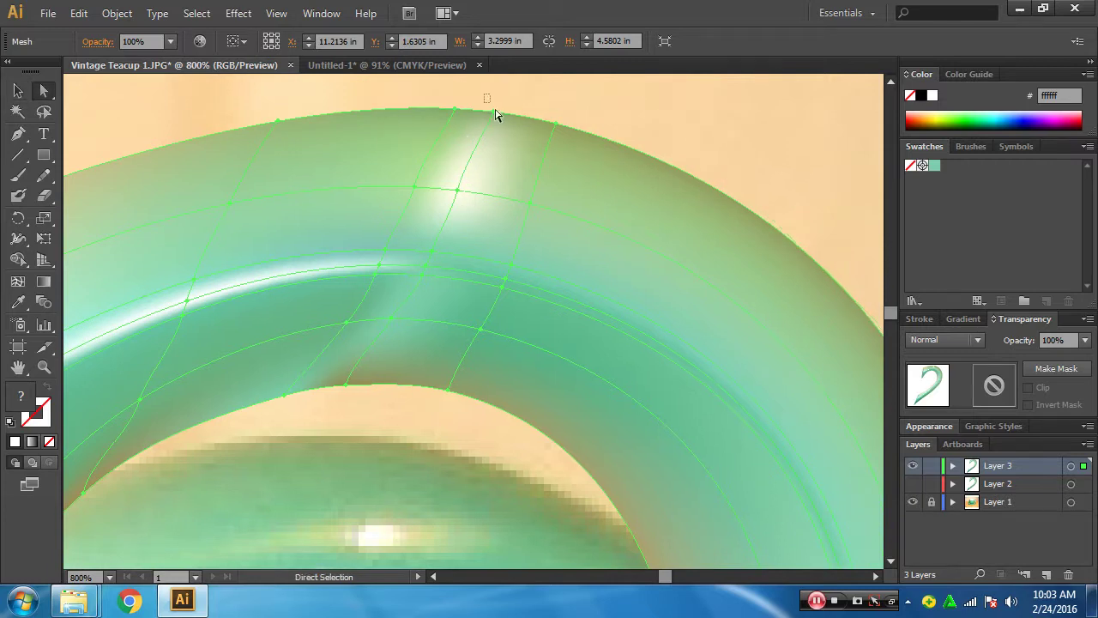
pyautogui.click(490, 138)
pyautogui.click(457, 191)
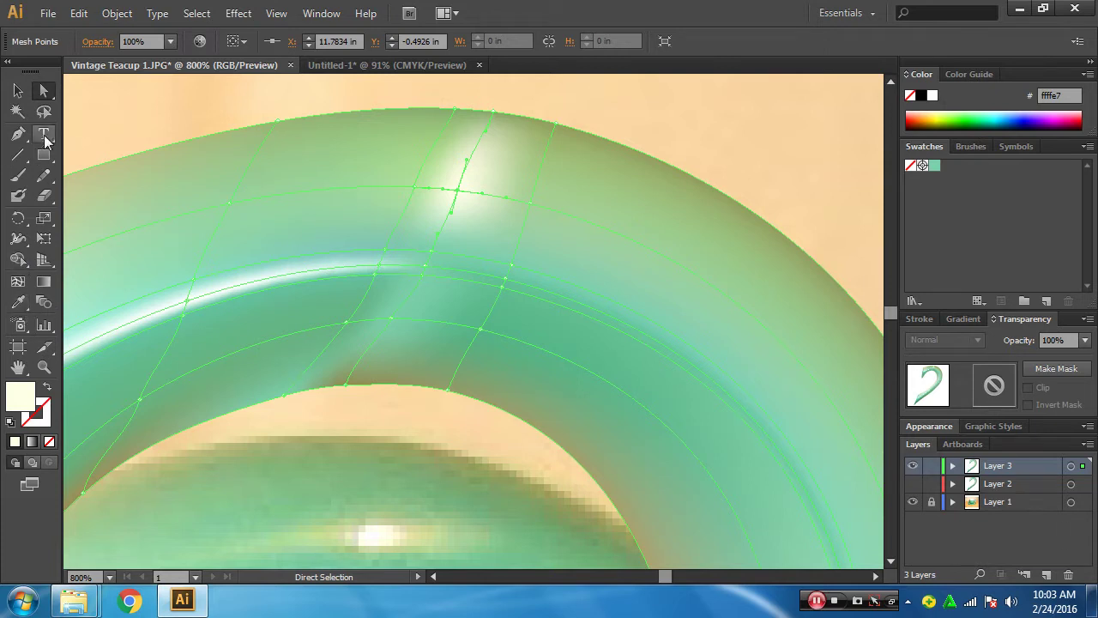
# - Add a new mesh point to the right of the handle's highlight
pyautogui.click(229, 205)
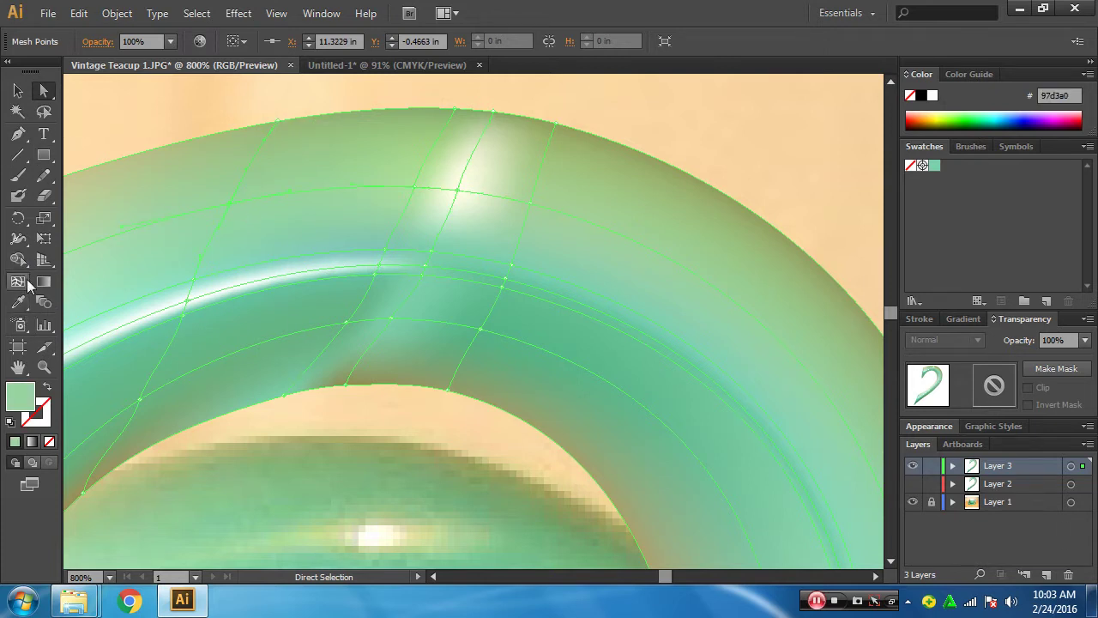
pyautogui.click(18, 282)
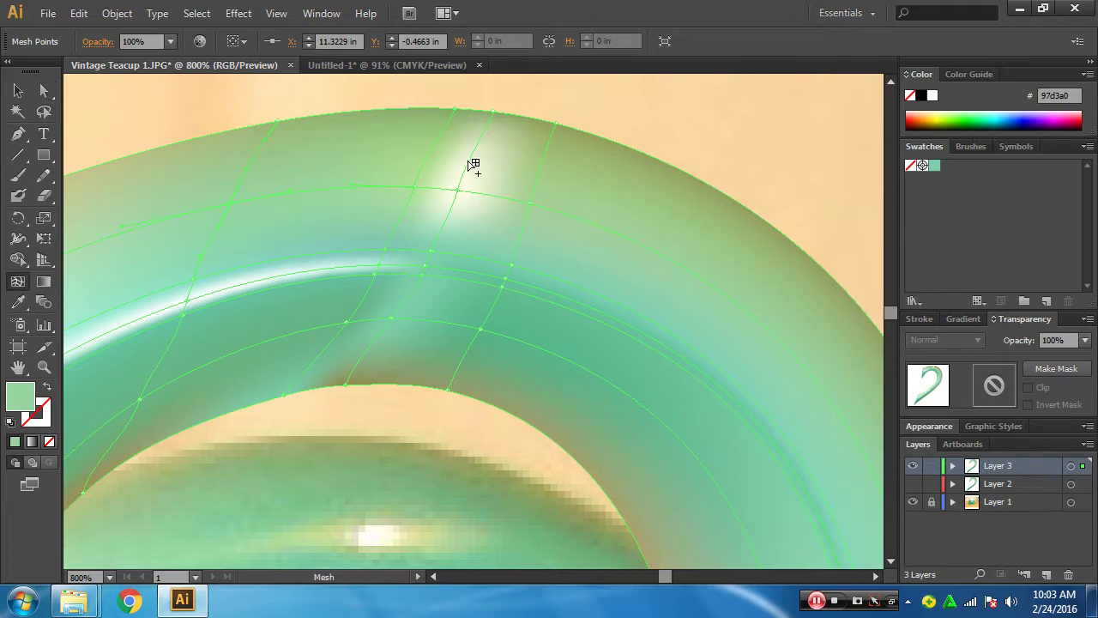
pyautogui.click(468, 166)
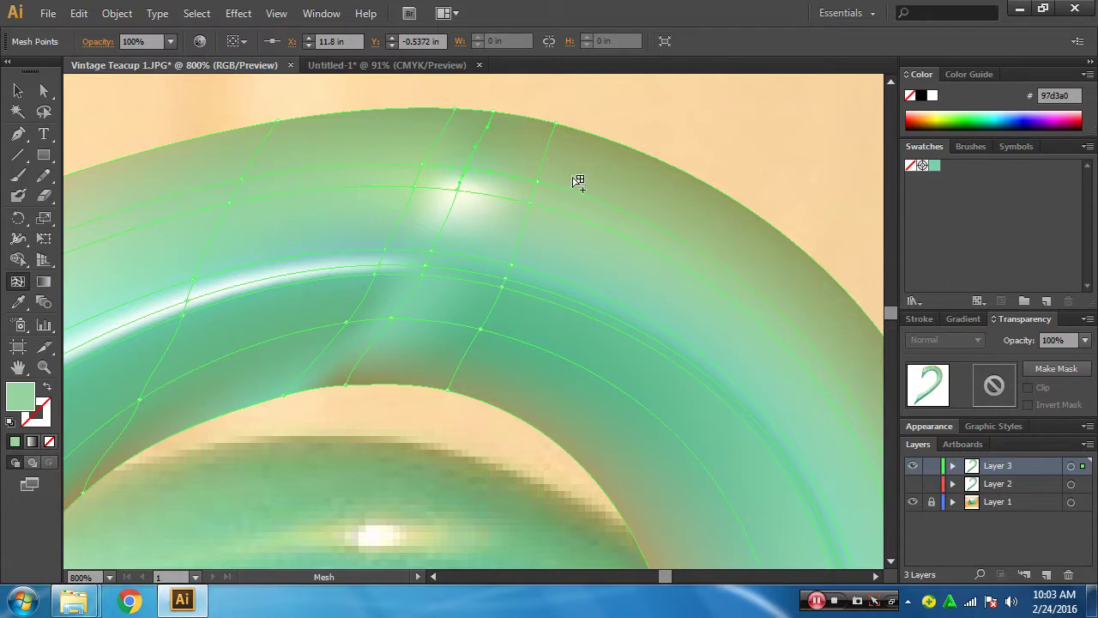
pyautogui.click(18, 302)
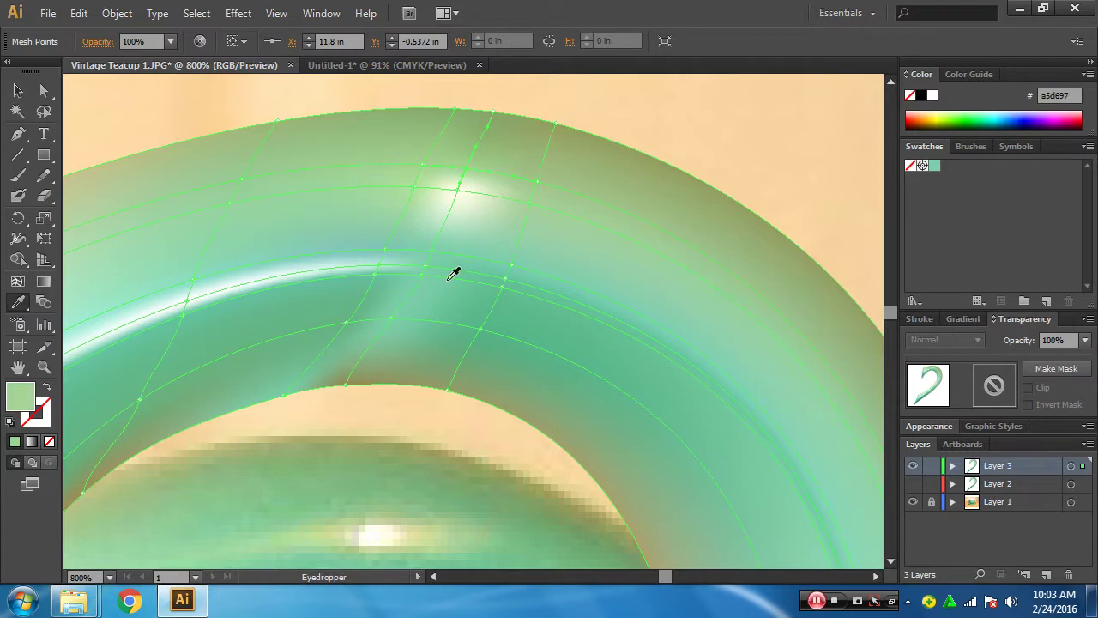
# - Adjust a point beside the highlight and fill the new point with a lighter sampled green, 7ccfab
pyautogui.click(43, 90)
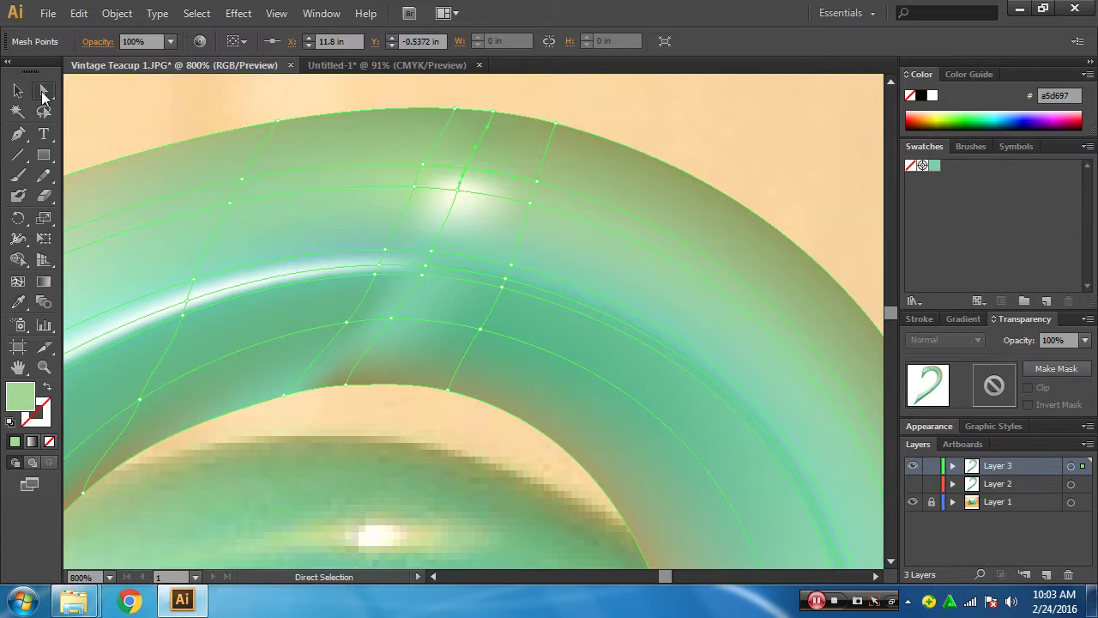
pyautogui.moveTo(415, 197); pyautogui.dragTo(417, 193)
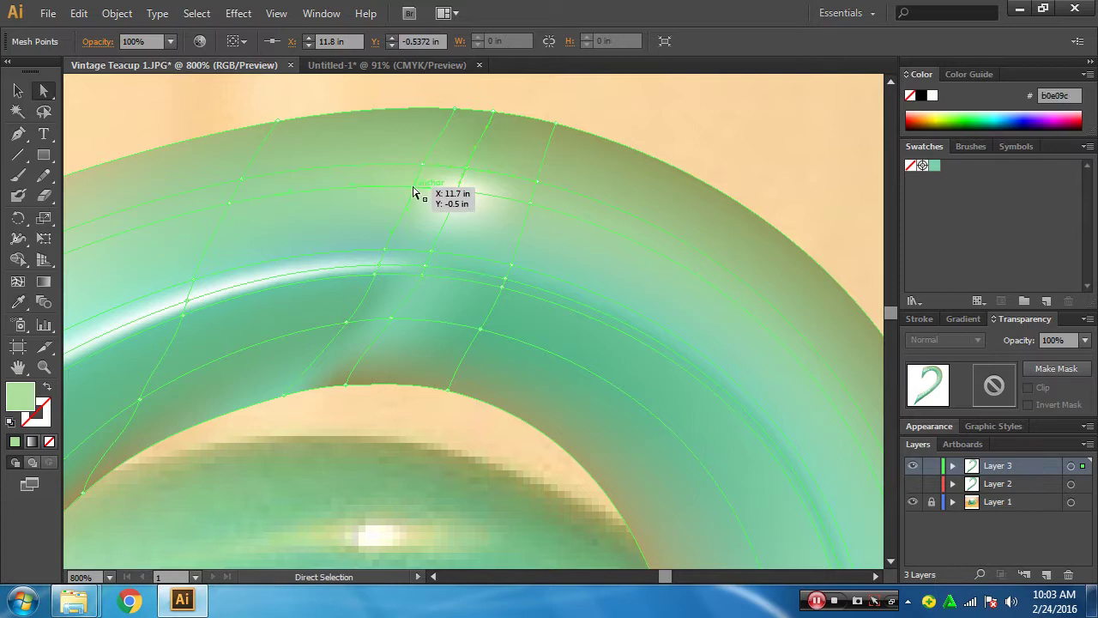
pyautogui.click(18, 302)
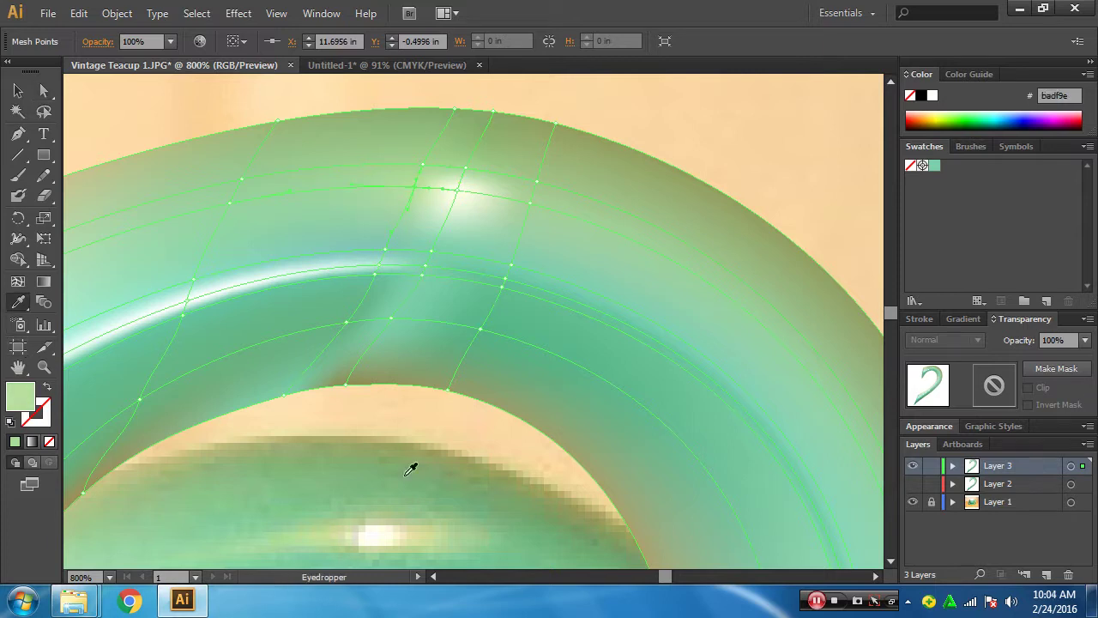
pyautogui.keyDown('ctrl'); pyautogui.click(531, 205); pyautogui.keyUp('ctrl')
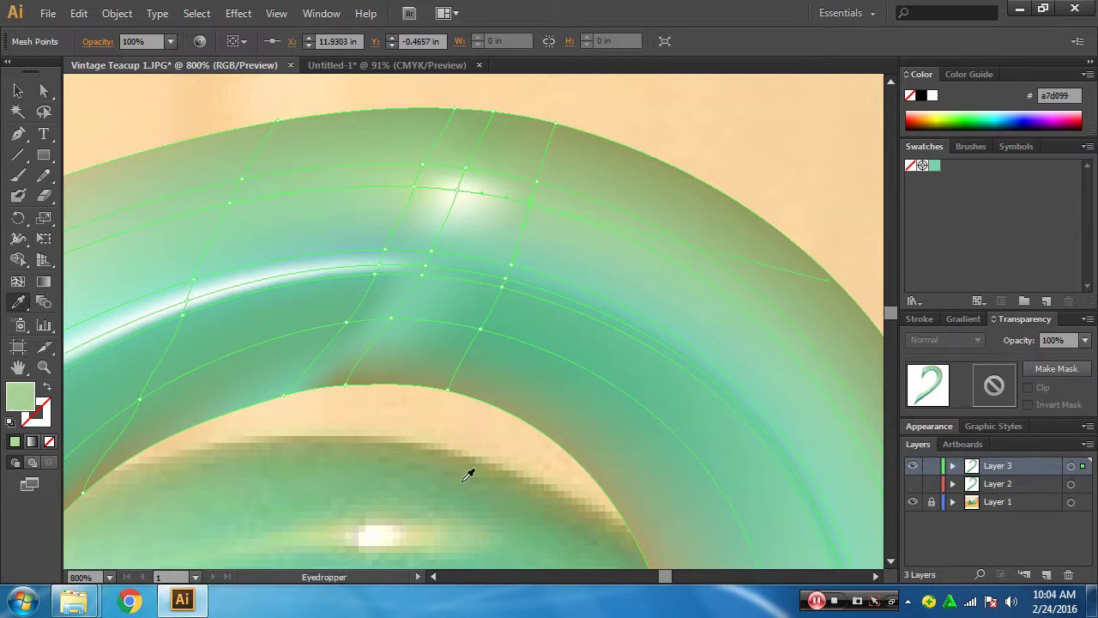
pyautogui.click(440, 536)
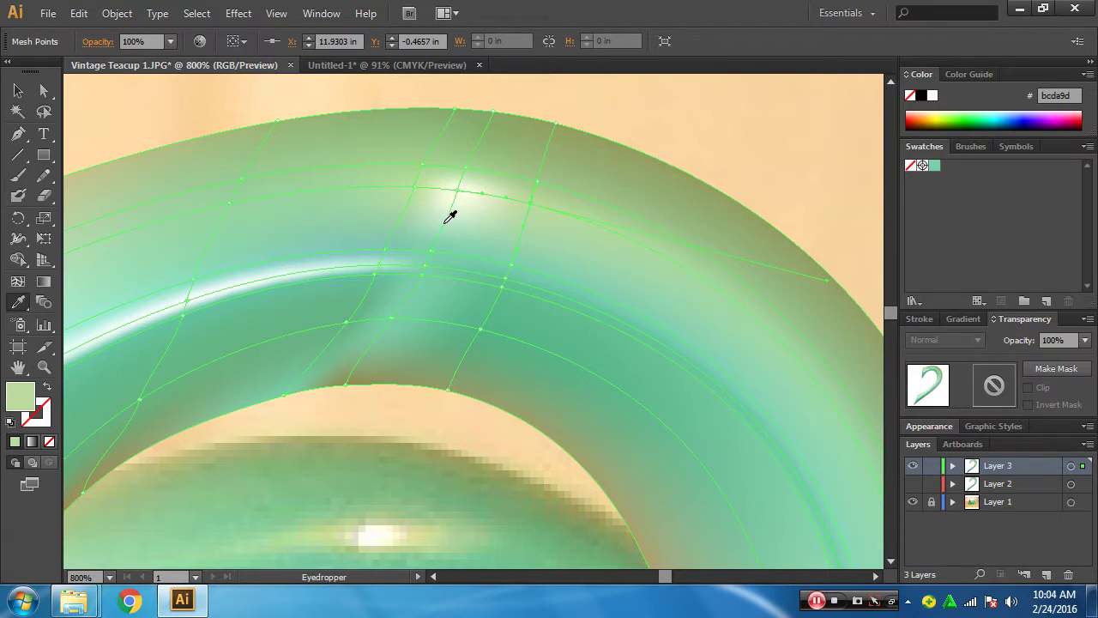
# - Drag nearby mesh points to reshape the highlight, then deselect to check the shading
pyautogui.press('ctrl')
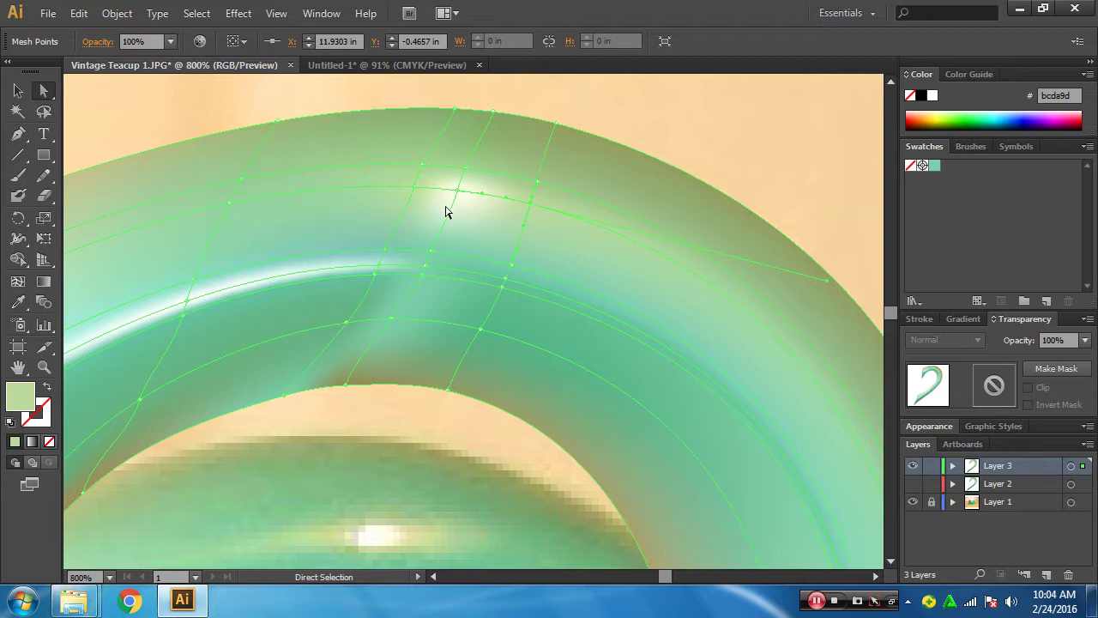
pyautogui.moveTo(432, 267)
pyautogui.mouseDown()
pyautogui.moveTo(441, 228)
pyautogui.moveTo(440, 252)
pyautogui.mouseUp()
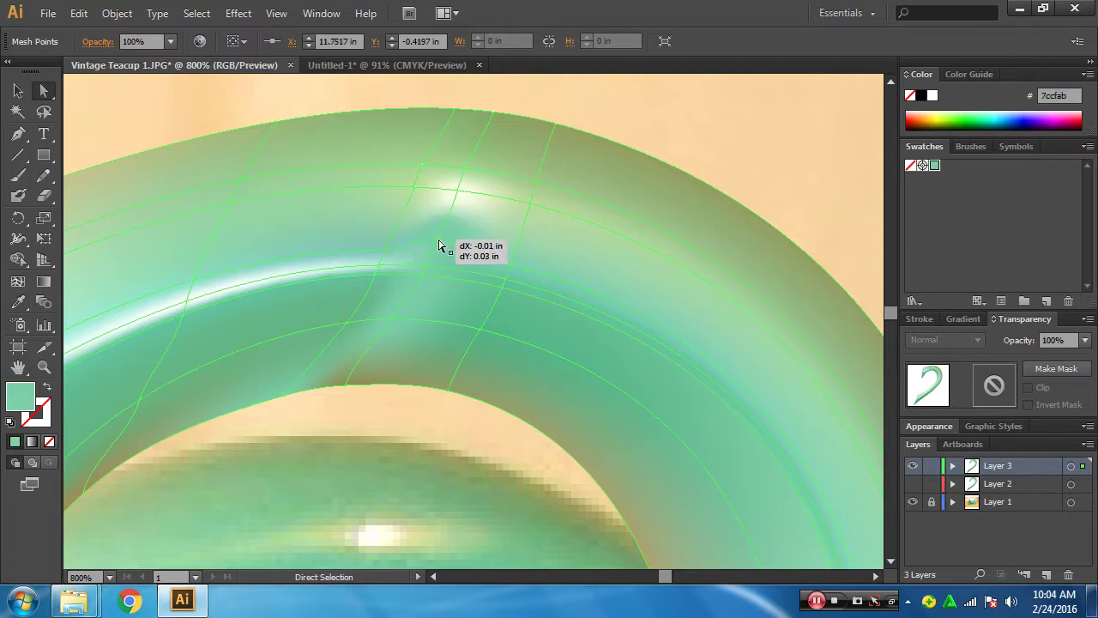
pyautogui.moveTo(510, 265); pyautogui.dragTo(517, 249)
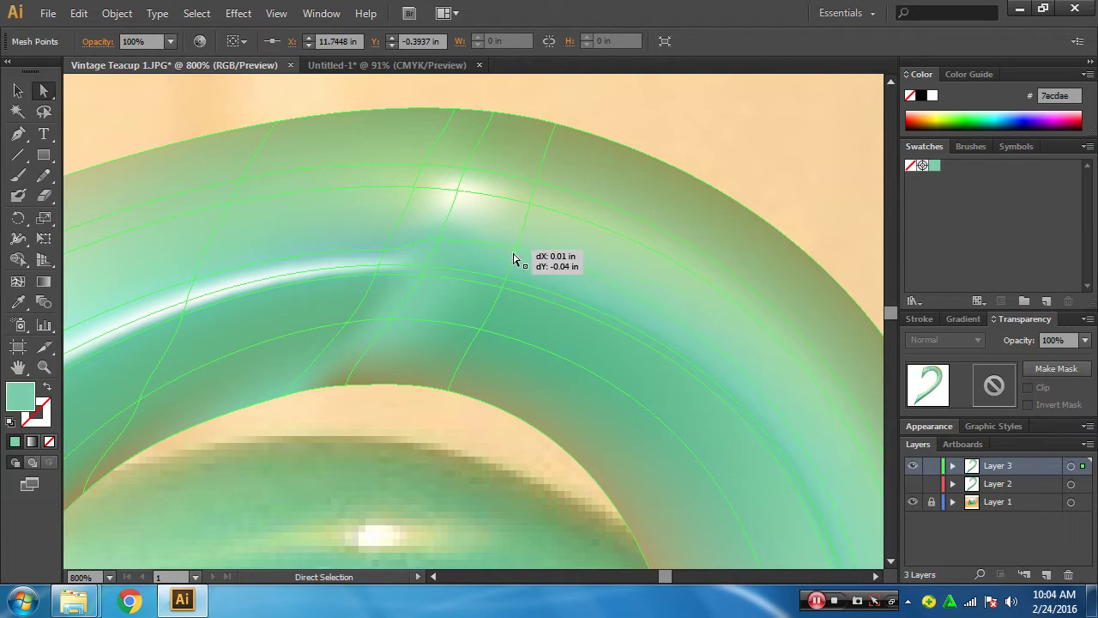
pyautogui.moveTo(437, 243)
pyautogui.mouseDown()
pyautogui.moveTo(385, 248)
pyautogui.moveTo(440, 248)
pyautogui.mouseUp()
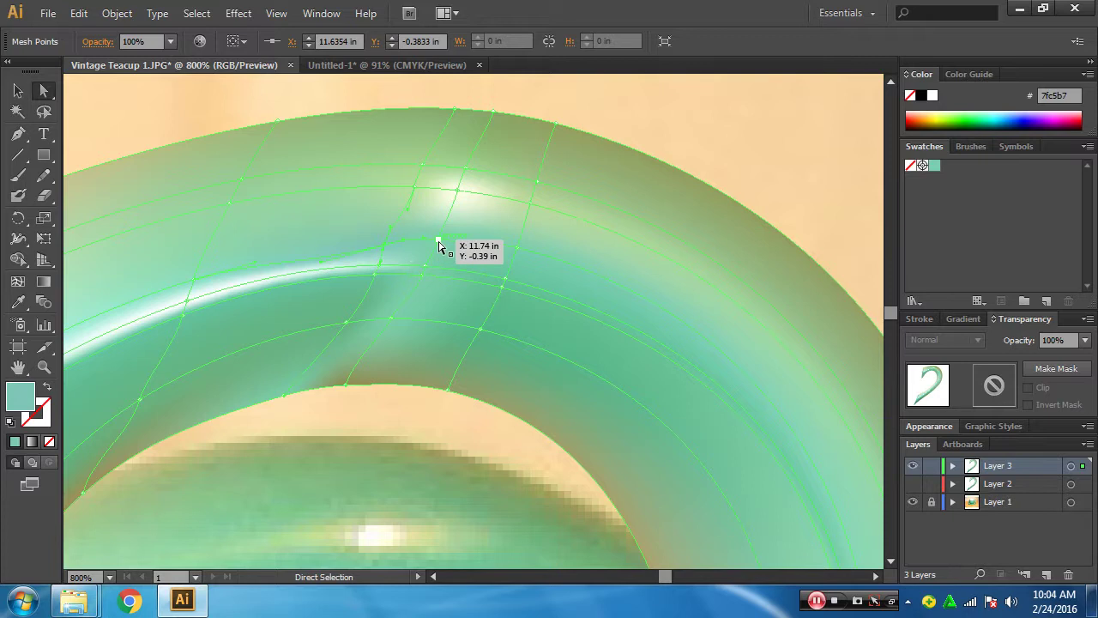
pyautogui.moveTo(439, 248); pyautogui.dragTo(435, 244)
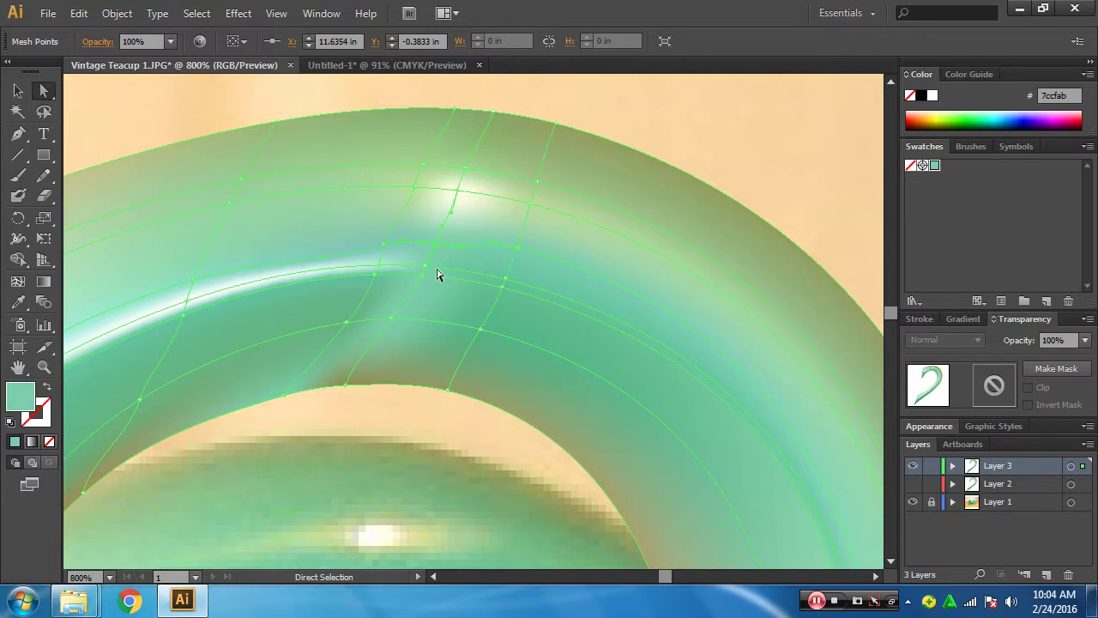
pyautogui.click(720, 166)
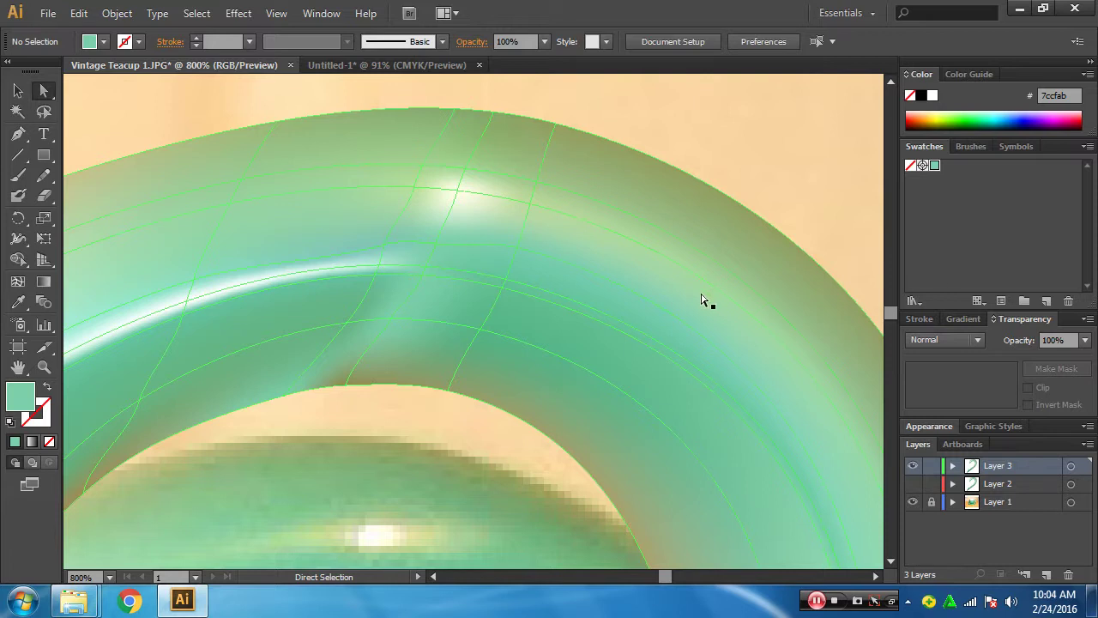
# - Add a mesh line across the handle's right side and give the new point a sampled green
pyautogui.click(18, 283)
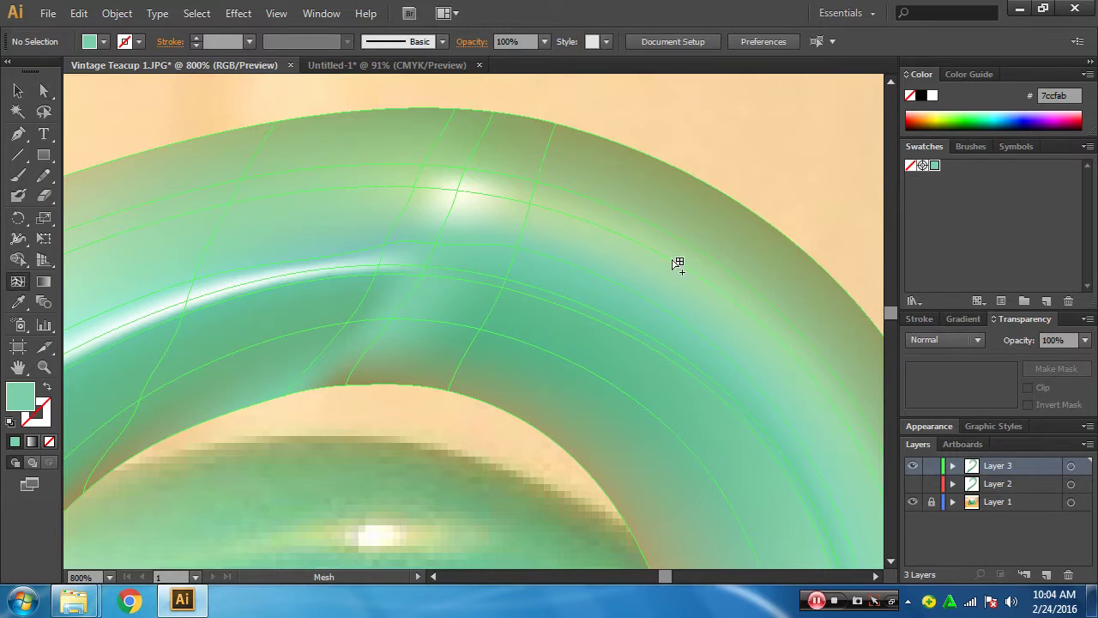
pyautogui.click(675, 259)
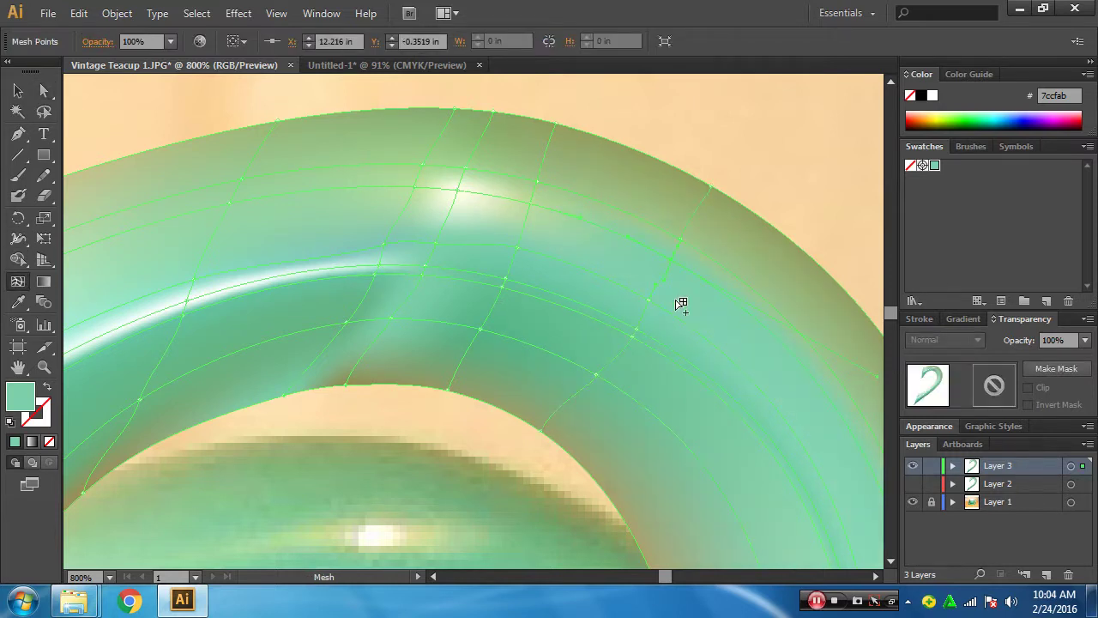
pyautogui.press('i')
pyautogui.click(532, 533)
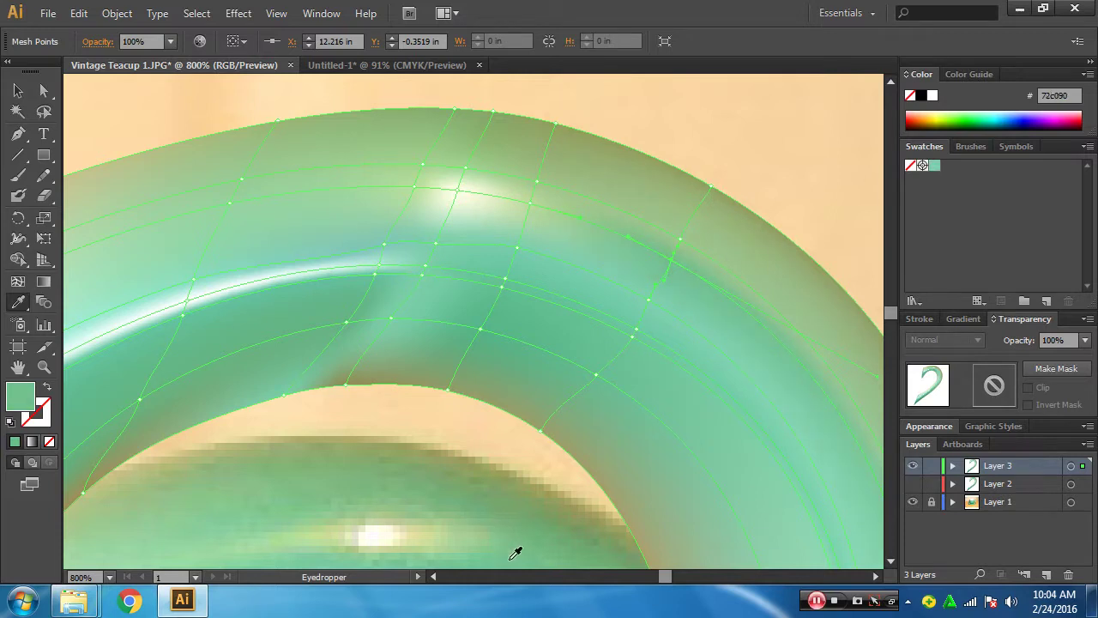
pyautogui.scroll(-1, 515, 553)
pyautogui.scroll(-1, 517, 490)
pyautogui.click(513, 510)
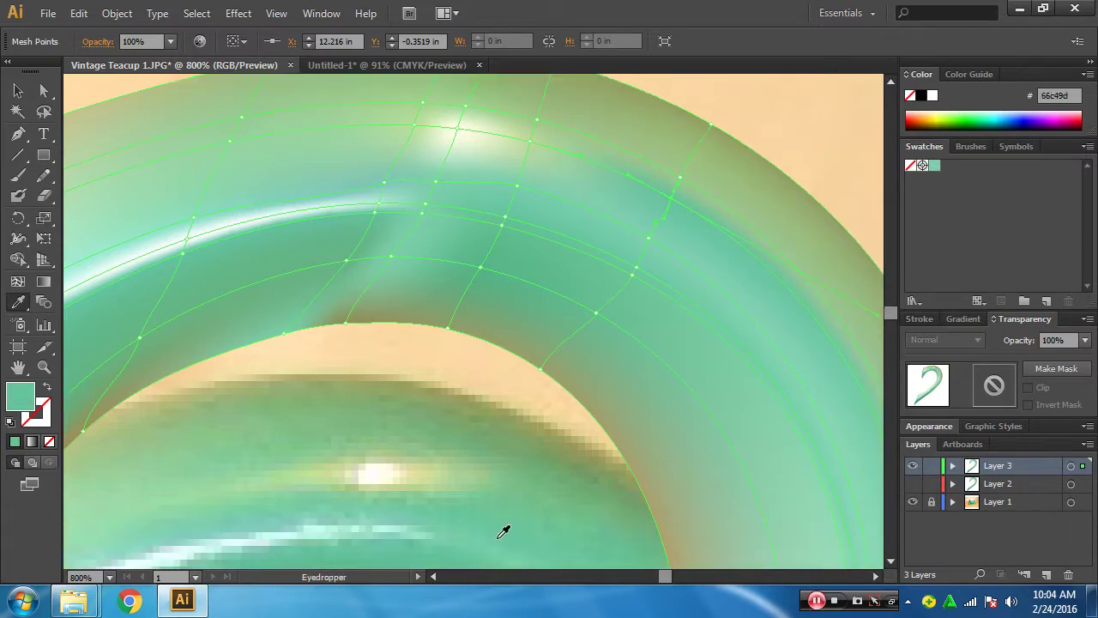
pyautogui.click(503, 532)
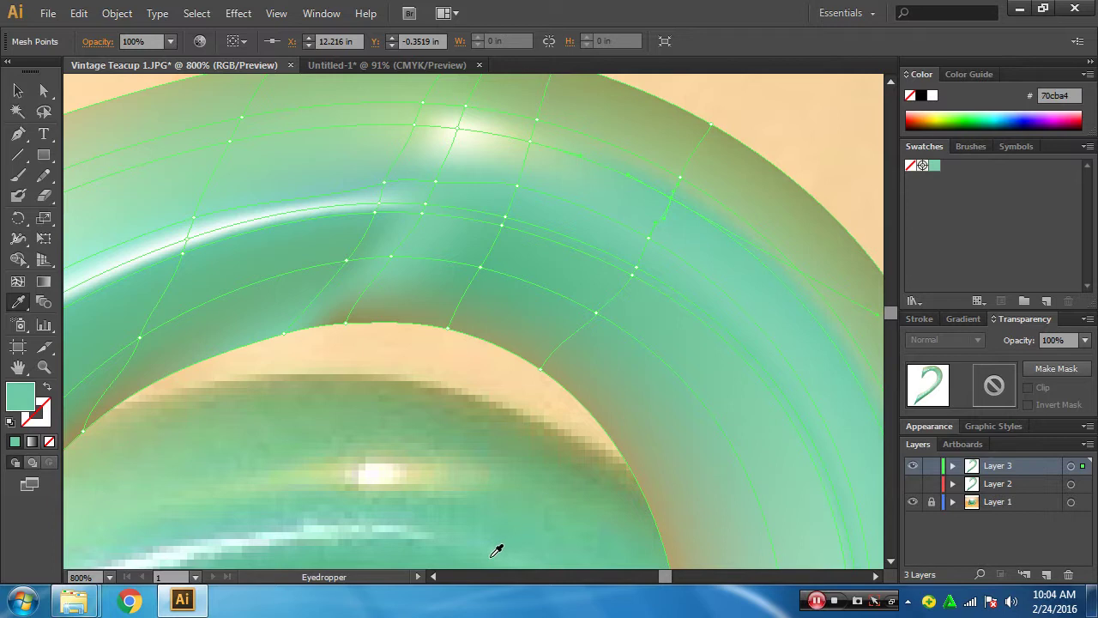
# - Deselect the mesh and zoom out to preview the shading on the handle
pyautogui.moveTo(575, 338); pyautogui.dragTo(525, 486)
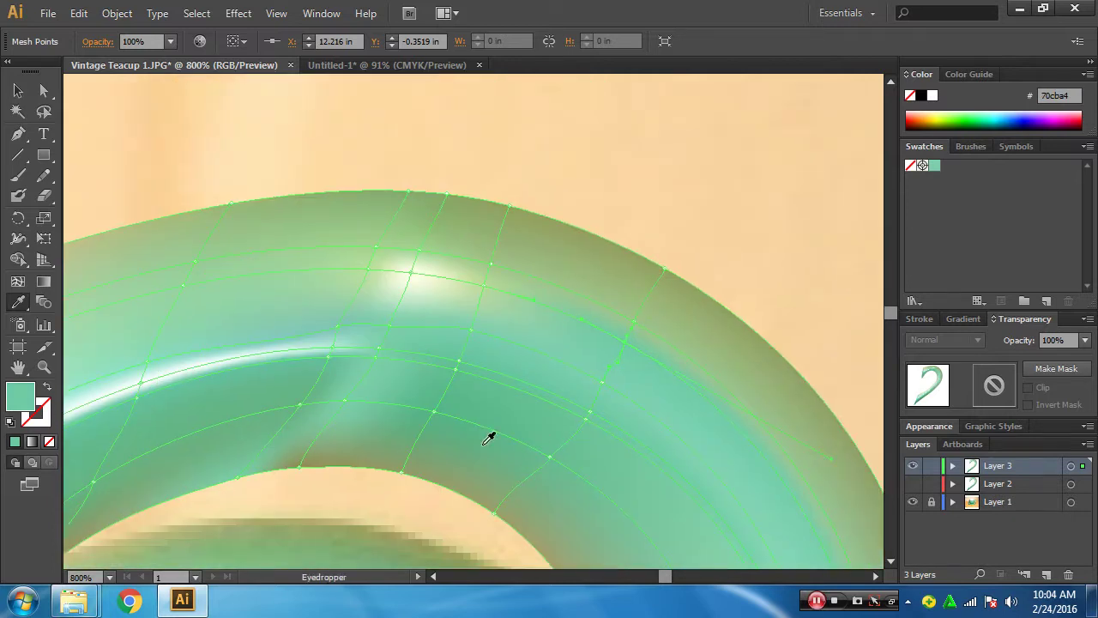
pyautogui.click(18, 90)
pyautogui.click(321, 174)
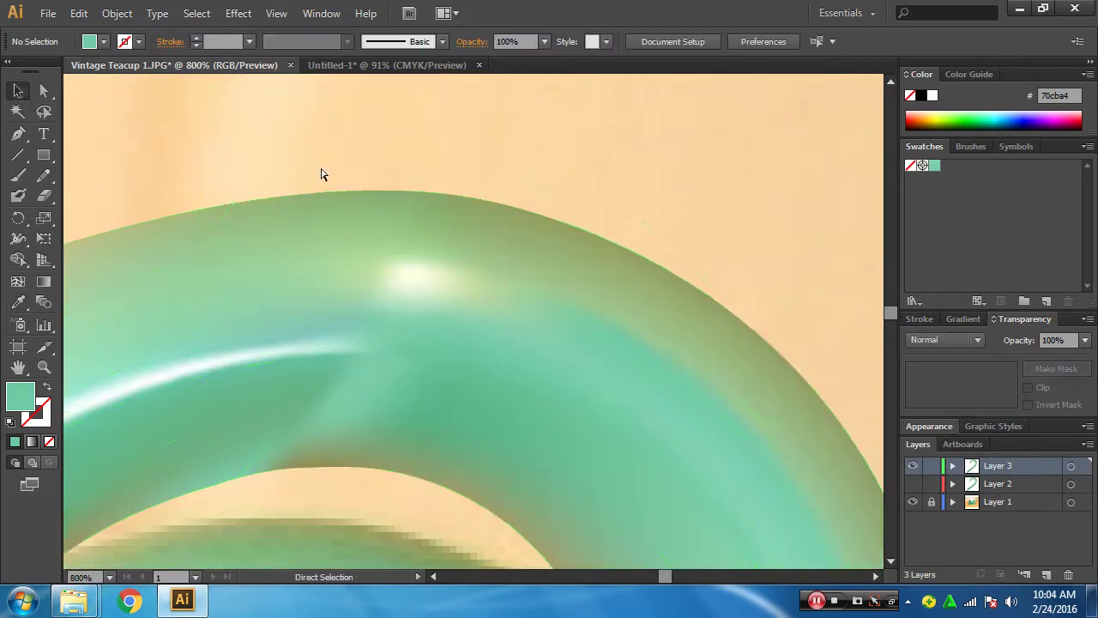
pyautogui.hotkey('ctrl', '-')
pyautogui.moveTo(502, 357); pyautogui.dragTo(517, 284)
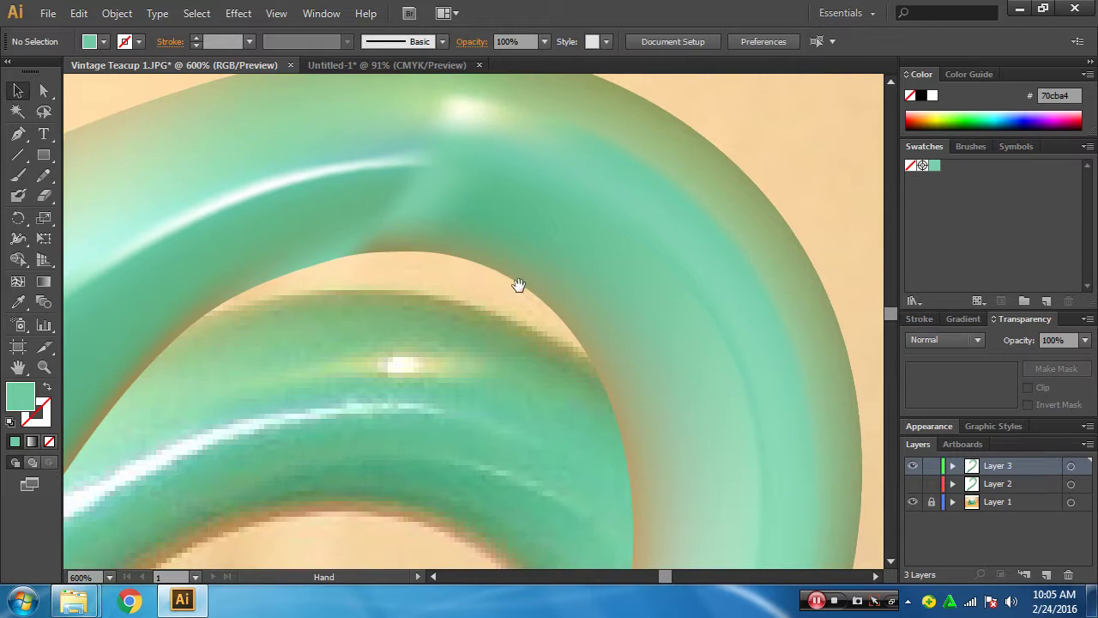
# - Color a mesh point on the handle's inner edge with a darker green, then an olive tone
pyautogui.click(44, 90)
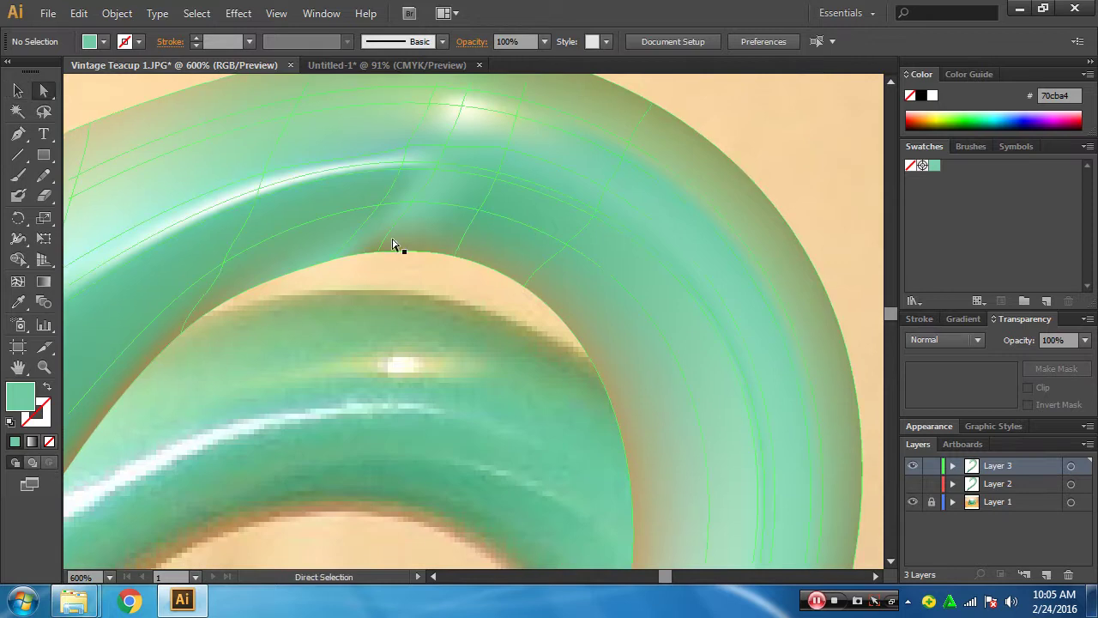
pyautogui.click(335, 264)
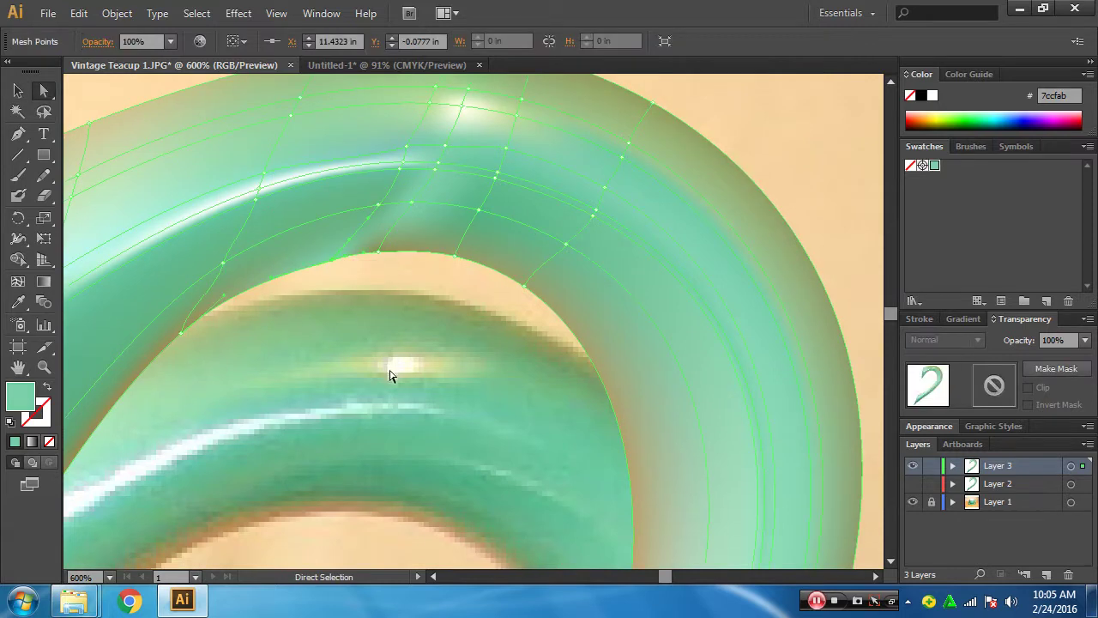
pyautogui.scroll(-1, 386, 361)
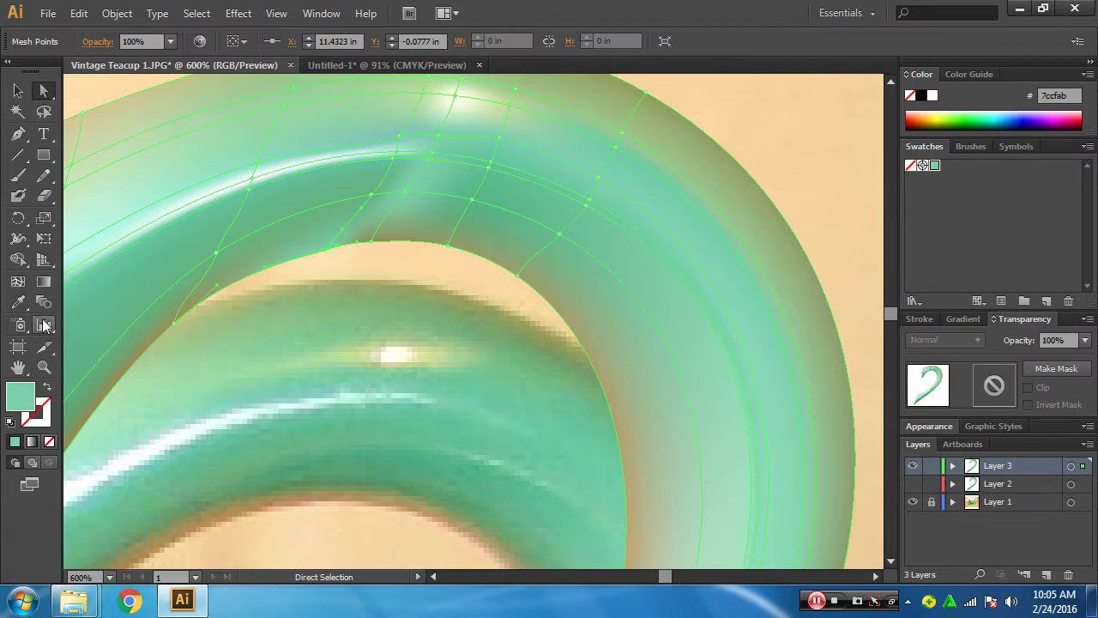
pyautogui.click(13, 306)
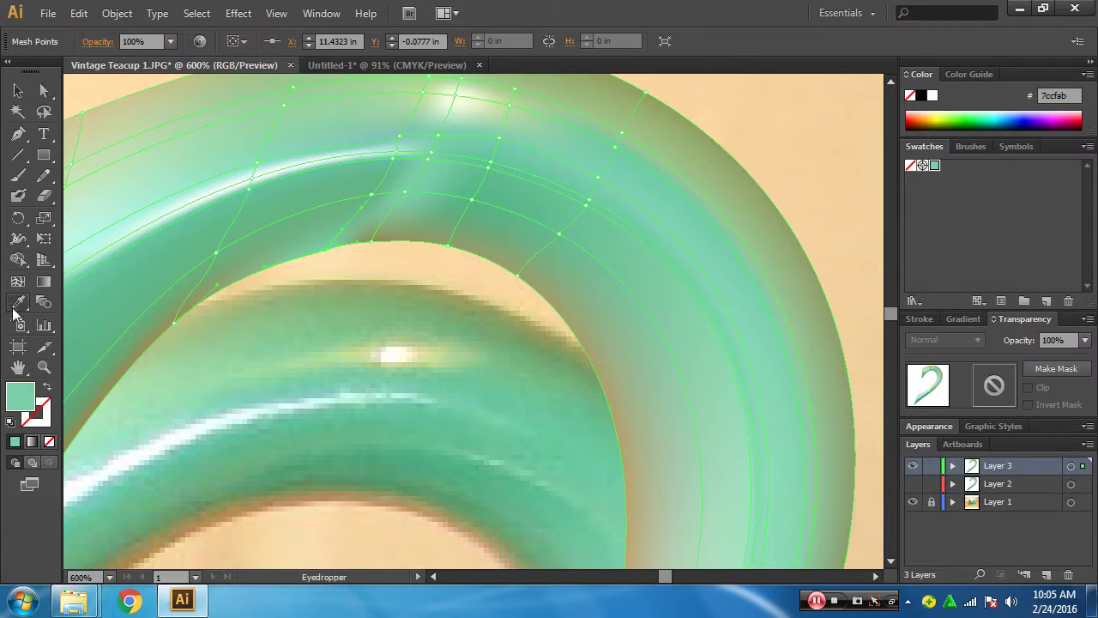
pyautogui.click(331, 483)
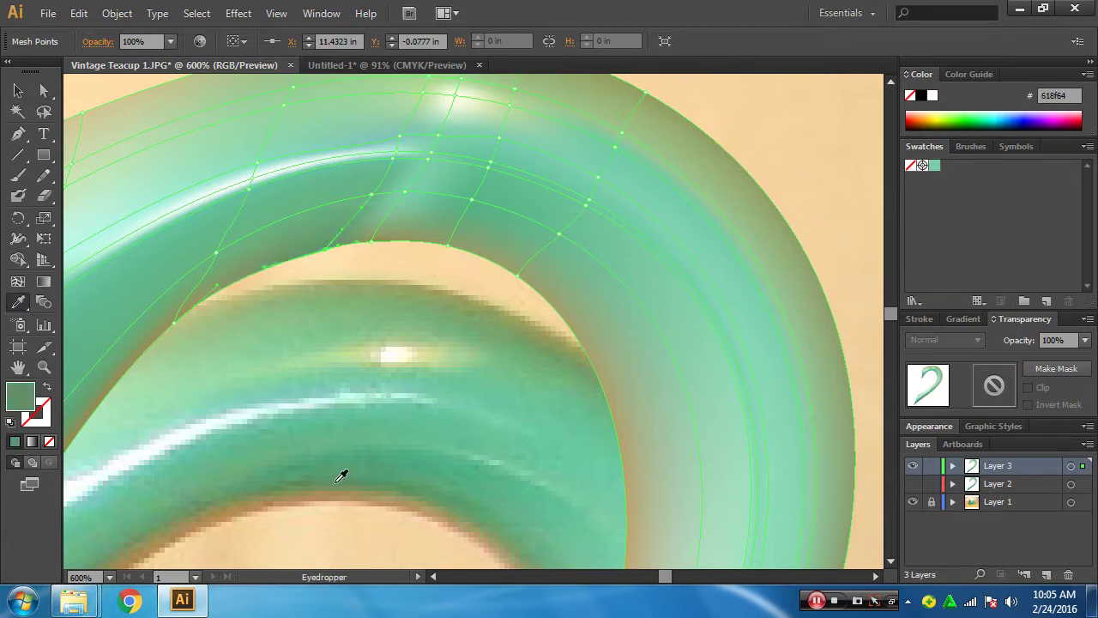
pyautogui.click(387, 229)
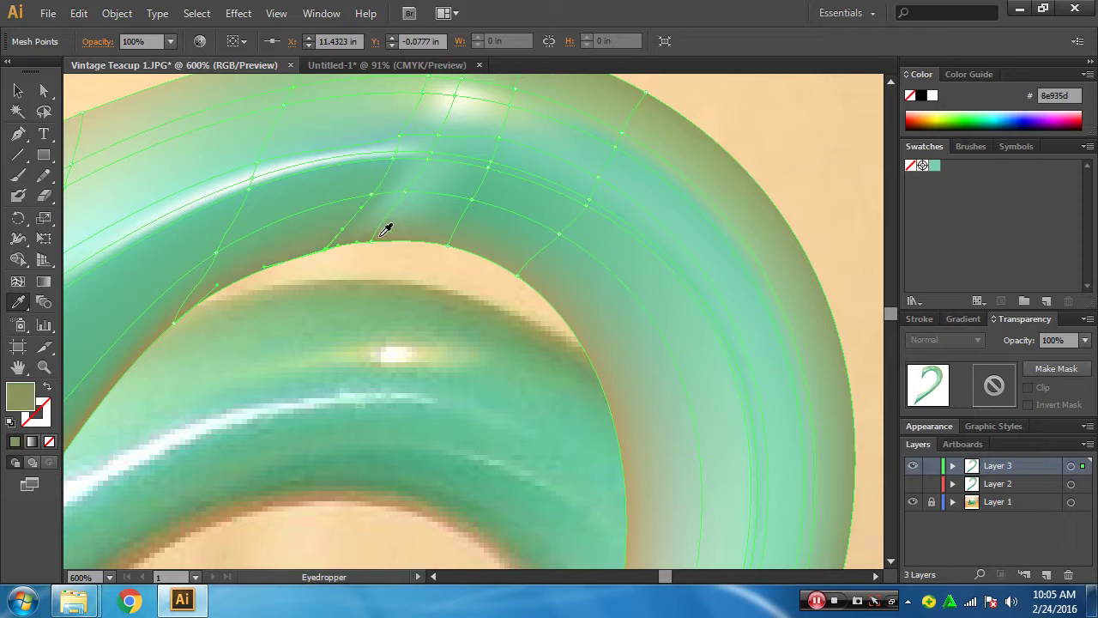
# - Give several mesh points along the upper curve darker and mid greens sampled from the photo
pyautogui.keyDown('ctrl'); pyautogui.click(412, 185); pyautogui.keyUp('ctrl')
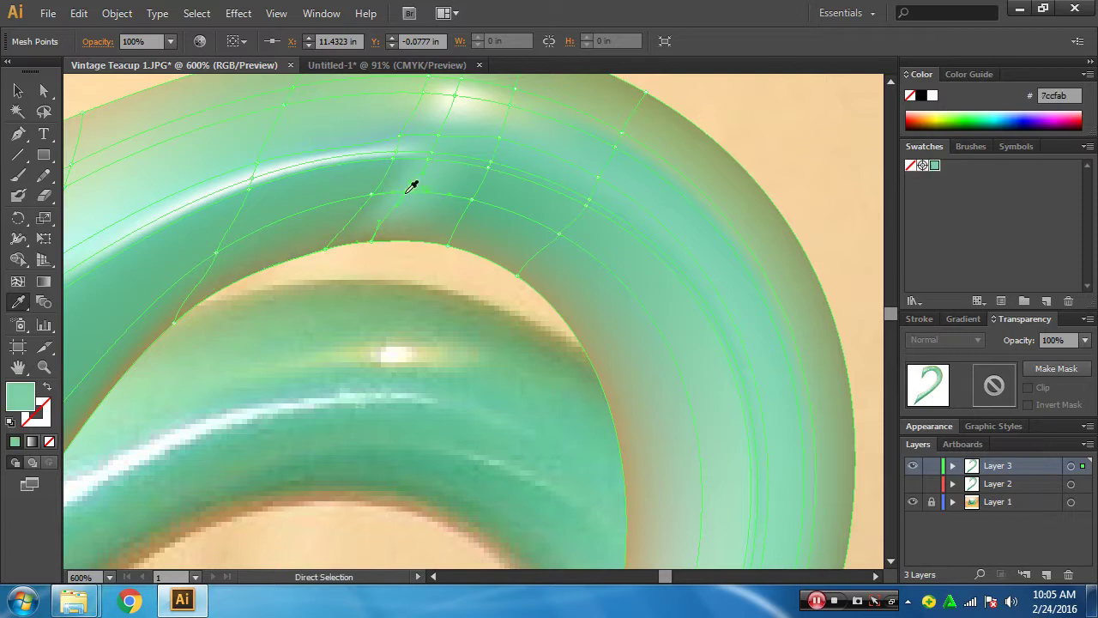
pyautogui.click(445, 217)
pyautogui.keyDown('ctrl'); pyautogui.click(449, 195); pyautogui.keyUp('ctrl')
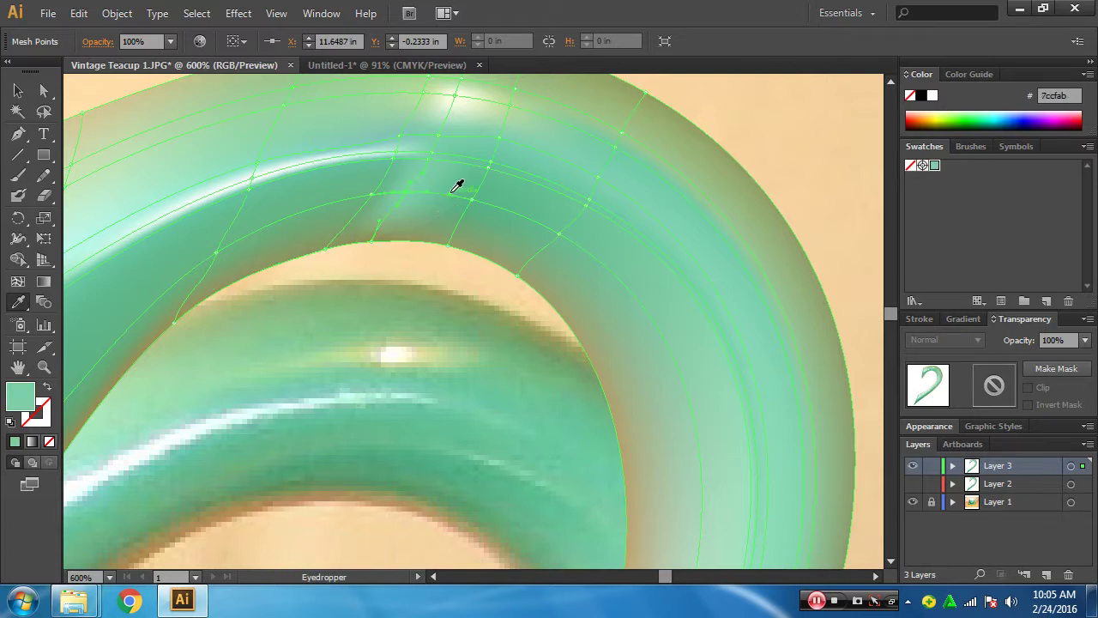
pyautogui.click(461, 187)
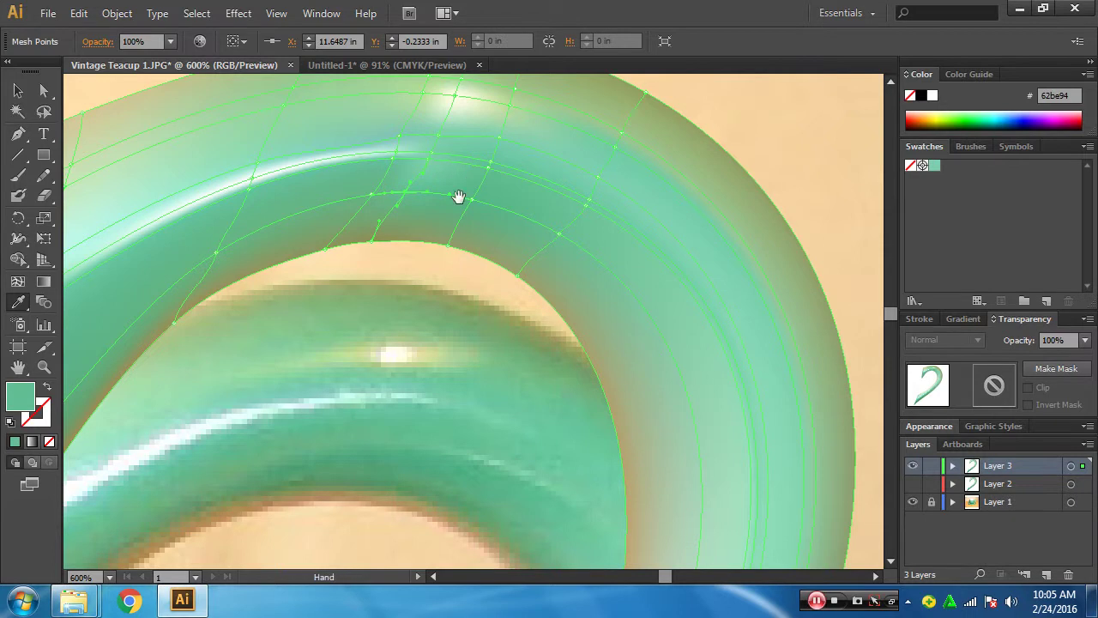
pyautogui.scroll(1, 458, 196)
pyautogui.keyDown('ctrl'); pyautogui.click(418, 189); pyautogui.keyUp('ctrl')
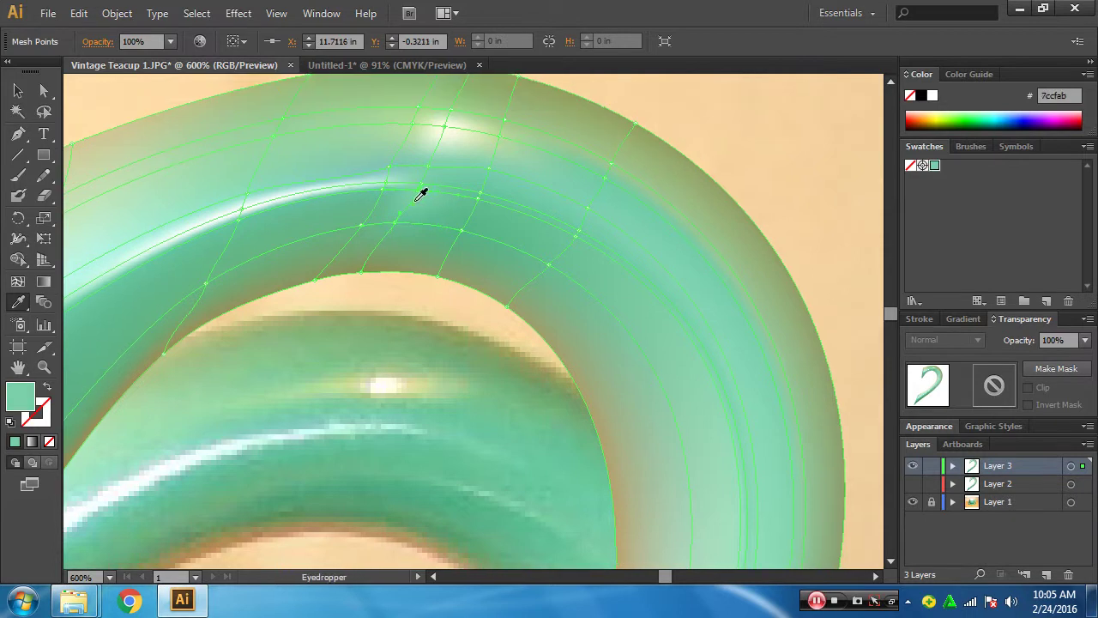
pyautogui.click(387, 211)
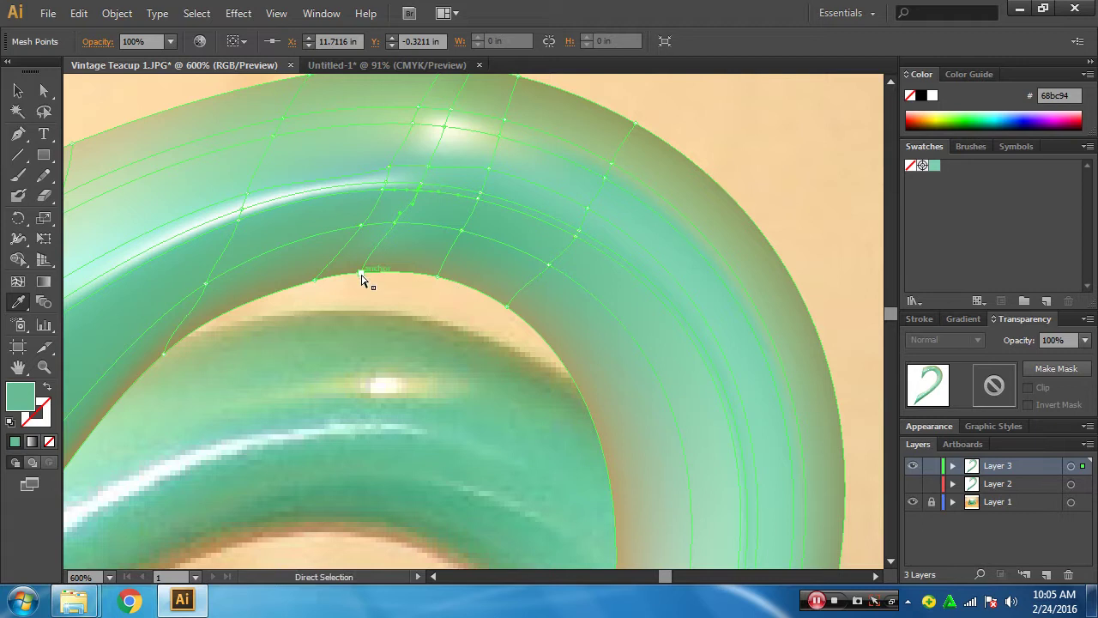
# - Try several darker greens on another upper-curve point, undoing each to keep the original green
pyautogui.keyDown('ctrl'); pyautogui.click(395, 224); pyautogui.keyUp('ctrl')
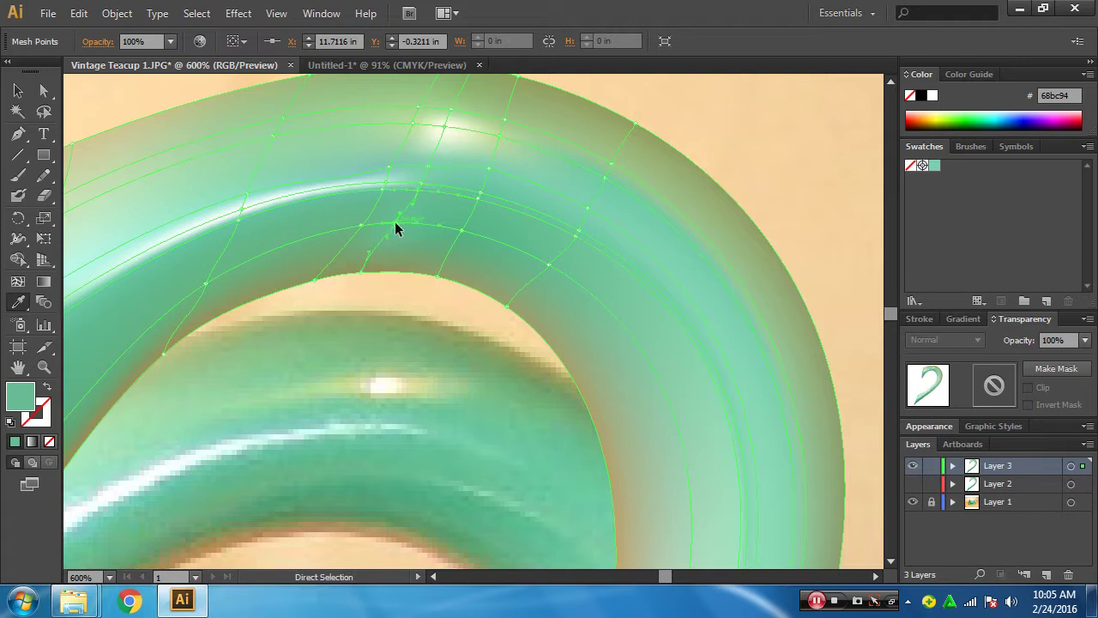
pyautogui.click(316, 266)
pyautogui.hotkey('ctrl', 'z')
pyautogui.click(323, 251)
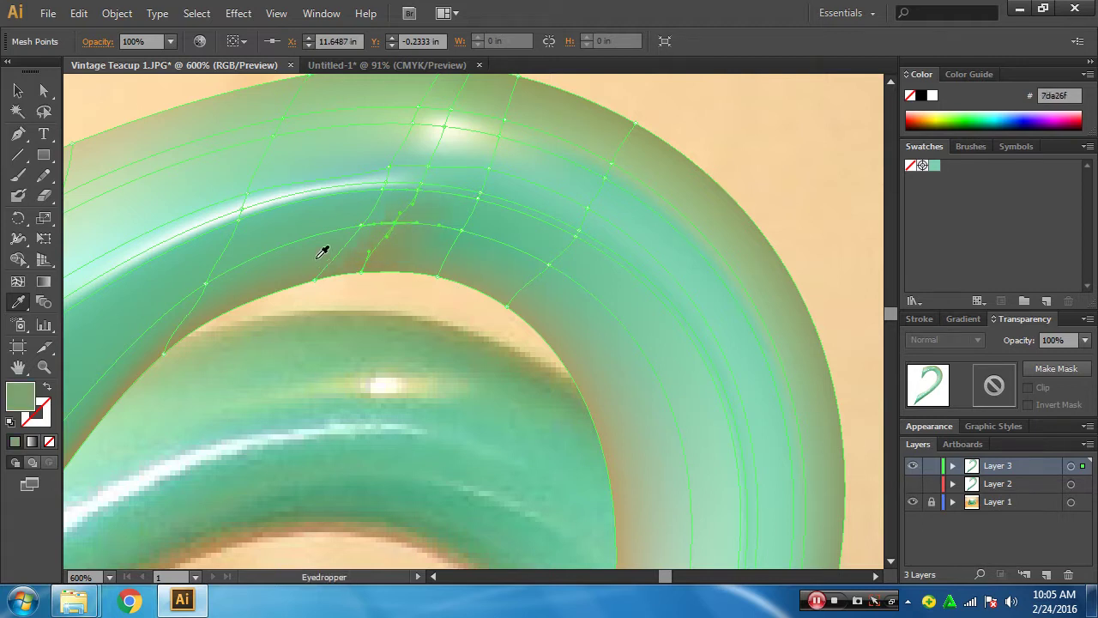
pyautogui.hotkey('ctrl', 'z')
pyautogui.click(324, 240)
pyautogui.hotkey('ctrl', 'z')
pyautogui.click(324, 231)
pyautogui.hotkey('ctrl', 'z')
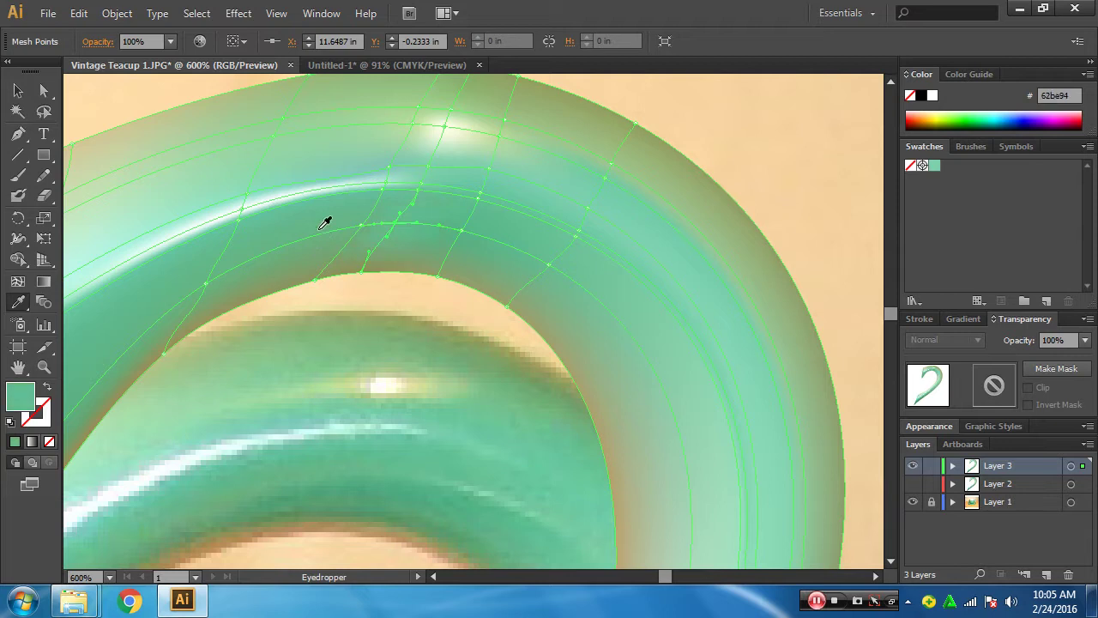
# - Nudge mesh points on the handle's upper curve and near the top highlight slightly into place
pyautogui.hotkey('ctrl', 'shift', 'a')
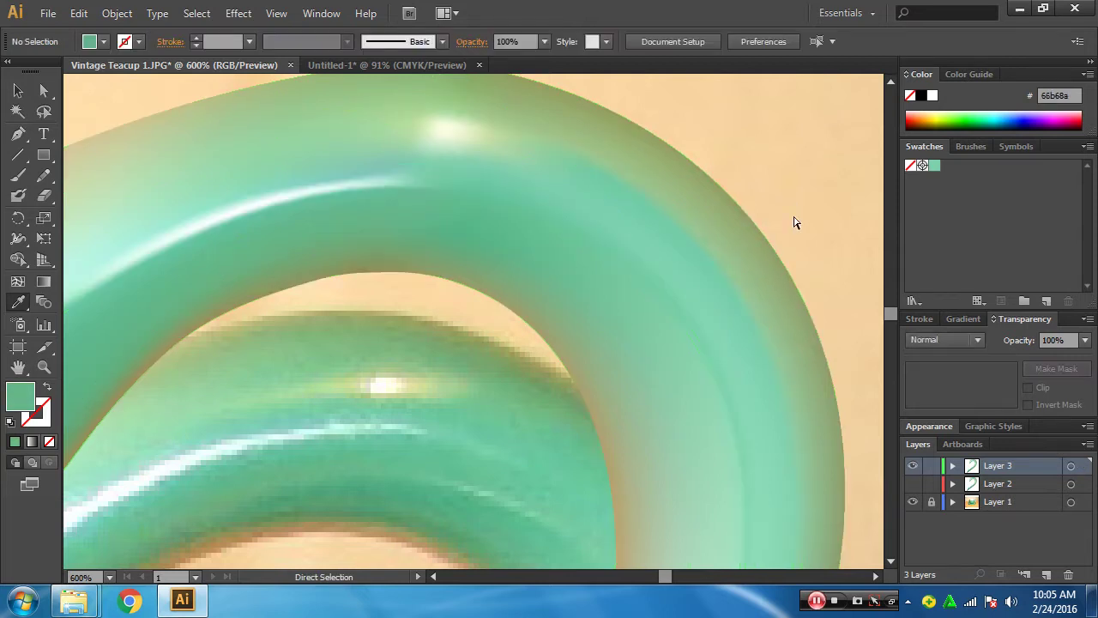
pyautogui.moveTo(488, 342); pyautogui.dragTo(544, 398)
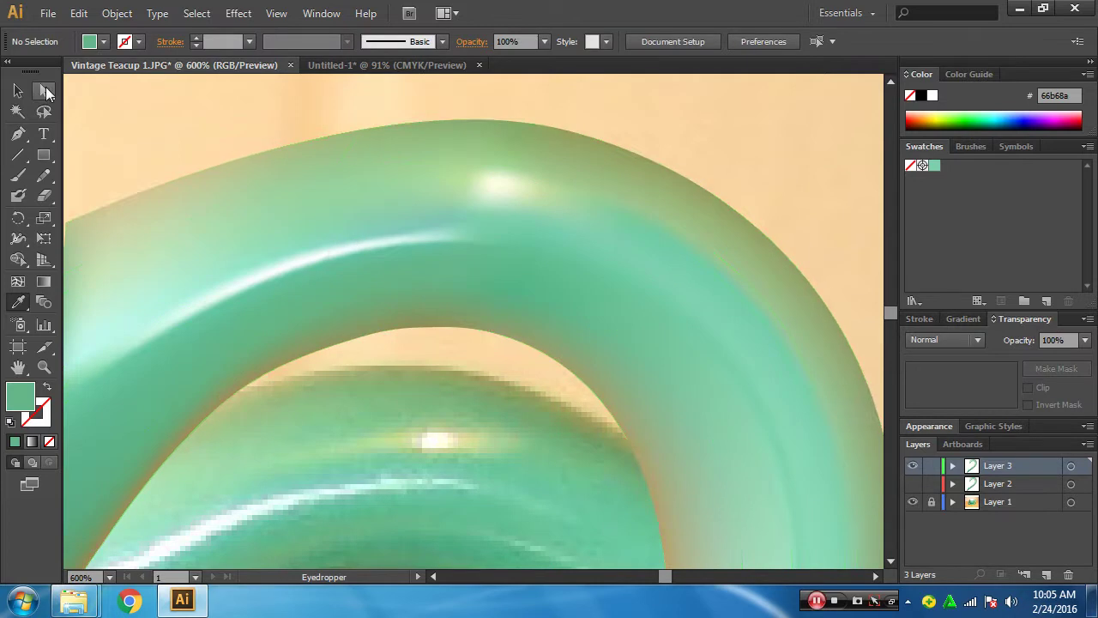
pyautogui.click(46, 92)
pyautogui.click(441, 228)
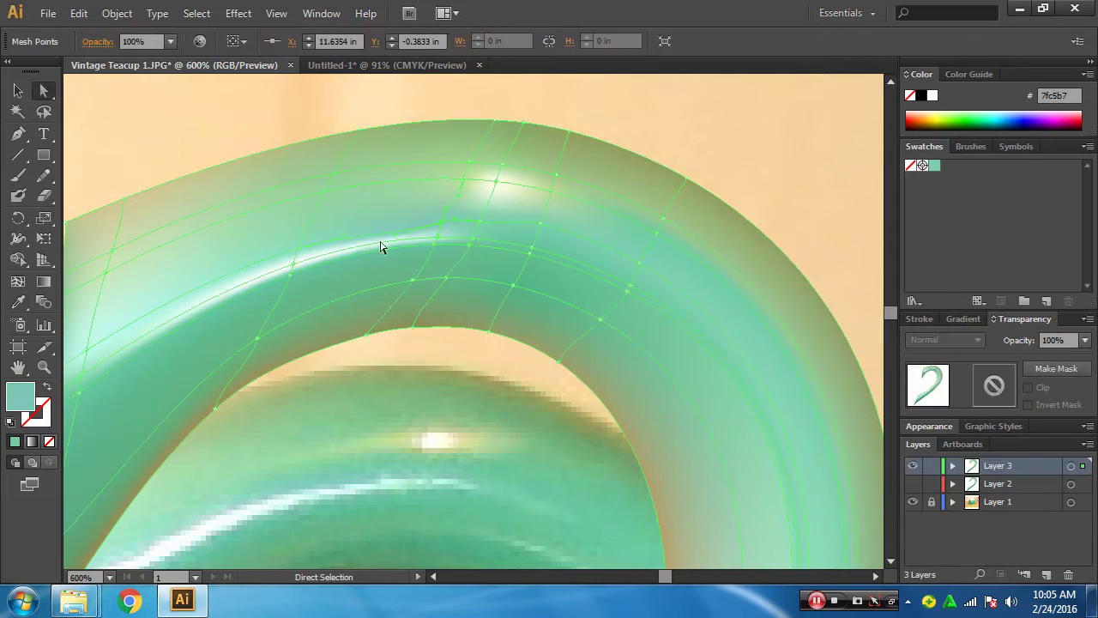
pyautogui.moveTo(441, 229); pyautogui.dragTo(439, 225)
pyautogui.click(392, 238)
pyautogui.moveTo(433, 306); pyautogui.dragTo(392, 278)
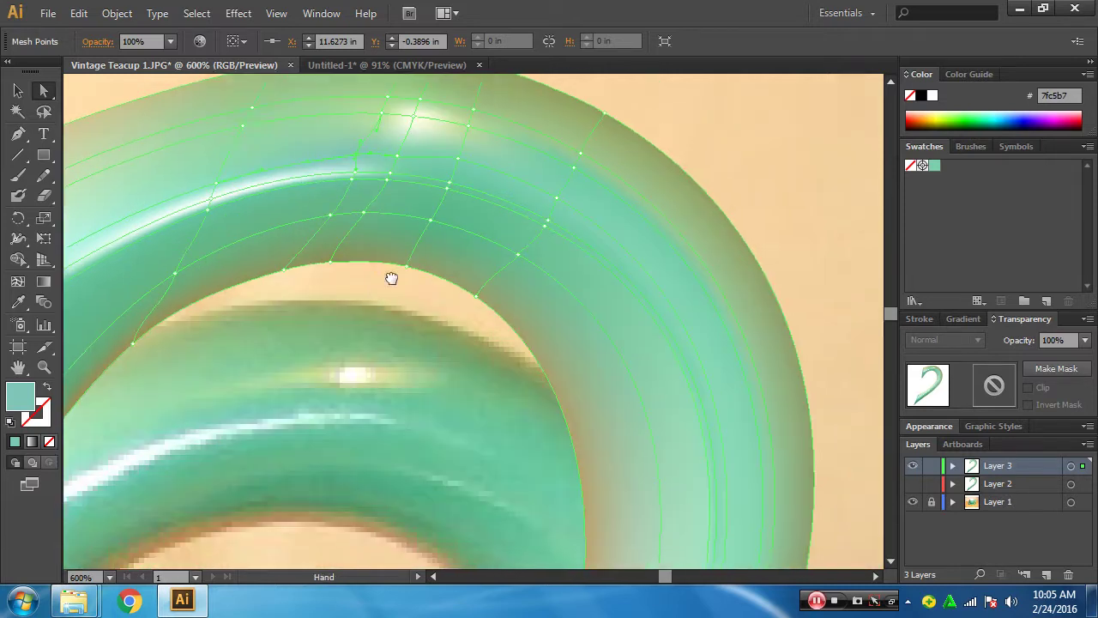
pyautogui.moveTo(400, 164); pyautogui.dragTo(400, 162)
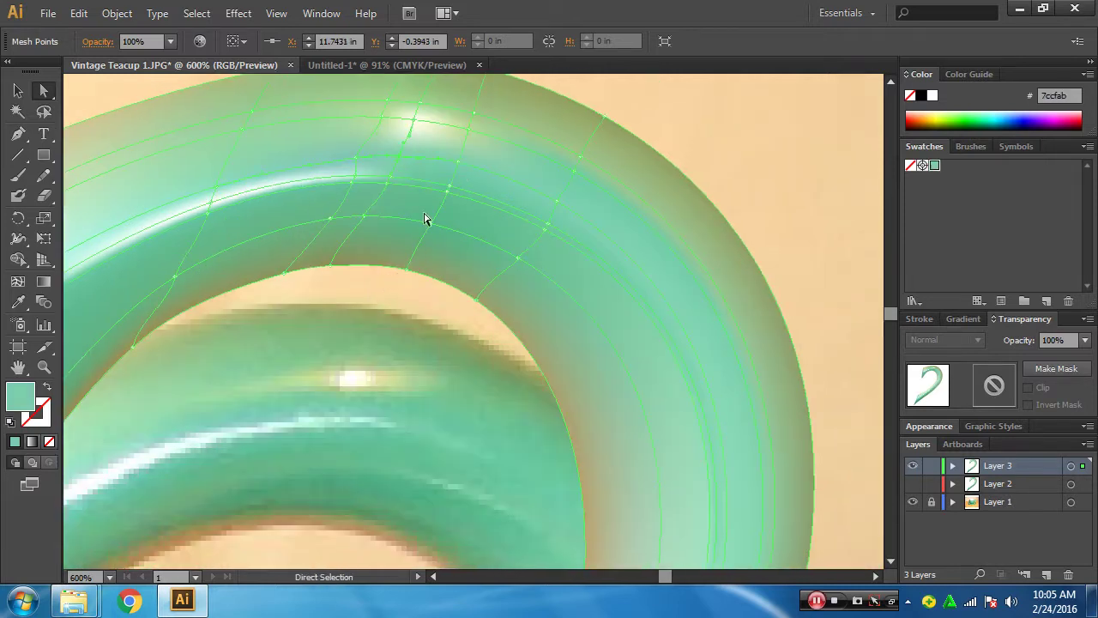
# - Give mesh points lower on the handle's right curve sampled greens 6ec9a0 and 88d6b2
pyautogui.click(784, 224)
pyautogui.hotkey('ctrl', '-')
pyautogui.moveTo(746, 238)
pyautogui.mouseDown()
pyautogui.moveTo(529, 355)
pyautogui.moveTo(618, 363)
pyautogui.moveTo(679, 309)
pyautogui.mouseUp()
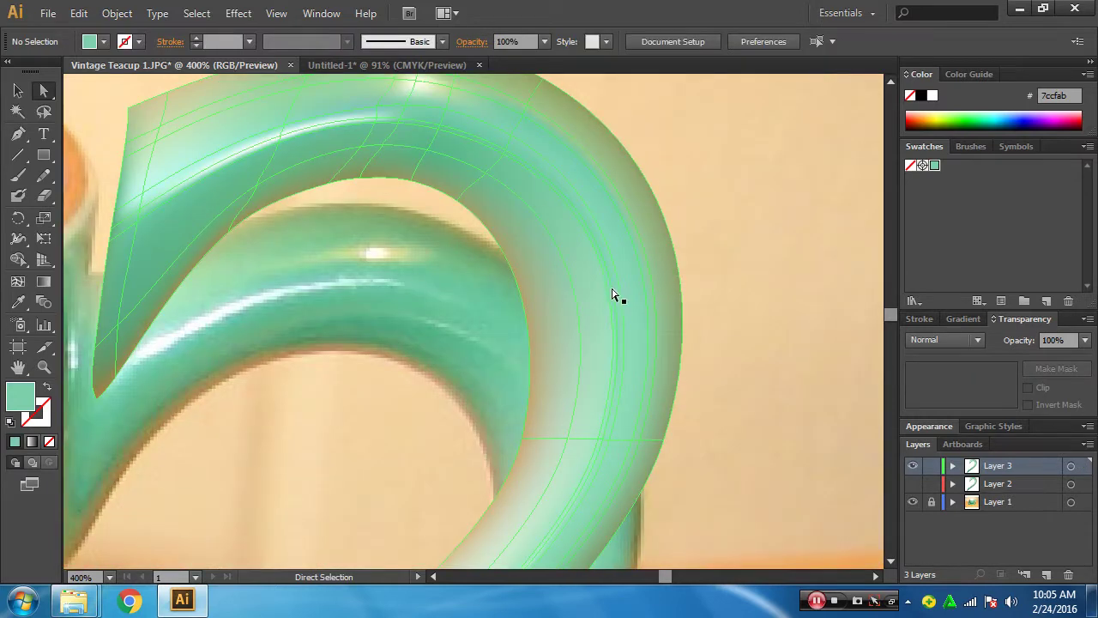
pyautogui.moveTo(620, 345); pyautogui.dragTo(630, 299)
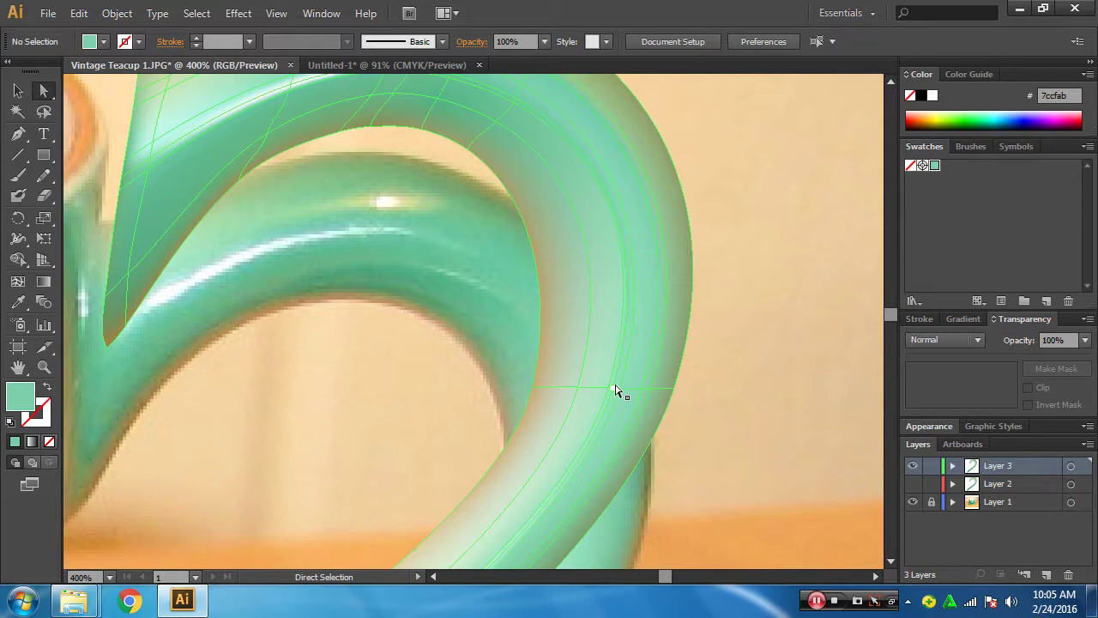
pyautogui.click(618, 390)
pyautogui.scroll(2, 530, 189)
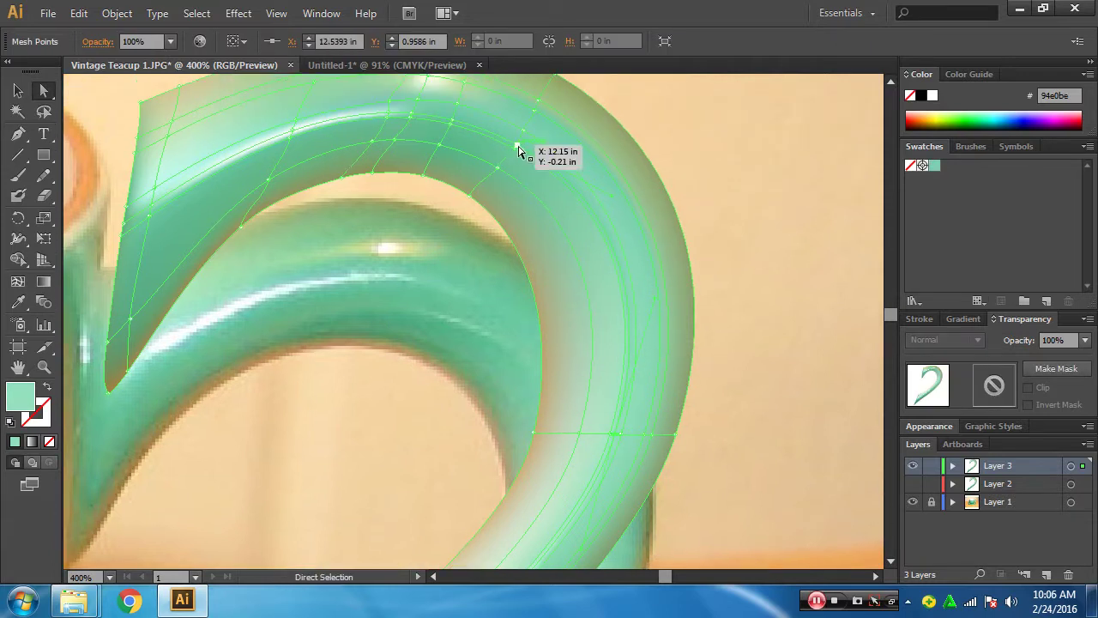
pyautogui.click(518, 148)
pyautogui.press('i')
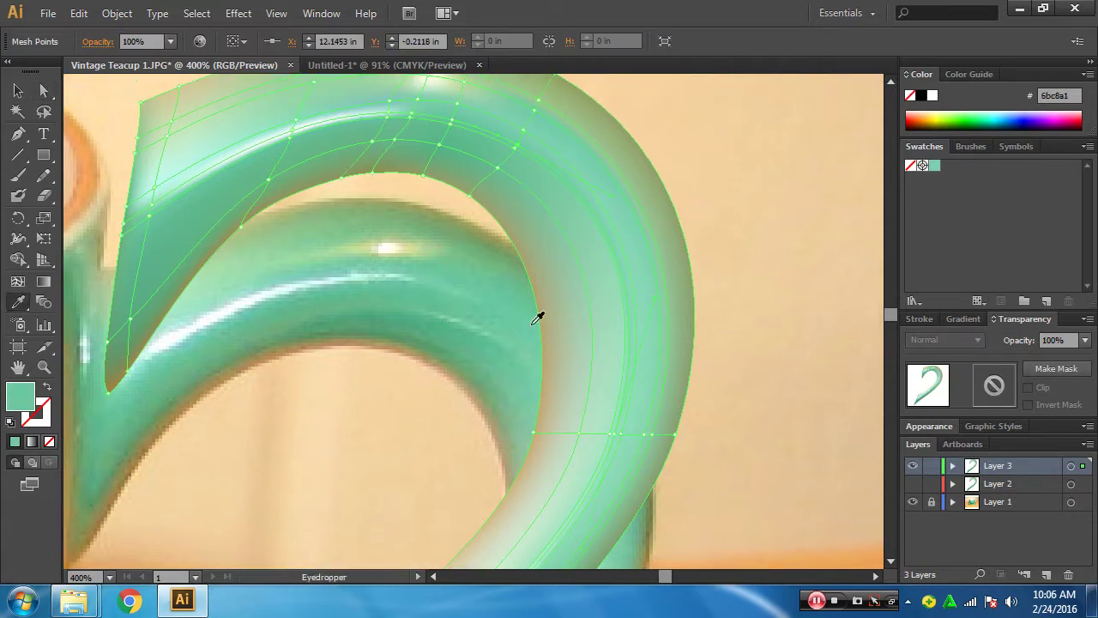
pyautogui.keyDown('ctrl'); pyautogui.click(615, 436); pyautogui.keyUp('ctrl')
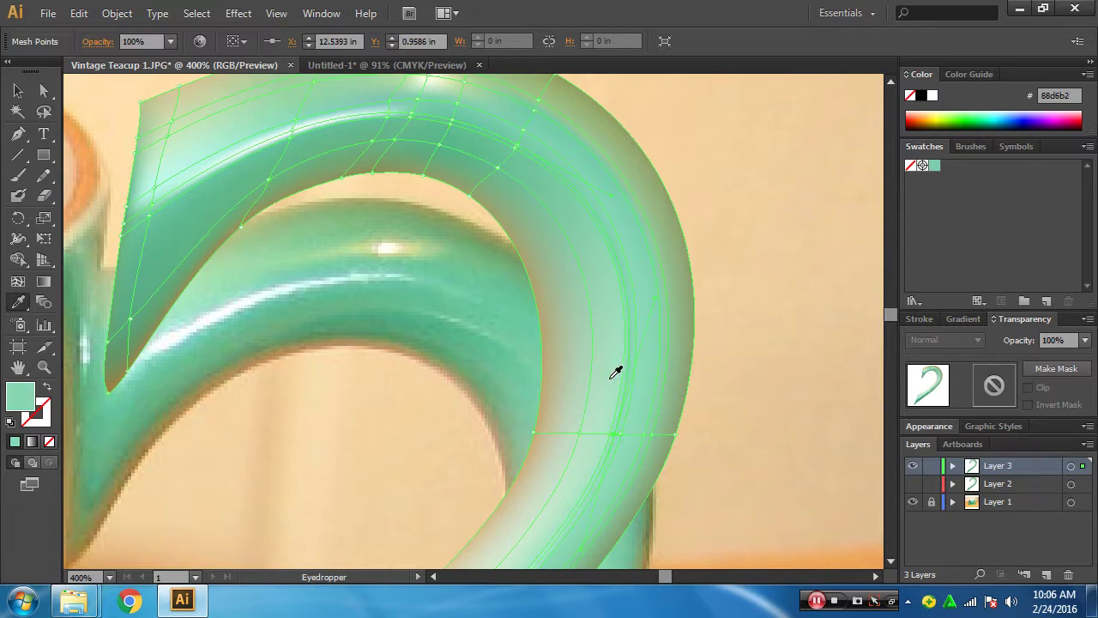
# - Recentre and nudge the handle mesh, hide the teacup photo layer, and deselect
pyautogui.keyDown('ctrl'); pyautogui.click(764, 311); pyautogui.keyUp('ctrl')
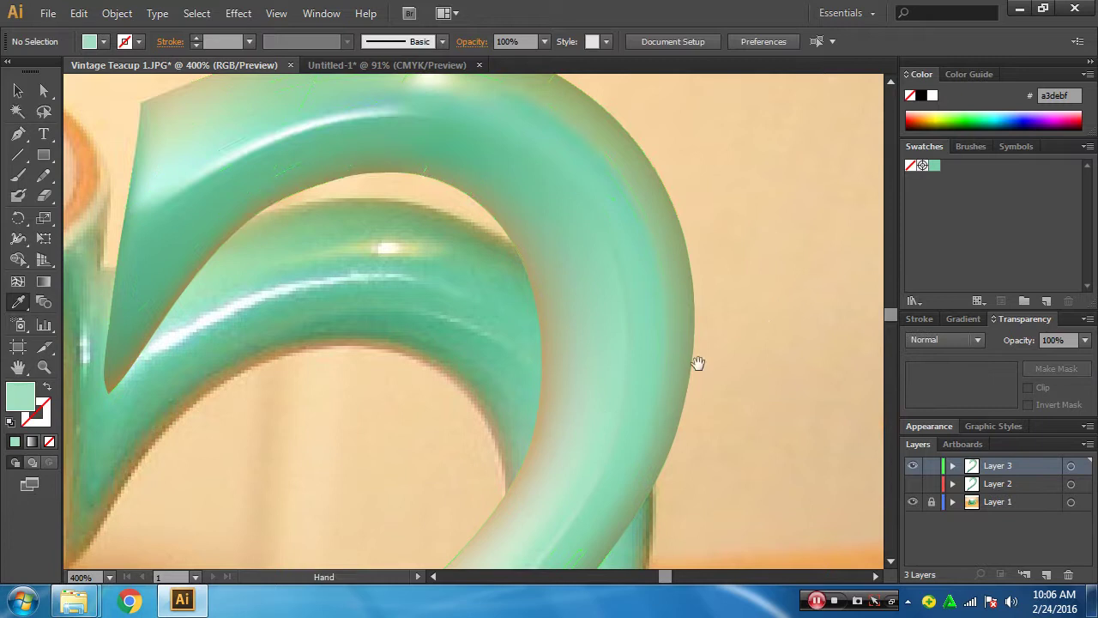
pyautogui.scroll(-2, 698, 363)
pyautogui.moveTo(681, 287)
pyautogui.mouseDown()
pyautogui.moveTo(441, 314)
pyautogui.moveTo(643, 218)
pyautogui.mouseUp()
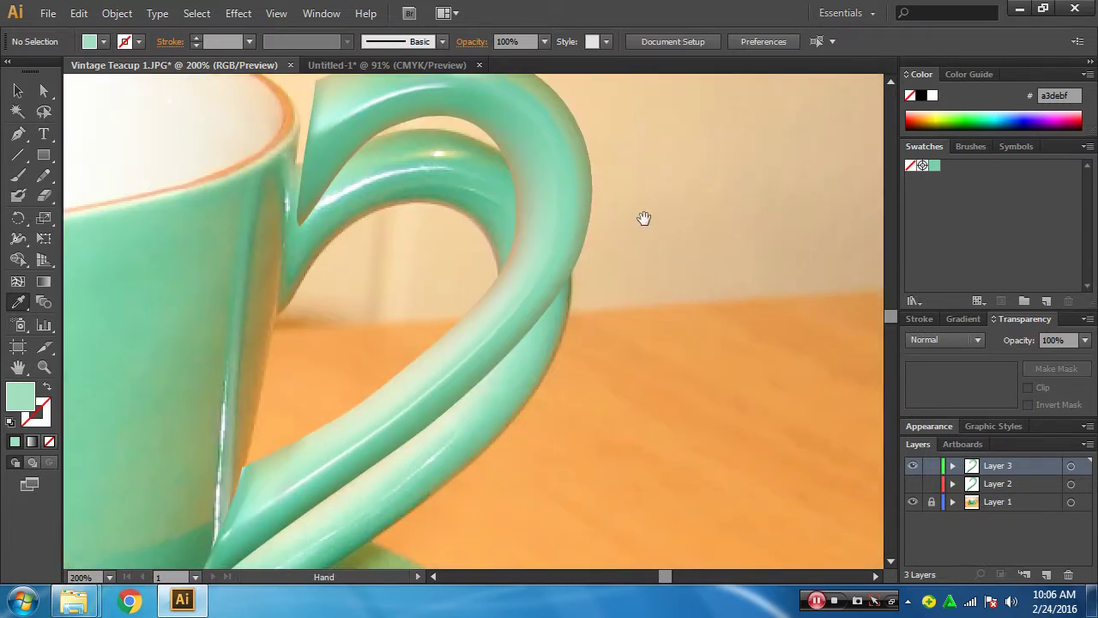
pyautogui.moveTo(429, 235); pyautogui.dragTo(496, 282)
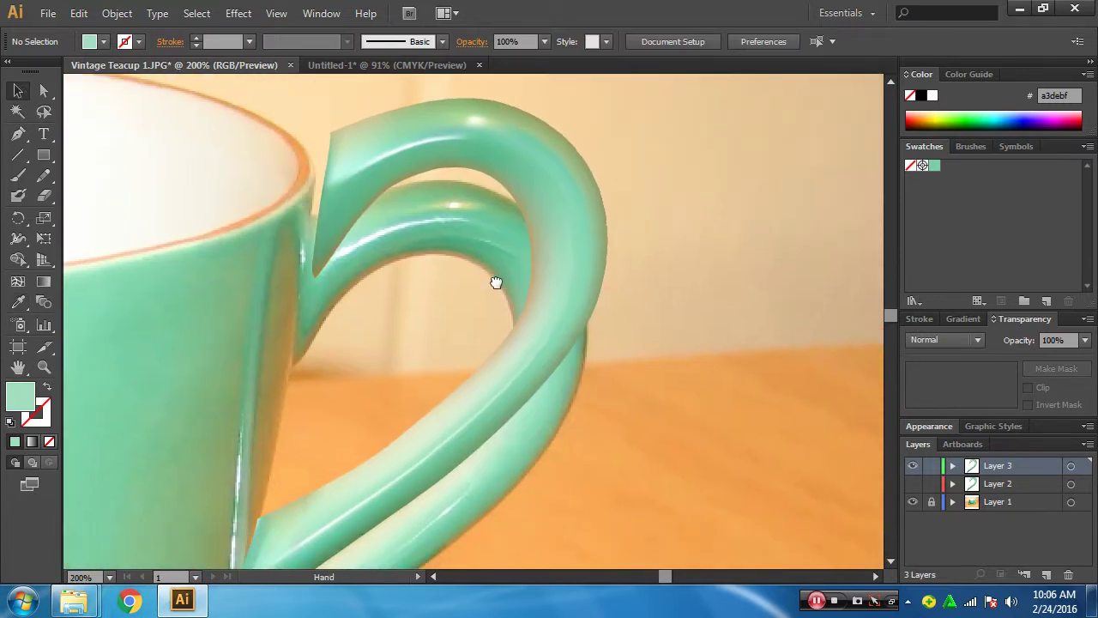
pyautogui.scroll(-2, 544, 312)
pyautogui.scroll(1, 578, 250)
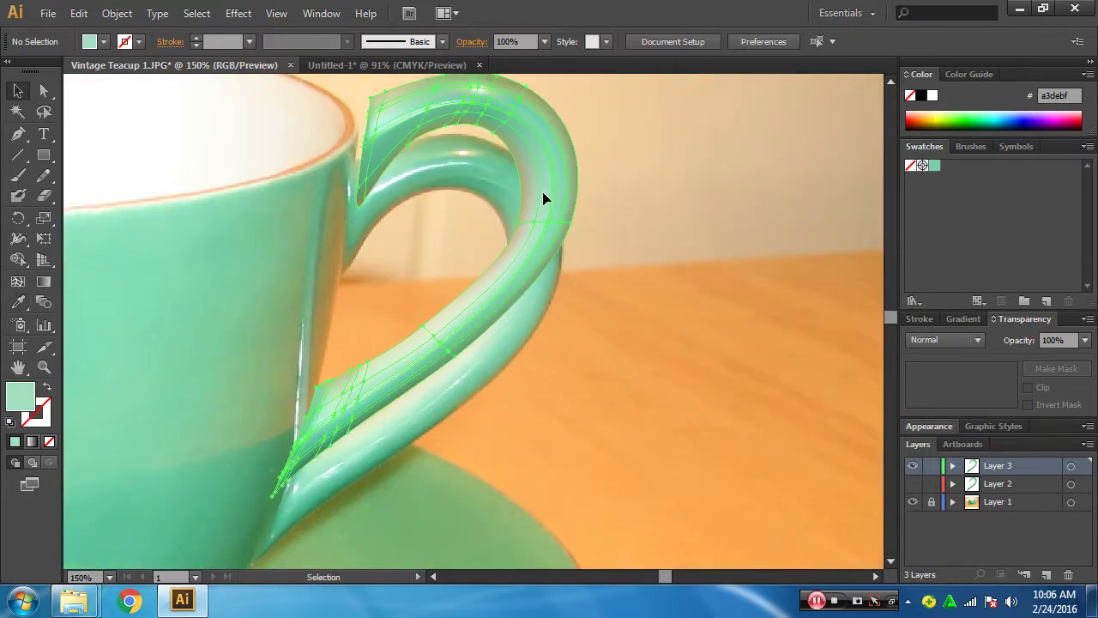
pyautogui.moveTo(543, 199)
pyautogui.mouseDown()
pyautogui.moveTo(529, 250)
pyautogui.moveTo(556, 297)
pyautogui.mouseUp()
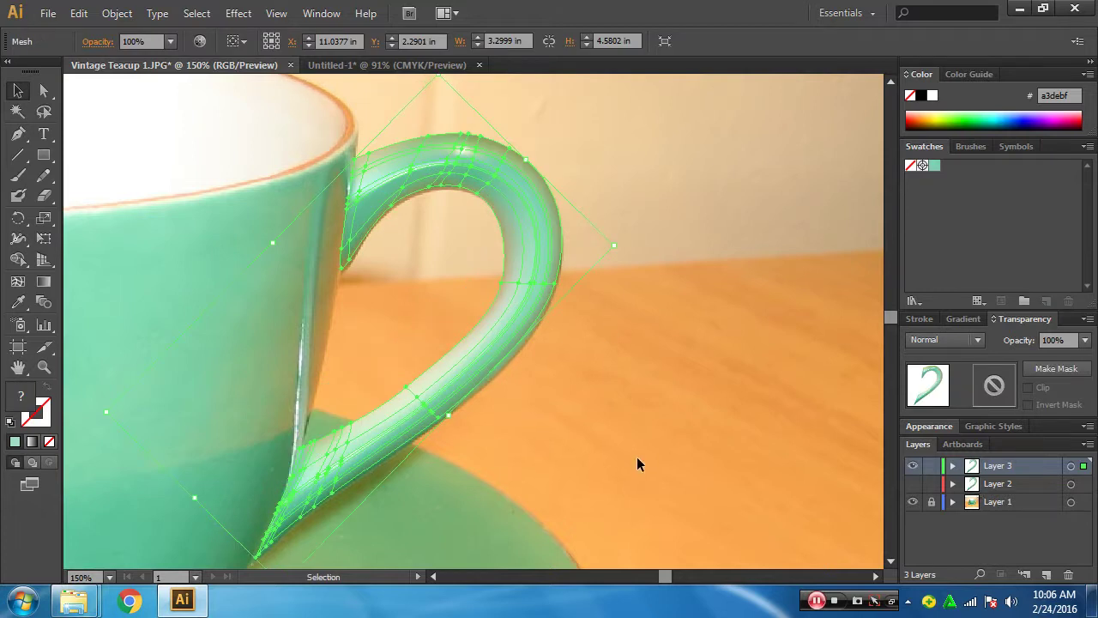
pyautogui.click(912, 501)
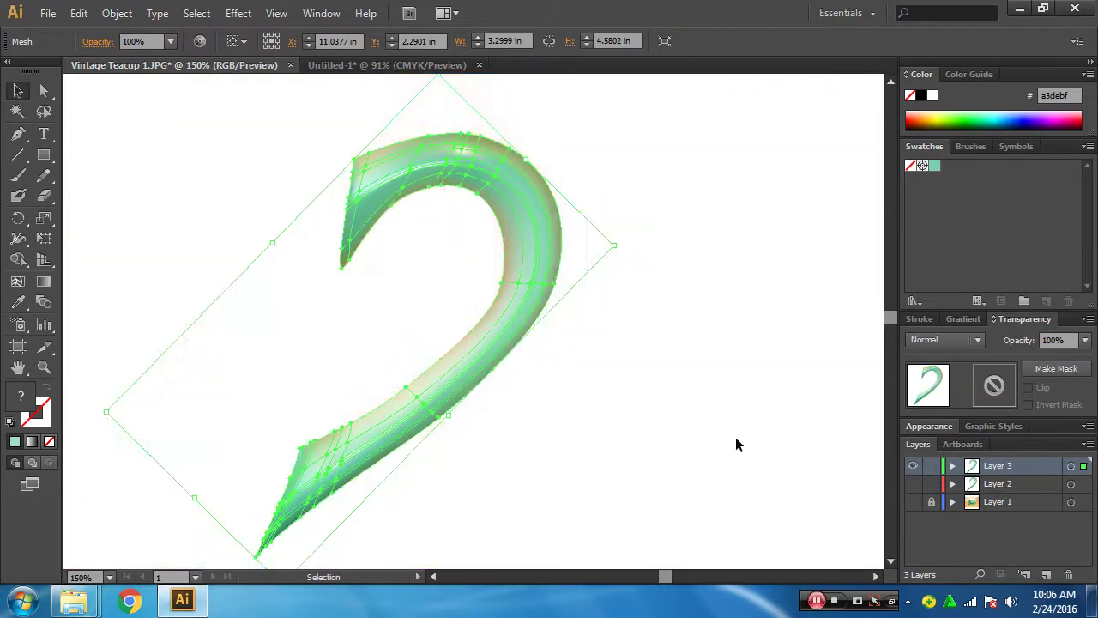
pyautogui.click(713, 454)
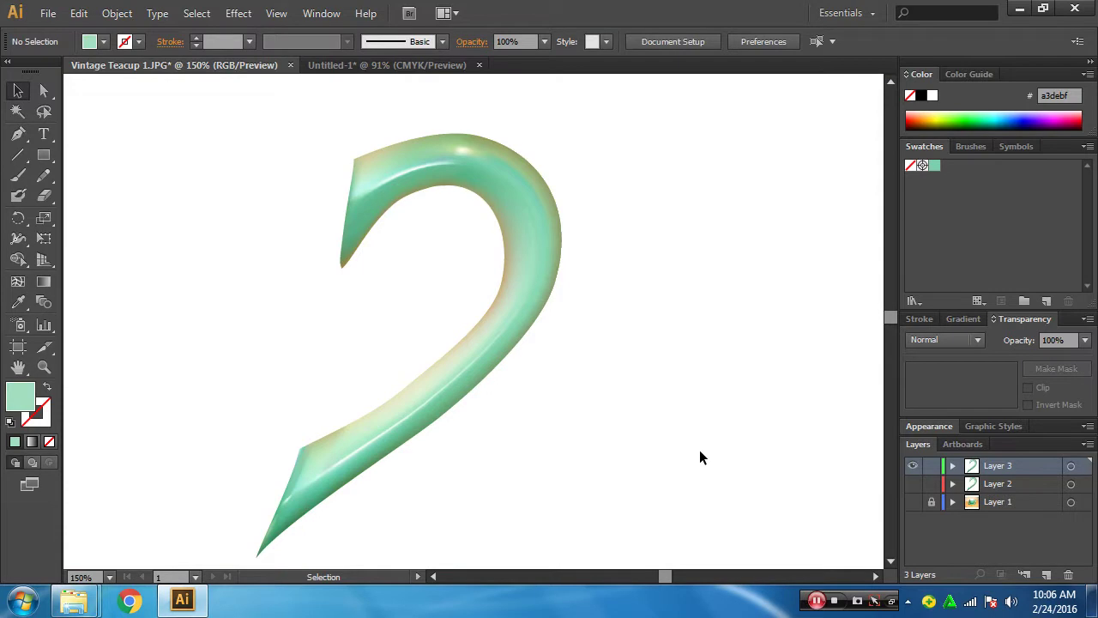
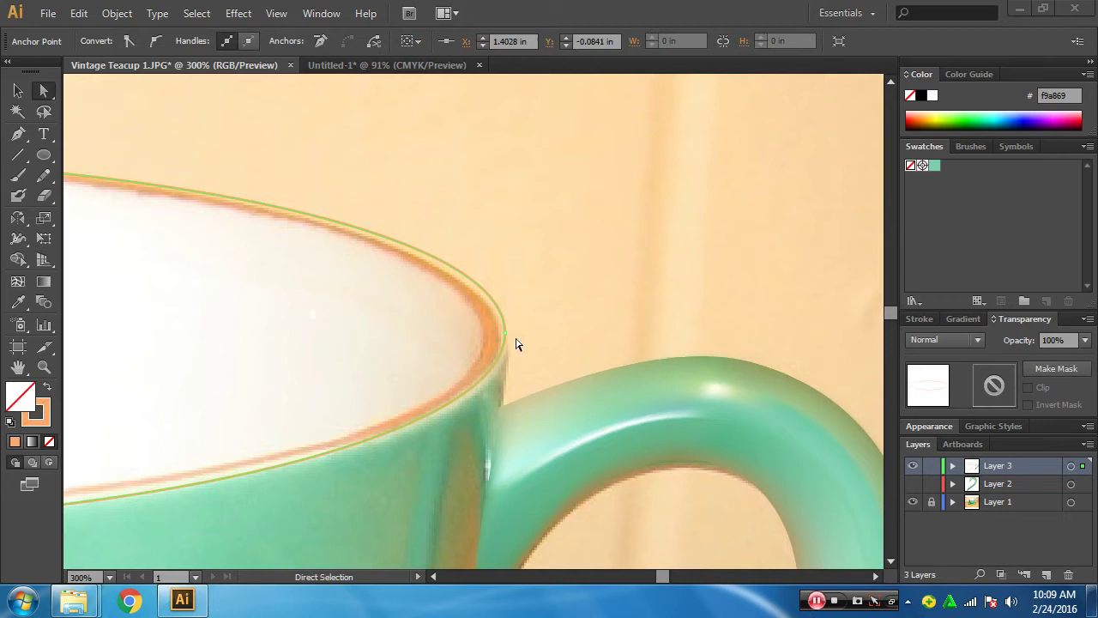
# - Drag the rim anchor's direction handle so the curve hugs the rim, then zoom out to 150%
pyautogui.click(505, 335)
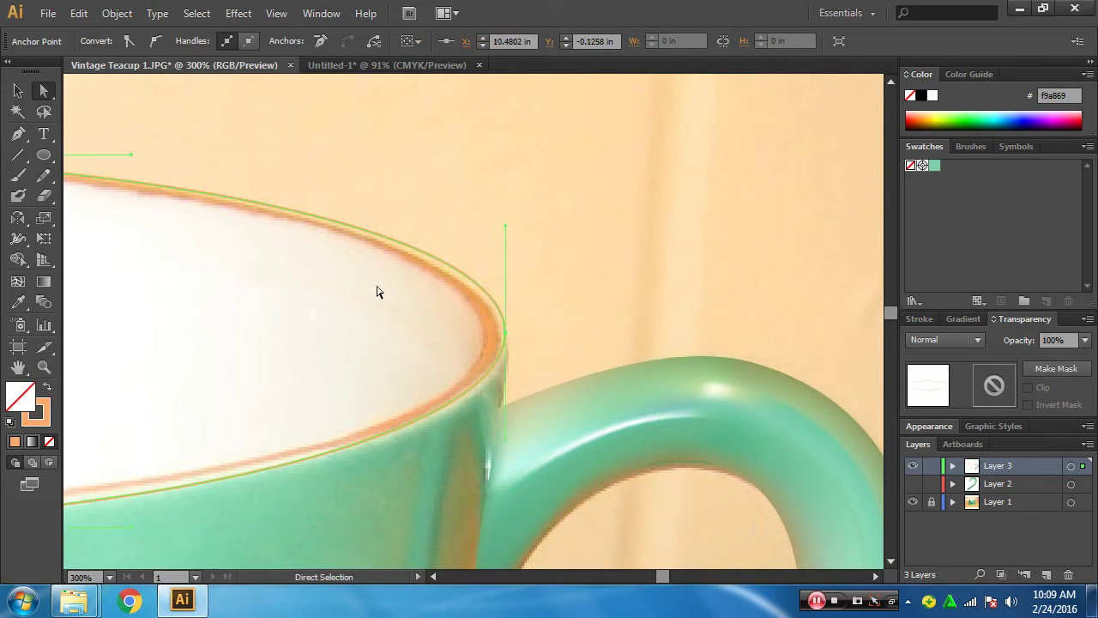
pyautogui.moveTo(505, 228); pyautogui.dragTo(504, 236)
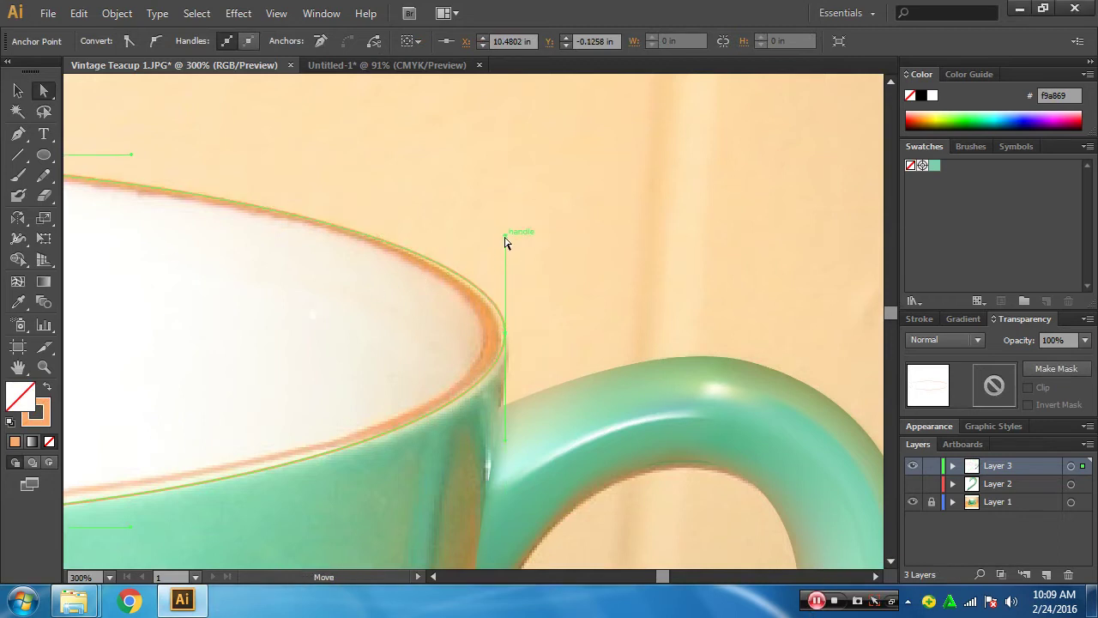
pyautogui.moveTo(335, 354); pyautogui.dragTo(515, 324)
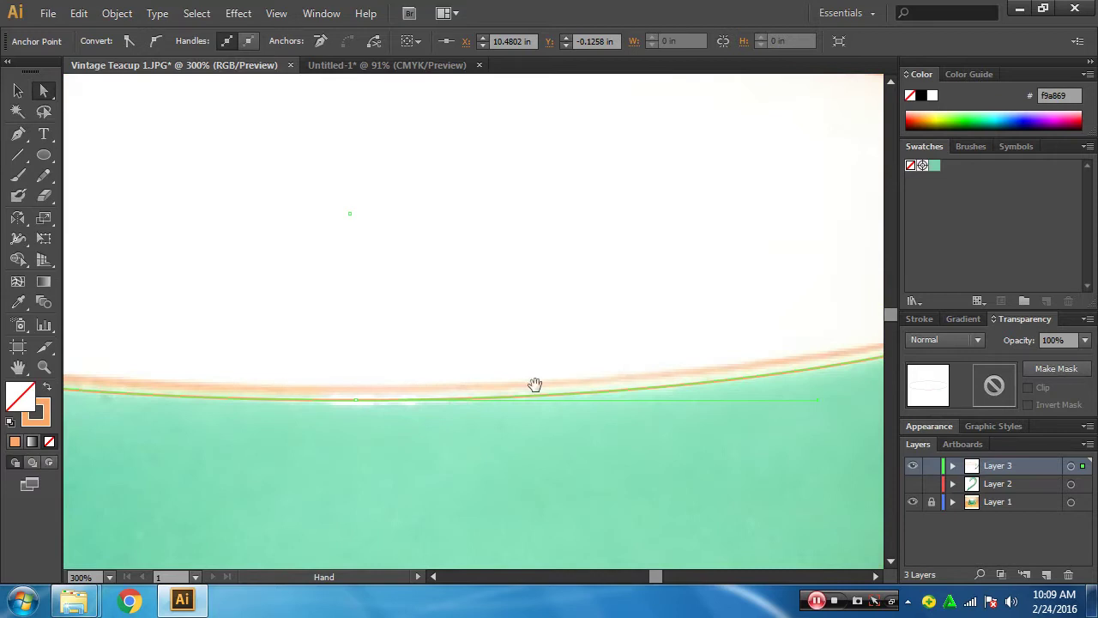
pyautogui.keyDown('ctrl'); pyautogui.keyDown('alt'); pyautogui.click(470, 400); pyautogui.keyUp('alt'); pyautogui.keyUp('ctrl')
pyautogui.keyDown('ctrl'); pyautogui.keyDown('alt'); pyautogui.click(454, 400); pyautogui.keyUp('alt'); pyautogui.keyUp('ctrl')
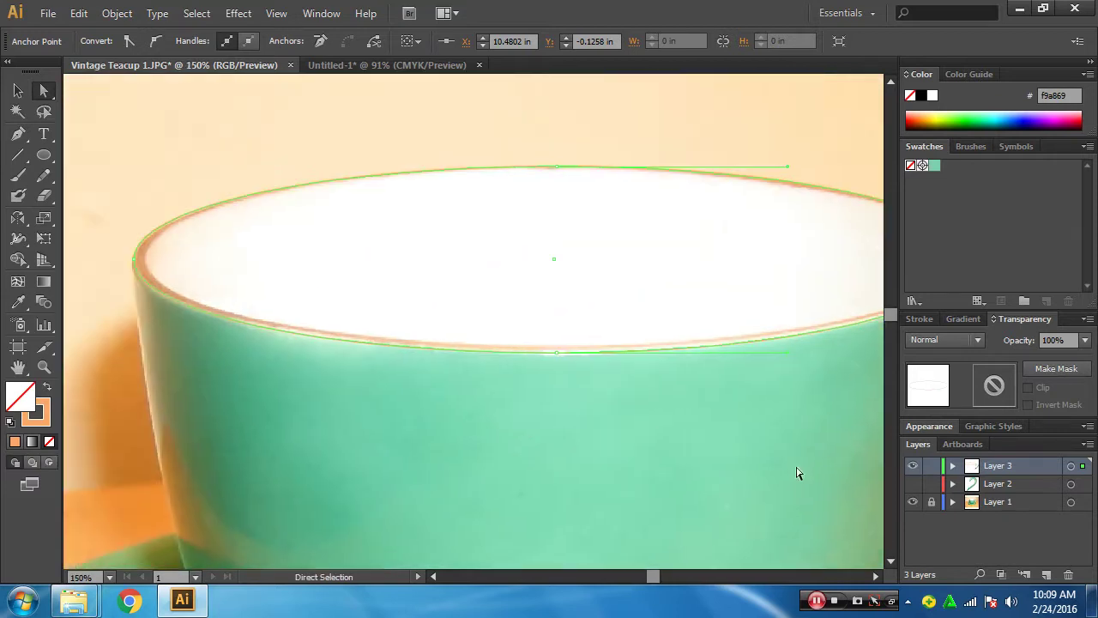
# - Raise the rim path's stroke weight to 6 pt
pyautogui.click(921, 320)
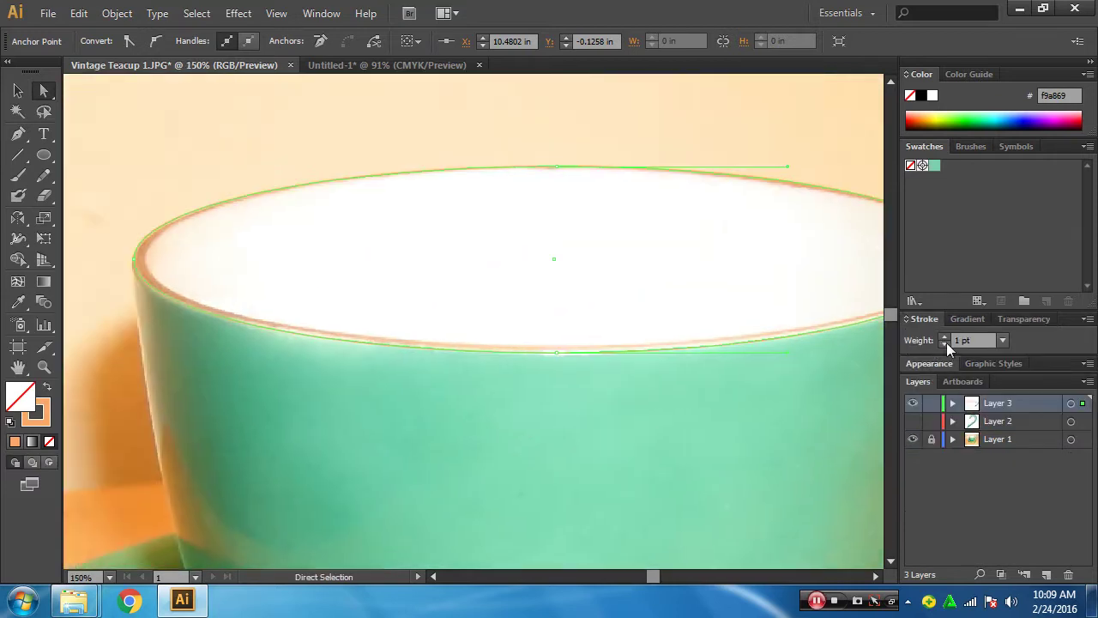
pyautogui.click(945, 337)
pyautogui.click(945, 337)
pyautogui.click(945, 337)
pyautogui.click(945, 337)
pyautogui.click(945, 337)
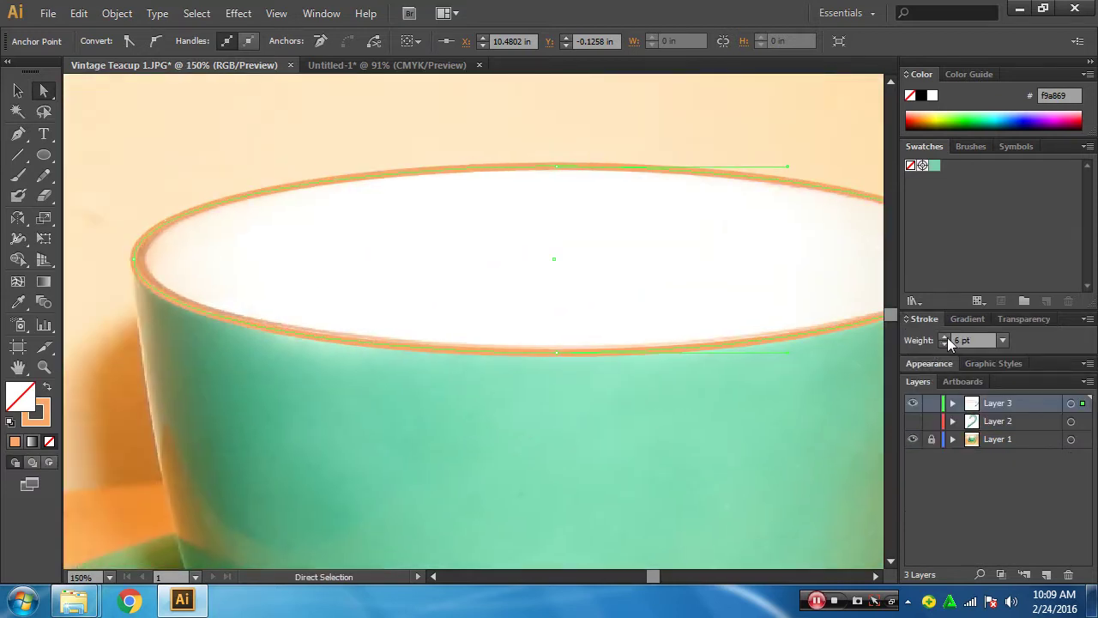
pyautogui.scroll(2, 490, 358)
pyautogui.keyDown('ctrl'); pyautogui.click(459, 341); pyautogui.keyUp('ctrl')
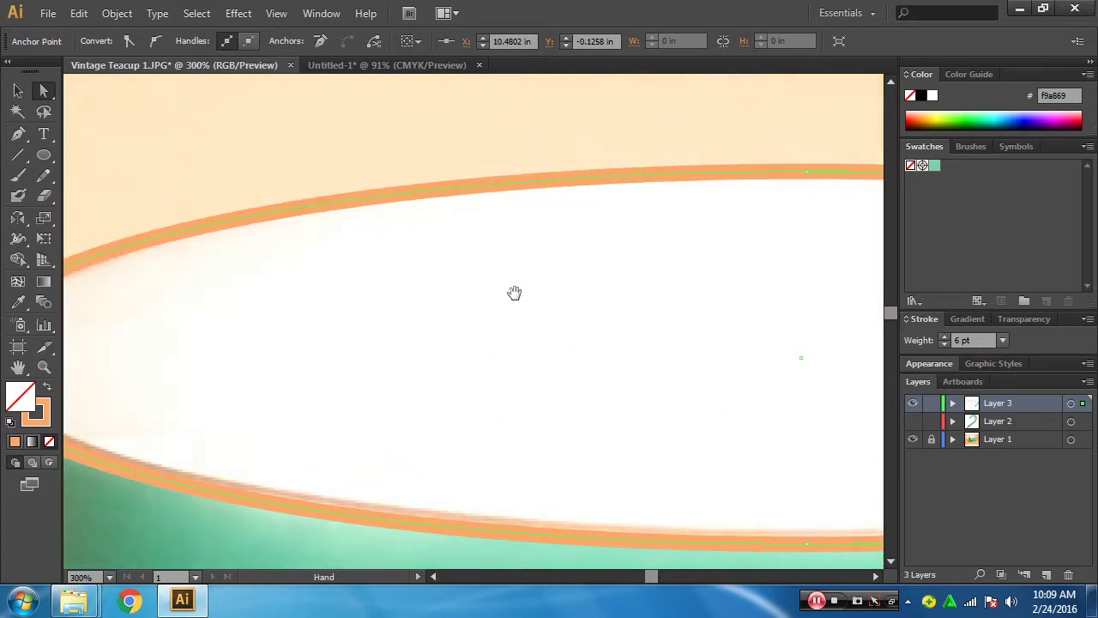
# - Set Align Stroke to Inside and reduce the rim stroke weight to 5 pt
pyautogui.click(906, 319)
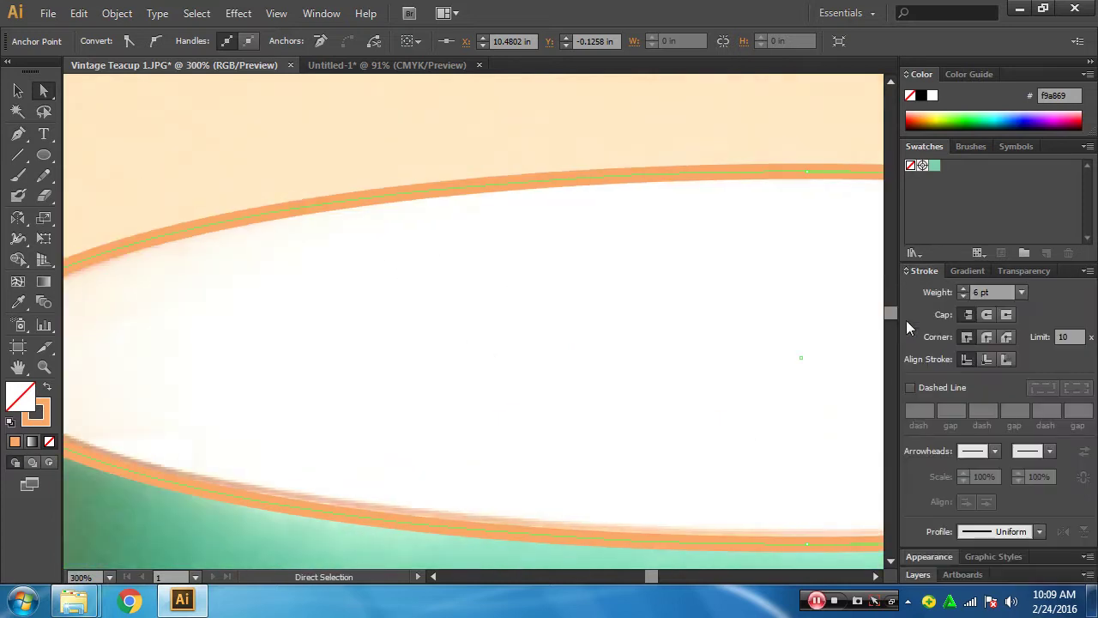
pyautogui.click(1008, 360)
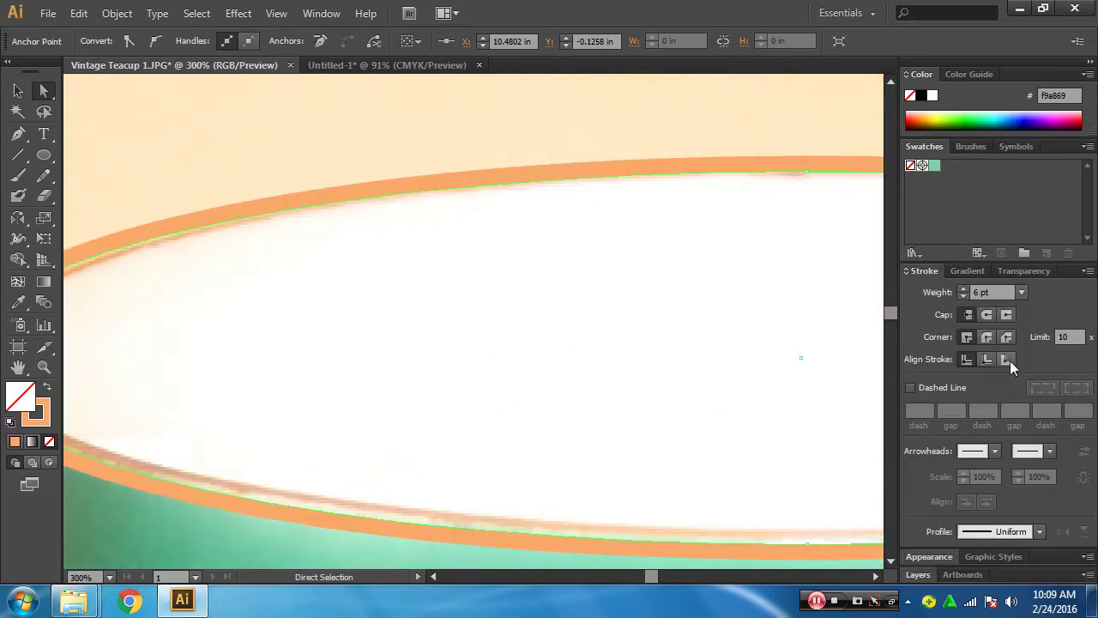
pyautogui.click(987, 360)
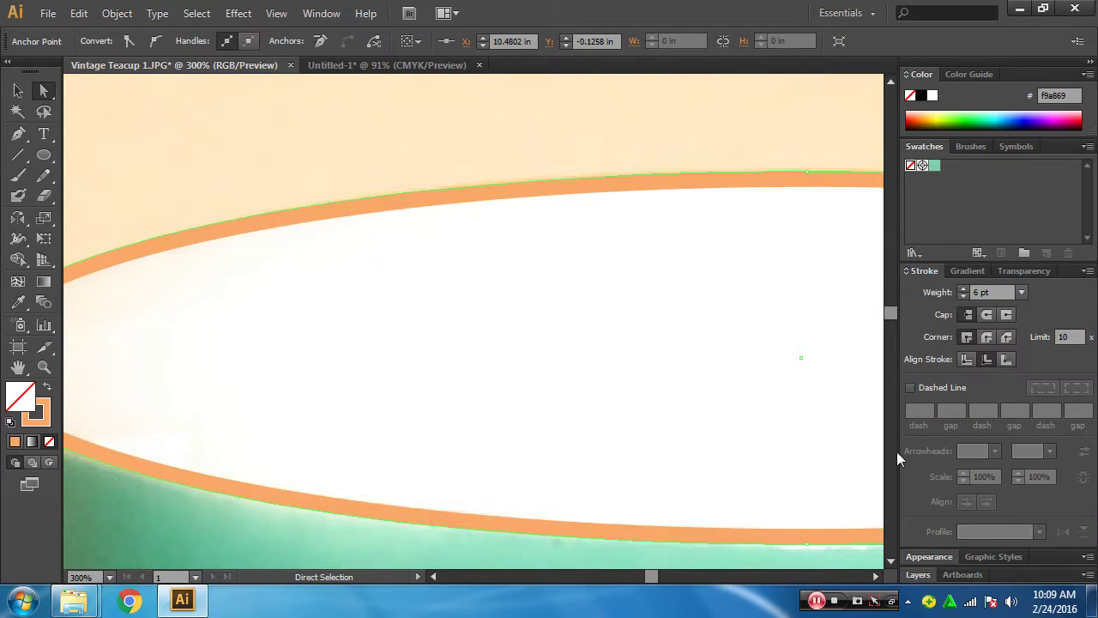
pyautogui.moveTo(353, 429); pyautogui.dragTo(587, 434)
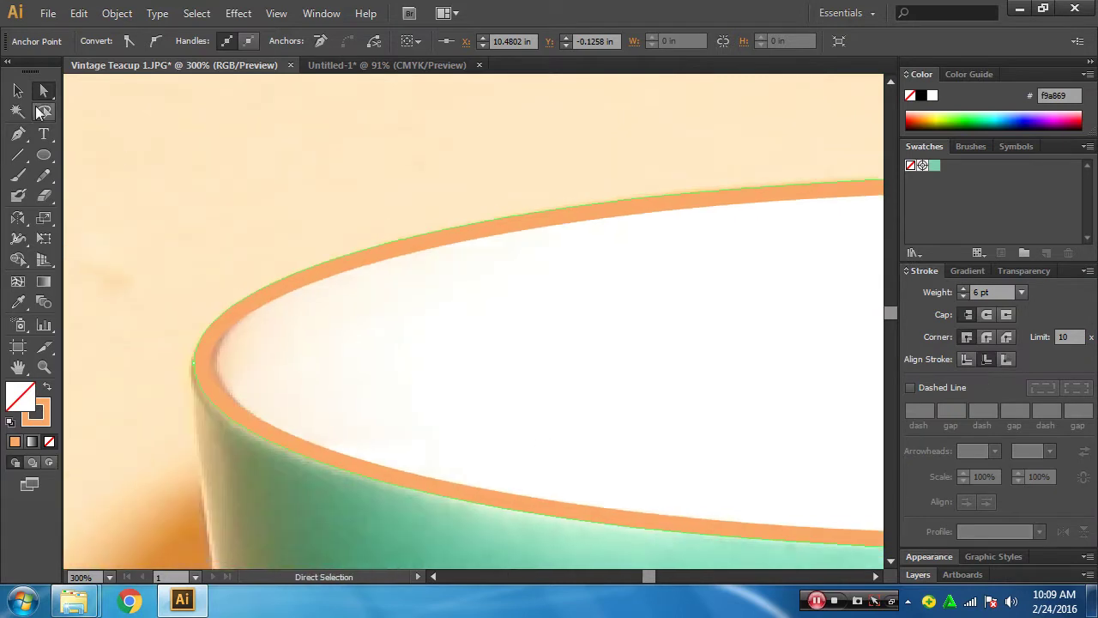
pyautogui.click(18, 90)
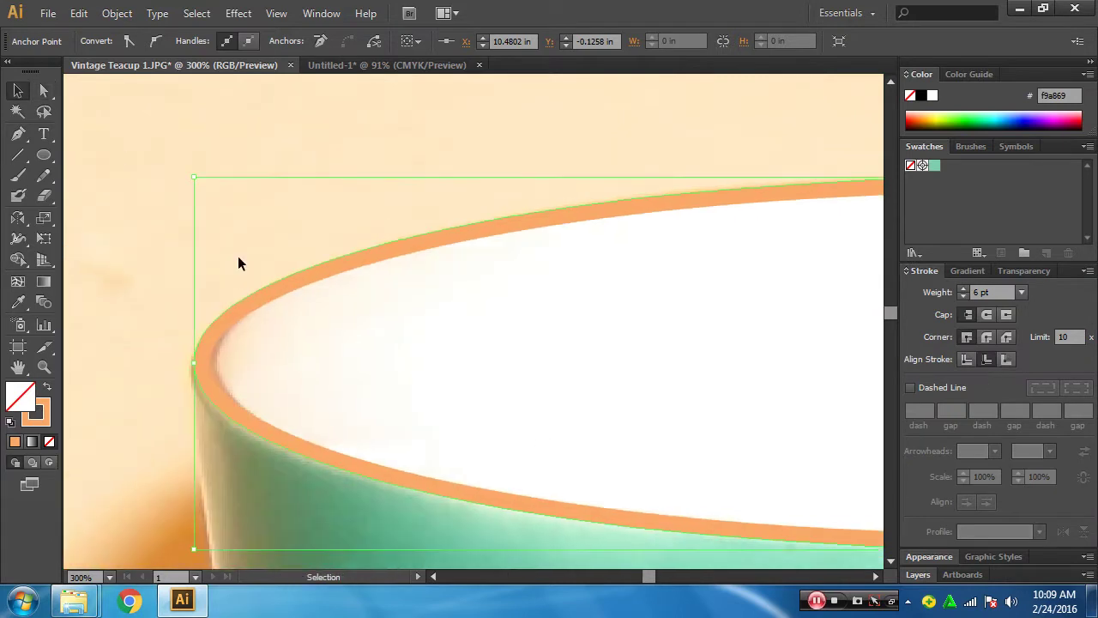
pyautogui.click(962, 297)
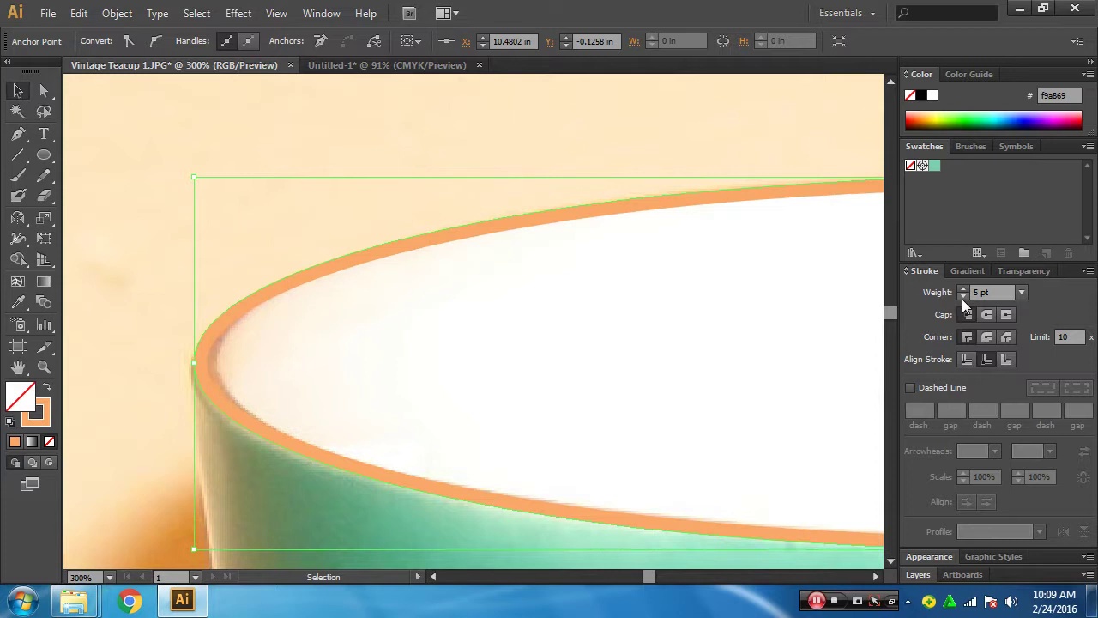
pyautogui.moveTo(836, 309); pyautogui.dragTo(624, 363)
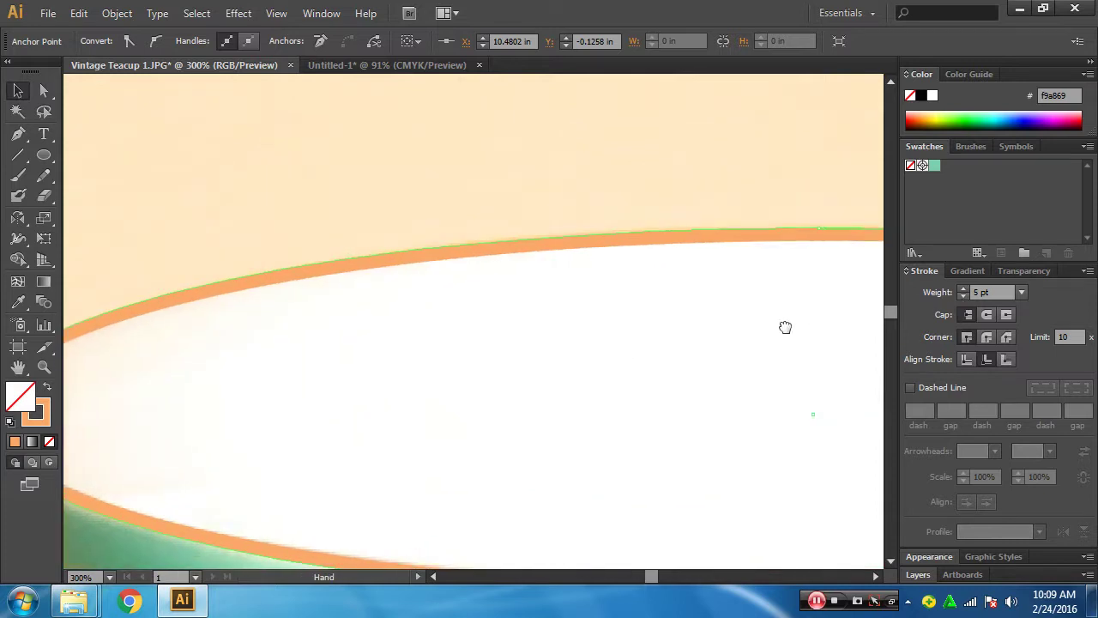
pyautogui.moveTo(784, 326); pyautogui.dragTo(612, 337)
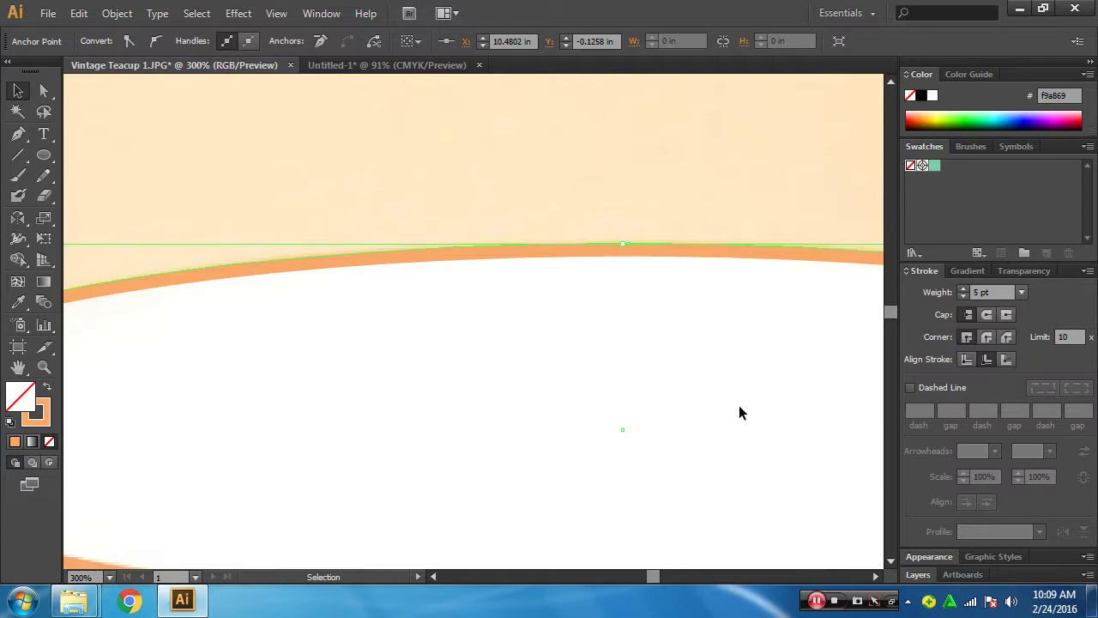
# - Set the rim stroke's opacity to 50%
pyautogui.moveTo(616, 346); pyautogui.dragTo(450, 356)
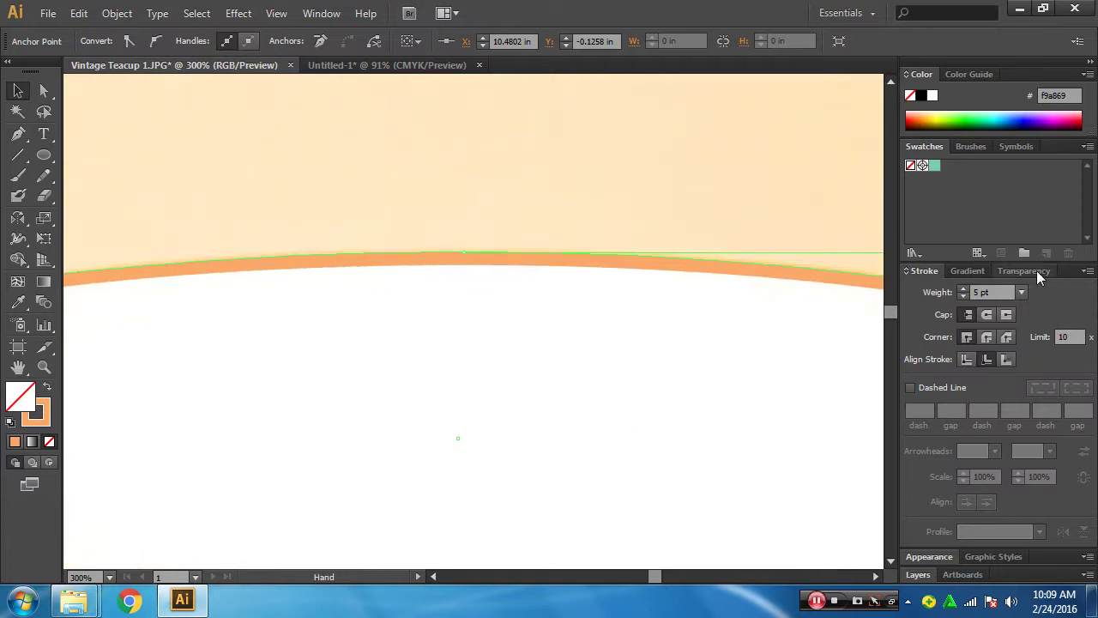
pyautogui.click(1024, 271)
pyautogui.click(1085, 471)
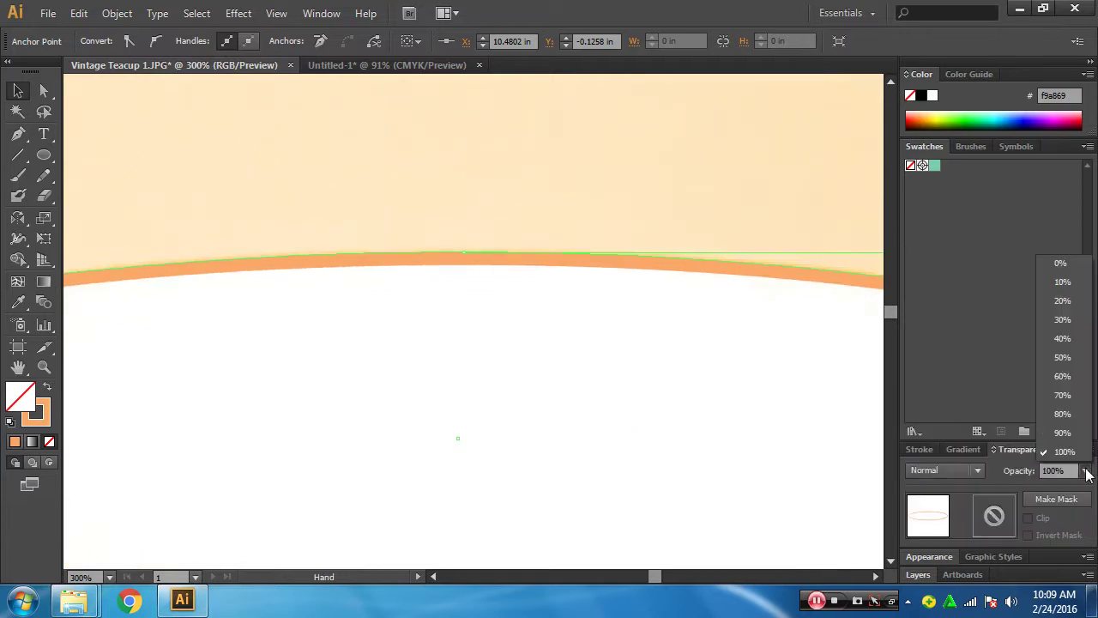
pyautogui.click(1065, 361)
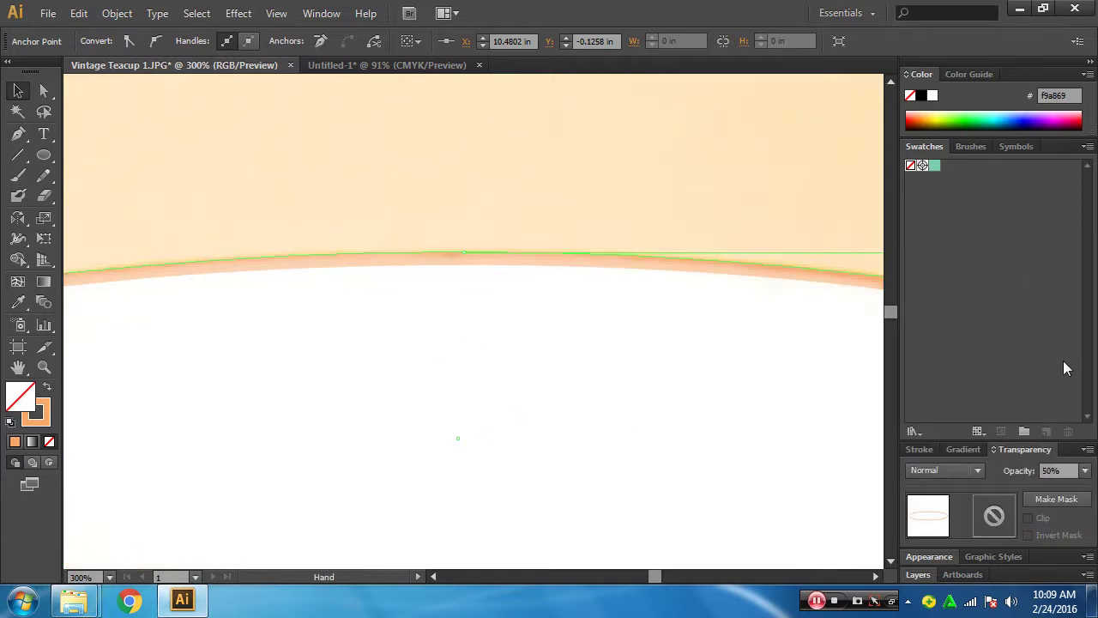
# - Try dark blue, orange and green rim stroke colours, undoing the green
pyautogui.click(38, 420)
pyautogui.click(1029, 115)
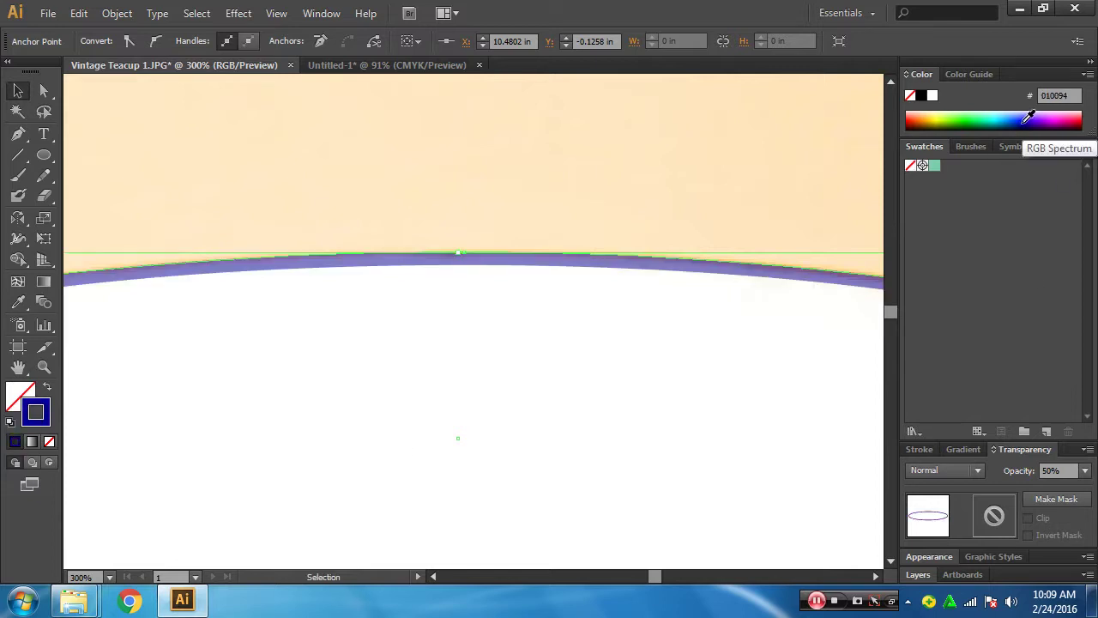
pyautogui.click(944, 114)
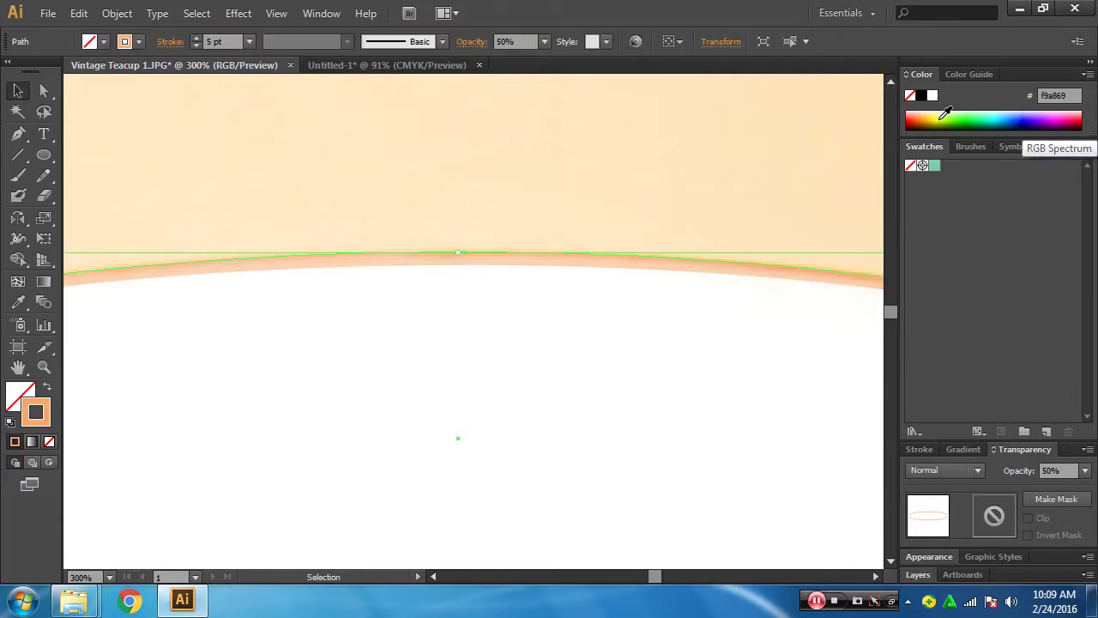
pyautogui.click(944, 116)
pyautogui.click(949, 116)
pyautogui.click(966, 116)
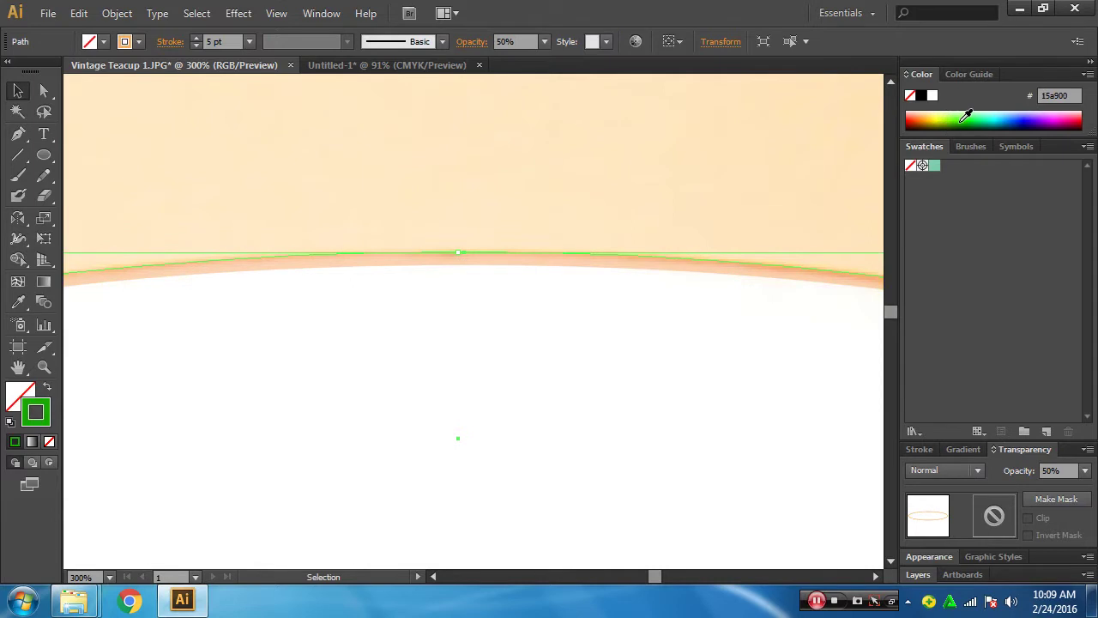
pyautogui.hotkey('ctrl', 'z')
# - Lower the rim stroke opacity to 20% and make the stroke bright green
pyautogui.click(1084, 471)
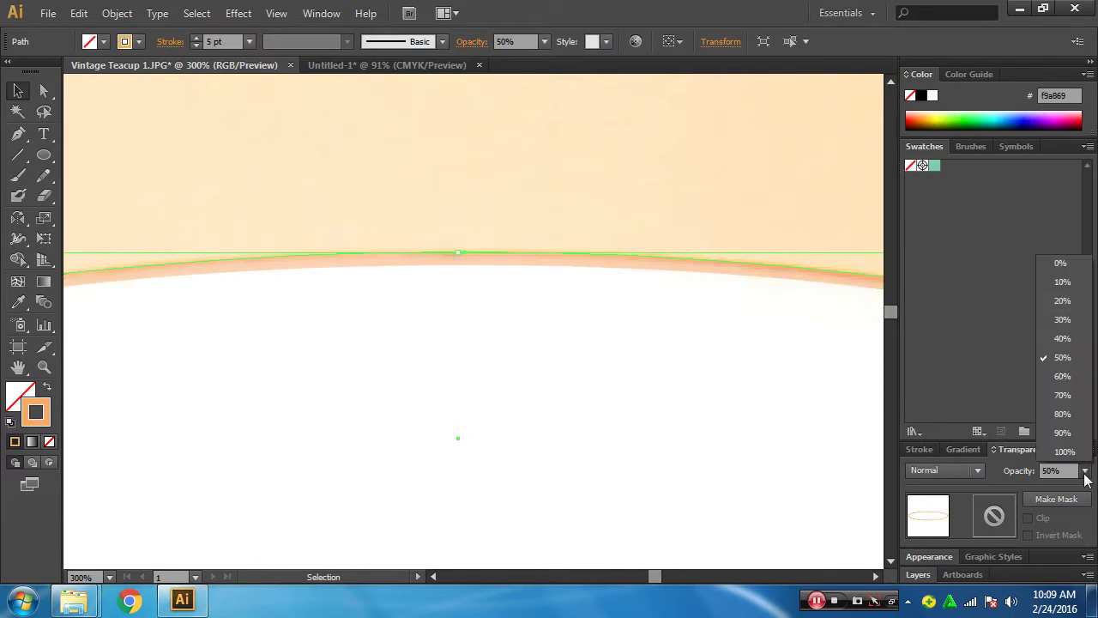
pyautogui.click(1066, 301)
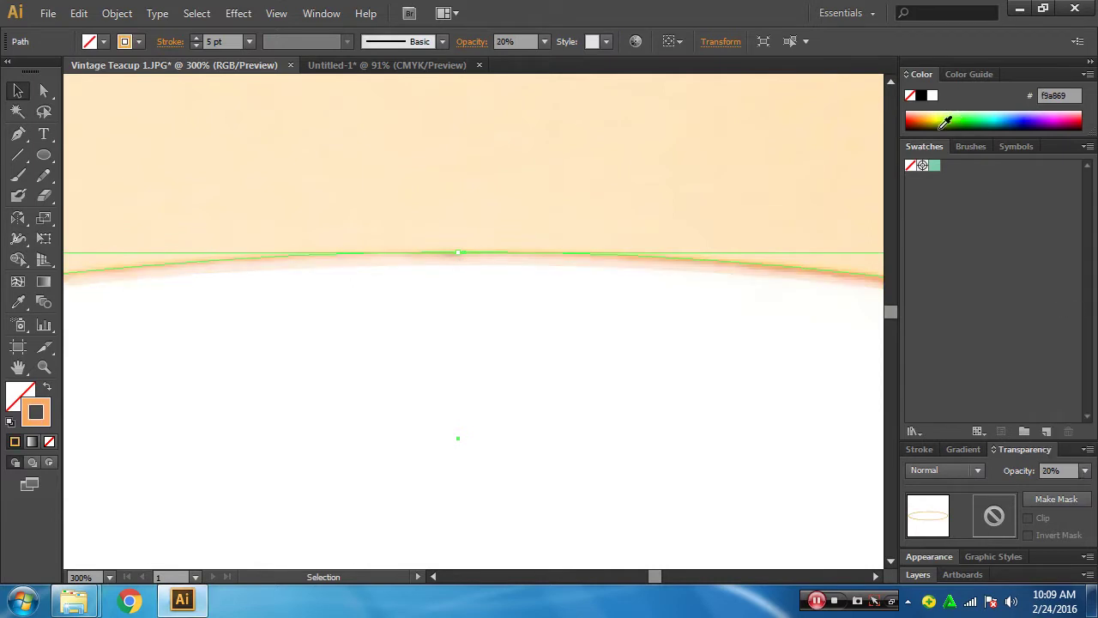
pyautogui.click(917, 115)
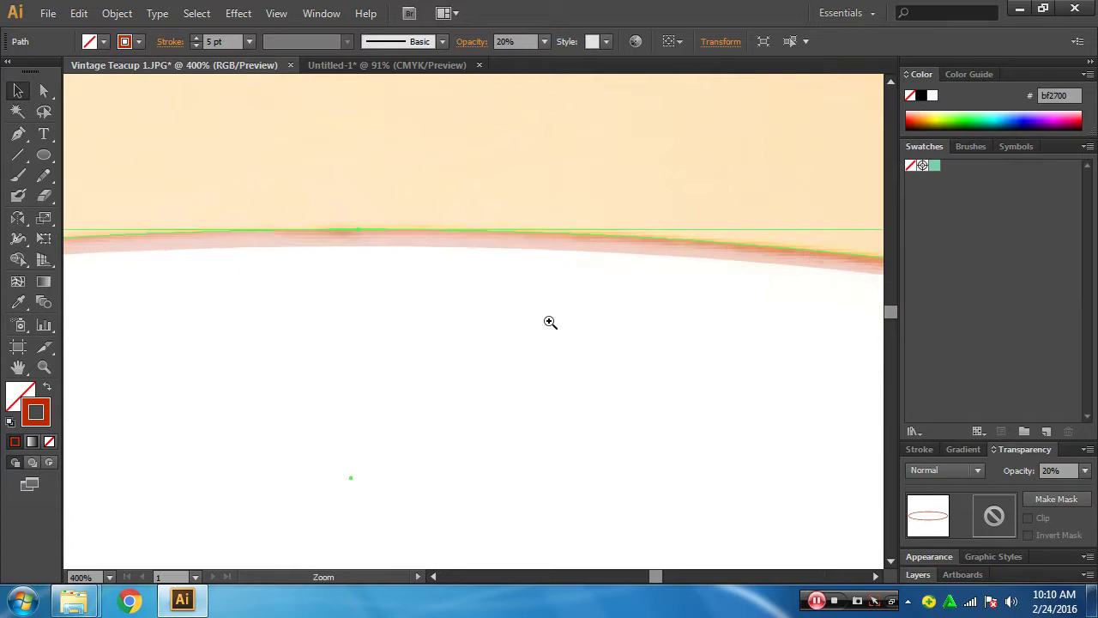
pyautogui.scroll(3, 549, 321)
pyautogui.moveTo(566, 352); pyautogui.dragTo(571, 415)
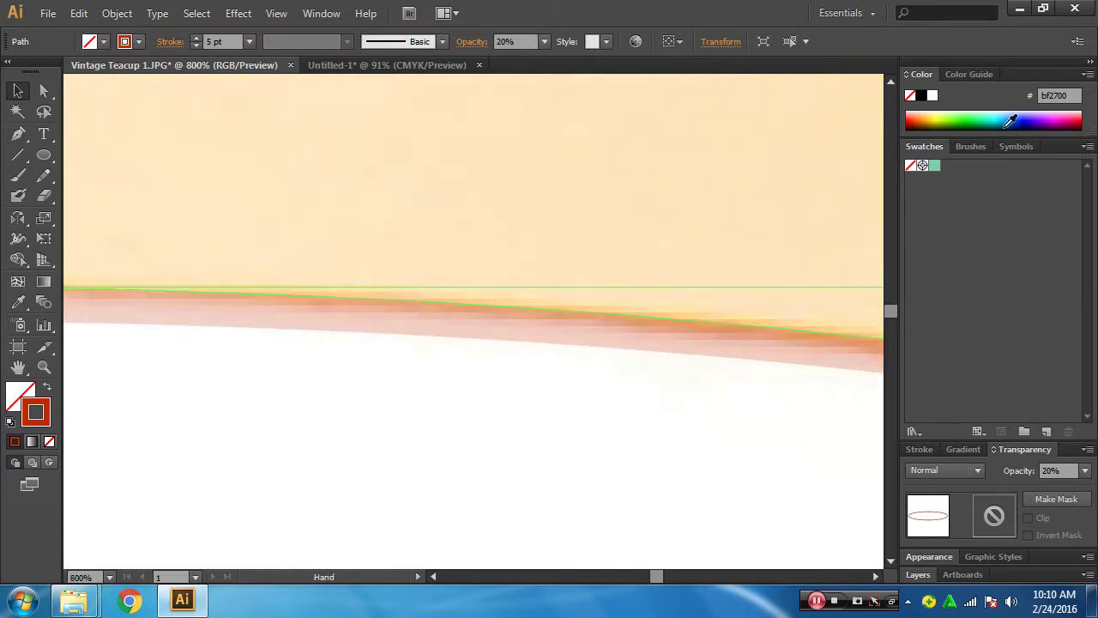
pyautogui.click(962, 117)
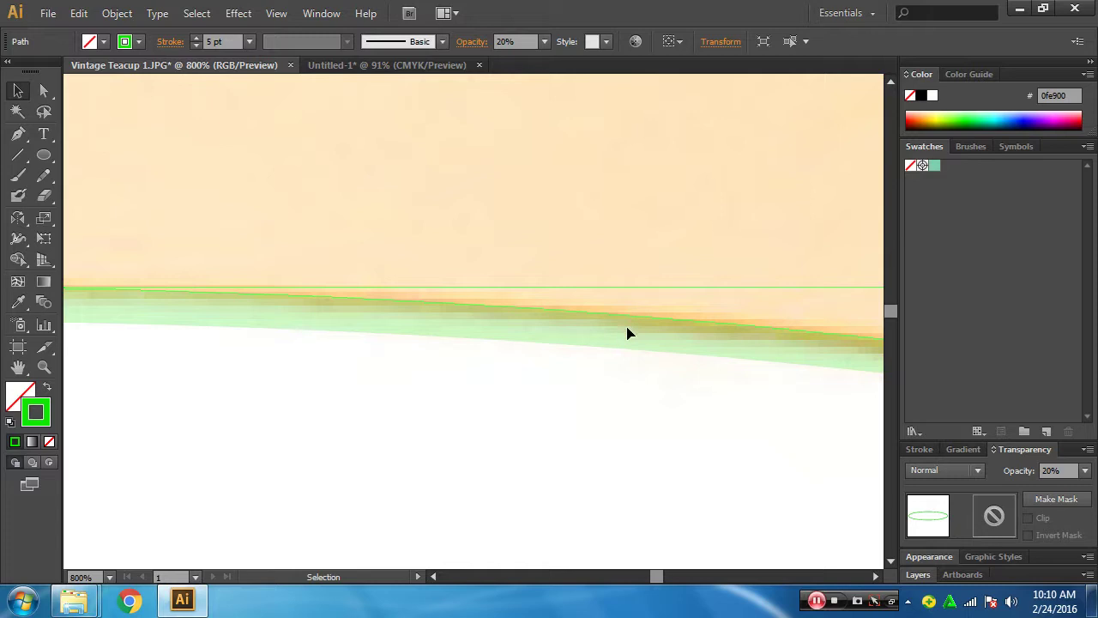
# - Nudge the green rim path down and back up with Shift+arrow keys onto the rim edge
pyautogui.hotkey('shift', 'Down')
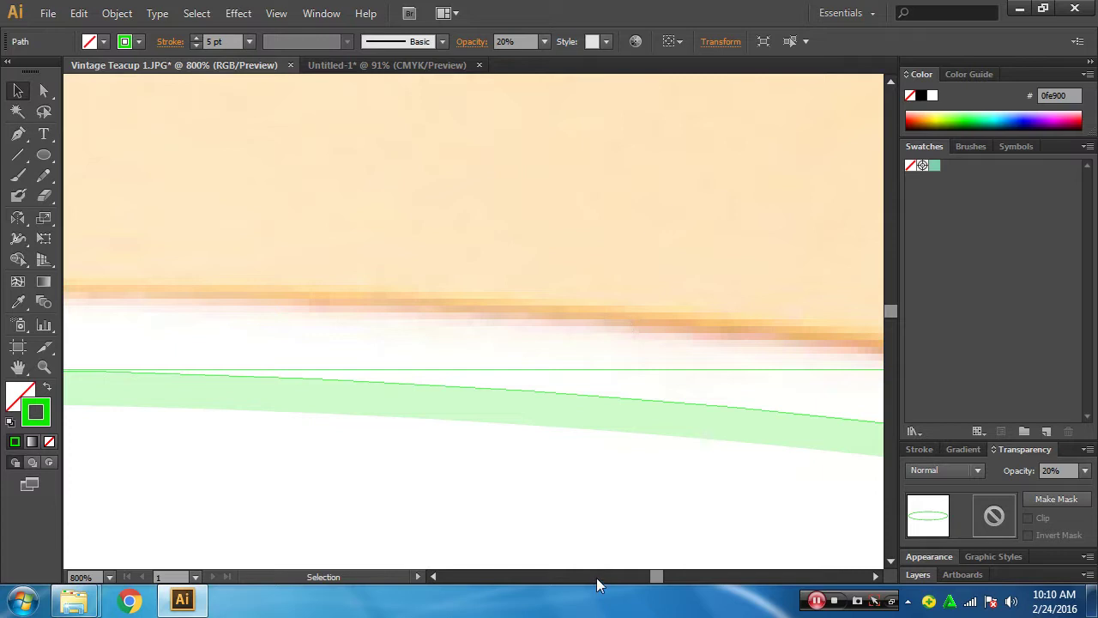
pyautogui.press('a')
pyautogui.hotkey('shift', 'Up')
pyautogui.press('v')
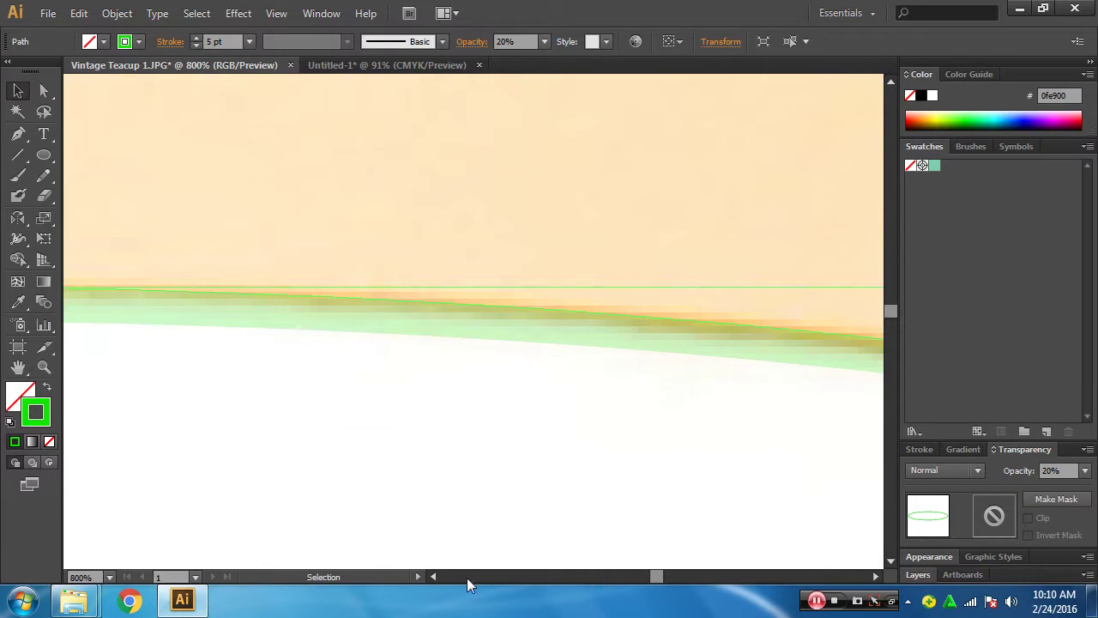
pyautogui.hotkey('ctrl', 'alt', 'space')
# - Frame the whole rim and apply Object > Expand Appearance to the green-stroked ellipse
pyautogui.click(401, 427)
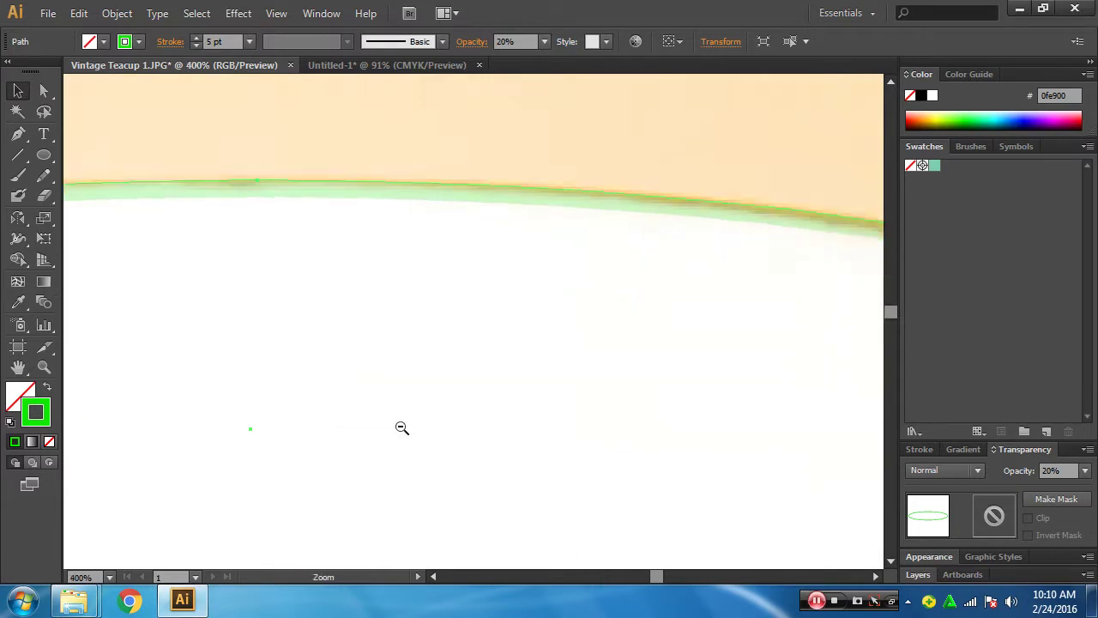
pyautogui.click(399, 429)
pyautogui.click(407, 339)
pyautogui.click(427, 340)
pyautogui.click(427, 340)
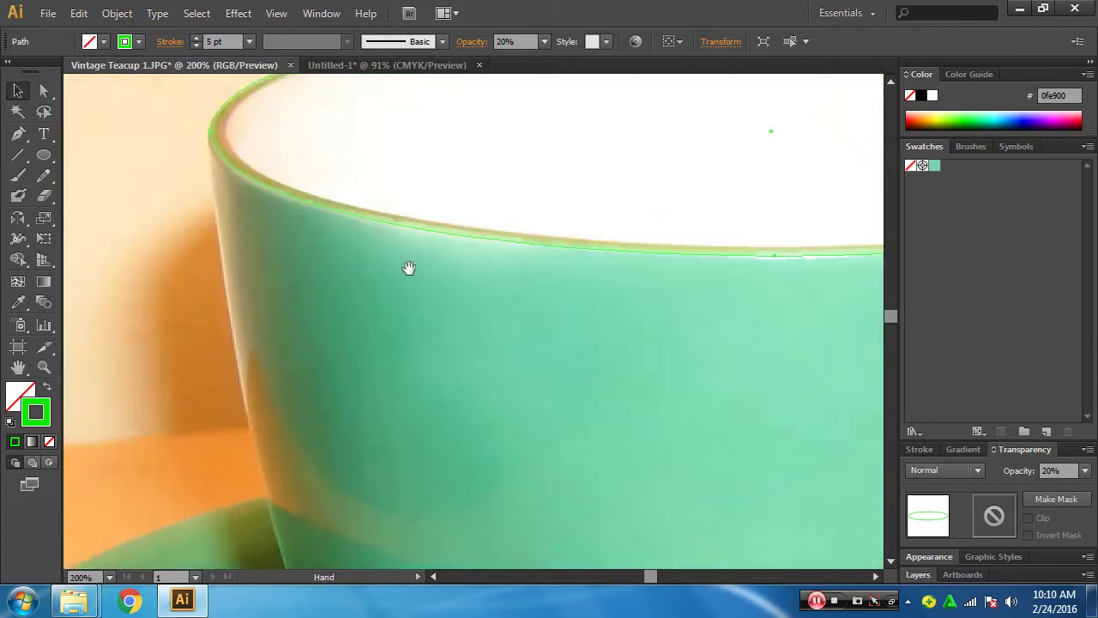
pyautogui.moveTo(407, 267)
pyautogui.mouseDown()
pyautogui.moveTo(466, 383)
pyautogui.moveTo(527, 430)
pyautogui.mouseUp()
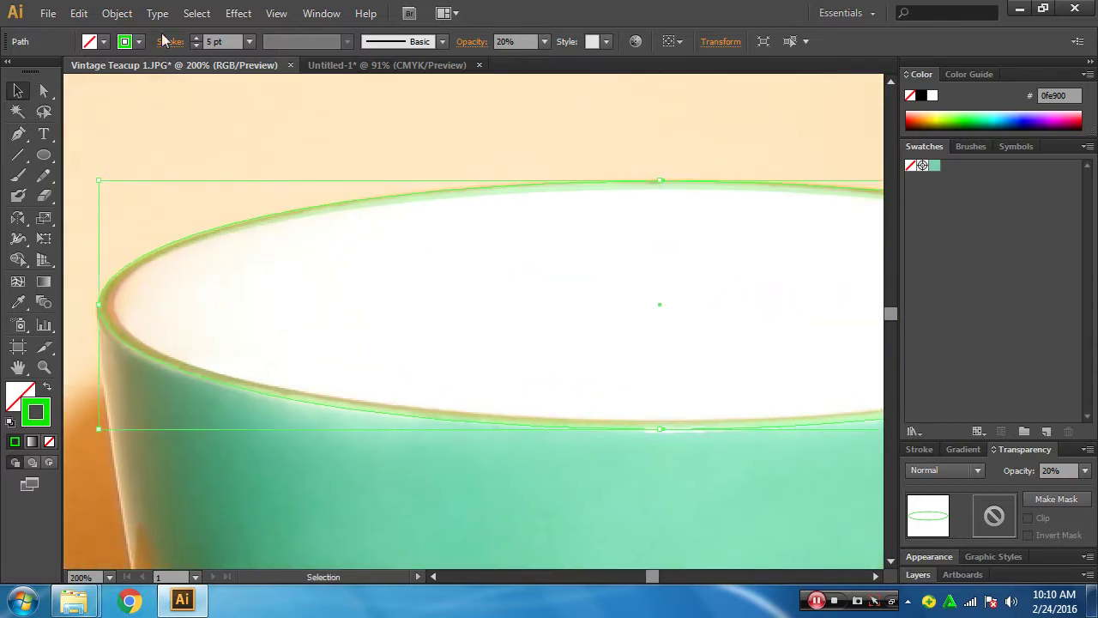
pyautogui.click(118, 14)
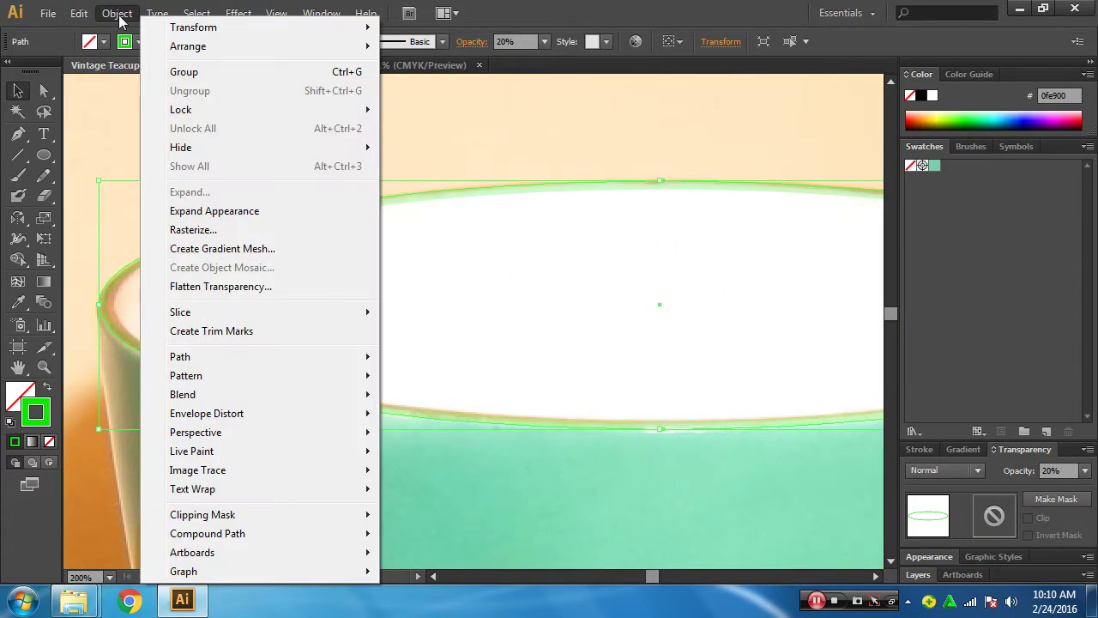
pyautogui.click(192, 220)
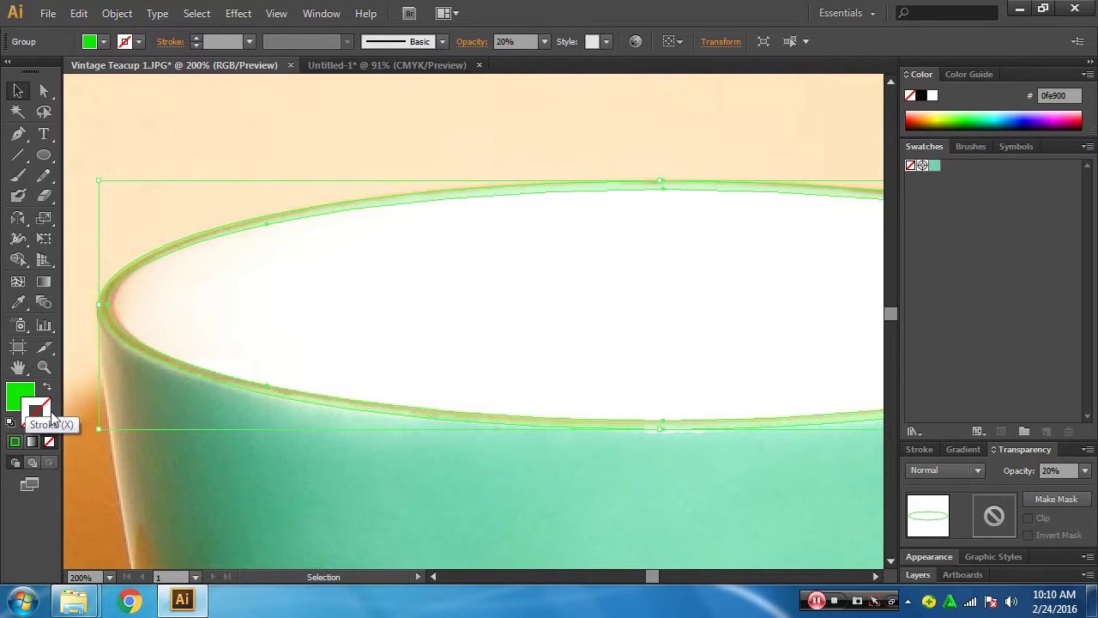
pyautogui.moveTo(633, 211); pyautogui.dragTo(466, 383)
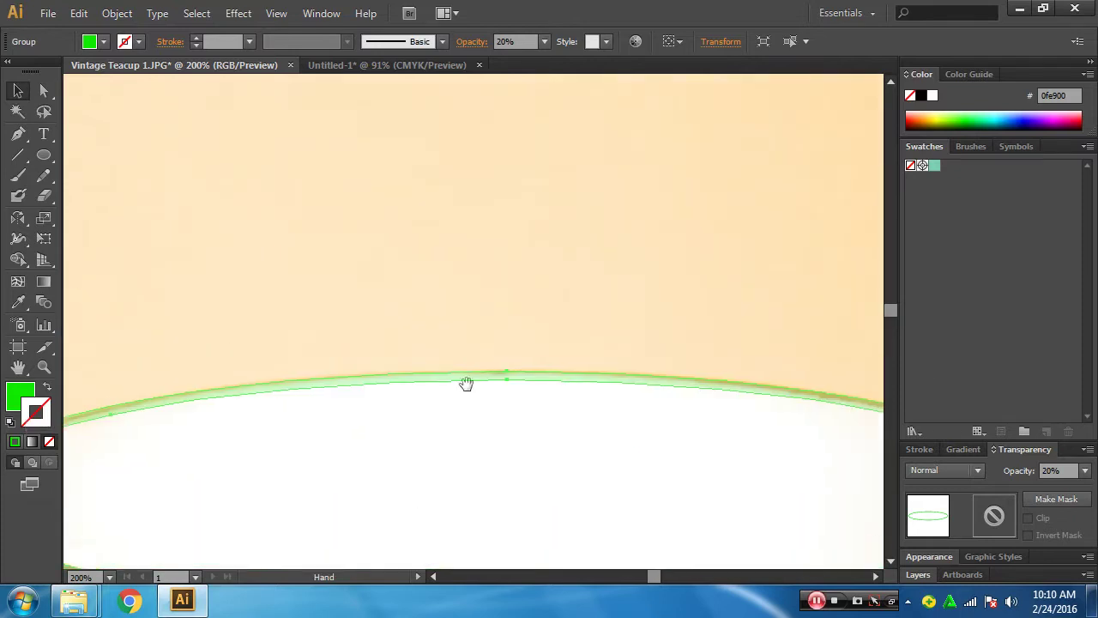
pyautogui.click(43, 155)
pyautogui.moveTo(122, 117); pyautogui.dragTo(611, 309)
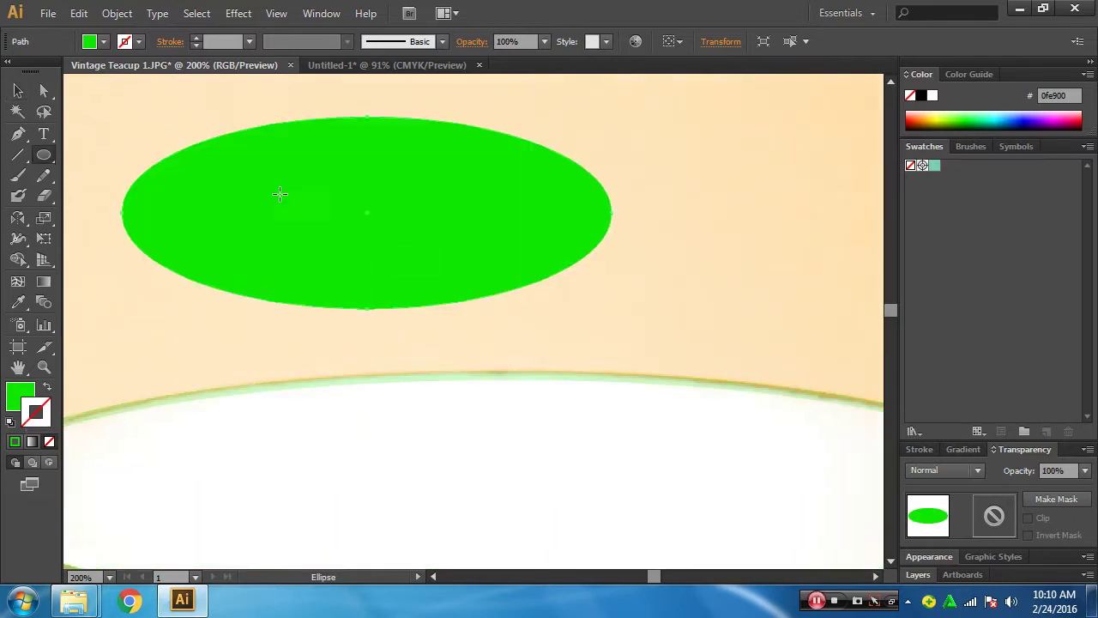
pyautogui.moveTo(196, 162); pyautogui.dragTo(558, 273)
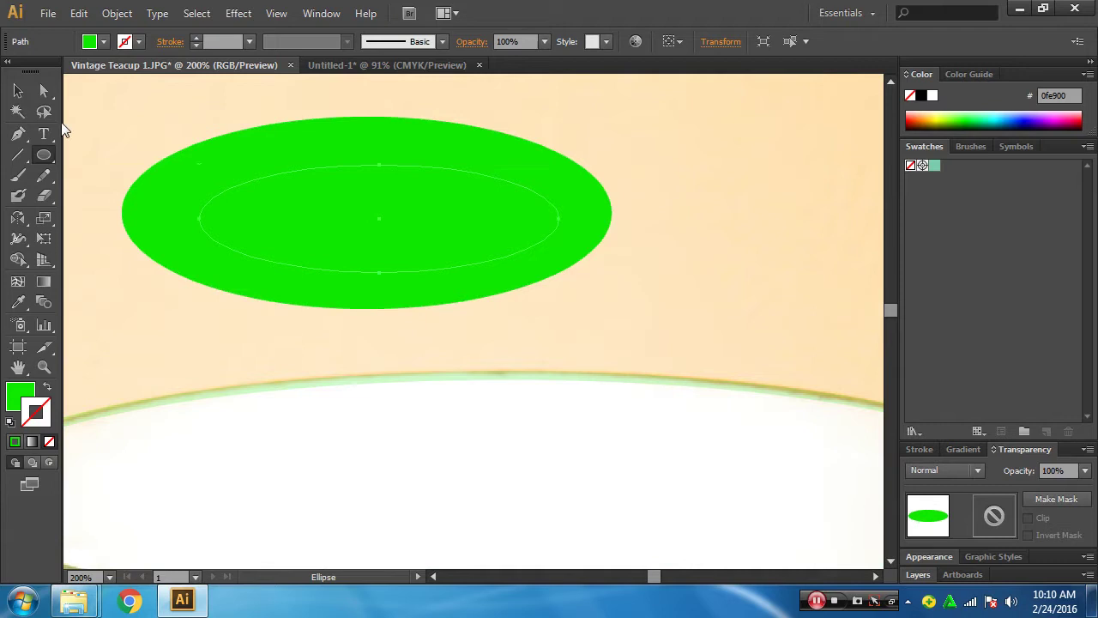
pyautogui.click(18, 90)
pyautogui.moveTo(179, 126); pyautogui.dragTo(283, 197)
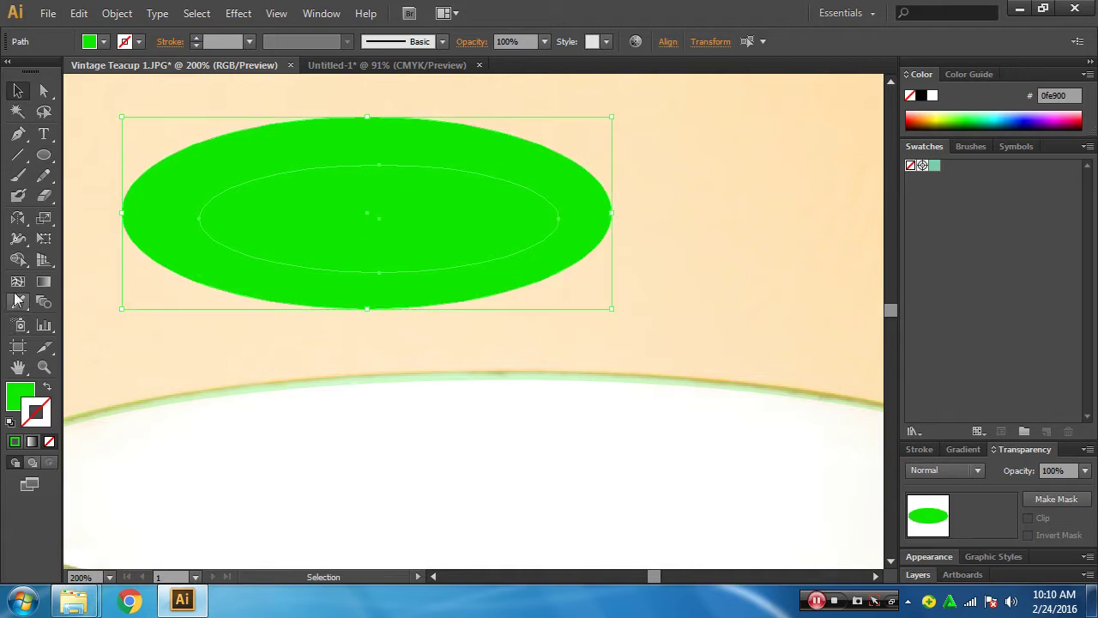
pyautogui.click(18, 259)
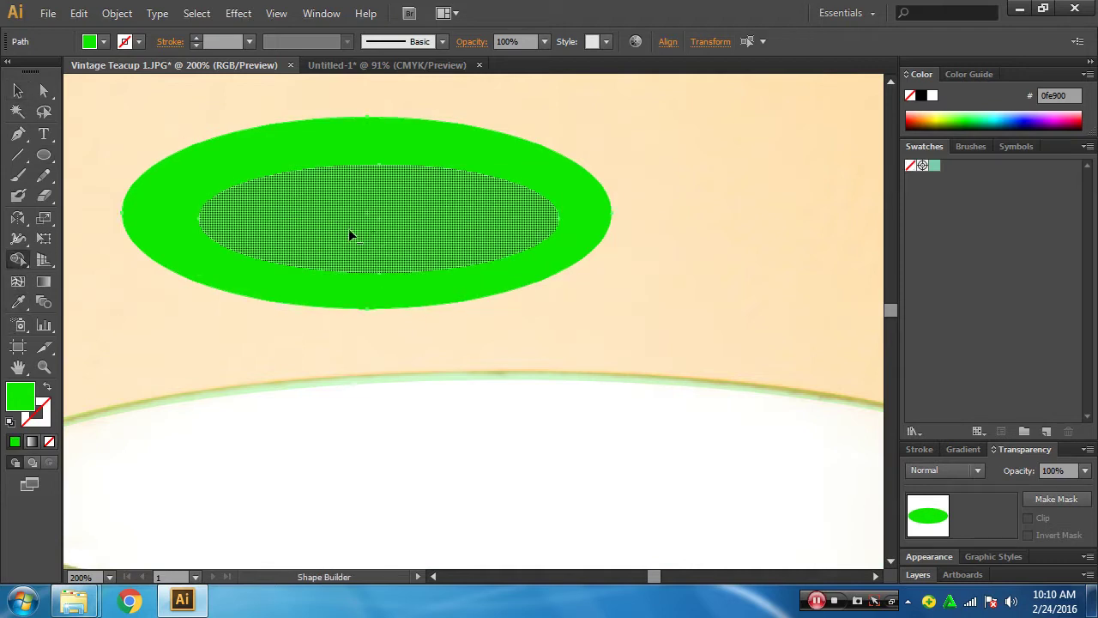
pyautogui.keyDown('alt'); pyautogui.click(349, 230); pyautogui.keyUp('alt')
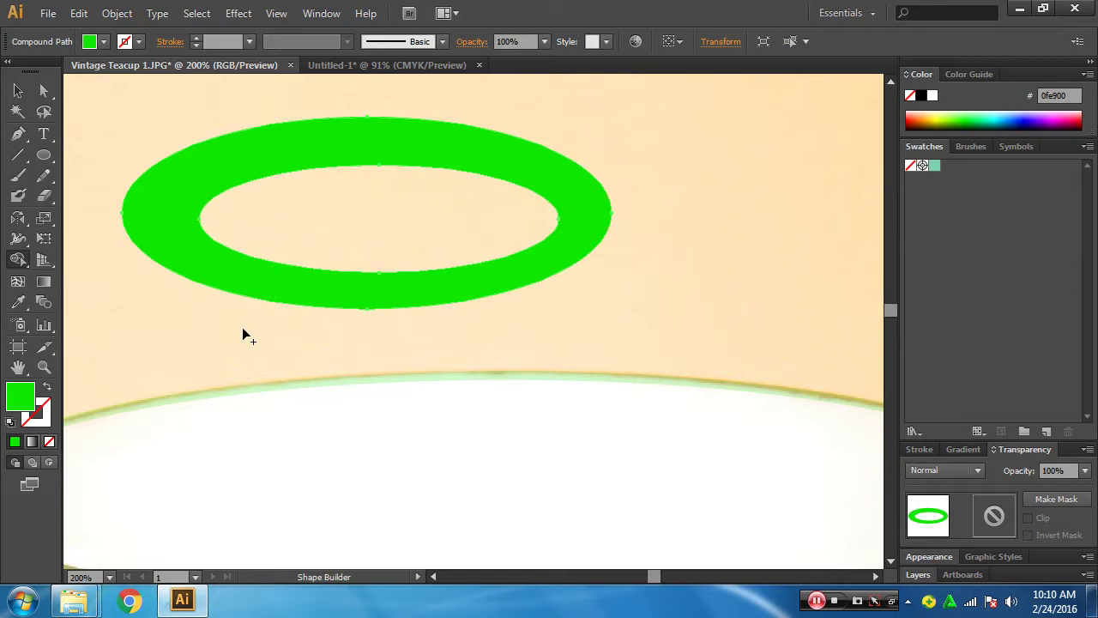
pyautogui.press('Delete')
pyautogui.press('v')
# - Zoom in on the rim outline and drag its top anchor up onto the rim edge
pyautogui.scroll(-2, 398, 311)
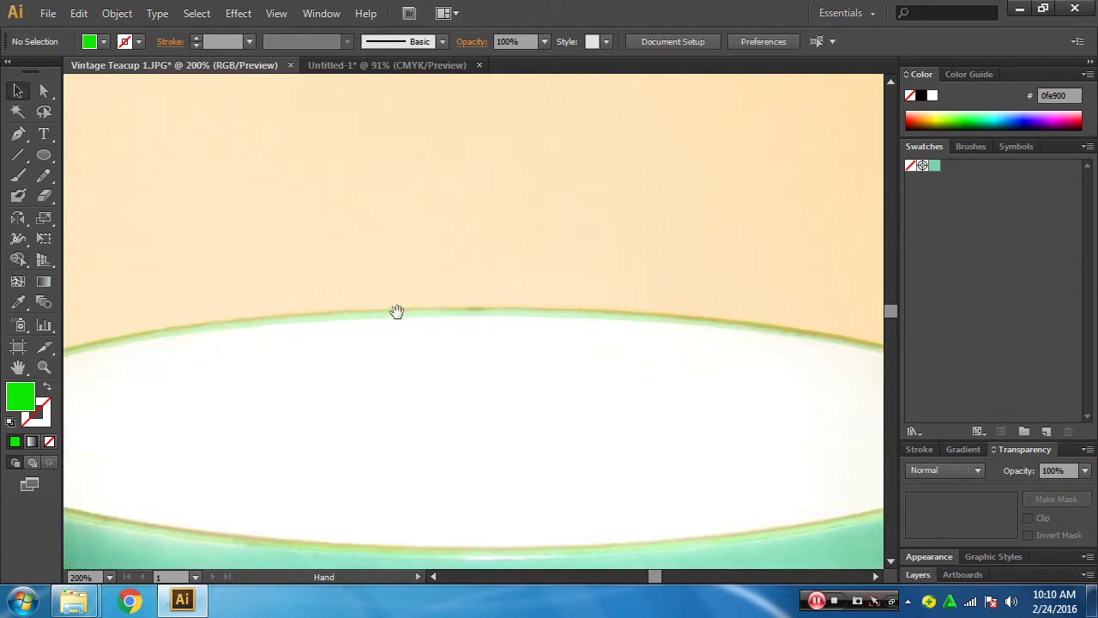
pyautogui.click(44, 91)
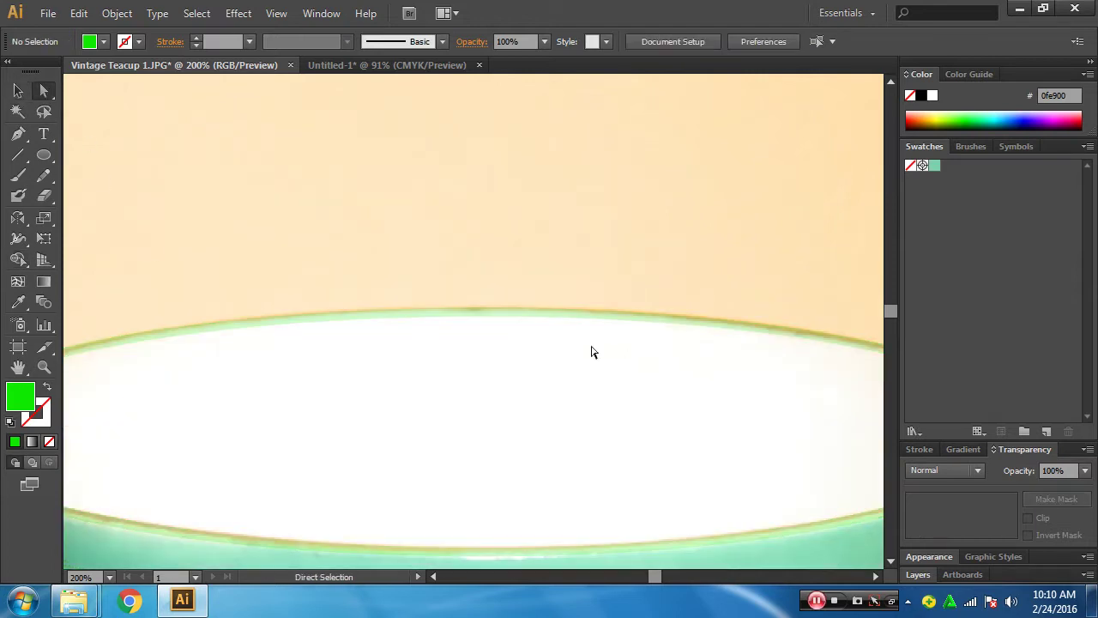
pyautogui.click(493, 317)
pyautogui.click(504, 347)
pyautogui.click(504, 346)
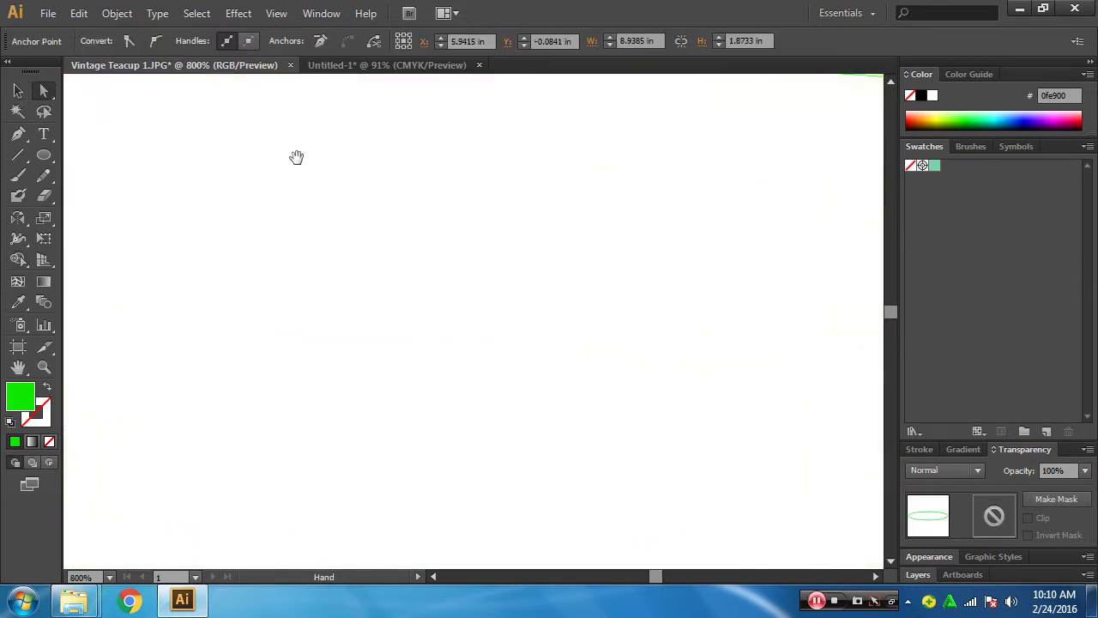
pyautogui.moveTo(297, 157); pyautogui.dragTo(460, 441)
pyautogui.moveTo(447, 399); pyautogui.dragTo(444, 385)
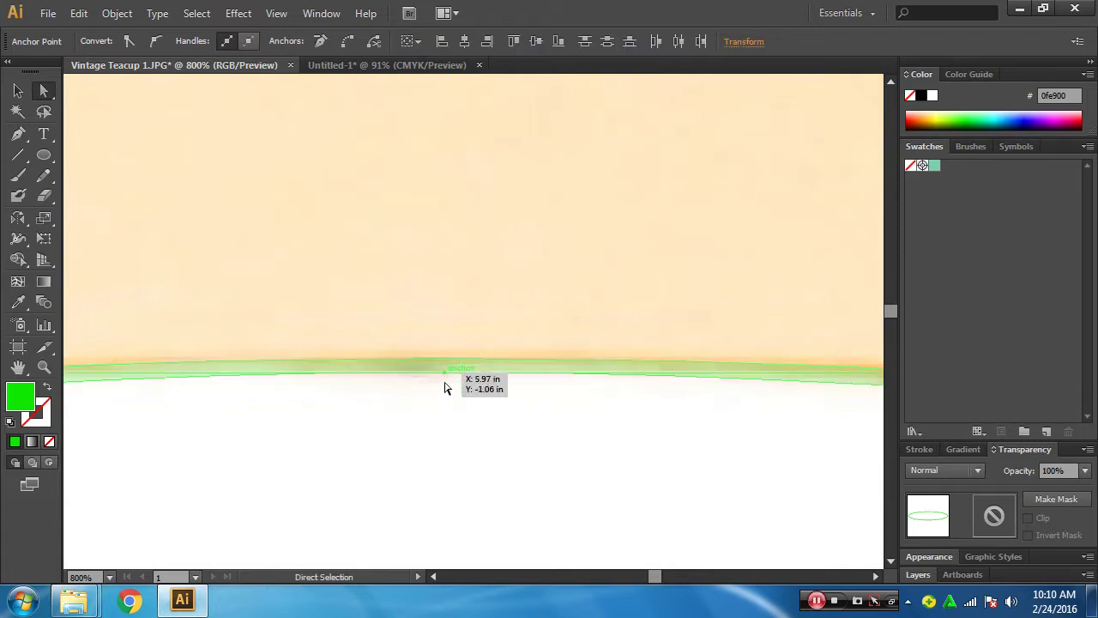
pyautogui.click(449, 375)
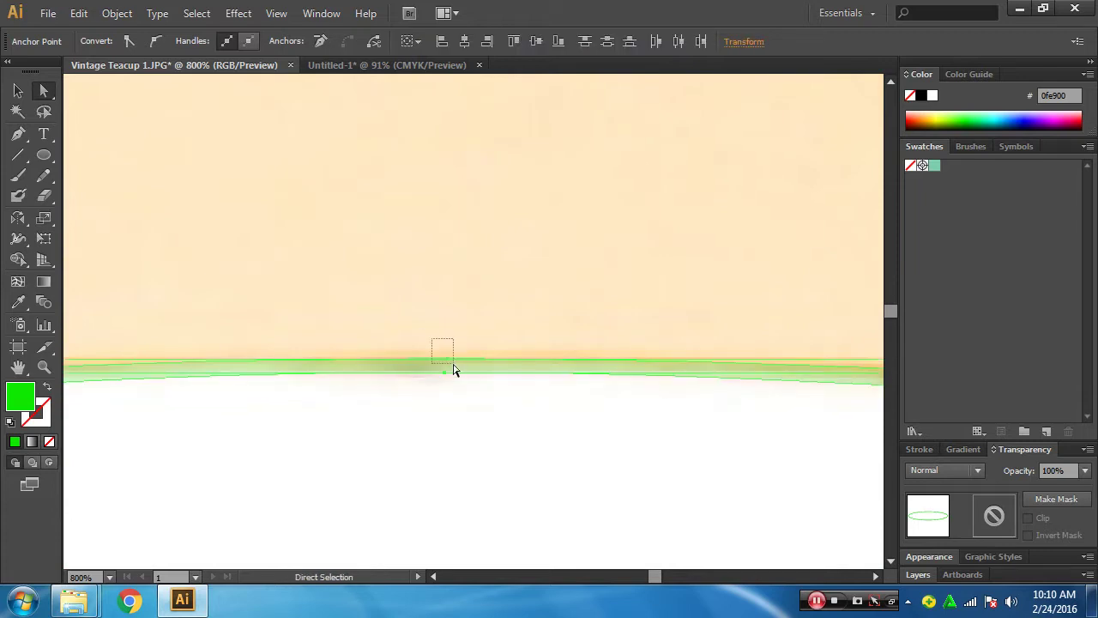
pyautogui.moveTo(446, 356); pyautogui.dragTo(446, 349)
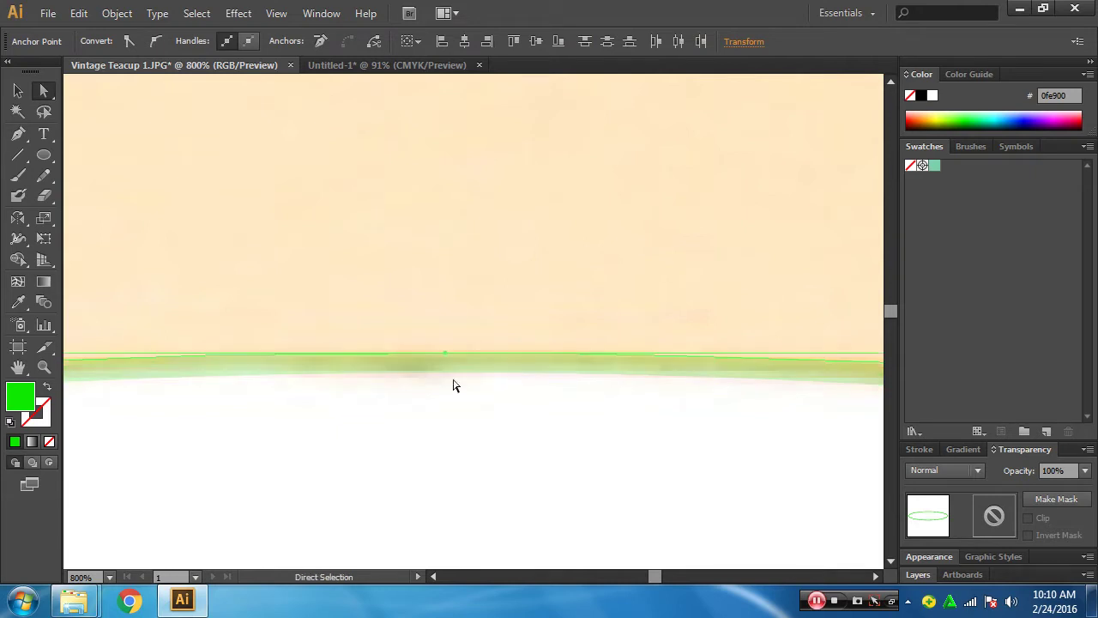
# - Move the left-end anchor right and the right-end anchor left onto the rim edge
pyautogui.moveTo(374, 405); pyautogui.dragTo(596, 366)
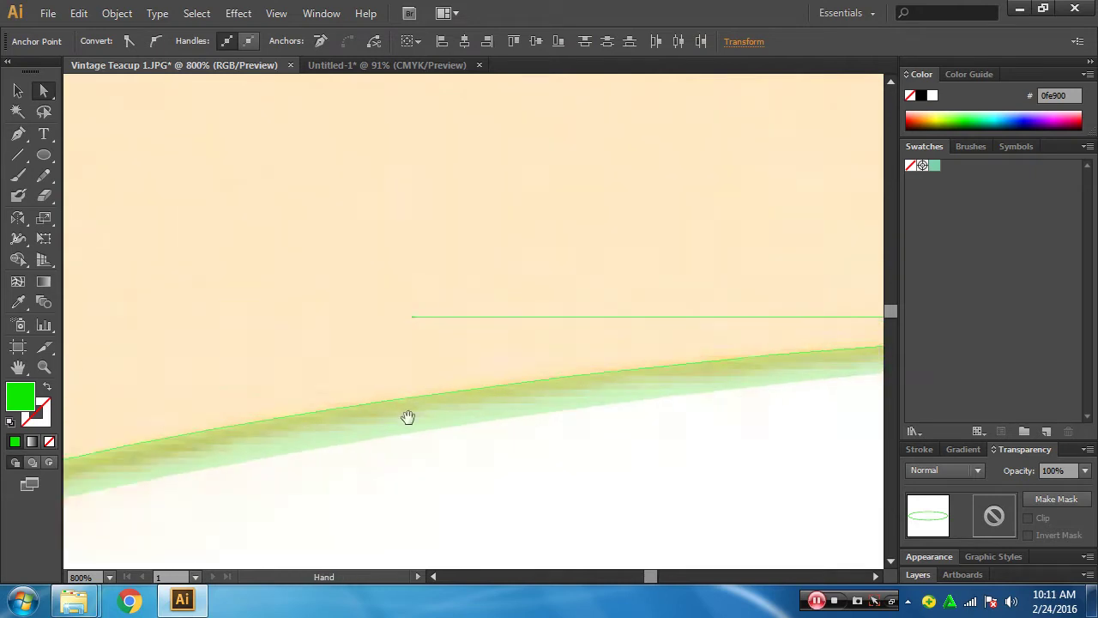
pyautogui.moveTo(596, 367); pyautogui.dragTo(451, 352)
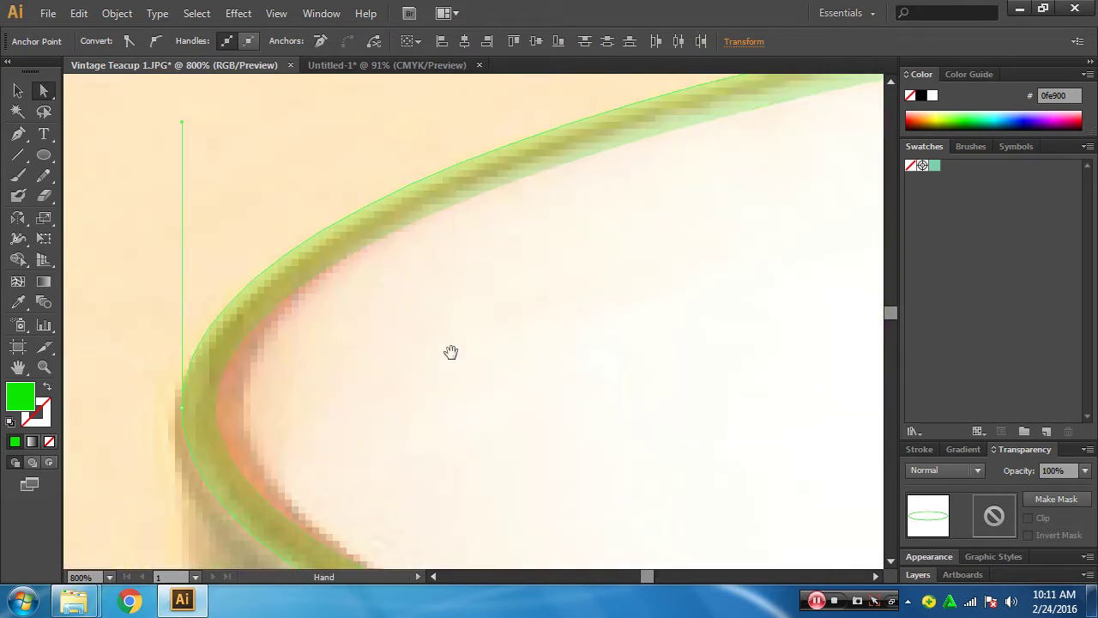
pyautogui.moveTo(221, 421); pyautogui.dragTo(243, 418)
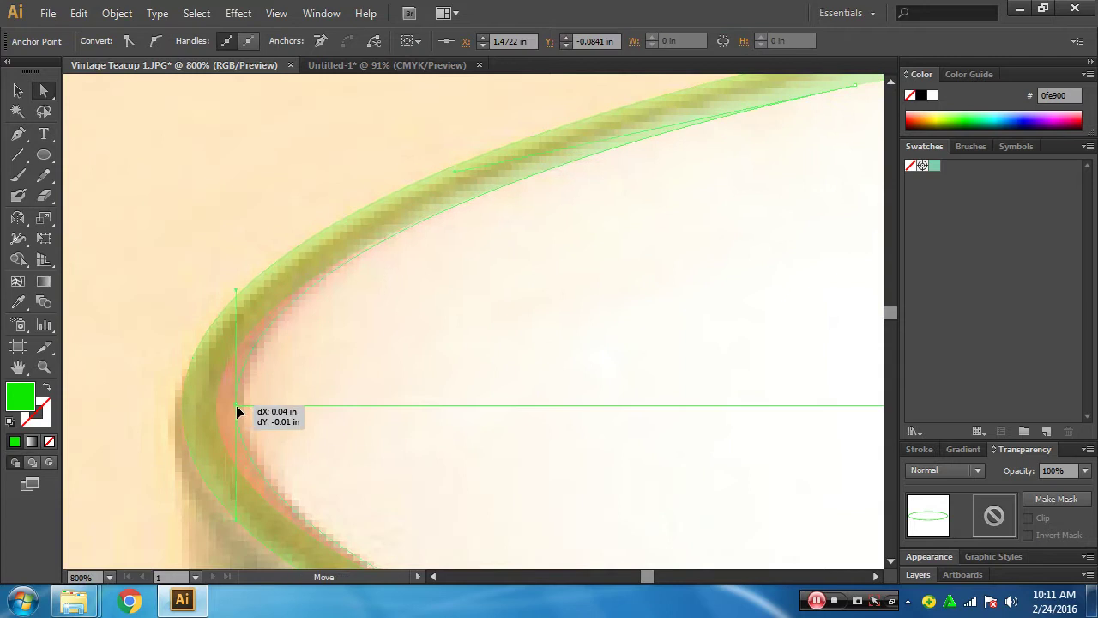
pyautogui.moveTo(381, 512)
pyautogui.mouseDown()
pyautogui.moveTo(424, 471)
pyautogui.moveTo(376, 372)
pyautogui.moveTo(510, 417)
pyautogui.moveTo(667, 410)
pyautogui.moveTo(610, 400)
pyautogui.moveTo(373, 429)
pyautogui.moveTo(444, 451)
pyautogui.moveTo(608, 409)
pyautogui.moveTo(650, 363)
pyautogui.moveTo(560, 509)
pyautogui.mouseUp()
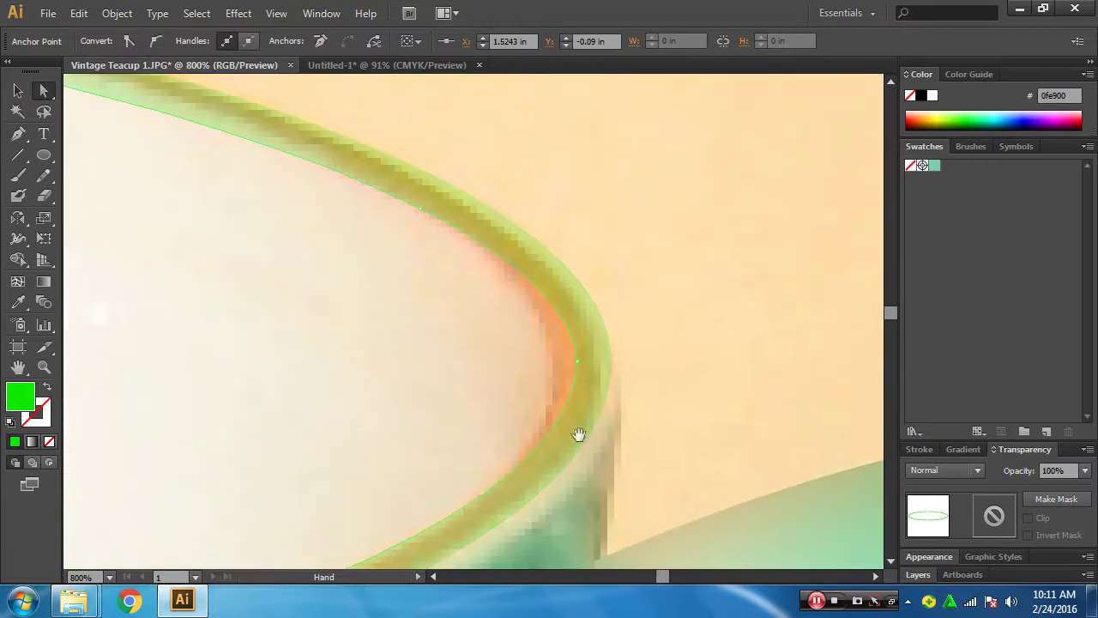
pyautogui.click(582, 369)
pyautogui.moveTo(582, 369); pyautogui.dragTo(555, 367)
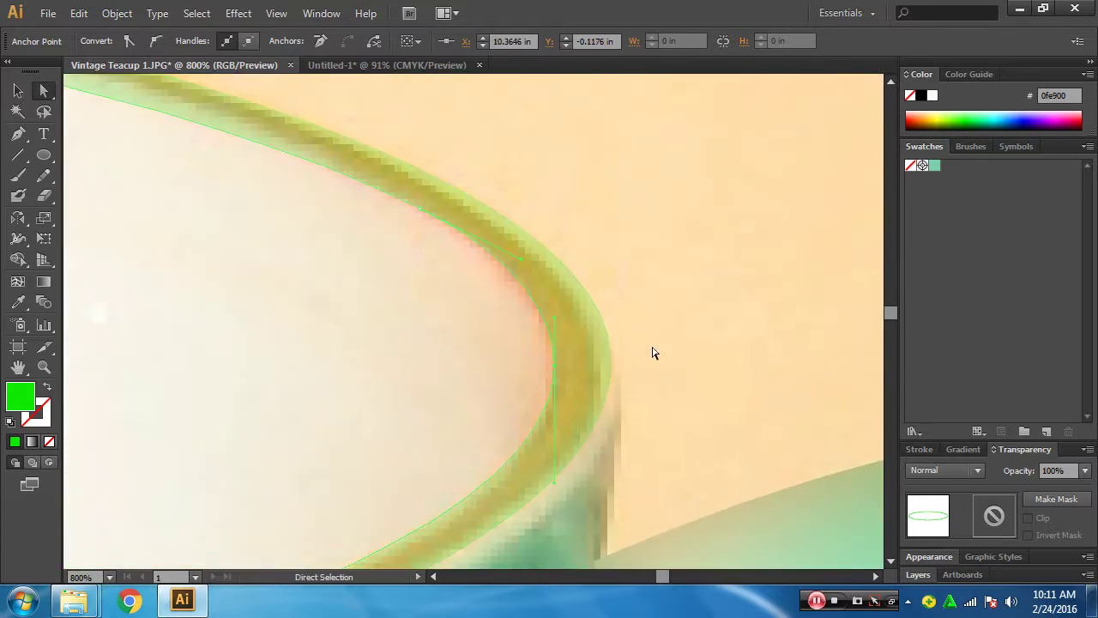
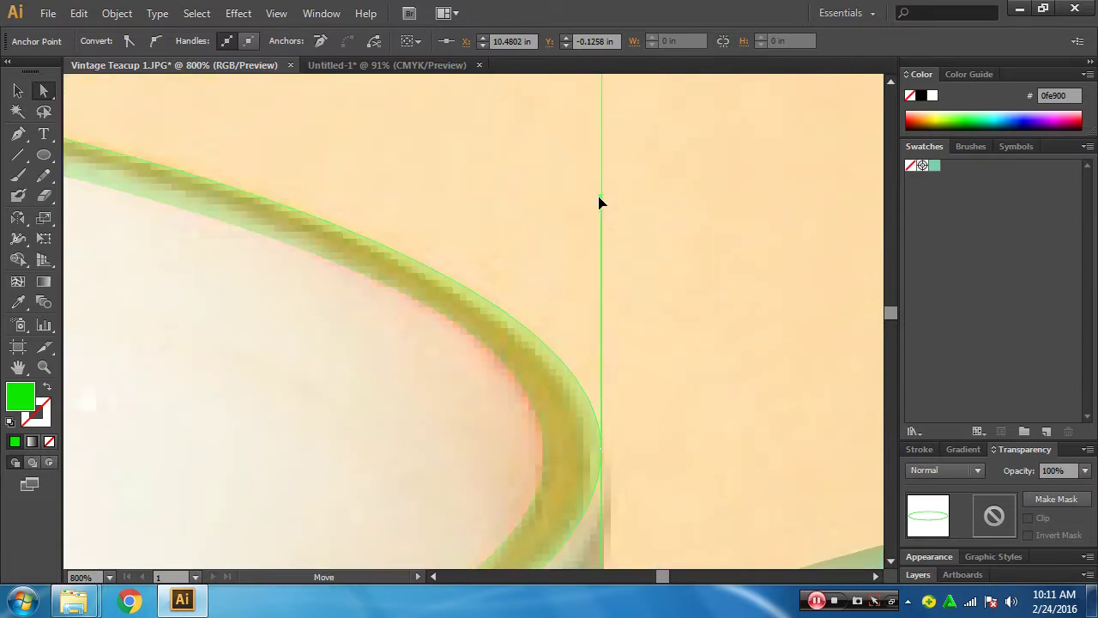
# - Pan and scroll away from the rim close-up toward the rest of the cup photo
pyautogui.moveTo(400, 255); pyautogui.dragTo(552, 305)
pyautogui.keyDown('alt'); pyautogui.scroll(-1, 553, 304); pyautogui.keyUp('alt')
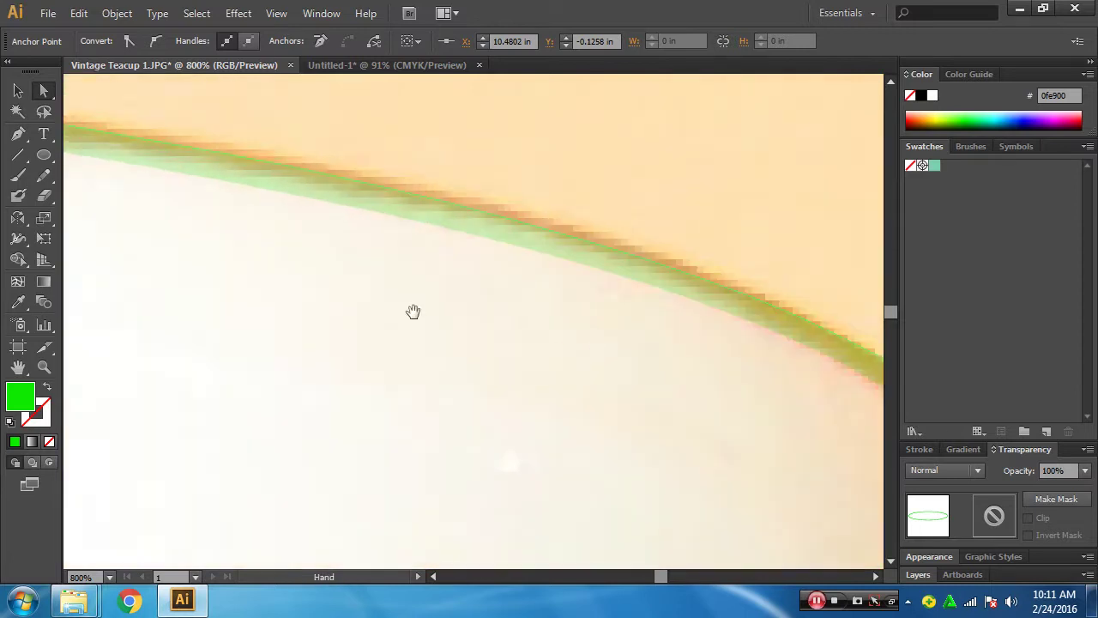
pyautogui.keyDown('alt'); pyautogui.scroll(-1, 523, 340); pyautogui.keyUp('alt')
pyautogui.keyDown('alt'); pyautogui.scroll(-1, 490, 338); pyautogui.keyUp('alt')
pyautogui.keyDown('alt'); pyautogui.scroll(-1, 412, 360); pyautogui.keyUp('alt')
pyautogui.moveTo(412, 361); pyautogui.dragTo(617, 381)
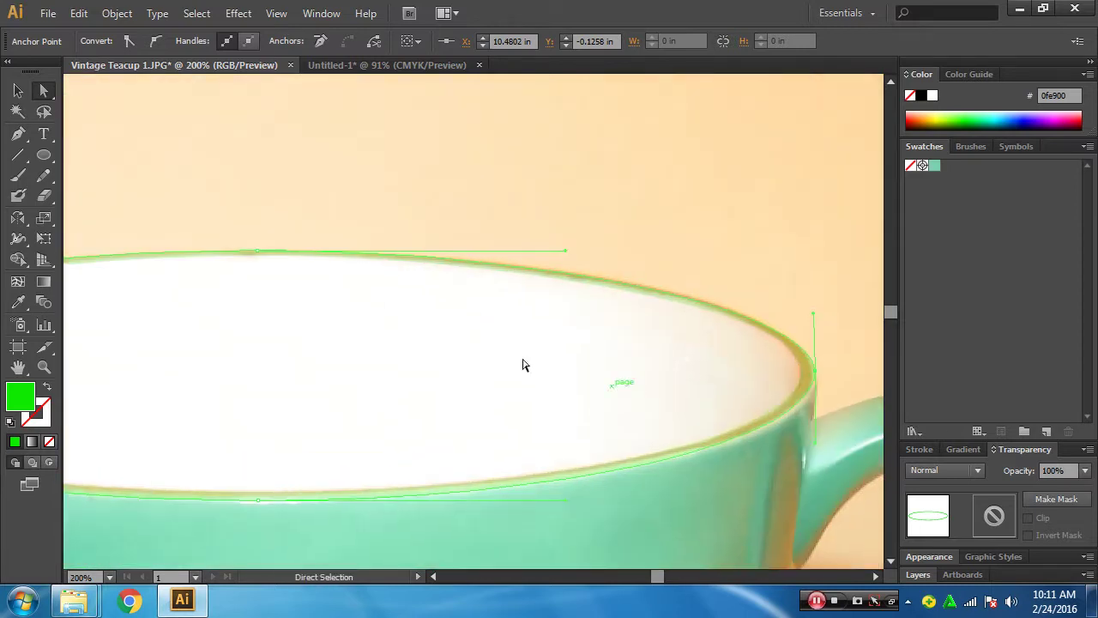
# - Zoom out to 50% and draw a green-filled ellipse above the teacup photo
pyautogui.moveTo(44, 155)
pyautogui.mouseDown()
pyautogui.moveTo(145, 159)
pyautogui.moveTo(147, 195)
pyautogui.mouseUp()
pyautogui.keyDown('ctrl'); pyautogui.keyDown('alt'); pyautogui.click(421, 395); pyautogui.keyUp('alt'); pyautogui.keyUp('ctrl')
pyautogui.keyDown('ctrl'); pyautogui.keyDown('alt'); pyautogui.click(445, 388); pyautogui.keyUp('alt'); pyautogui.keyUp('ctrl')
pyautogui.keyDown('ctrl'); pyautogui.keyDown('alt'); pyautogui.click(445, 388); pyautogui.keyUp('alt'); pyautogui.keyUp('ctrl')
pyautogui.keyDown('ctrl'); pyautogui.keyDown('alt'); pyautogui.click(444, 363); pyautogui.keyUp('alt'); pyautogui.keyUp('ctrl')
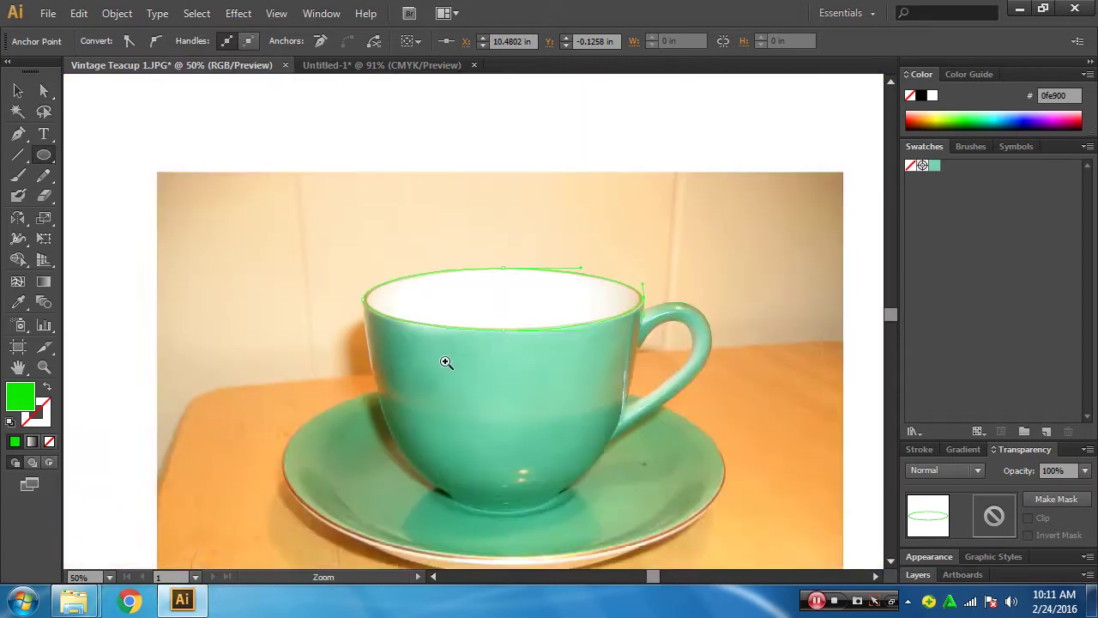
pyautogui.moveTo(444, 363); pyautogui.dragTo(360, 567)
pyautogui.moveTo(243, 172)
pyautogui.mouseDown()
pyautogui.moveTo(574, 343)
pyautogui.moveTo(587, 391)
pyautogui.mouseUp()
# - Make the ellipse a green outline with no fill, then trial an 81° perspective 3D Rotate and cancel it
pyautogui.click(19, 90)
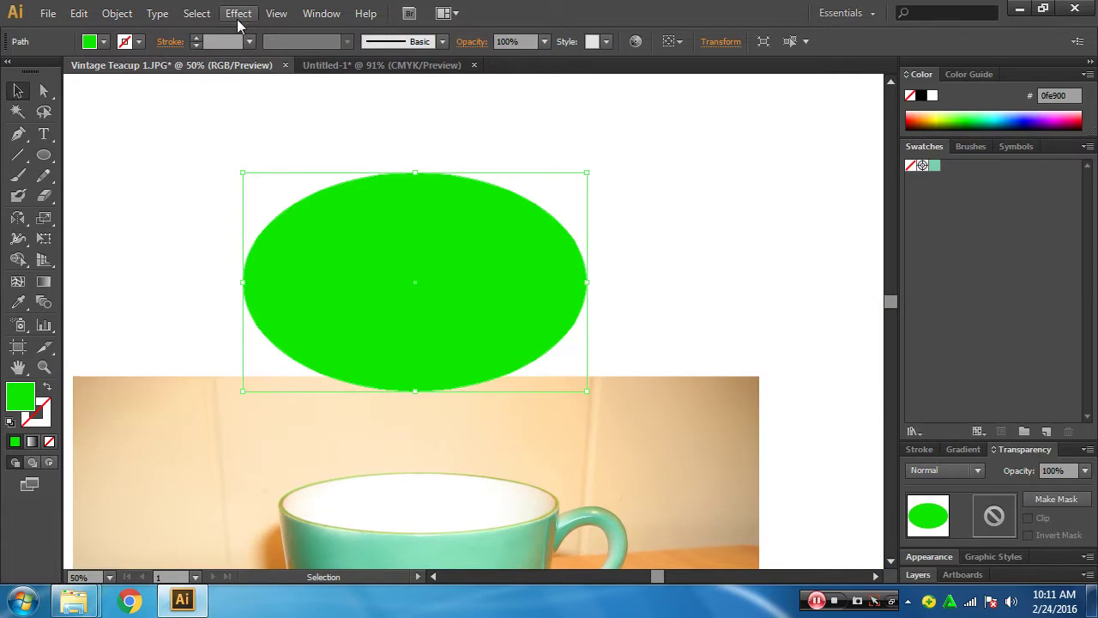
pyautogui.click(47, 385)
pyautogui.click(238, 13)
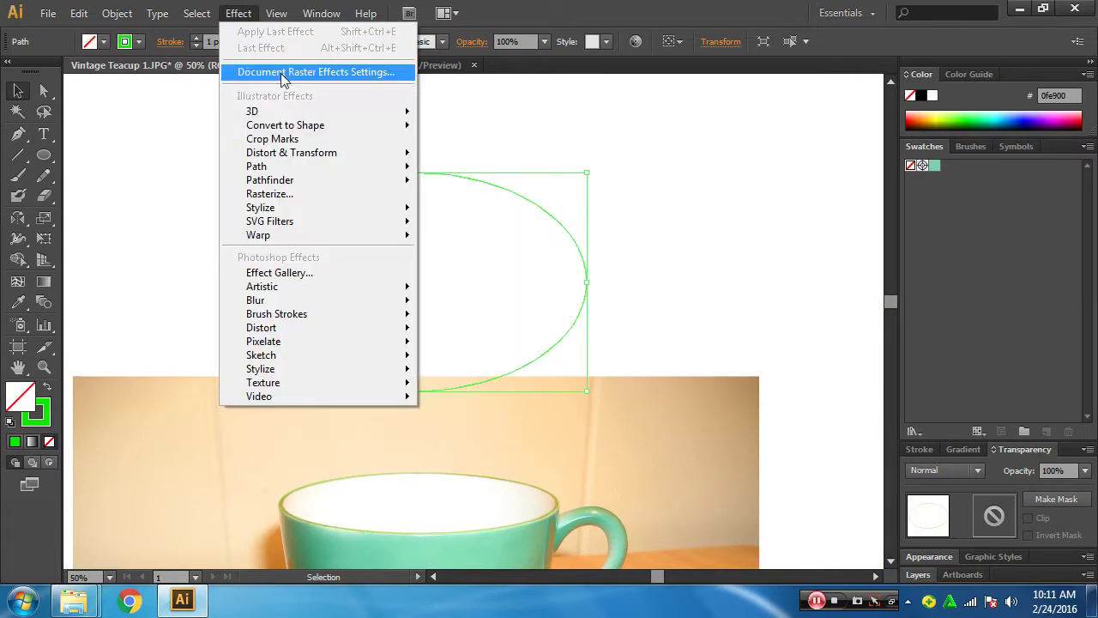
pyautogui.moveTo(252, 111)
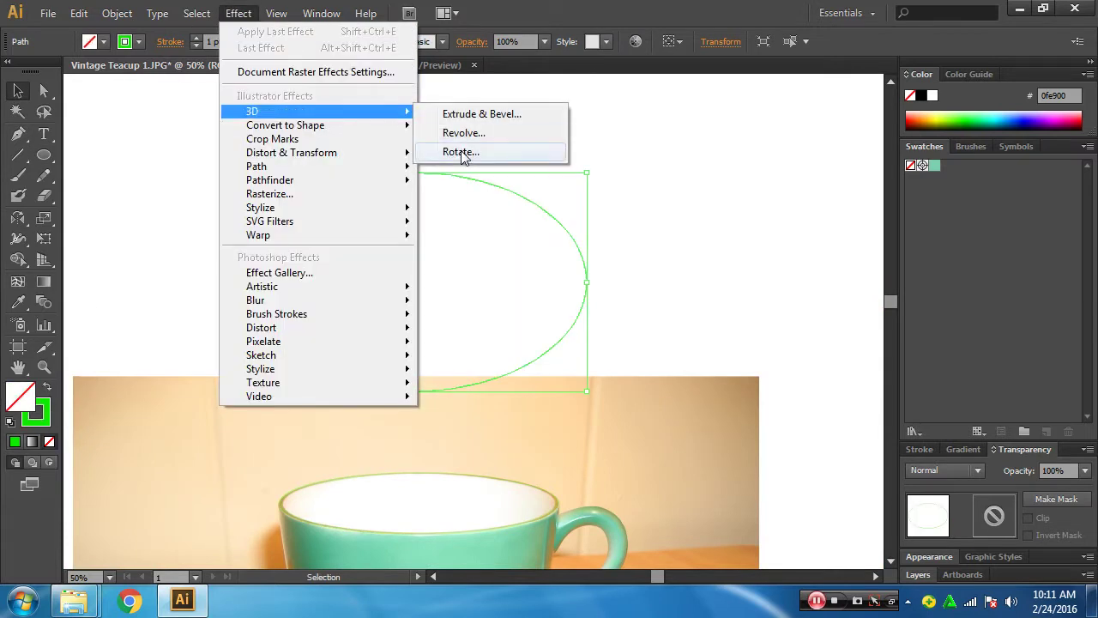
pyautogui.click(460, 152)
pyautogui.moveTo(813, 164); pyautogui.dragTo(788, 89)
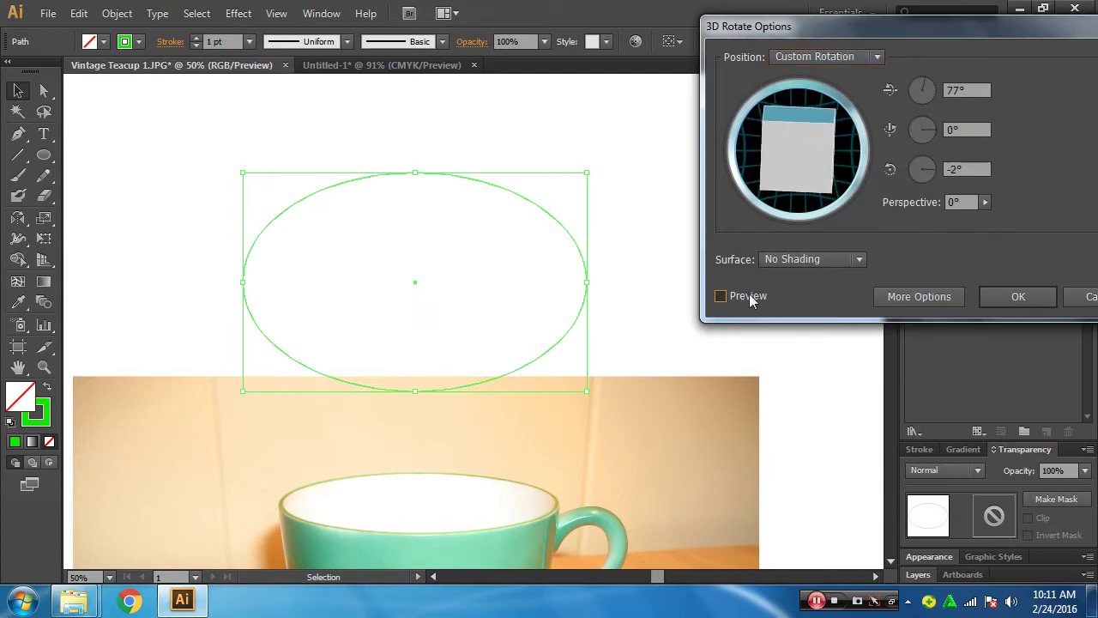
pyautogui.click(749, 295)
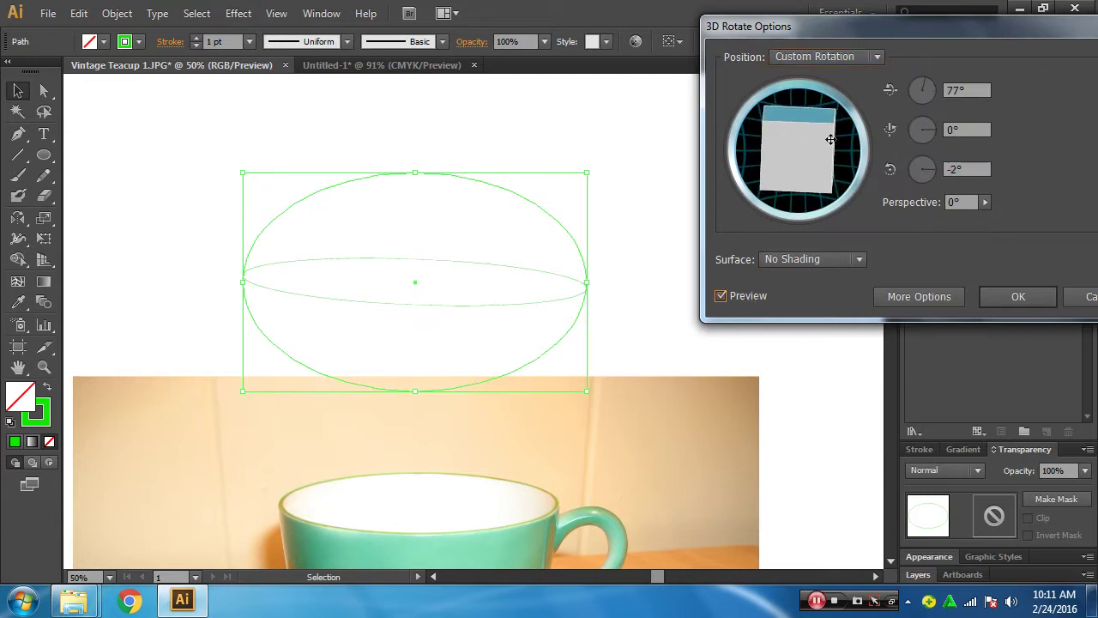
pyautogui.click(985, 201)
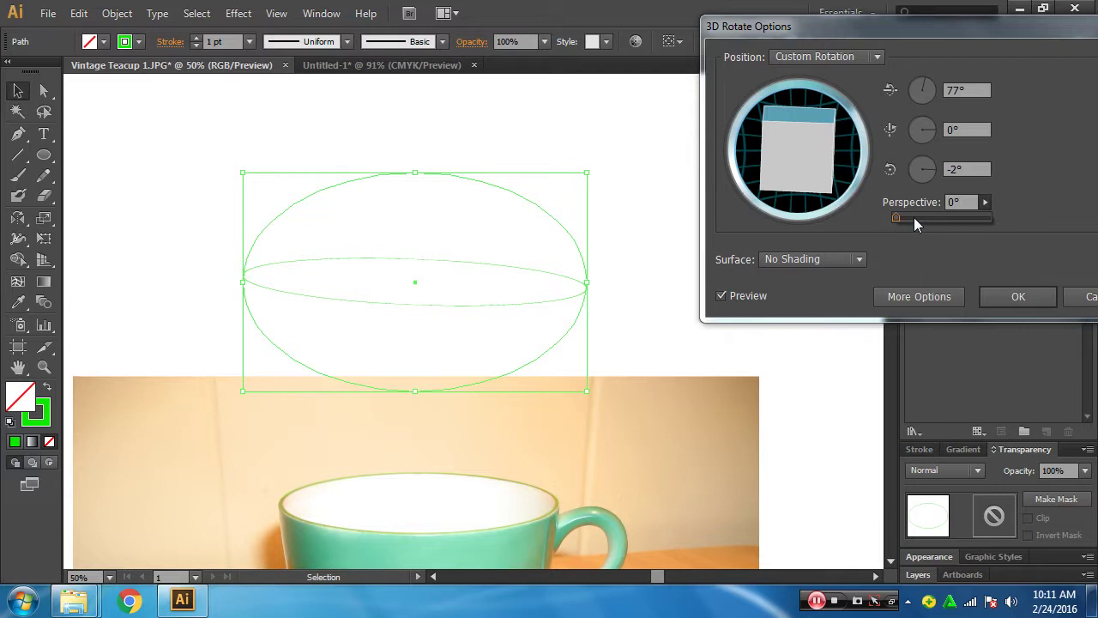
pyautogui.moveTo(914, 217); pyautogui.dragTo(943, 217)
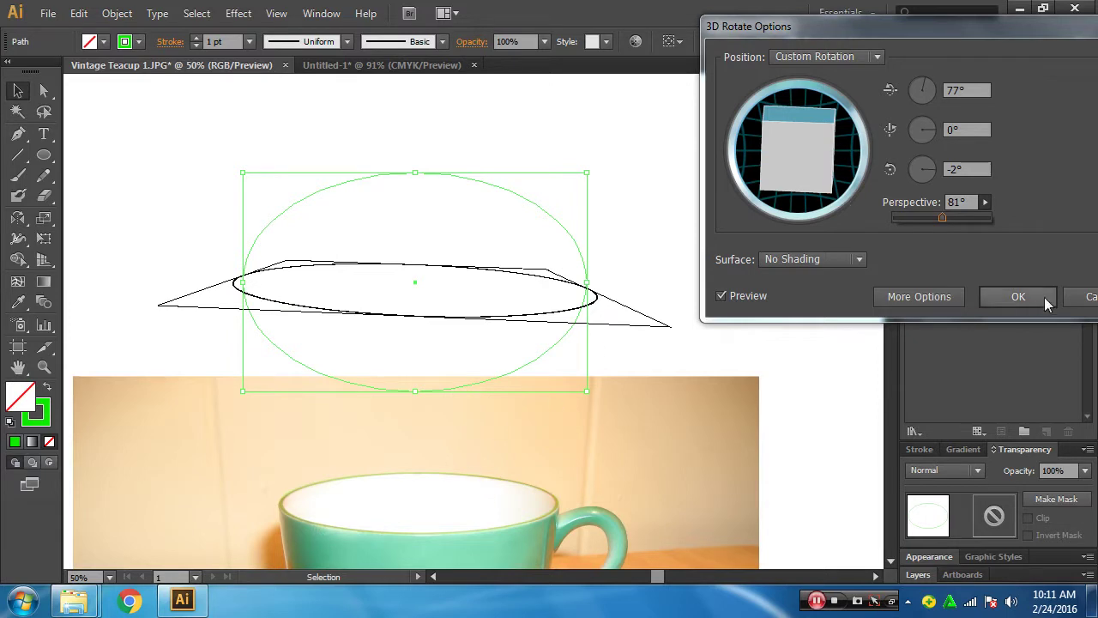
pyautogui.click(1086, 296)
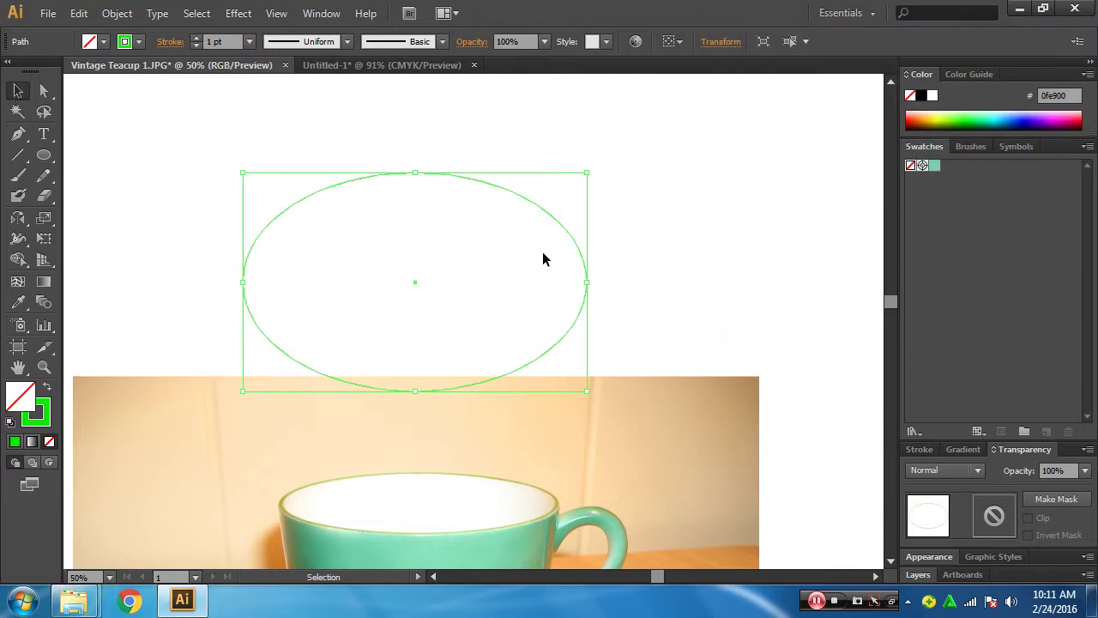
# - Delete the extra ellipse and set the rim group's opacity to 100%
pyautogui.press('Delete')
pyautogui.hotkey('ctrl', 'z')
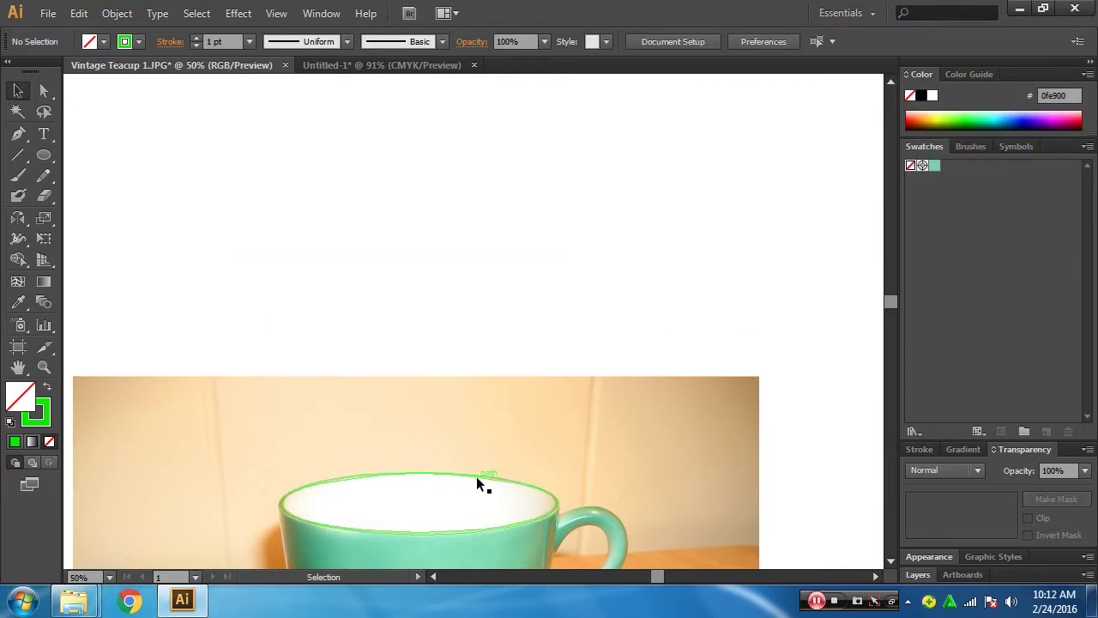
pyautogui.click(1084, 471)
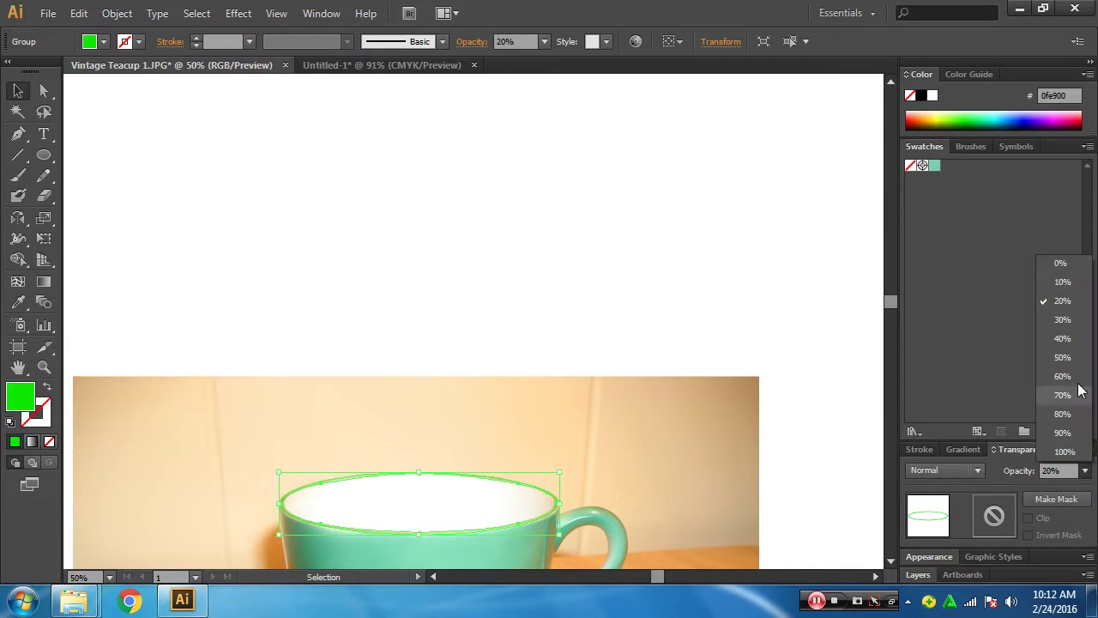
pyautogui.click(1062, 453)
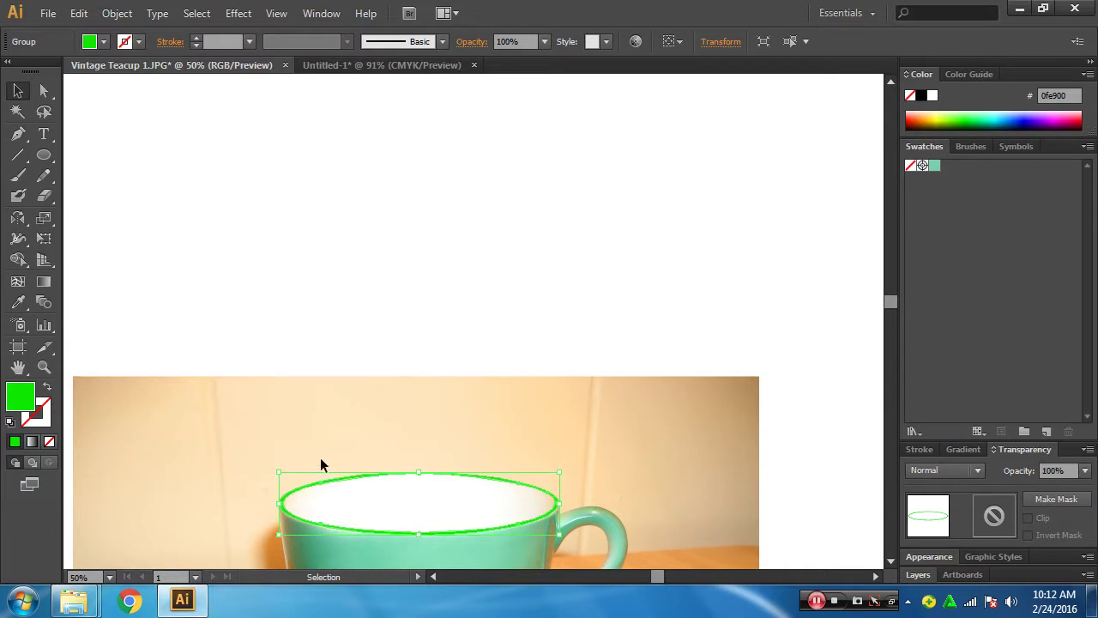
# - Fill the rim group with the saucer rim's tan using the Eyedropper, then deselect
pyautogui.moveTo(347, 461); pyautogui.dragTo(368, 340)
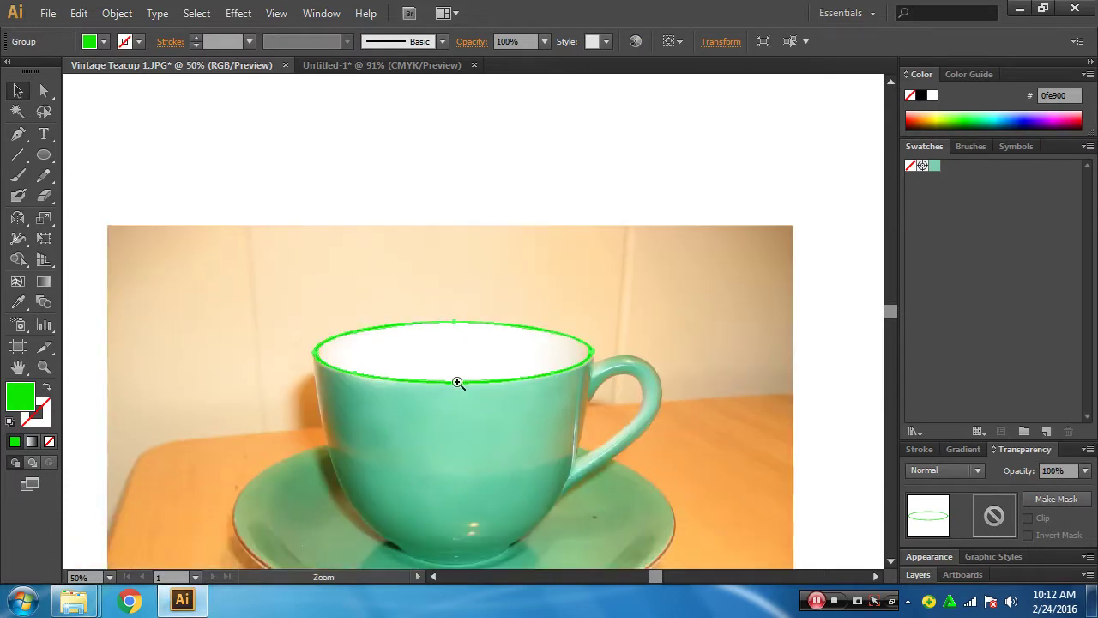
pyautogui.click(457, 382)
pyautogui.click(552, 436)
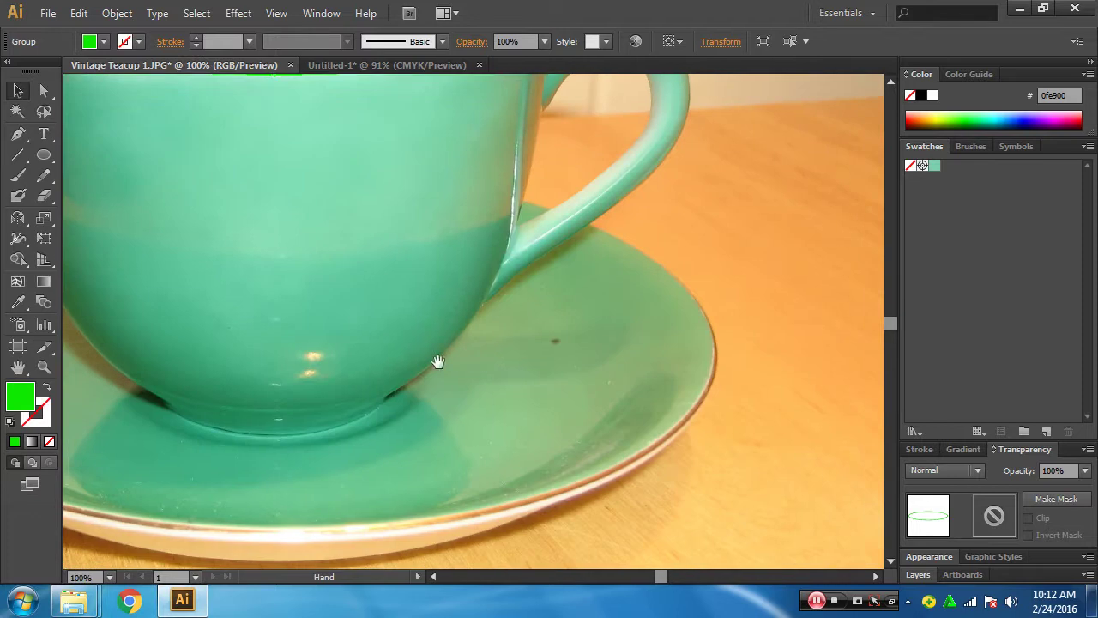
pyautogui.click(18, 302)
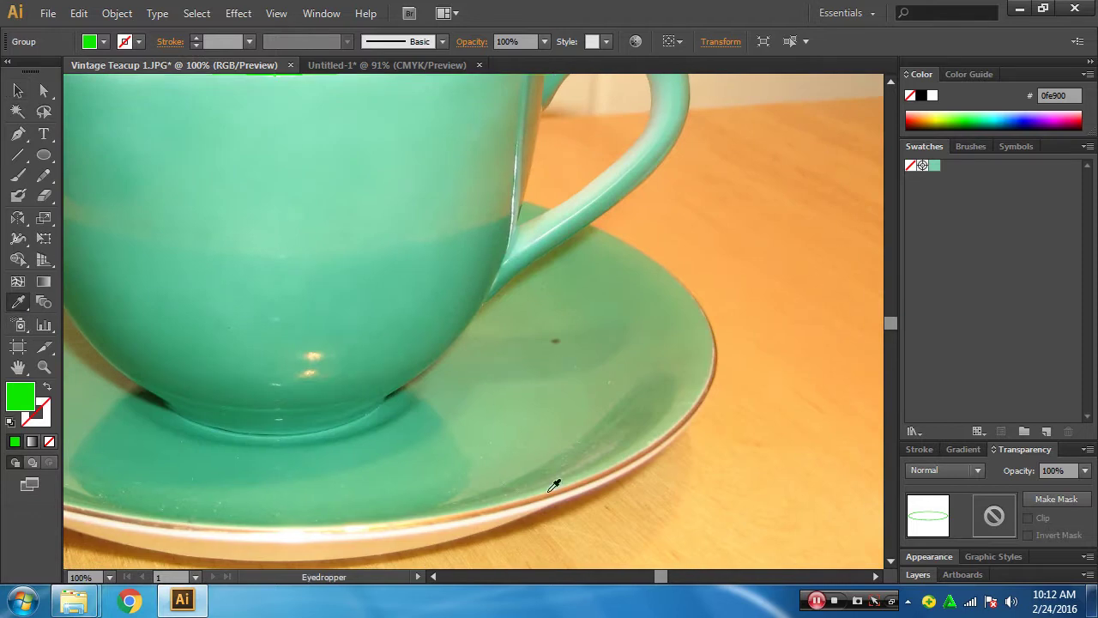
pyautogui.click(459, 512)
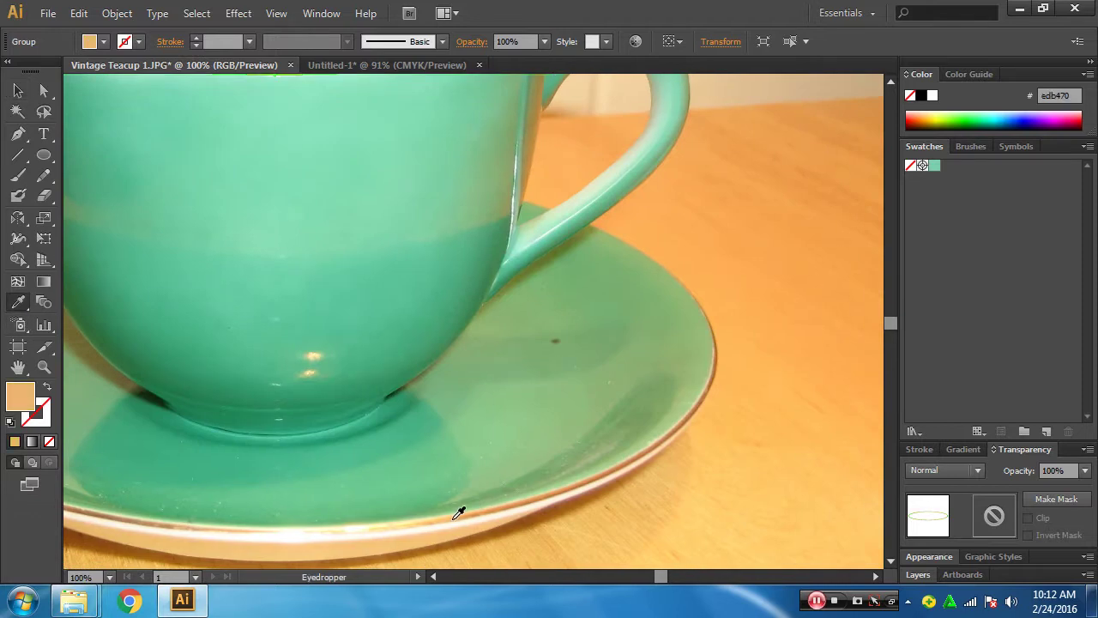
pyautogui.moveTo(325, 163); pyautogui.dragTo(454, 395)
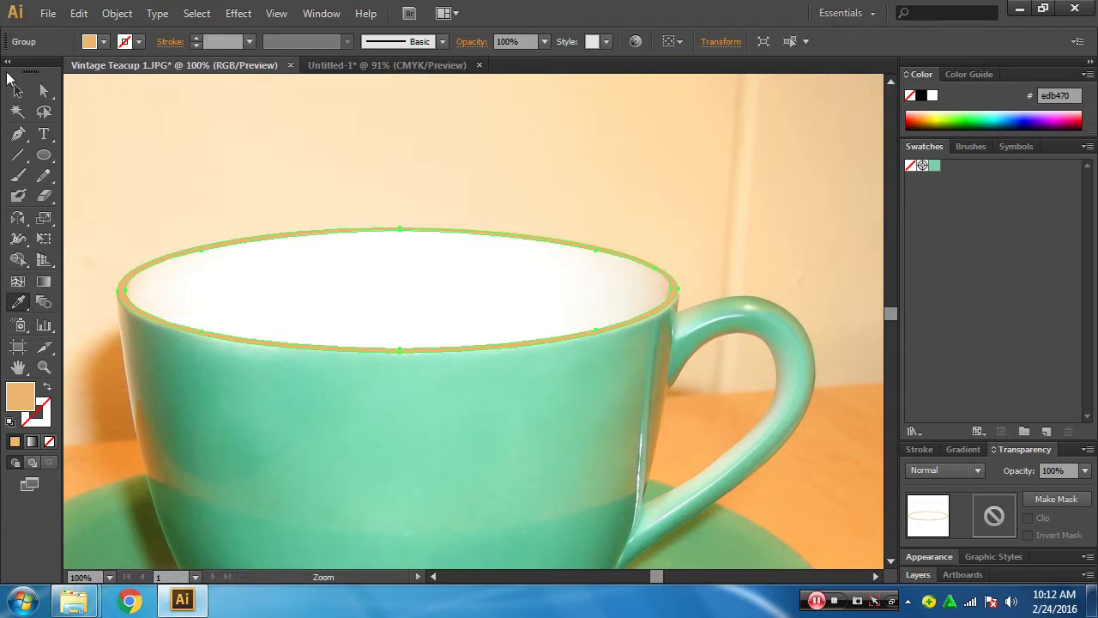
pyautogui.click(18, 90)
pyautogui.click(854, 509)
# - Compare the cup with Layer 3 on and off, leaving it hidden, and zoom out to the whole photo
pyautogui.click(911, 575)
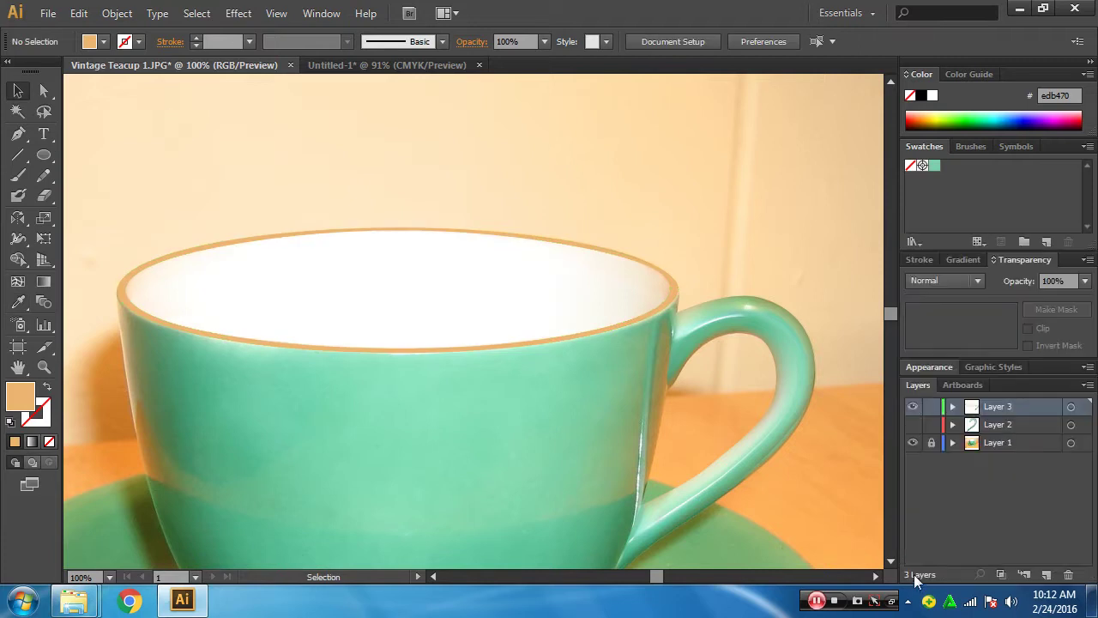
pyautogui.click(913, 408)
pyautogui.click(913, 408)
pyautogui.click(913, 408)
pyautogui.click(913, 408)
pyautogui.click(913, 408)
pyautogui.click(913, 408)
pyautogui.click(913, 407)
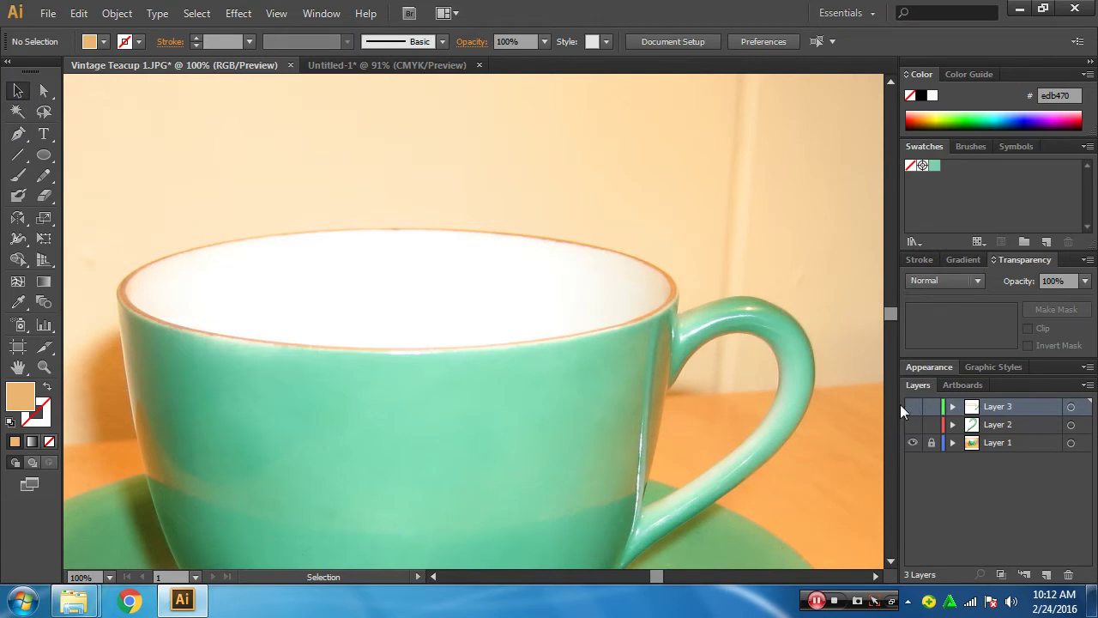
pyautogui.moveTo(493, 429); pyautogui.dragTo(598, 397)
pyautogui.hotkey('ctrl', '-')
pyautogui.hotkey('ctrl', '-')
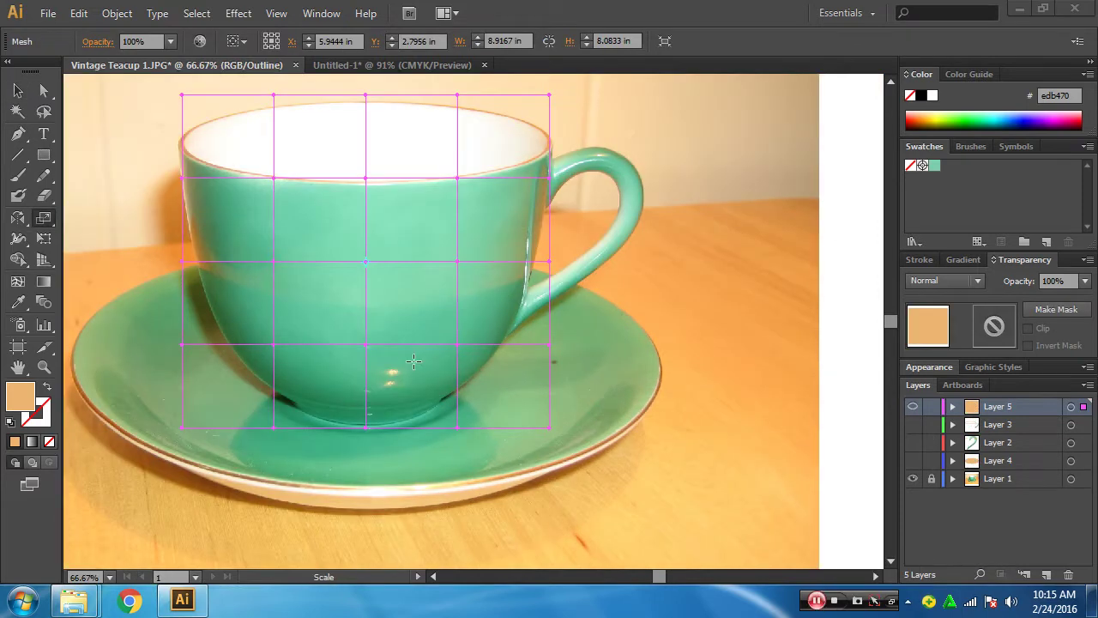
# - Undo the earlier mesh and fill the rectangle with green sampled from the cup photo
pyautogui.press('ctrl')
pyautogui.click(18, 90)
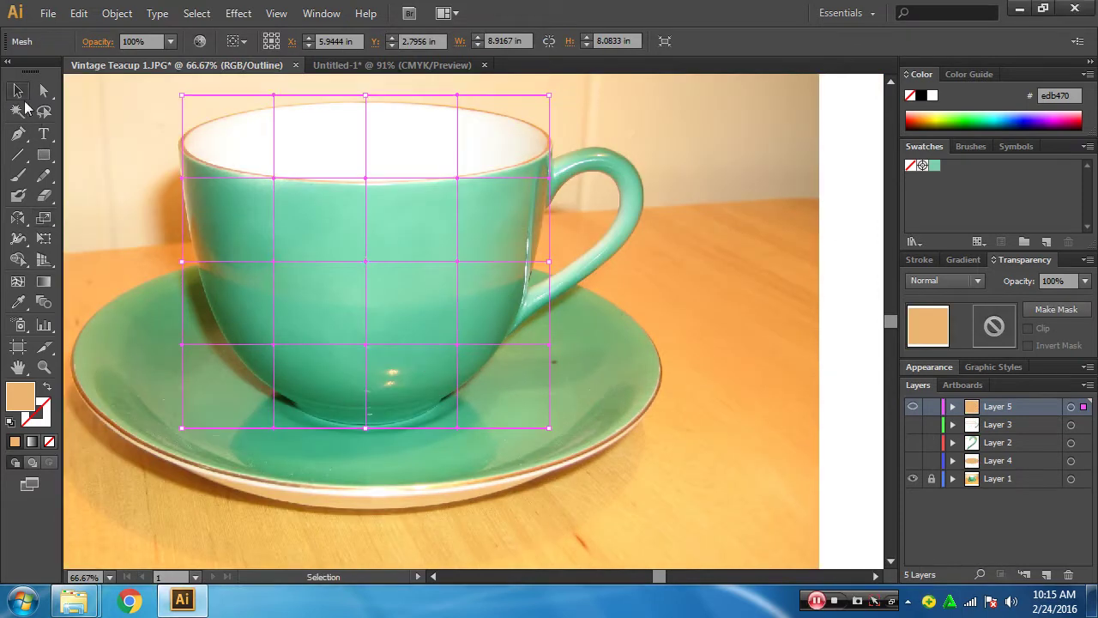
pyautogui.hotkey('ctrl', 'z')
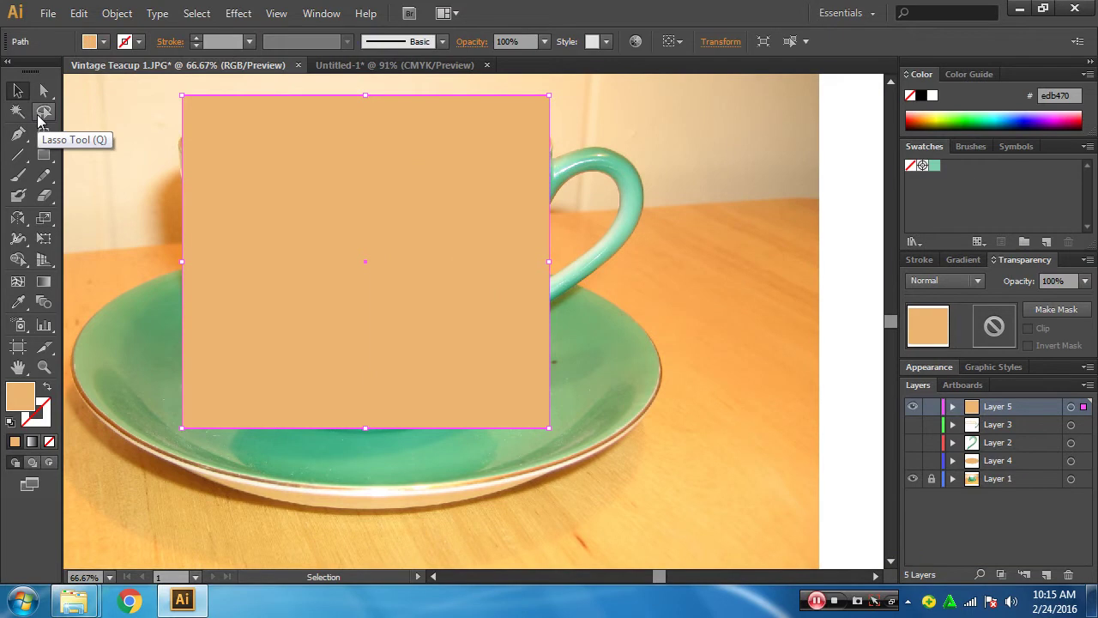
pyautogui.click(18, 301)
pyautogui.click(160, 353)
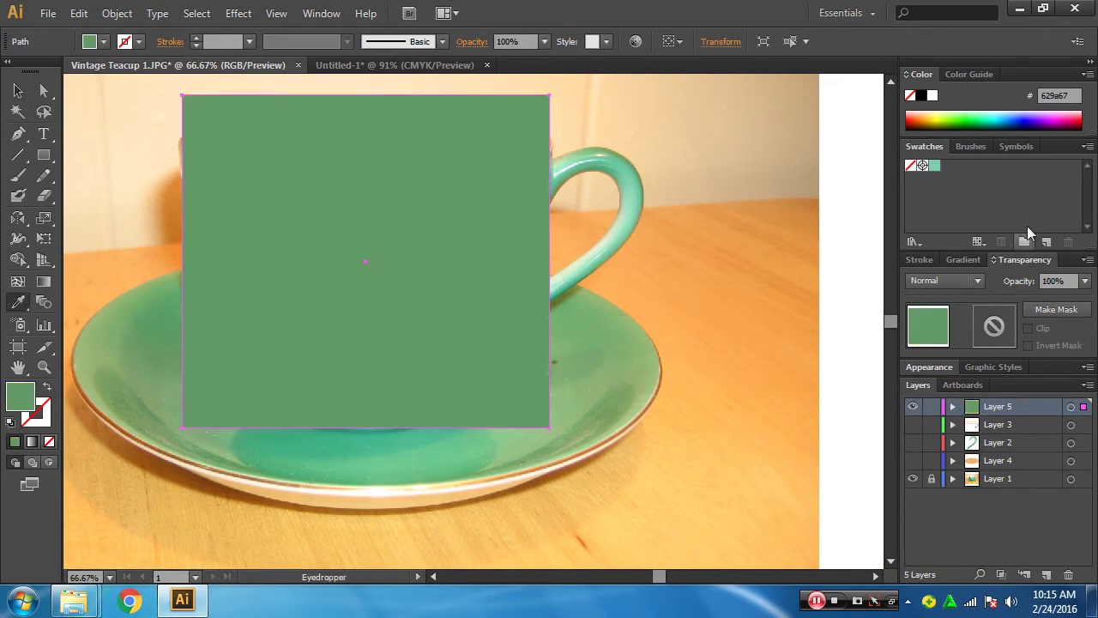
pyautogui.click(601, 218)
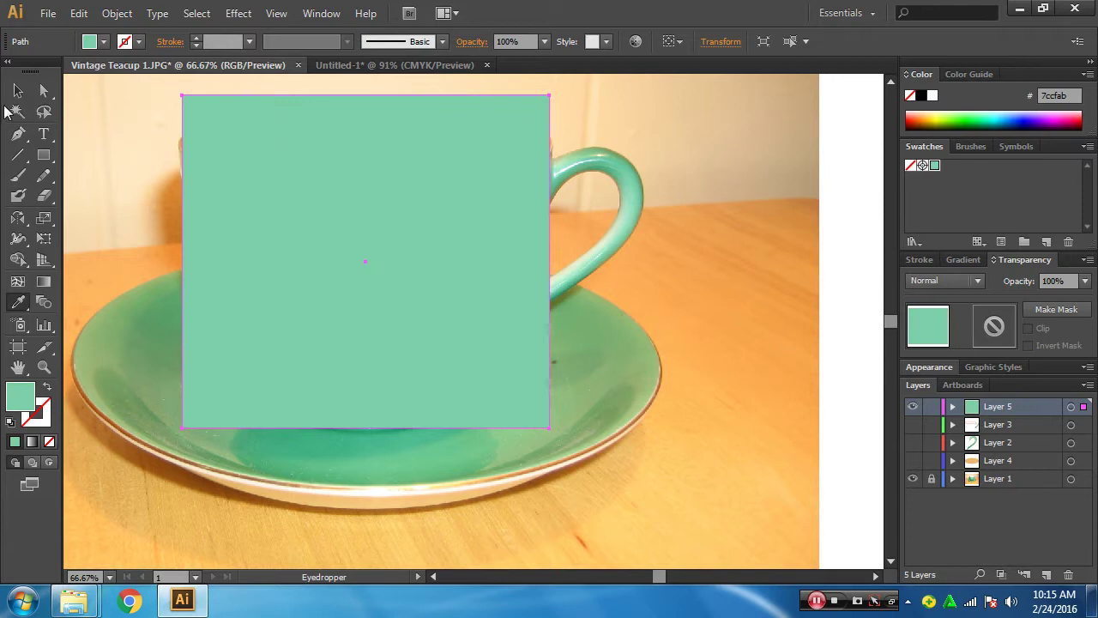
# - Convert the green rectangle into a 4×4 gradient mesh and set Layer 5 to outline view
pyautogui.click(117, 13)
pyautogui.click(210, 250)
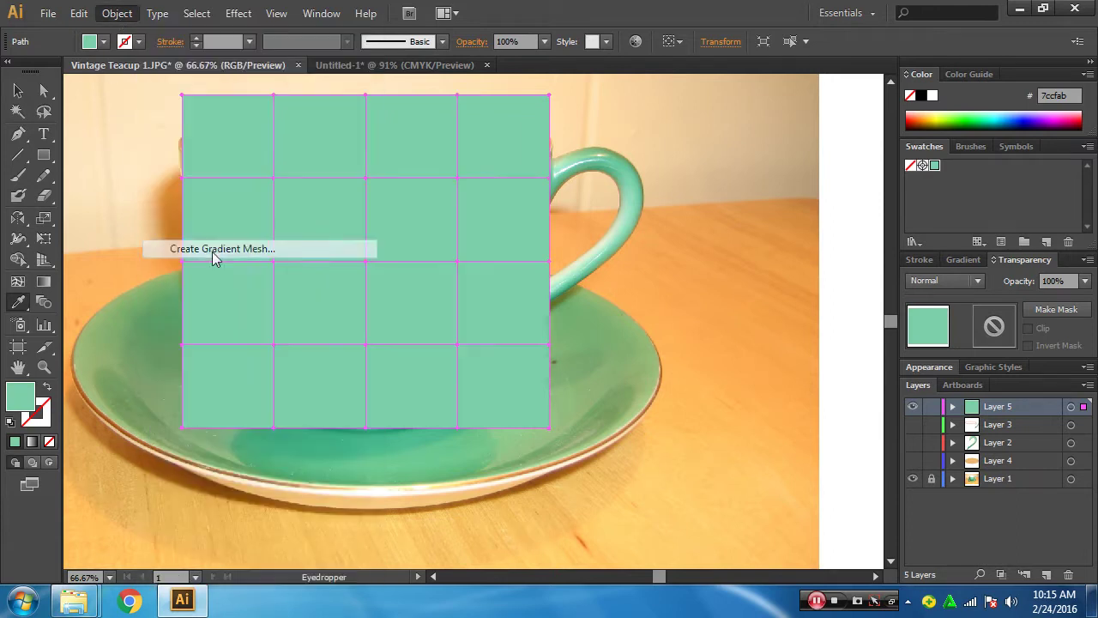
pyautogui.click(829, 382)
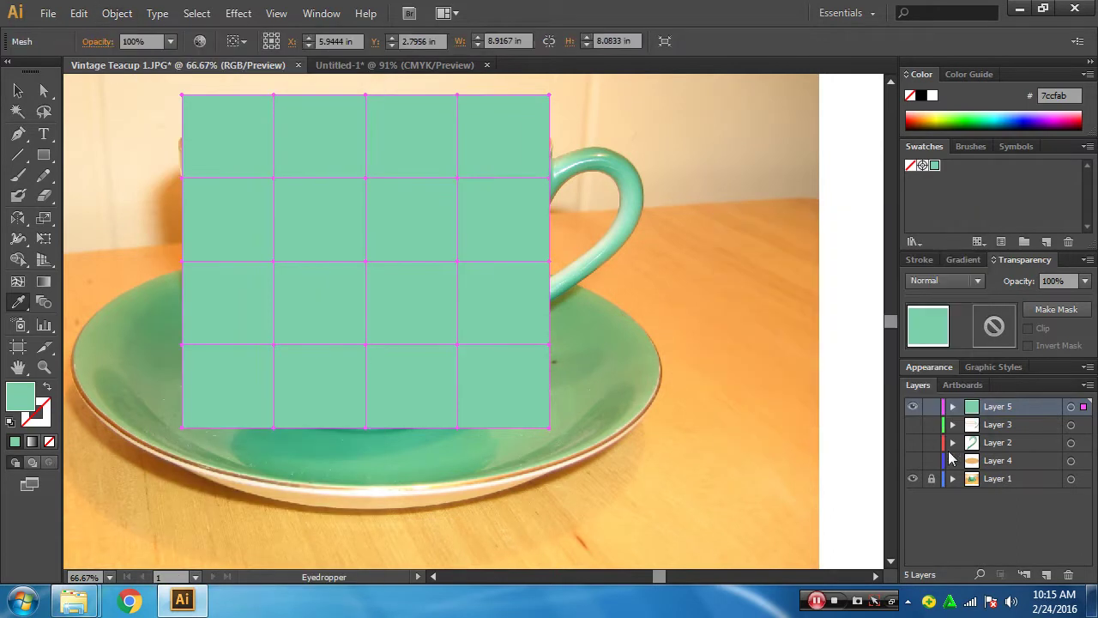
pyautogui.keyDown('ctrl'); pyautogui.click(912, 407); pyautogui.keyUp('ctrl')
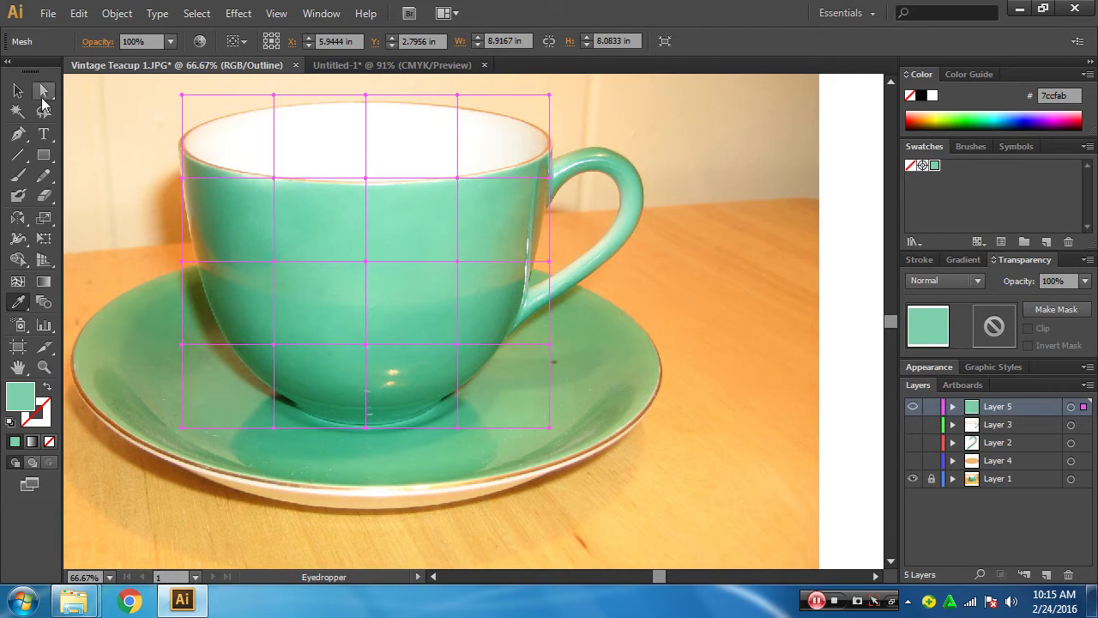
pyautogui.click(44, 92)
# - At 150%, pull the mesh point at the handle's lower joint inward to the cup's edge
pyautogui.click(519, 315)
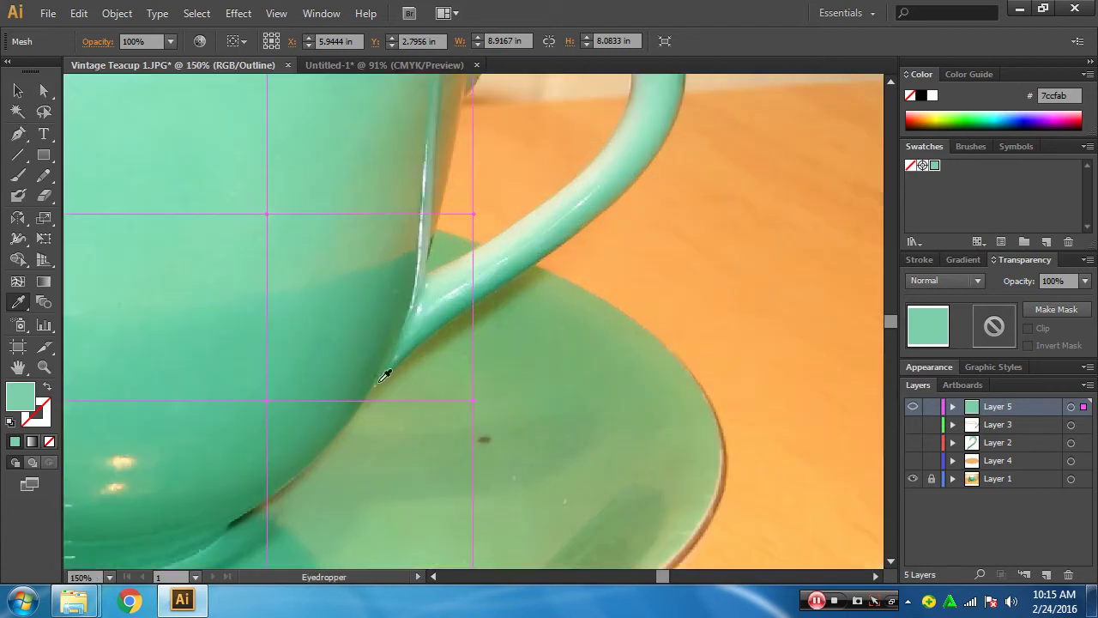
pyautogui.moveTo(309, 453); pyautogui.dragTo(385, 397)
pyautogui.press('a')
pyautogui.moveTo(550, 344); pyautogui.dragTo(454, 352)
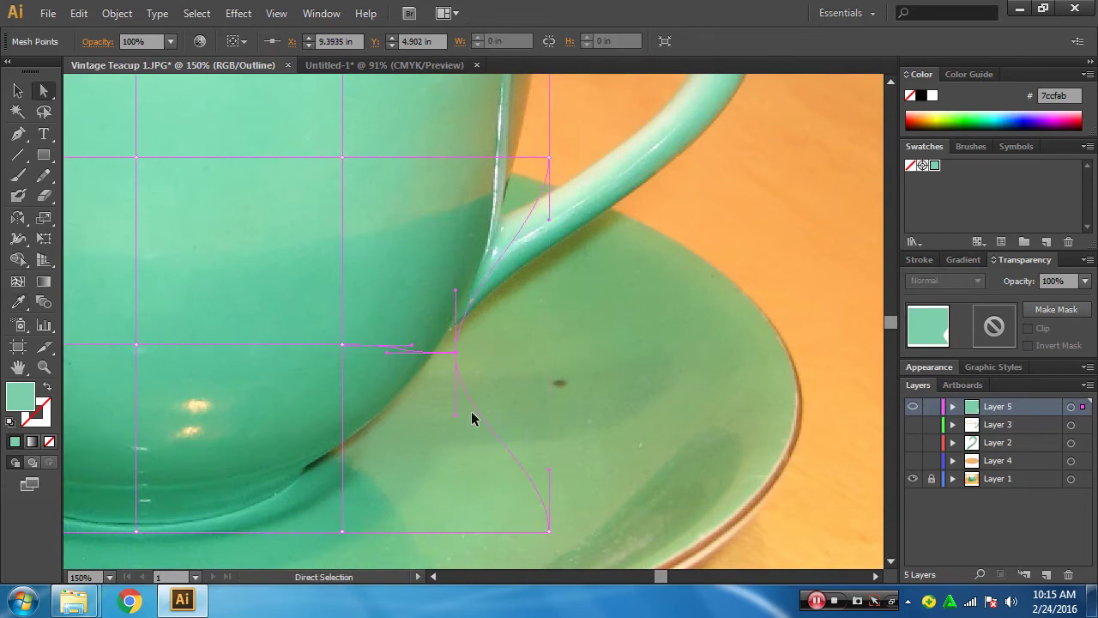
pyautogui.click(343, 345)
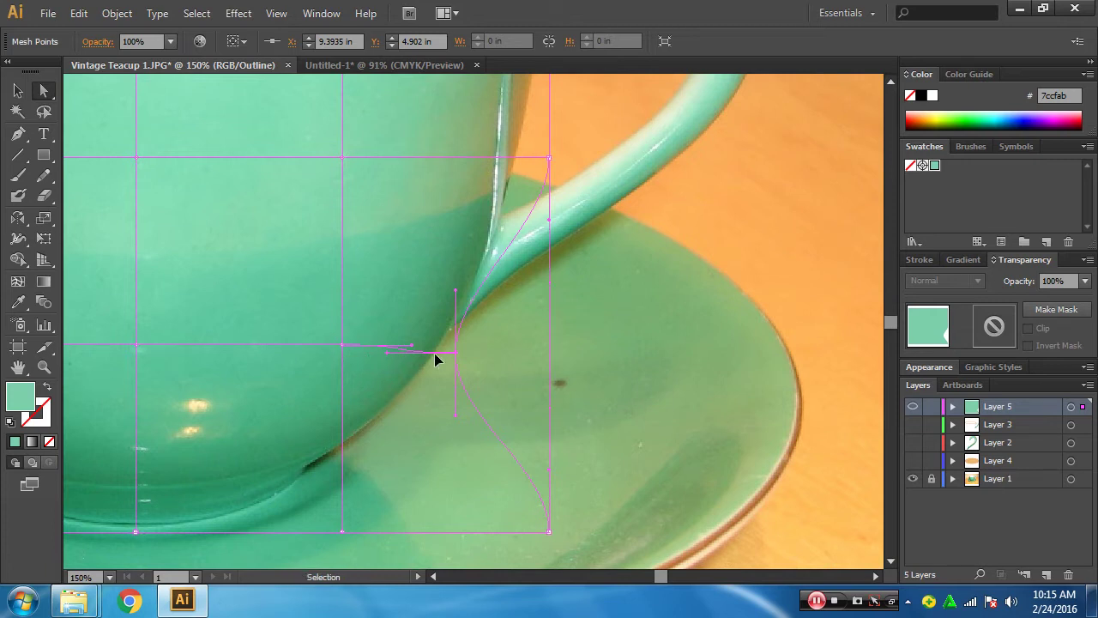
# - Zoom back out to the whole teacup and marquee-select all the mesh points
pyautogui.hscroll(-5, 442, 385)
pyautogui.moveTo(442, 385); pyautogui.dragTo(473, 388)
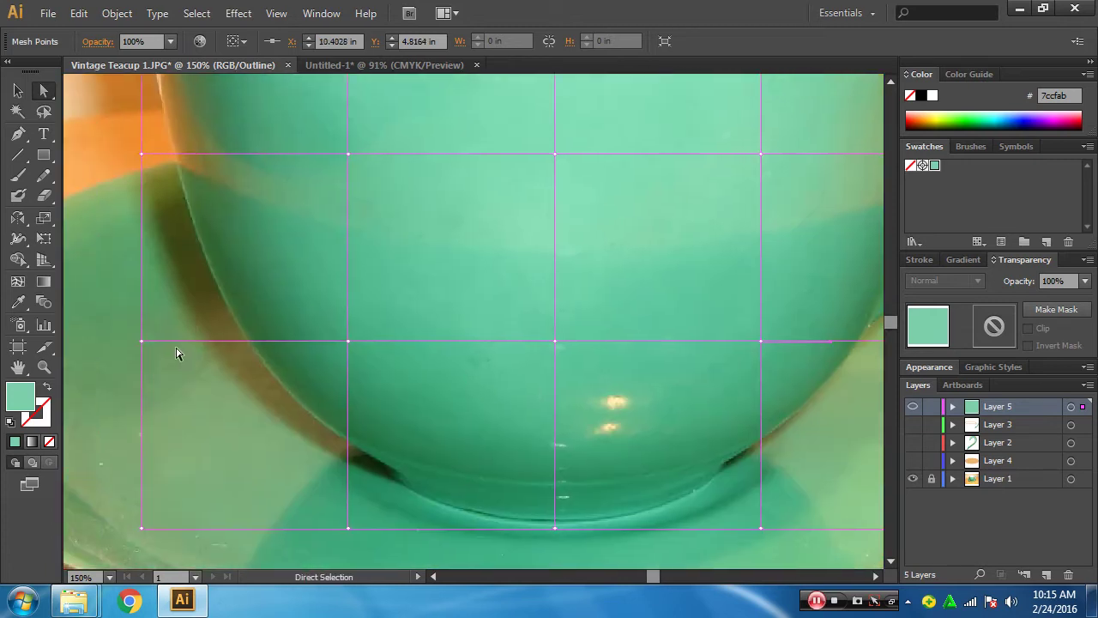
pyautogui.hotkey('ctrl', '-')
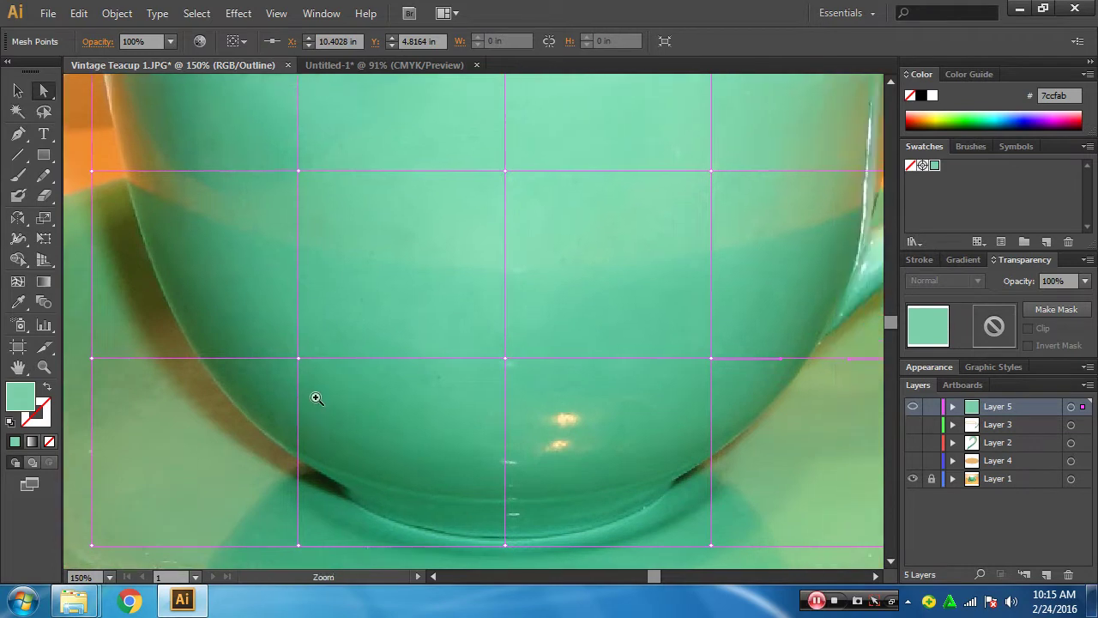
pyautogui.hotkey('ctrl', '-')
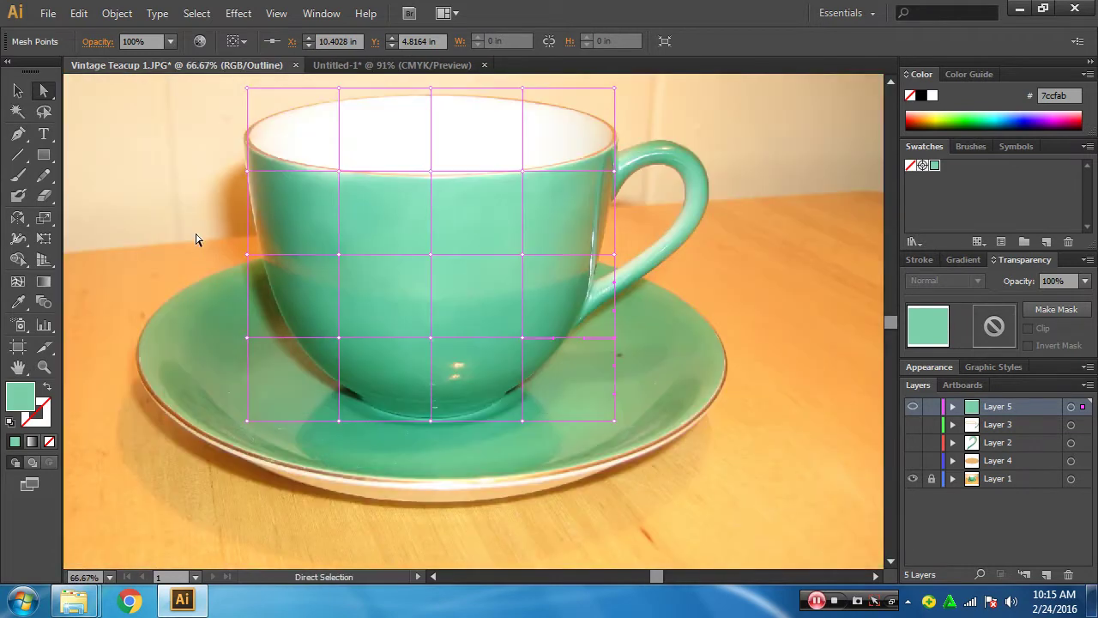
pyautogui.moveTo(196, 239); pyautogui.dragTo(678, 441)
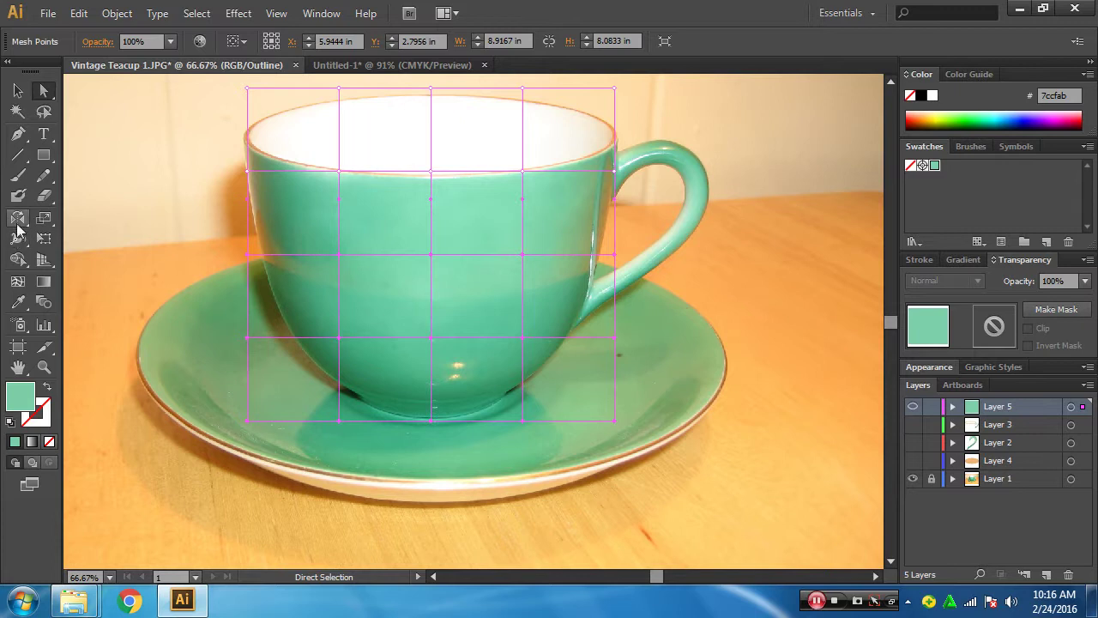
# - Scale all the mesh points to about 91% width to fit the cup
pyautogui.click(43, 219)
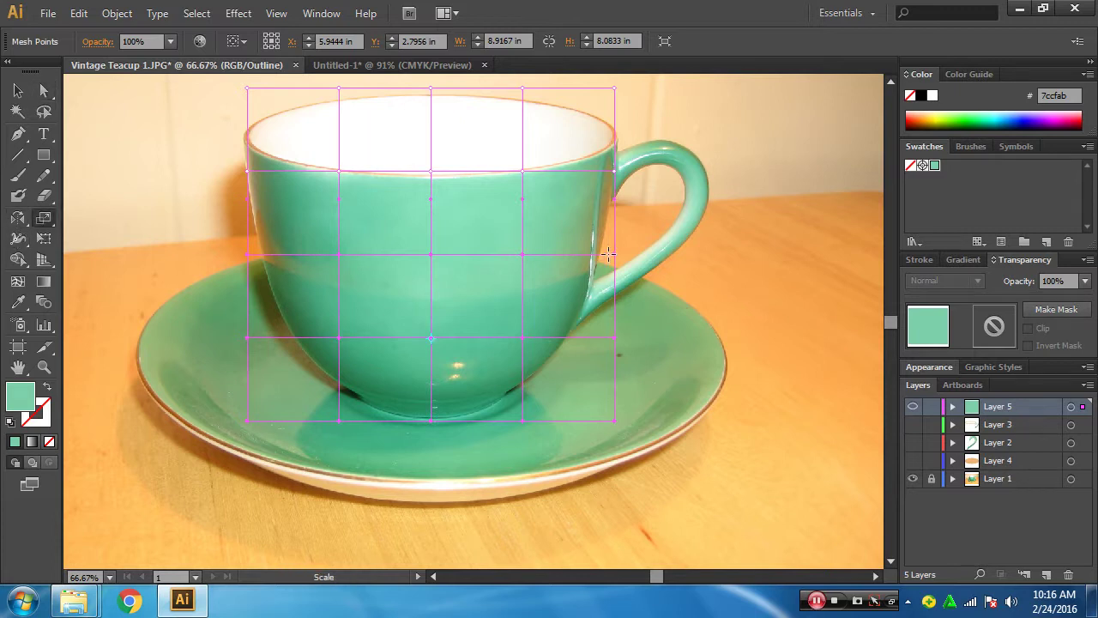
pyautogui.moveTo(606, 259); pyautogui.dragTo(591, 259)
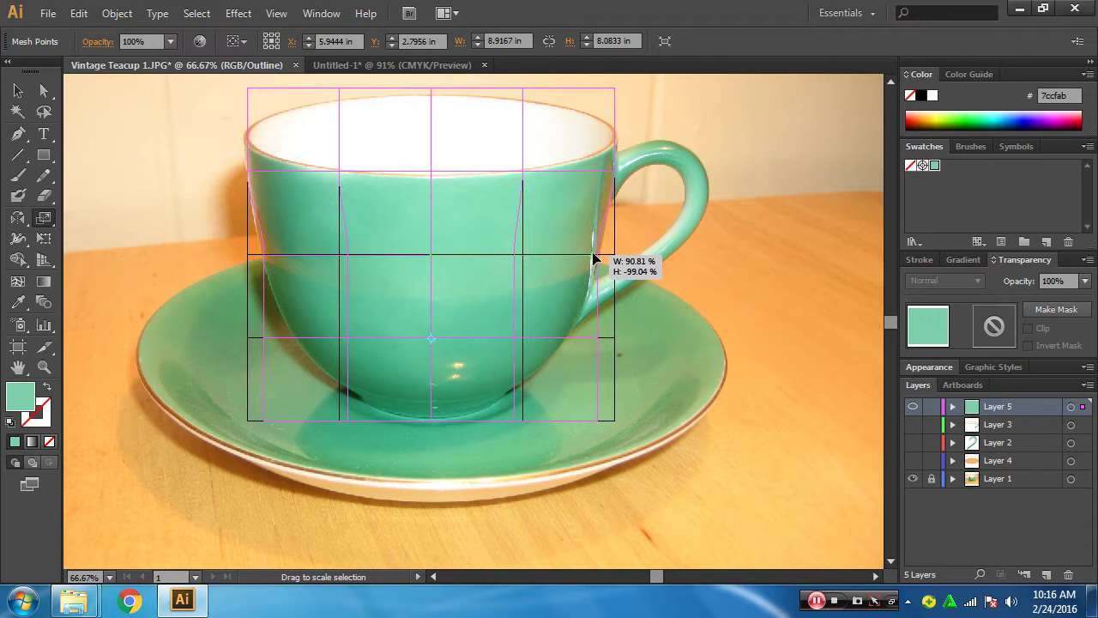
pyautogui.moveTo(591, 259); pyautogui.dragTo(599, 255)
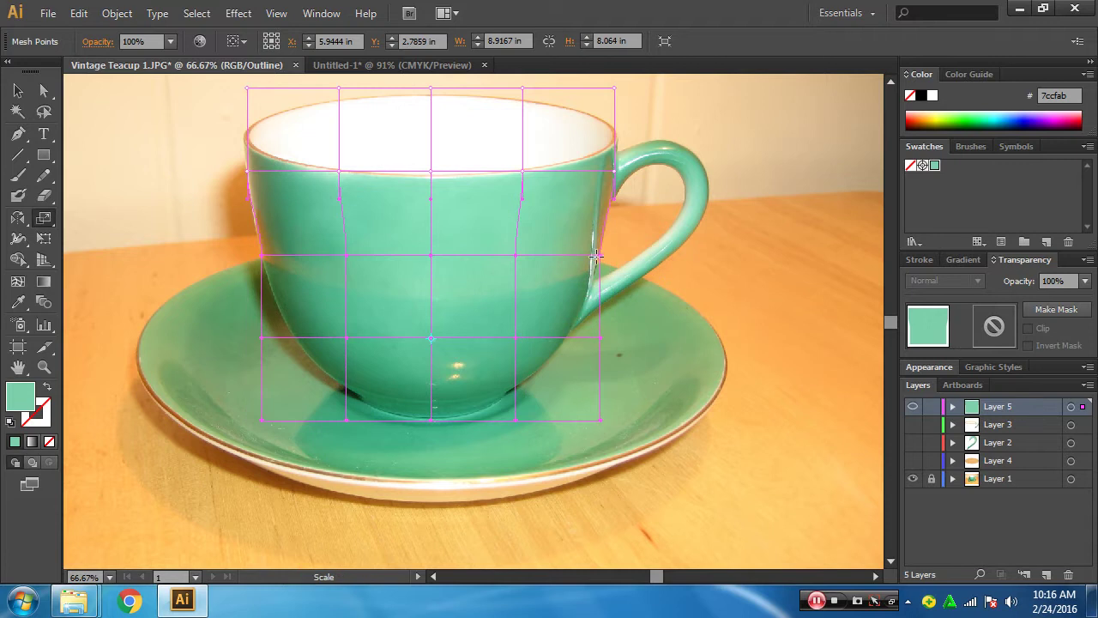
# - Scale the lower mesh rows to about 79% and pull the bottom row inward to the cup's foot
pyautogui.hotkey('ctrl', '+')
pyautogui.moveTo(454, 314); pyautogui.dragTo(586, 265)
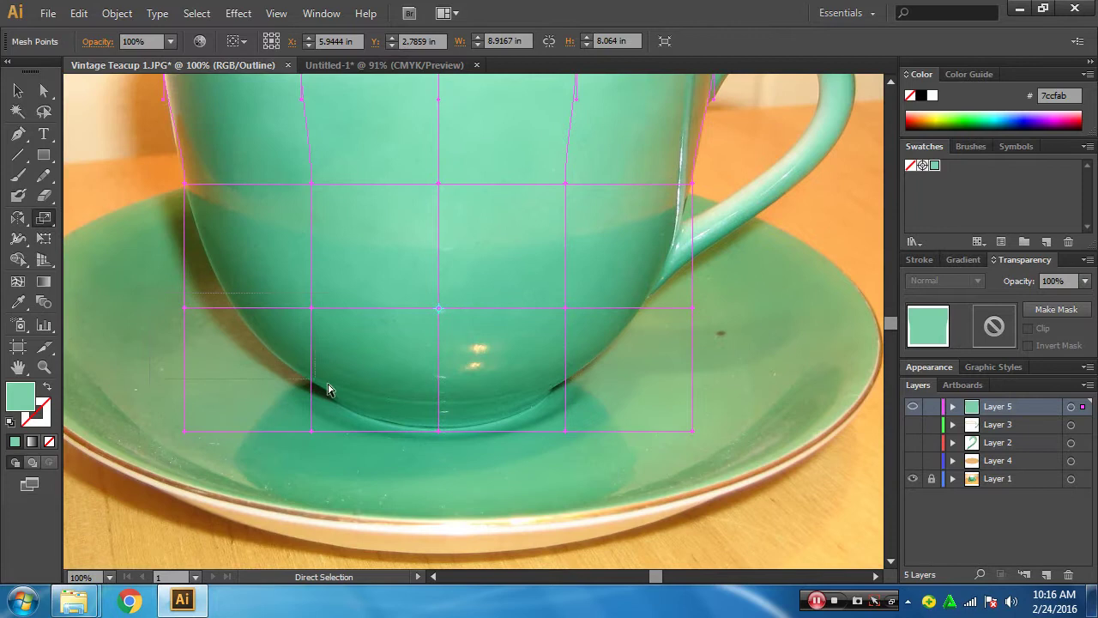
pyautogui.moveTo(327, 389)
pyautogui.mouseDown()
pyautogui.moveTo(733, 467)
pyautogui.moveTo(733, 456)
pyautogui.mouseUp()
pyautogui.moveTo(693, 308); pyautogui.dragTo(639, 314)
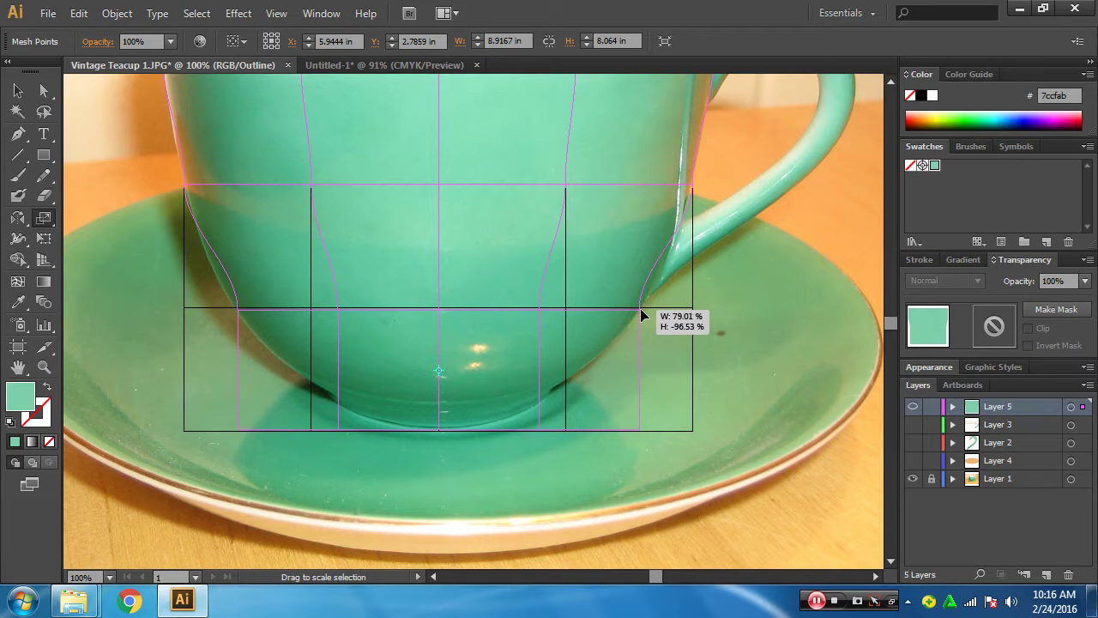
pyautogui.moveTo(639, 316); pyautogui.dragTo(637, 310)
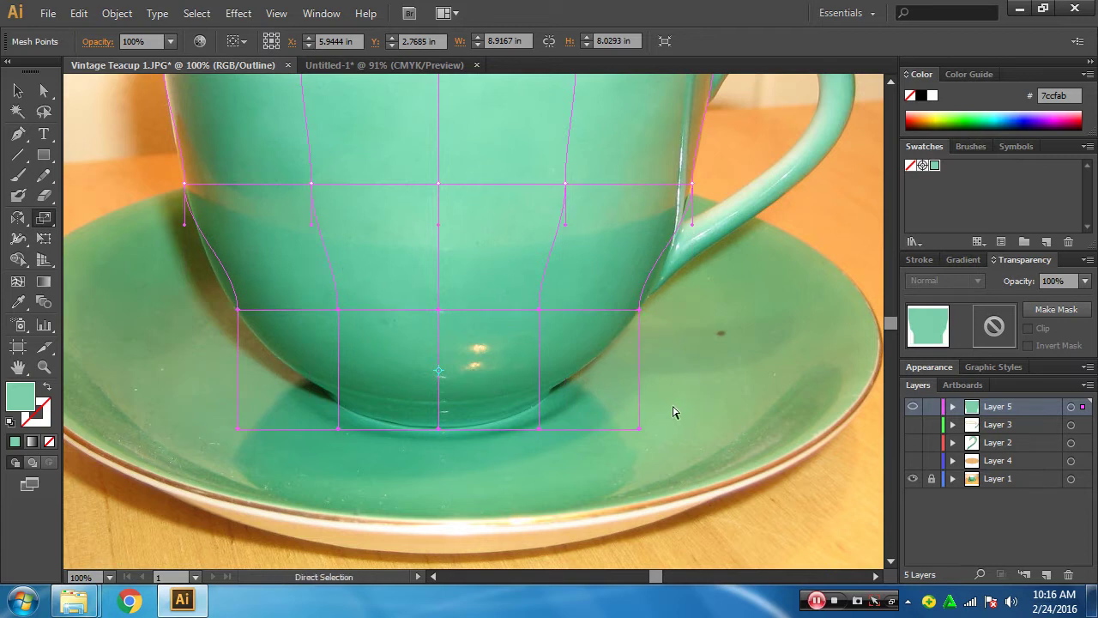
pyautogui.moveTo(676, 437); pyautogui.dragTo(202, 482)
pyautogui.moveTo(636, 427); pyautogui.dragTo(551, 428)
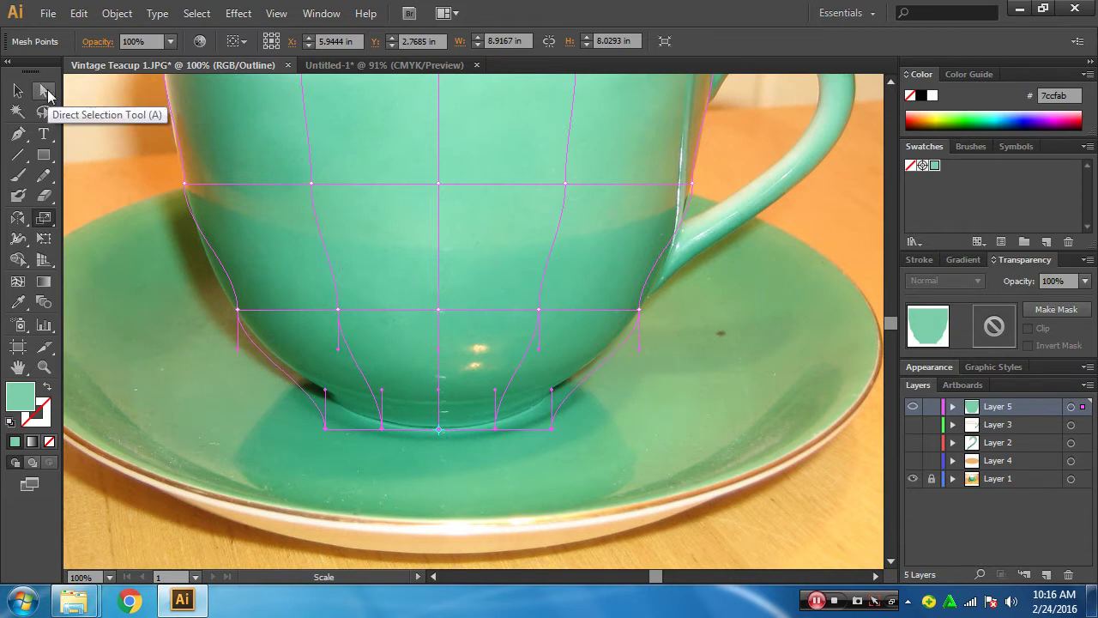
pyautogui.click(46, 92)
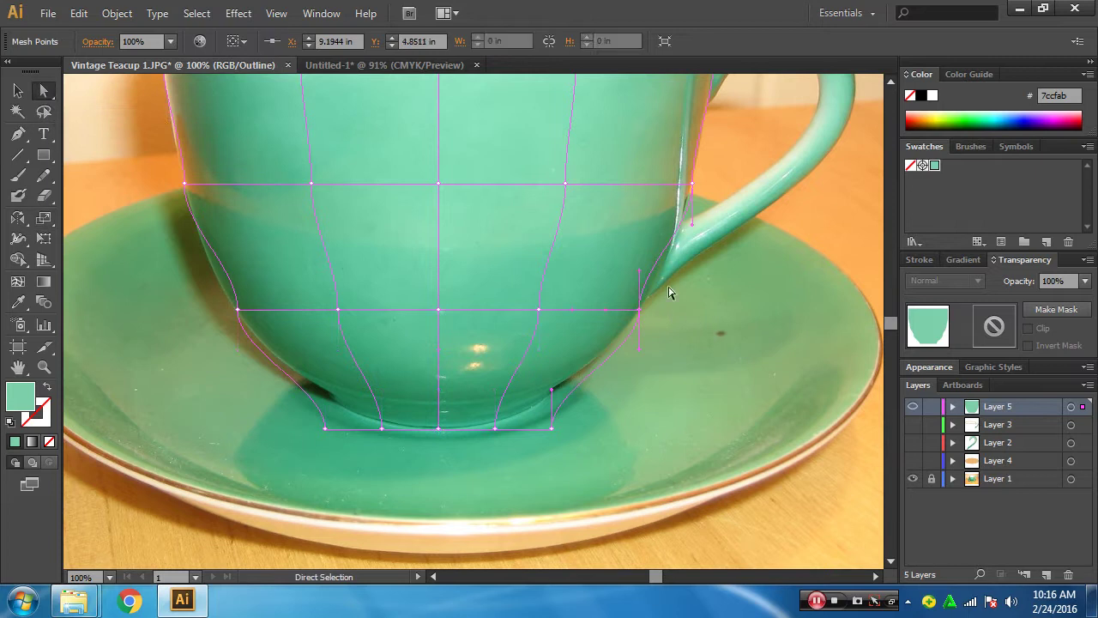
# - Bend the mesh's right edge, handle-side curve and left edge onto the cup's outline
pyautogui.moveTo(644, 277); pyautogui.dragTo(668, 281)
pyautogui.moveTo(692, 222); pyautogui.dragTo(685, 230)
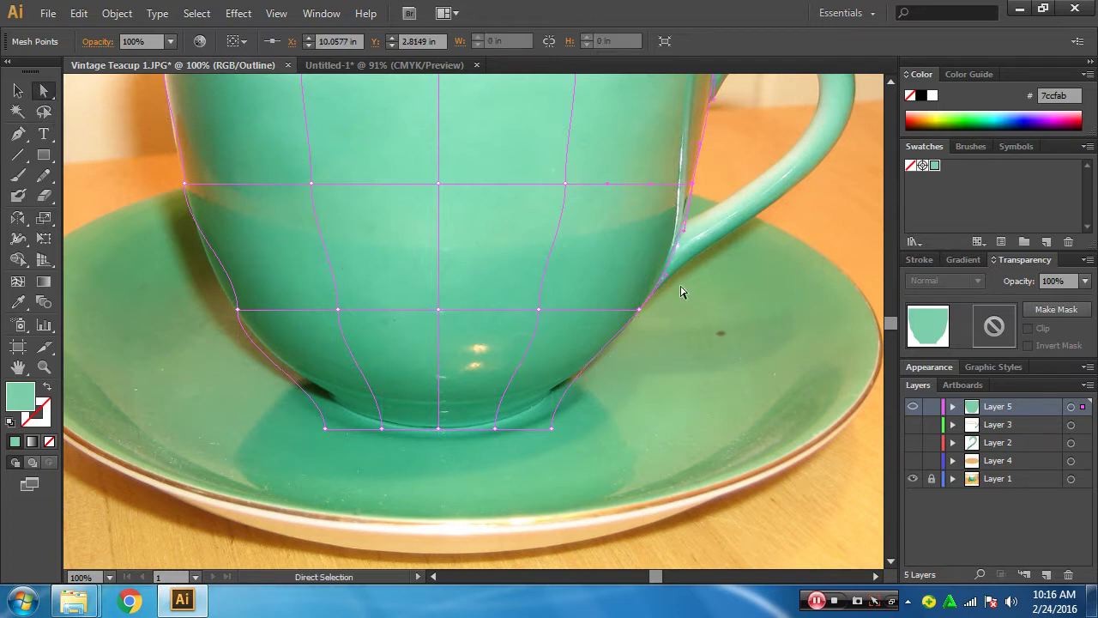
pyautogui.click(539, 309)
pyautogui.moveTo(541, 276)
pyautogui.mouseDown()
pyautogui.moveTo(552, 277)
pyautogui.moveTo(531, 398)
pyautogui.mouseUp()
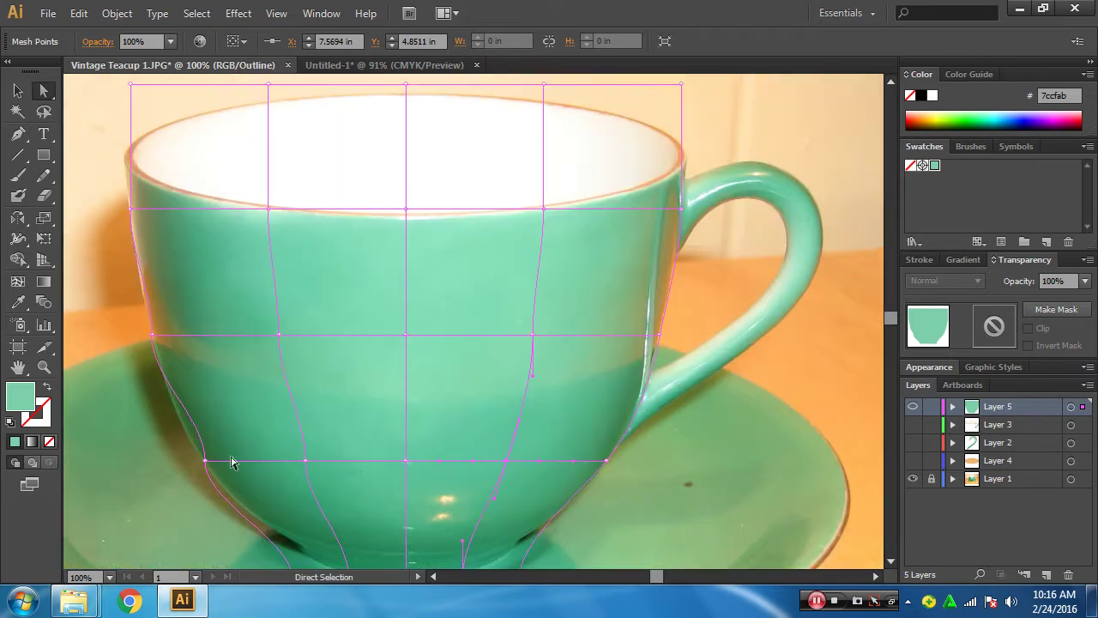
pyautogui.moveTo(206, 428)
pyautogui.mouseDown()
pyautogui.moveTo(185, 434)
pyautogui.moveTo(350, 461)
pyautogui.mouseUp()
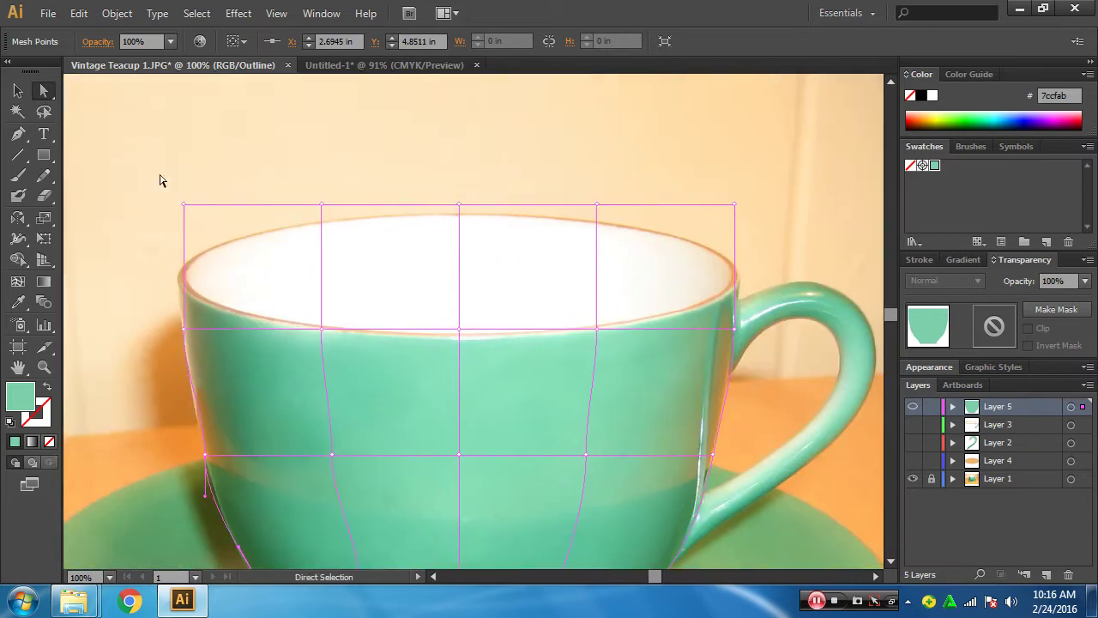
# - Lower the top mesh rows so the top edge follows the cup rim's curve
pyautogui.moveTo(162, 179); pyautogui.dragTo(700, 348)
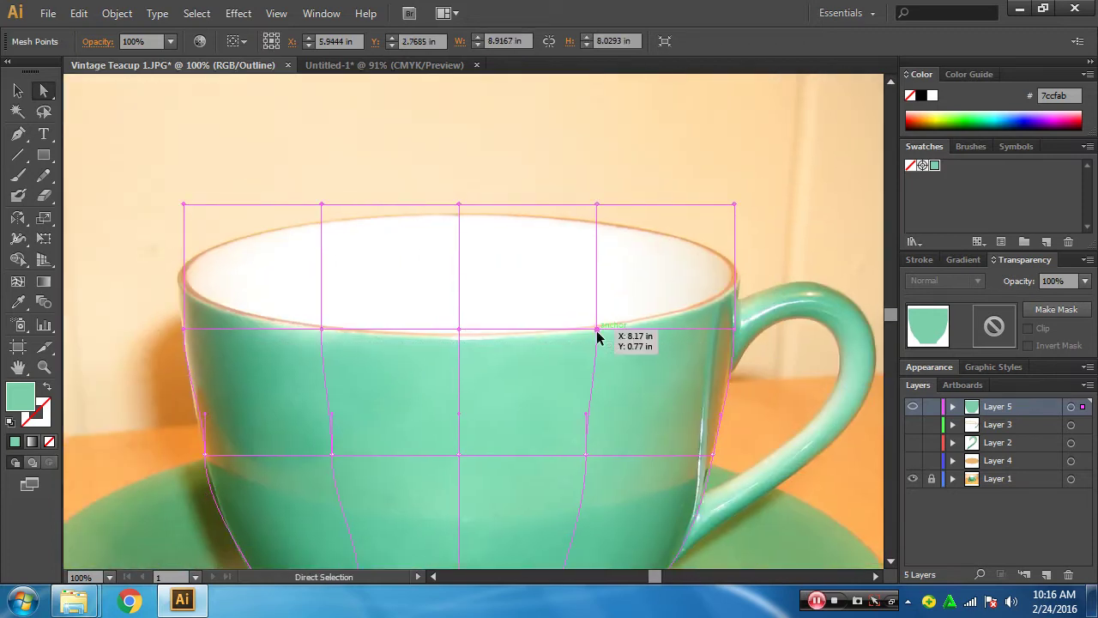
pyautogui.moveTo(596, 329)
pyautogui.mouseDown()
pyautogui.moveTo(594, 400)
pyautogui.moveTo(607, 392)
pyautogui.mouseUp()
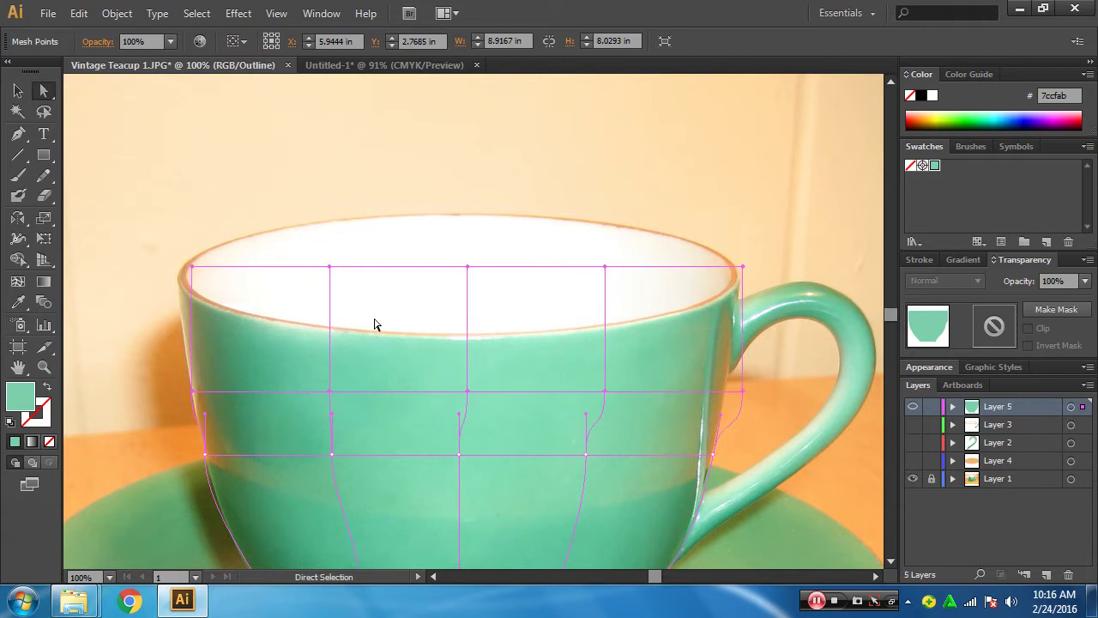
pyautogui.moveTo(163, 223); pyautogui.dragTo(788, 311)
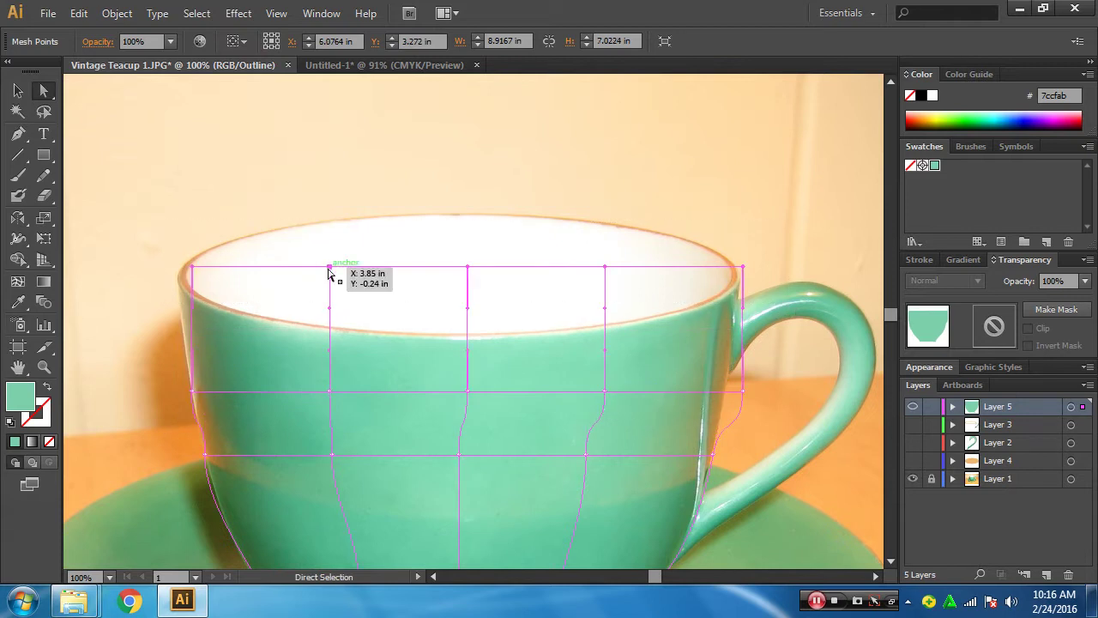
pyautogui.moveTo(330, 267); pyautogui.dragTo(332, 326)
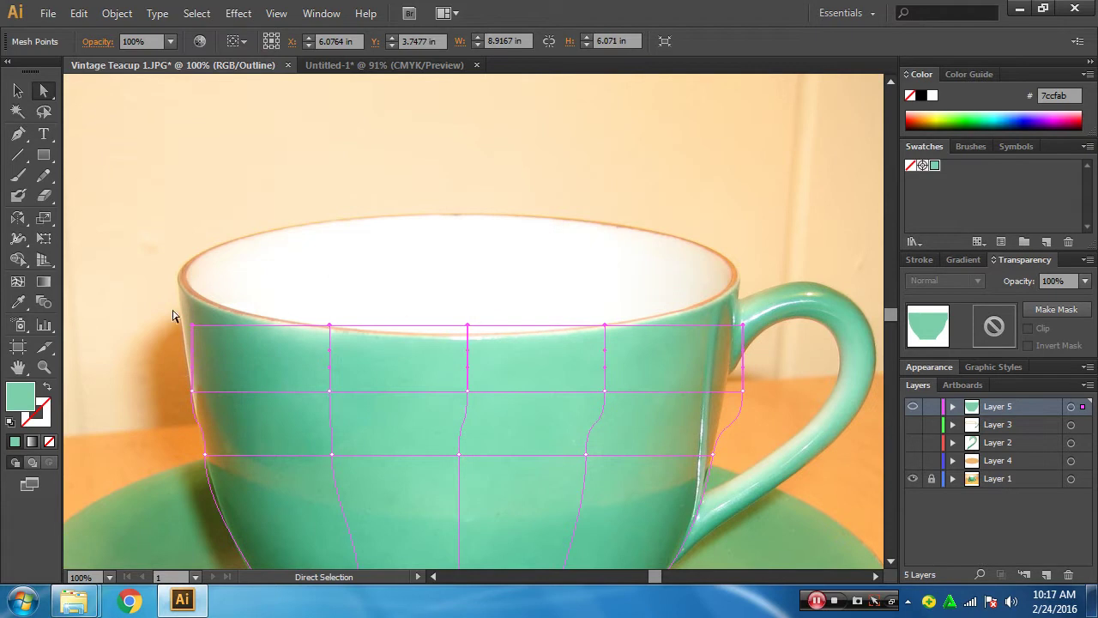
pyautogui.moveTo(192, 326)
pyautogui.mouseDown()
pyautogui.moveTo(178, 288)
pyautogui.moveTo(213, 311)
pyautogui.mouseUp()
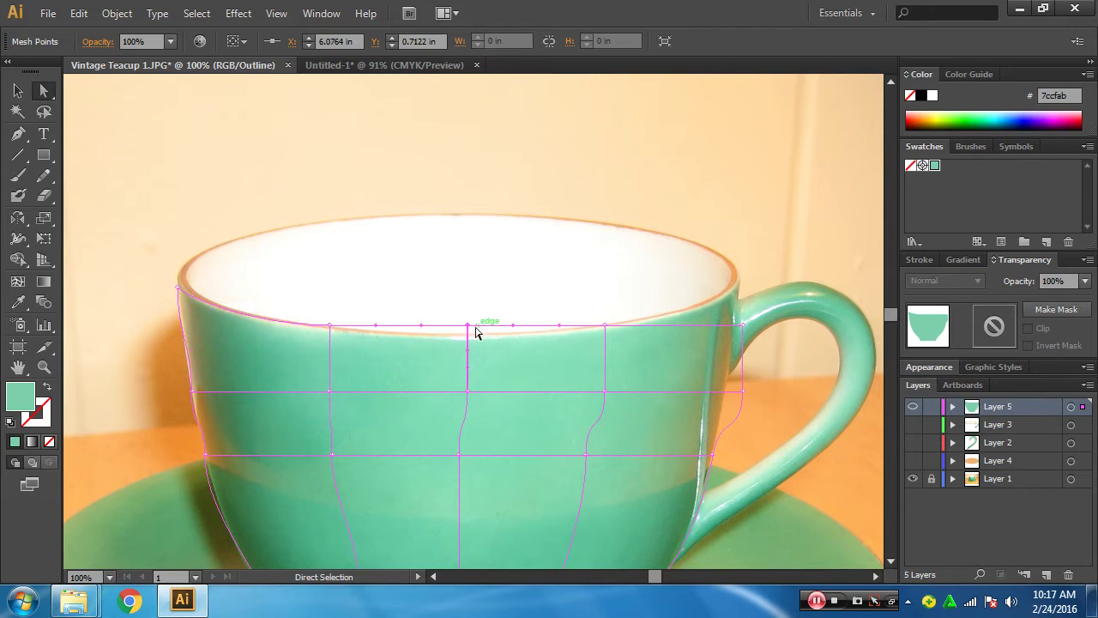
pyautogui.moveTo(467, 326); pyautogui.dragTo(468, 344)
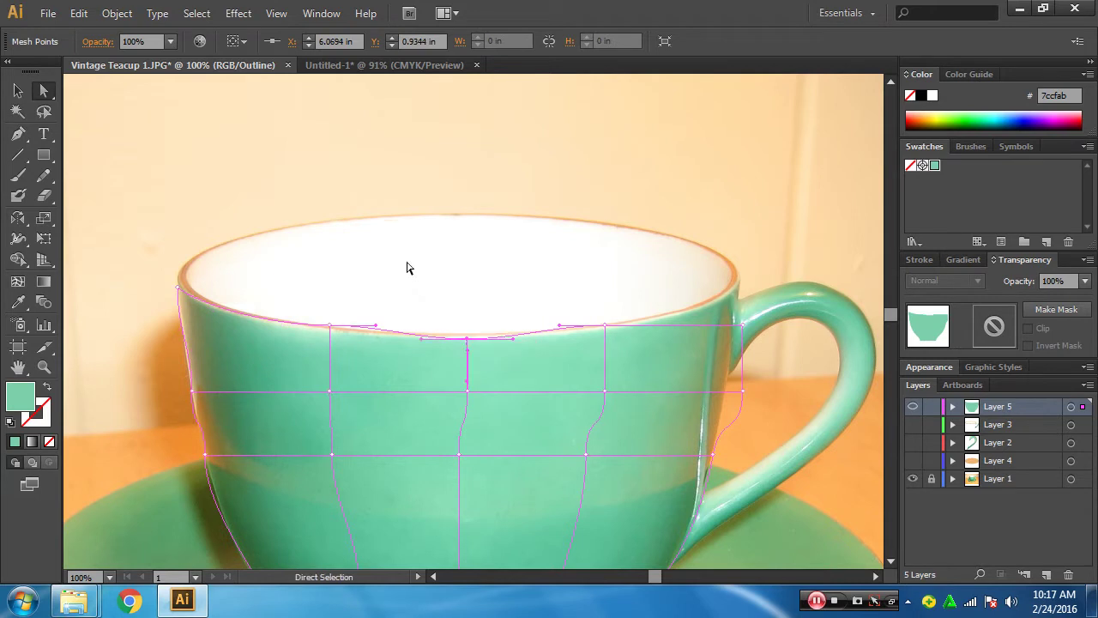
# - Fit the top-right corner and right-side mesh points onto the rim and edge near the handle
pyautogui.moveTo(589, 311); pyautogui.dragTo(628, 355)
pyautogui.moveTo(743, 325); pyautogui.dragTo(737, 288)
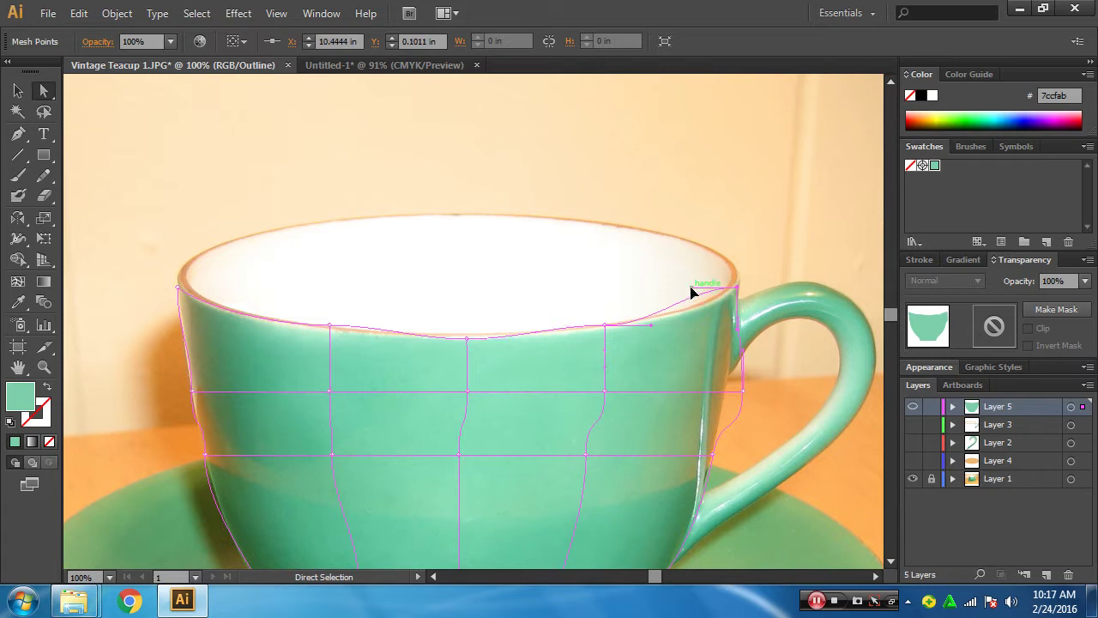
pyautogui.moveTo(695, 341); pyautogui.dragTo(709, 315)
pyautogui.moveTo(743, 392); pyautogui.dragTo(725, 388)
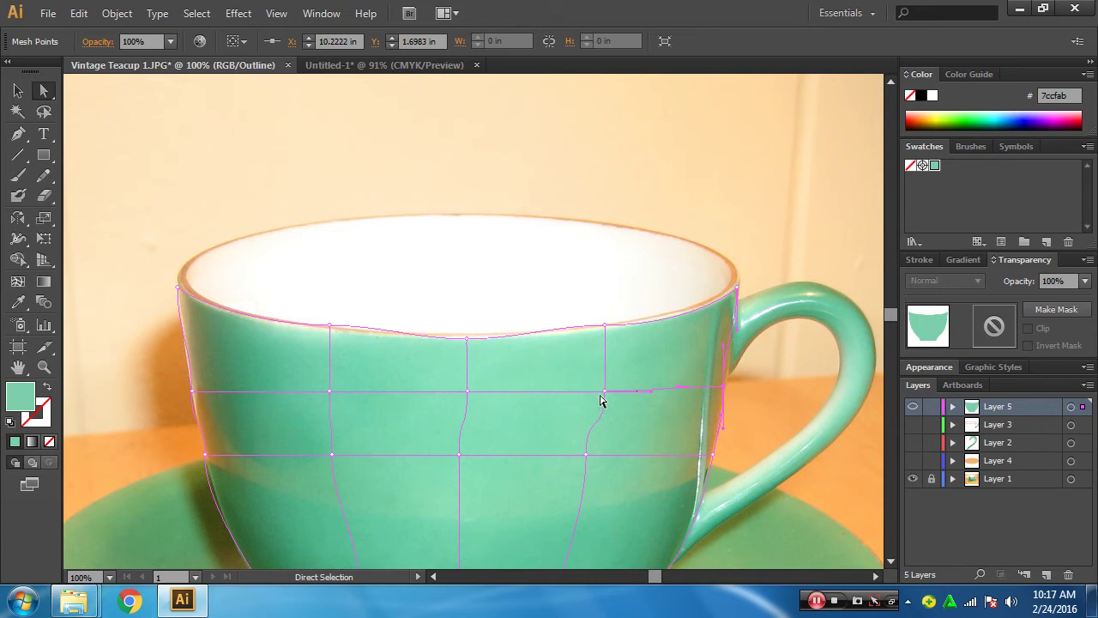
pyautogui.moveTo(583, 456); pyautogui.dragTo(589, 467)
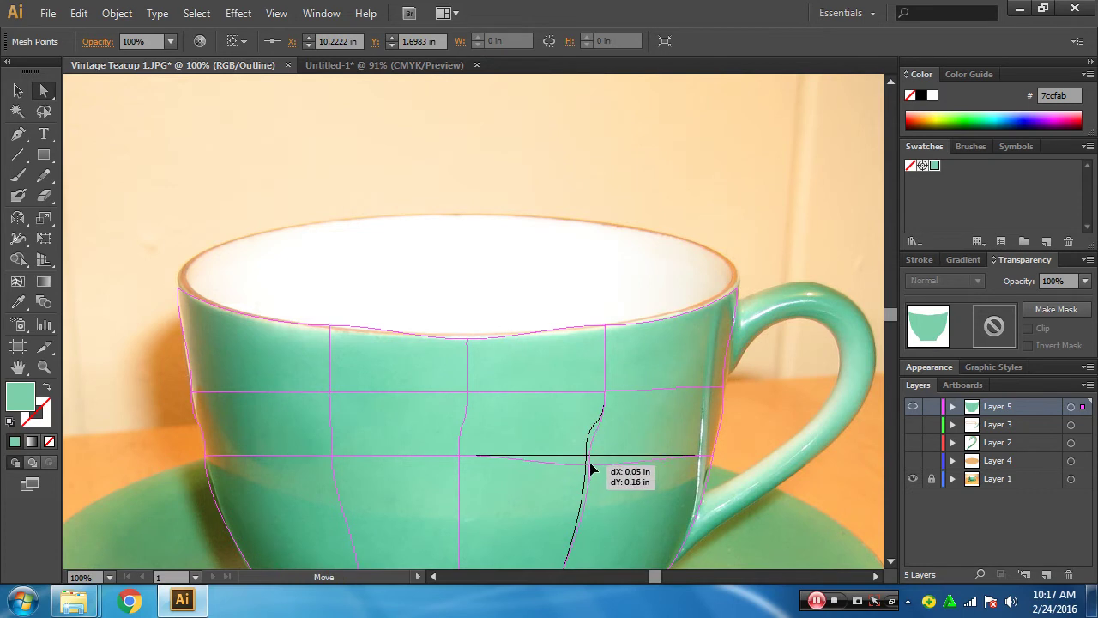
pyautogui.hotkey('ctrl', 'z')
# - Smooth the right vertical mesh line and nudge lower points to follow the cup's contour
pyautogui.moveTo(605, 395); pyautogui.dragTo(594, 393)
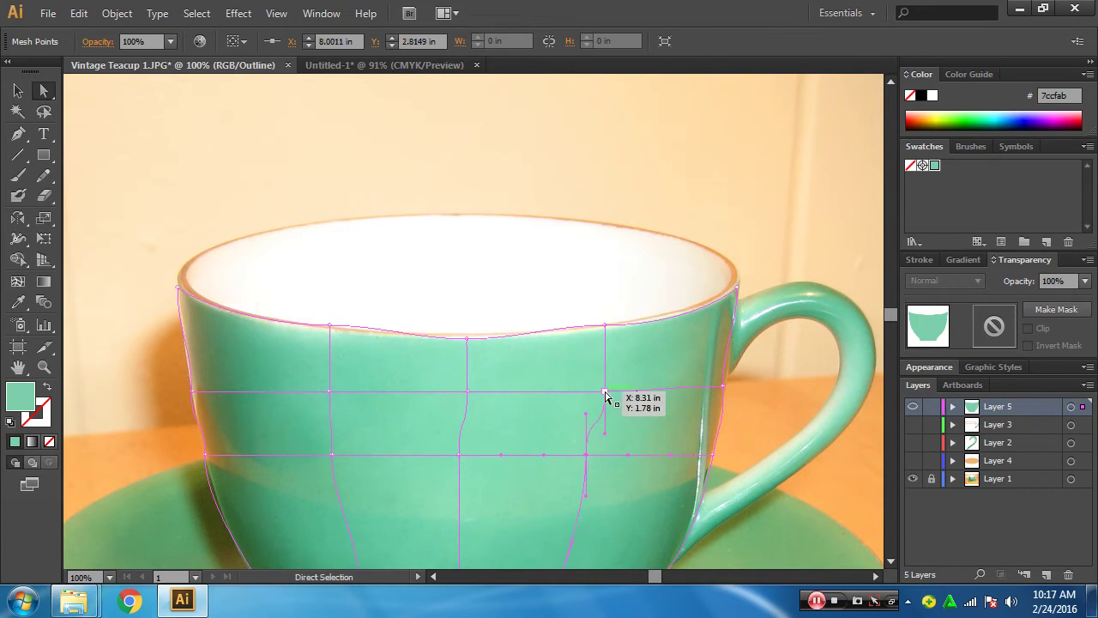
pyautogui.moveTo(596, 353); pyautogui.dragTo(601, 382)
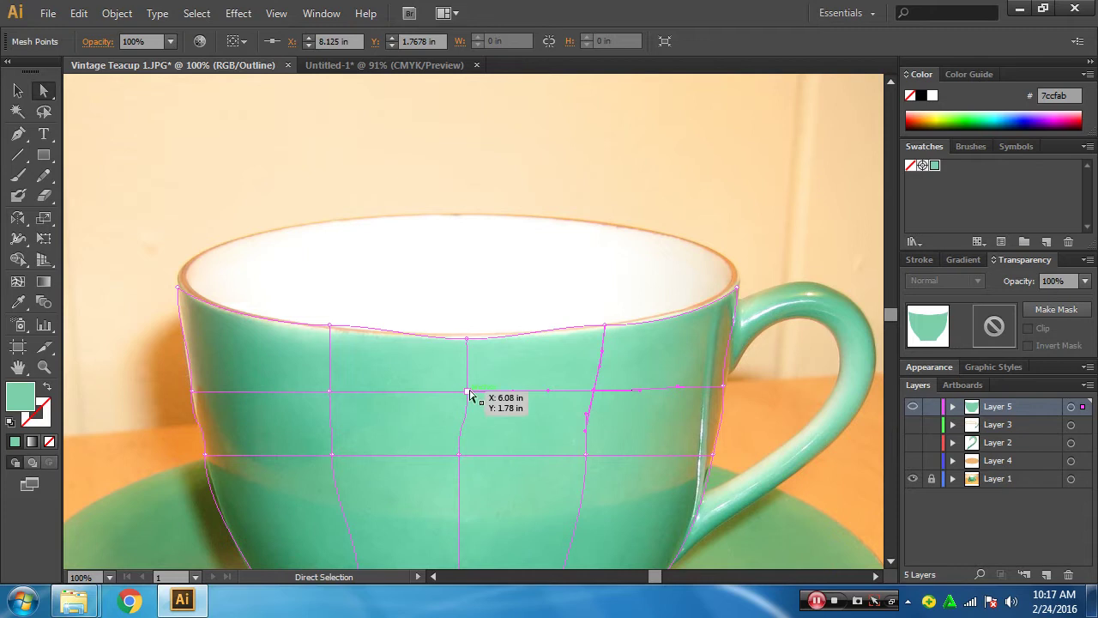
pyautogui.moveTo(466, 392); pyautogui.dragTo(466, 392)
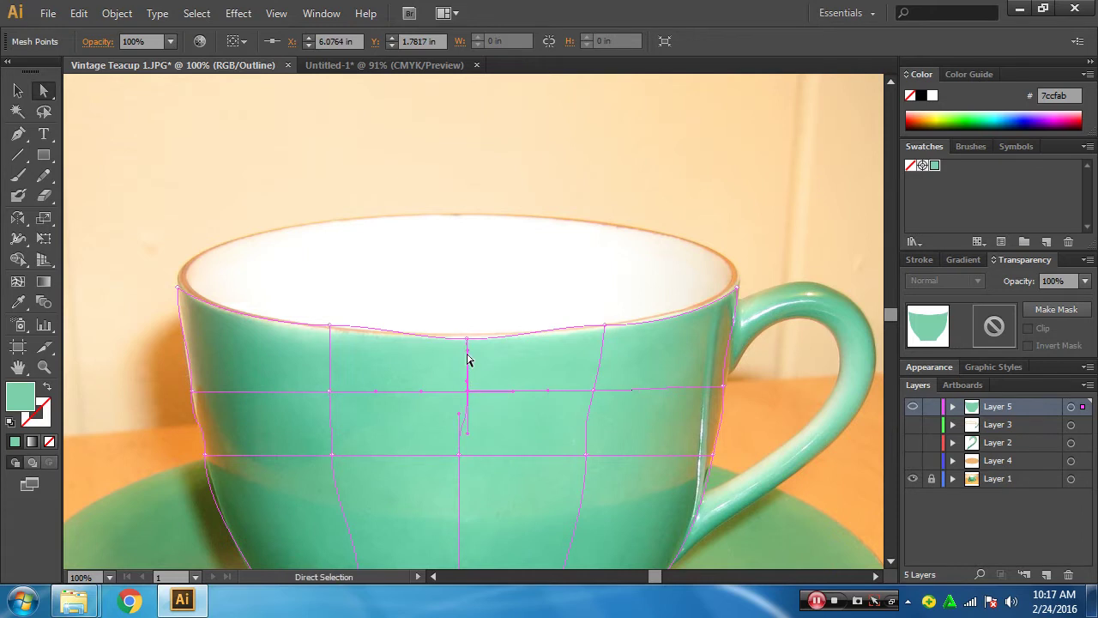
pyautogui.moveTo(458, 456); pyautogui.dragTo(466, 456)
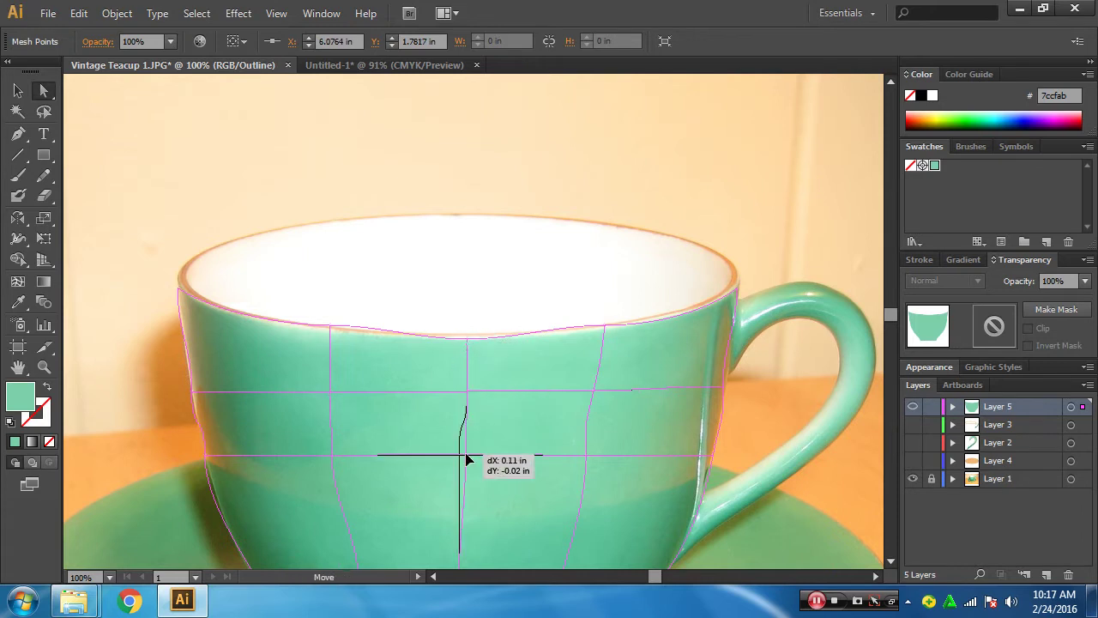
pyautogui.moveTo(370, 480); pyautogui.dragTo(388, 408)
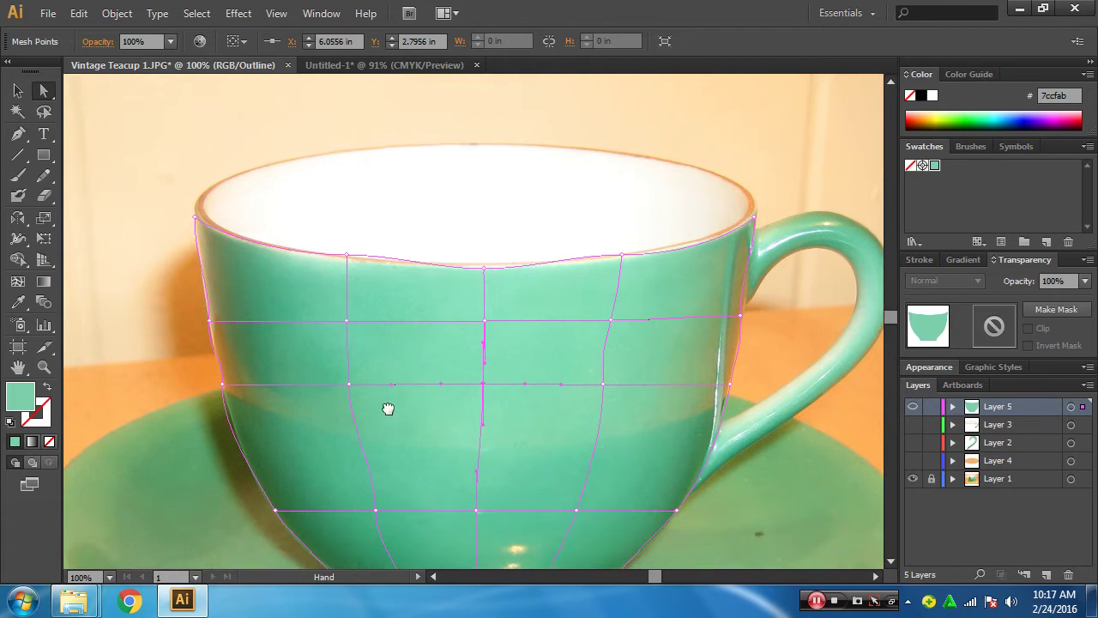
# - Curve the mesh's left edge and lower-left line to match the cup's side and base
pyautogui.click(222, 385)
pyautogui.moveTo(227, 405); pyautogui.dragTo(231, 424)
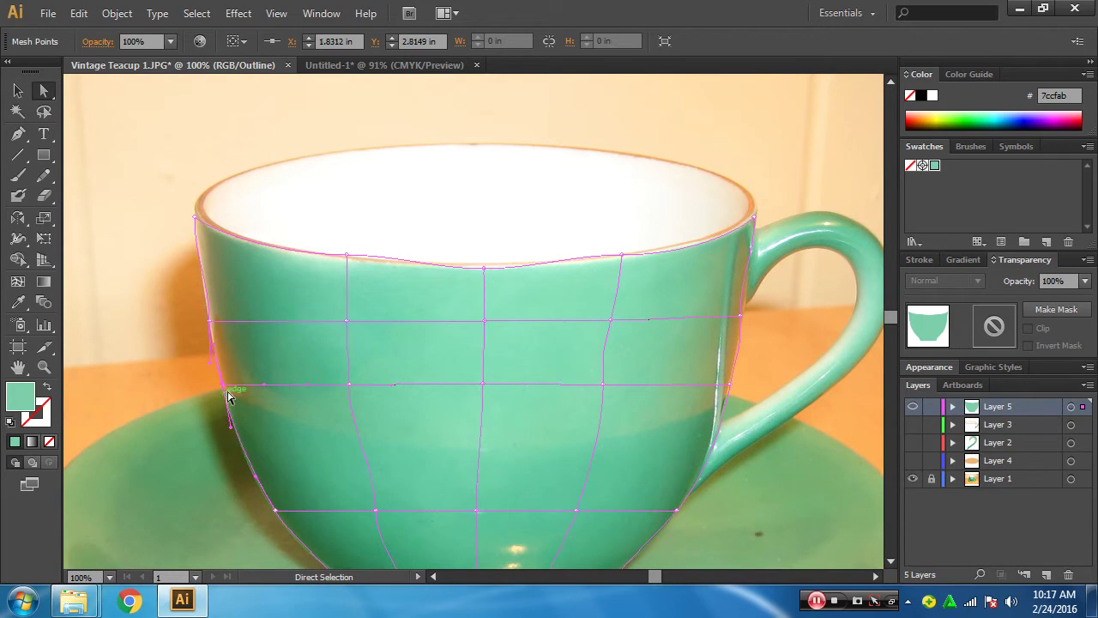
pyautogui.moveTo(211, 344); pyautogui.dragTo(200, 276)
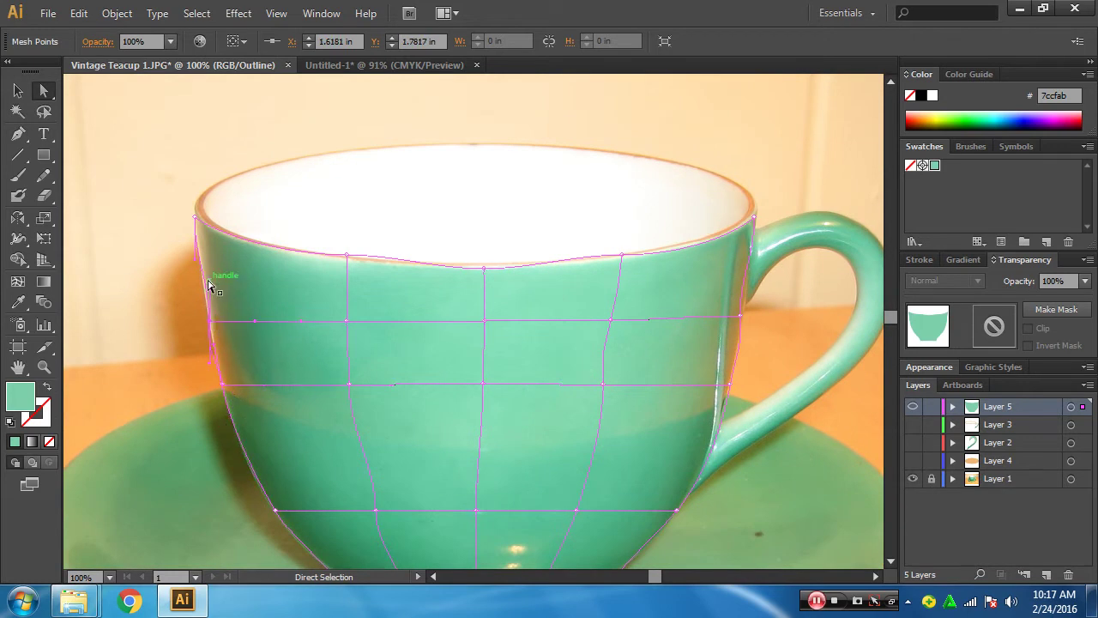
pyautogui.scroll(-3, 299, 419)
pyautogui.hscroll(2, 279, 381)
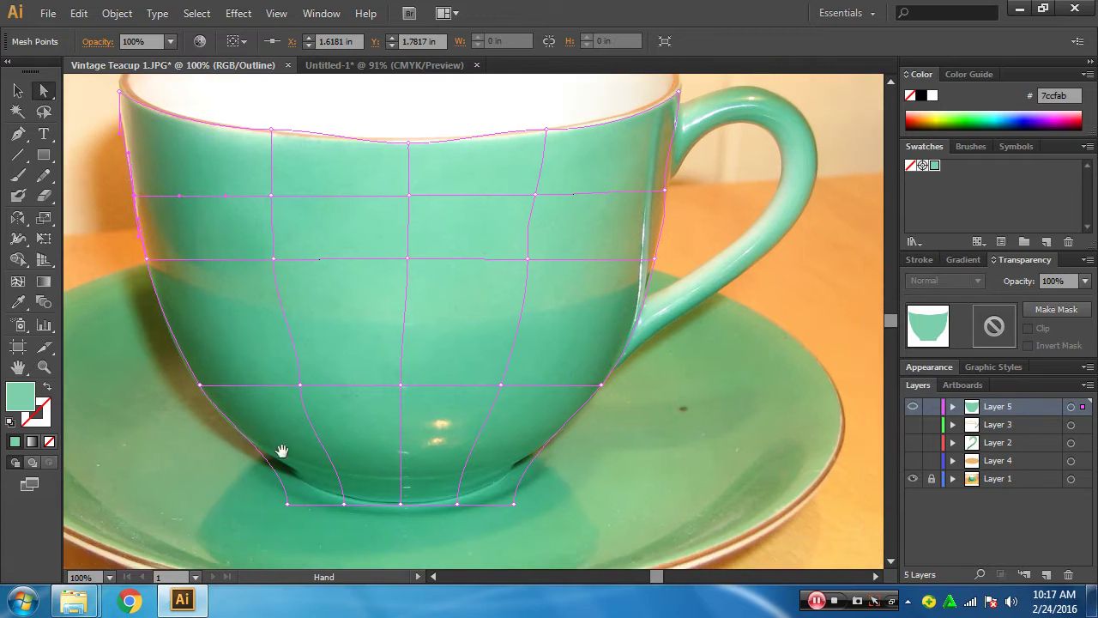
pyautogui.moveTo(288, 471)
pyautogui.mouseDown()
pyautogui.moveTo(255, 491)
pyautogui.moveTo(307, 482)
pyautogui.moveTo(333, 492)
pyautogui.mouseUp()
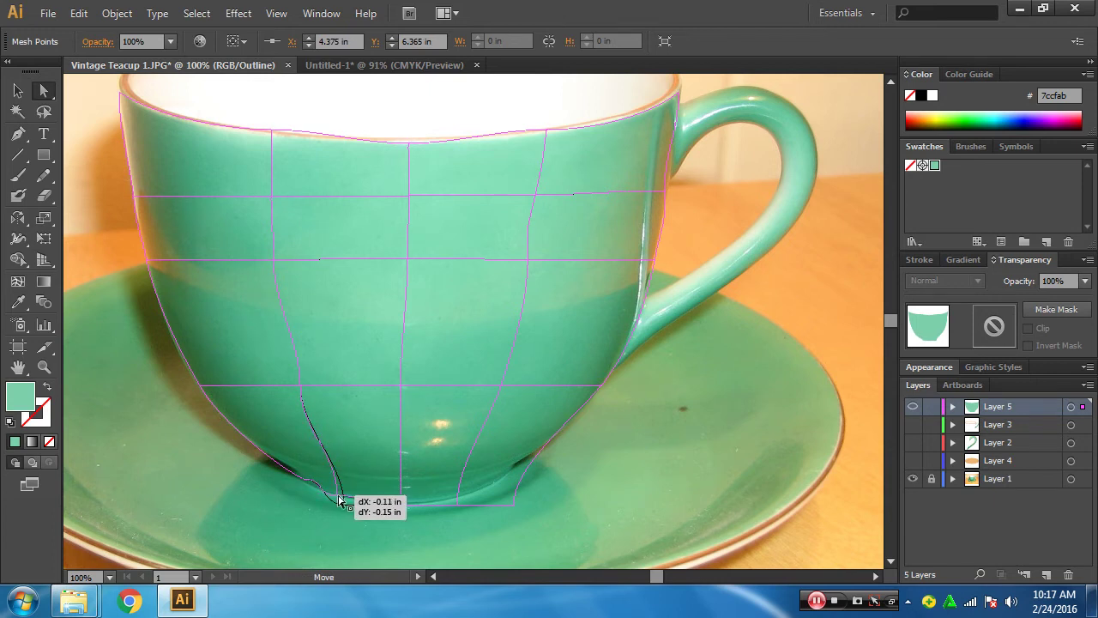
pyautogui.moveTo(333, 493); pyautogui.dragTo(337, 495)
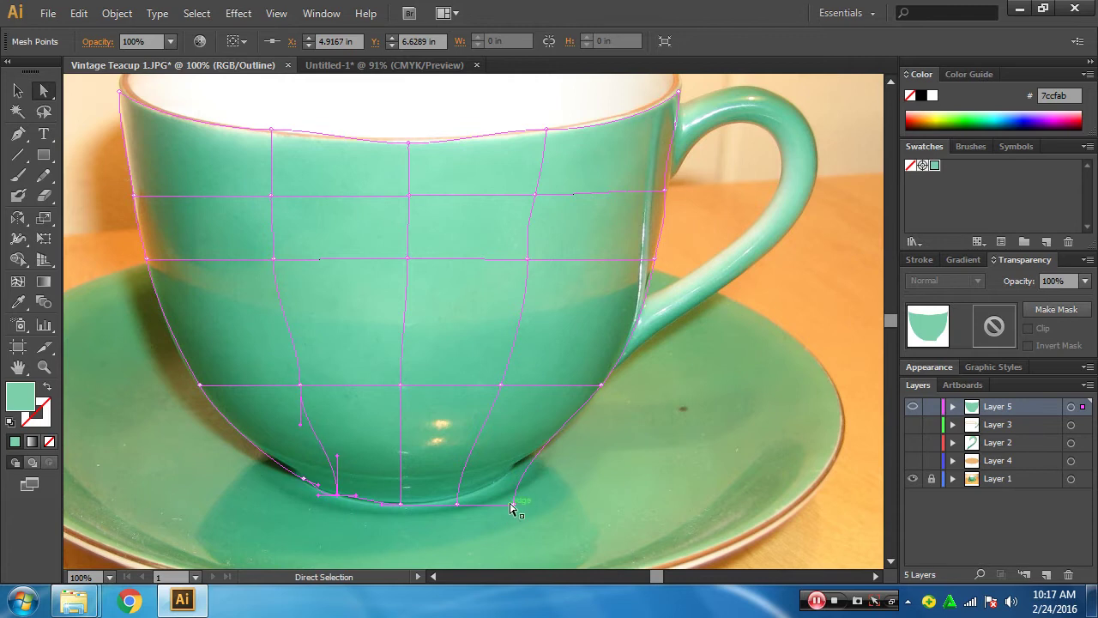
# - Adjust the bottom mesh anchors and their handles along the cup's rounded base
pyautogui.moveTo(514, 507); pyautogui.dragTo(507, 479)
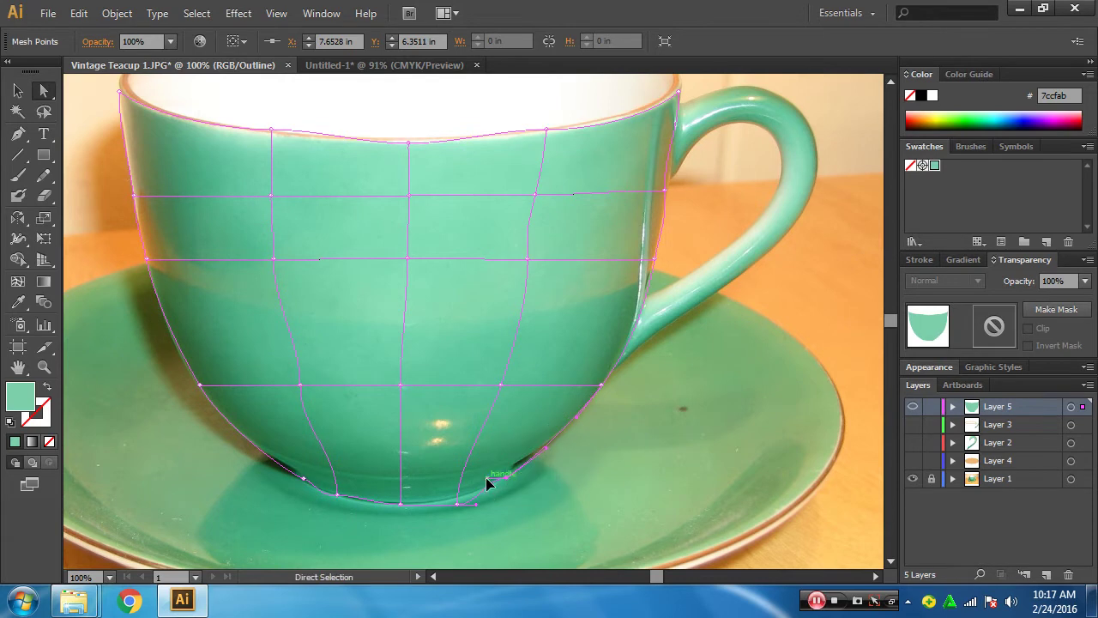
pyautogui.moveTo(457, 508); pyautogui.dragTo(478, 493)
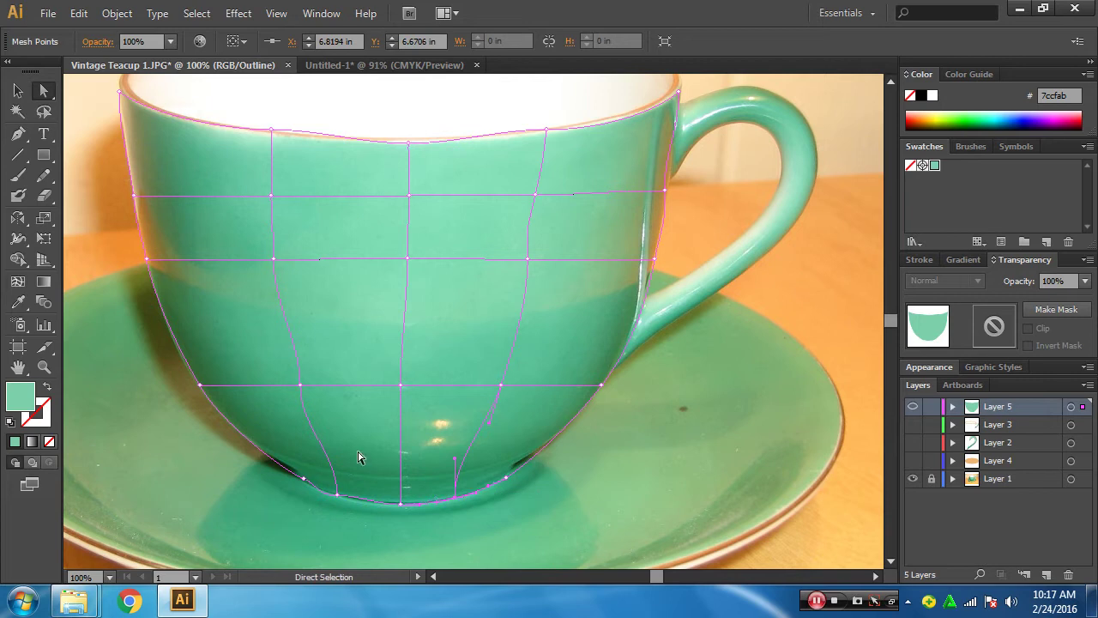
pyautogui.click(301, 386)
pyautogui.moveTo(304, 355); pyautogui.dragTo(290, 349)
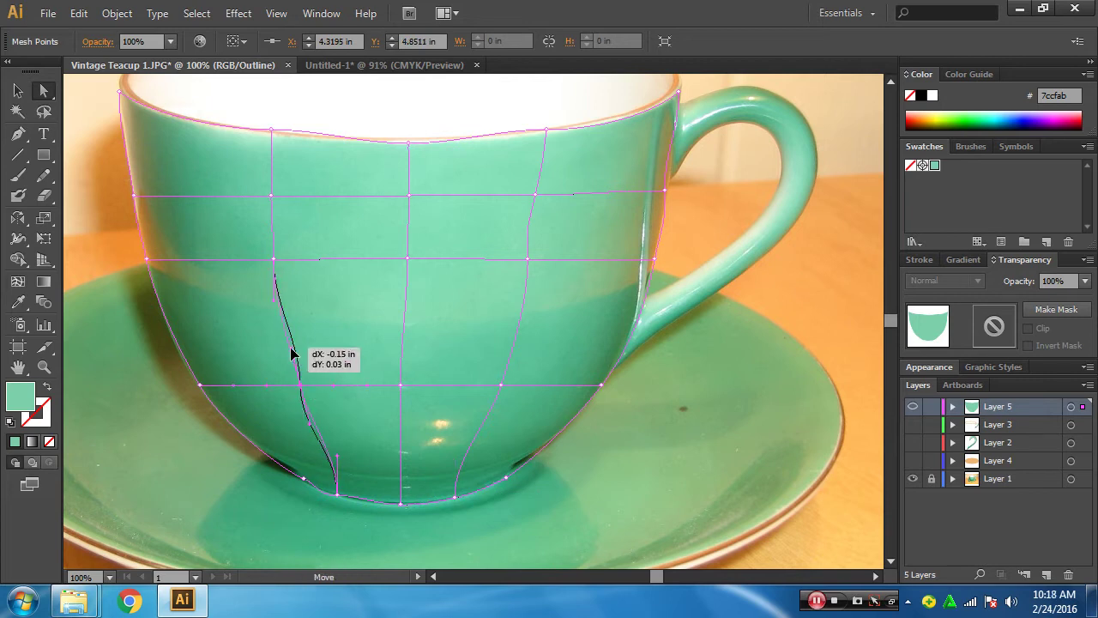
pyautogui.moveTo(336, 456)
pyautogui.mouseDown()
pyautogui.moveTo(327, 459)
pyautogui.moveTo(346, 498)
pyautogui.mouseUp()
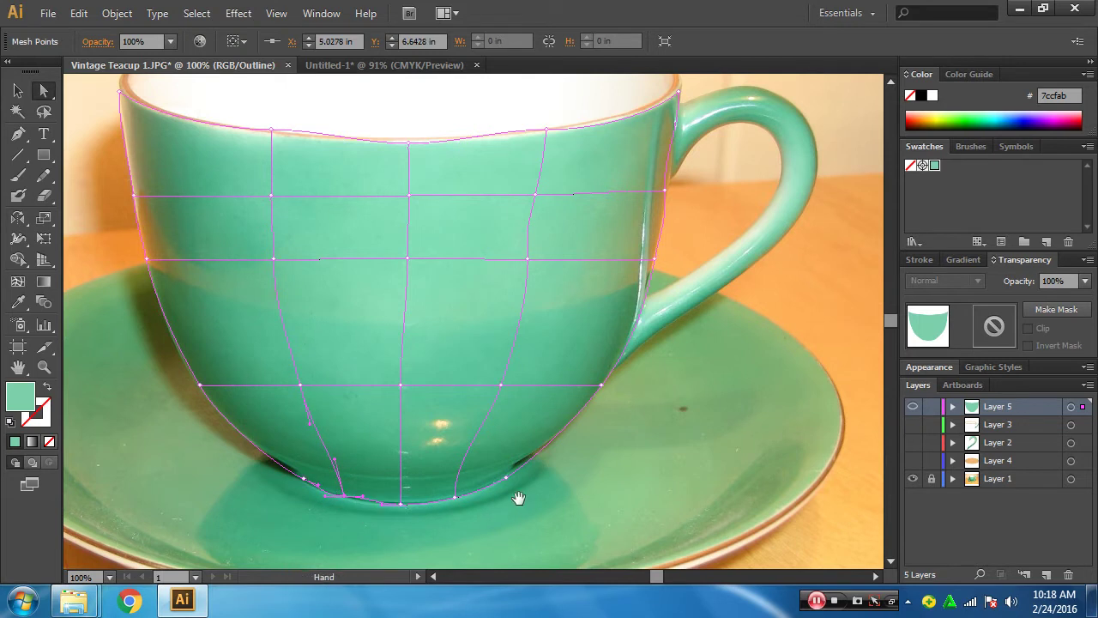
pyautogui.moveTo(550, 414); pyautogui.dragTo(484, 466)
# - Straighten the right vertical mesh line, fit the right-edge point to the cup, and deselect
pyautogui.click(471, 246)
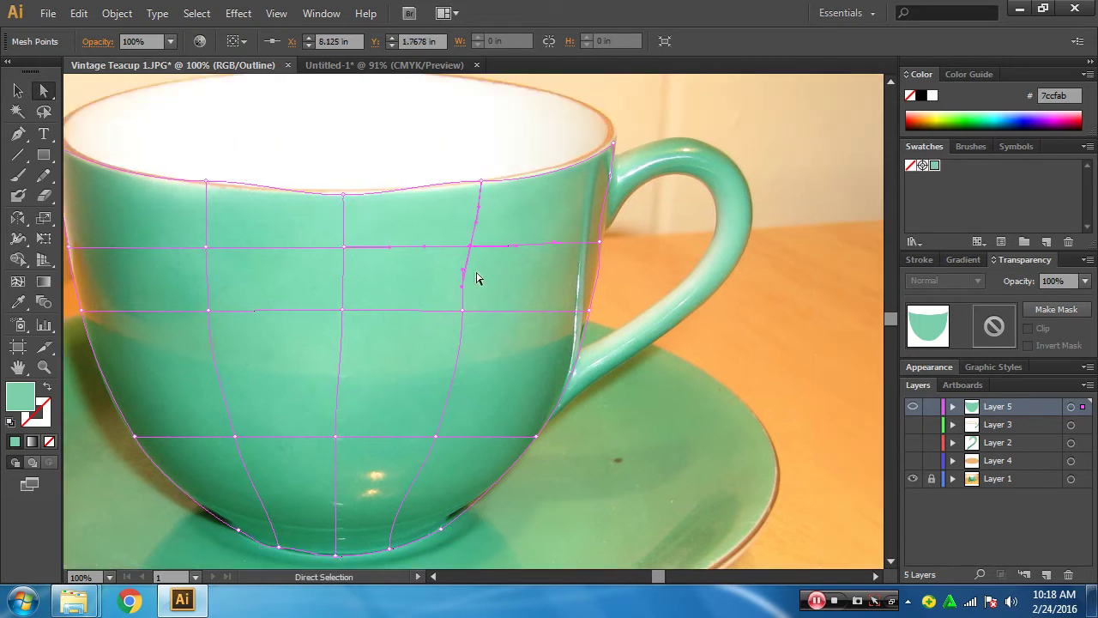
pyautogui.moveTo(464, 294); pyautogui.dragTo(468, 292)
pyautogui.moveTo(471, 249); pyautogui.dragTo(474, 248)
pyautogui.moveTo(467, 312); pyautogui.dragTo(467, 316)
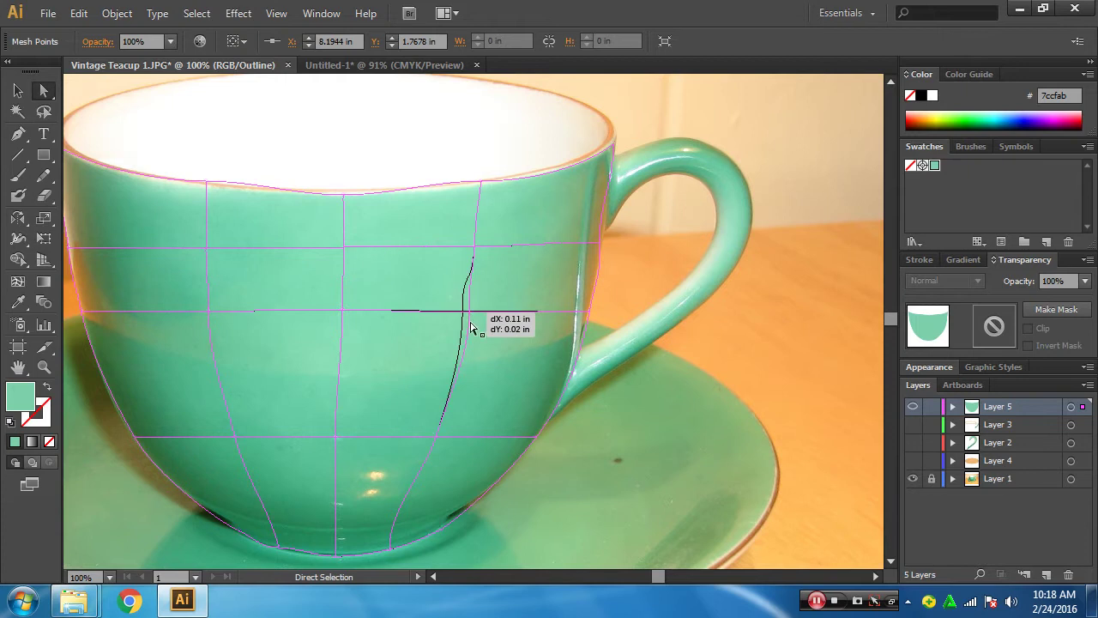
pyautogui.moveTo(597, 249); pyautogui.dragTo(598, 275)
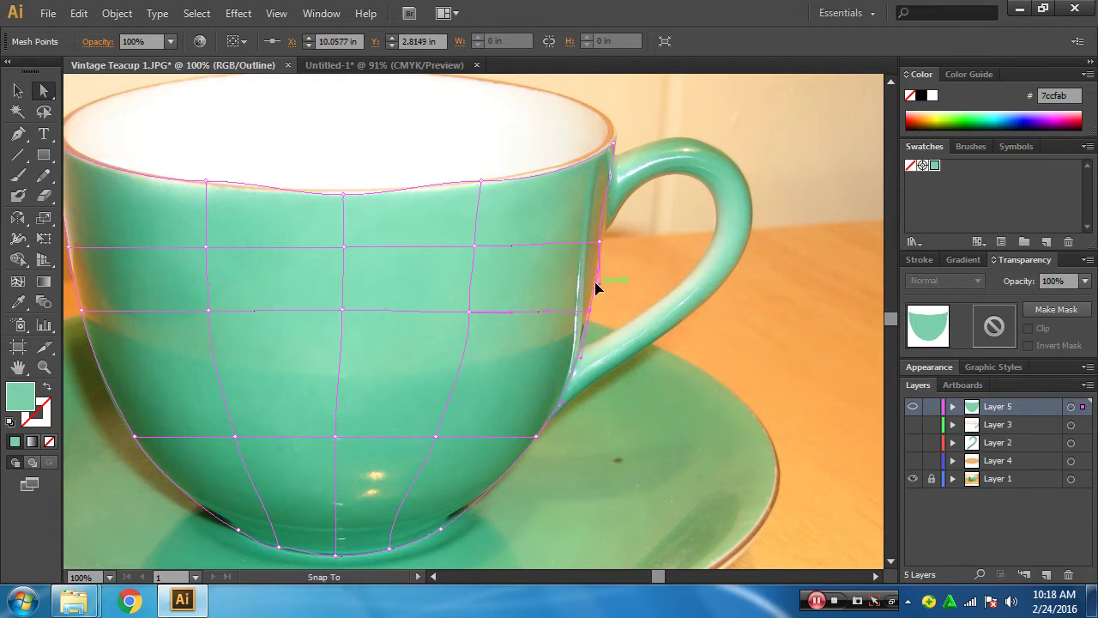
pyautogui.click(642, 347)
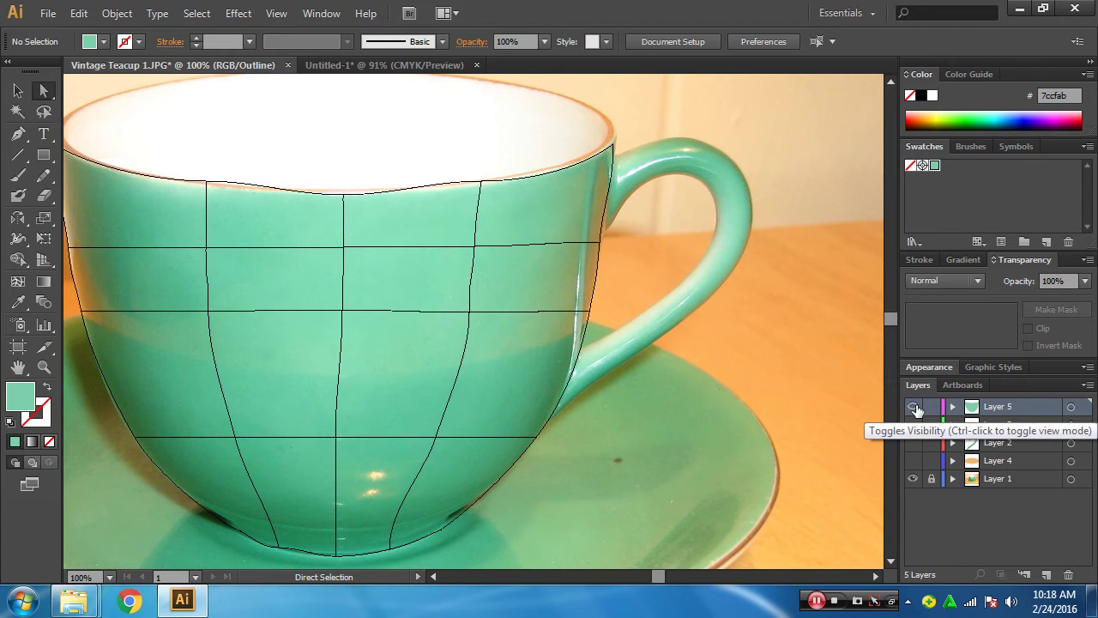
# - Preview Layer 5 in full colour, show the handle on Layer 2, and hide the photo on Layer 1
pyautogui.keyDown('ctrl'); pyautogui.click(914, 407); pyautogui.keyUp('ctrl')
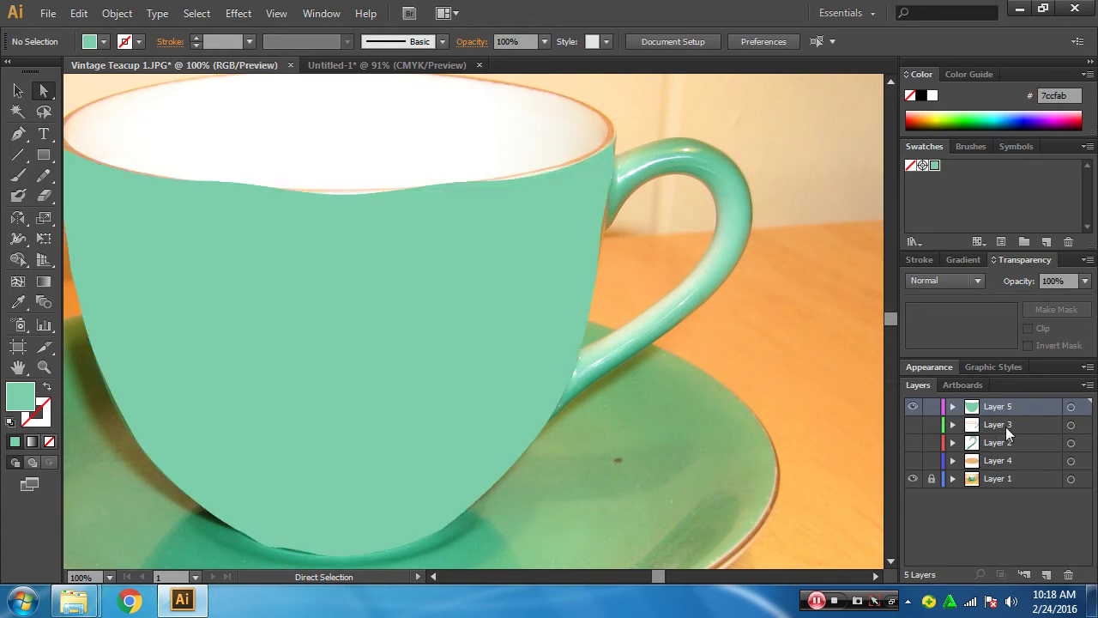
pyautogui.click(913, 442)
pyautogui.click(913, 478)
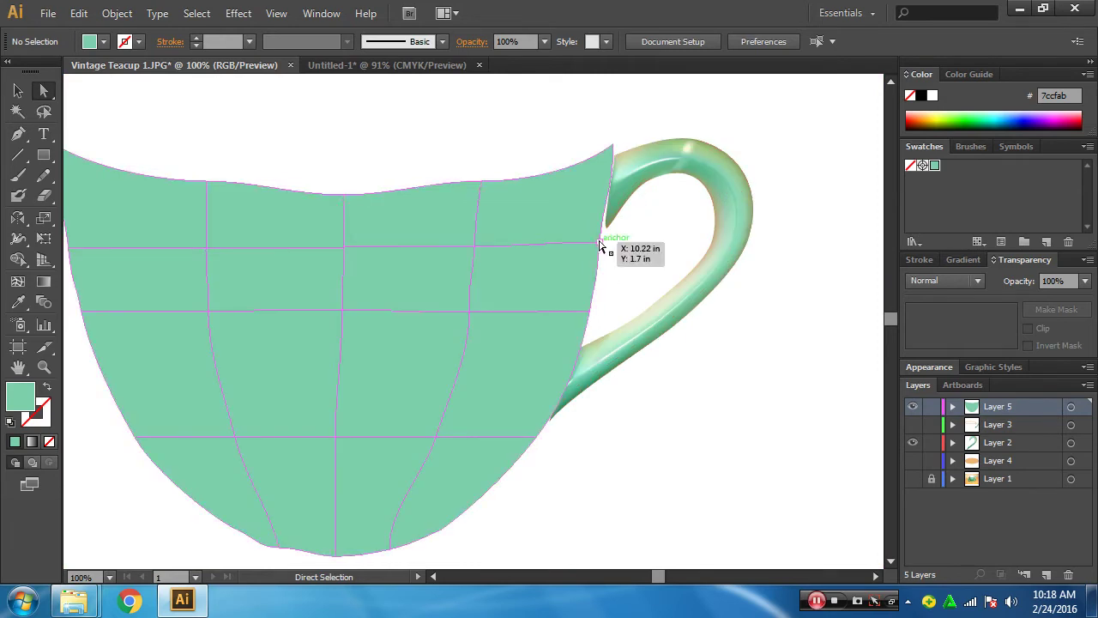
# - Push the cup's right-edge mesh point out to the handle, nudge the handle flush, and deselect
pyautogui.click(603, 246)
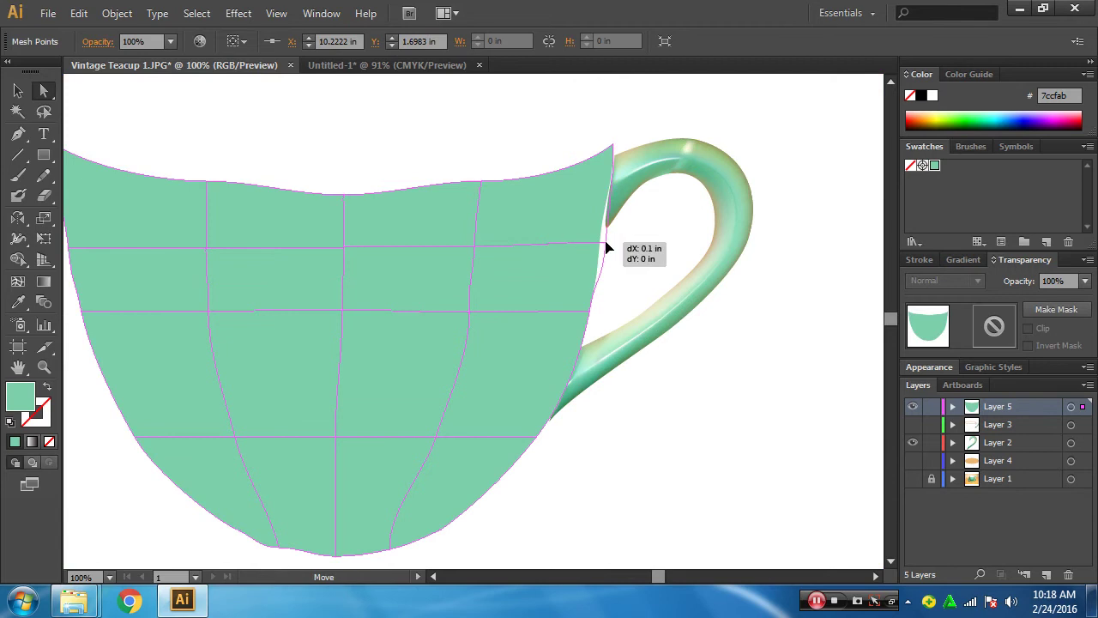
pyautogui.moveTo(604, 247); pyautogui.dragTo(604, 228)
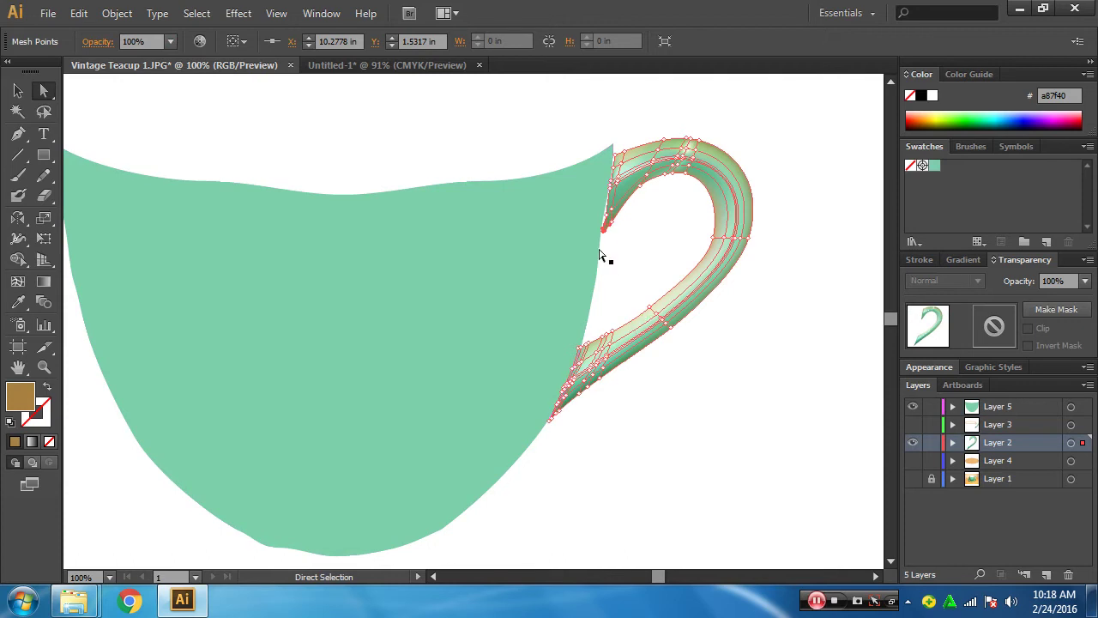
pyautogui.click(18, 90)
pyautogui.moveTo(391, 260); pyautogui.dragTo(397, 261)
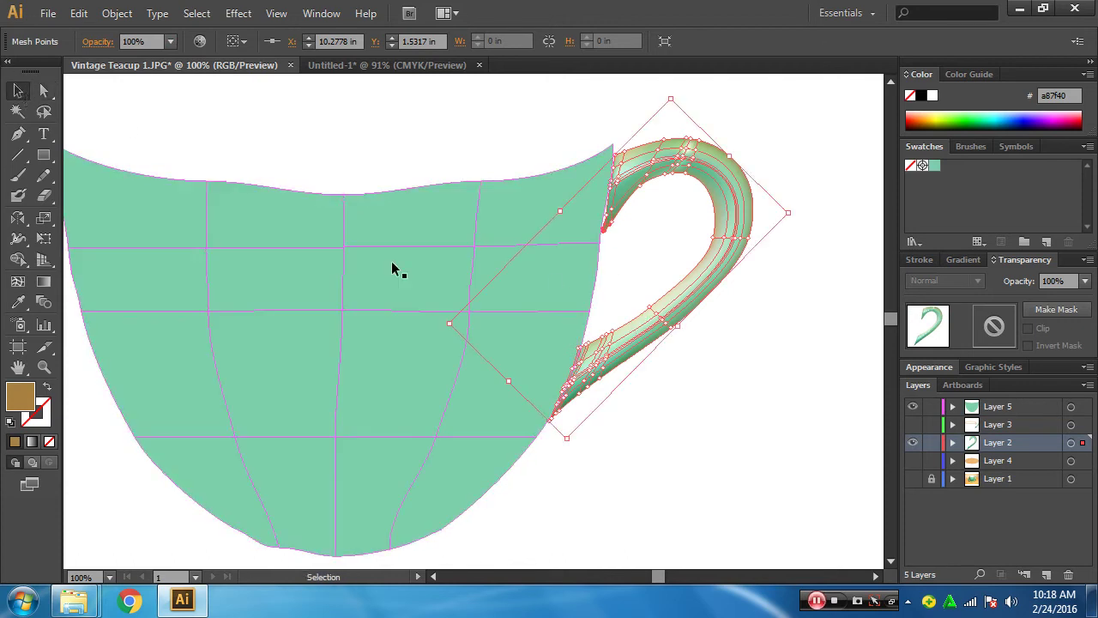
pyautogui.click(397, 261)
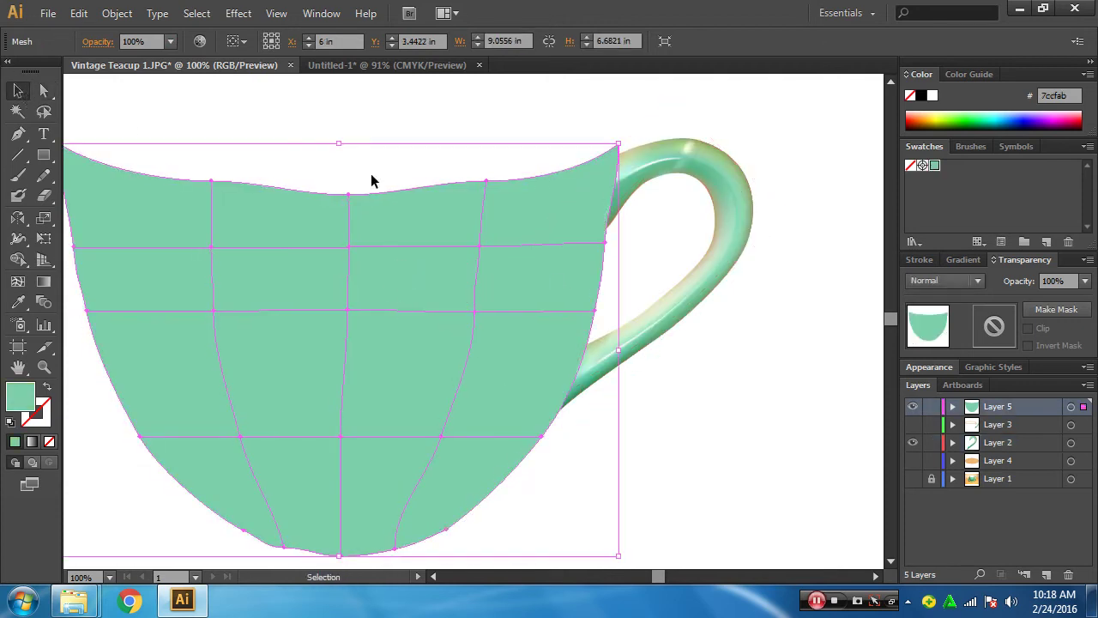
pyautogui.click(413, 123)
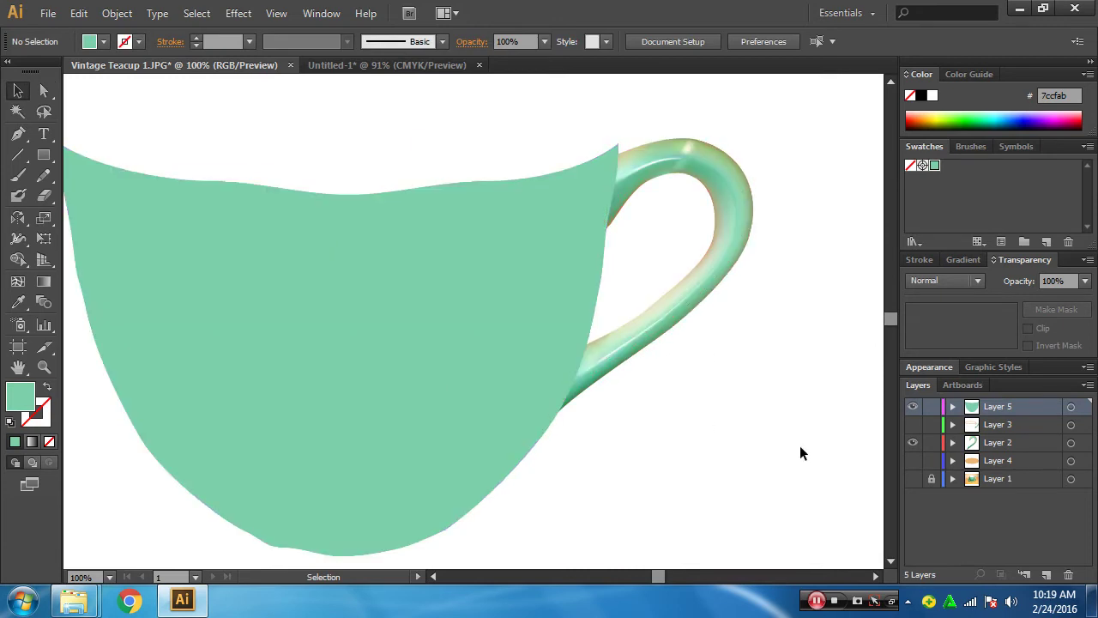
# - Show the tan rim on Layer 3, move Layer 5 below Layer 2, and show the saucer on Layer 4
pyautogui.click(914, 426)
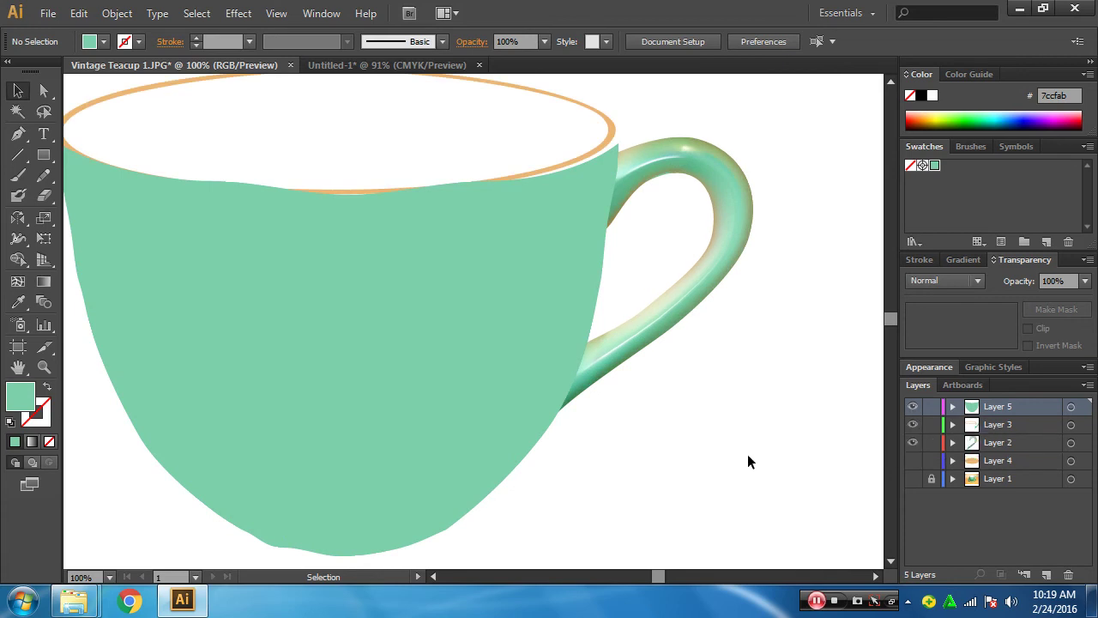
pyautogui.moveTo(974, 427); pyautogui.dragTo(1010, 450)
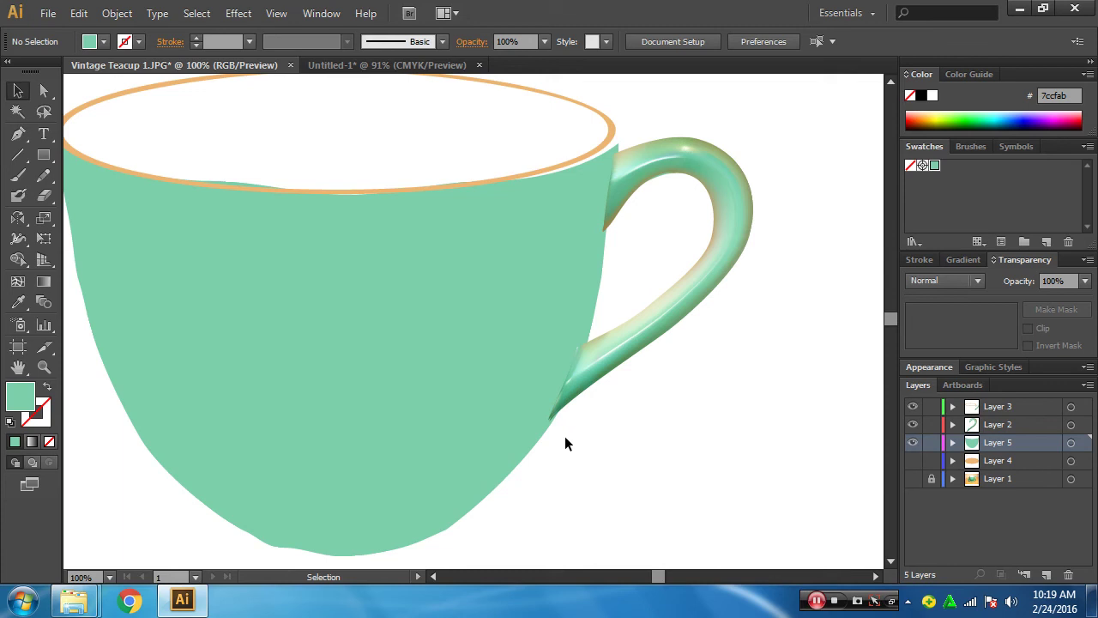
pyautogui.click(913, 461)
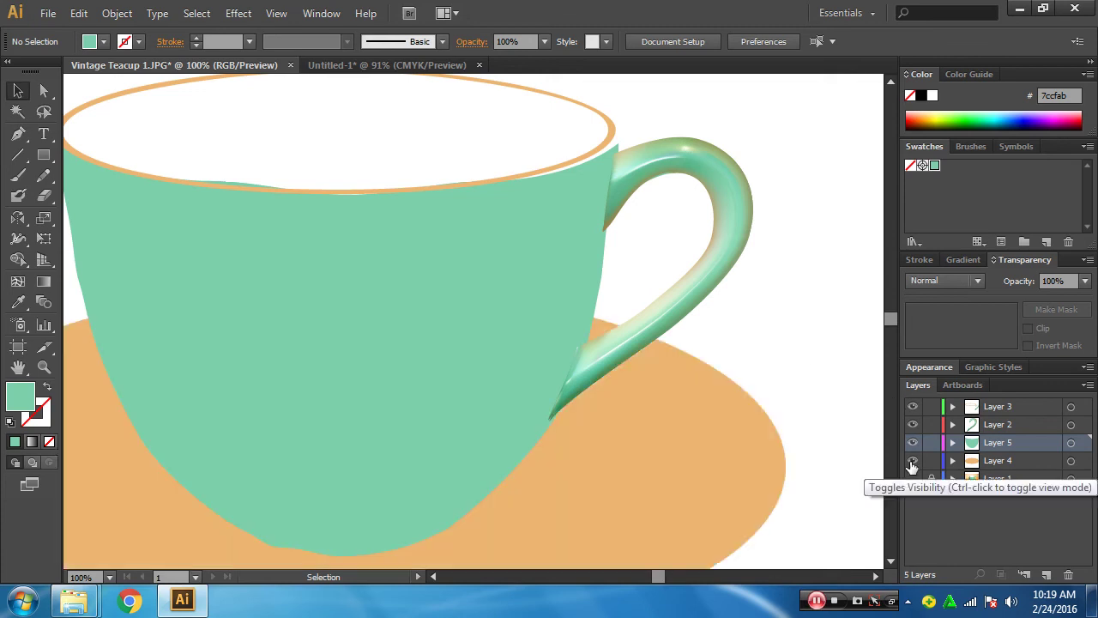
pyautogui.click(734, 507)
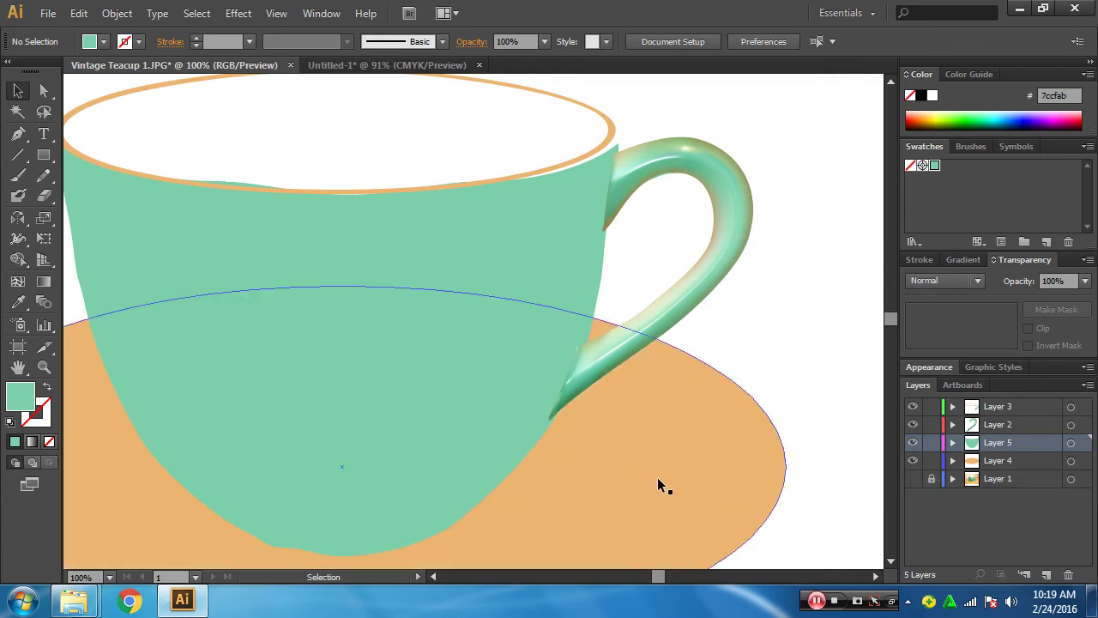
# - Zoom and recentre so the whole teacup and saucer are in view
pyautogui.hotkey('ctrl', '-')
pyautogui.hotkey('ctrl', '-')
pyautogui.moveTo(625, 400); pyautogui.dragTo(722, 453)
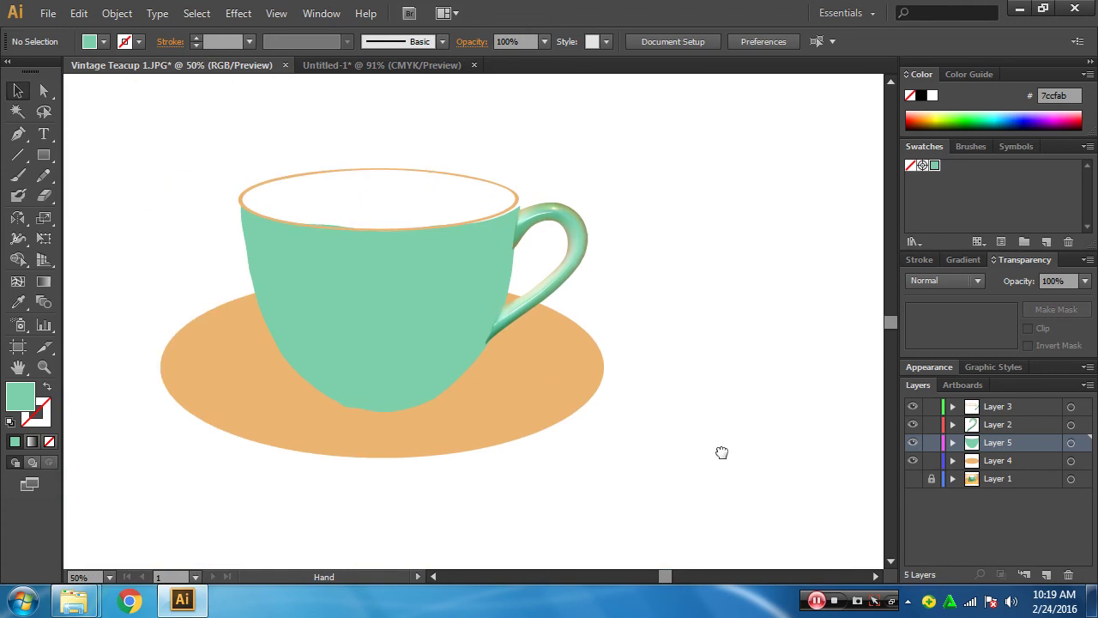
pyautogui.hotkey('ctrl', '+')
pyautogui.moveTo(568, 363); pyautogui.dragTo(699, 496)
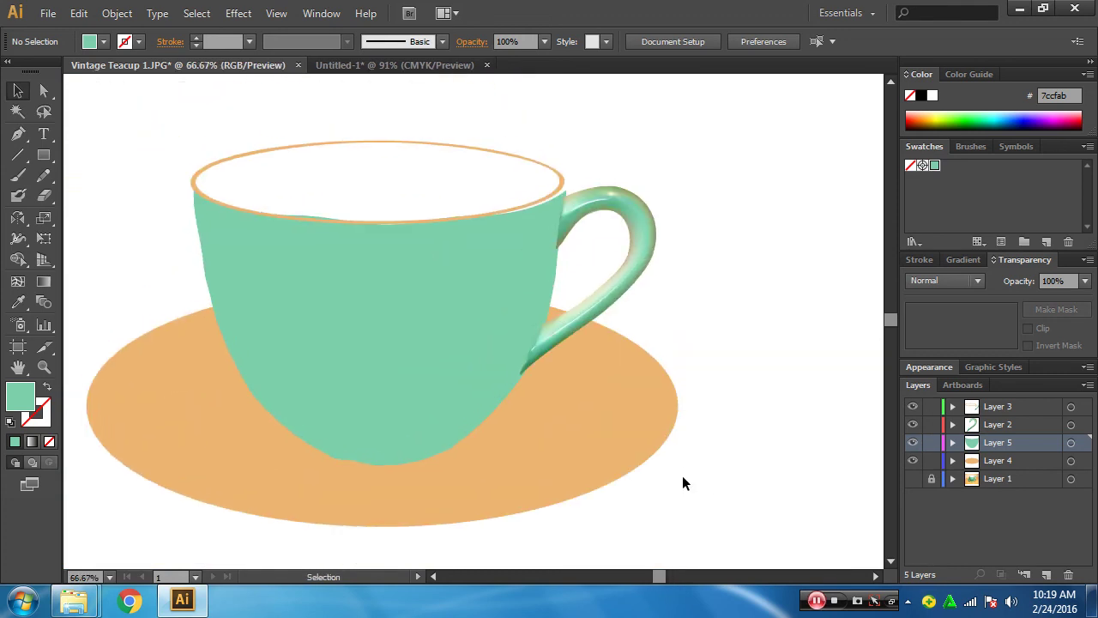